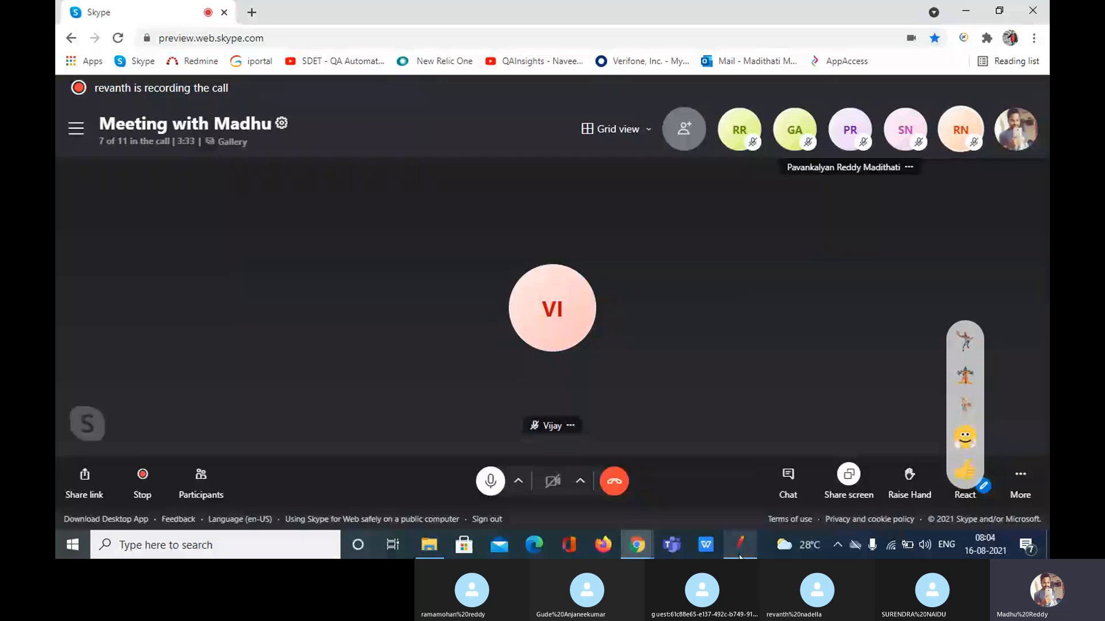
- Switch to Apache JMeter and open the recently used test plan 3_flights.jmx
left_click(740, 545)
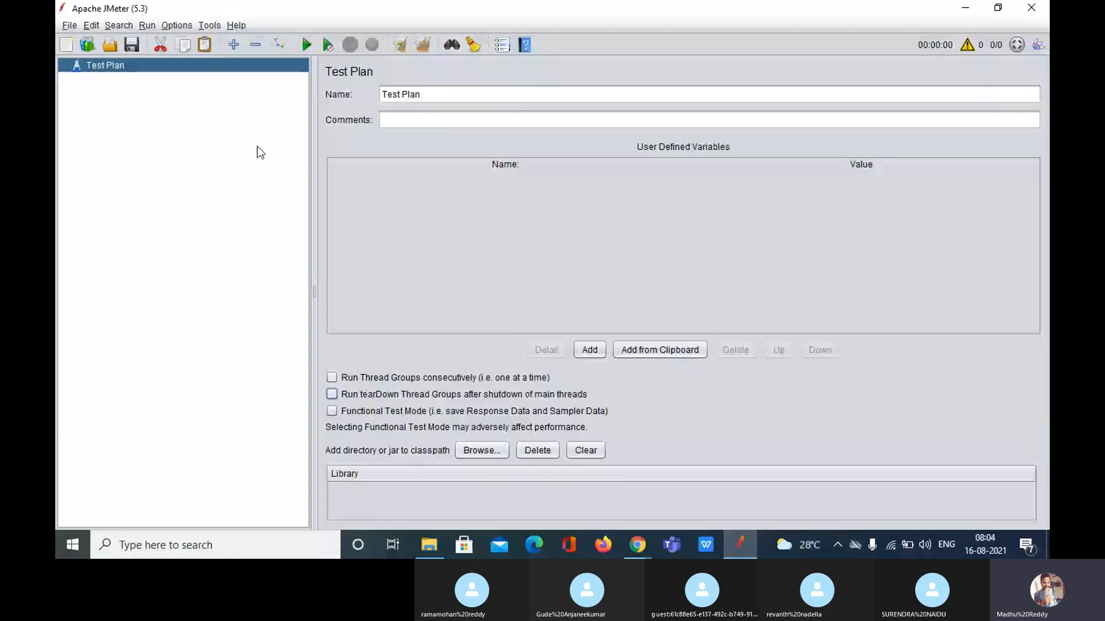
key("alt+f")
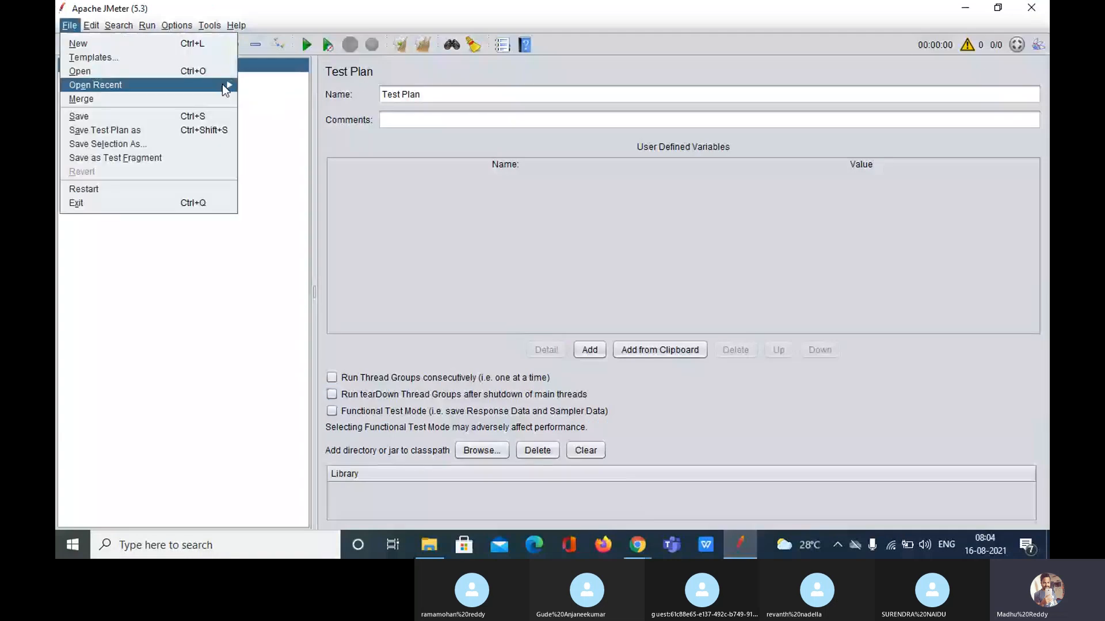
mouse_move(223, 84)
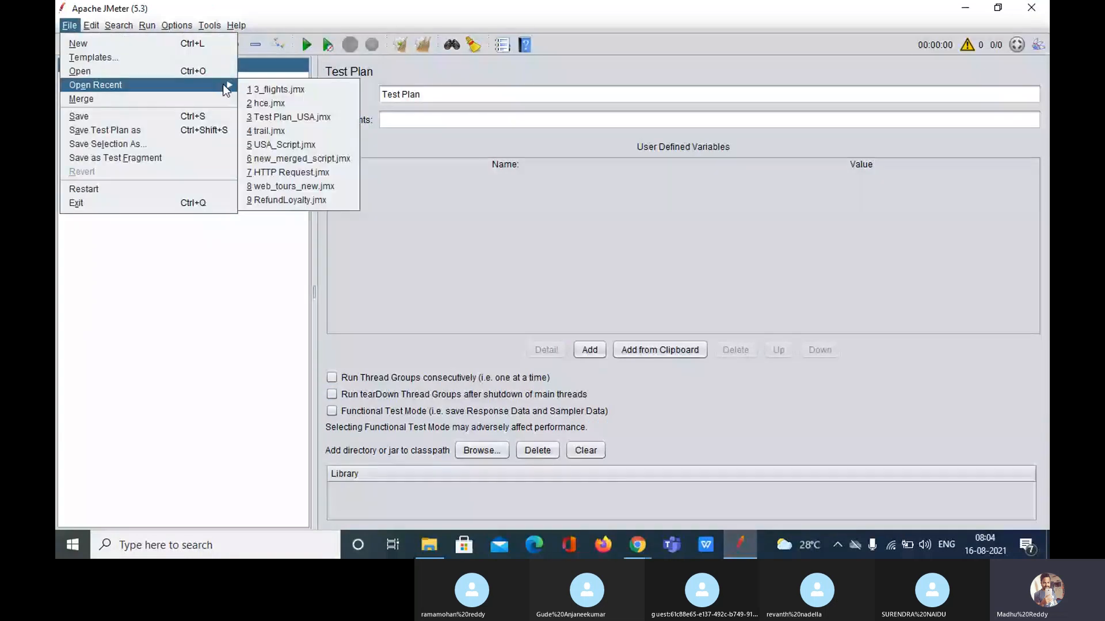
left_click(279, 89)
left_click(694, 298)
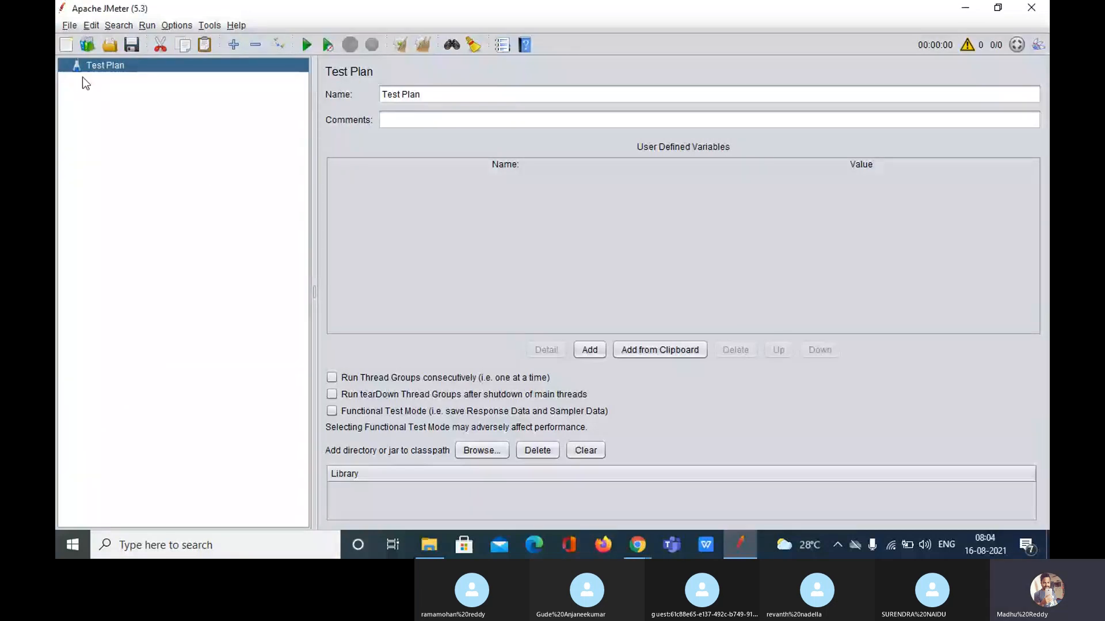
left_click(70, 25)
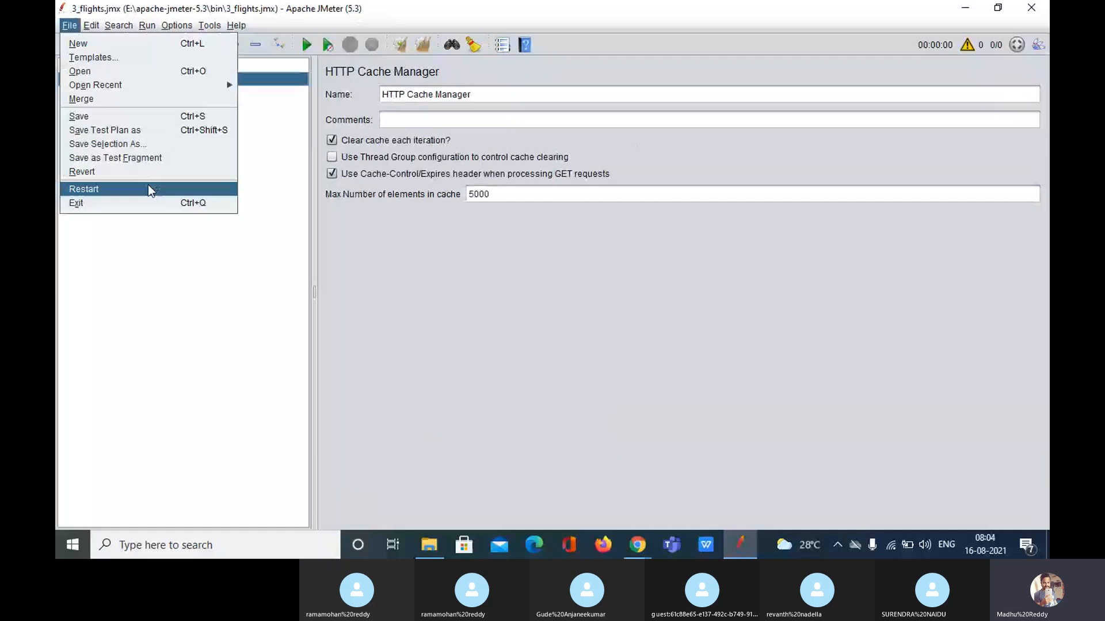
left_click(184, 286)
- Remove Thread Group_xyz, the view results tree beside it, and all listeners inside the remaining thread group
double_click(131, 122)
left_click(141, 259)
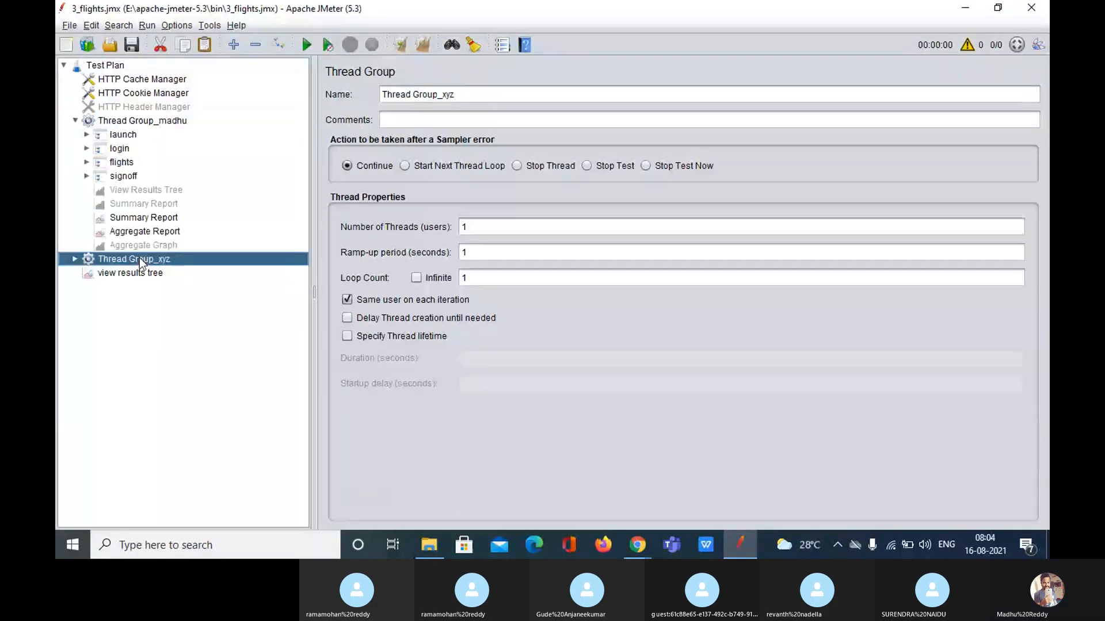
left_click(130, 272, "shift")
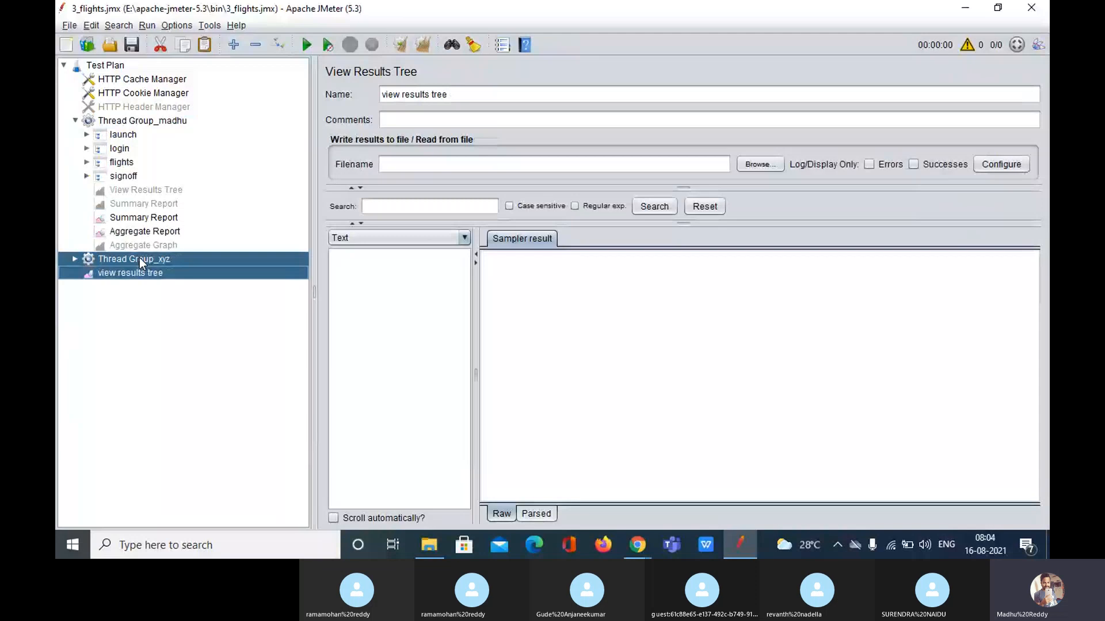
key("Delete")
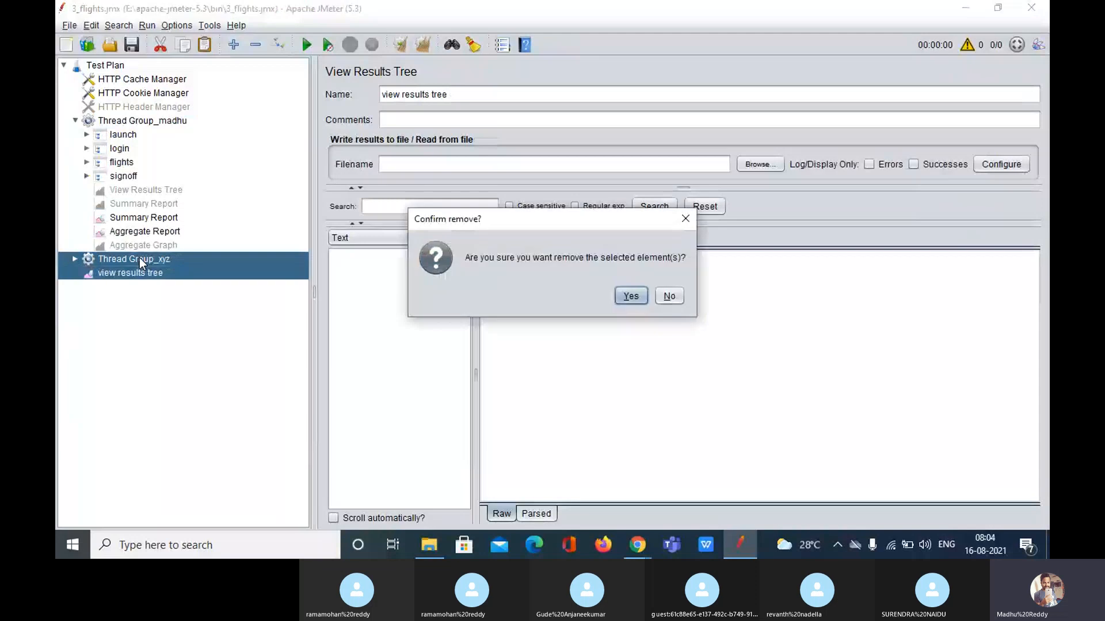
left_click(639, 296)
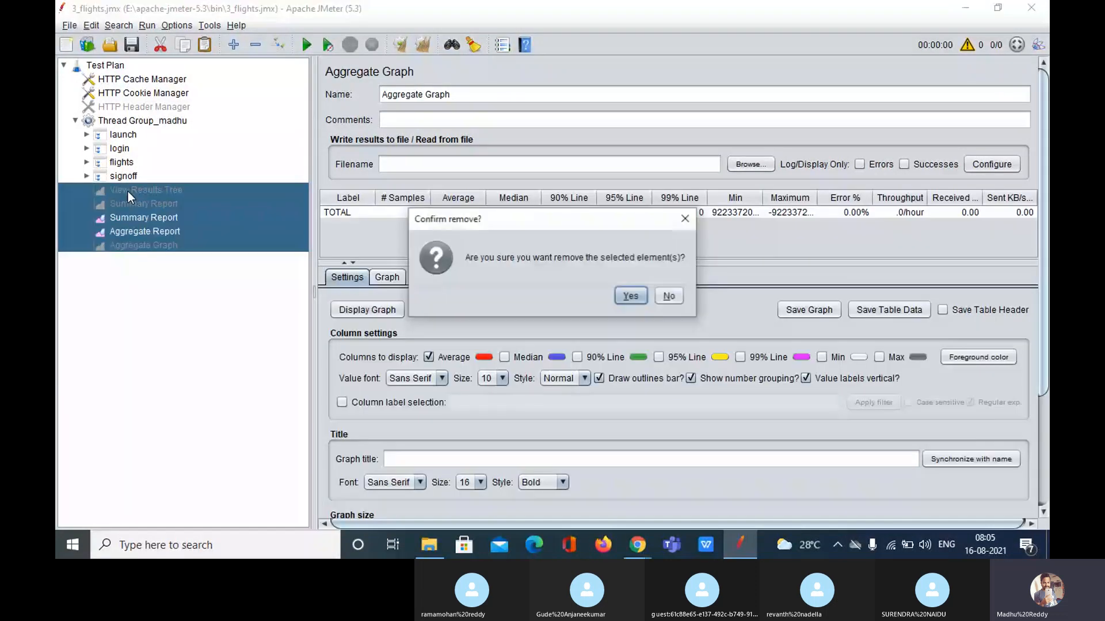
key("Return")
- Add a View Results Tree listener to the remaining thread group
right_click(130, 121)
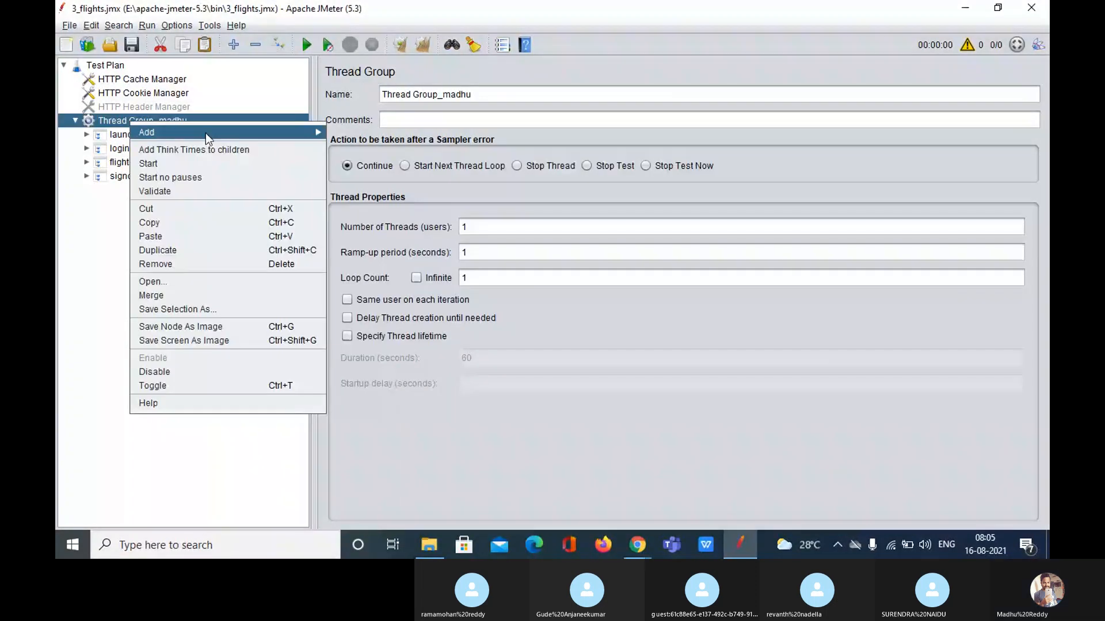
mouse_move(205, 133)
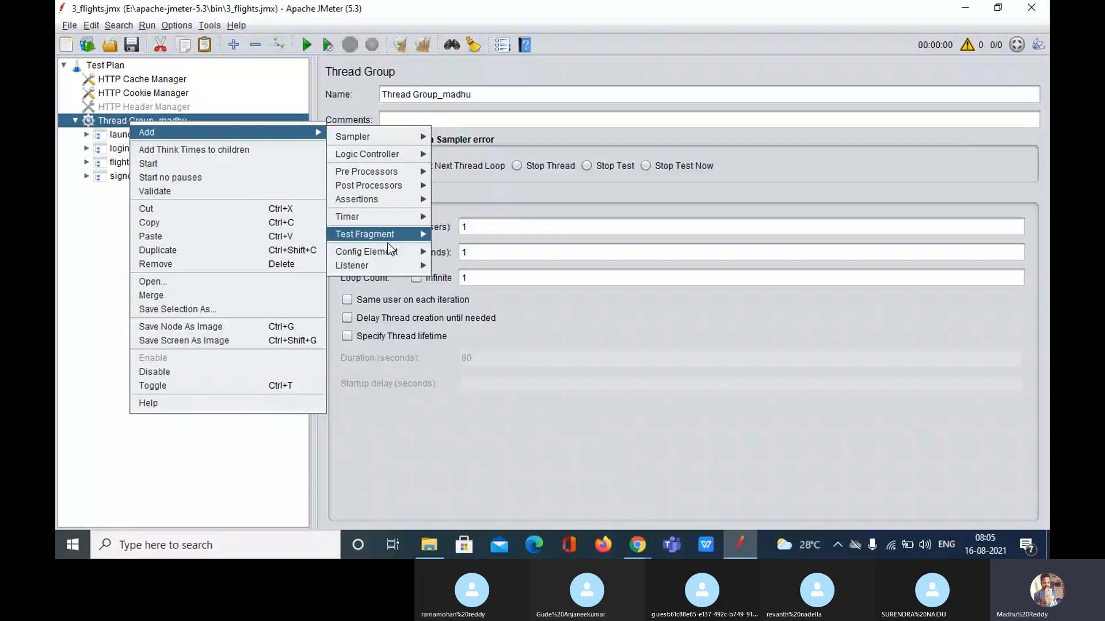
mouse_move(387, 266)
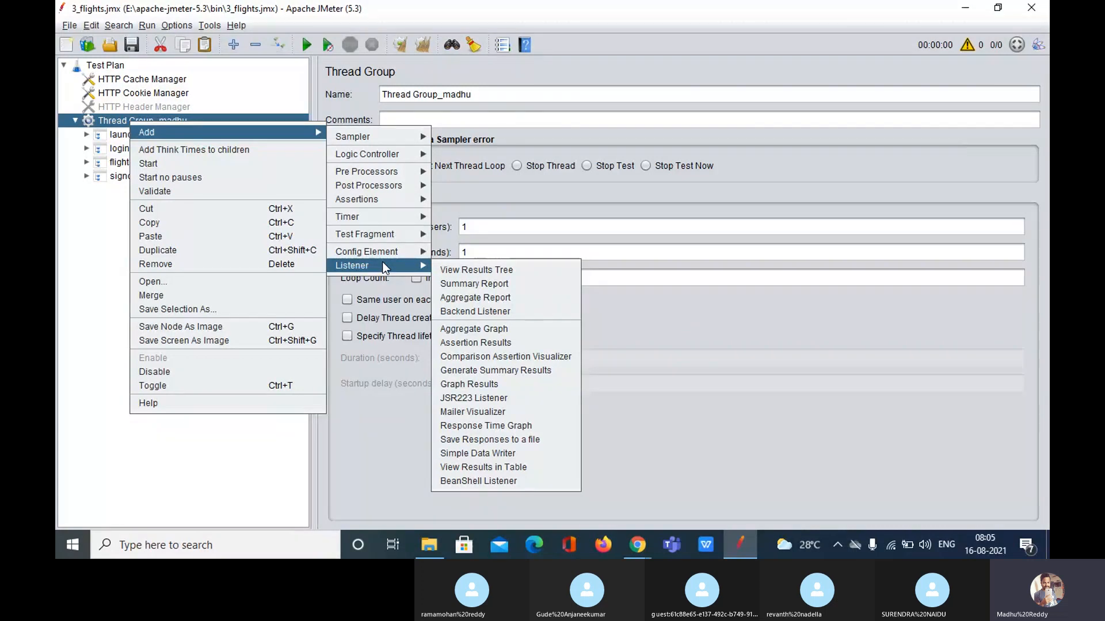
mouse_move(384, 201)
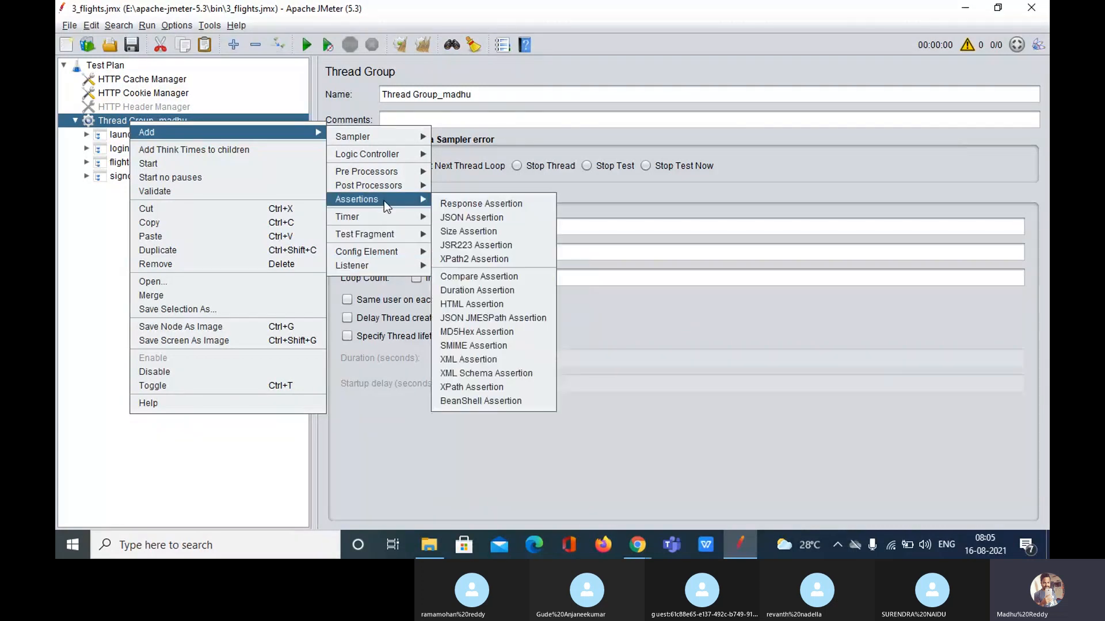
left_click(440, 271)
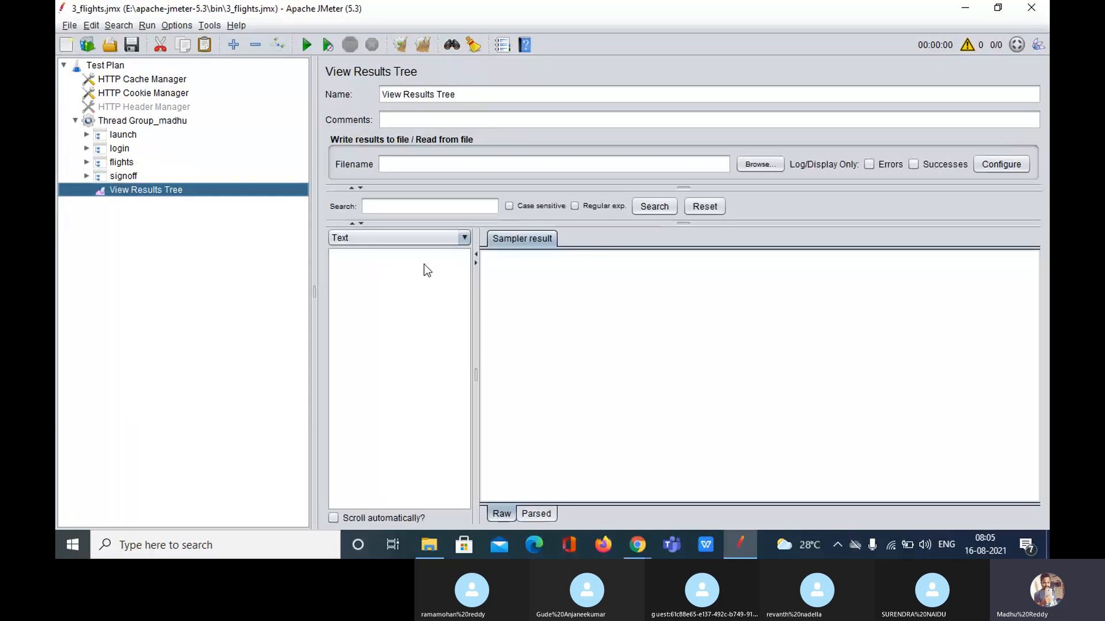
- Expand the transaction controllers and enable the login, login-ButtonsPage and login-WelcomePage requests in the login controller
double_click(125, 135)
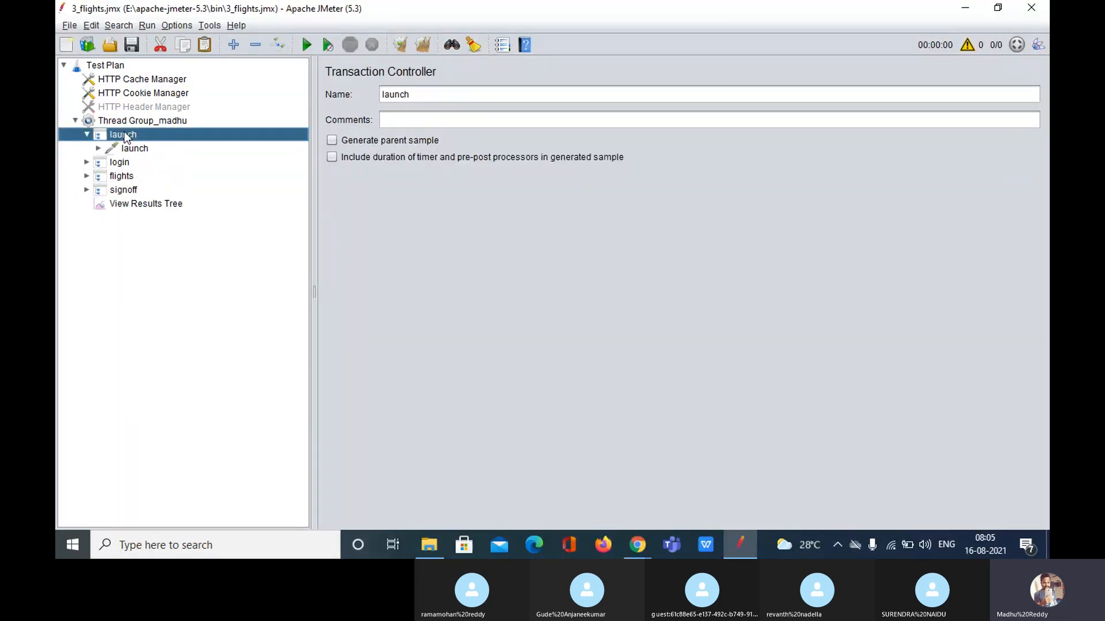
left_click(122, 163)
double_click(122, 163)
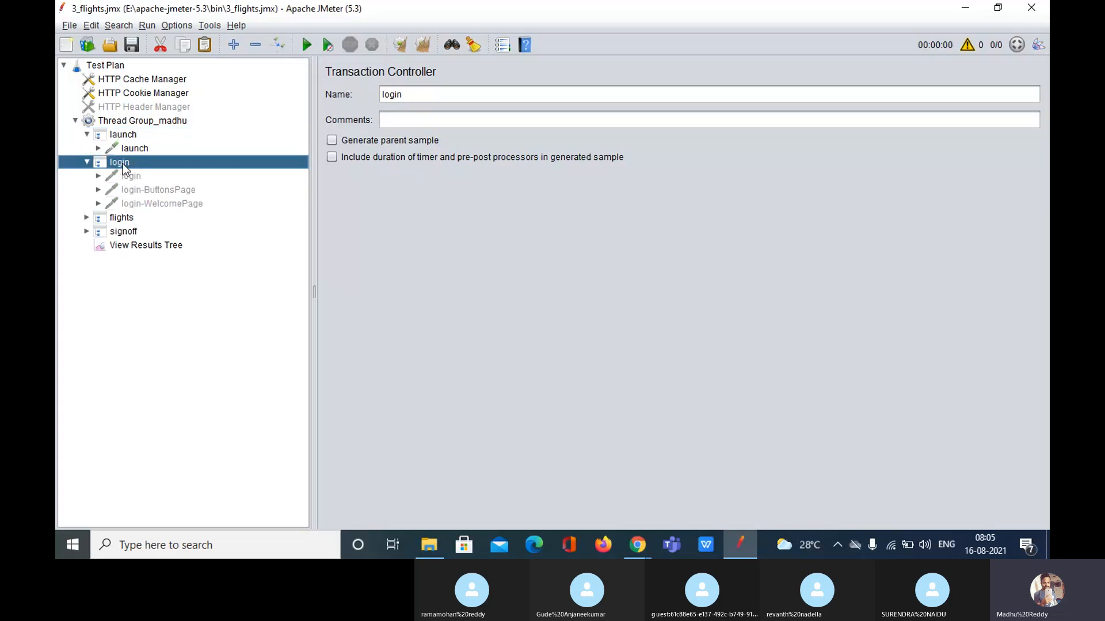
double_click(121, 217)
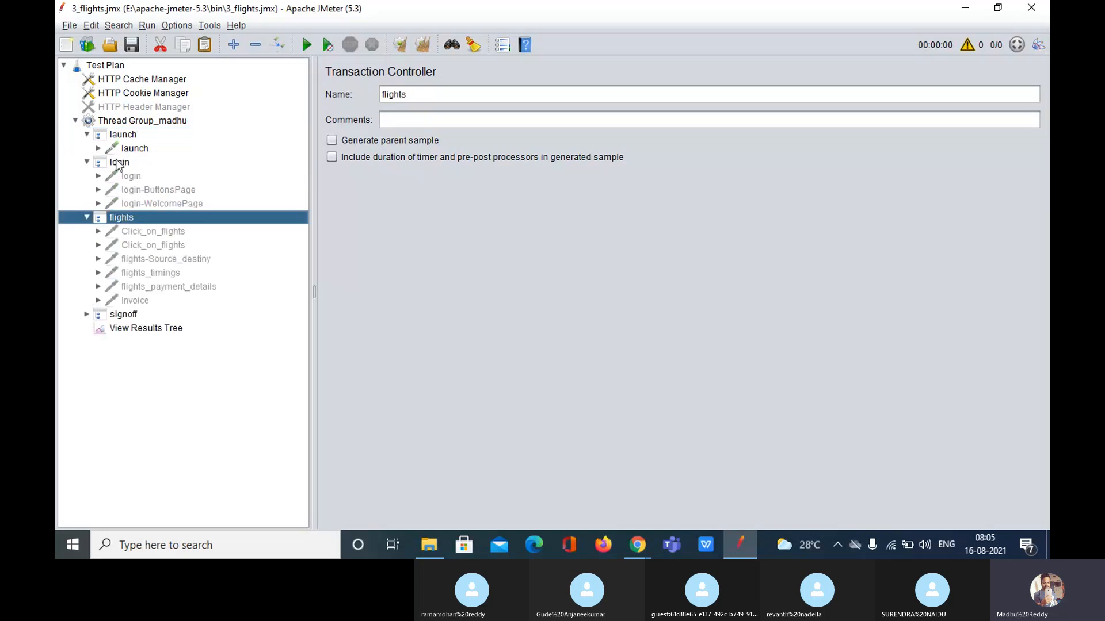
double_click(117, 164)
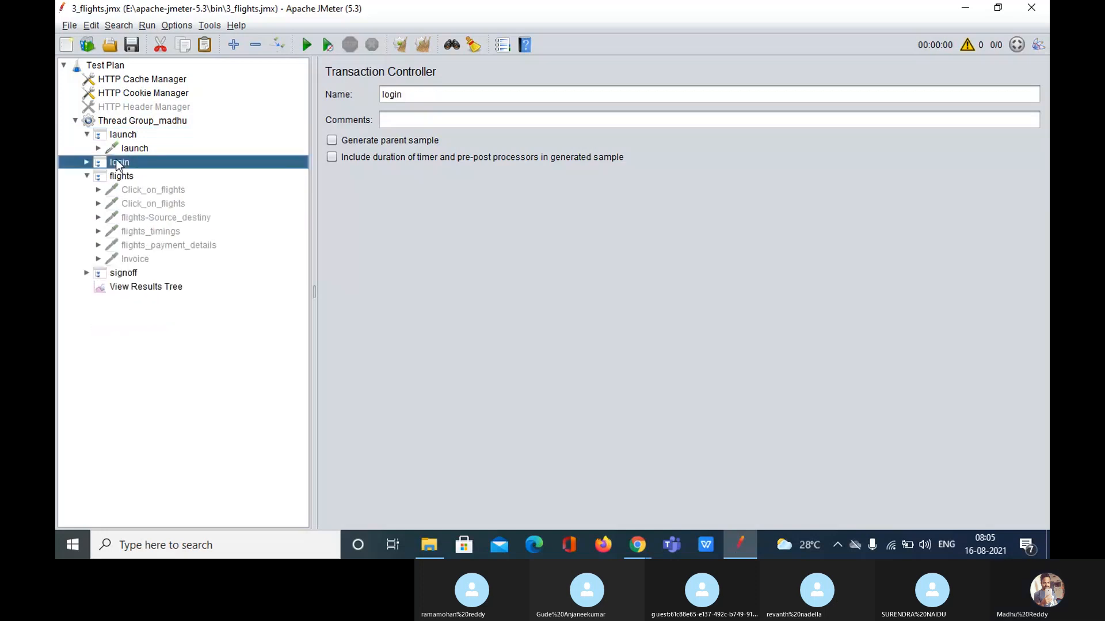
double_click(117, 163)
left_click(128, 174)
key("shift+Down")
key("shift+Down")
key("shift+Down")
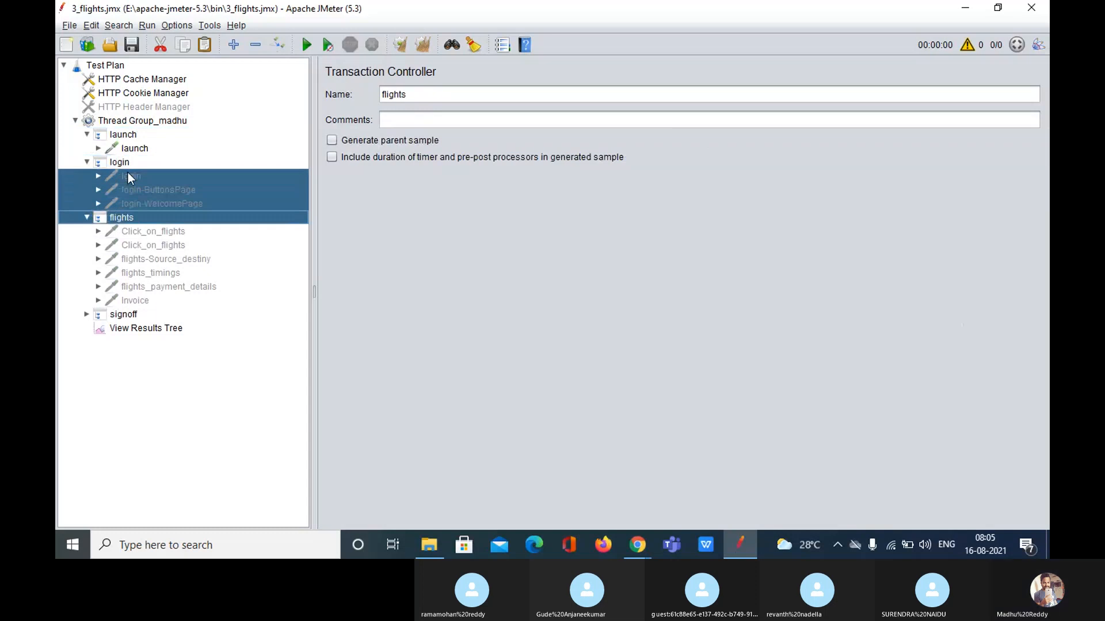
key("shift+Up")
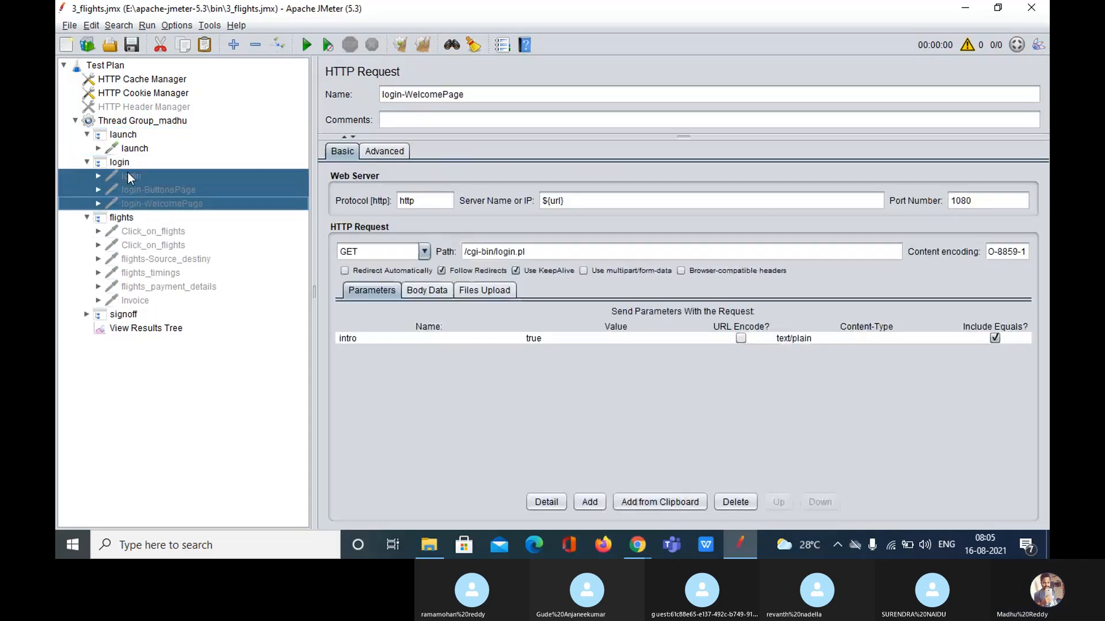
left_click(275, 46)
- Disable the flights transaction controller together with its requests, as well as the signoff transaction controller
left_click(122, 219)
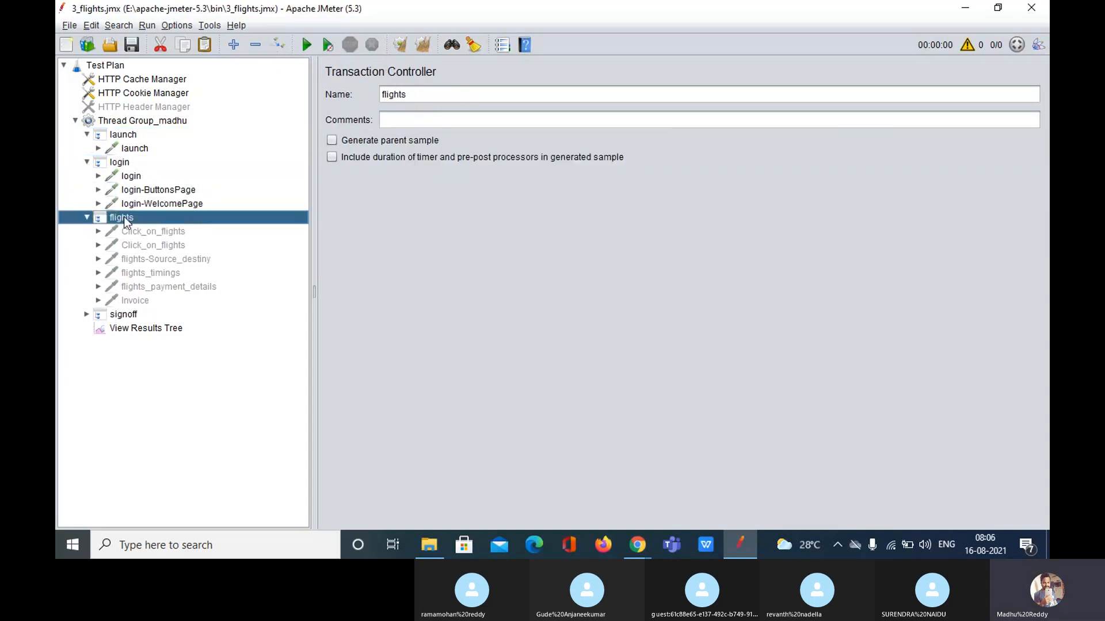
key("shift+Down")
key("shift+Down")
key("shift+Down")
key("shift+Down")
key("shift+Down")
key("shift+Down")
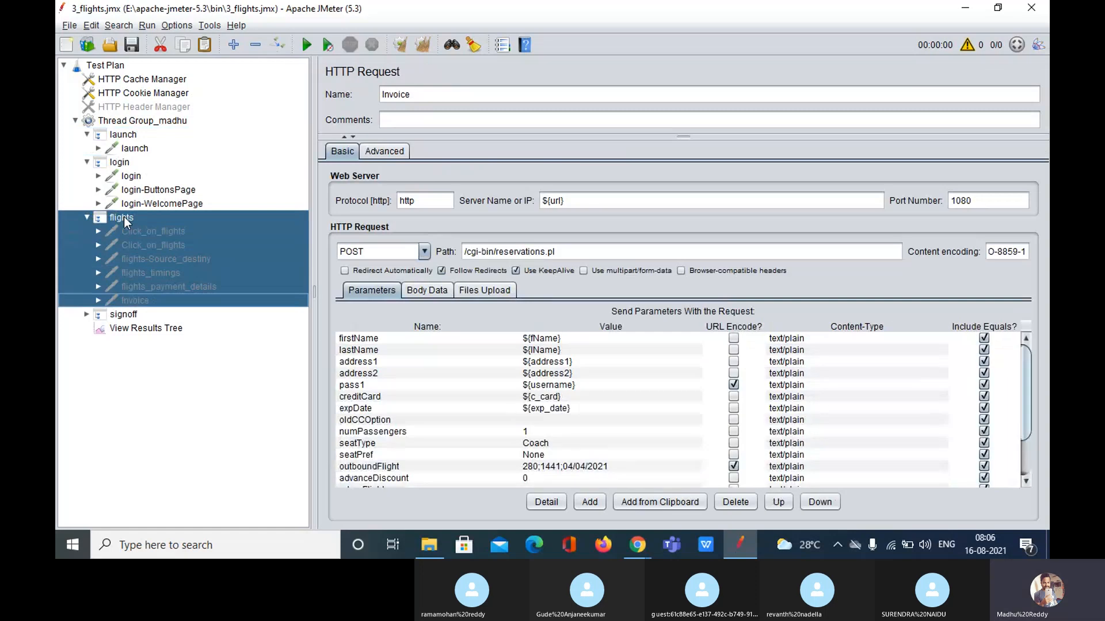
key("Delete")
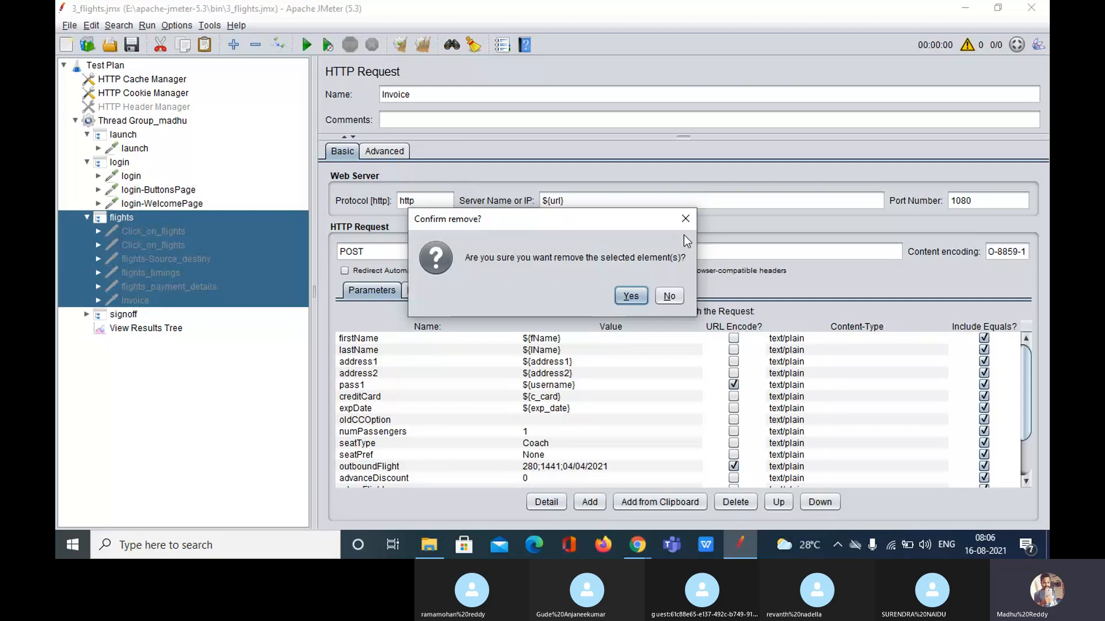
left_click(686, 218)
left_click(278, 39)
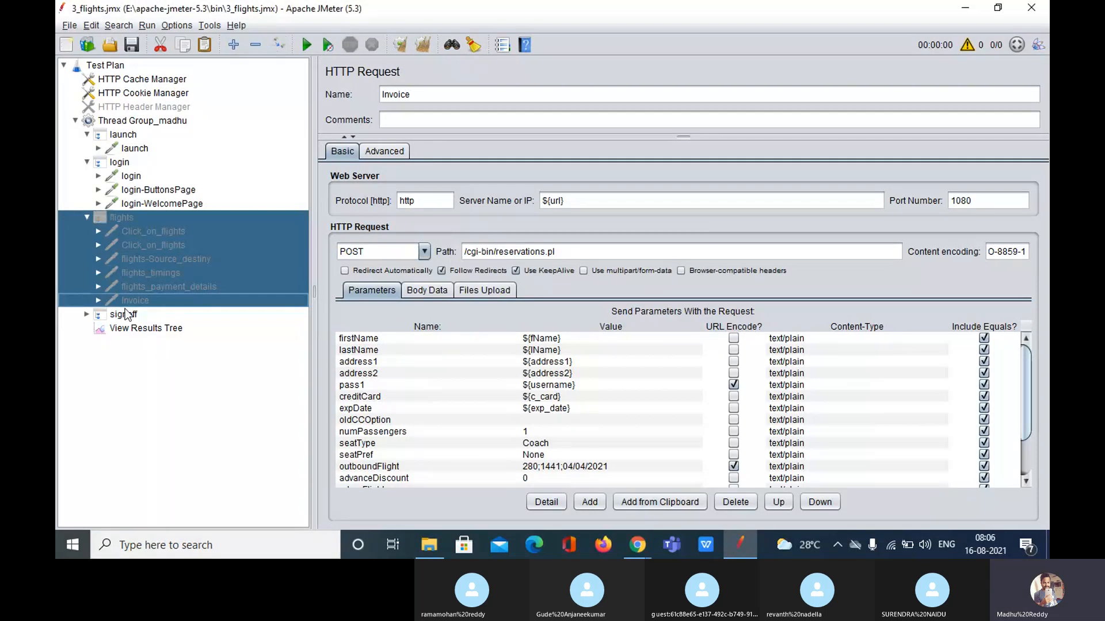
left_click(127, 315)
left_click(279, 44)
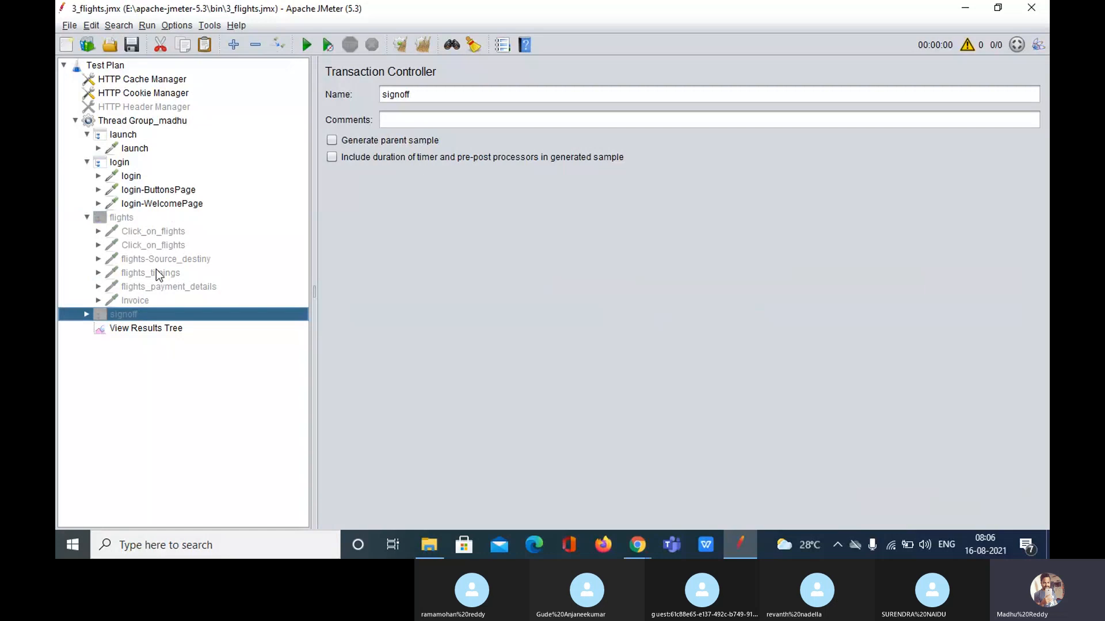
- Show the View Results Tree listener and run the test plan
left_click(166, 331)
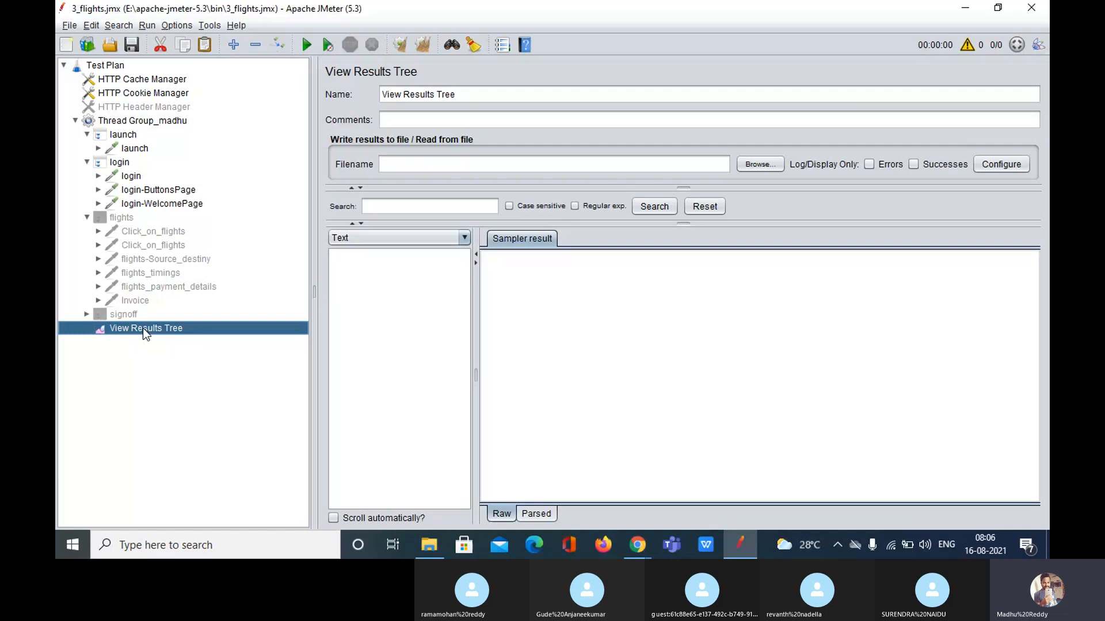
left_click(306, 46)
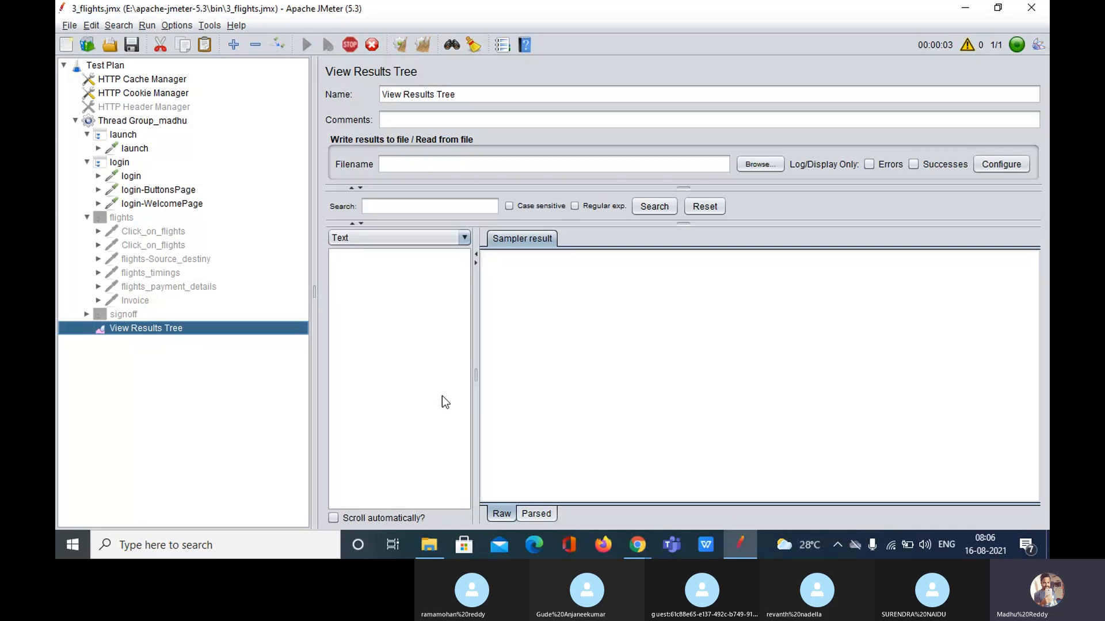
- Switch to File Explorer and start the WebTours Apache server from the Web_Tours\WebTours folder on drive E
left_click(429, 545)
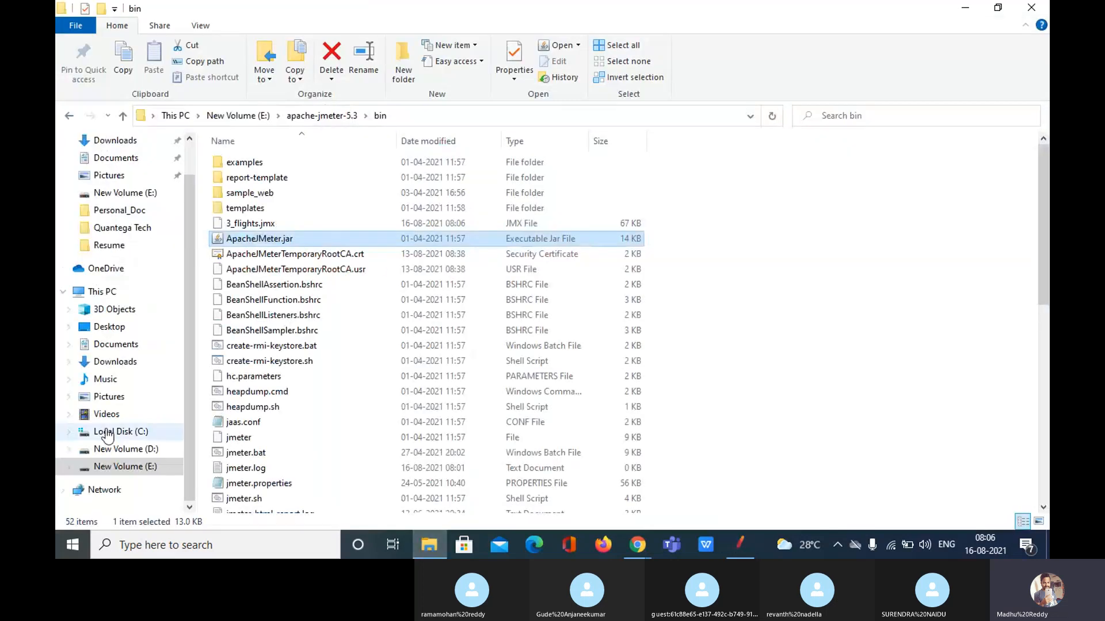
left_click(125, 466)
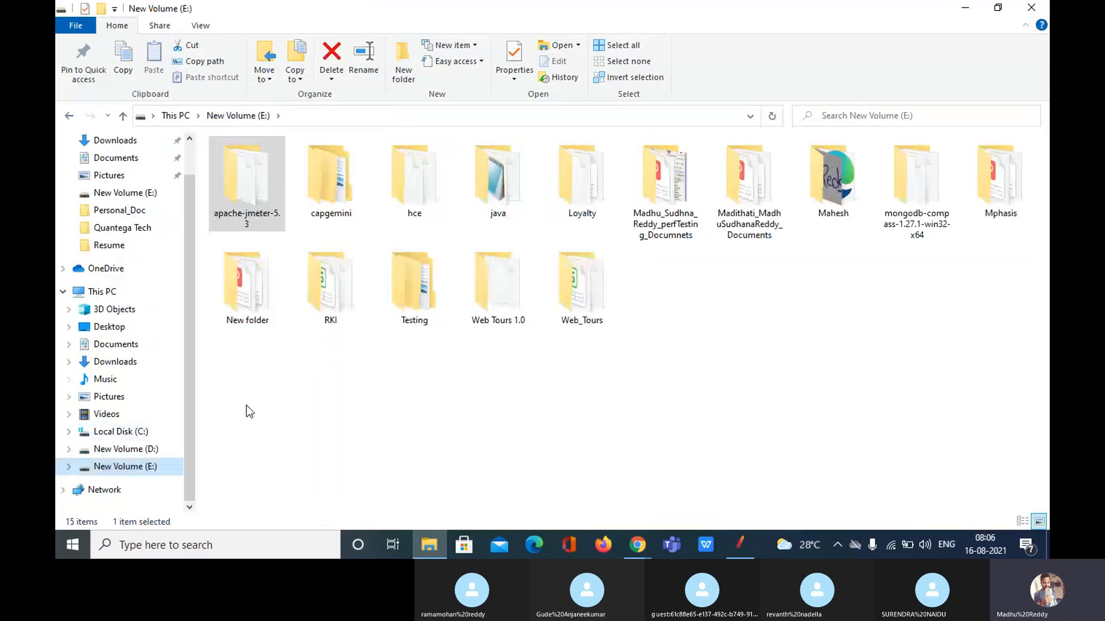
left_click(576, 304)
double_click(576, 303)
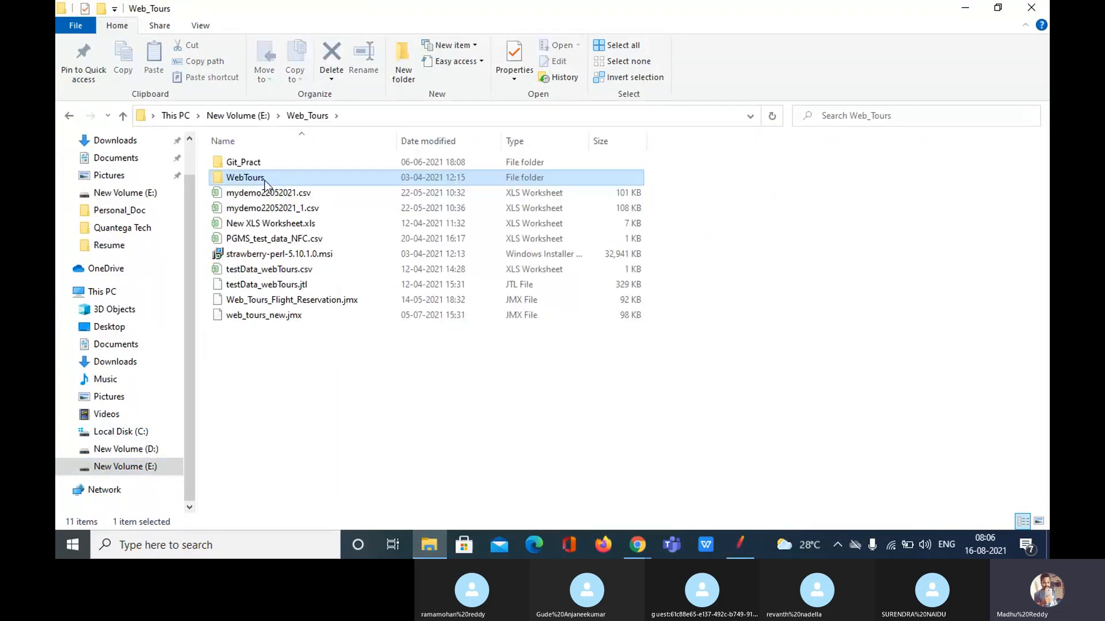
double_click(245, 177)
double_click(253, 468)
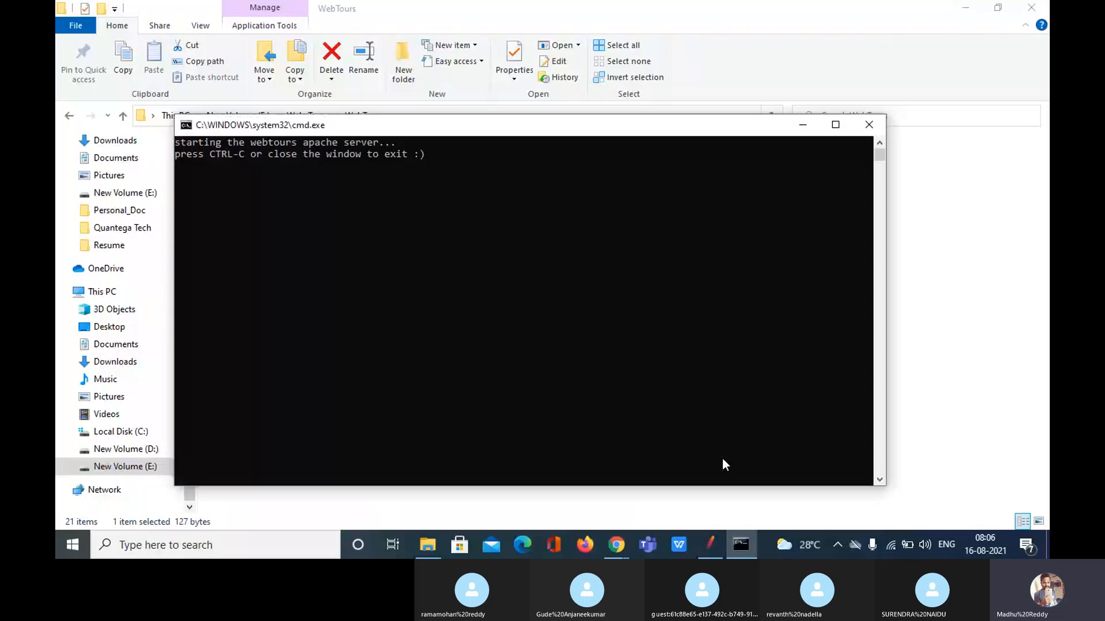
- Return to Apache JMeter, clear the previous results and run the test plan again
left_click(713, 549)
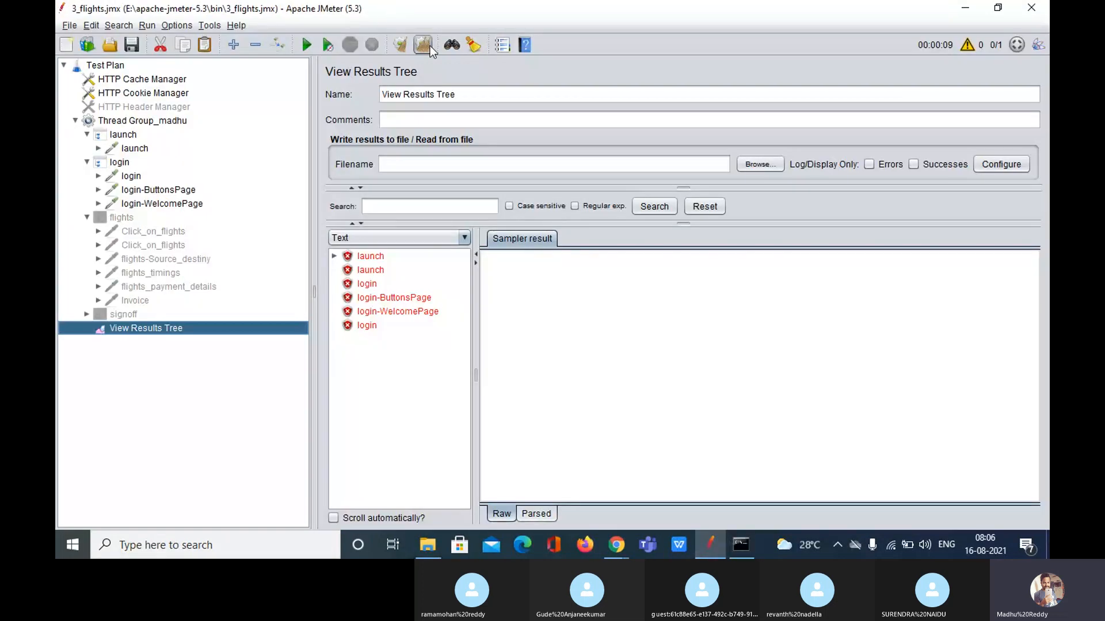
left_click(306, 45)
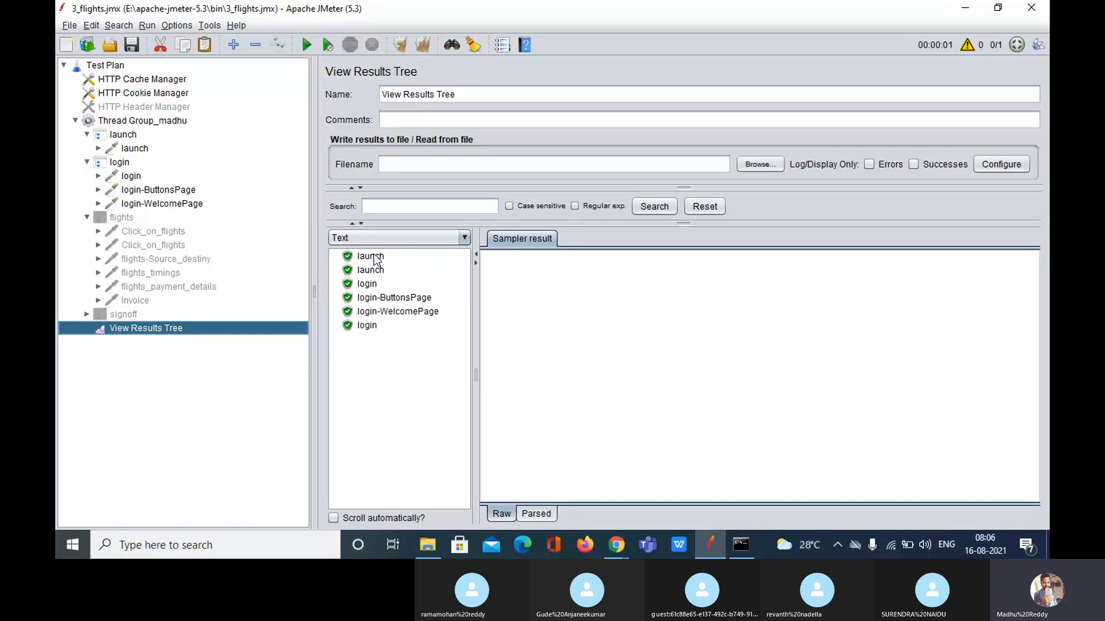
- Inspect the sampler result and request body of the first launch entry in the results tree
left_click(376, 258)
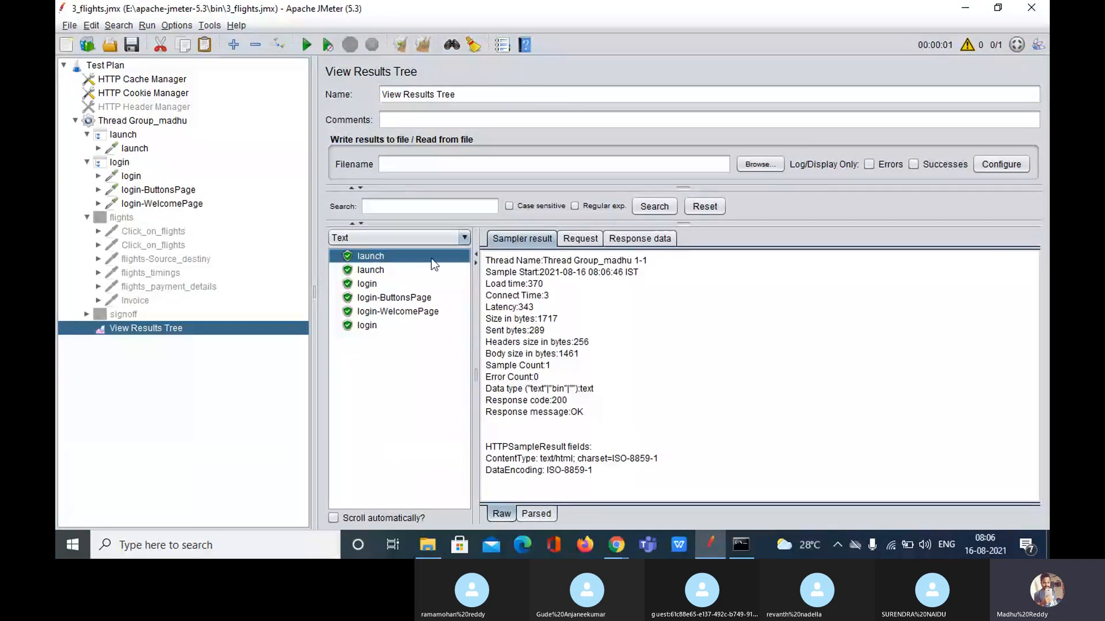
left_click(582, 240)
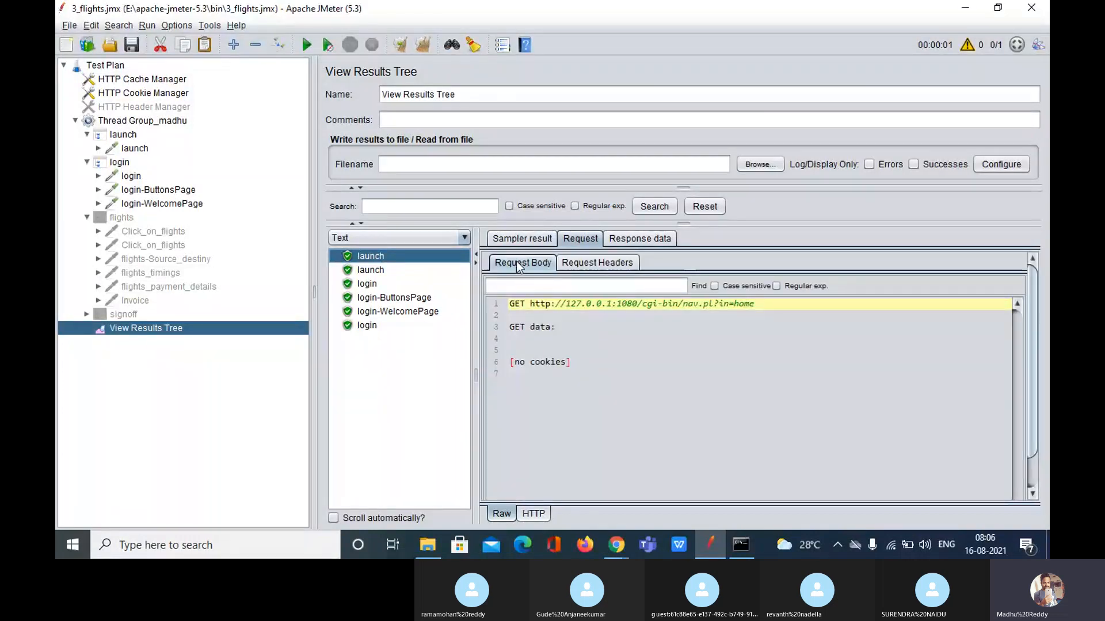
- Examine the request URL of the first launch entry and the request body of the second launch entry
left_click(517, 261)
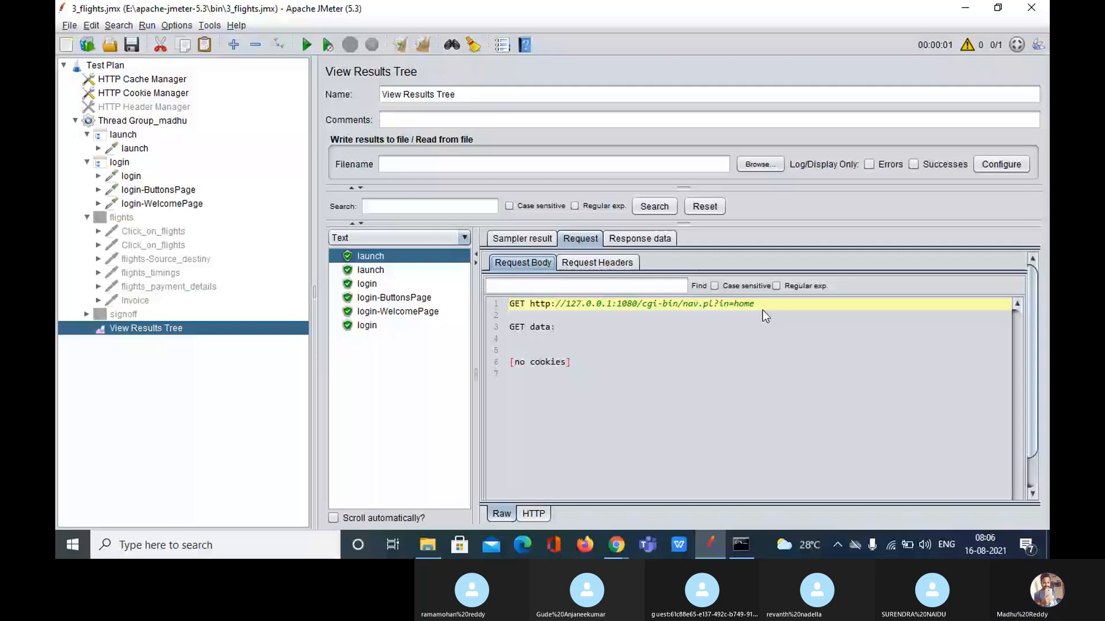
left_click_drag(761, 310, 511, 312)
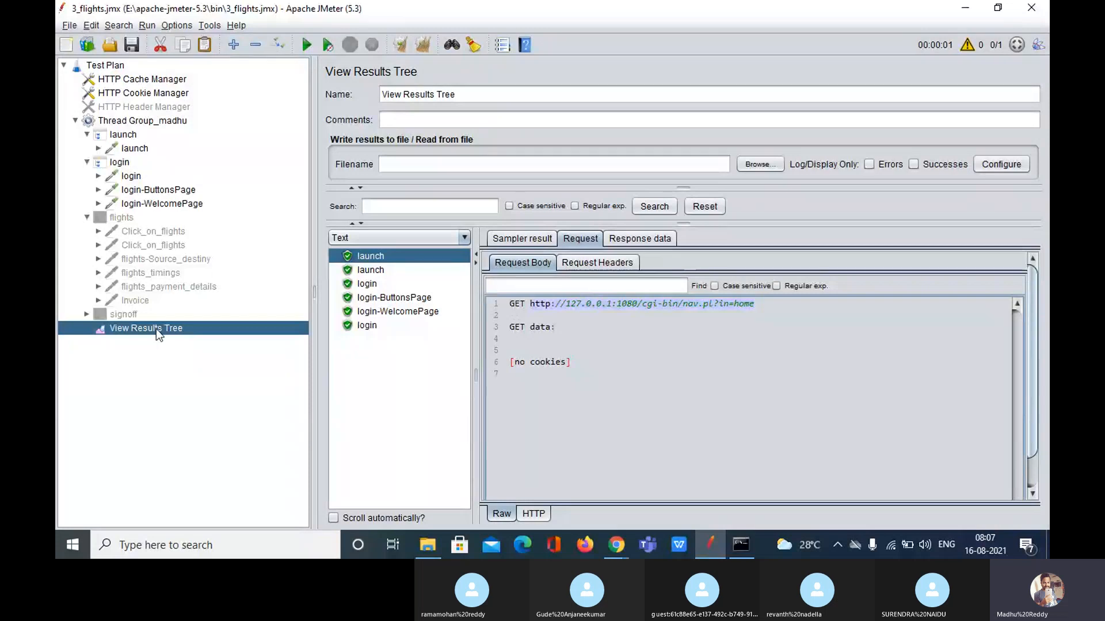
left_click(364, 272)
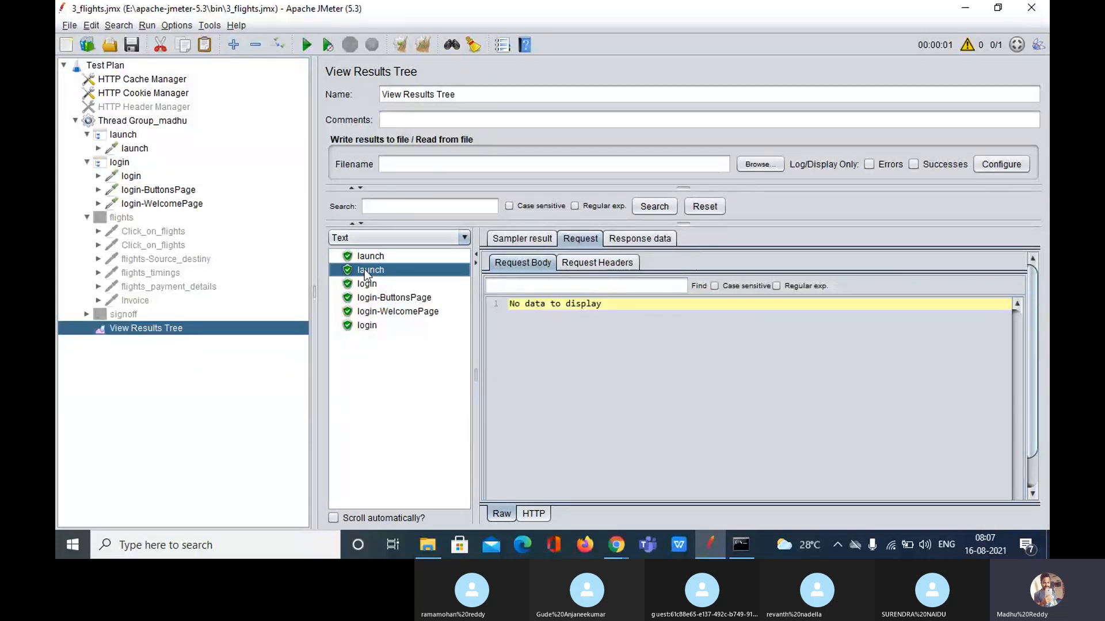
- Examine the request method, URL and POST data in the request body of the first login entry
left_click(366, 285)
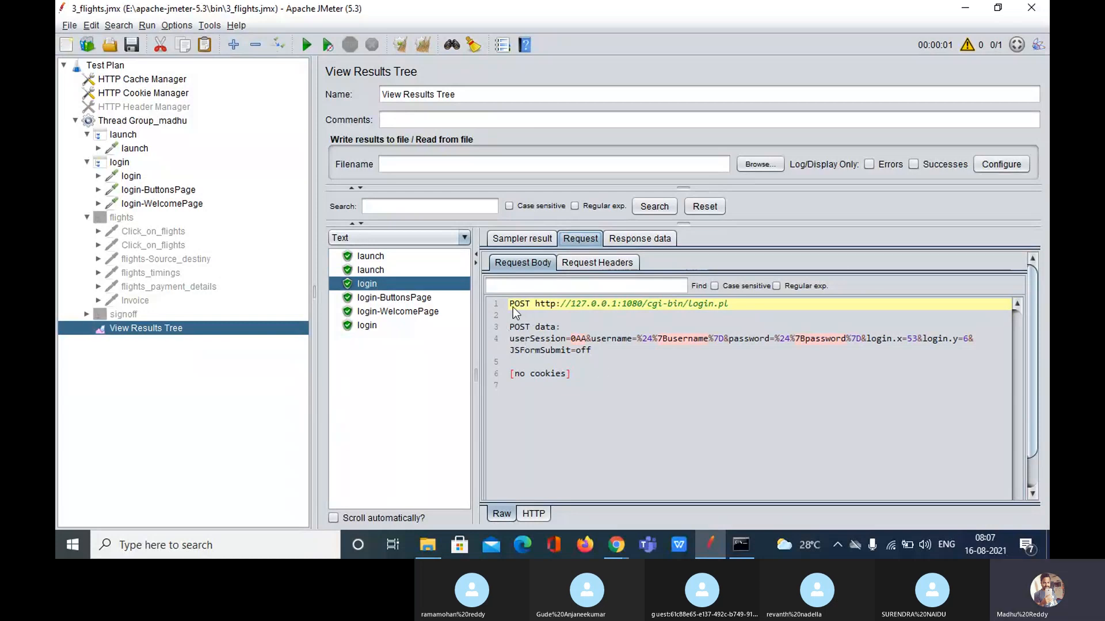
left_click_drag(510, 305, 526, 305)
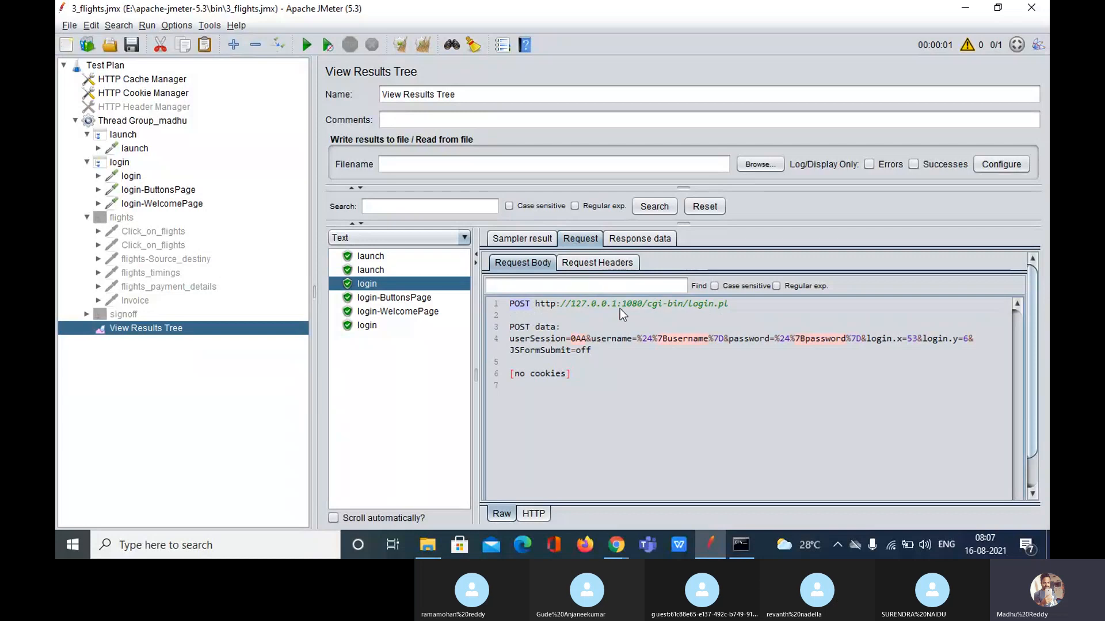
left_click_drag(736, 302, 558, 292)
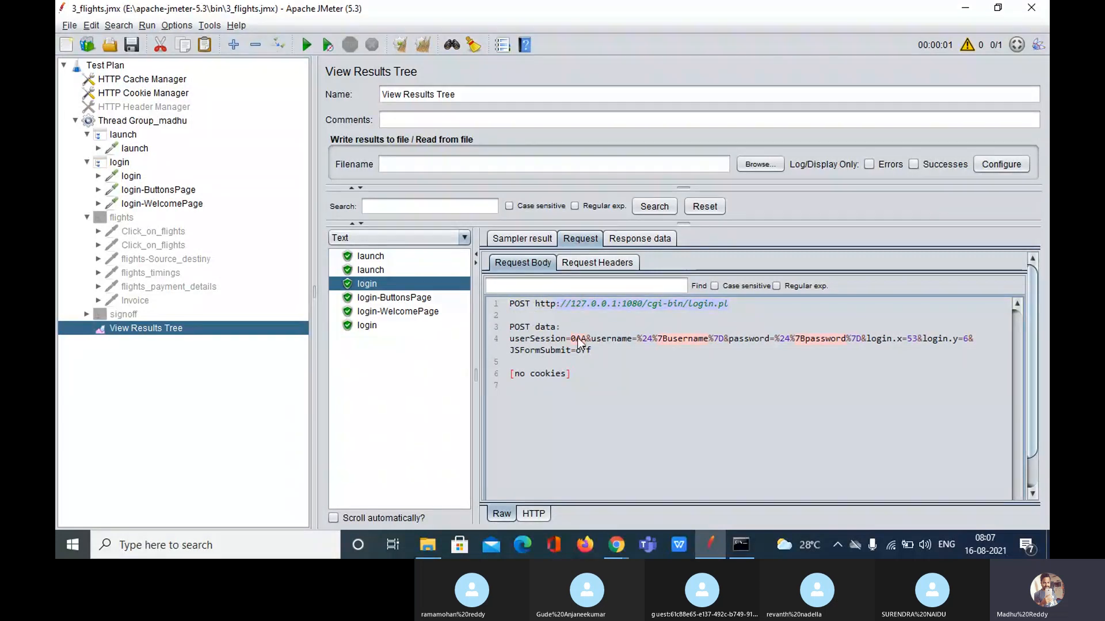
left_click(605, 342)
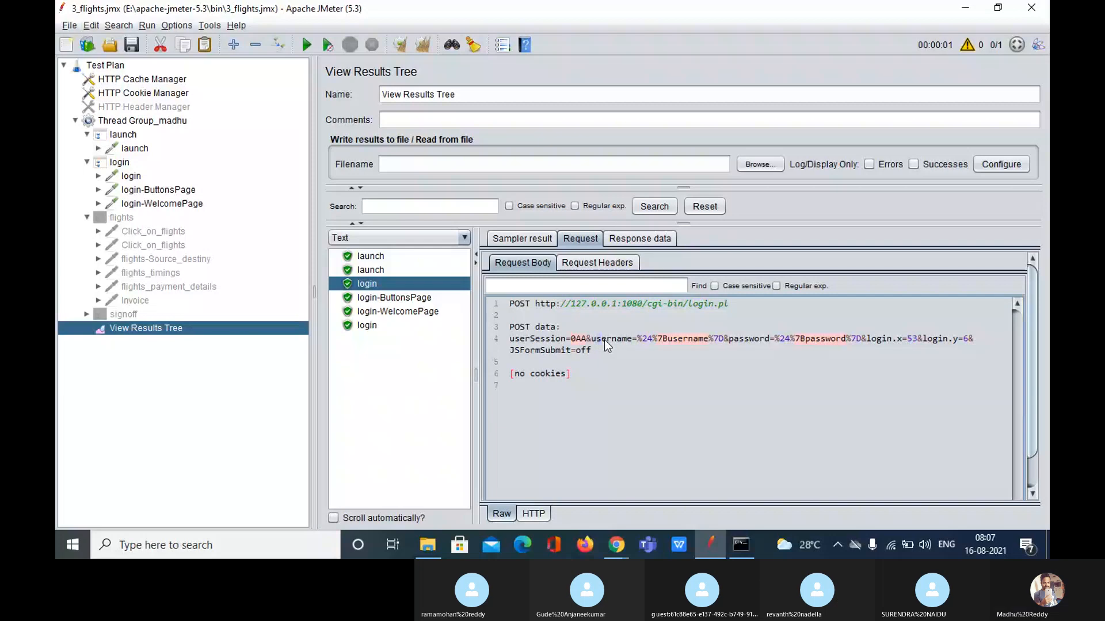
left_click_drag(592, 340, 802, 341)
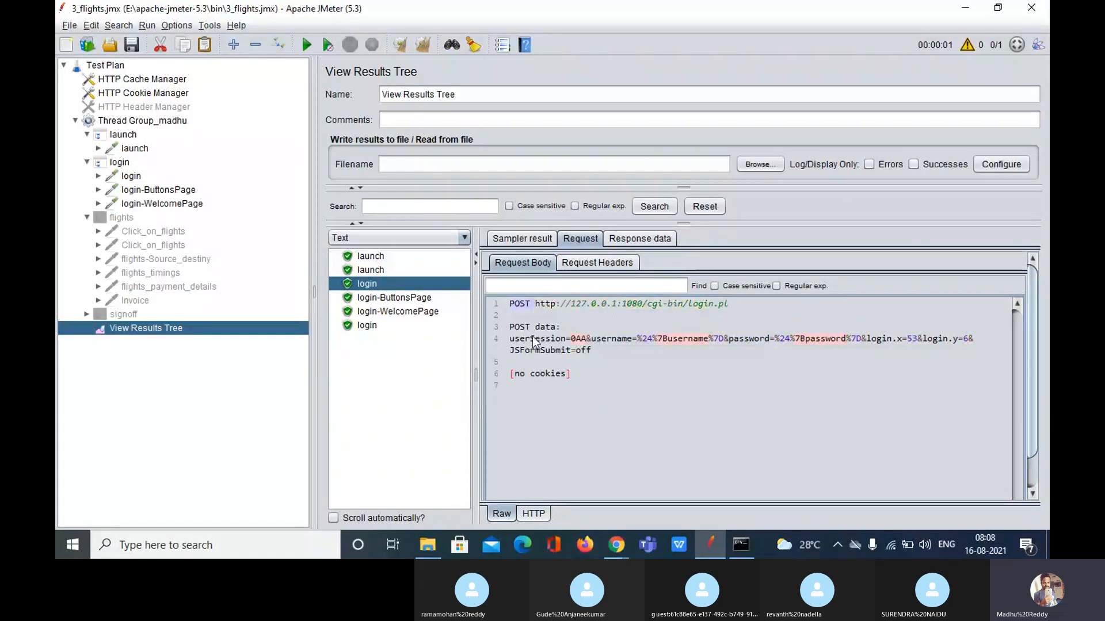
left_click_drag(512, 339, 613, 353)
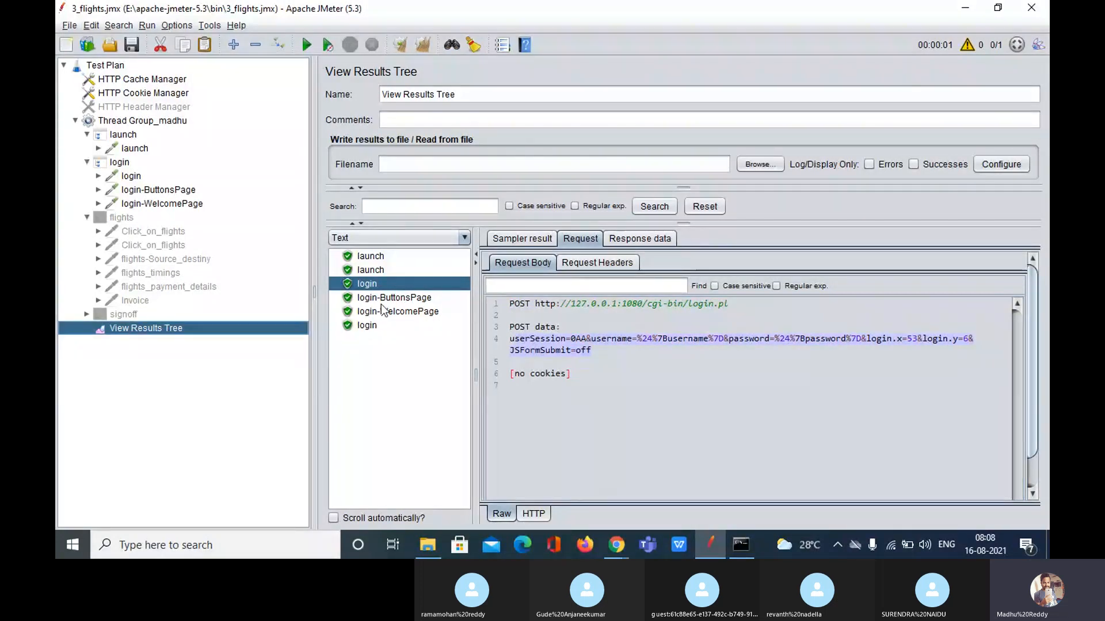
- Show the response data in Browser format and view the rendered login-ButtonsPage and login-WelcomePage responses
left_click(639, 238)
left_click(419, 238)
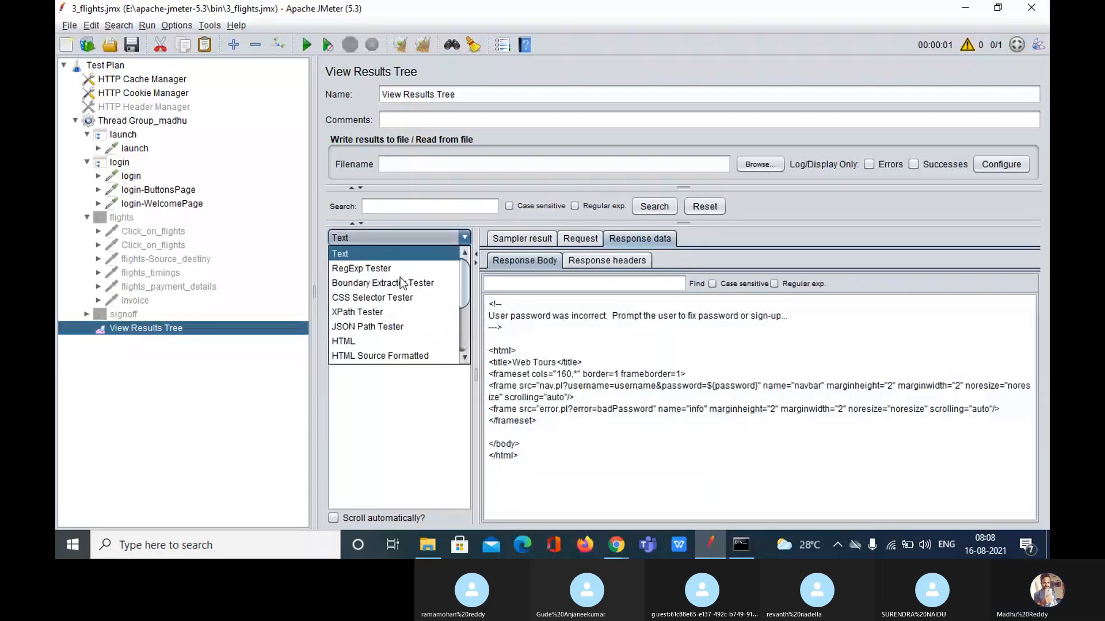
scroll(390, 338, "down", 2)
left_click(371, 343)
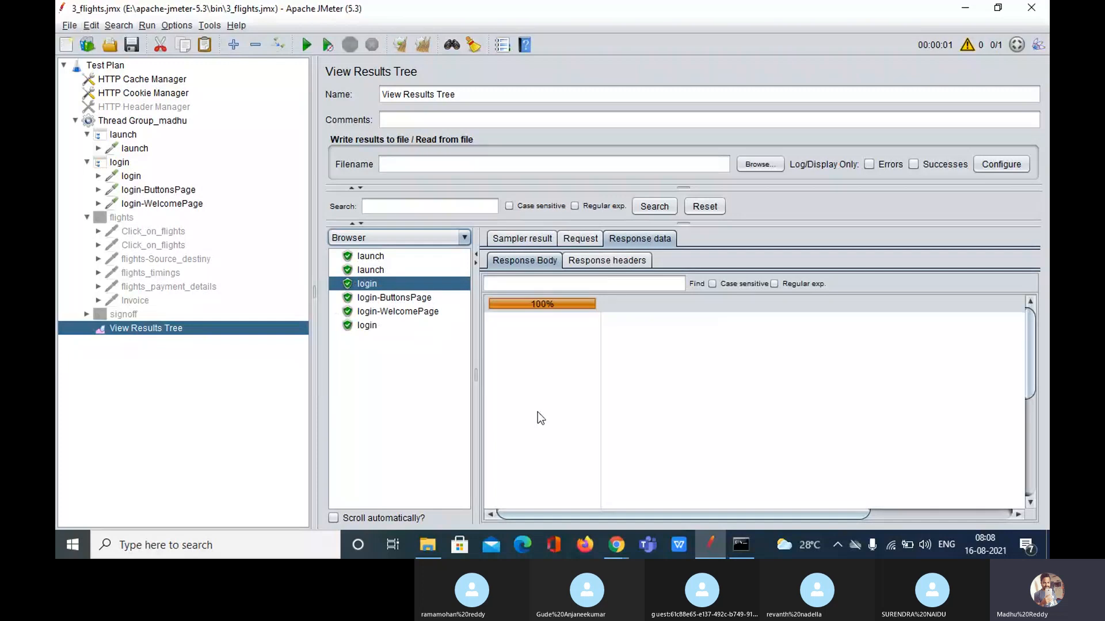
left_click(417, 299)
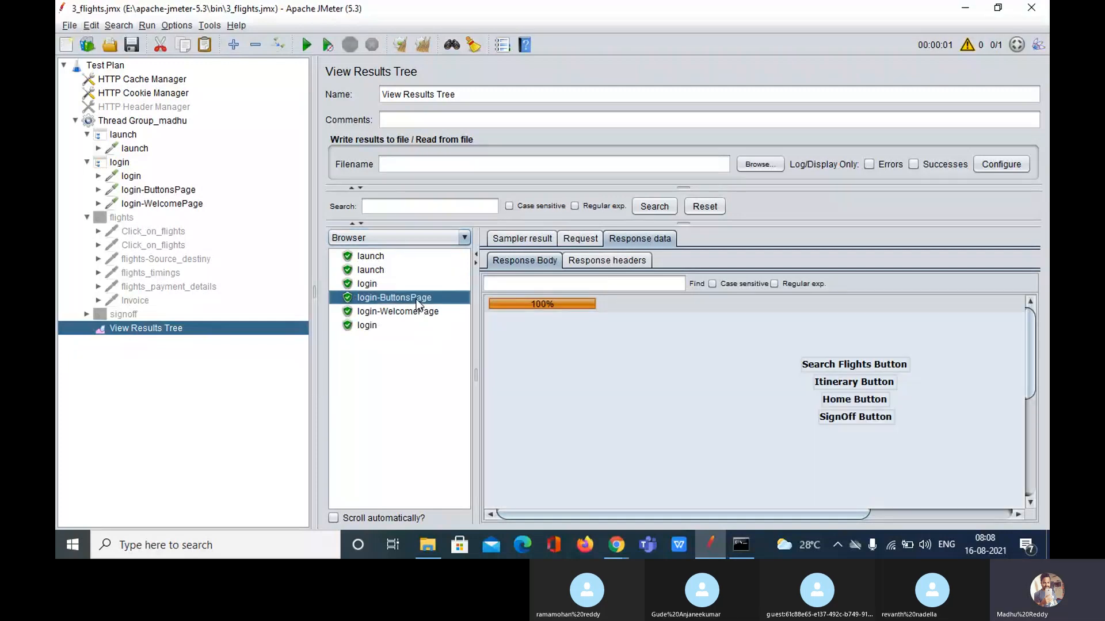
left_click(387, 308)
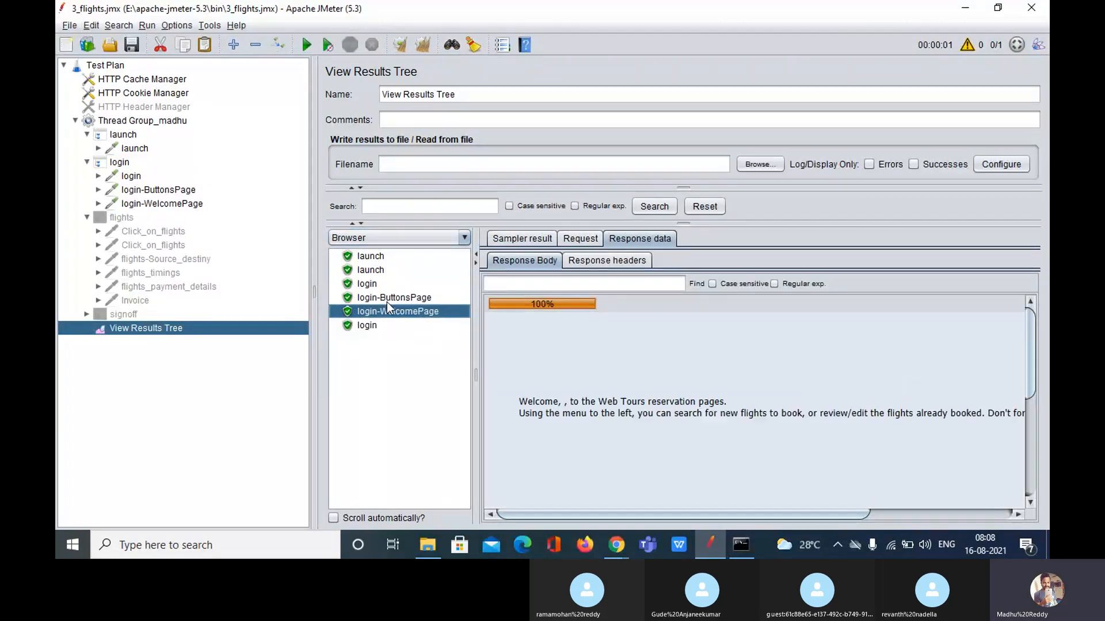
- Show the first launch entry's rendered response, narrow the test plan tree and widen the results list
left_click(372, 258)
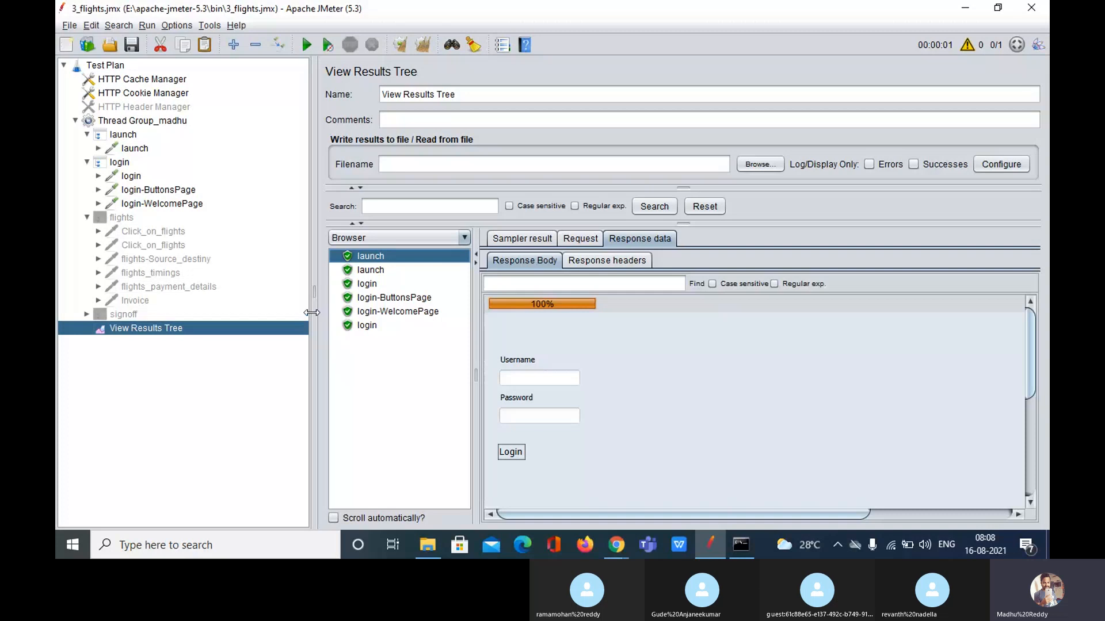
left_click_drag(311, 312, 254, 312)
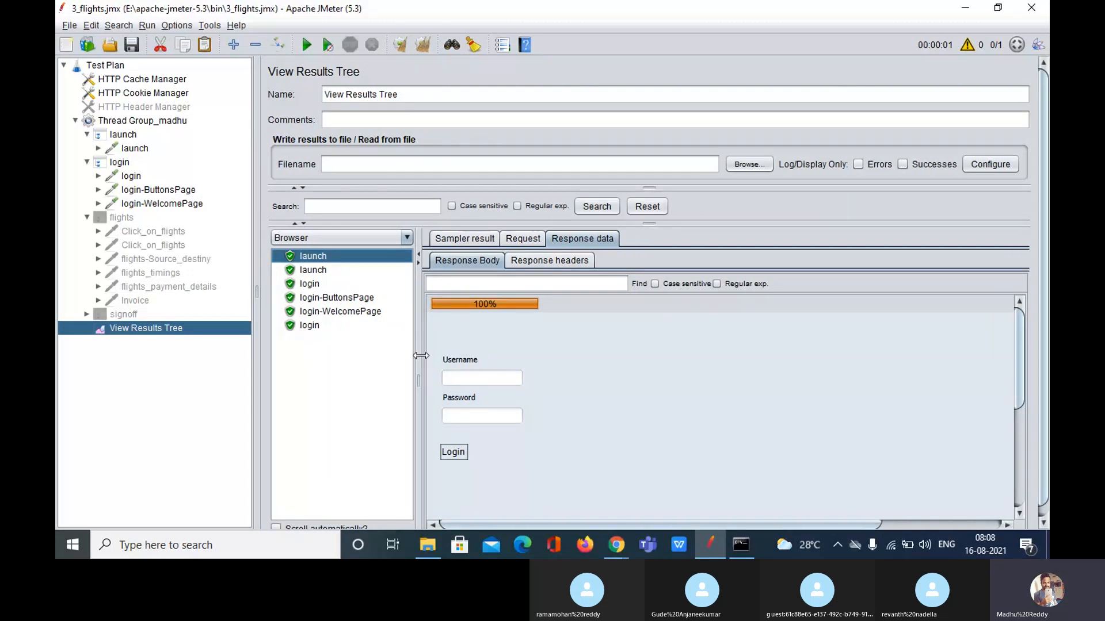
left_click_drag(424, 355, 461, 354)
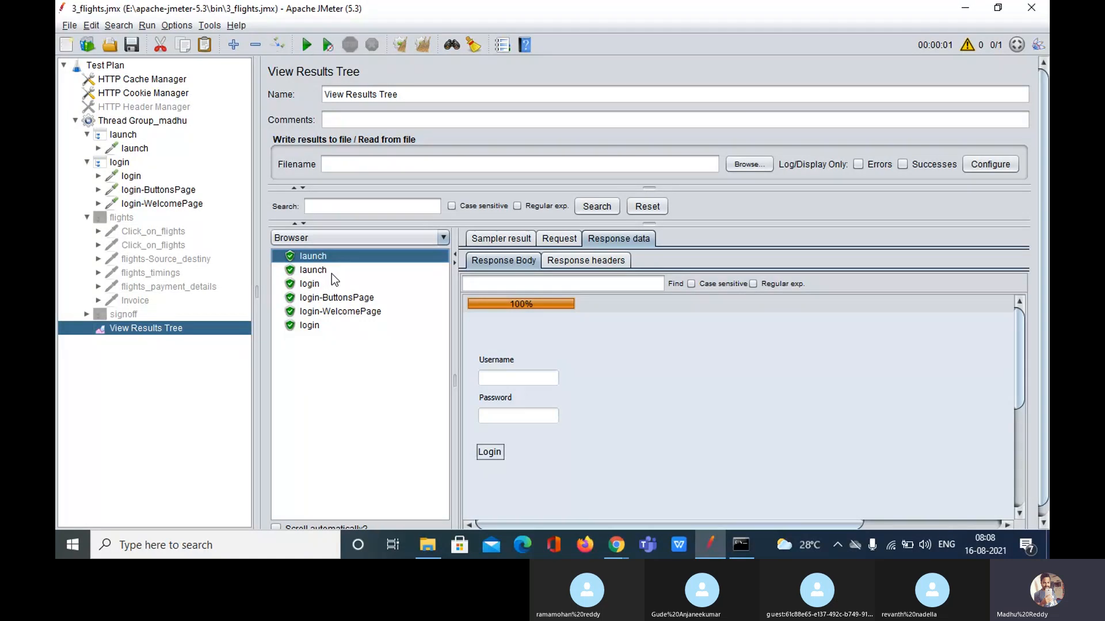
- Examine the Username, Password and Login elements of the rendered launch page and review the available response renderers
left_click_drag(478, 359, 547, 362)
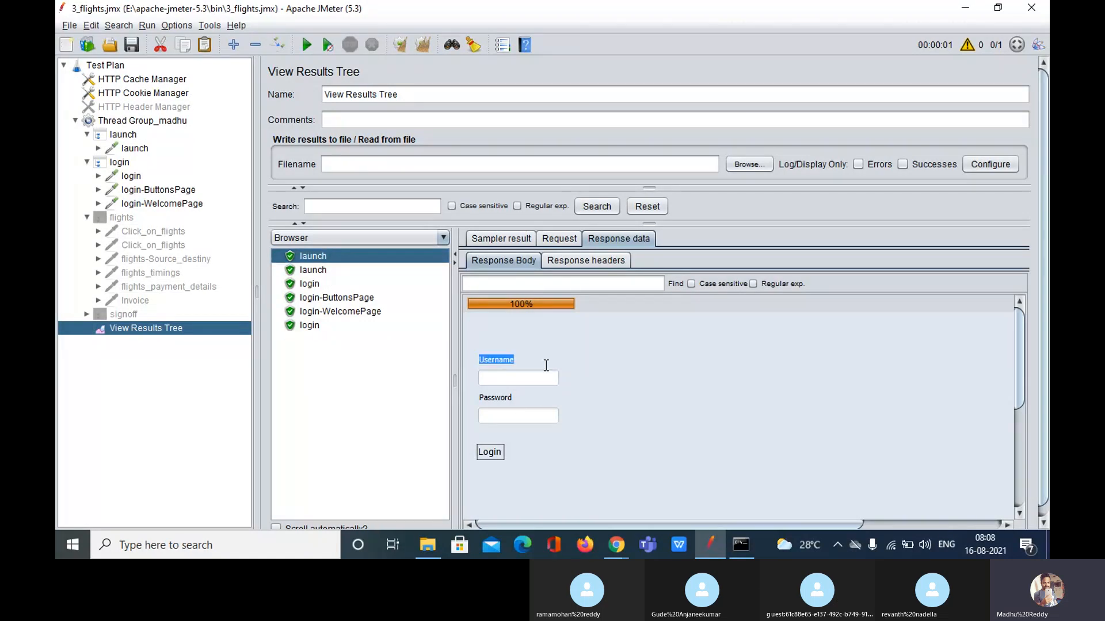
left_click_drag(516, 402, 476, 397)
left_click(595, 477)
key("ctrl+a")
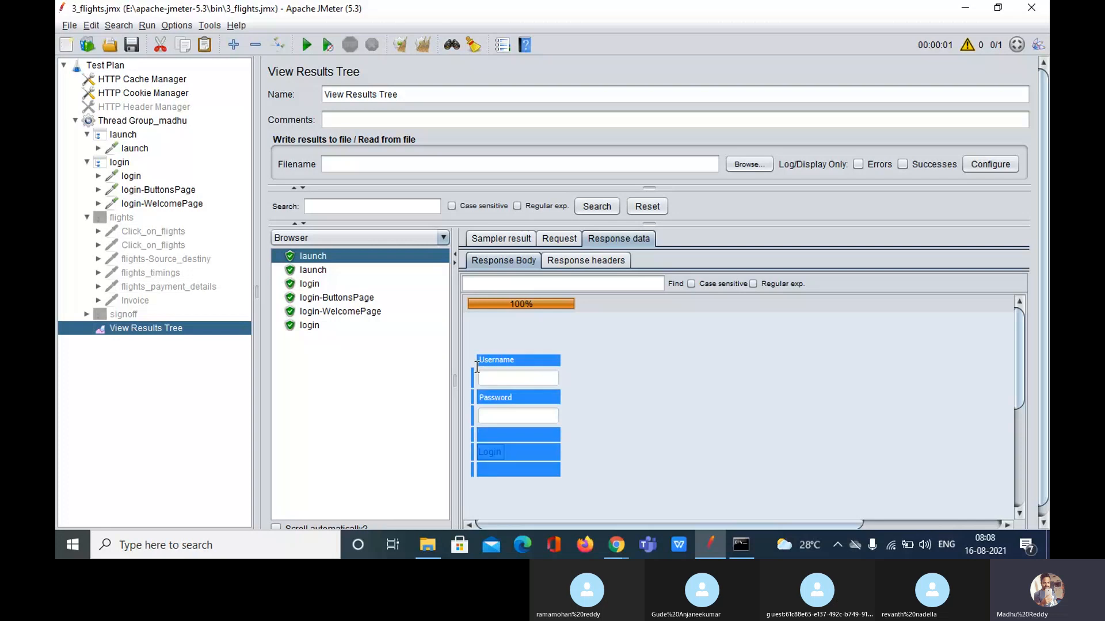
left_click(632, 392)
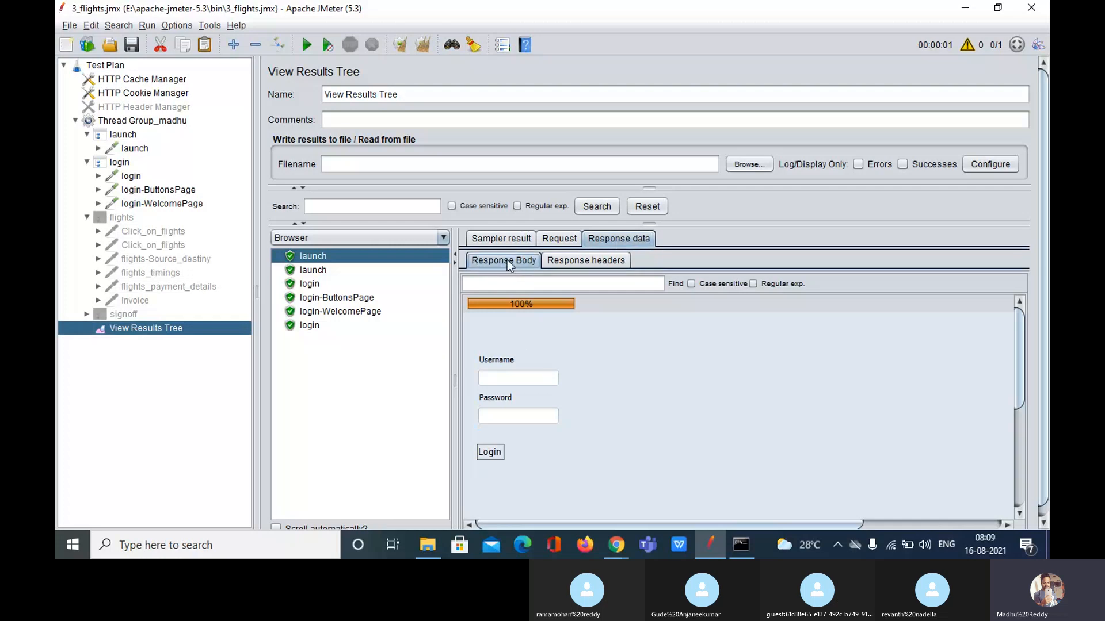
left_click(395, 239)
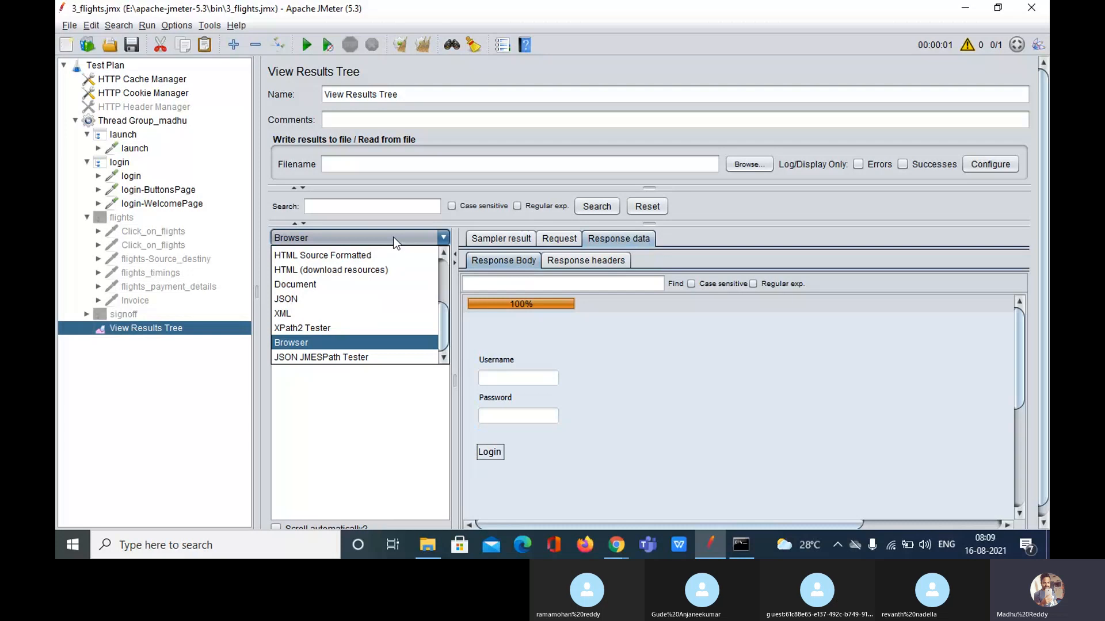
left_click(394, 238)
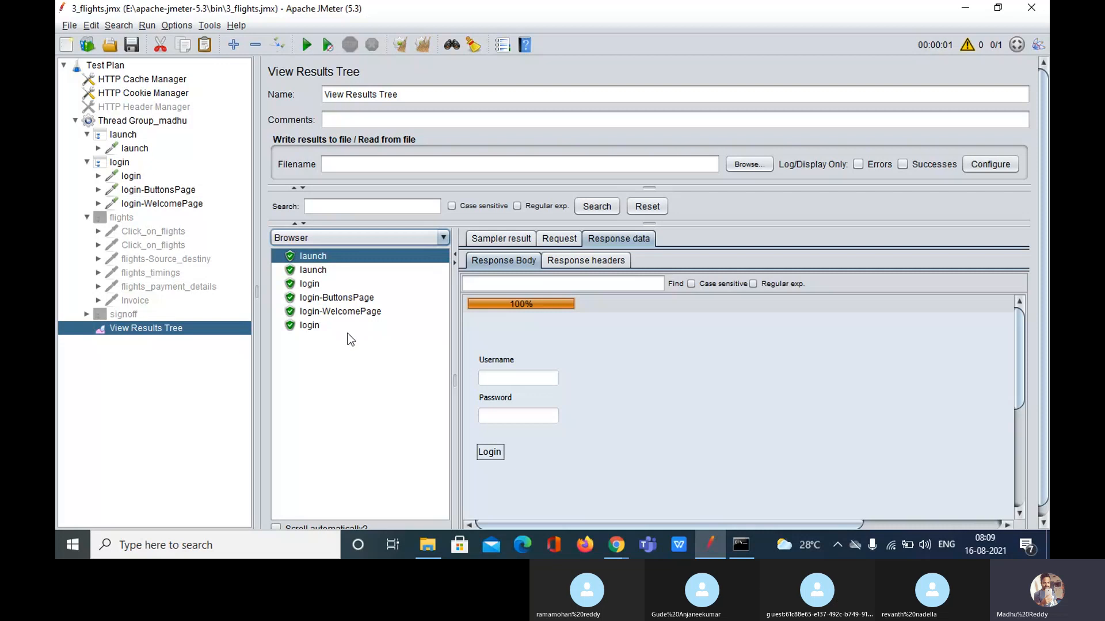
- Look through the rendered response body of every launch and login entry, ending on the first launch entry
key("Down")
key("Up")
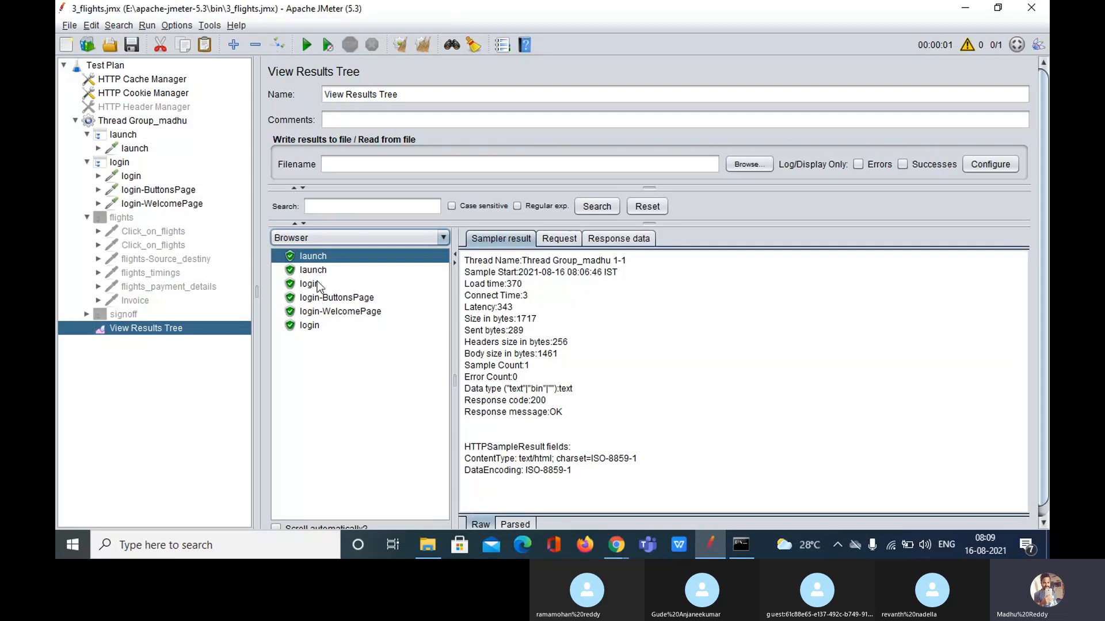
left_click(609, 240)
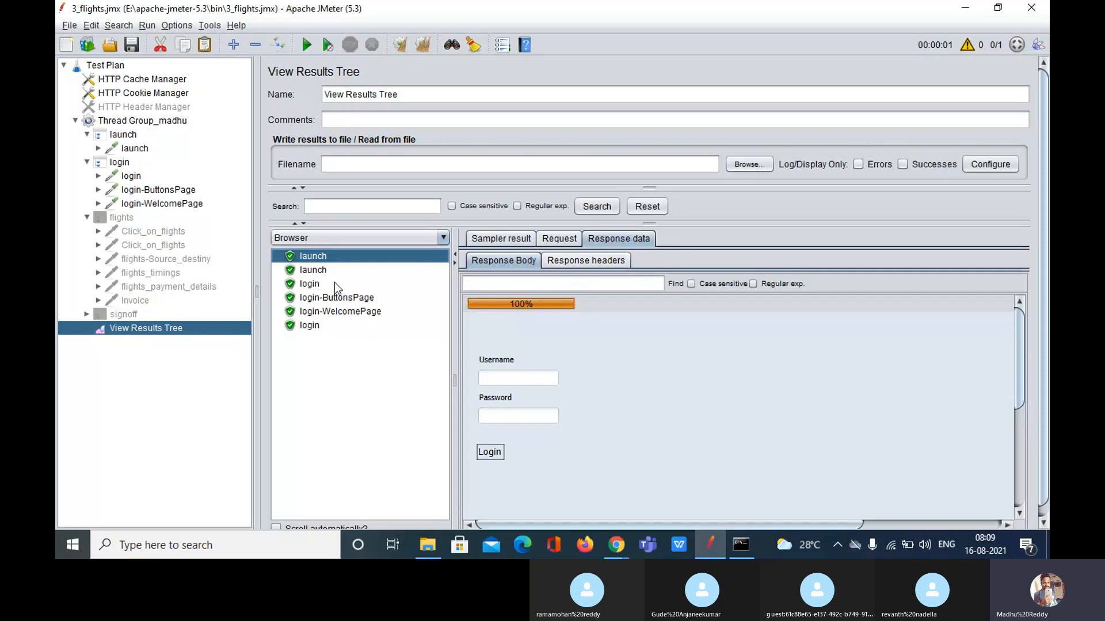
left_click(323, 271)
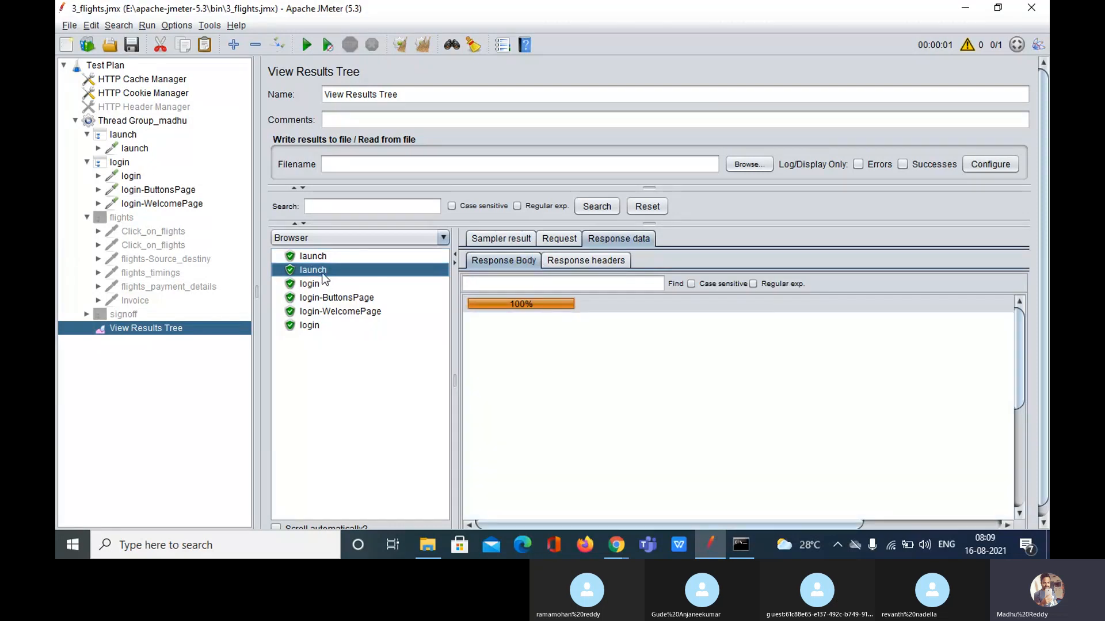
left_click(323, 282)
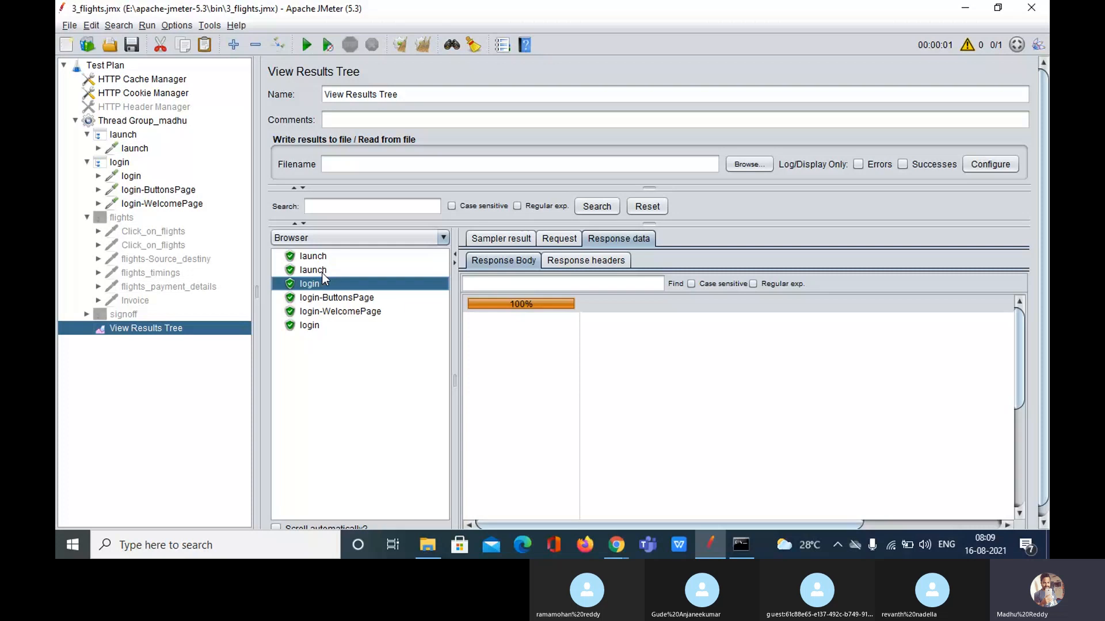
key("Down")
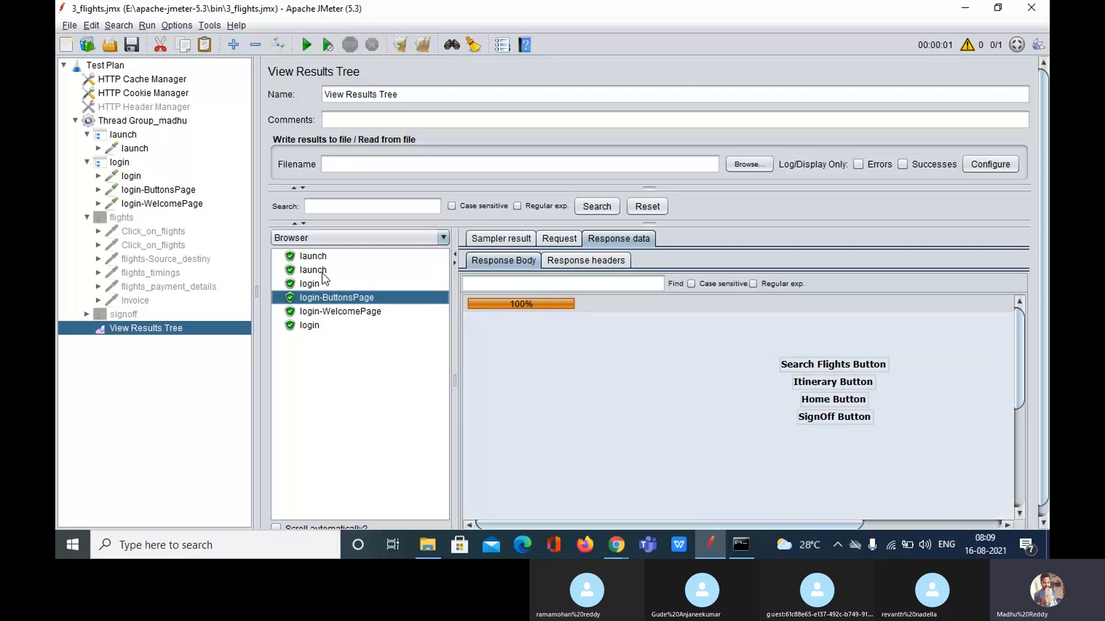
key("Down")
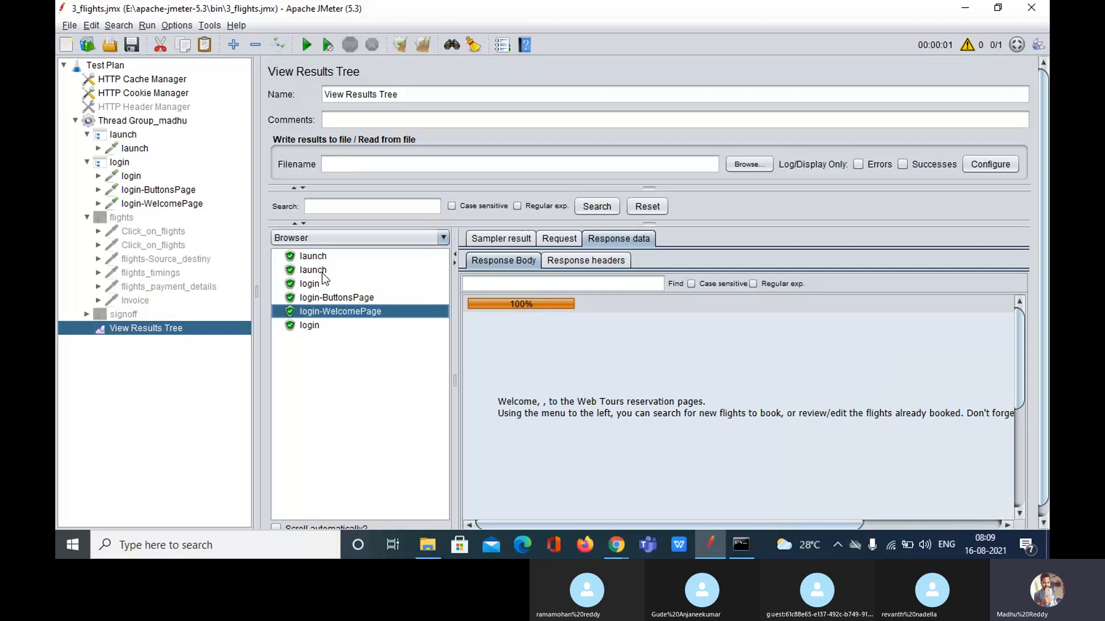
key("Down")
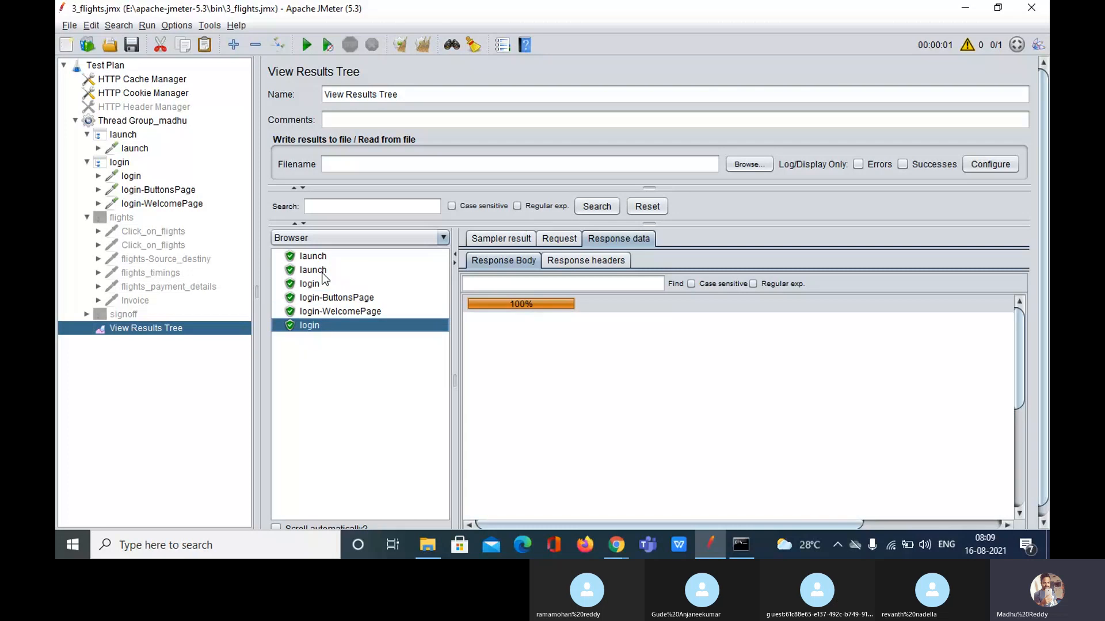
key("Up")
key("Up")
key("Up")
key("Up")
key("Up")
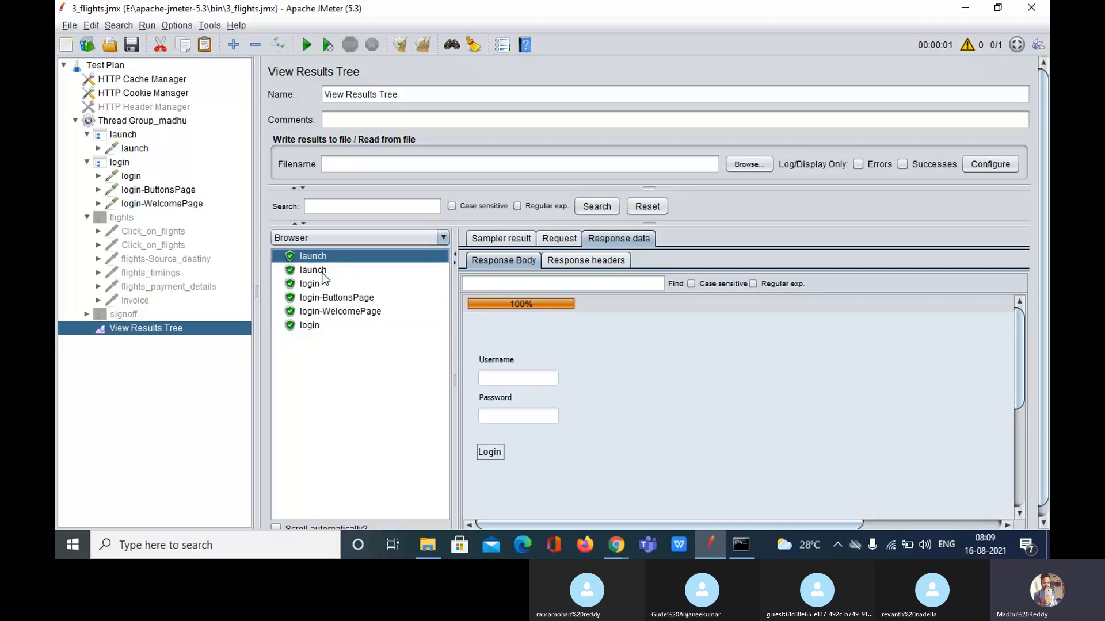
- Clear the results, rerun the test plan and show the first launch entry's rendered response
left_click(427, 48)
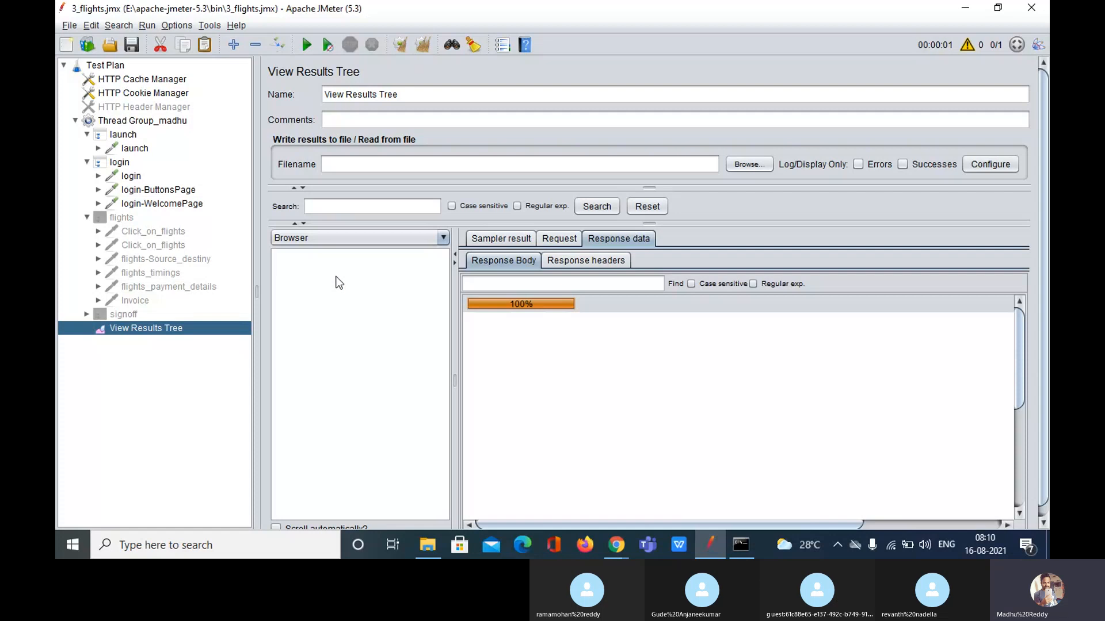
left_click(306, 44)
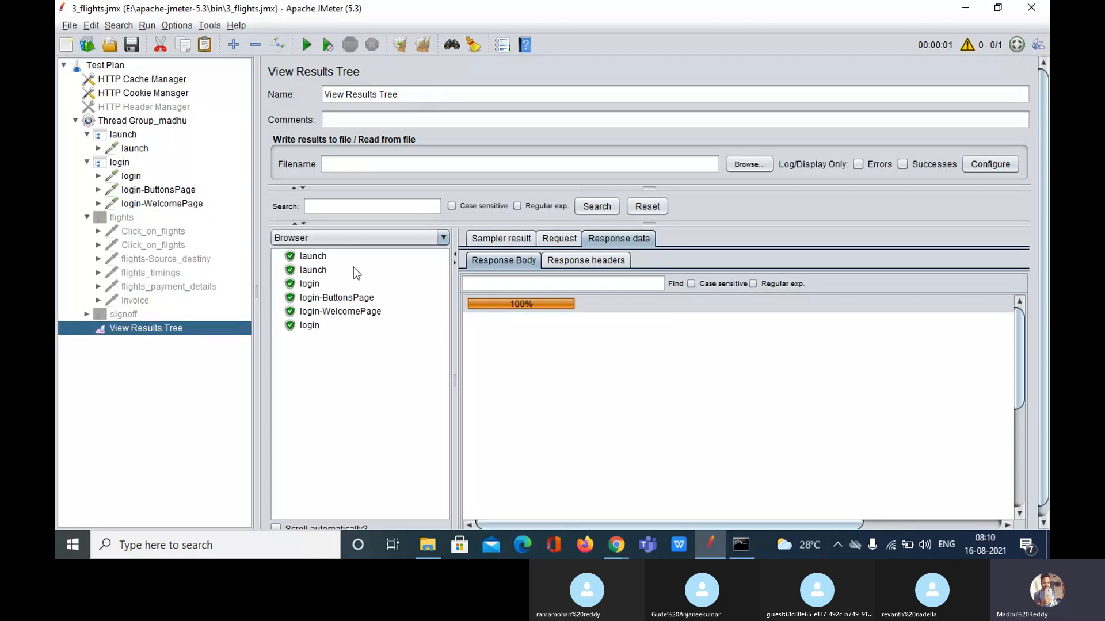
left_click(316, 261)
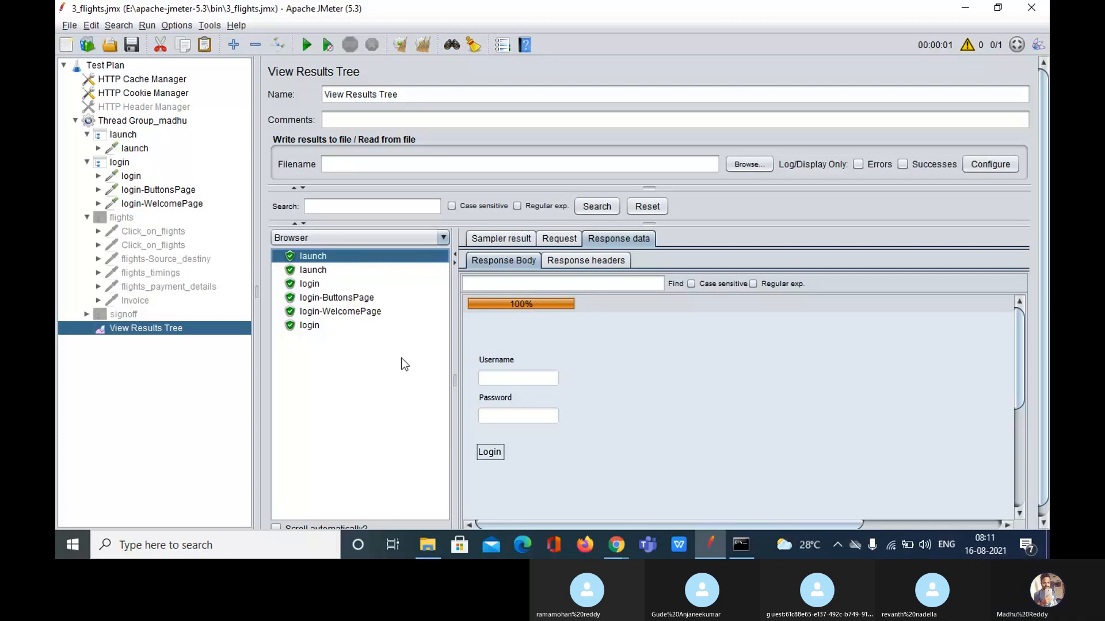
- Remove the existing Response Assertion from the launch request
double_click(127, 149)
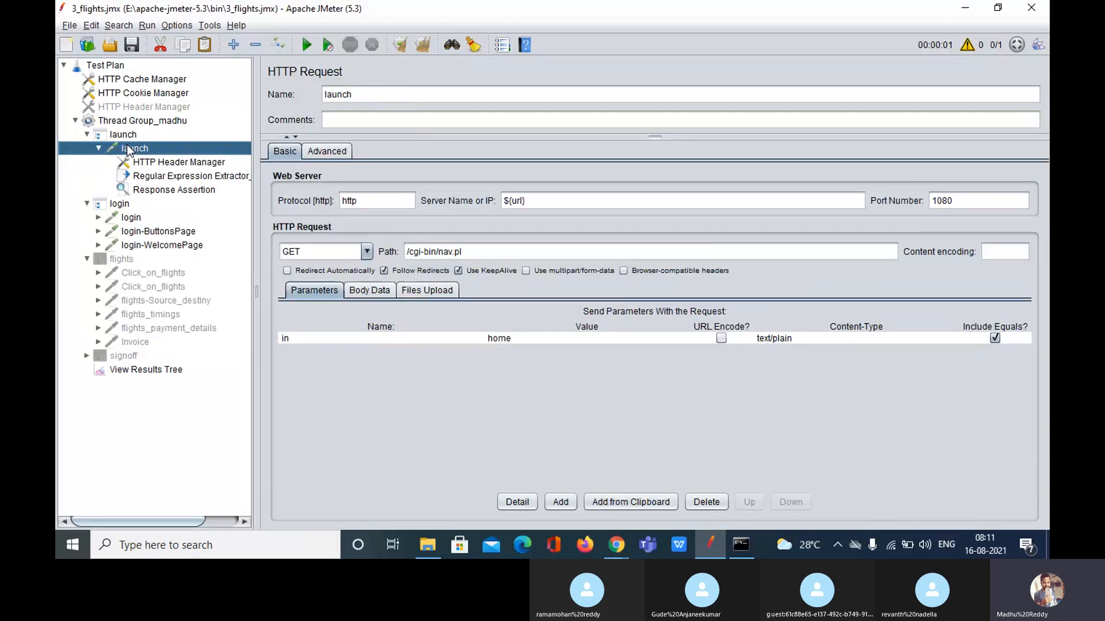
left_click(153, 191)
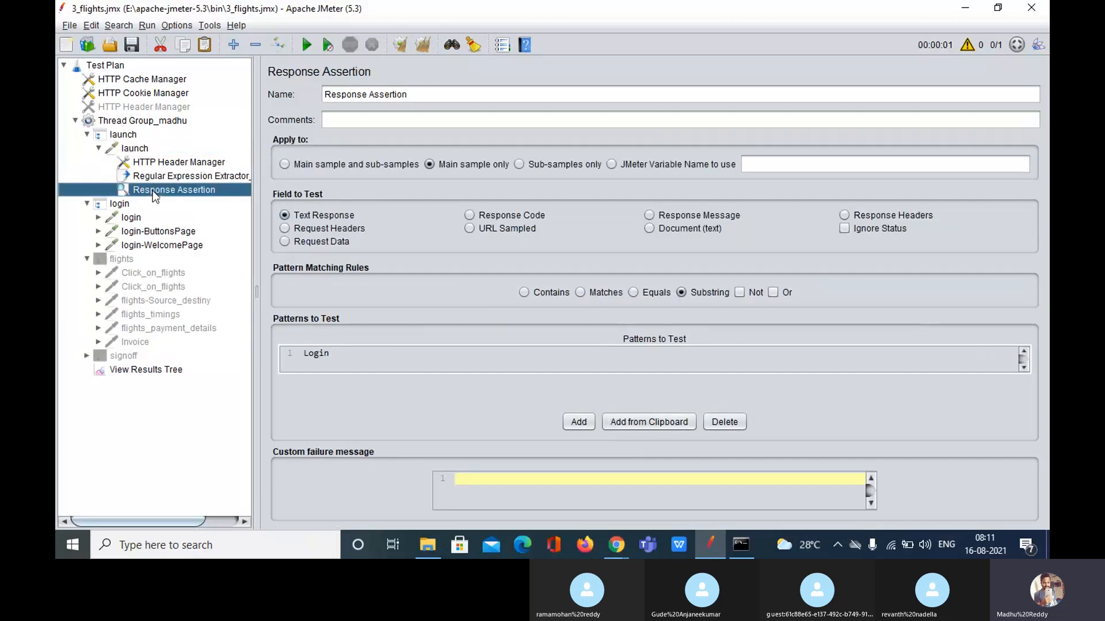
key("Delete")
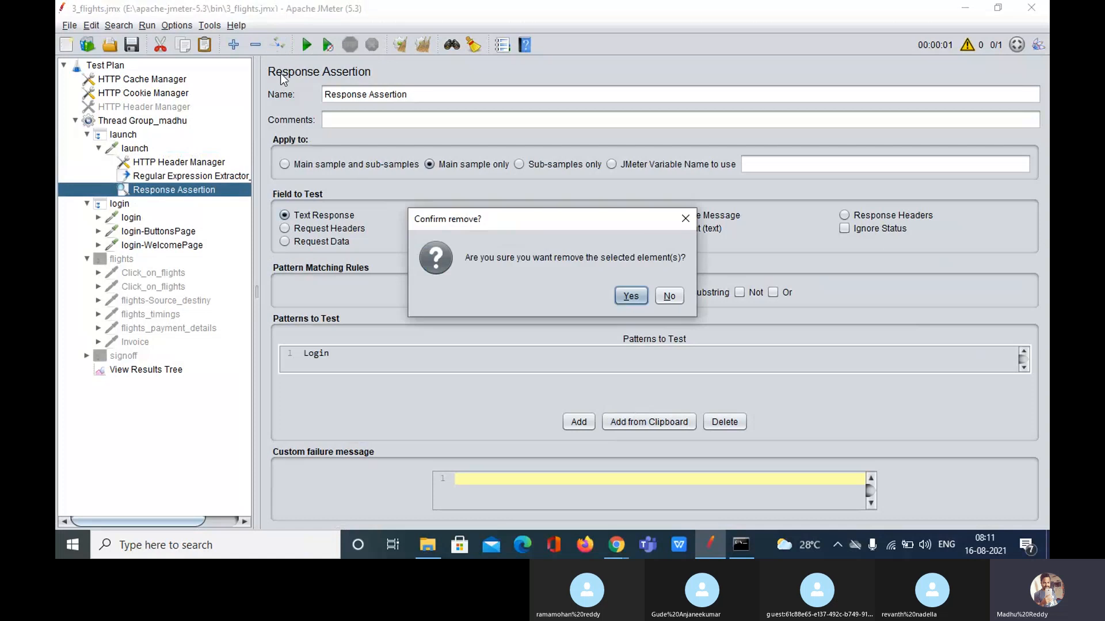
left_click(669, 296)
key("Delete")
left_click(631, 296)
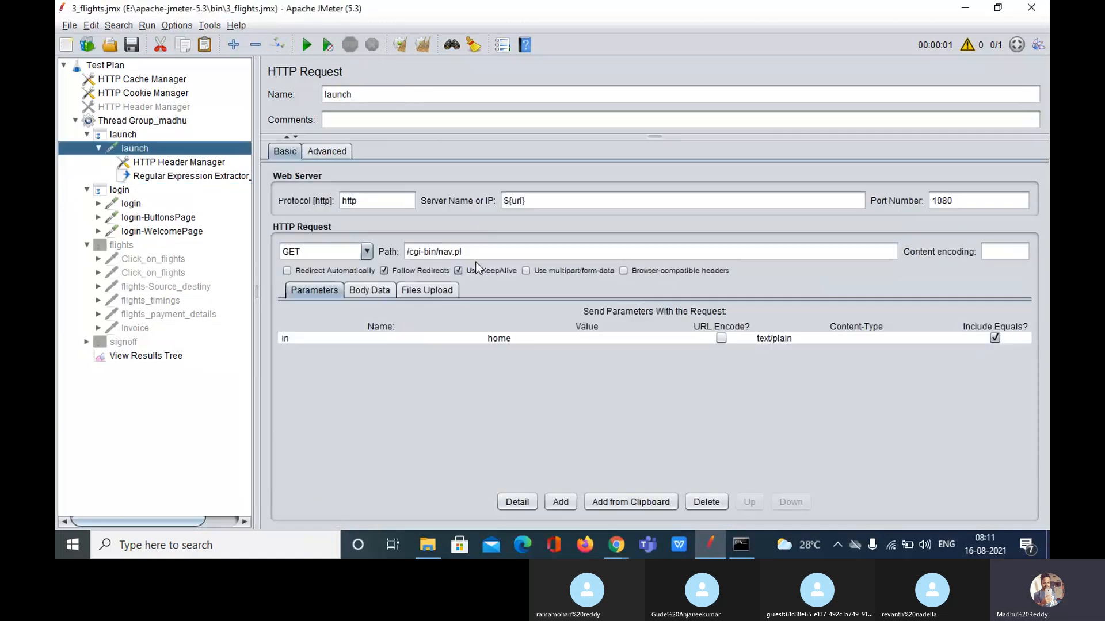
- Add a new Response Assertion to the launch request
right_click(134, 151)
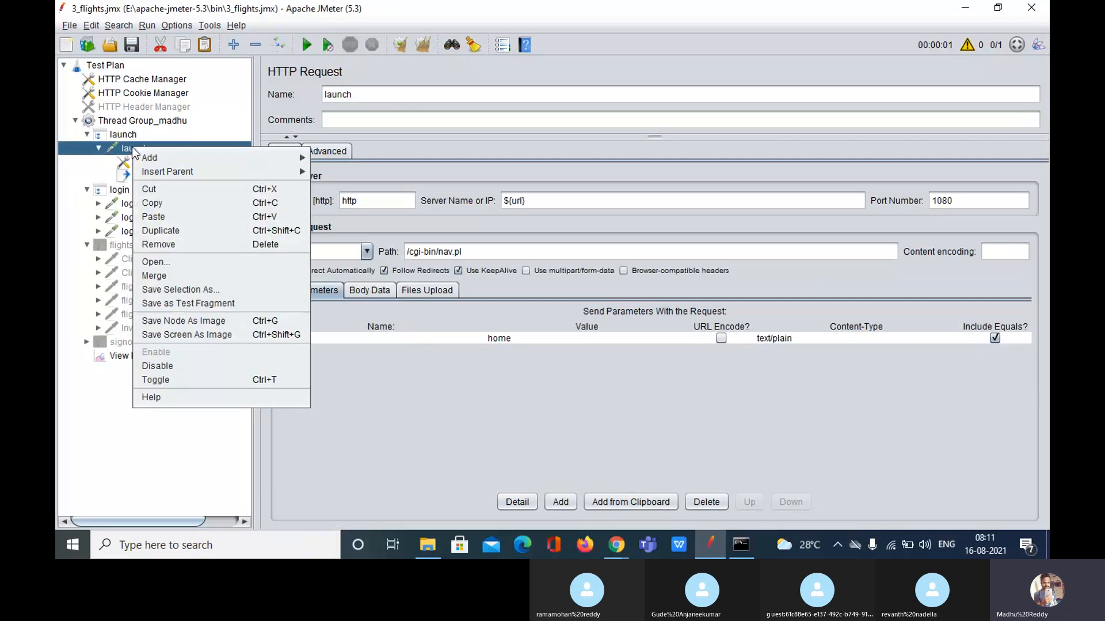
left_click(68, 153)
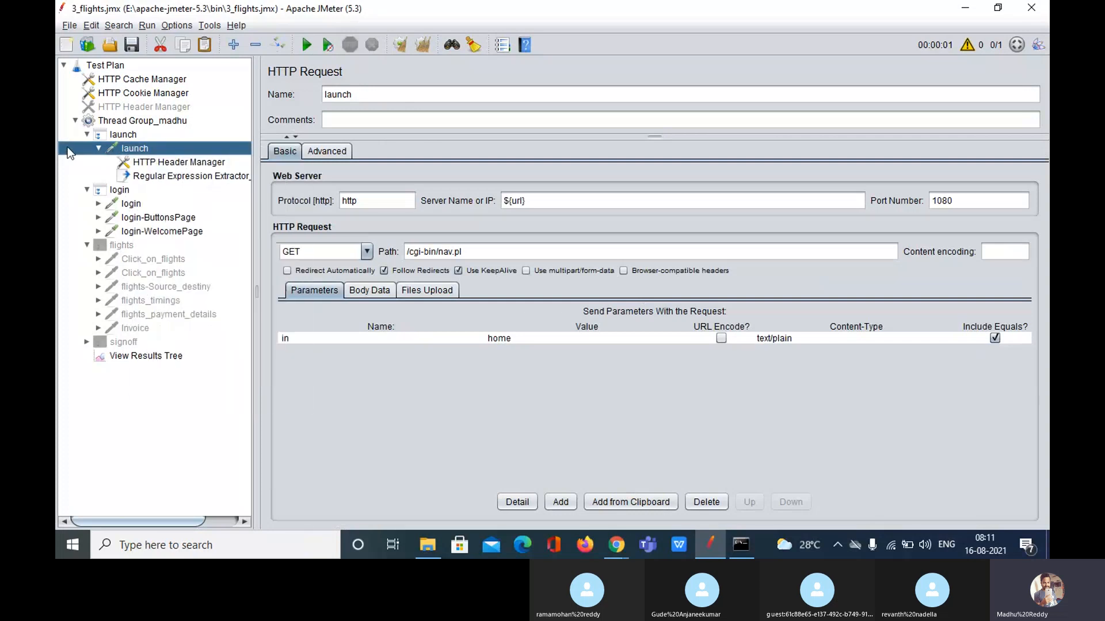
right_click(136, 152)
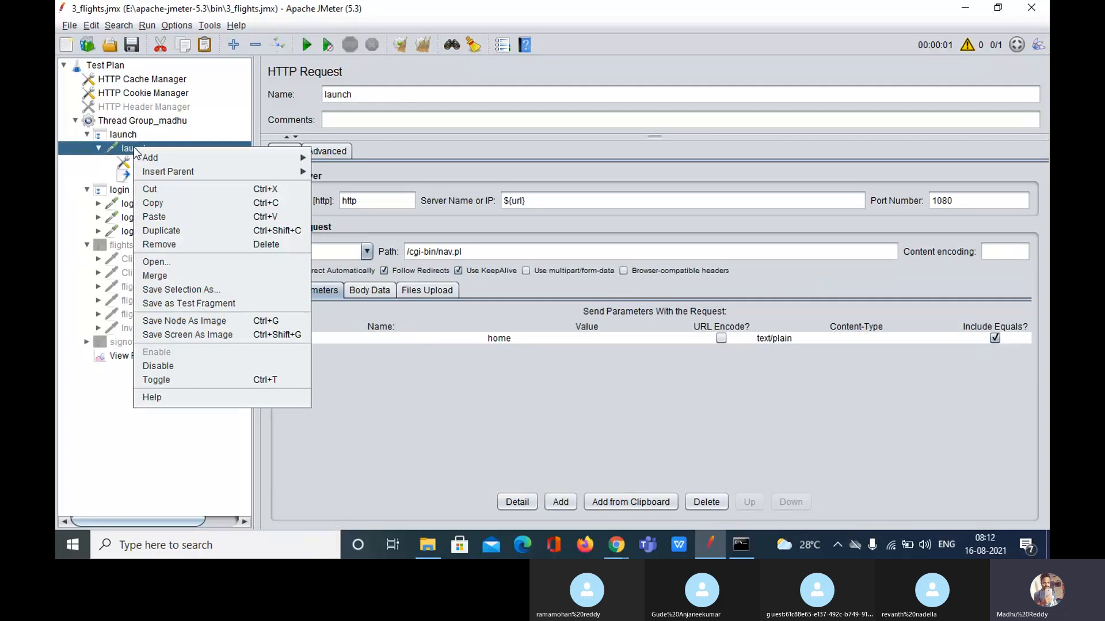
mouse_move(154, 158)
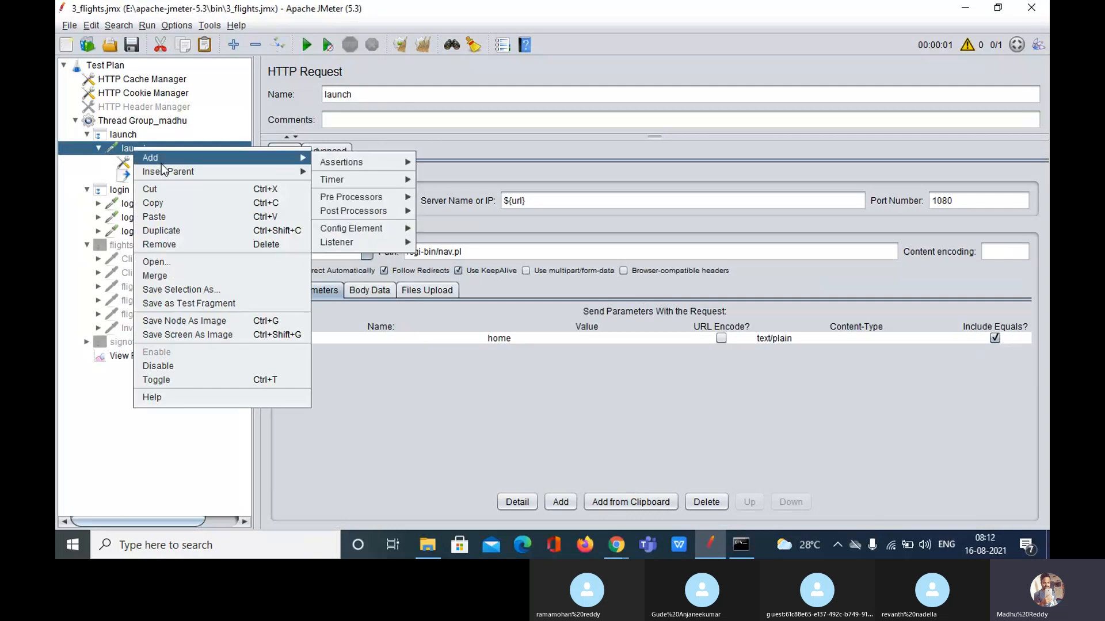
mouse_move(366, 160)
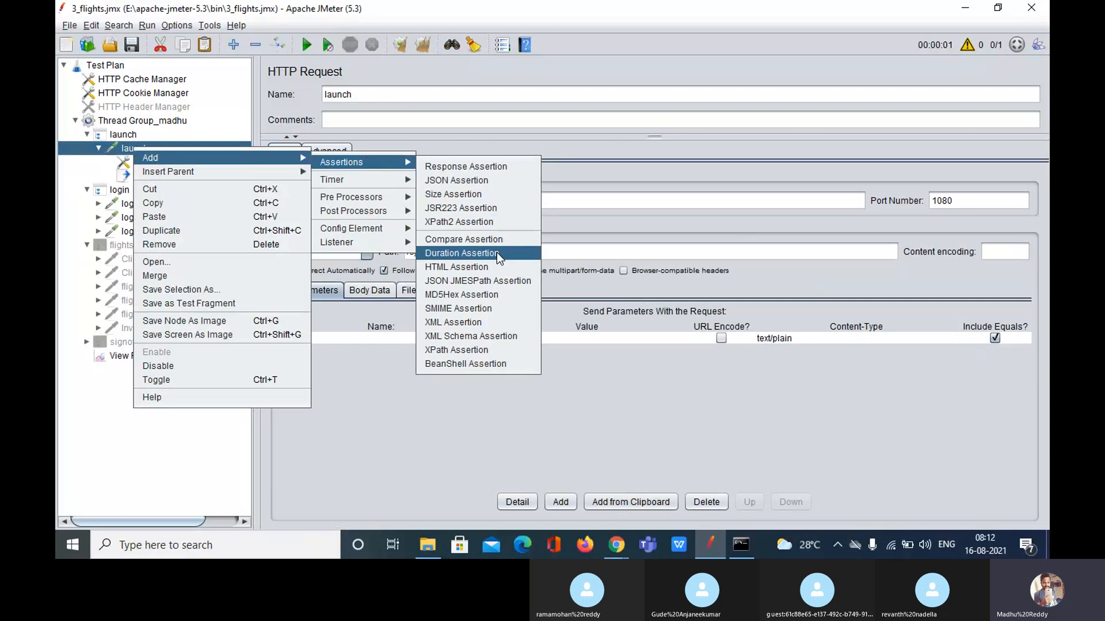
left_click(458, 167)
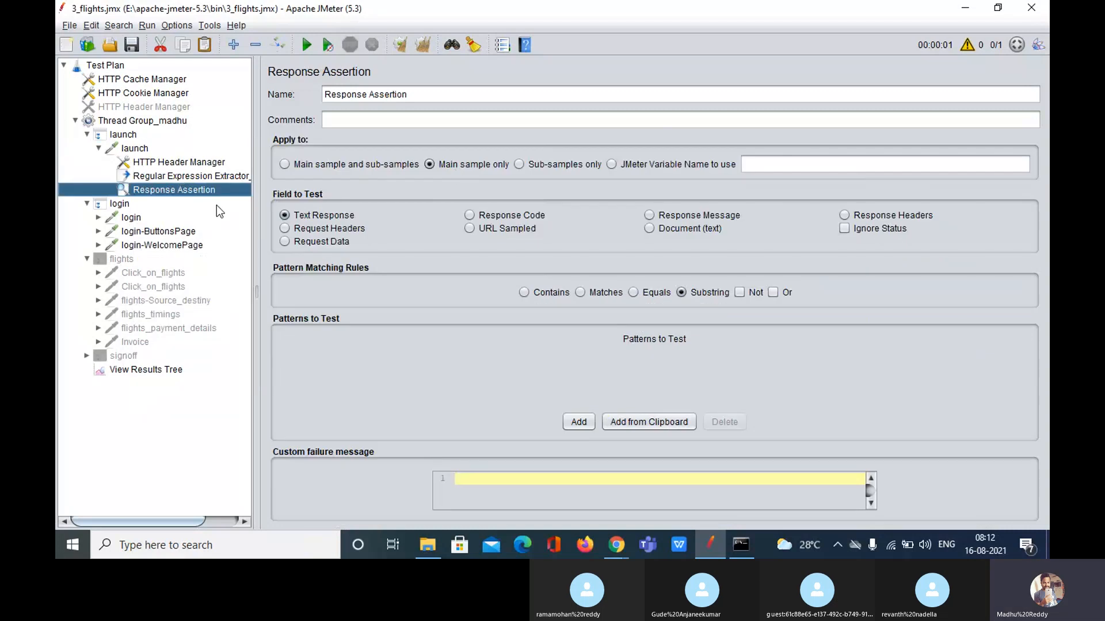
left_click(623, 543)
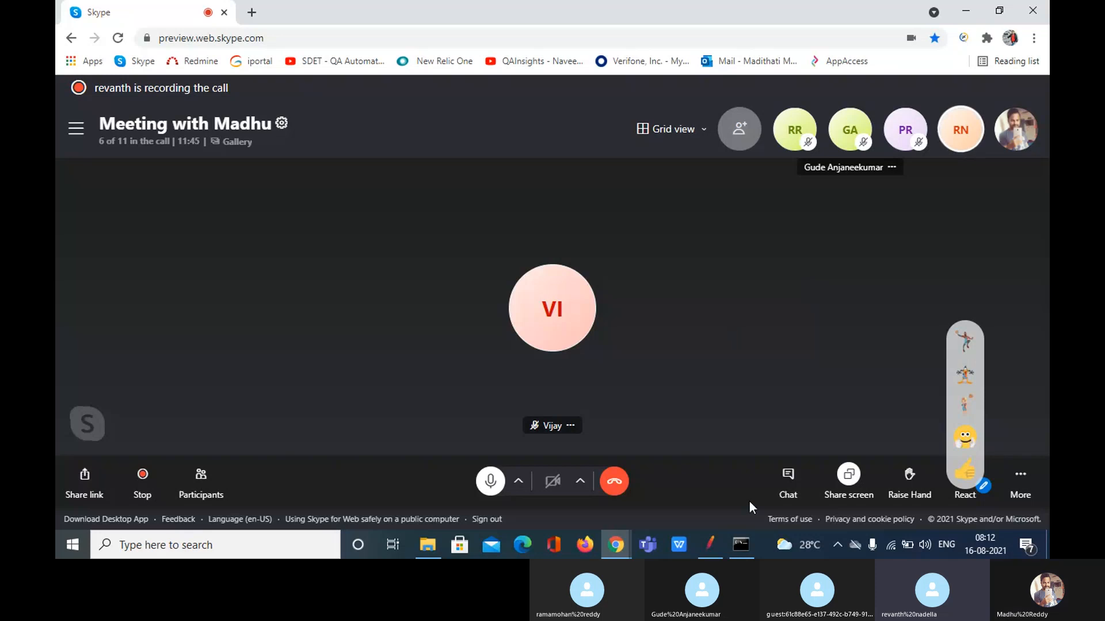
left_click(705, 548)
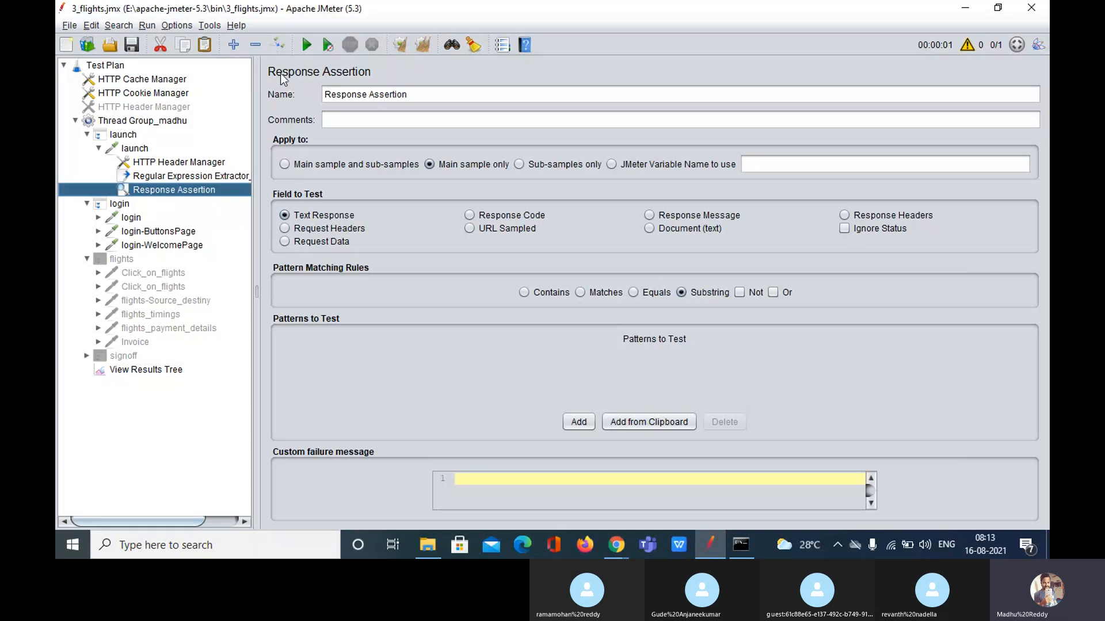
left_click(439, 95)
left_click_drag(440, 96, 309, 91)
key("ctrl+c")
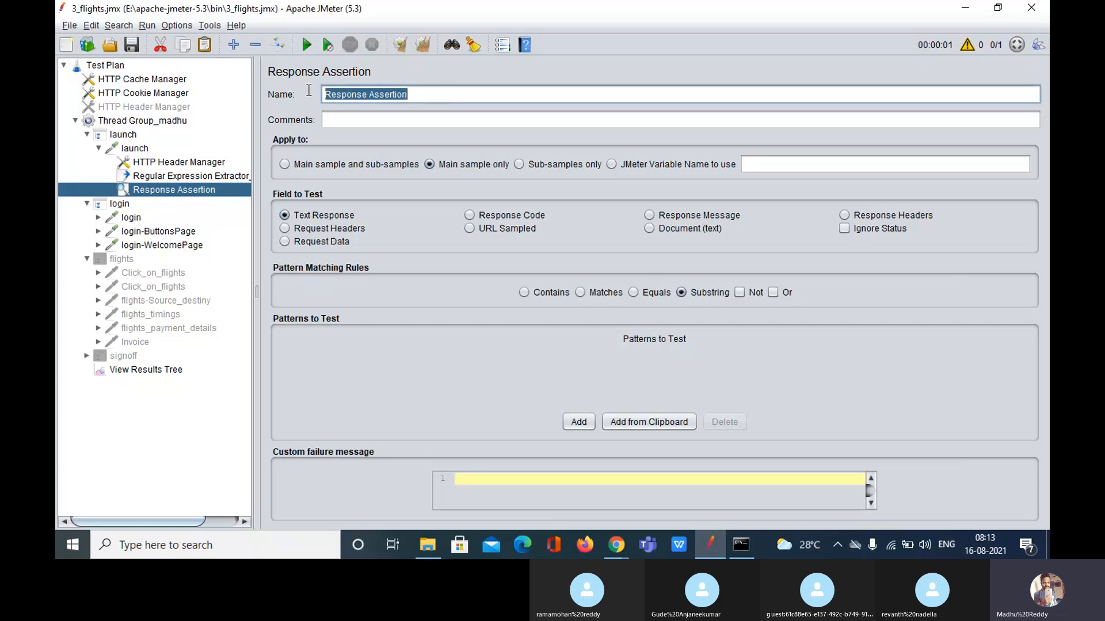
type("ascvascaS")
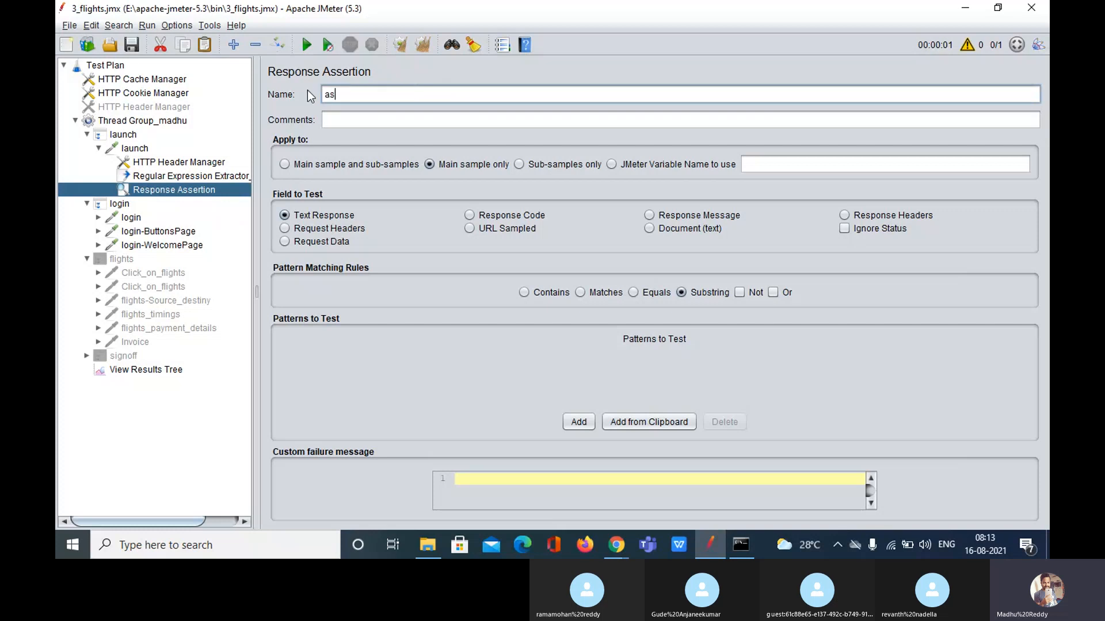
key("BackSpace")
key("BackSpace")
key("BackSpace")
key("BackSpace")
key("BackSpace")
key("BackSpace")
key("BackSpace")
key("BackSpace")
key("BackSpace")
type("ascvasca")
key("BackSpace")
key("BackSpace")
key("BackSpace")
key("ctrl+a")
key("ctrl+v")
left_click(390, 120)
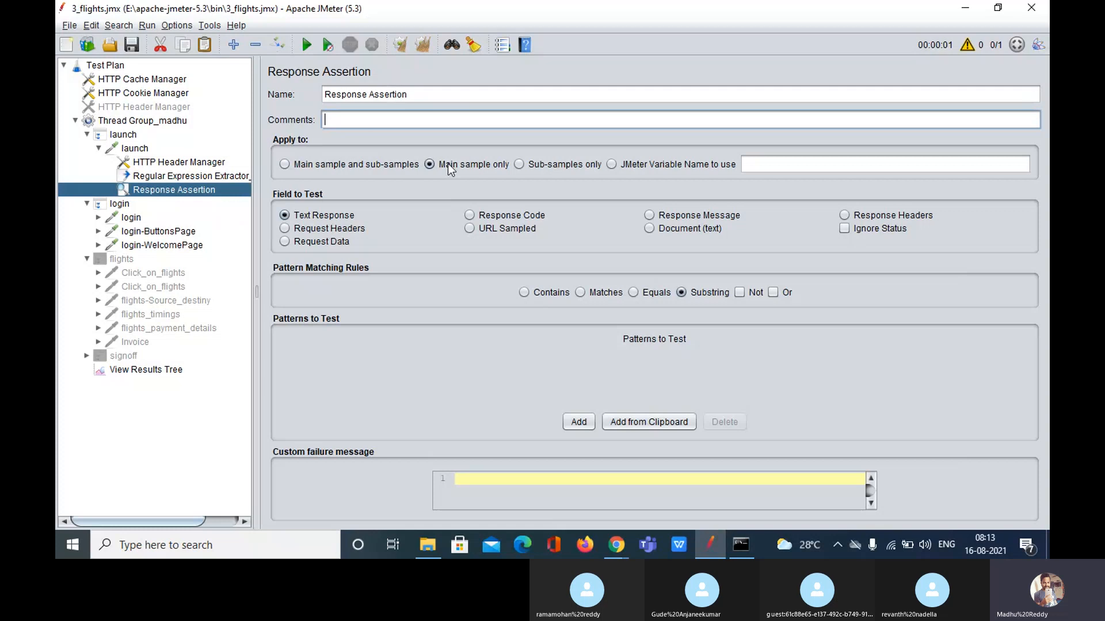
- Try the scopes Main sample and sub-samples and Sub-samples only for the launch assertion, ending on Main sample only
left_click(299, 164)
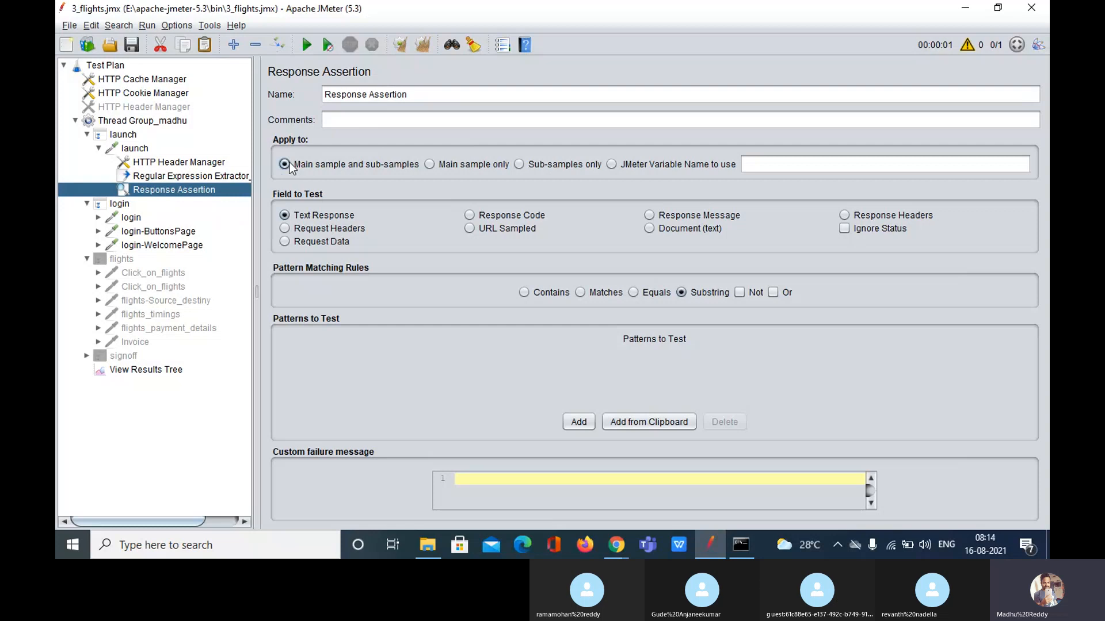
double_click(130, 217)
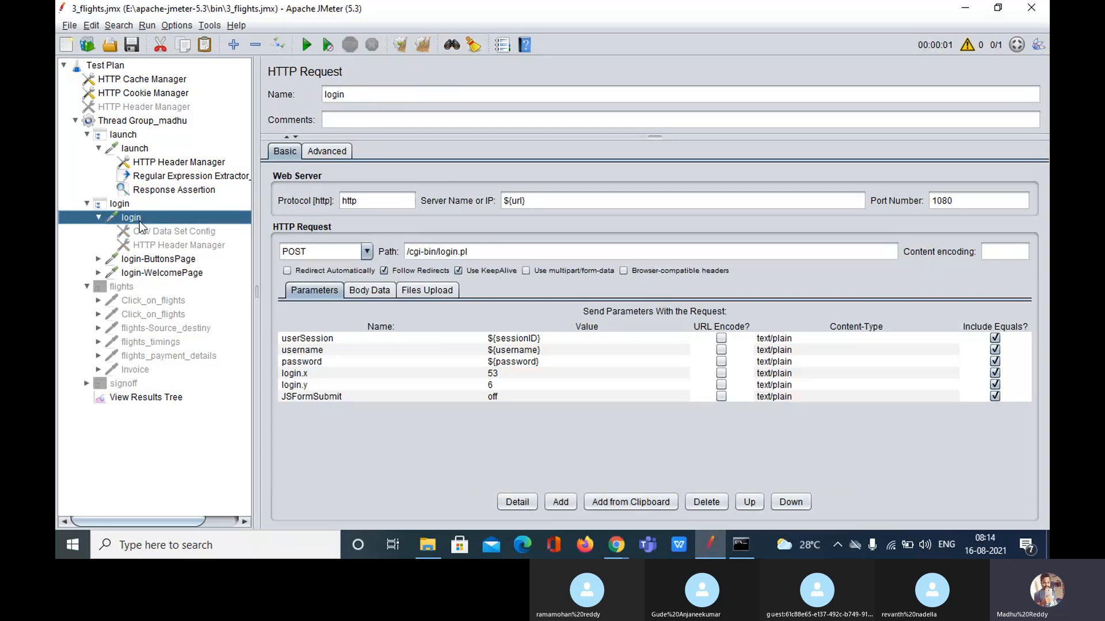
double_click(139, 221)
left_click(166, 190)
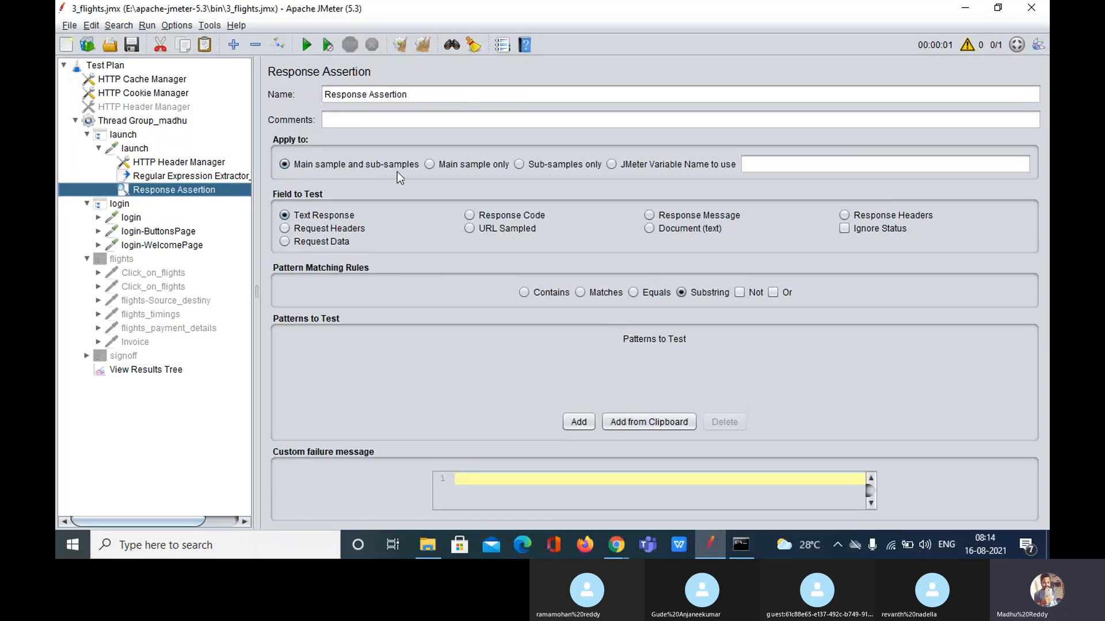
left_click(439, 166)
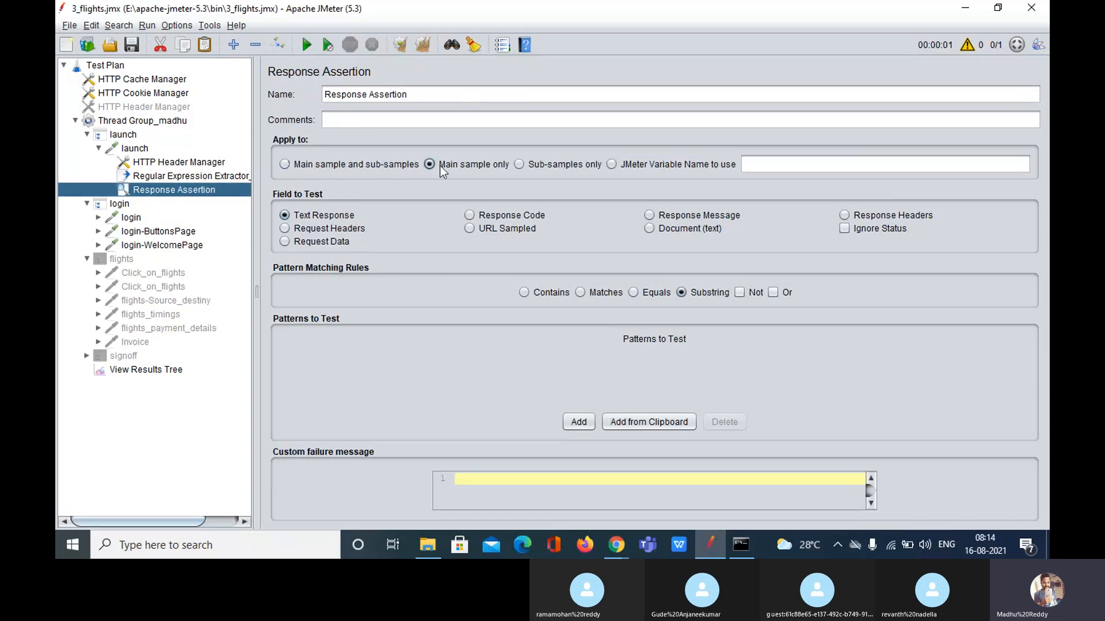
left_click(544, 164)
left_click(442, 165)
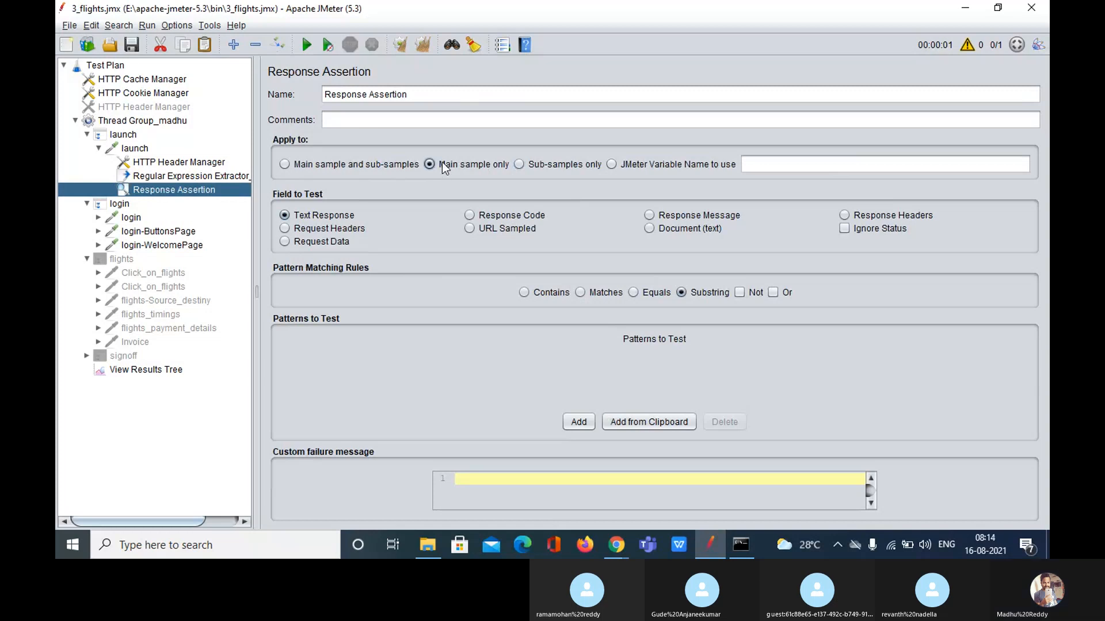
left_click(310, 170)
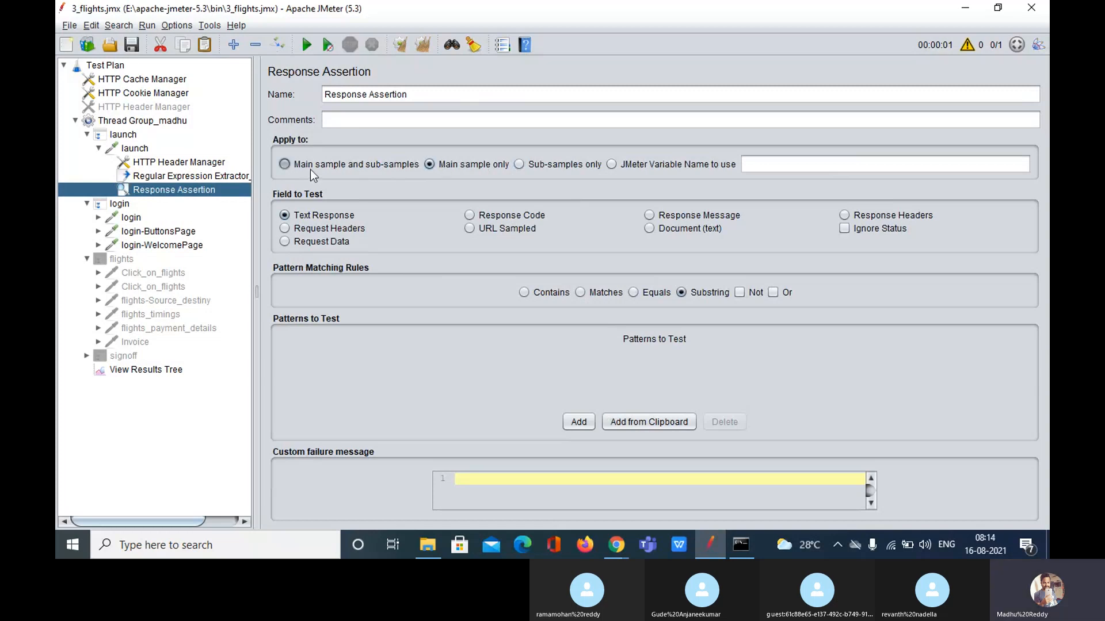
left_click(464, 166)
- Examine the settings and child elements of the Click_on_flights, launch and login requests in the test plan
double_click(156, 275)
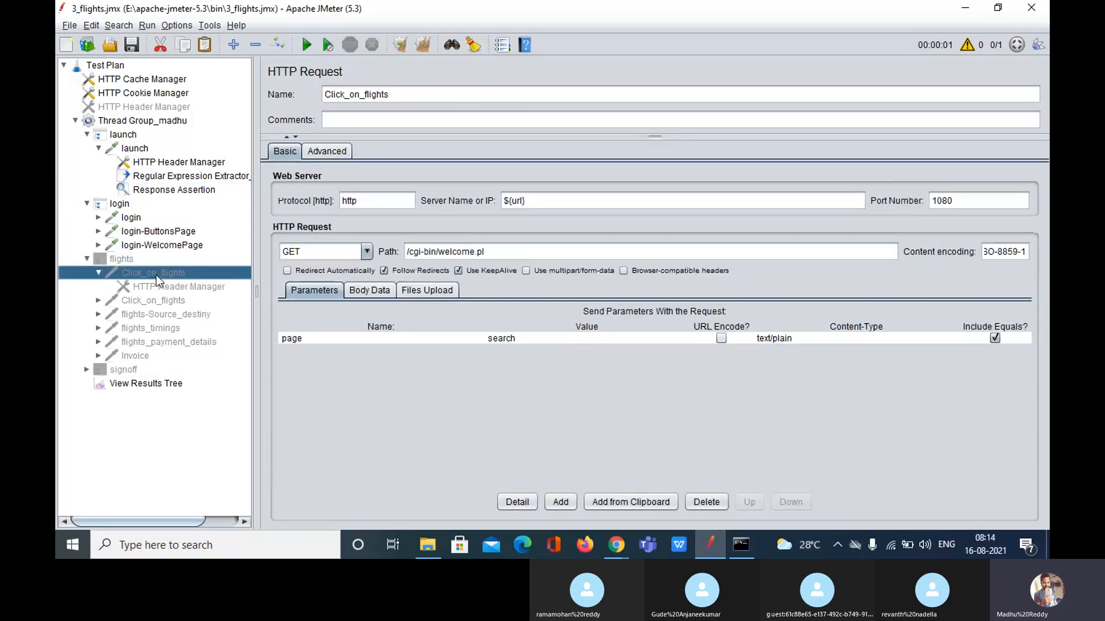
left_click(135, 148)
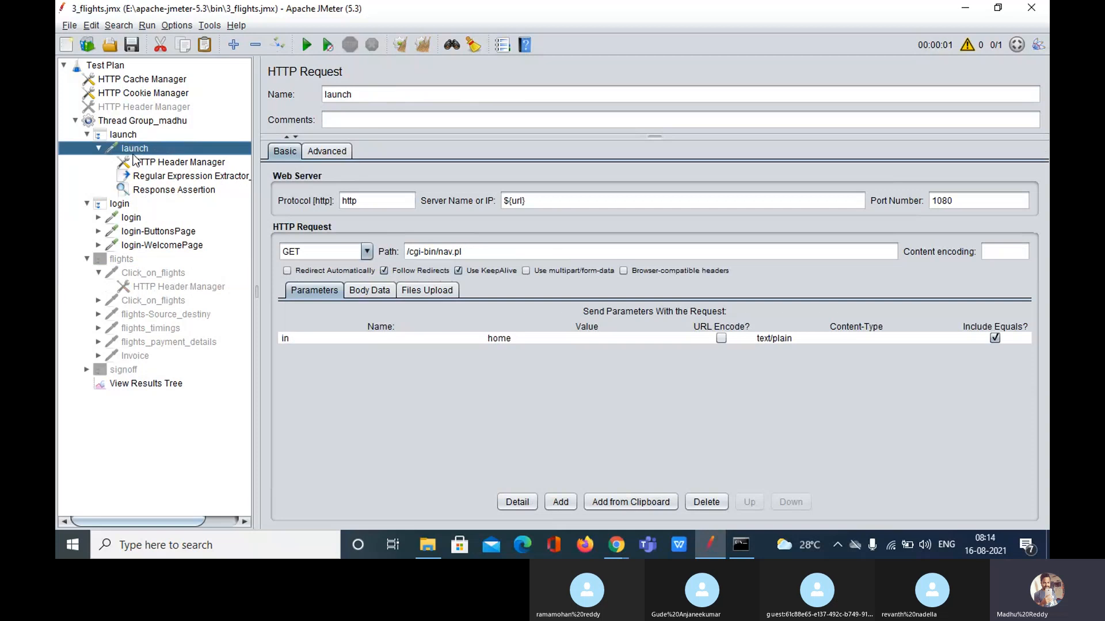
double_click(133, 149)
double_click(134, 149)
double_click(127, 219)
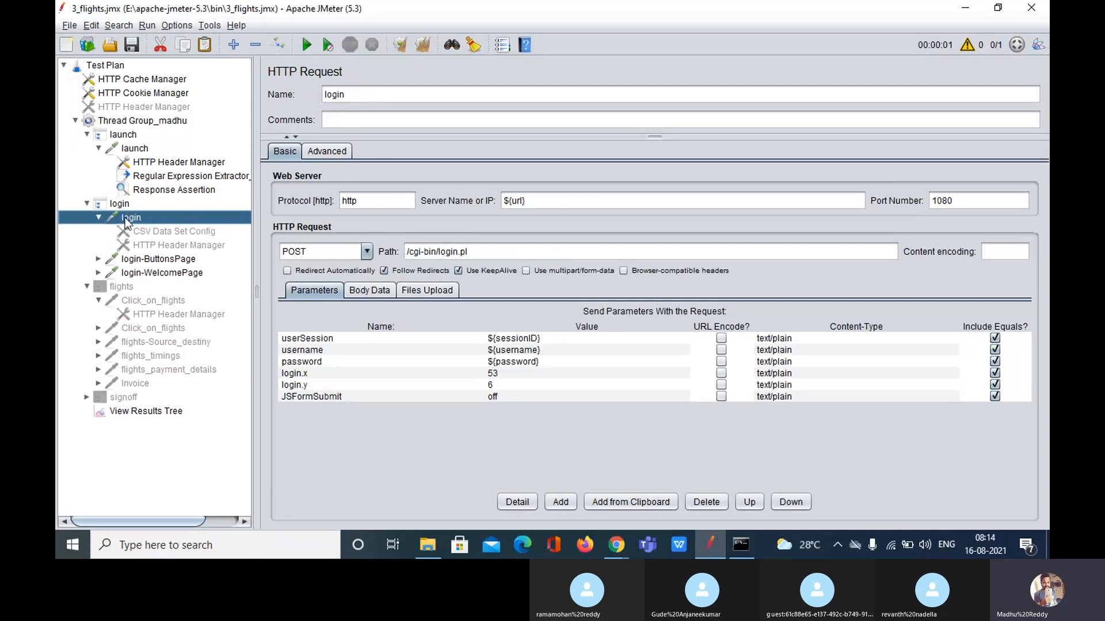
double_click(126, 217)
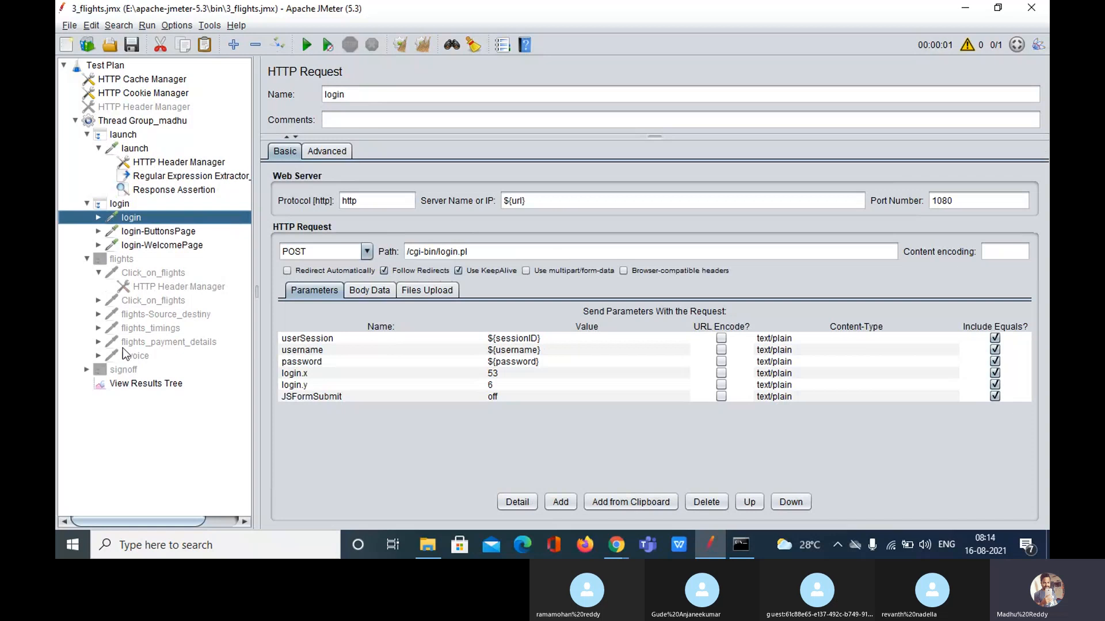
left_click(191, 192)
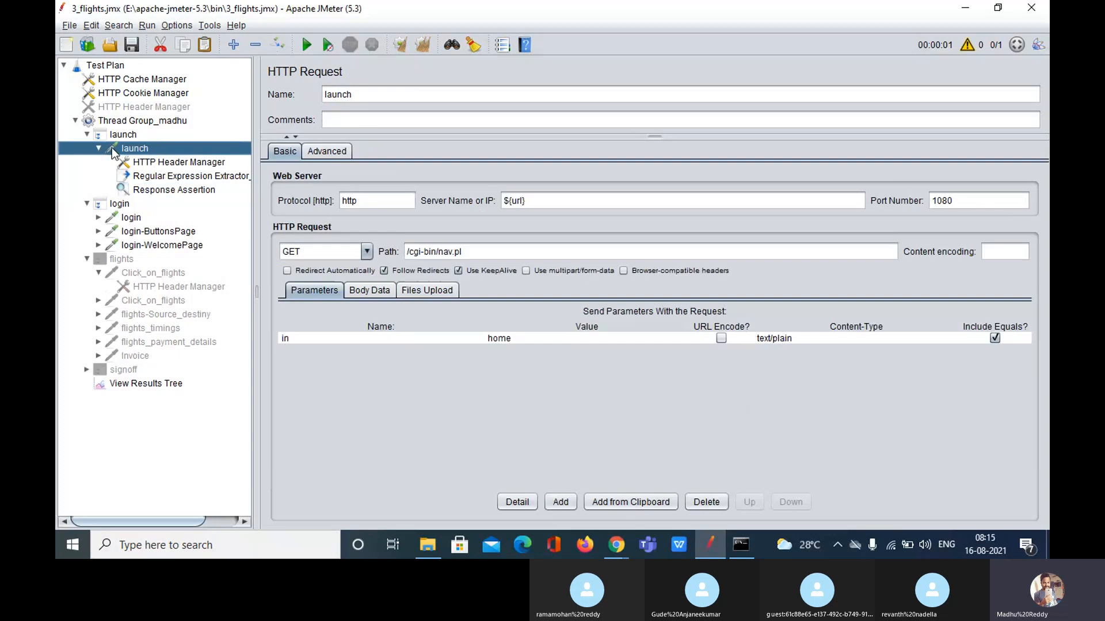
double_click(112, 147)
double_click(111, 147)
double_click(138, 150)
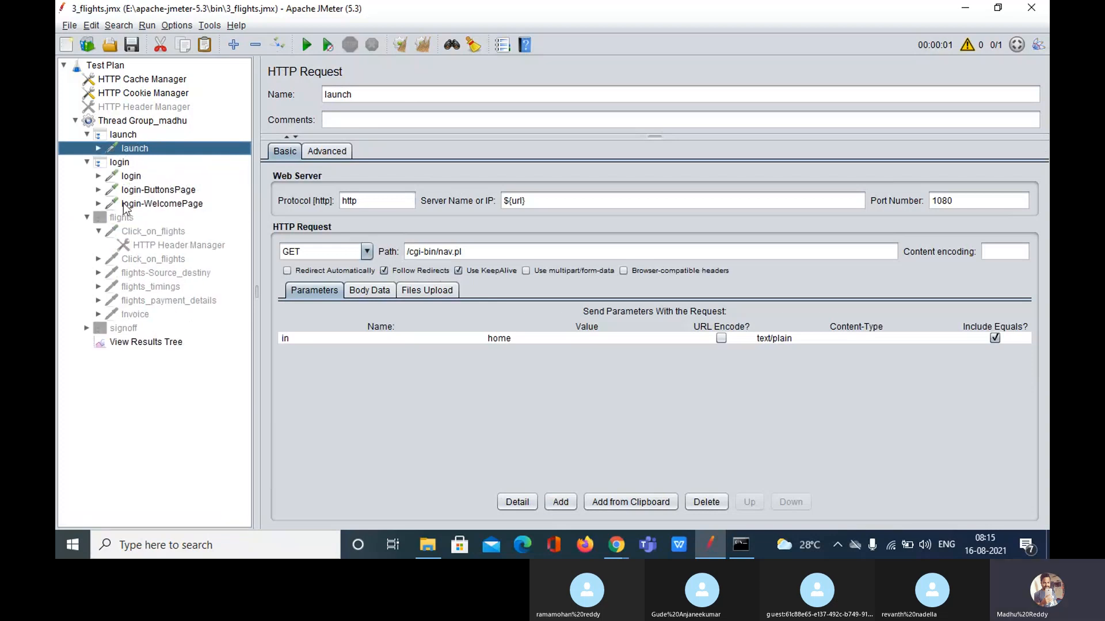
double_click(138, 150)
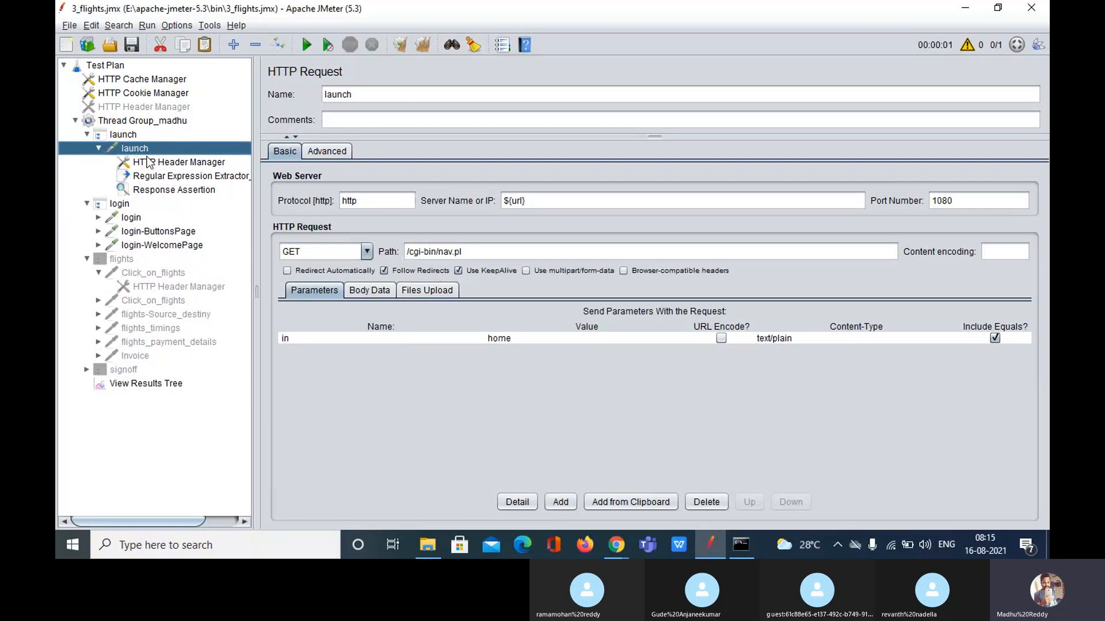
- Reopen the launch request's Response Assertion and cycle through its sample scopes, returning to Main sample only
left_click(183, 192)
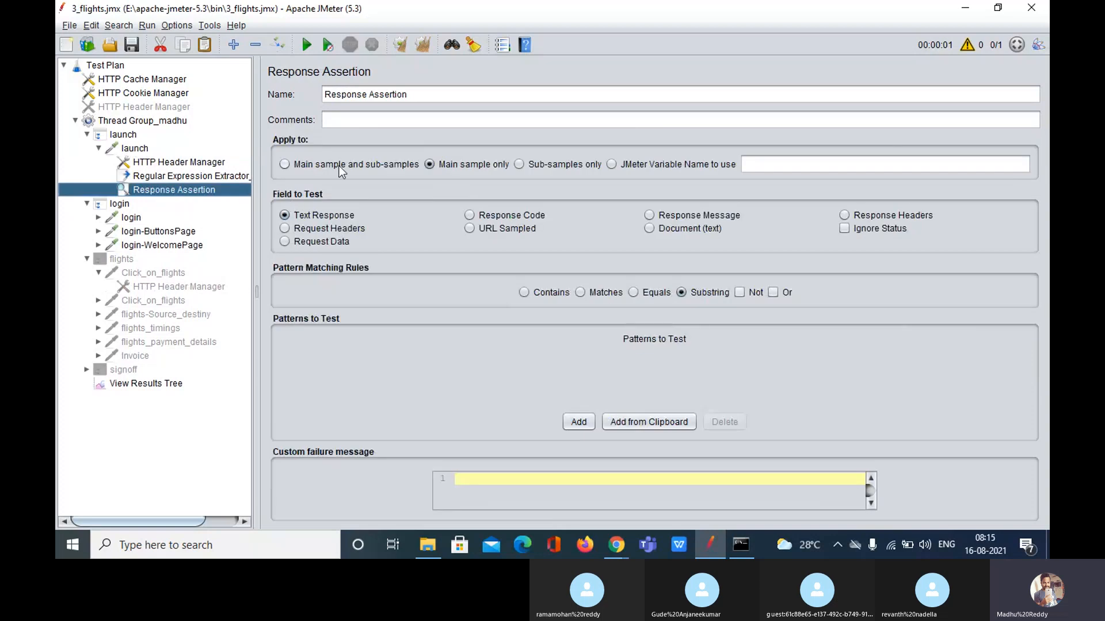
left_click(284, 164)
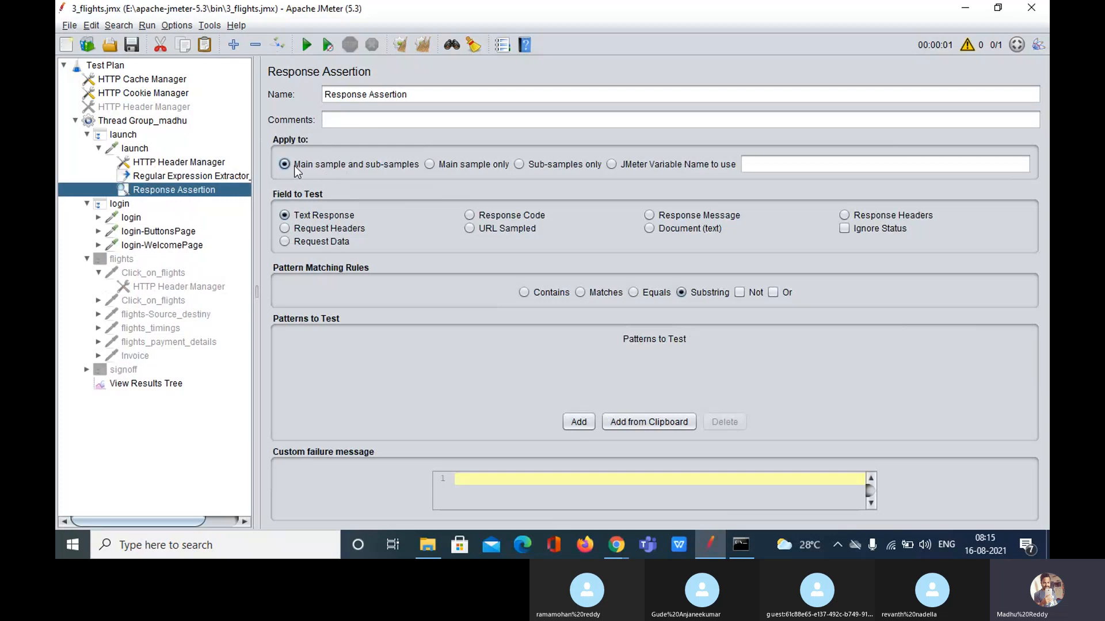
left_click(520, 164)
left_click(465, 173)
- Show the first launch result's response body as Text and examine its Username and Password markup
left_click(132, 389)
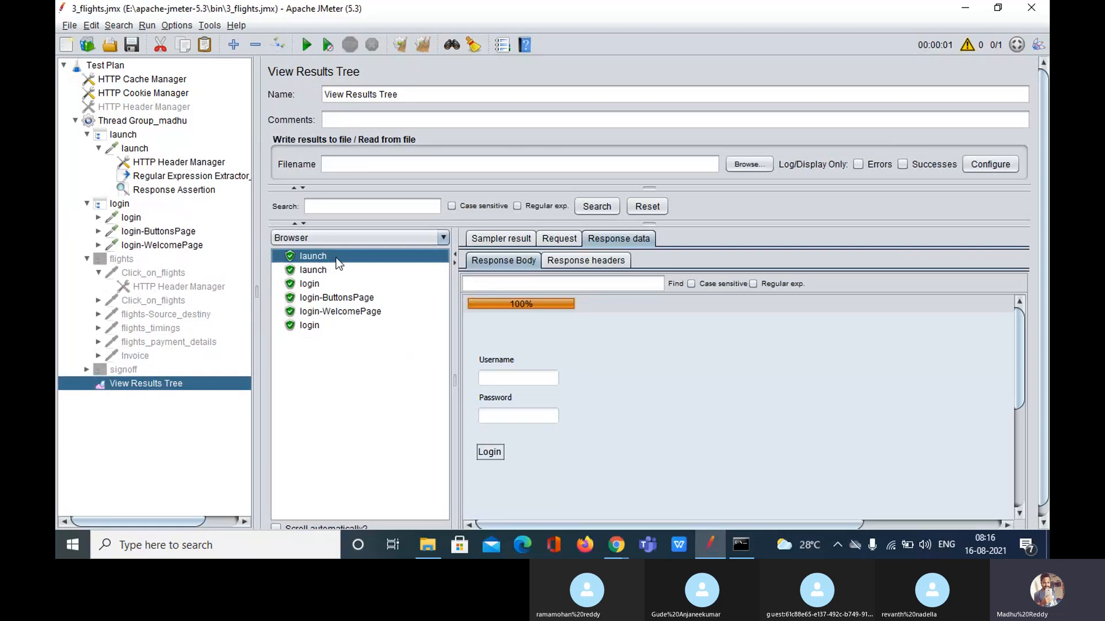
left_click(442, 238)
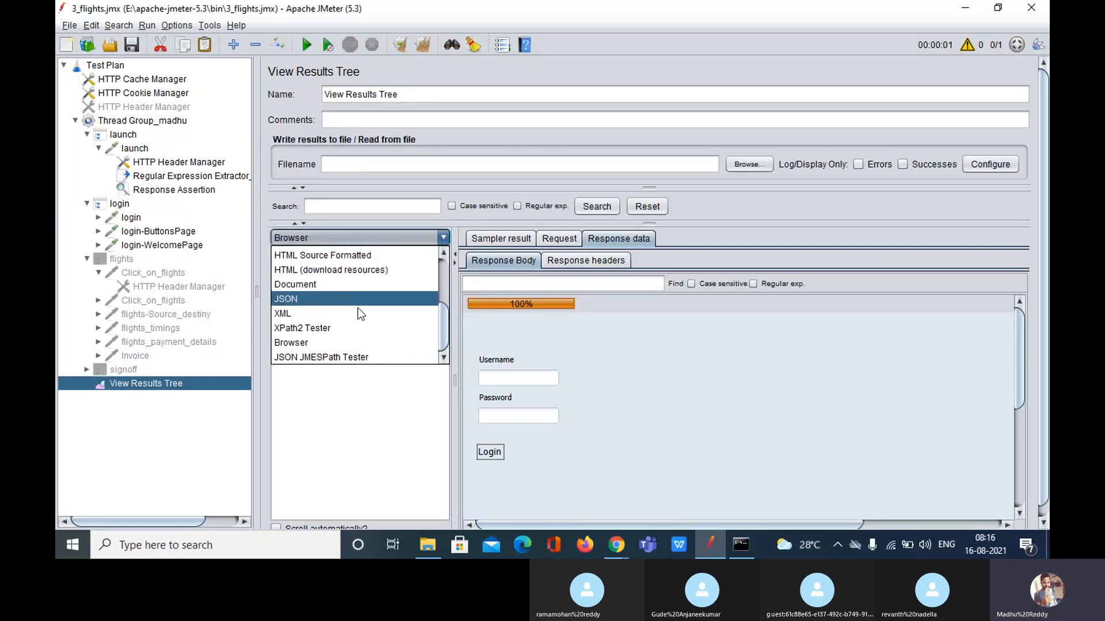
scroll(357, 309, "up", 3)
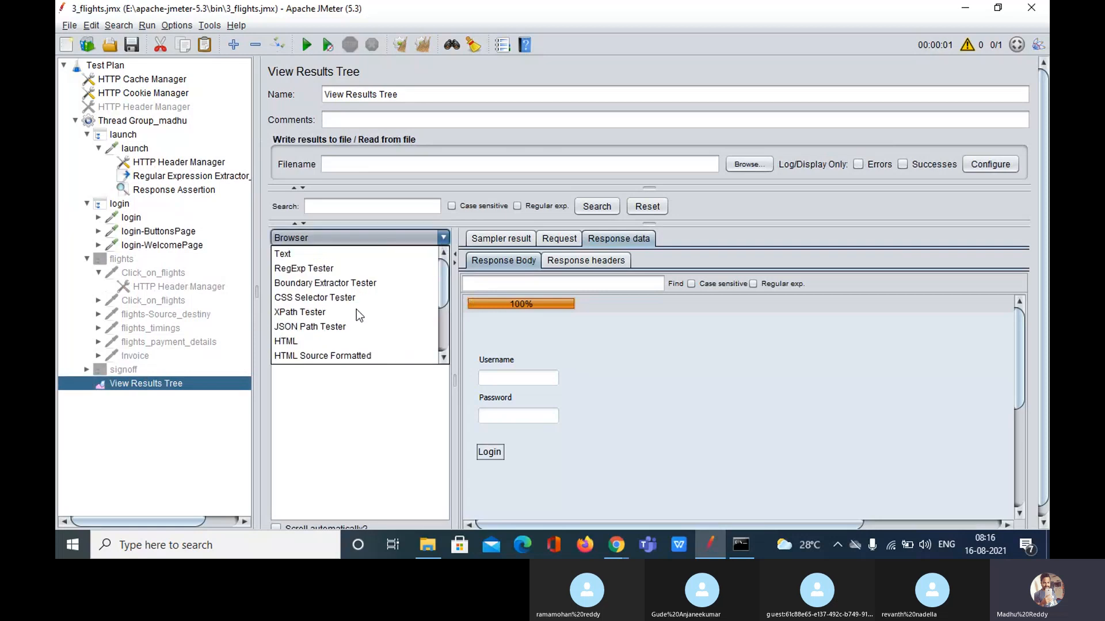
left_click(315, 254)
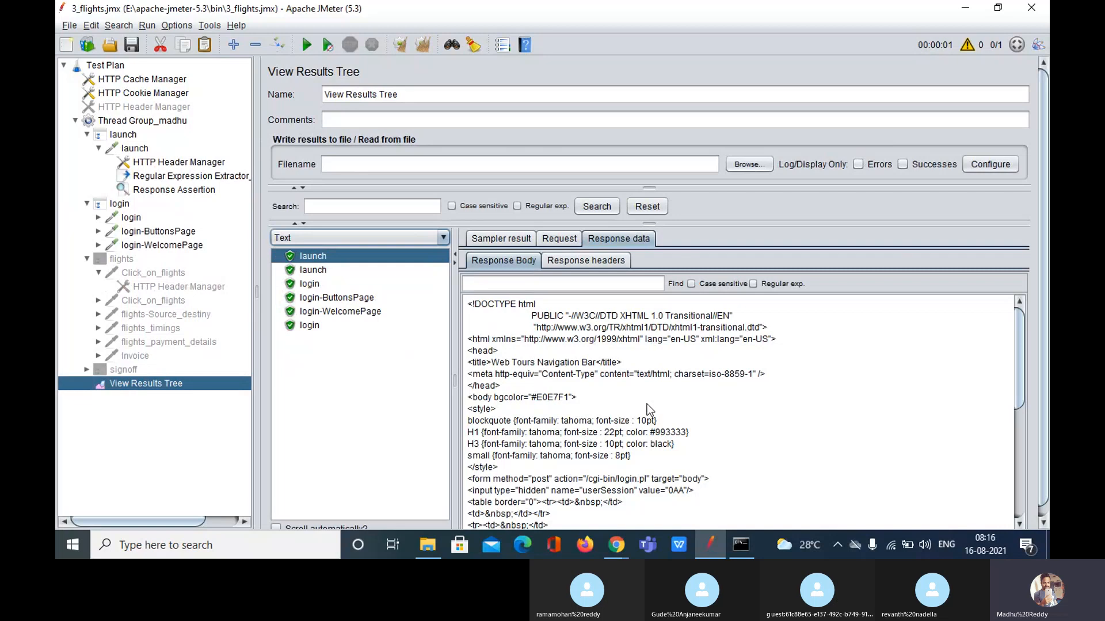
scroll(646, 404, "down", 4)
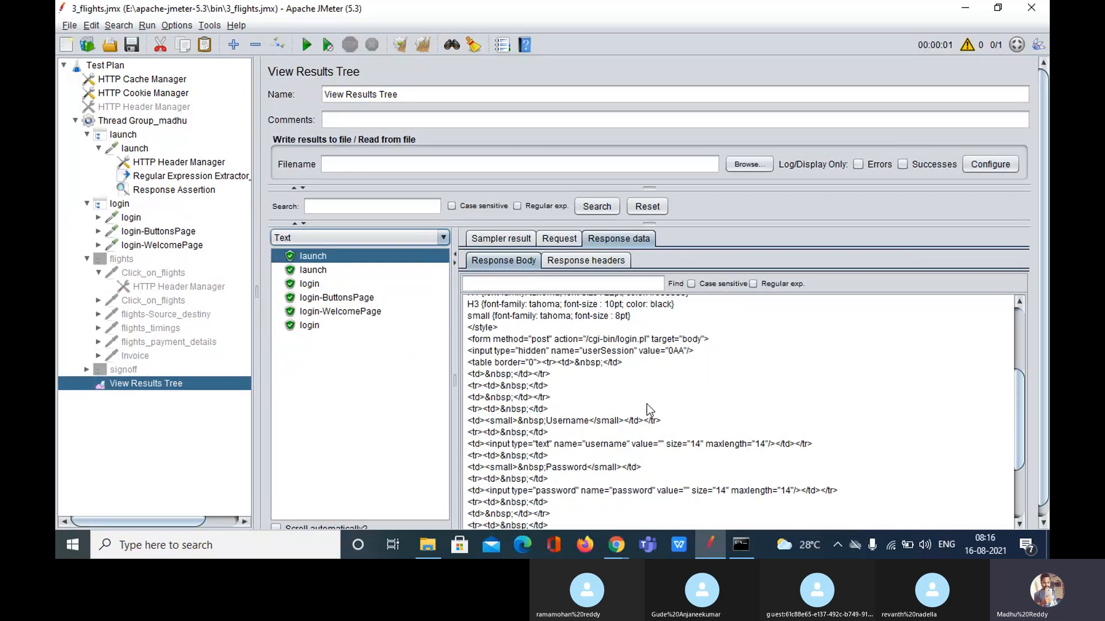
- Examine the launch response's login form markup alongside the launch Response Assertion's settings
scroll(646, 404, "down", 2)
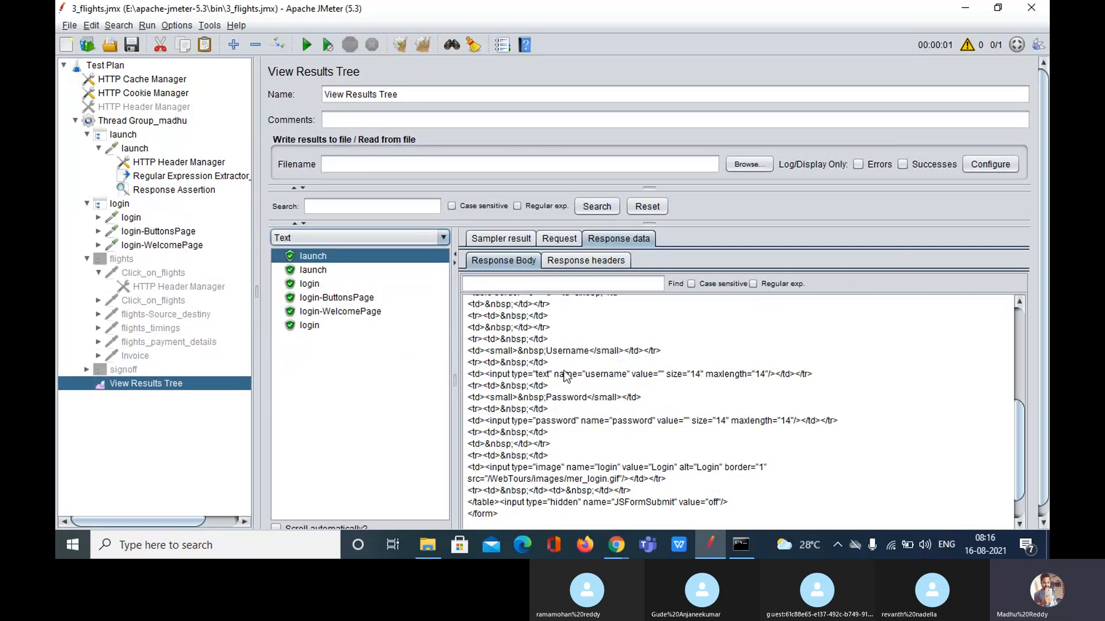
scroll(608, 412, "up", 6)
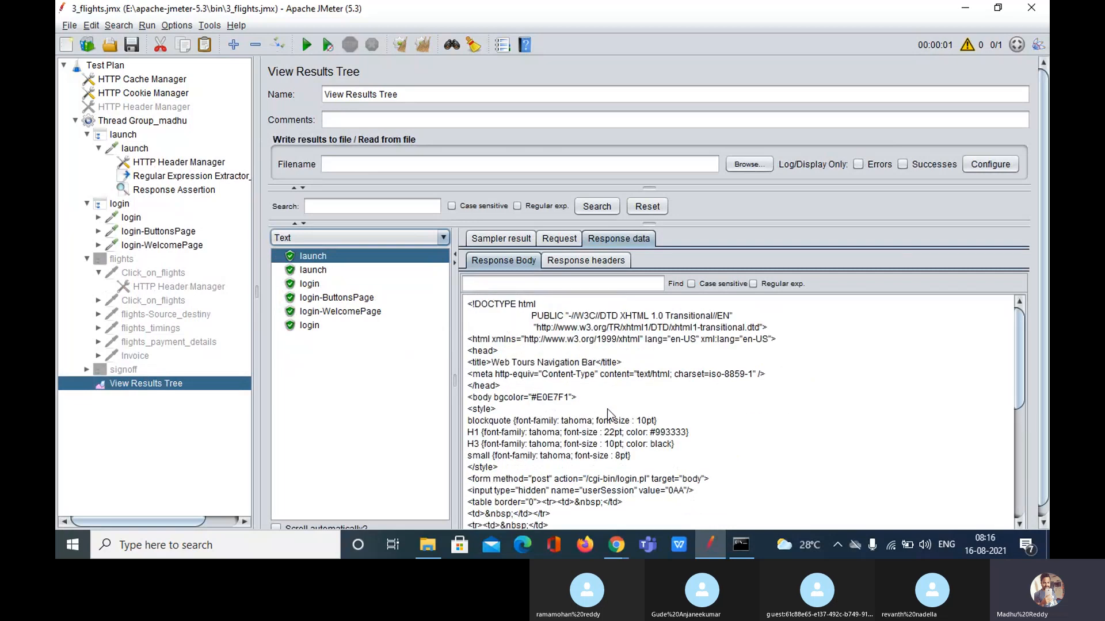
left_click(157, 191)
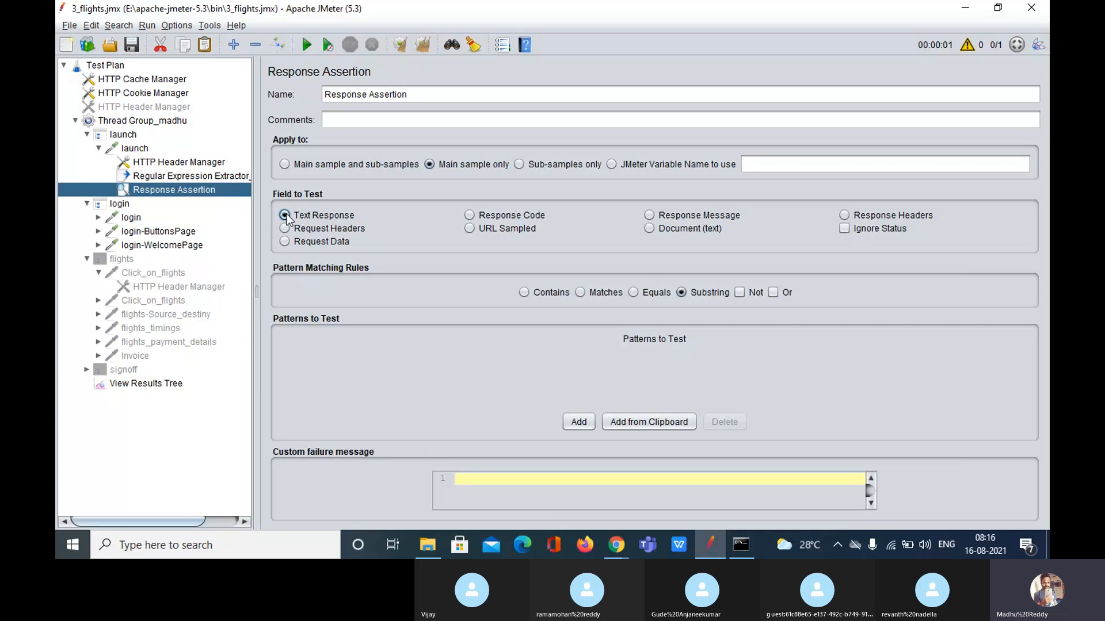
left_click(158, 384)
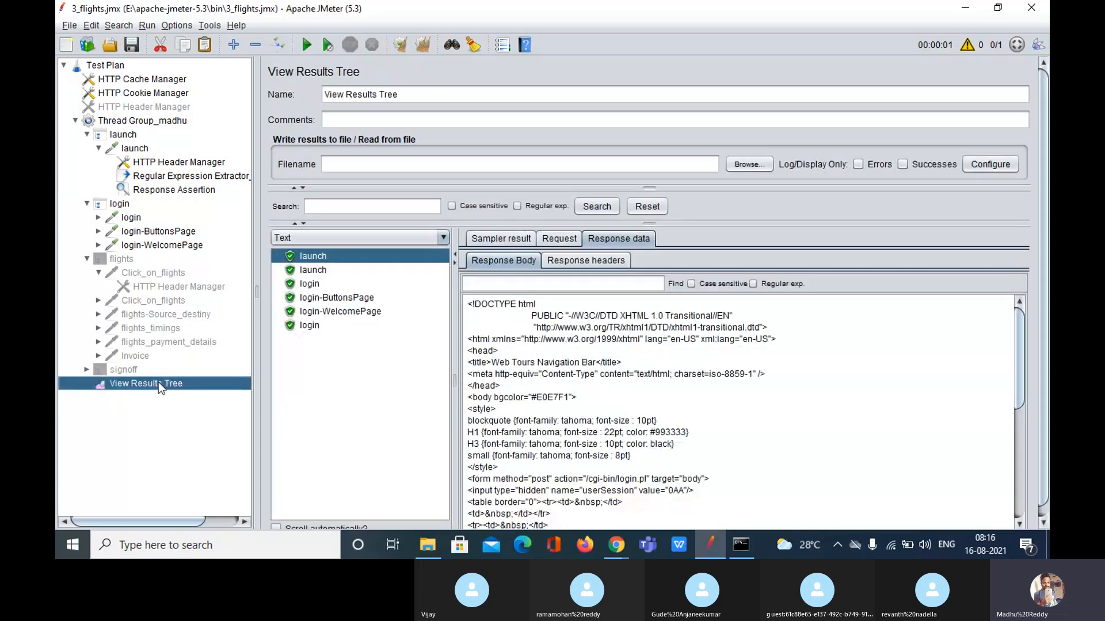
- Render the first launch response in Browser view and highlight its Password label
left_click(357, 237)
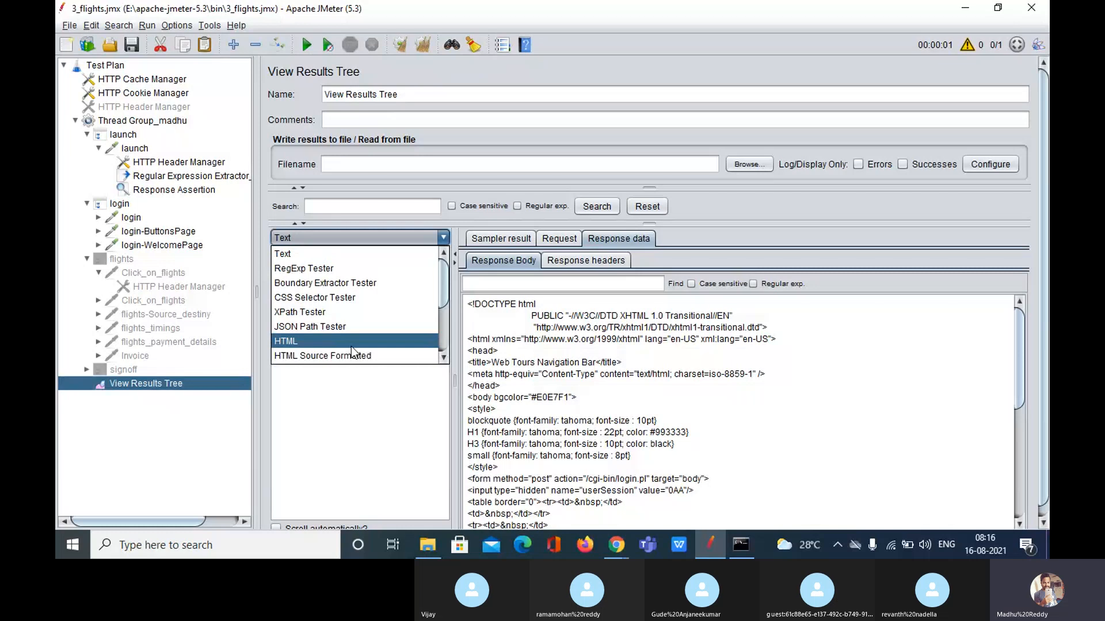
scroll(353, 350, "down", 2)
left_click(329, 342)
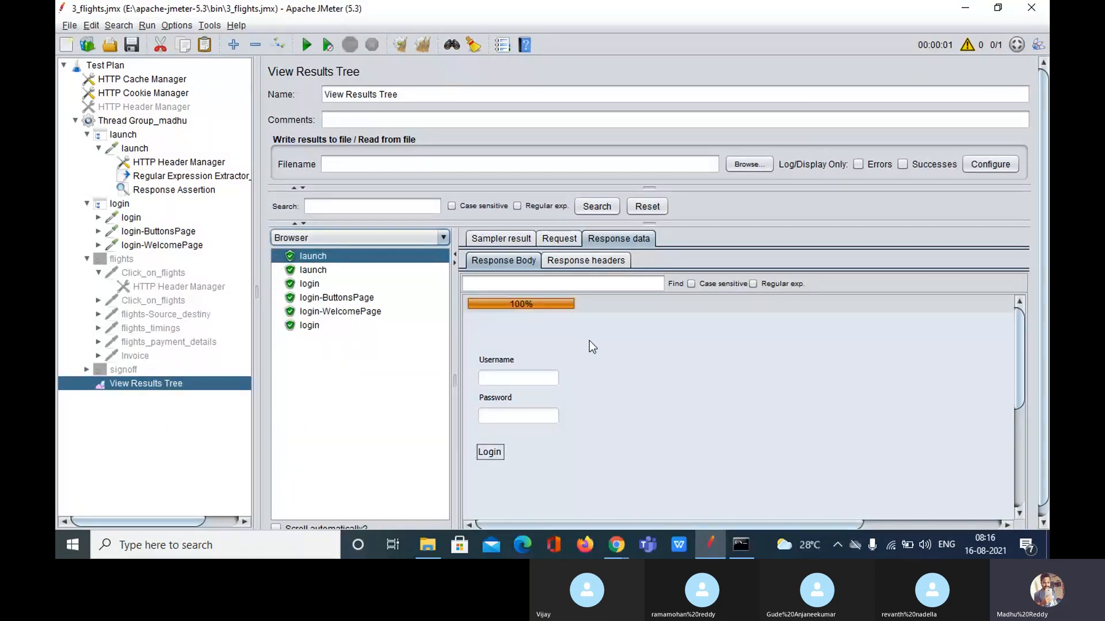
left_click_drag(480, 361, 479, 396)
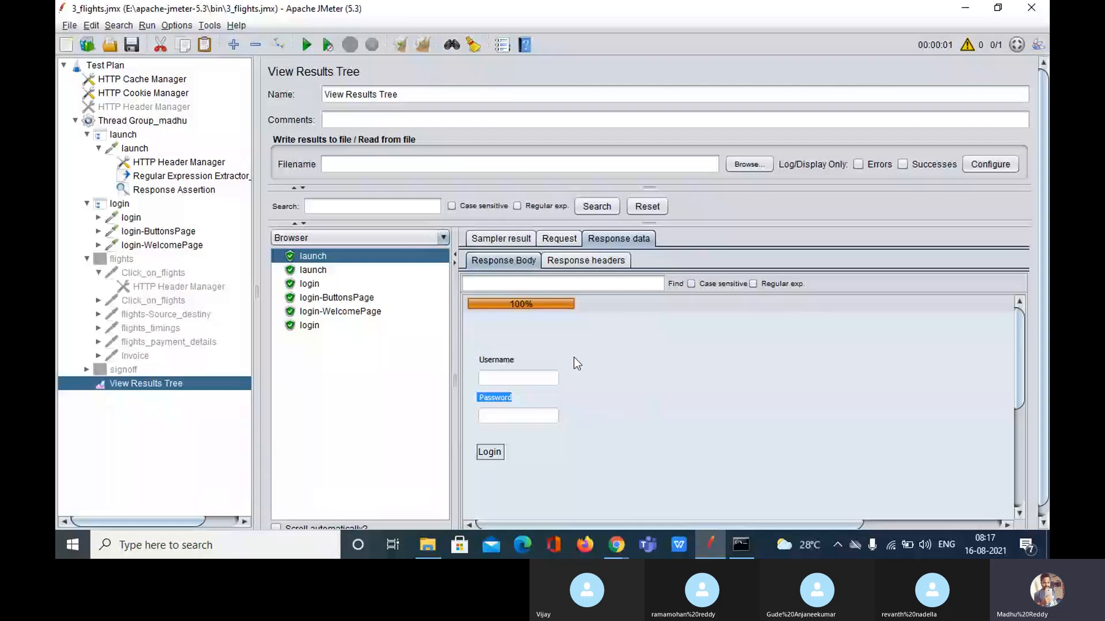
- Try entering the sample text ashjcasvjcaska in the rendered page's Username field and erase its last four characters
left_click(482, 332)
left_click(510, 376)
type("ashjcasvjcaska")
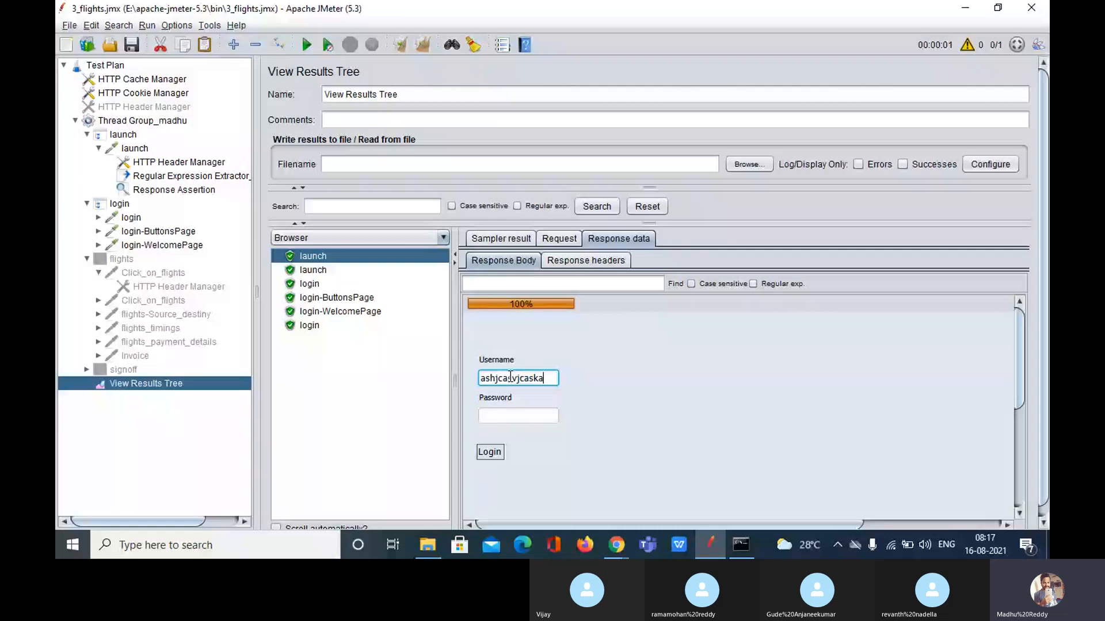
key("Tab")
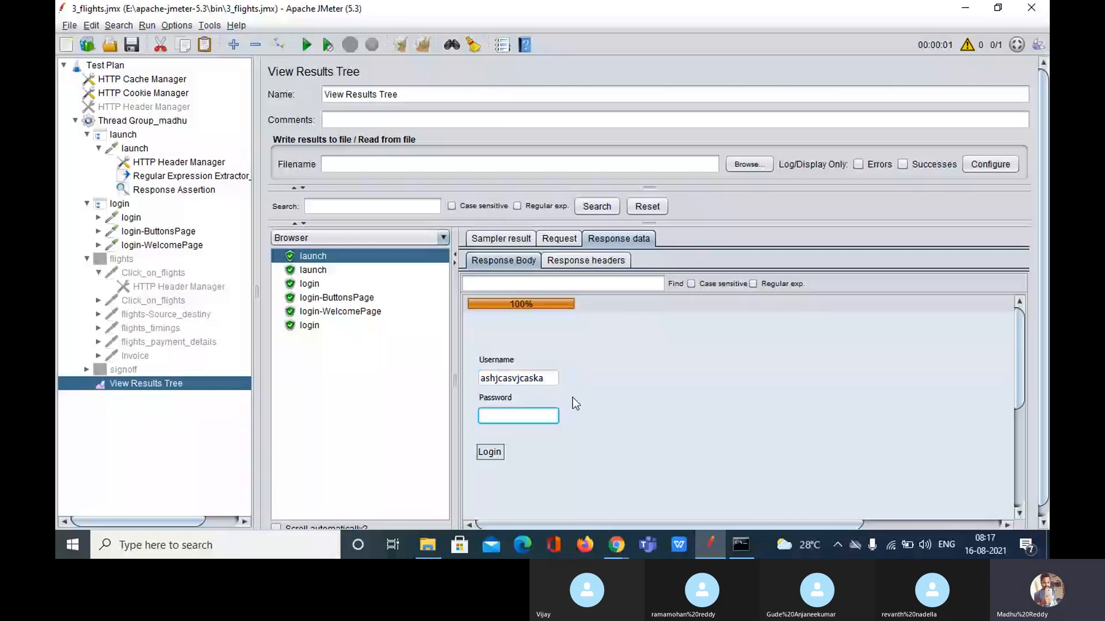
left_click(552, 379)
key("BackSpace")
key("BackSpace")
key("BackSpace")
key("BackSpace")
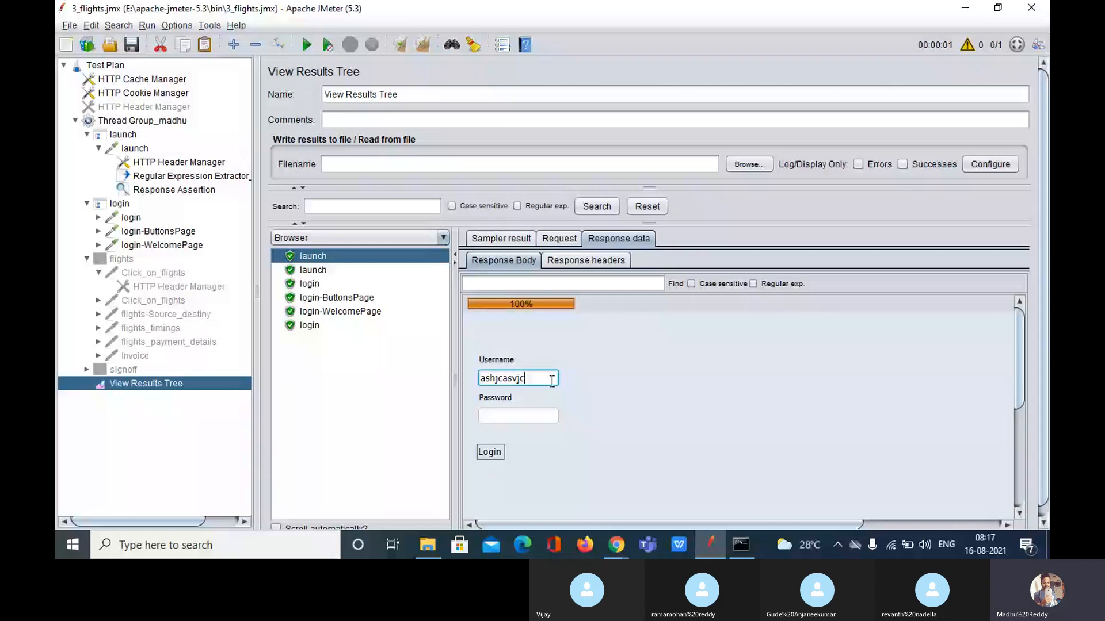
- Copy the Username label from the rendered launch page and highlight the Password label
double_click(495, 360)
key("ctrl+c")
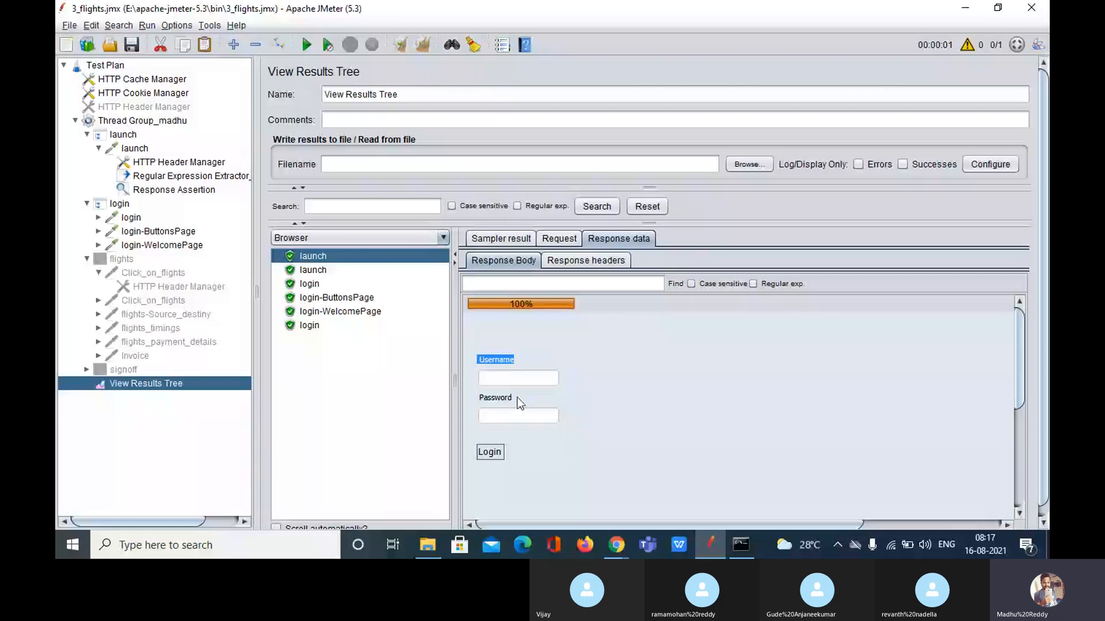
left_click_drag(520, 403, 481, 396)
- Add an empty pattern row to the launch request's Response Assertion and open it for editing
left_click(171, 191)
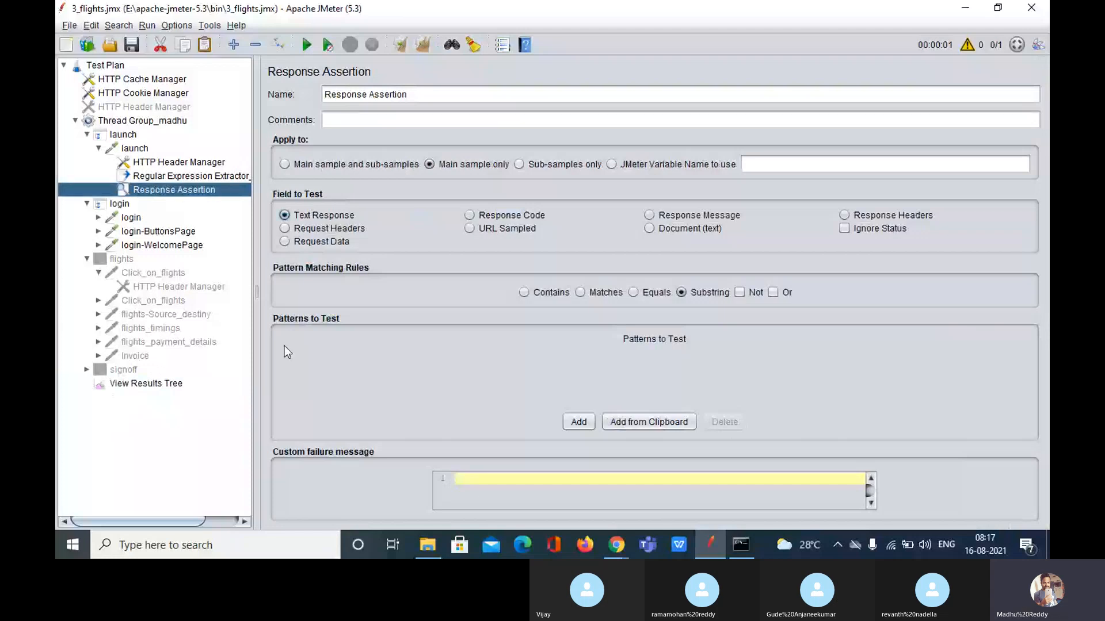
left_click(578, 422)
double_click(375, 351)
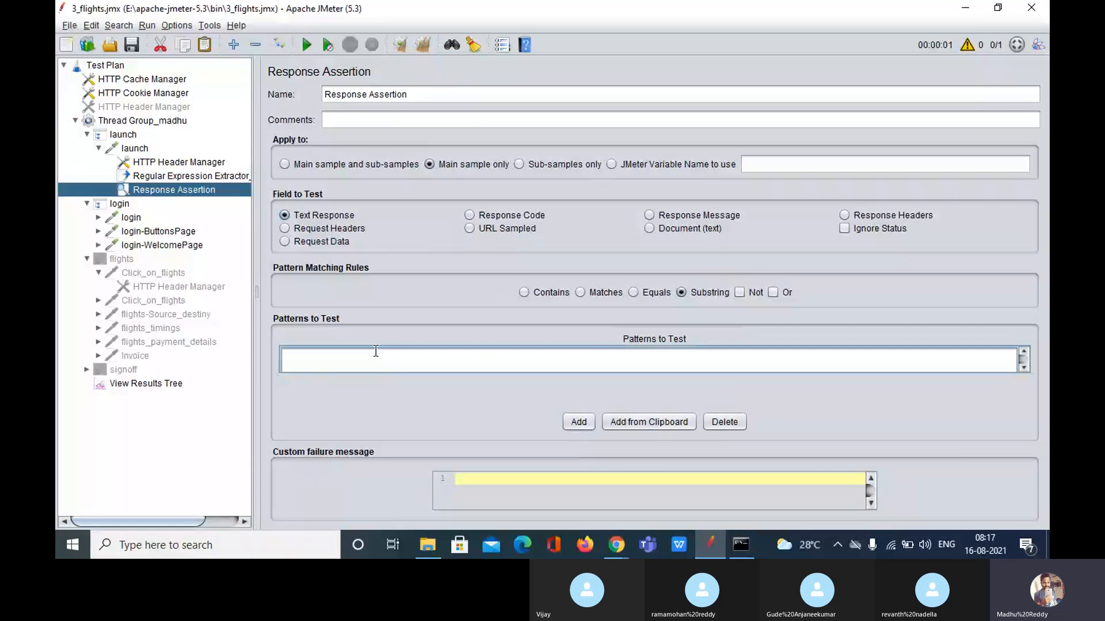
left_click(151, 386)
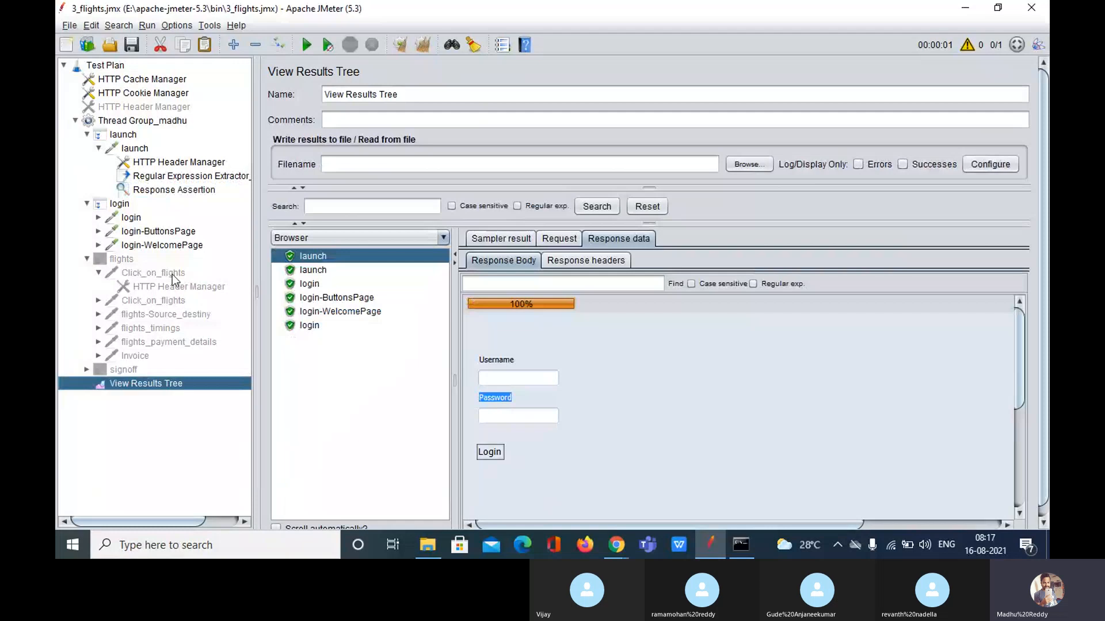
left_click(174, 190)
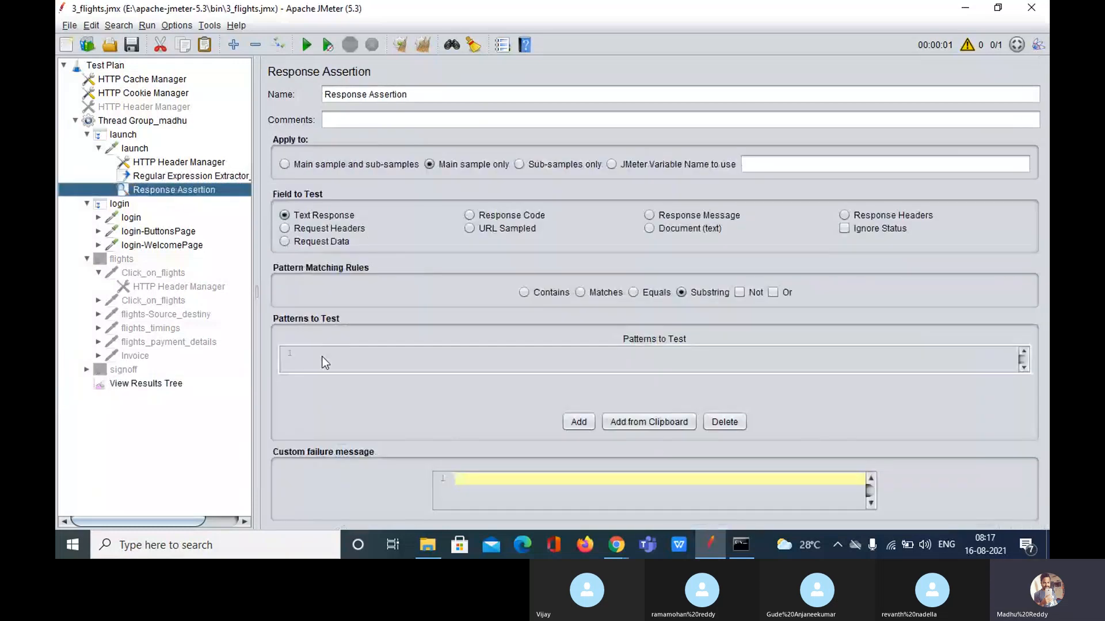
double_click(322, 356)
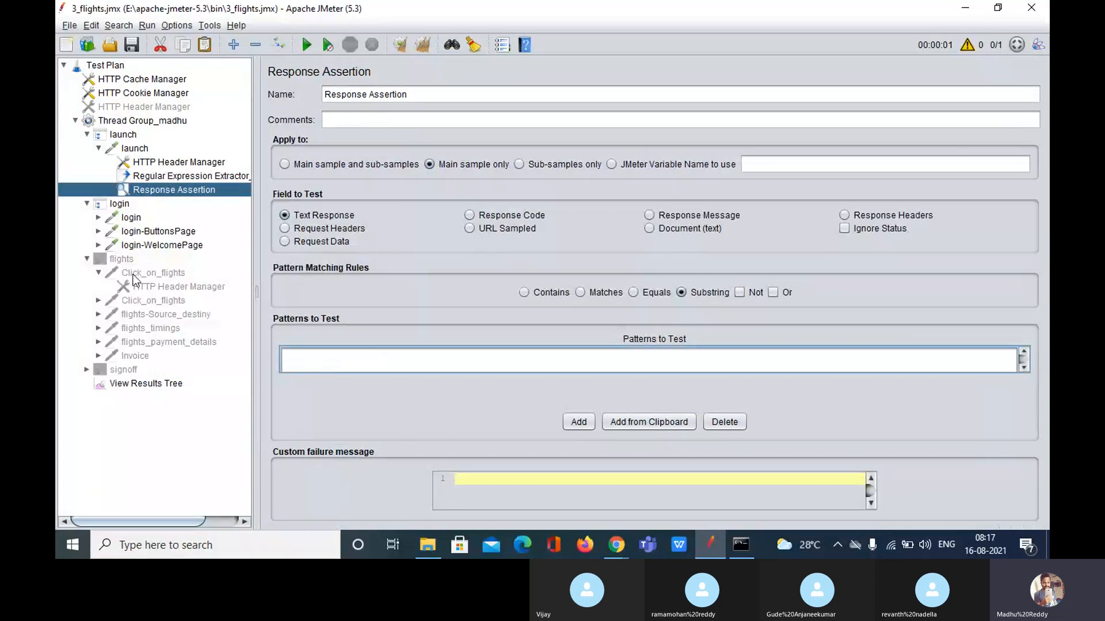
- Show the first launch response body as Text and select the word Username in its form markup
left_click(172, 383)
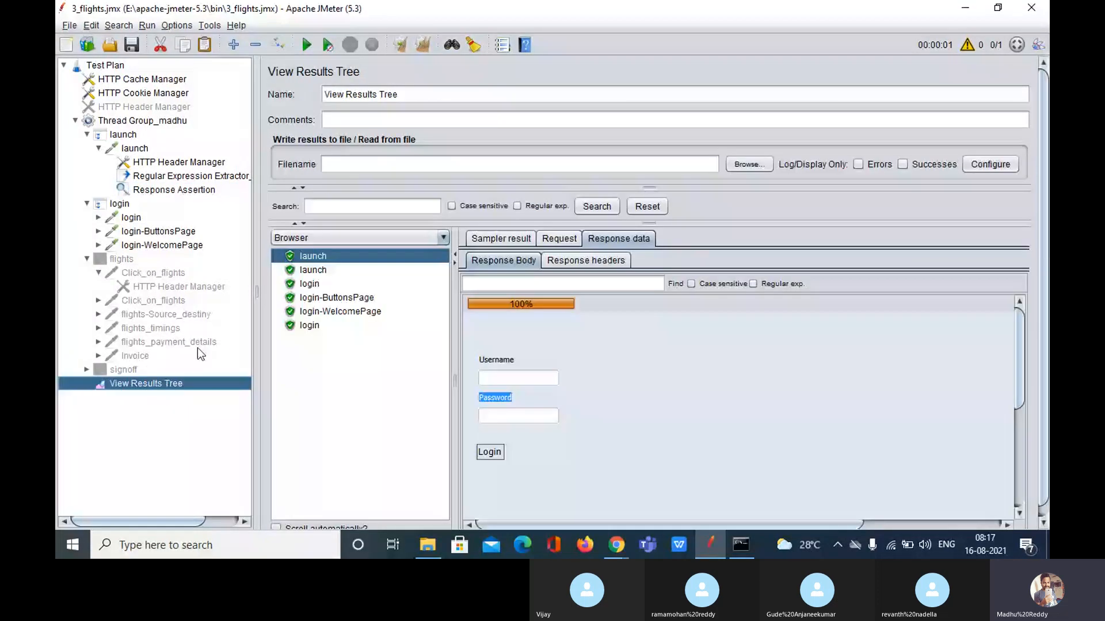
left_click(443, 238)
scroll(361, 300, "up", 3)
left_click(345, 255)
scroll(585, 367, "down", 5)
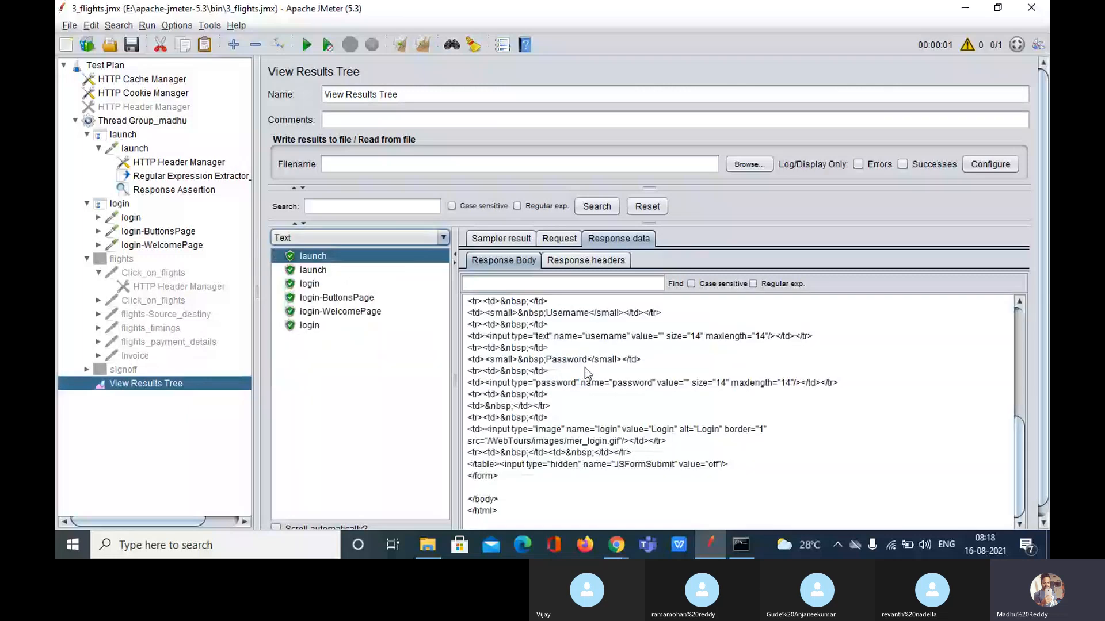
left_click_drag(589, 312, 551, 312)
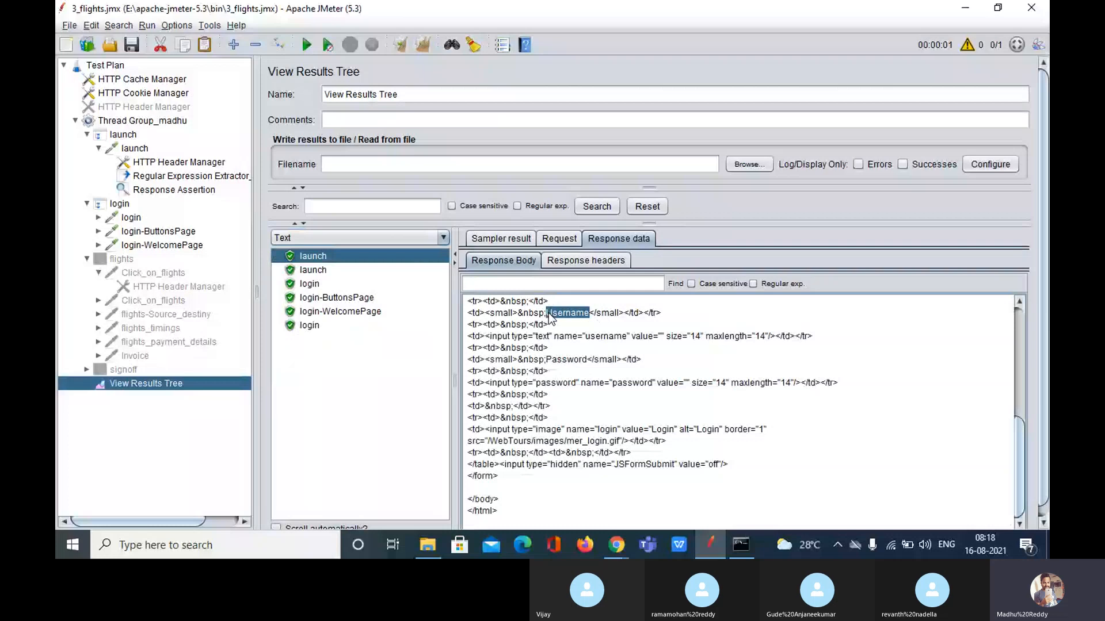
- Paste Username as the pattern to test in the launch request's Response Assertion
left_click(188, 190)
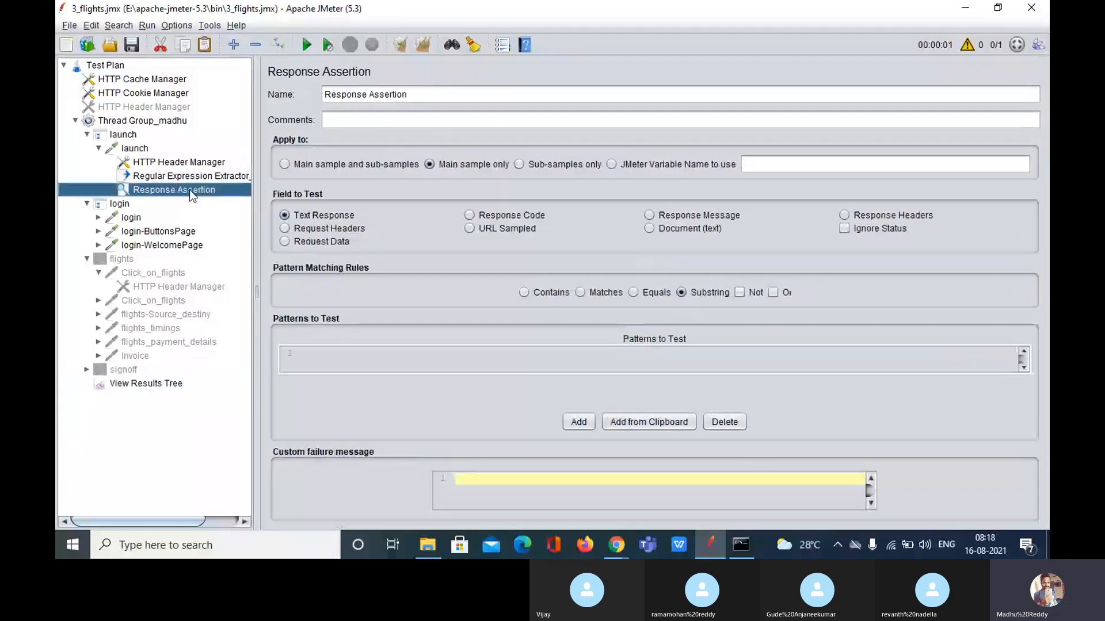
left_click(392, 357)
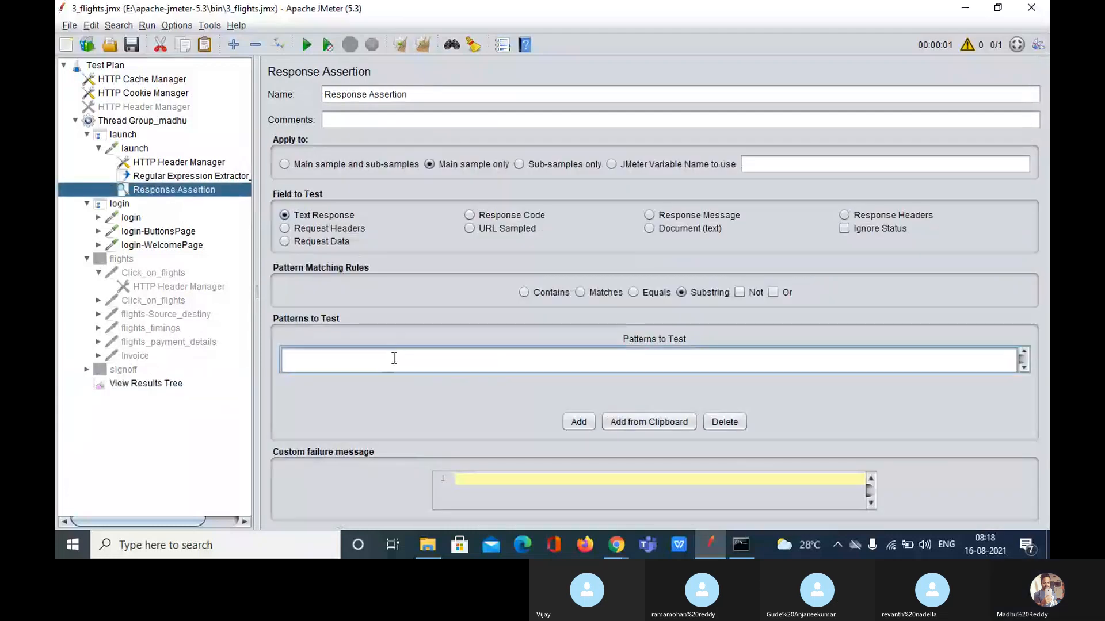
key("ctrl+v")
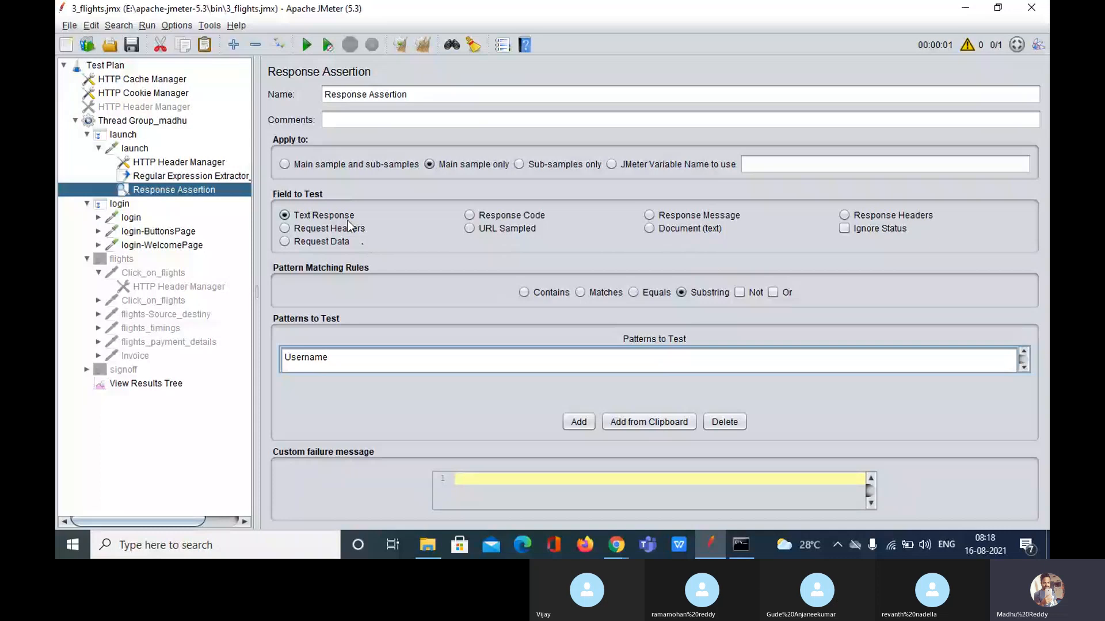
left_click_drag(329, 357, 274, 356)
left_click(191, 433)
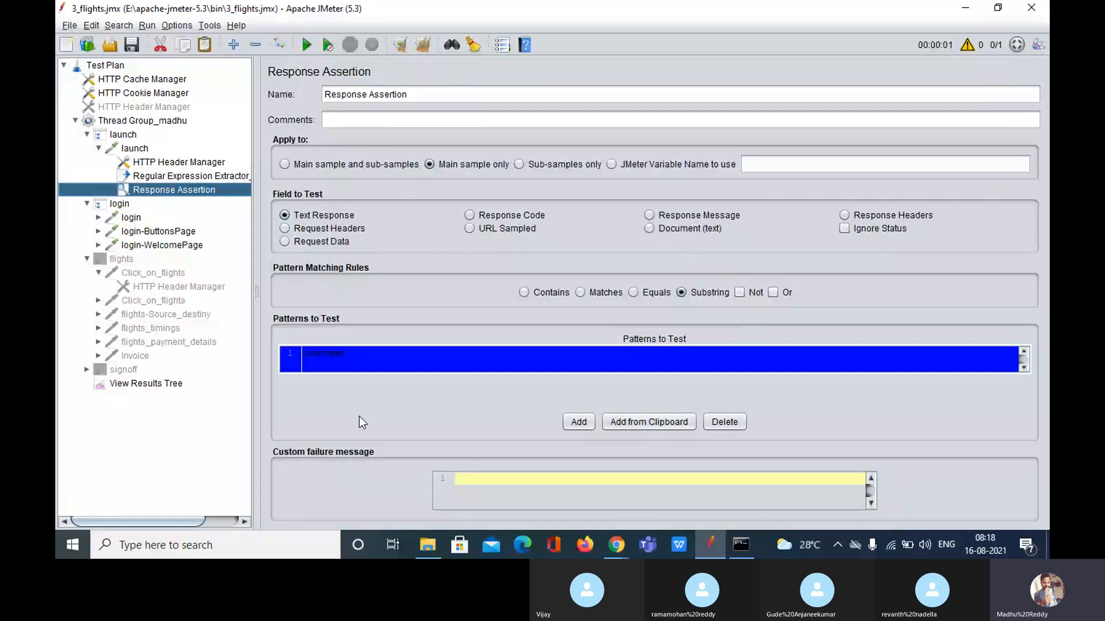
- Compare the first launch result's response body with the Username pattern in the Response Assertion
left_click(150, 388)
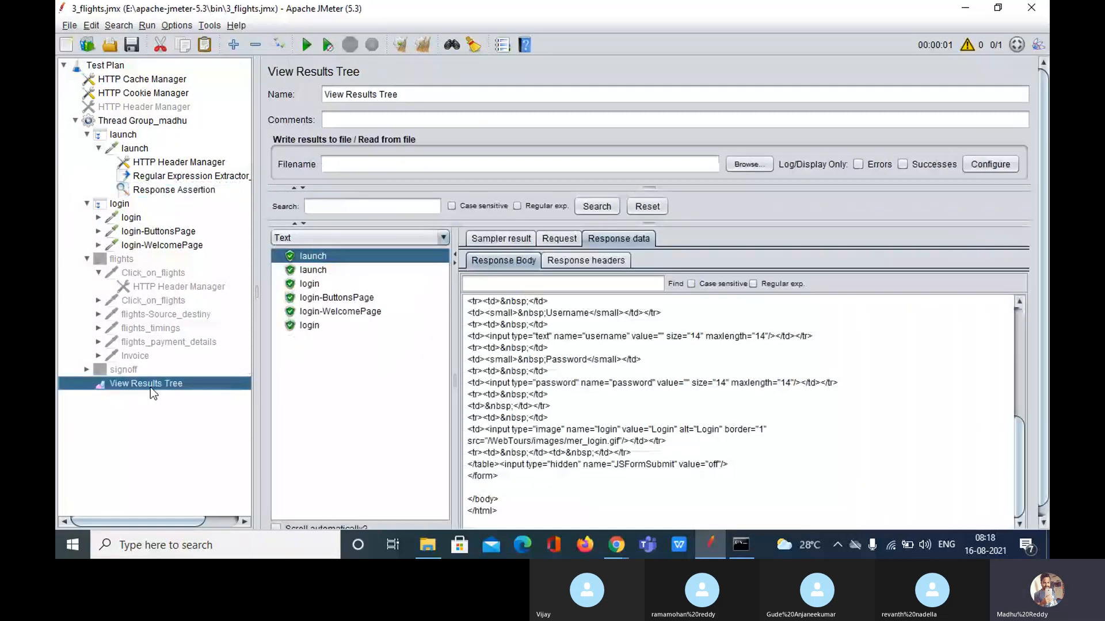
left_click(431, 38)
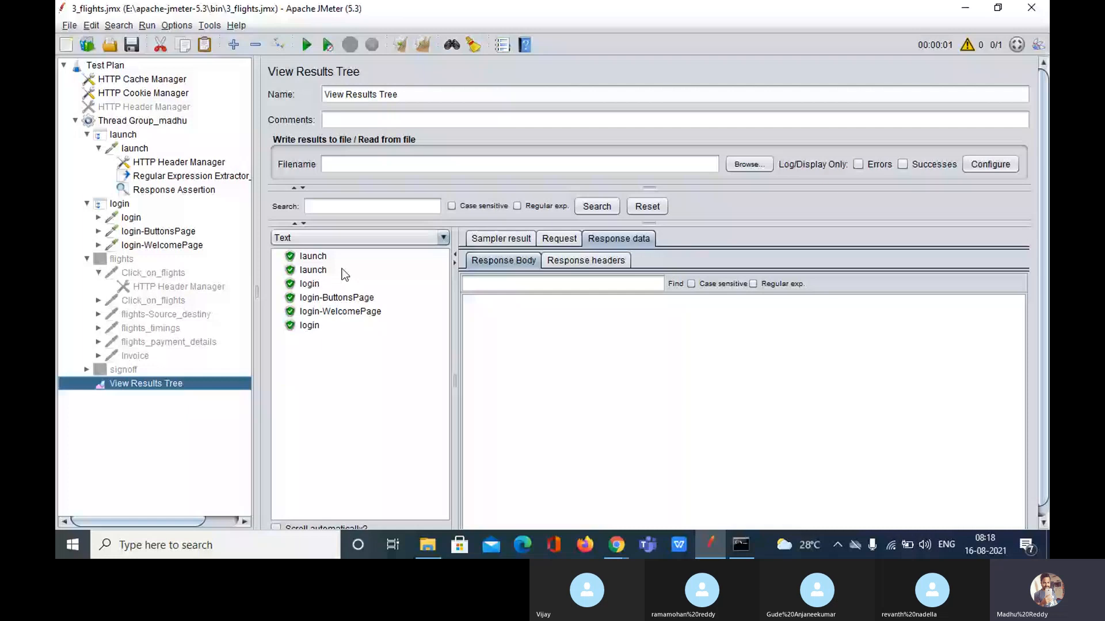
left_click(313, 256)
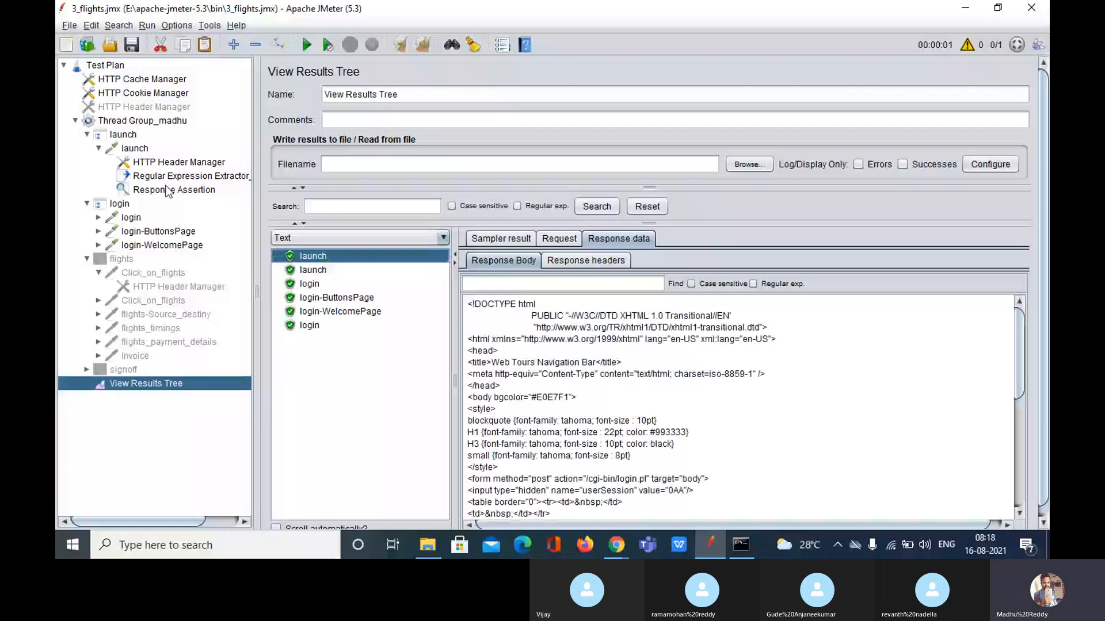
left_click(168, 191)
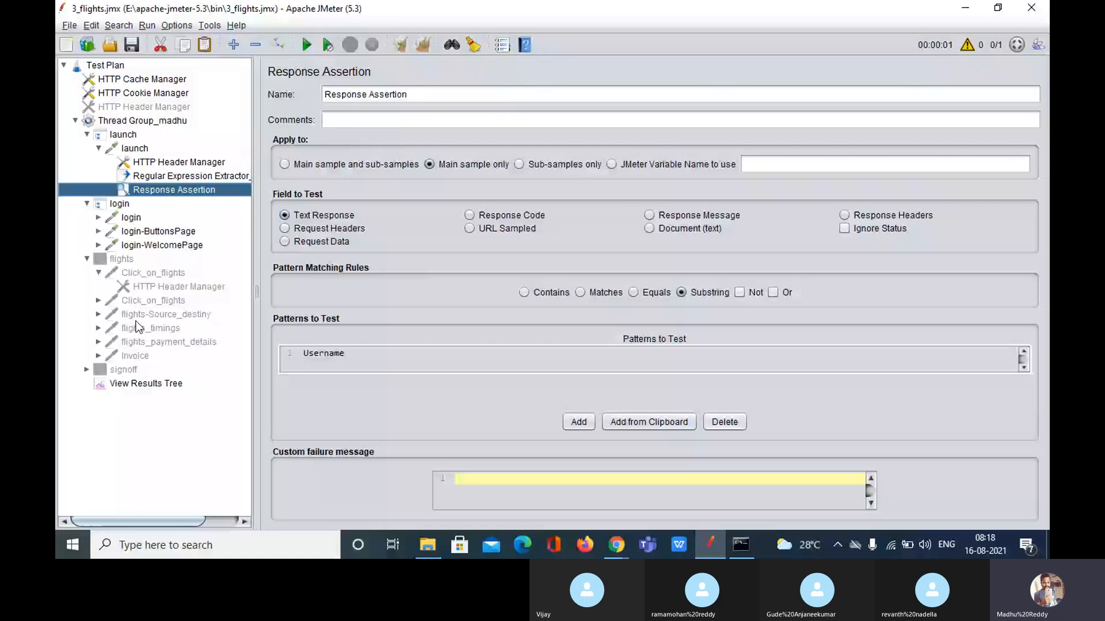
left_click(146, 383)
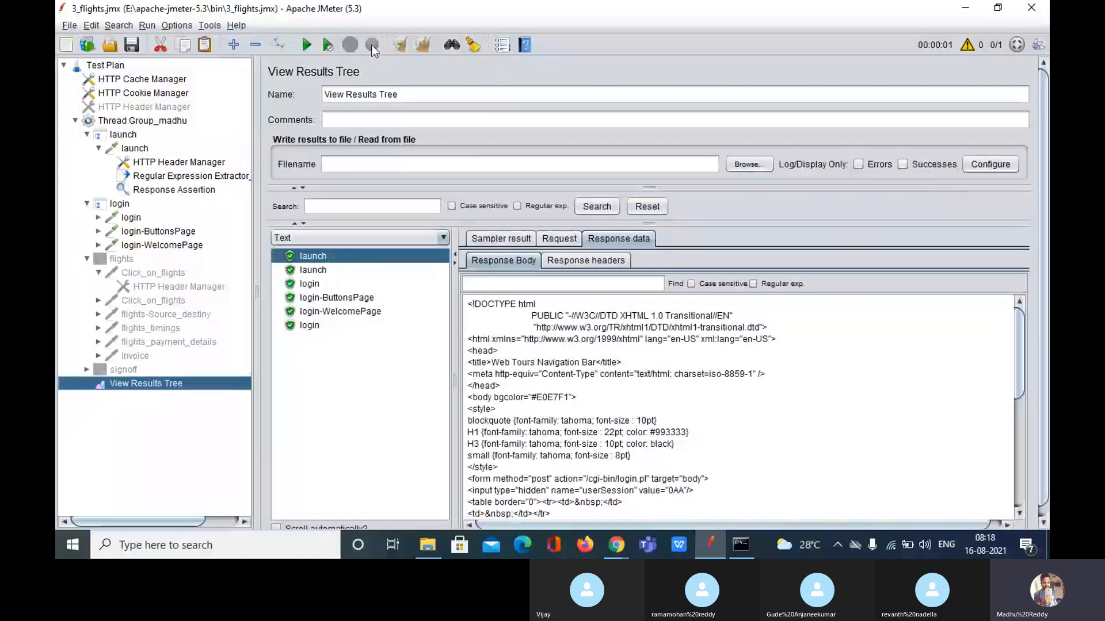
left_click(159, 192)
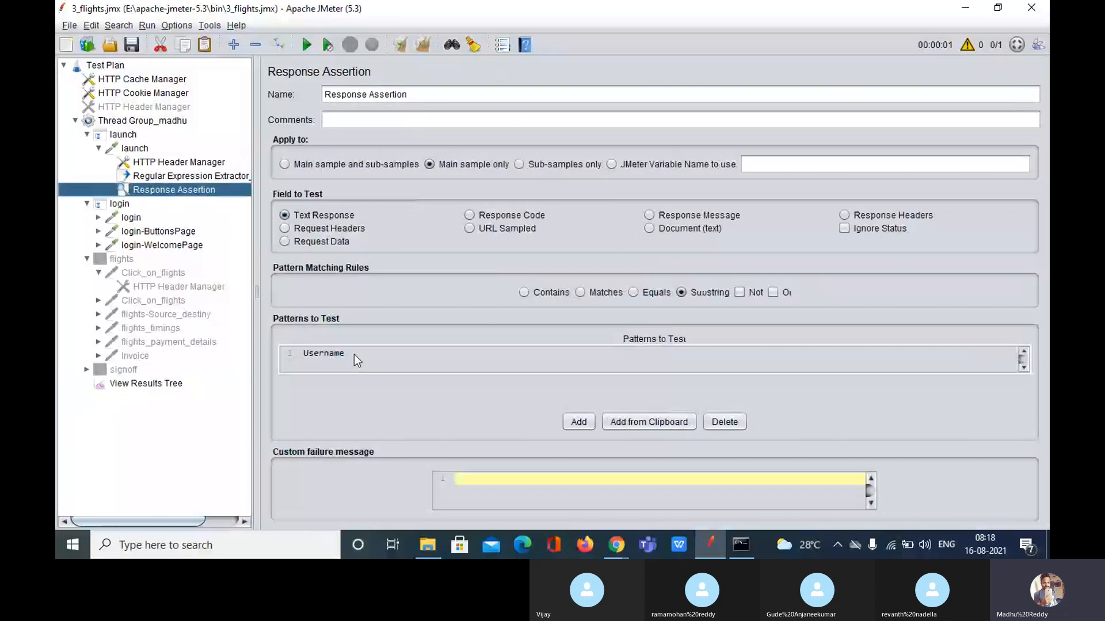
double_click(354, 354)
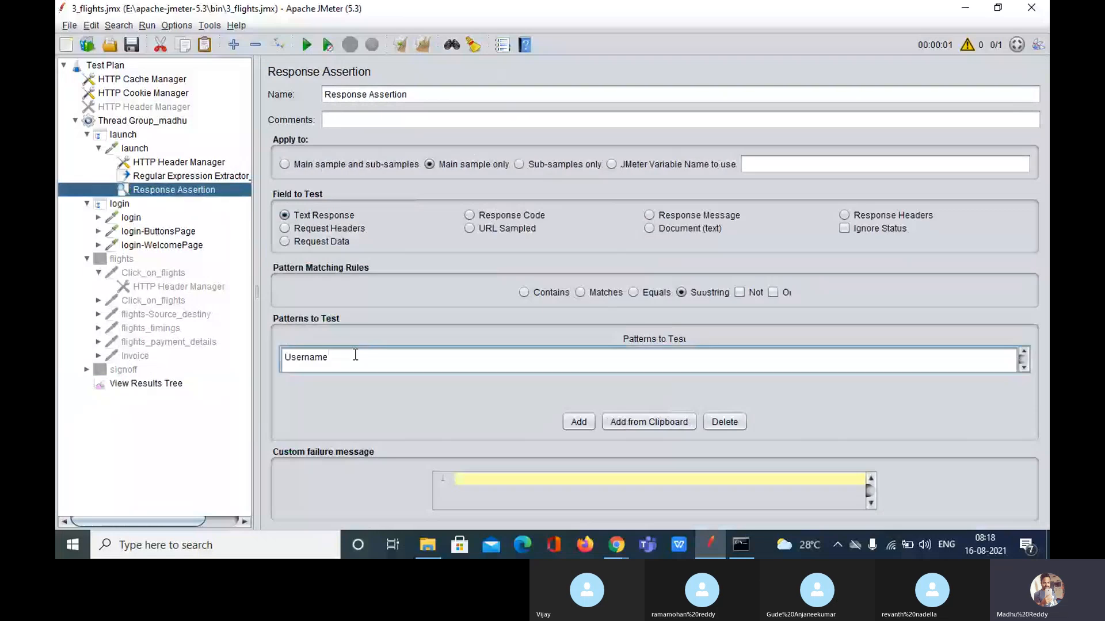
- Clear all recorded results from the View Results Tree
left_click(147, 385)
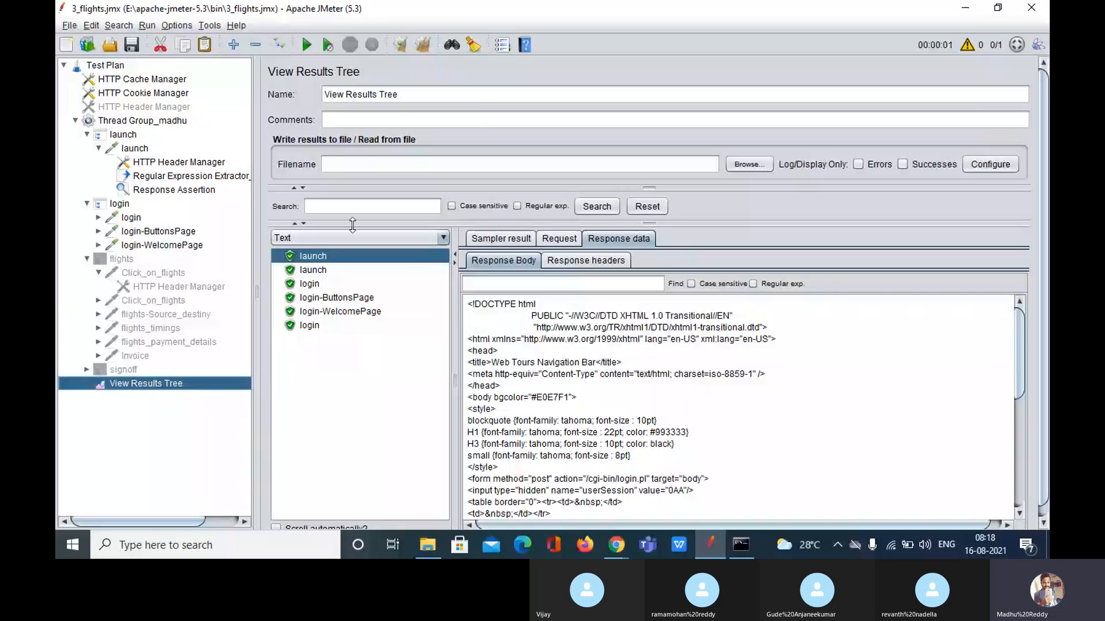
left_click(427, 47)
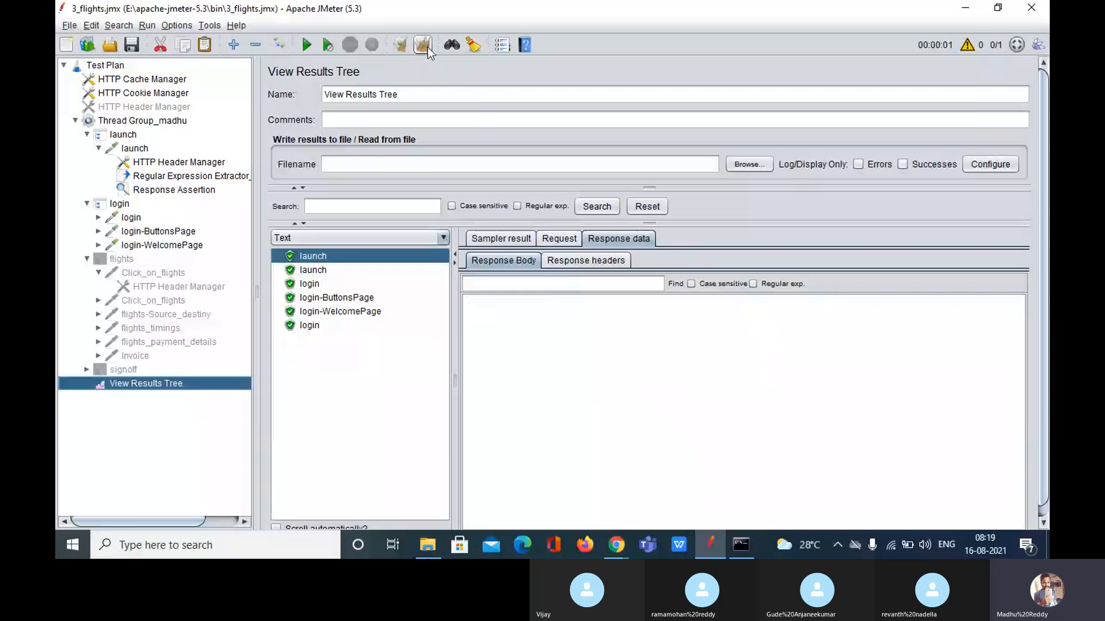
left_click(427, 48)
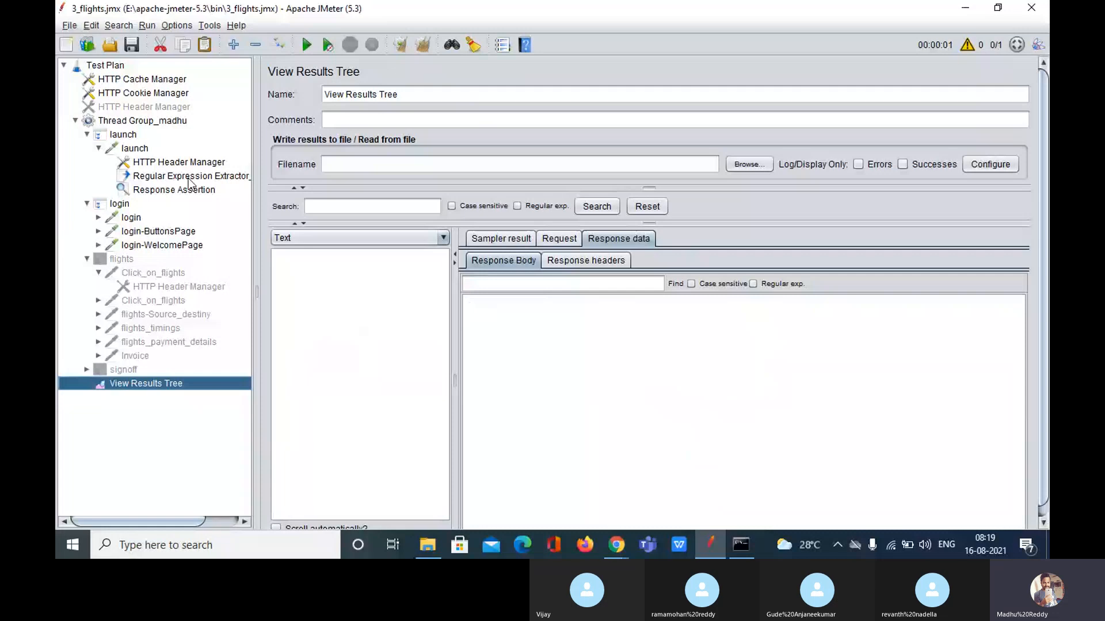
- Replace the launch assertion's test pattern with hjcgECSADKVSADKVDSAHVSADKJV and select the whole pattern
left_click(189, 188)
type("cgECSADKVSADKVDSAHVSADKJV")
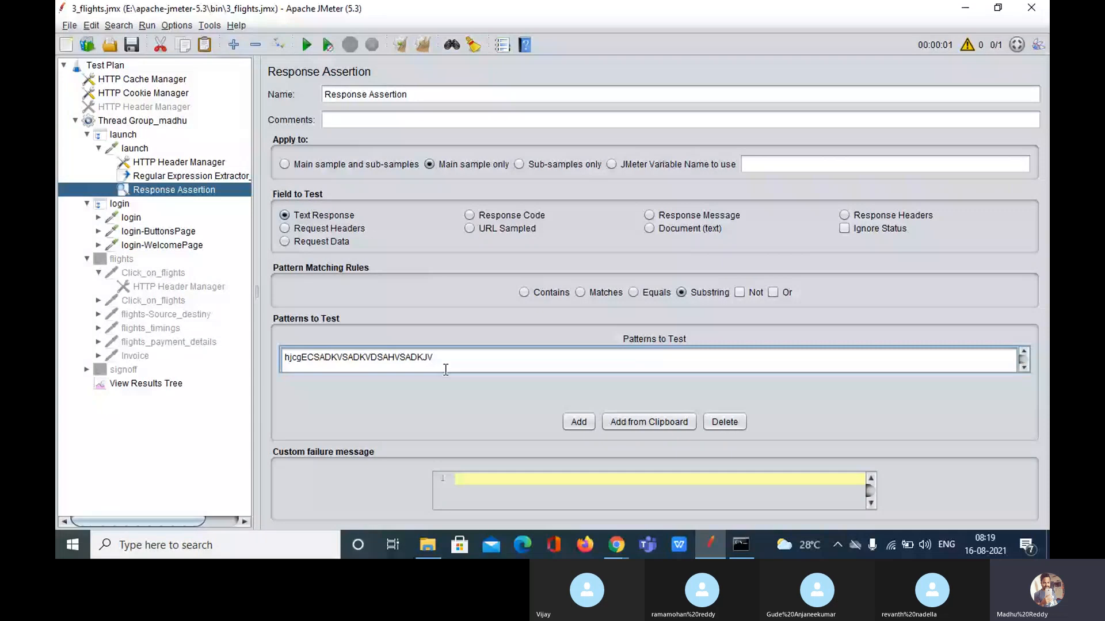
left_click_drag(445, 369, 280, 359)
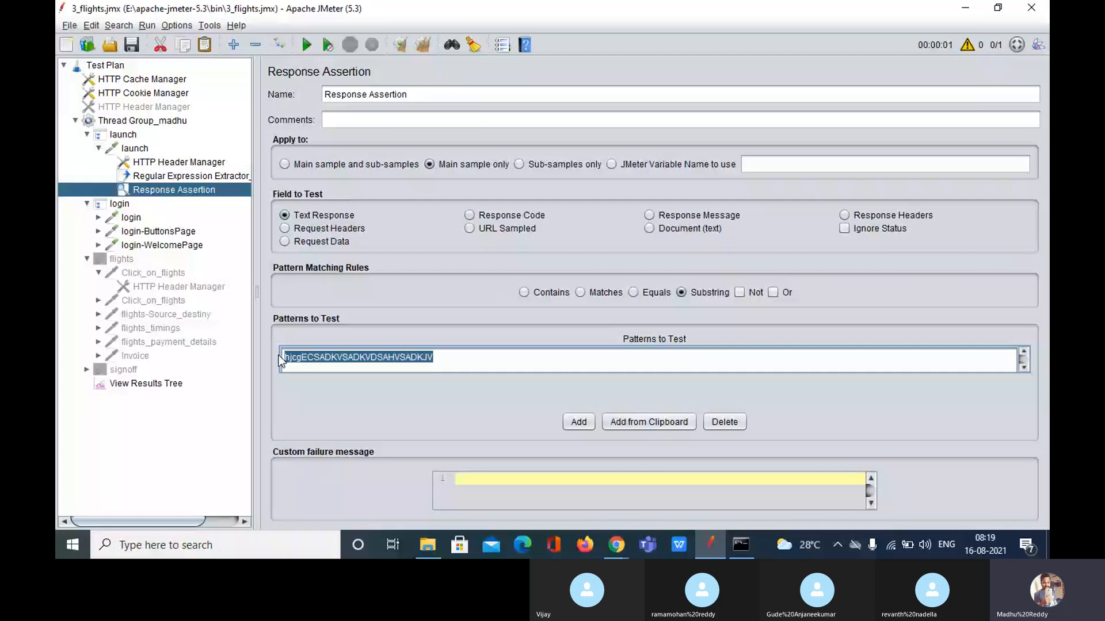
- Run the test plan and open the Response Assertion result under the first launch sample in View Results Tree
left_click(148, 384)
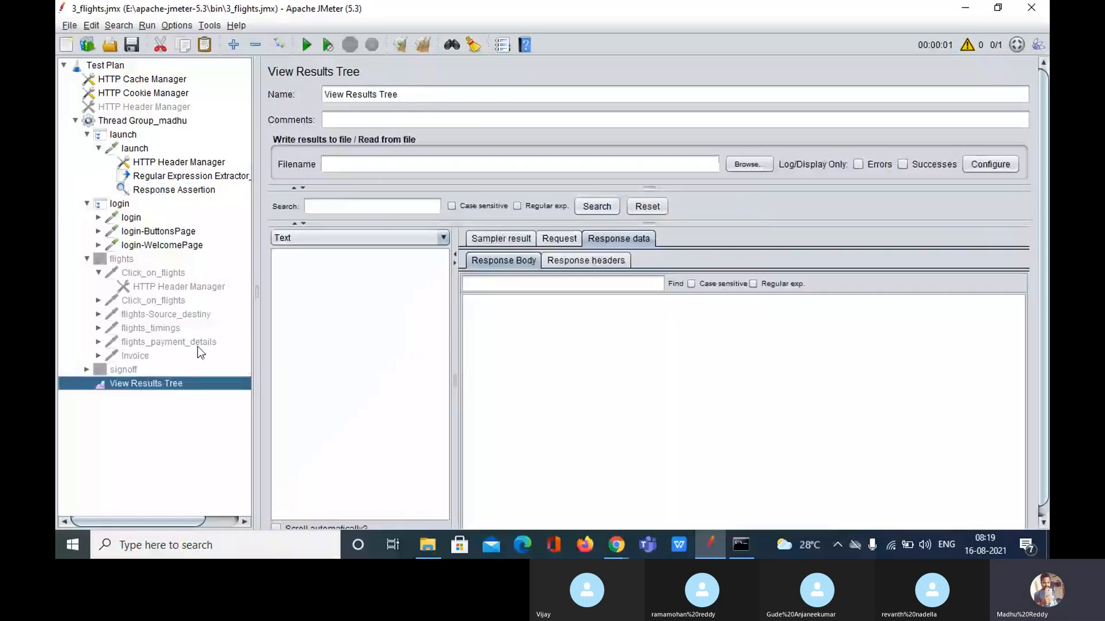
left_click(305, 48)
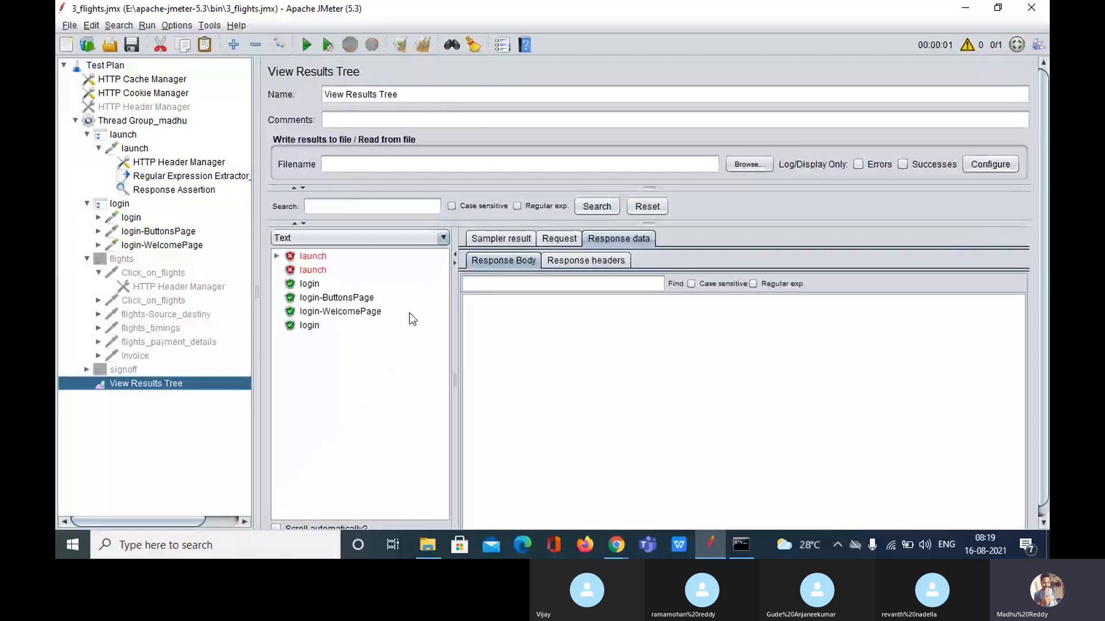
left_click(322, 258)
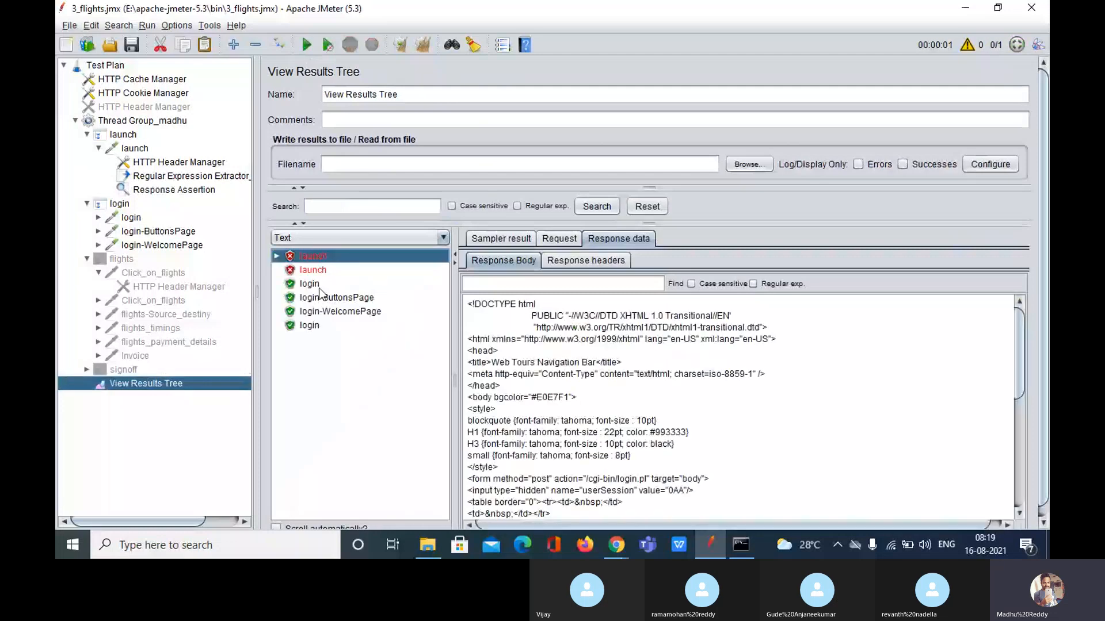
left_click(316, 285)
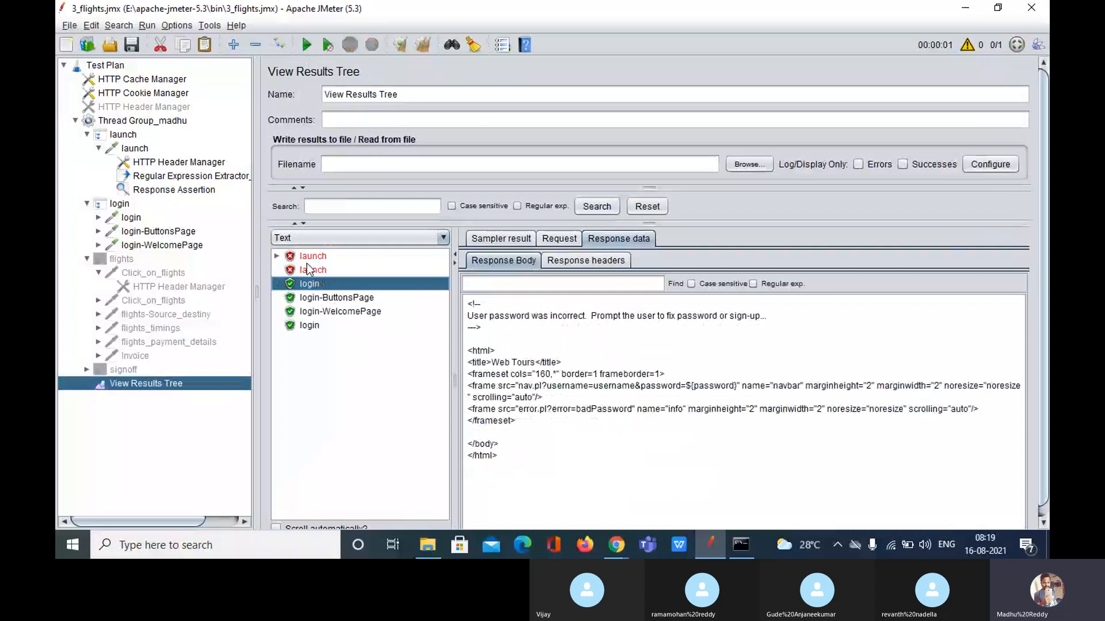
double_click(306, 256)
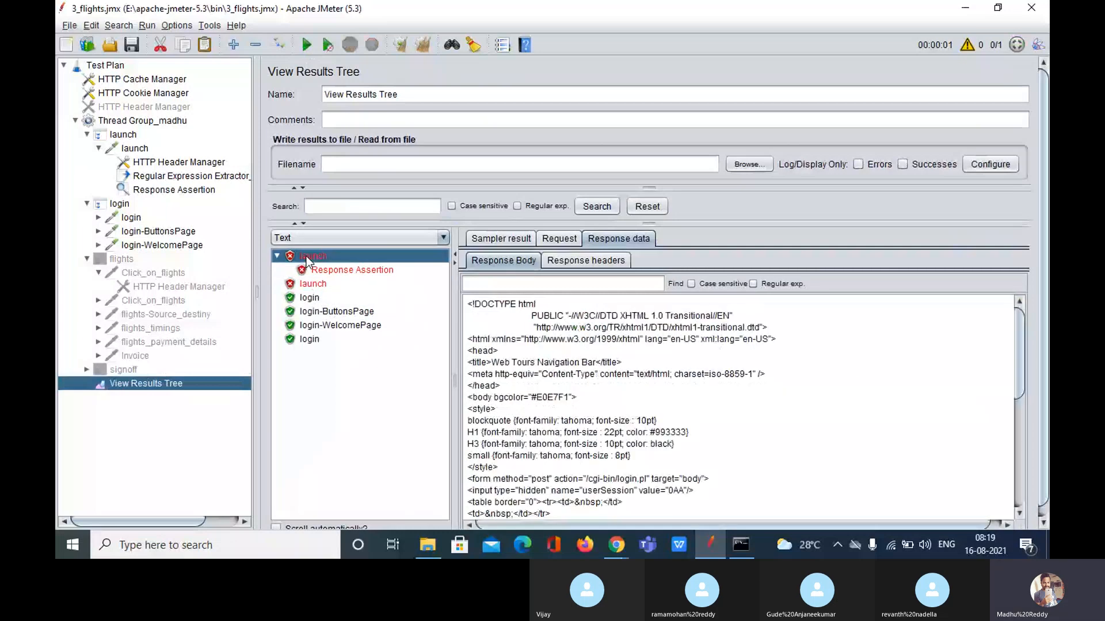
left_click(366, 270)
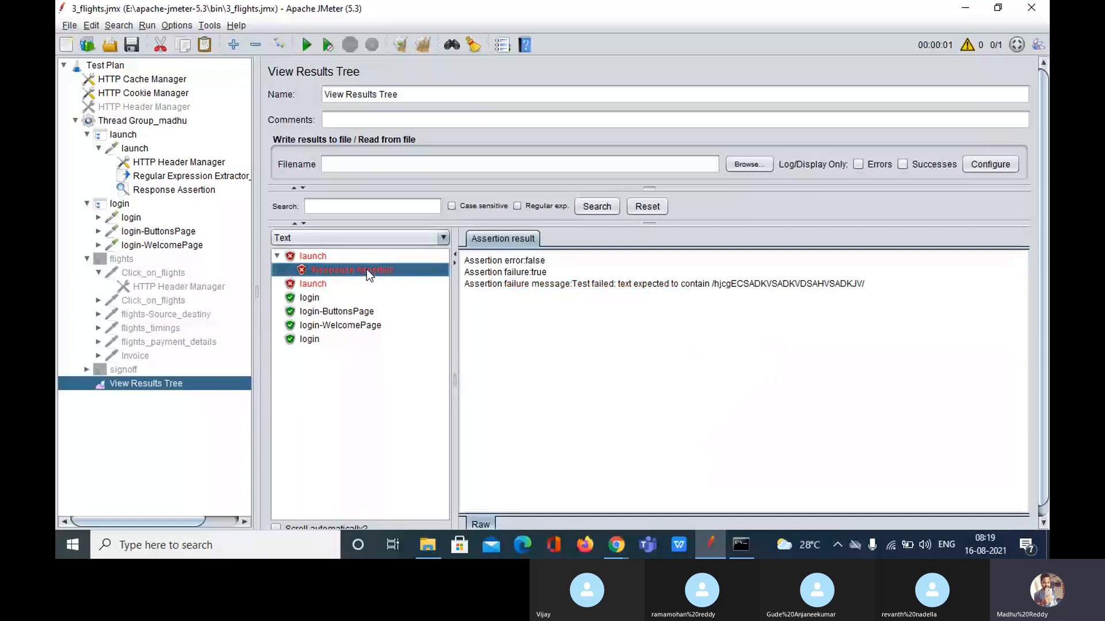
- Examine the assertion failure message and copy its expected text, hjcgECSADKVSADKVDSAHVSADKJV
left_click_drag(464, 284, 583, 286)
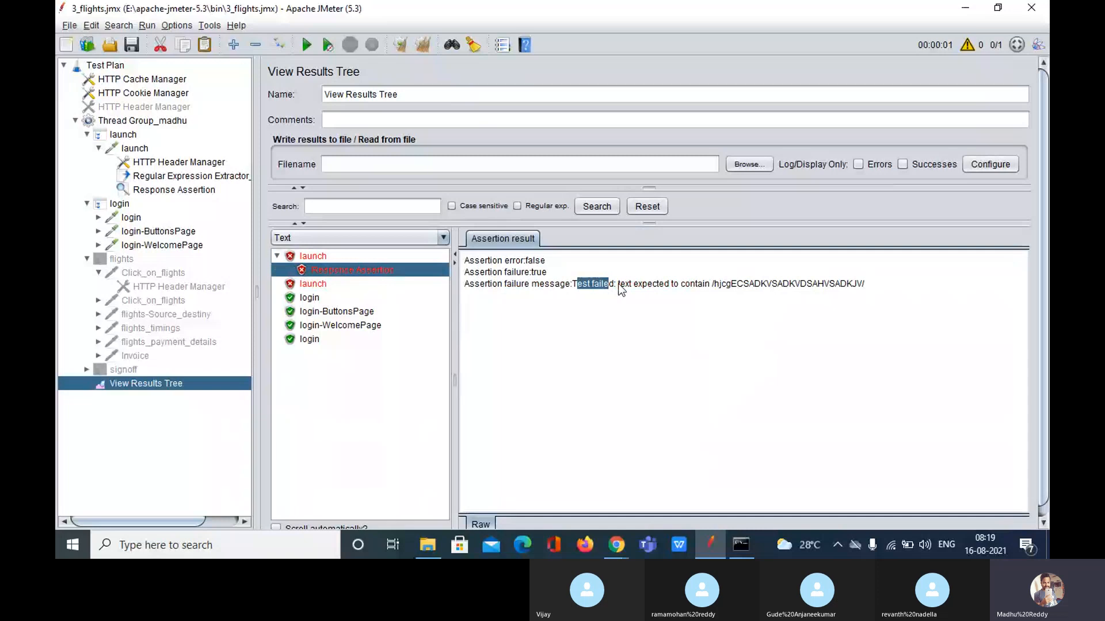
left_click_drag(619, 285, 710, 286)
left_click_drag(824, 284, 716, 286)
key("ctrl+c")
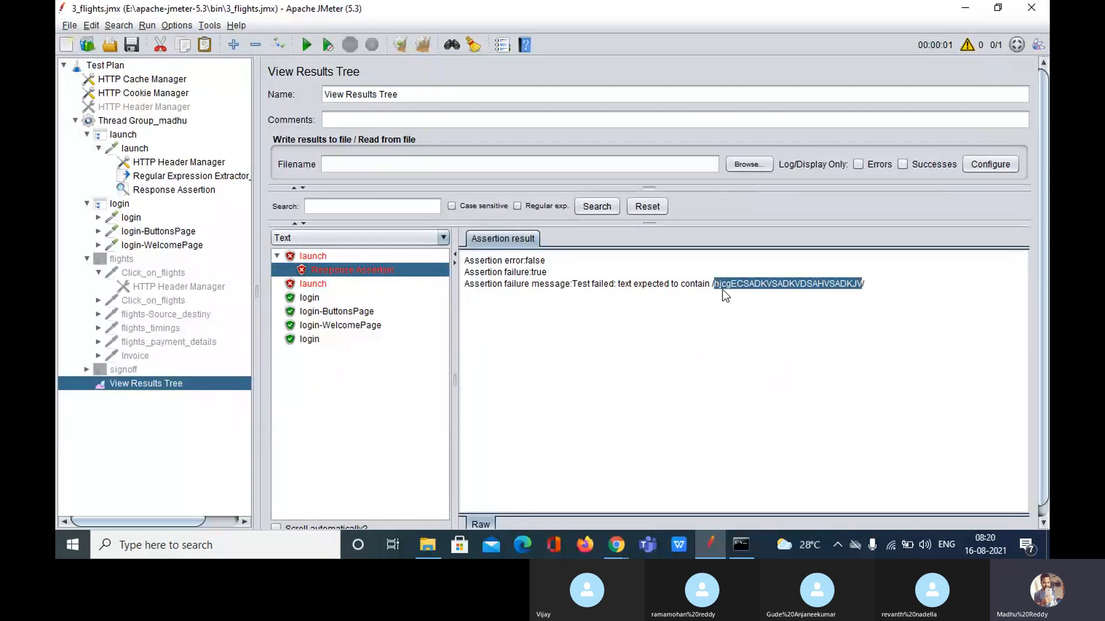
- Add a second pattern to test in the launch request's Response Assertion and paste the copied text hjcgECSADKVSADKVDSAHVSADKJV into it
left_click(171, 190)
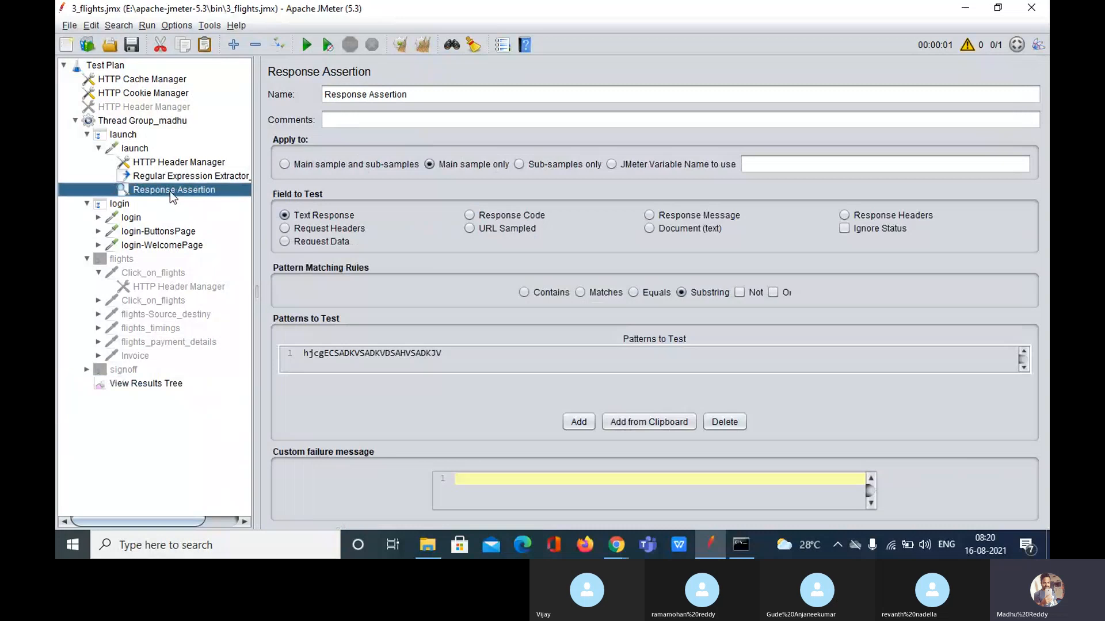
left_click(579, 422)
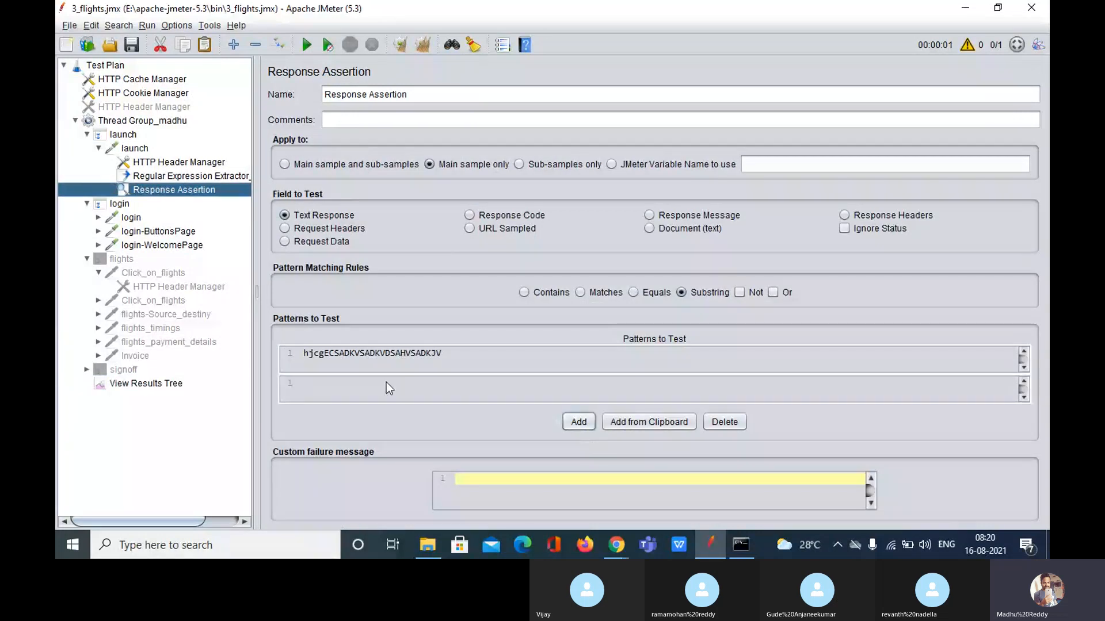
left_click(386, 382)
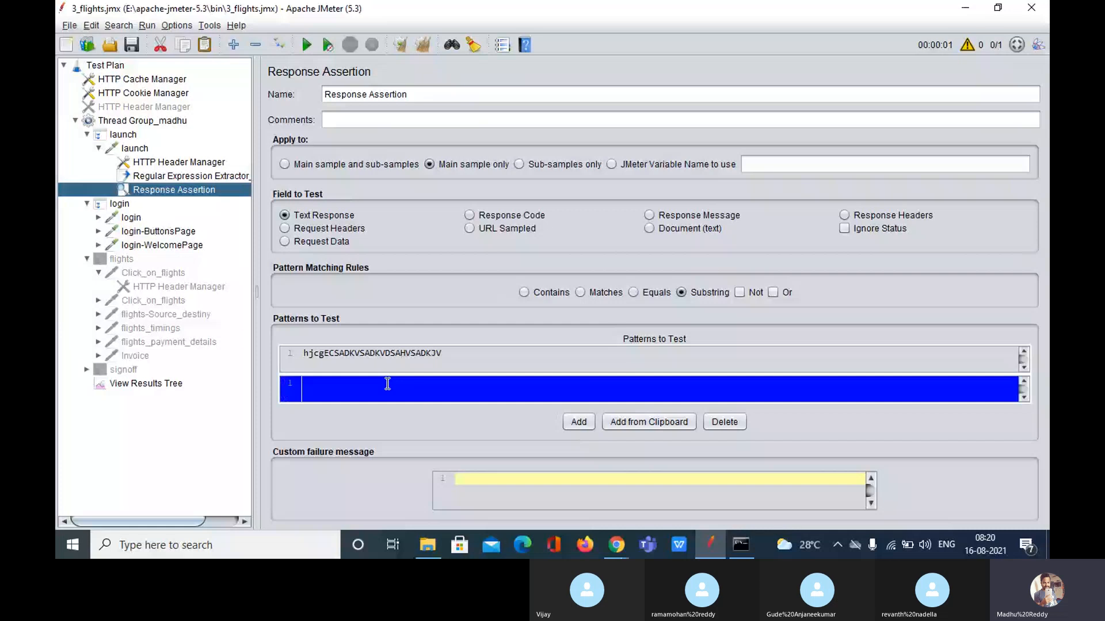
left_click(388, 383)
key("ctrl+v")
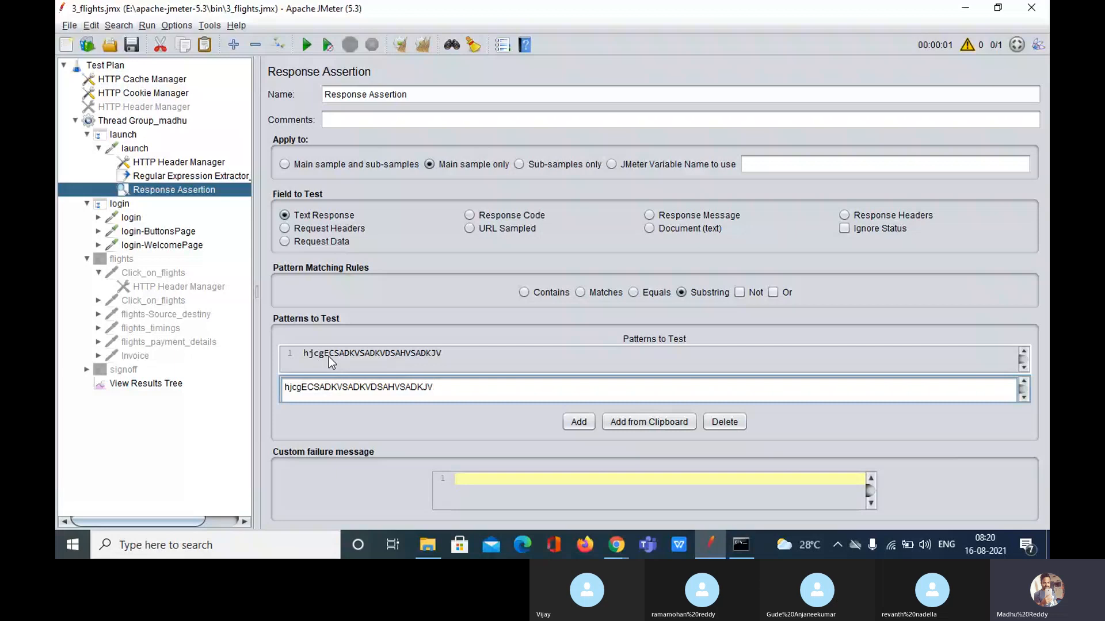
- Clear the duplicate second pattern and delete its row from the Response Assertion
left_click(453, 357)
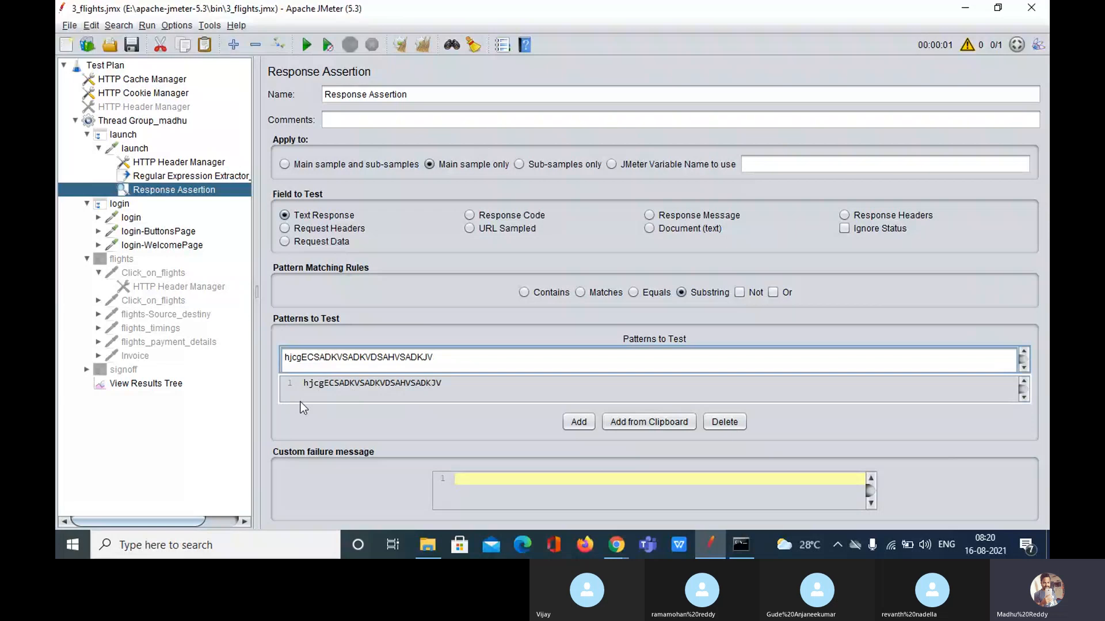
double_click(334, 386)
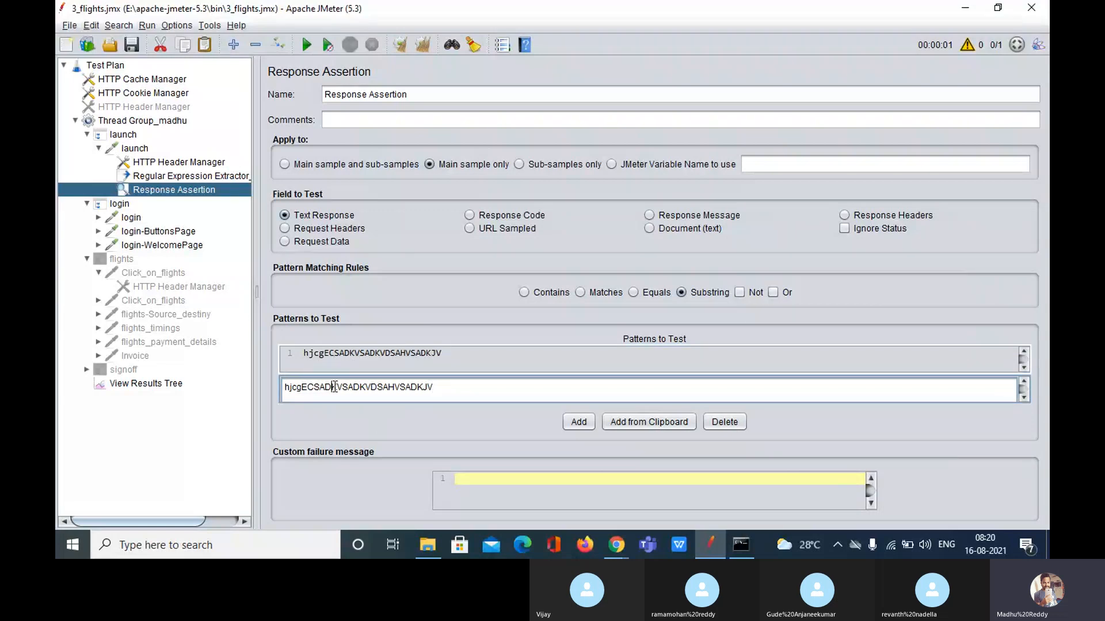
key("ctrl+a")
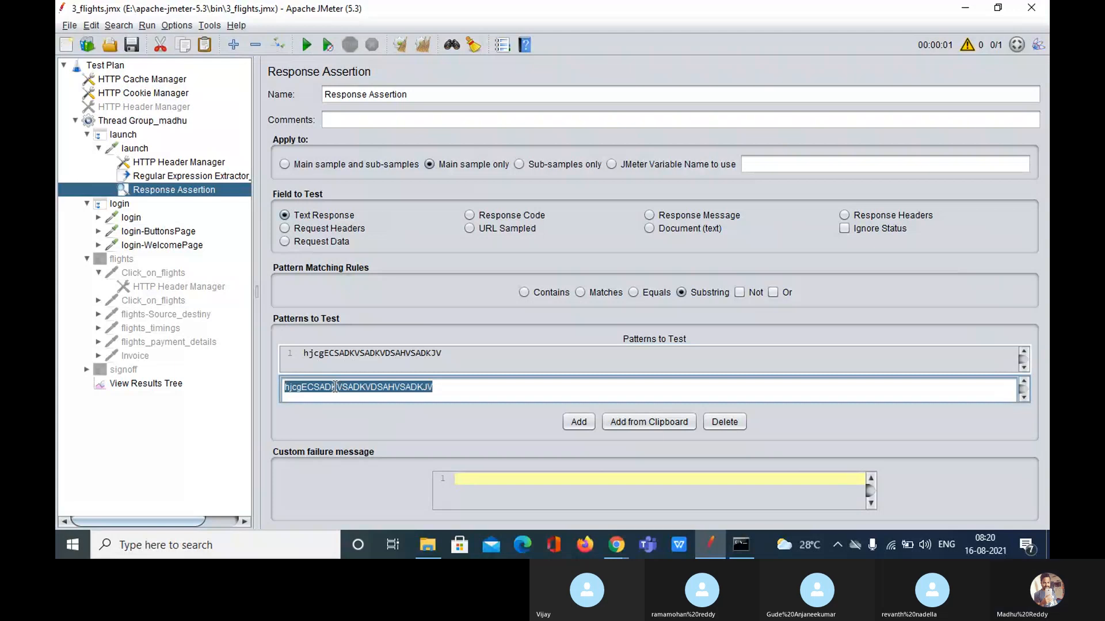
key("BackSpace")
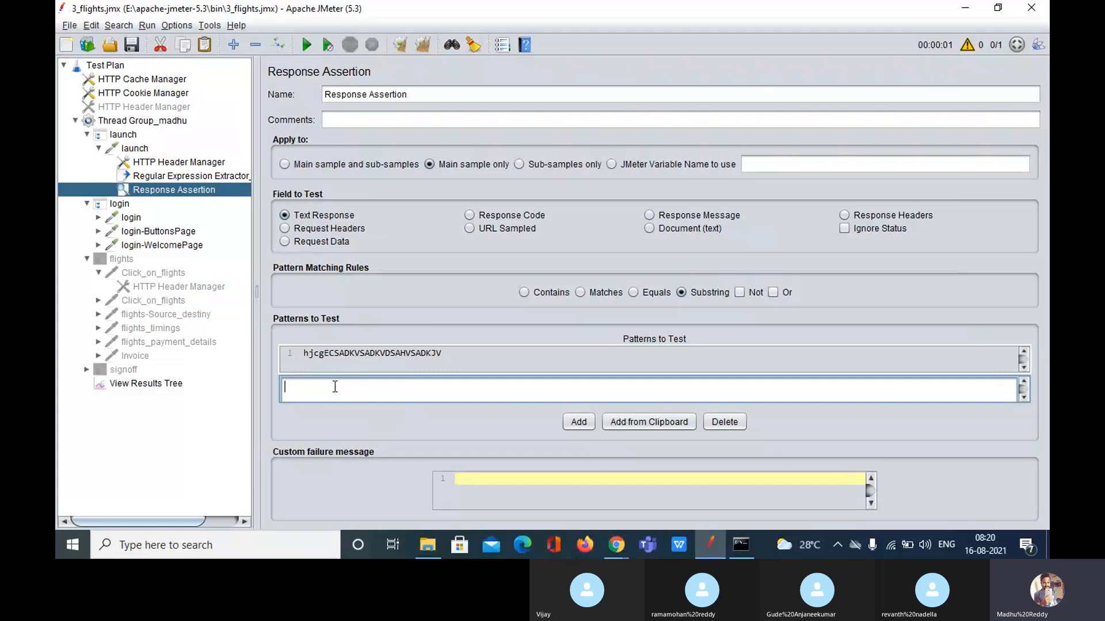
left_click(733, 422)
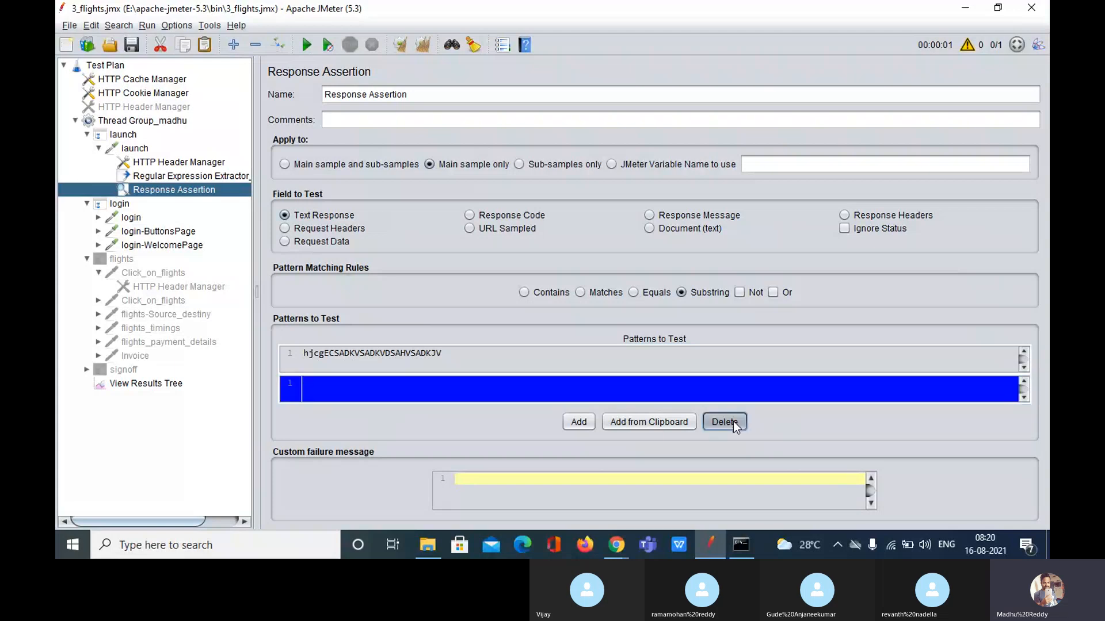
- Replace the remaining pattern to test with a person's first name in capital letters
left_click(356, 358)
double_click(417, 359)
key("ctrl+a")
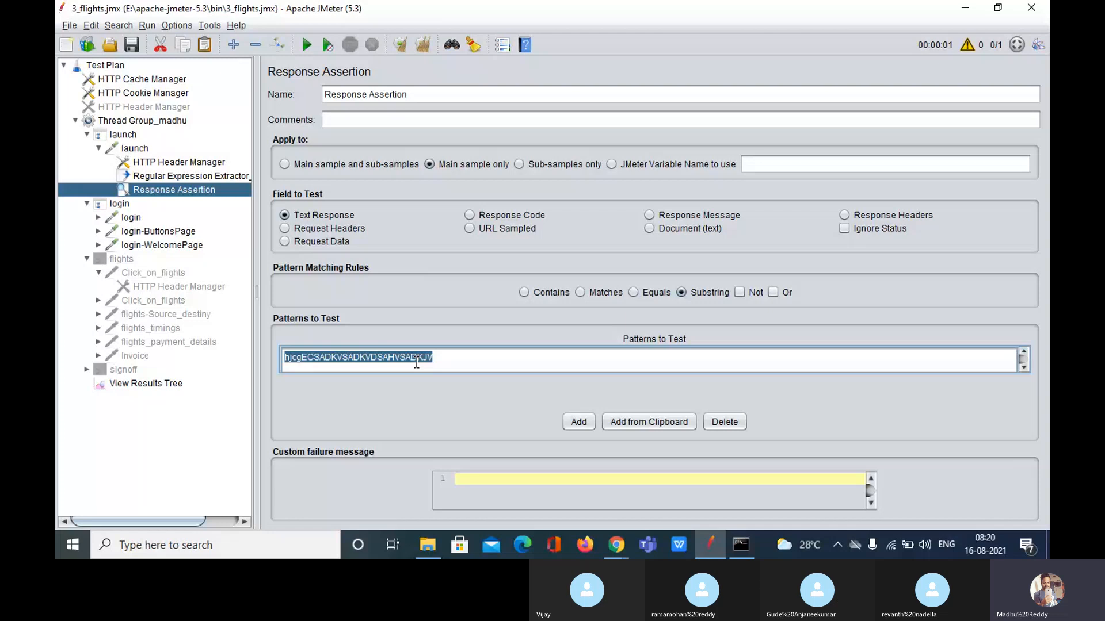
type("MADHU")
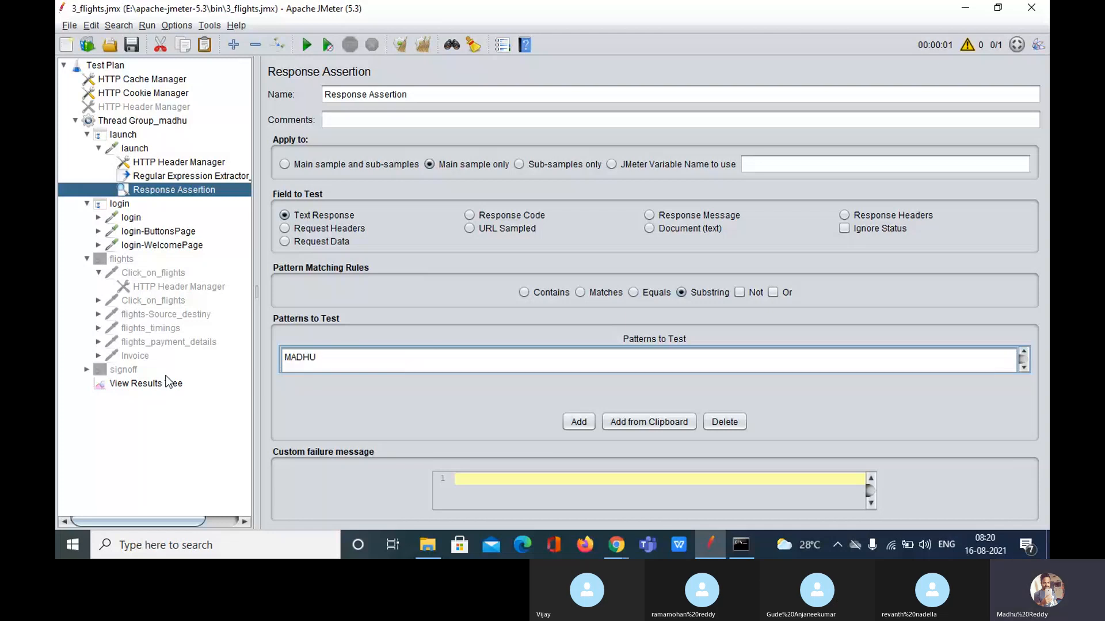
- Clear the recorded results in View Results Tree and run the test plan again
left_click(123, 383)
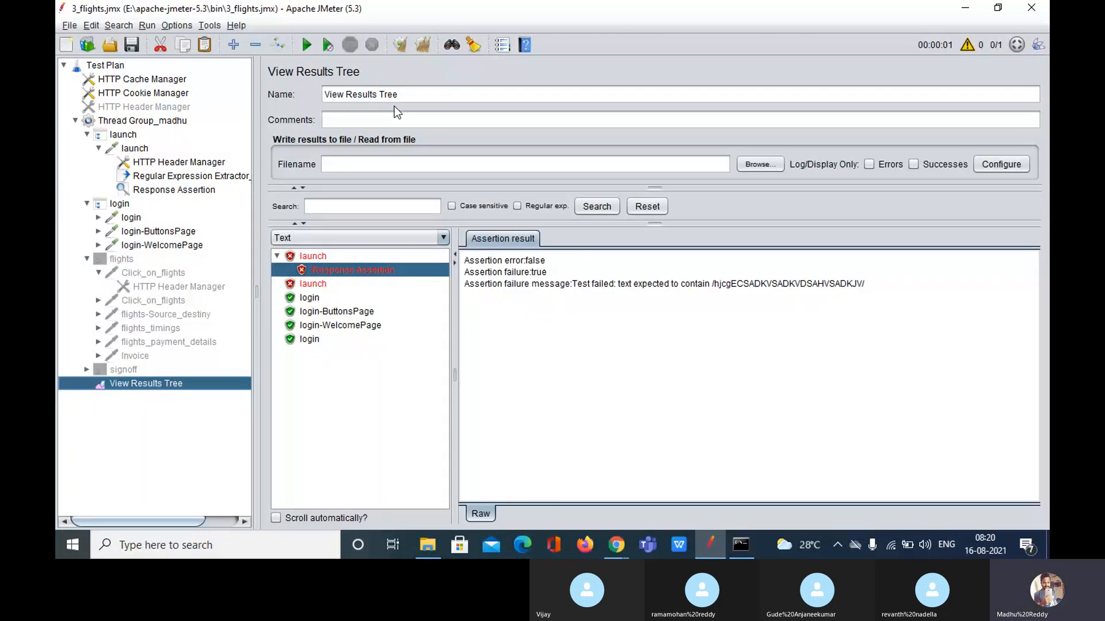
left_click(418, 46)
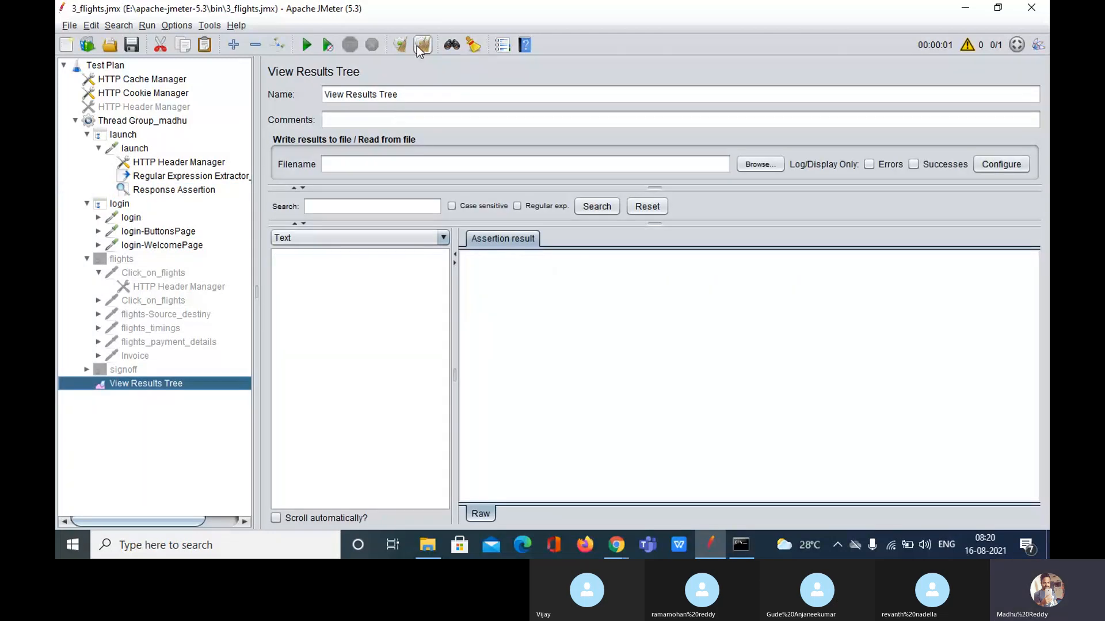
left_click(313, 52)
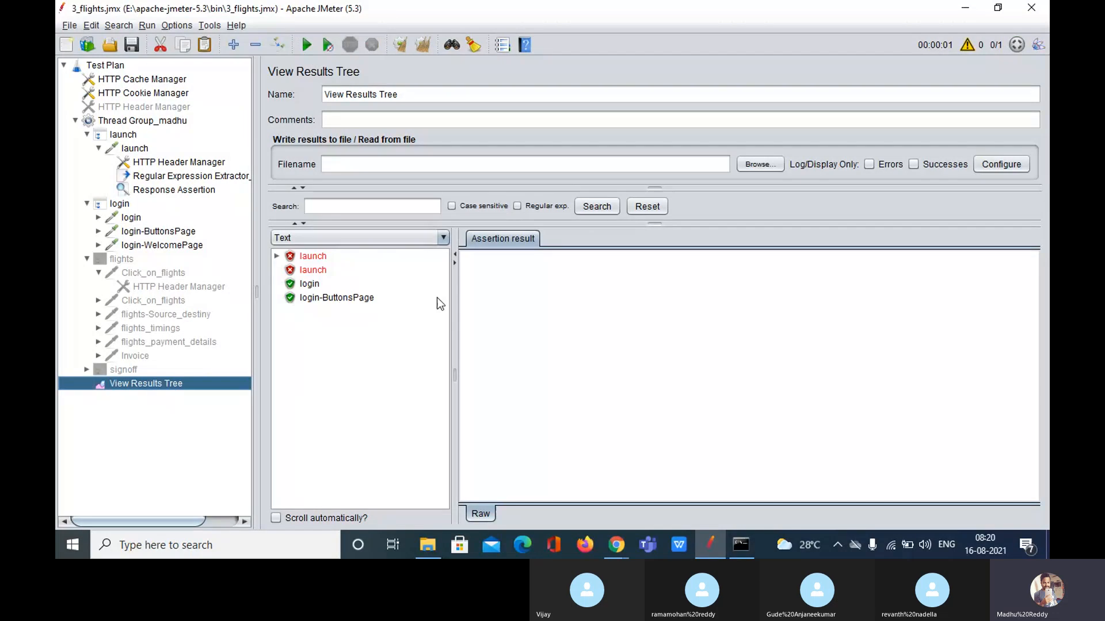
- Examine the Response Assertion result under the first launch sample, including its failure message and expected text
double_click(315, 256)
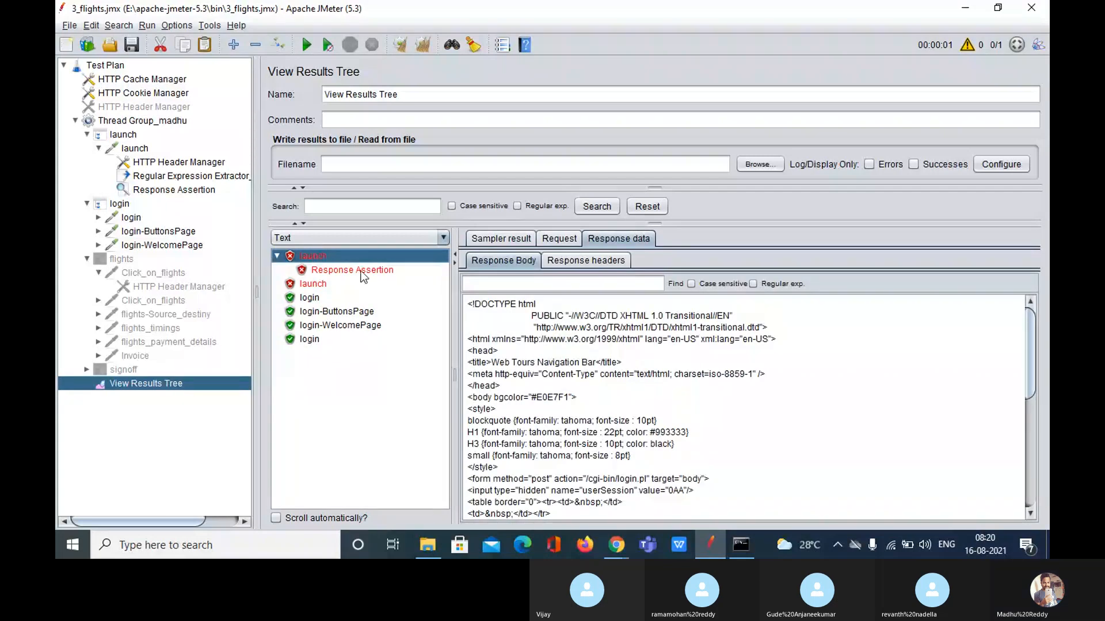
left_click(371, 272)
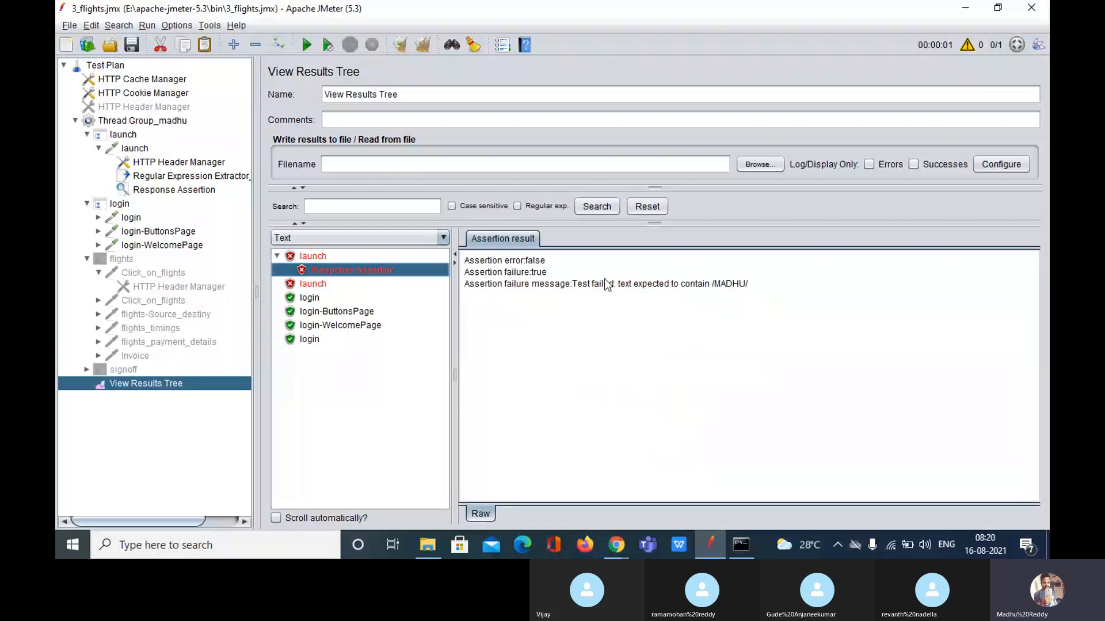
left_click_drag(572, 283, 751, 284)
left_click(751, 284)
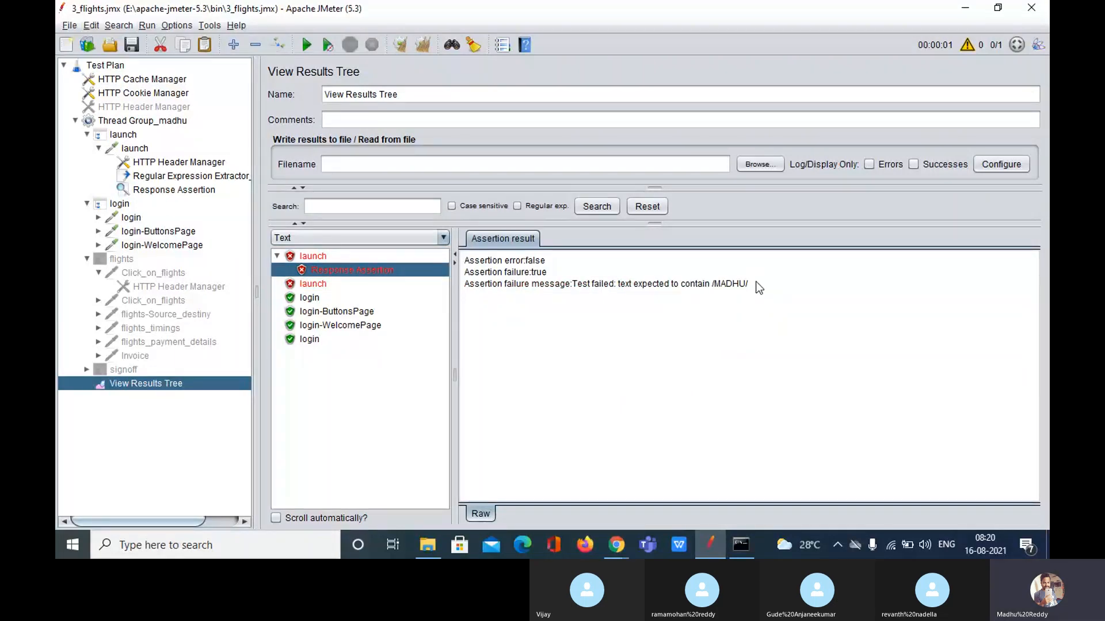
left_click(618, 284, "shift")
left_click(621, 286)
left_click_drag(619, 285, 739, 285)
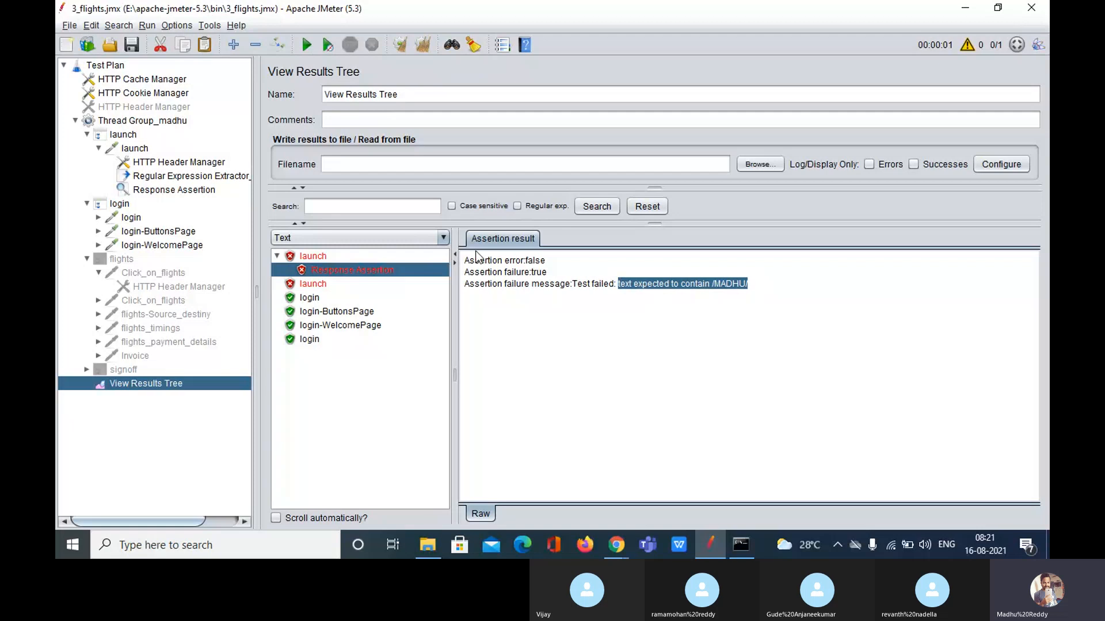
- Search the first launch sample's response body for the capitalised first name and compare it with the login response
left_click(321, 258)
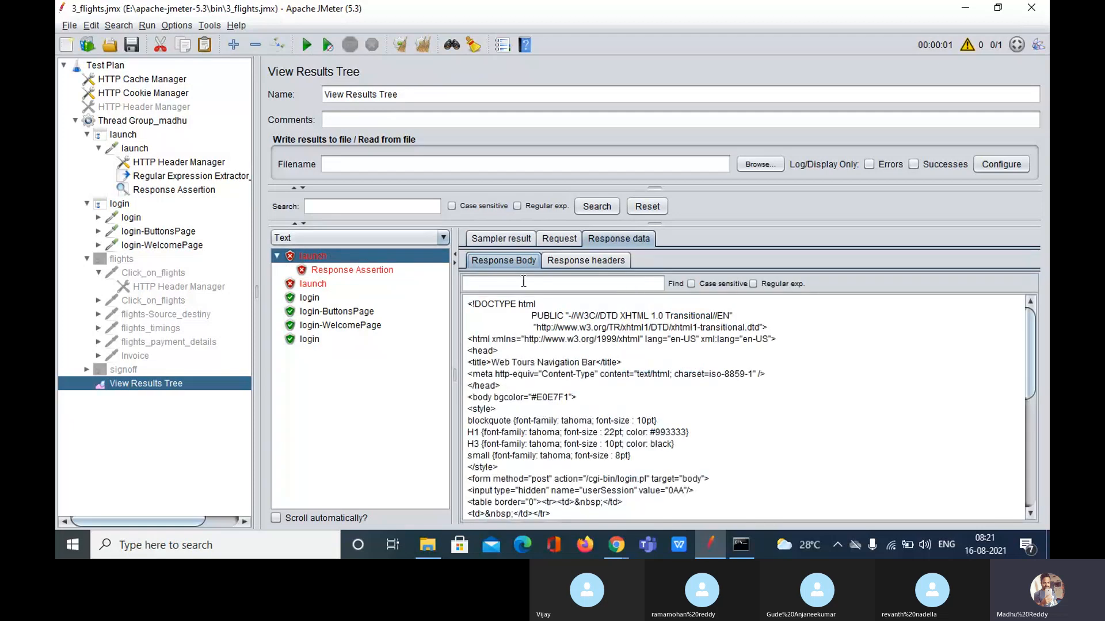
left_click(555, 284)
type("MADHU")
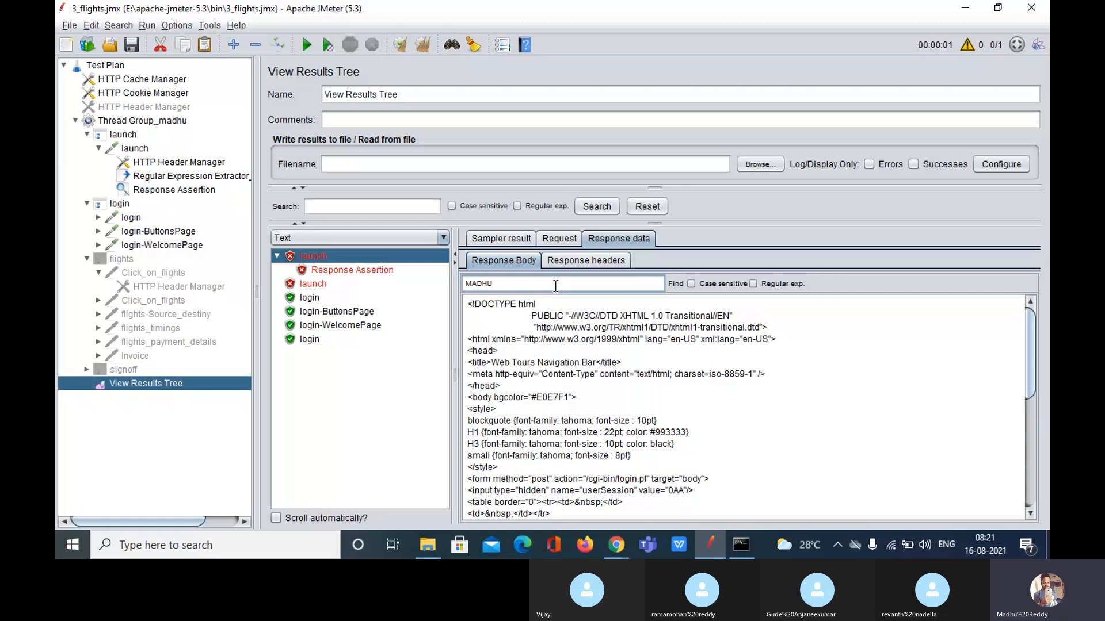
left_click(675, 284)
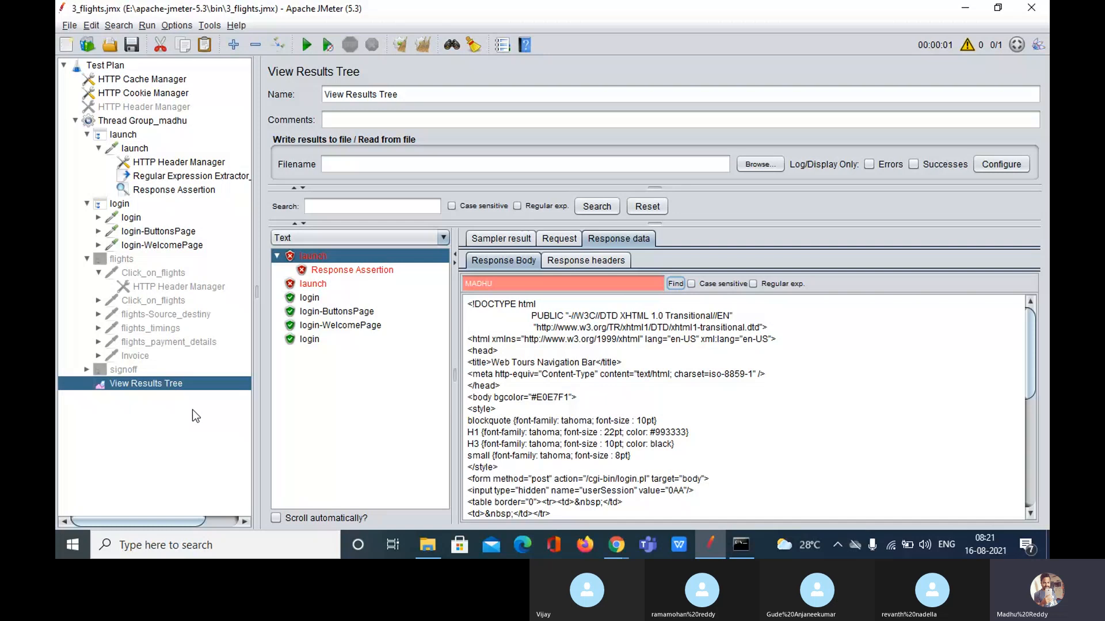
left_click(310, 298)
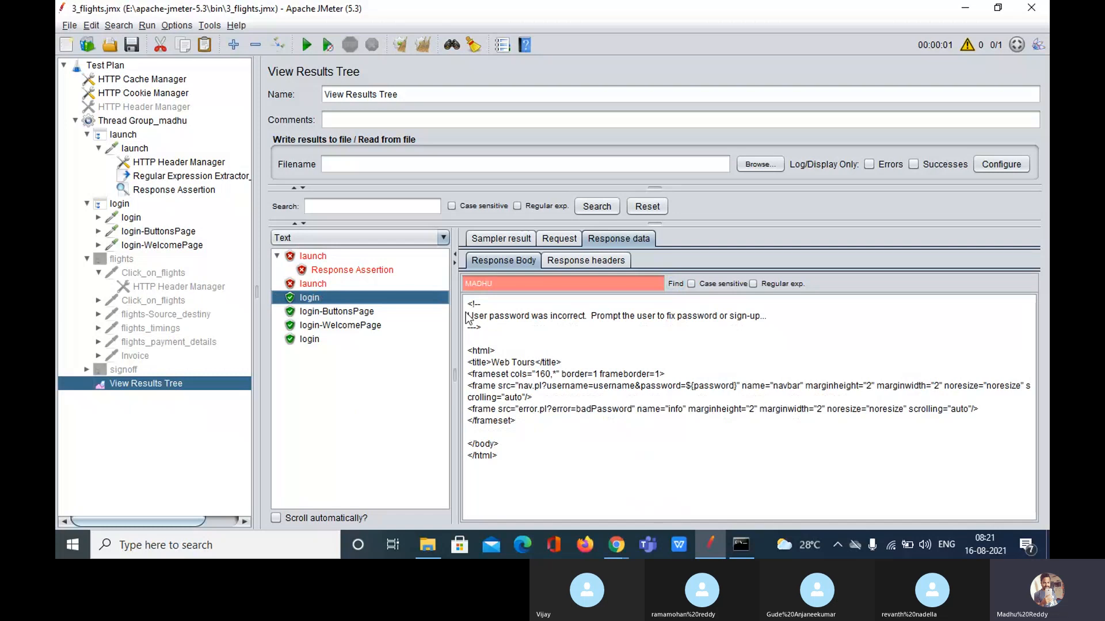
left_click(309, 257)
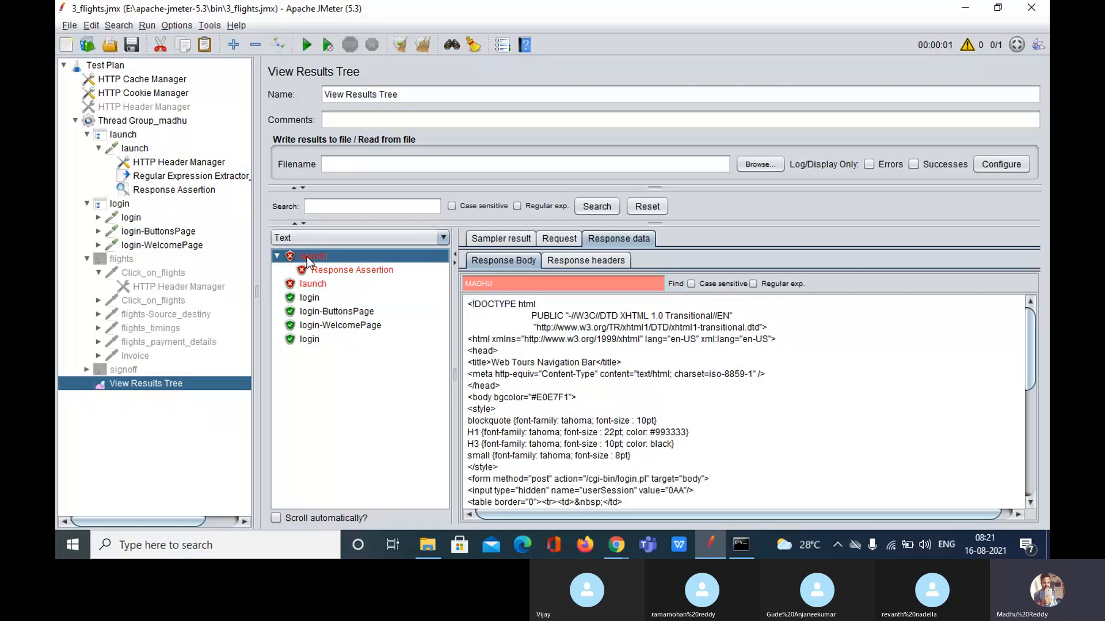
- Clear all recorded results, replace the launch assertion's pattern with Username, and return to View Results Tree
left_click(422, 46)
left_click(183, 190)
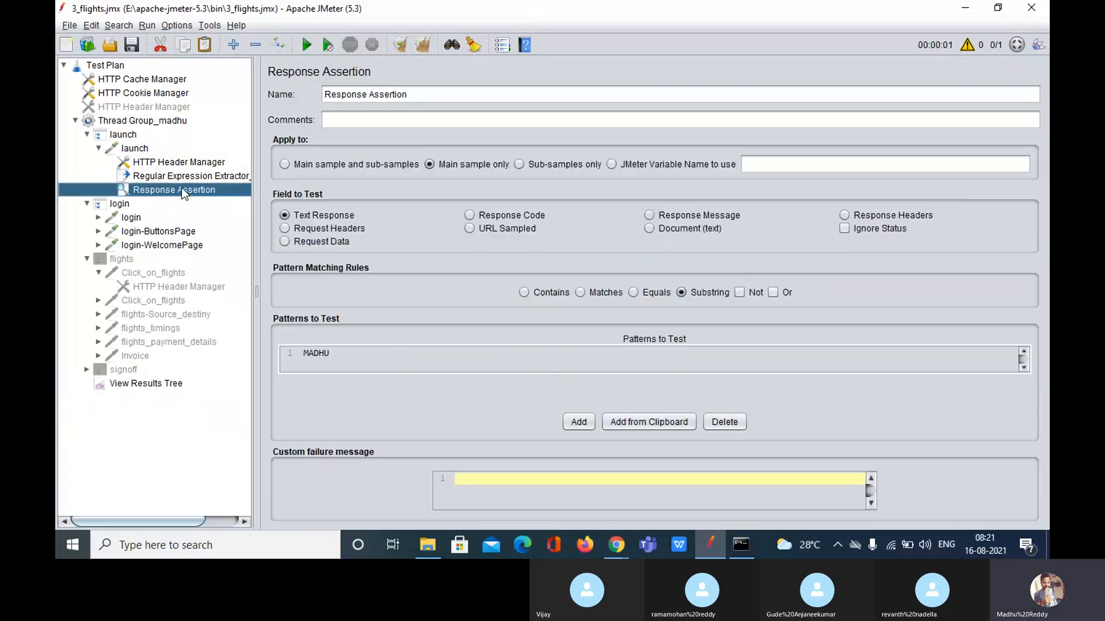
left_click(353, 354)
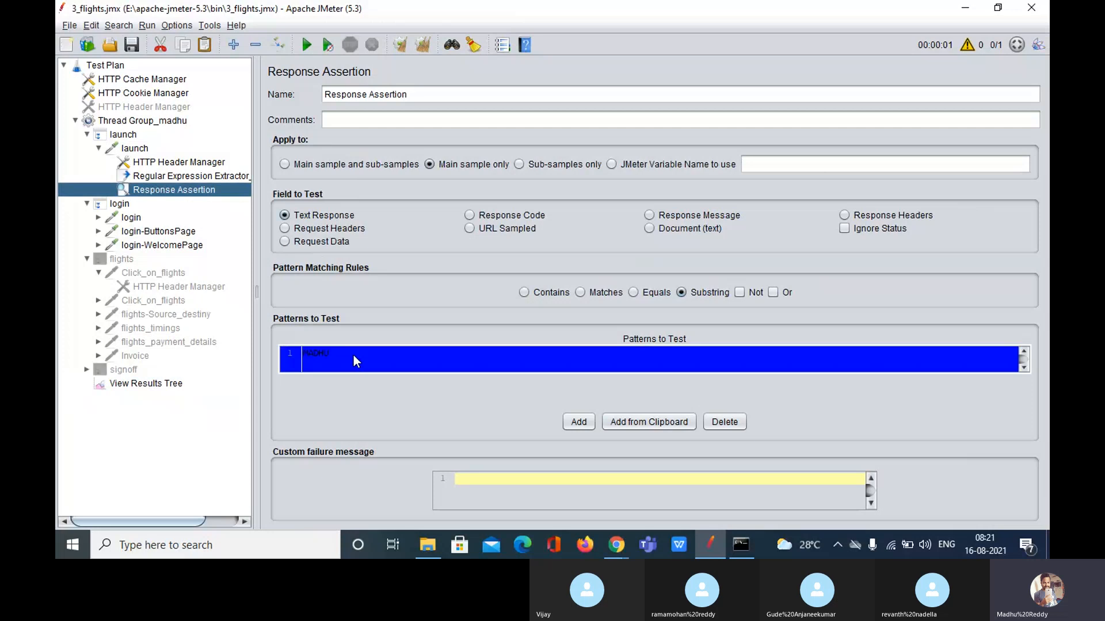
left_click(354, 354)
key("BackSpace")
key("BackSpace")
key("BackSpace")
key("BackSpace")
key("BackSpace")
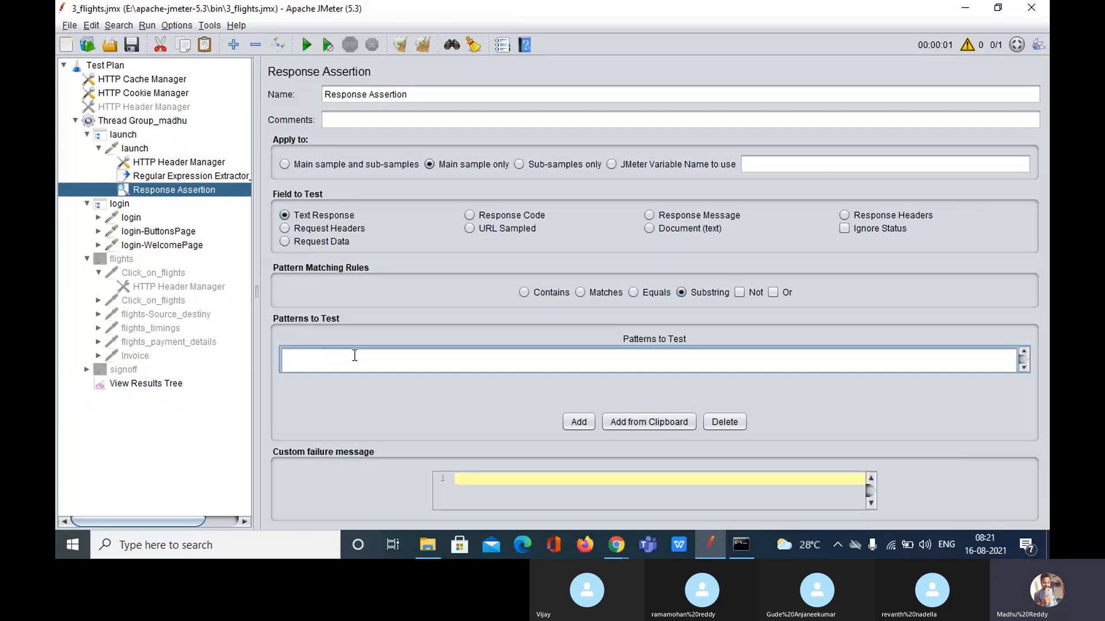
type("uSERNAME")
key("BackSpace")
key("BackSpace")
key("BackSpace")
key("BackSpace")
key("BackSpace")
key("BackSpace")
key("BackSpace")
key("BackSpace")
type("Username")
left_click(173, 386)
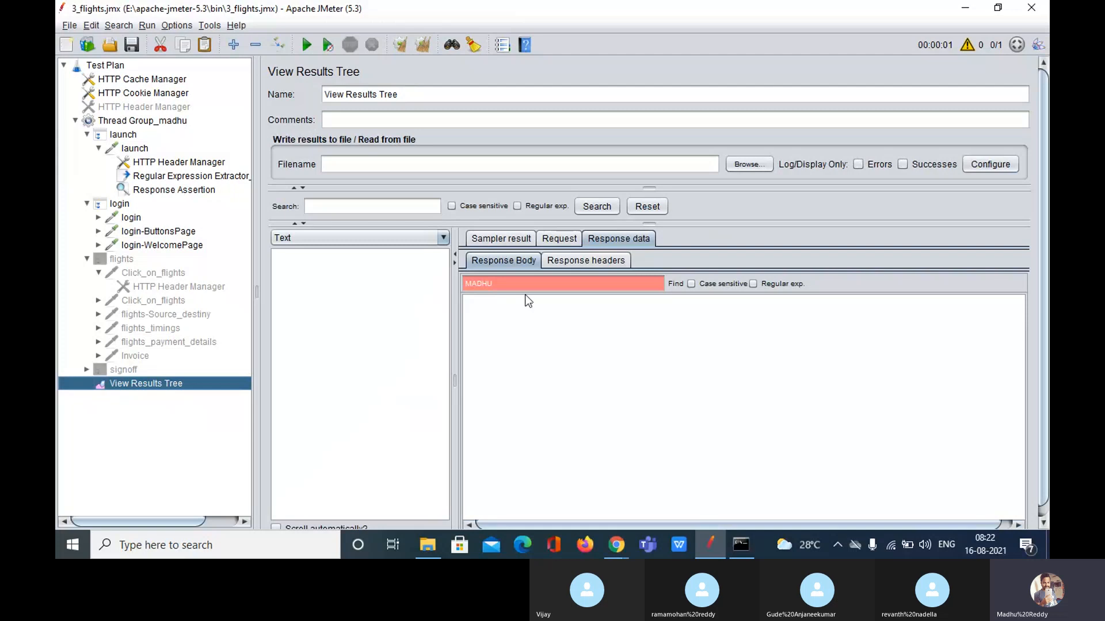
- Run the test plan and compare the first launch sample's response body with the settings of the launch request's Response Assertion
left_click(332, 49)
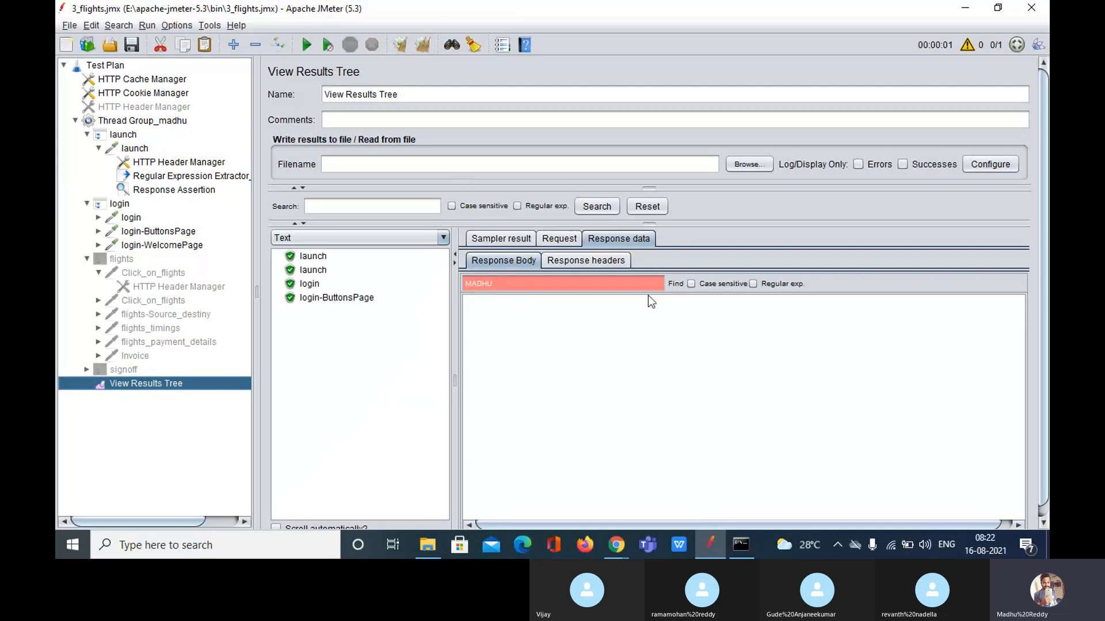
left_click(311, 260)
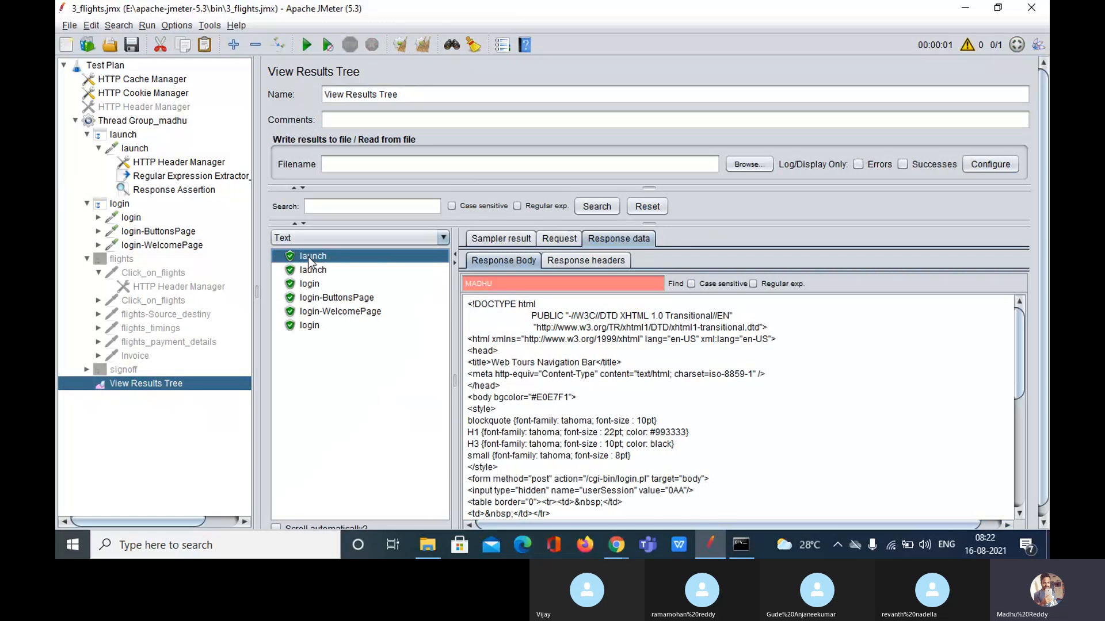
key("Down")
left_click(310, 257)
key("Down")
left_click(309, 258)
left_click(174, 190)
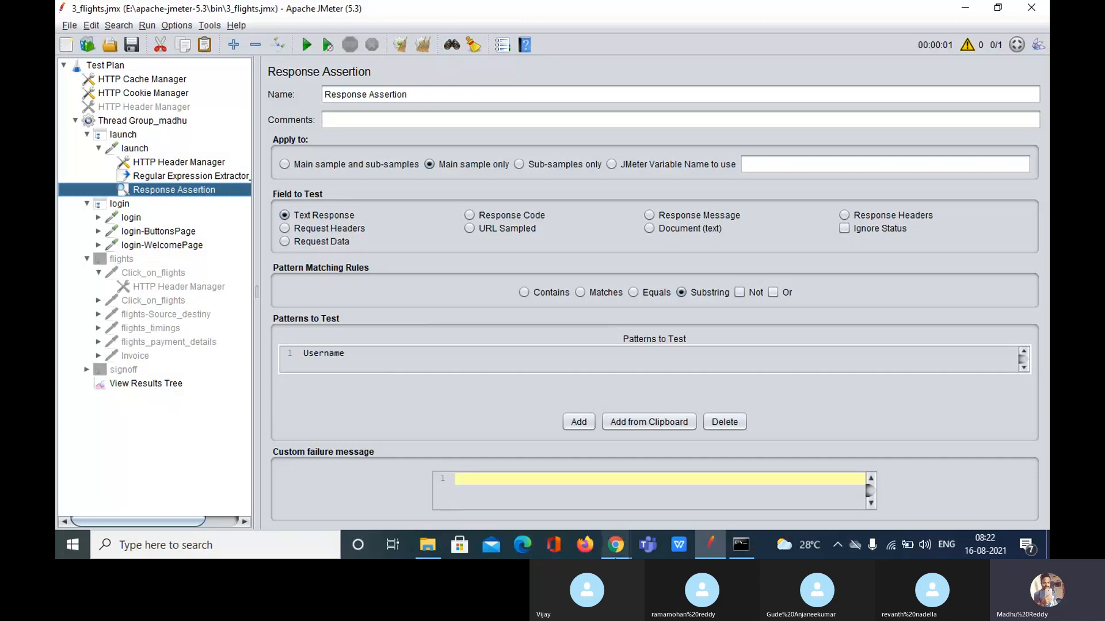
left_click(555, 493)
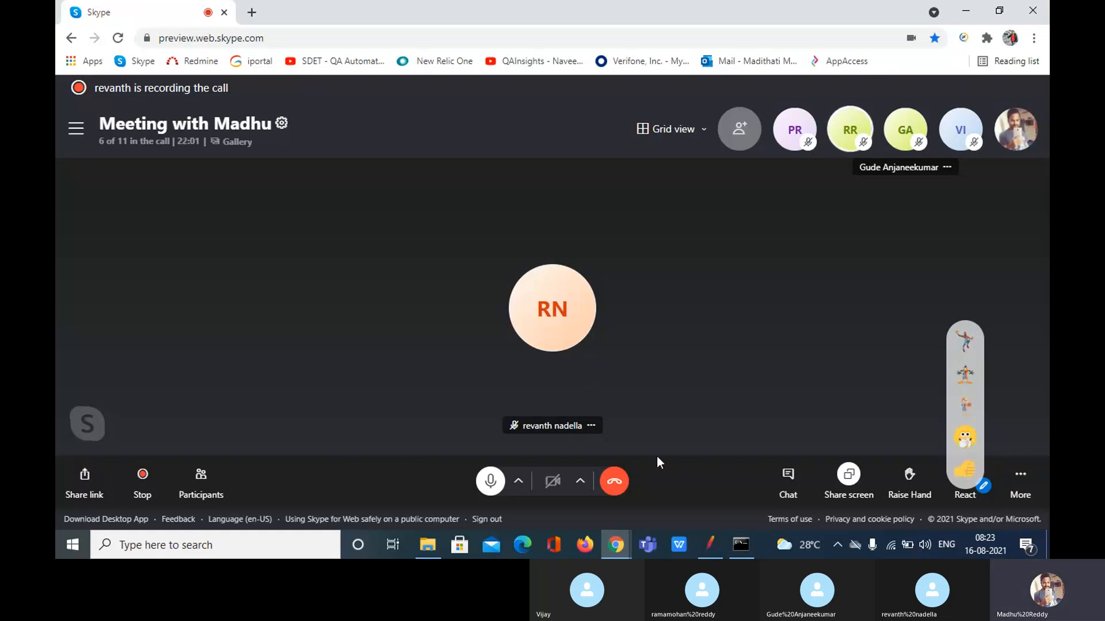
mouse_move(715, 540)
left_click(689, 467)
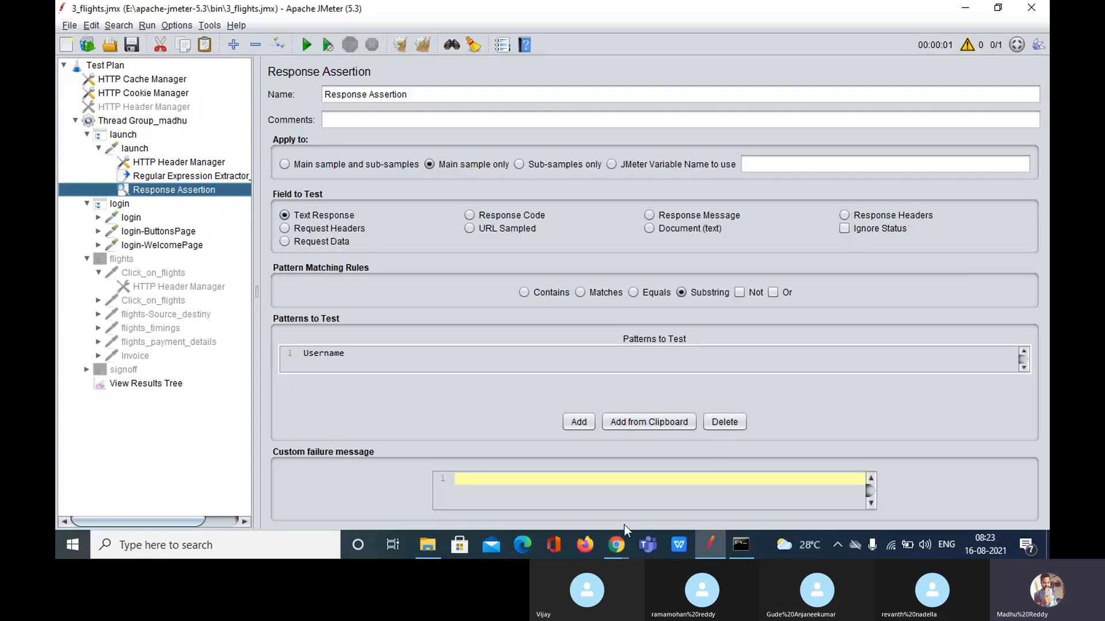
mouse_move(620, 538)
left_click(519, 461)
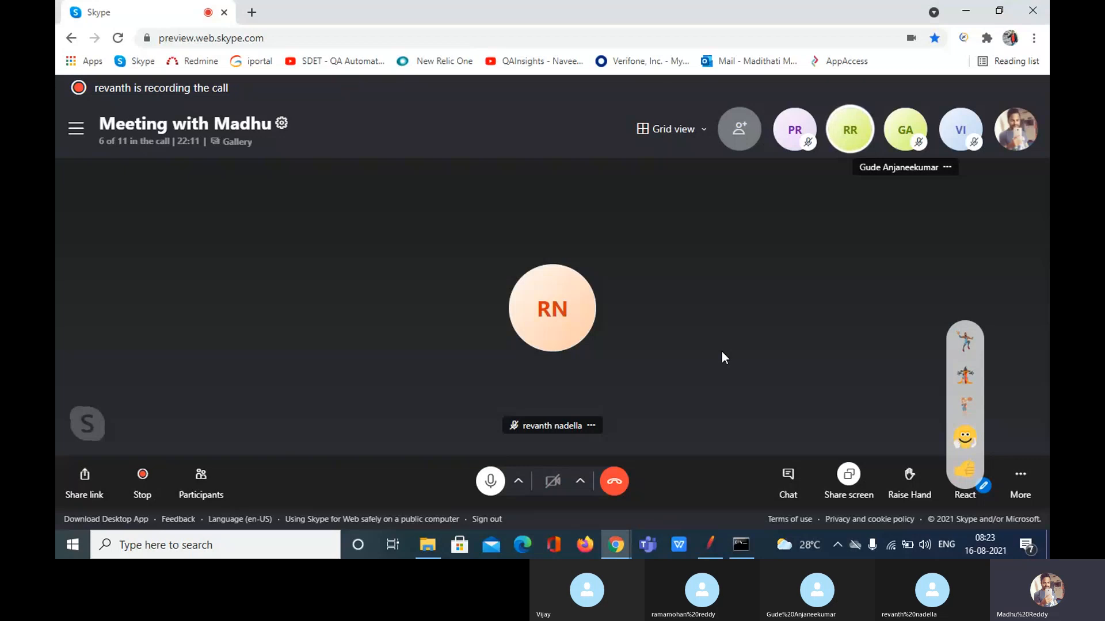
mouse_move(706, 552)
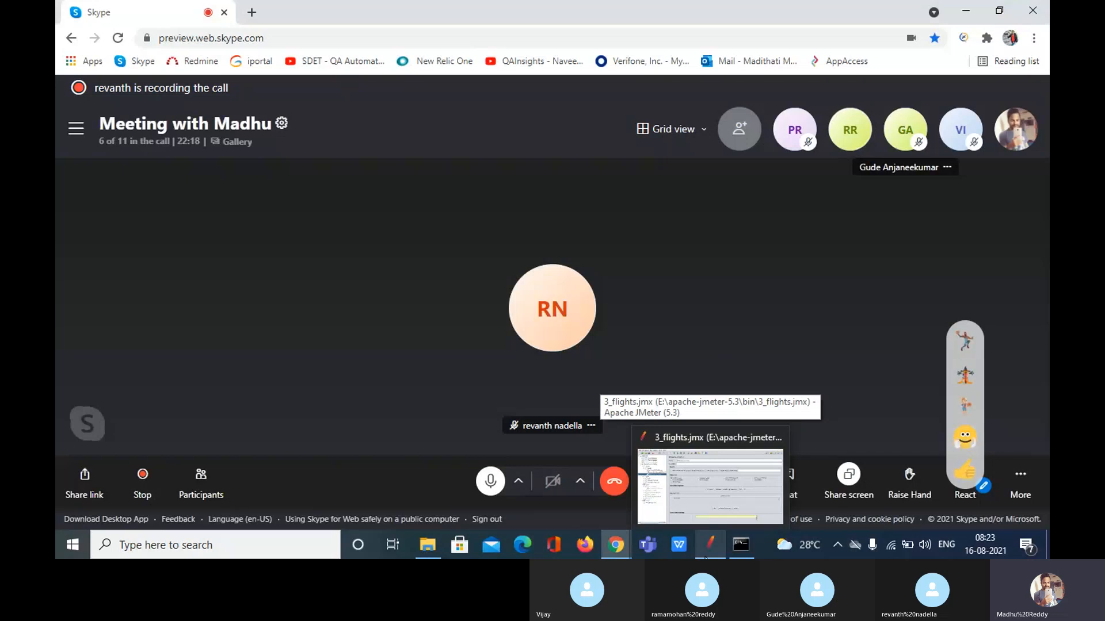
left_click(707, 553)
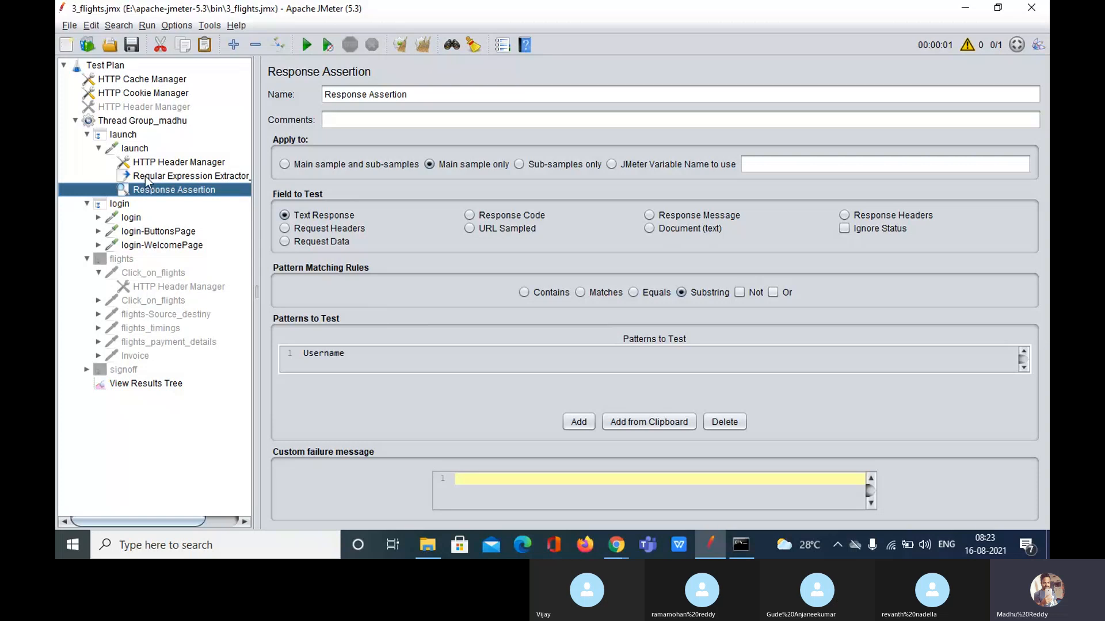
- Review the launch request, then examine the response code in the first launch sample's result details
left_click(136, 149)
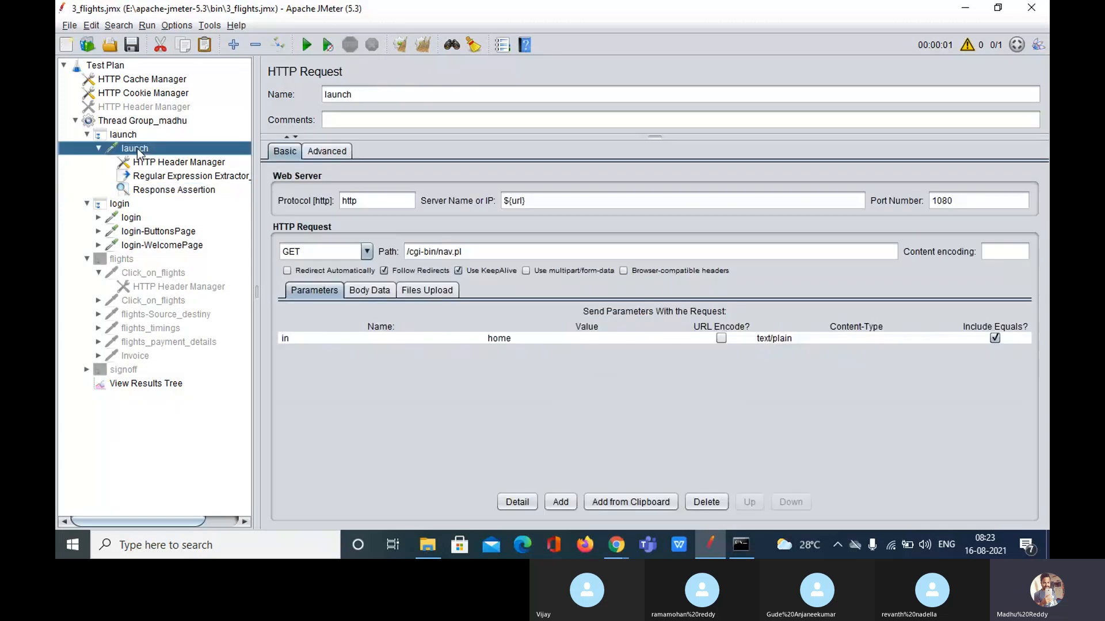
left_click(163, 383)
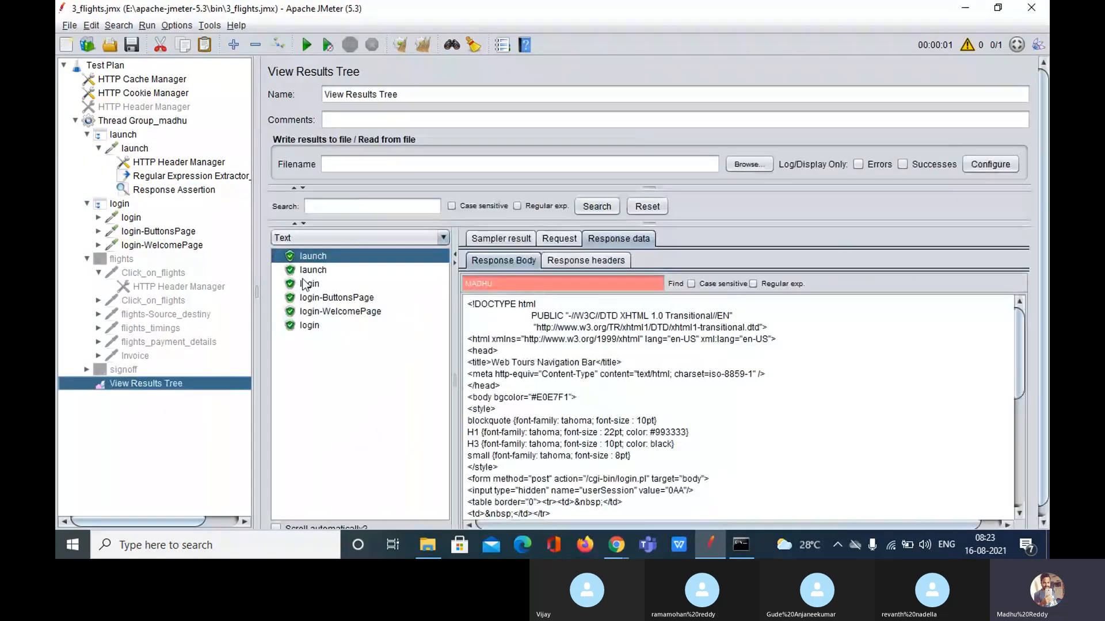
left_click(491, 239)
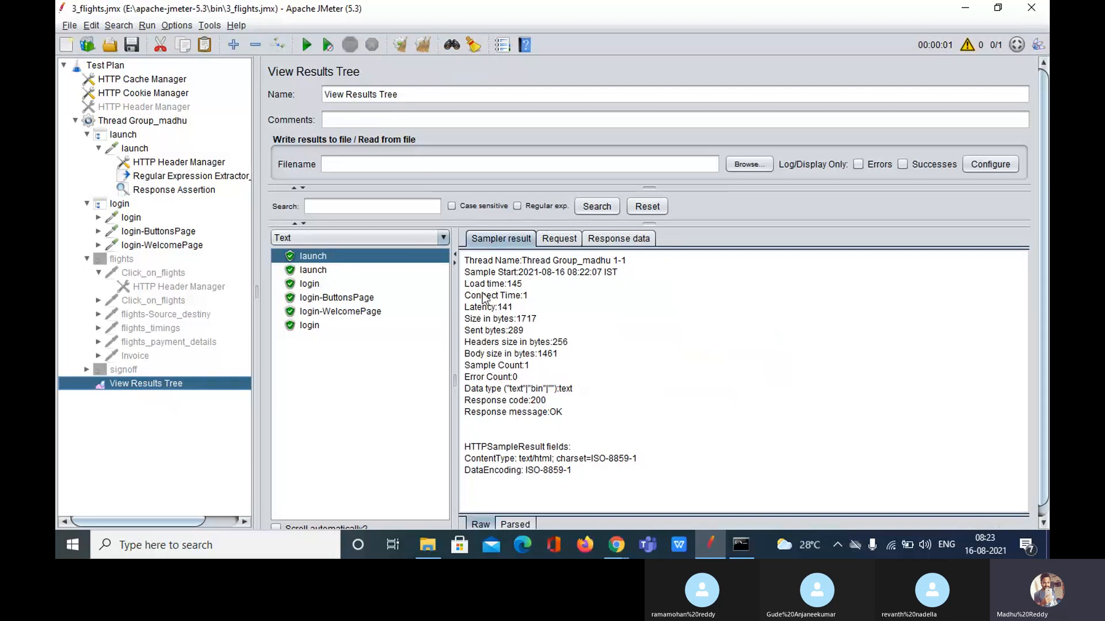
left_click_drag(465, 401, 551, 404)
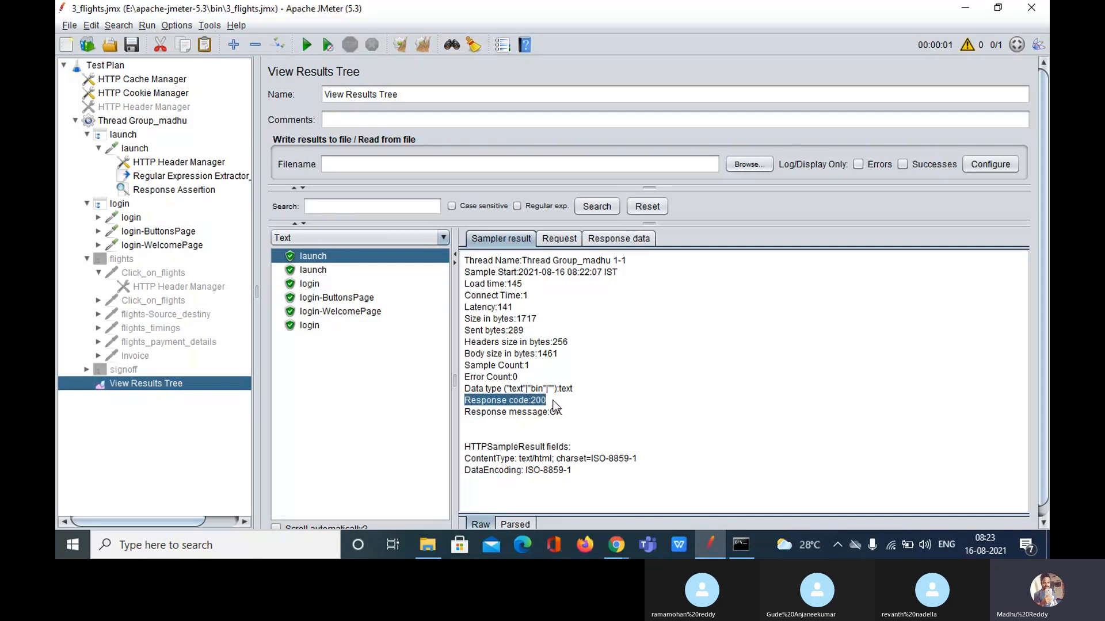
left_click(353, 363)
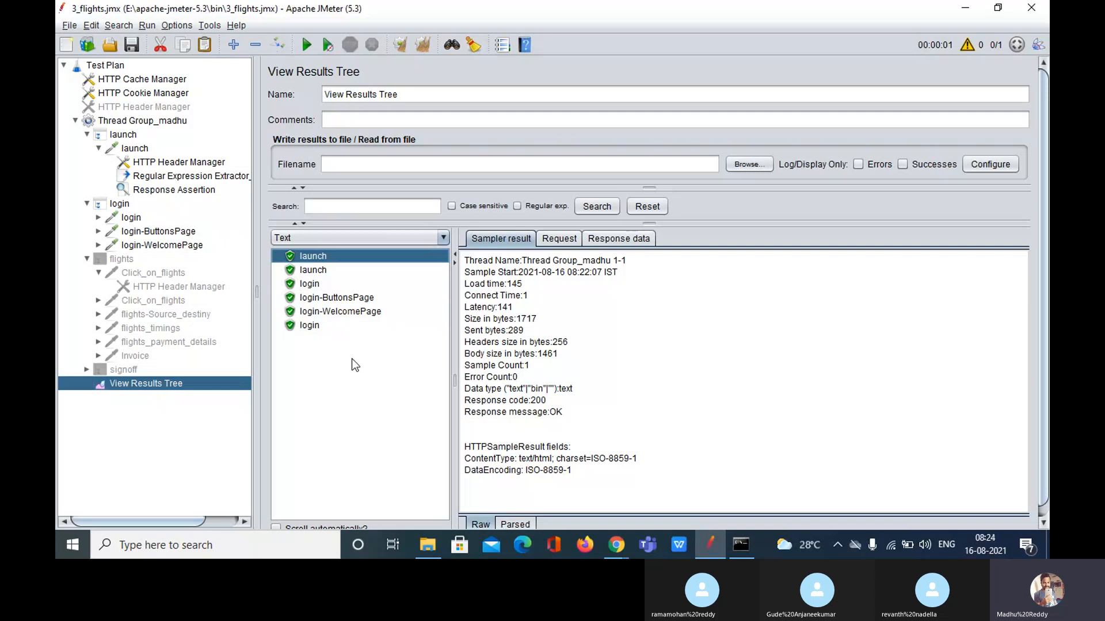
- Add a second Response Assertion to the launch request and set its field to test to Response Code
left_click(136, 150)
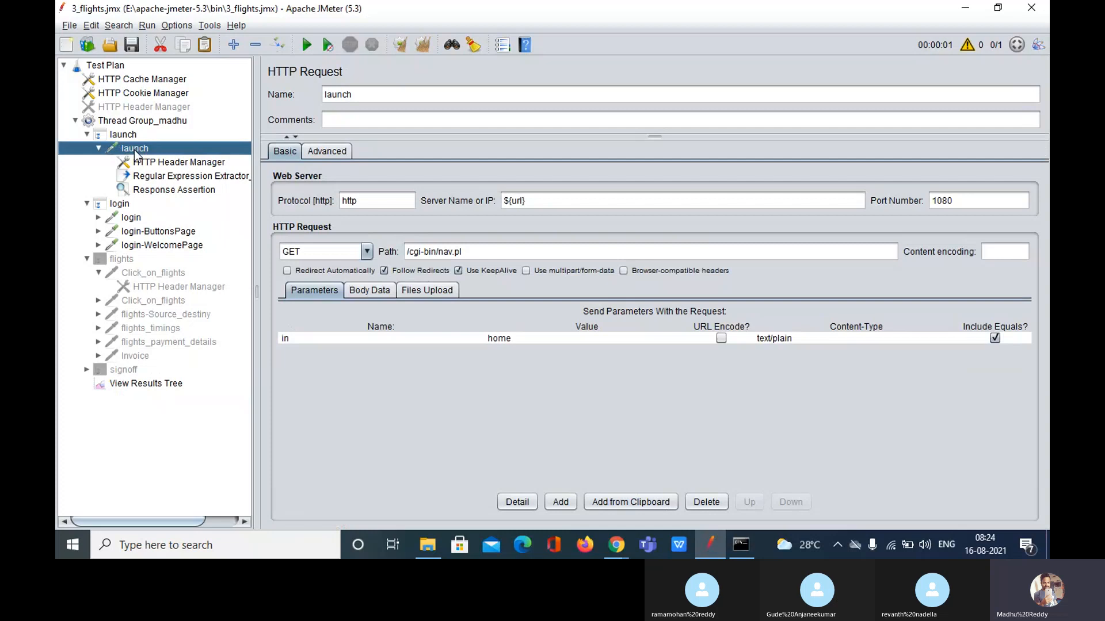
right_click(136, 153)
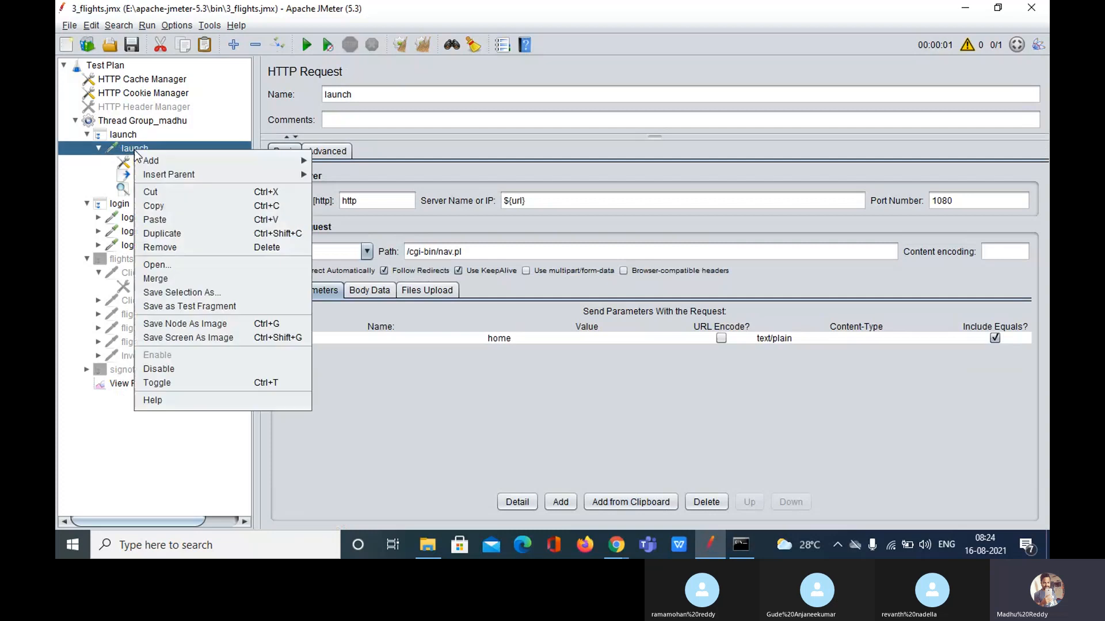
mouse_move(216, 158)
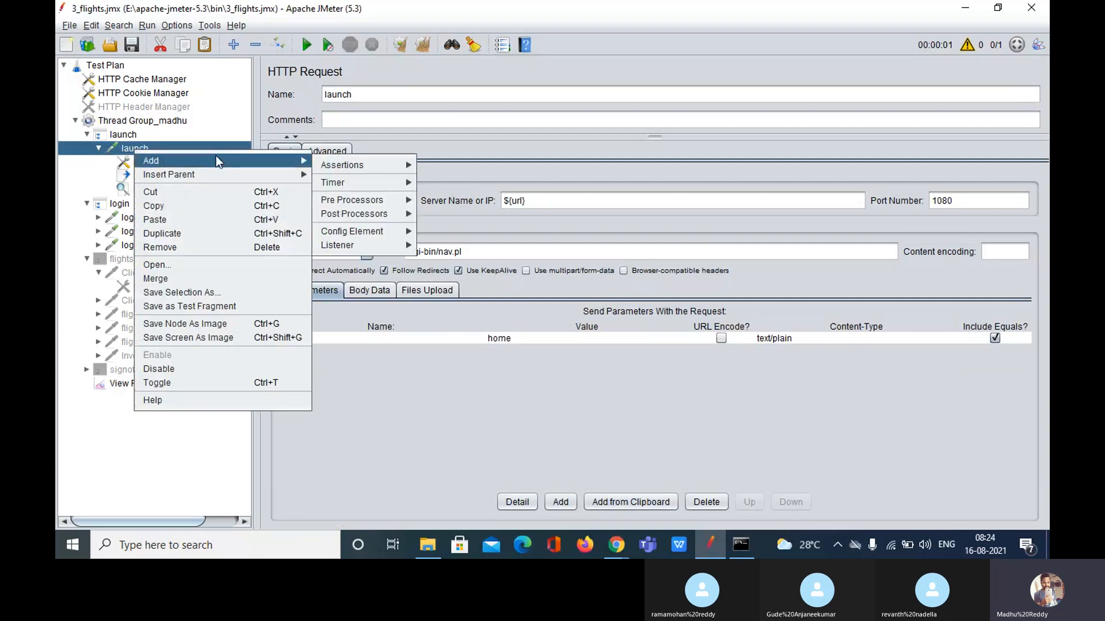
mouse_move(372, 169)
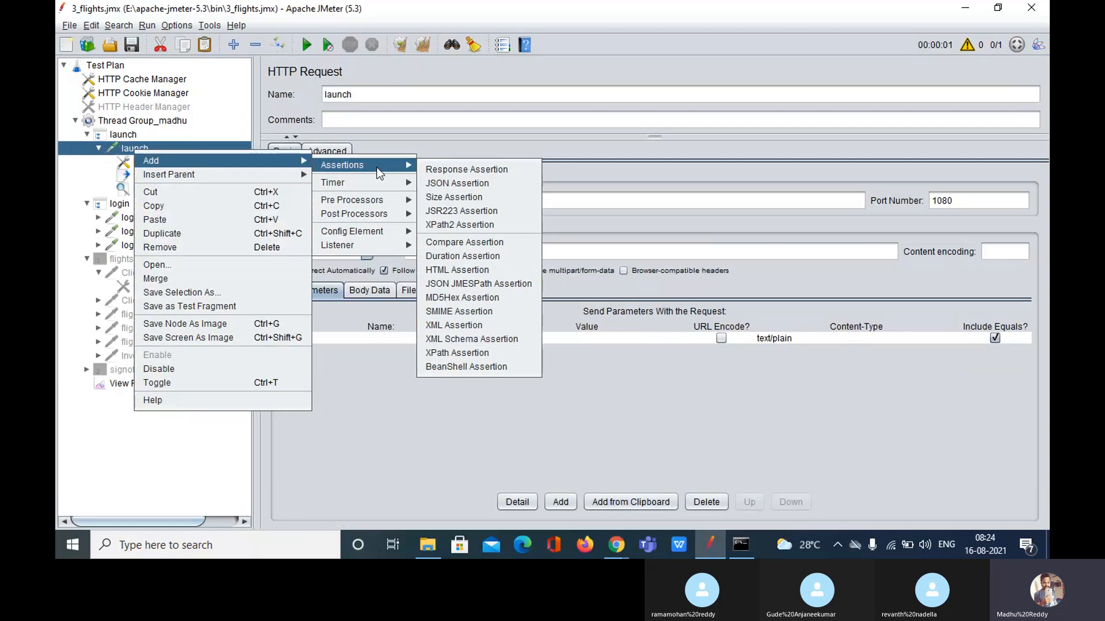
left_click(482, 174)
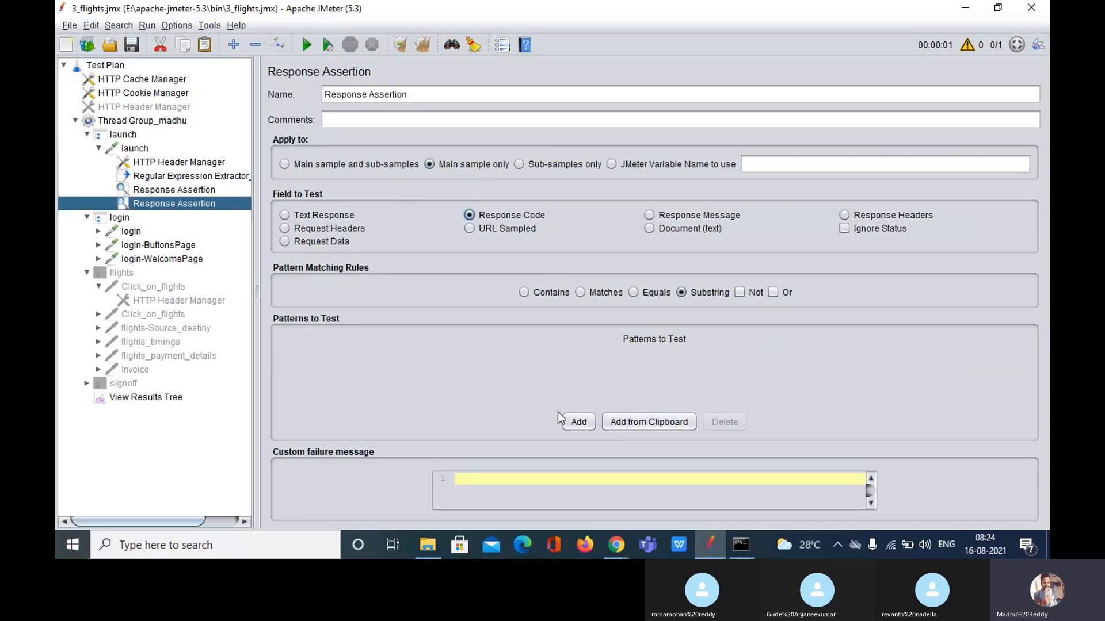
- Add a test pattern of 100 to the response code assertion
left_click(579, 423)
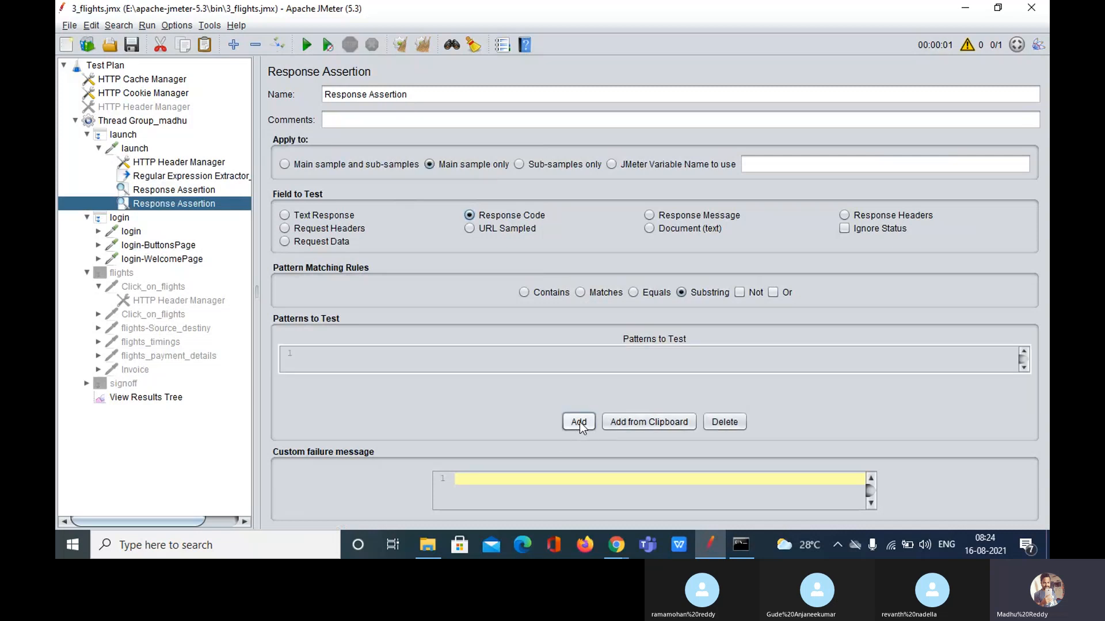
double_click(342, 359)
type("1")
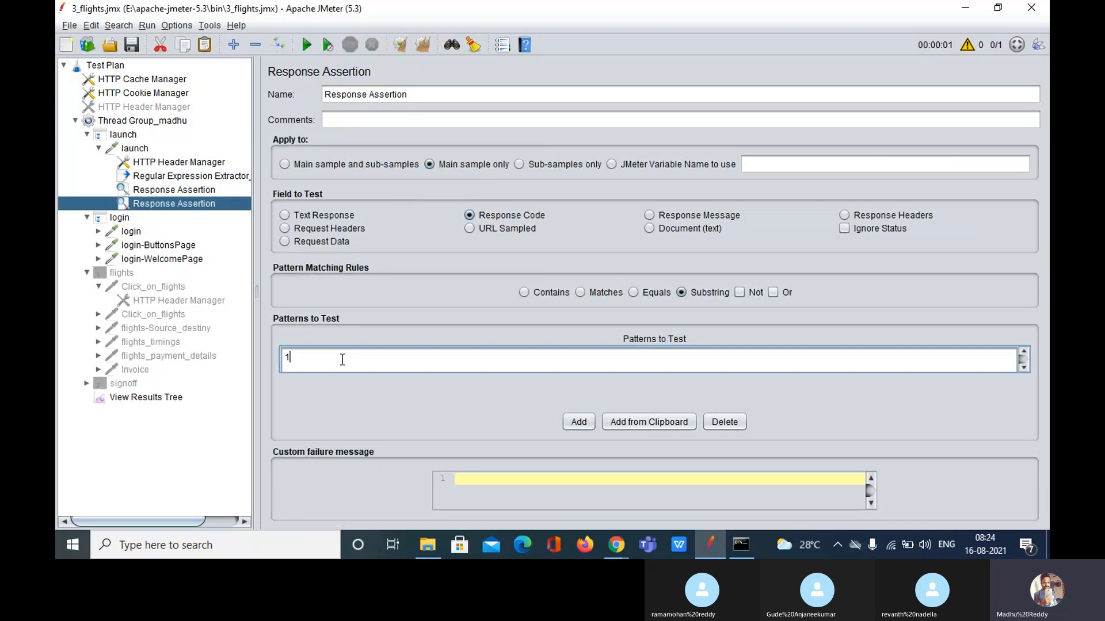
type("00")
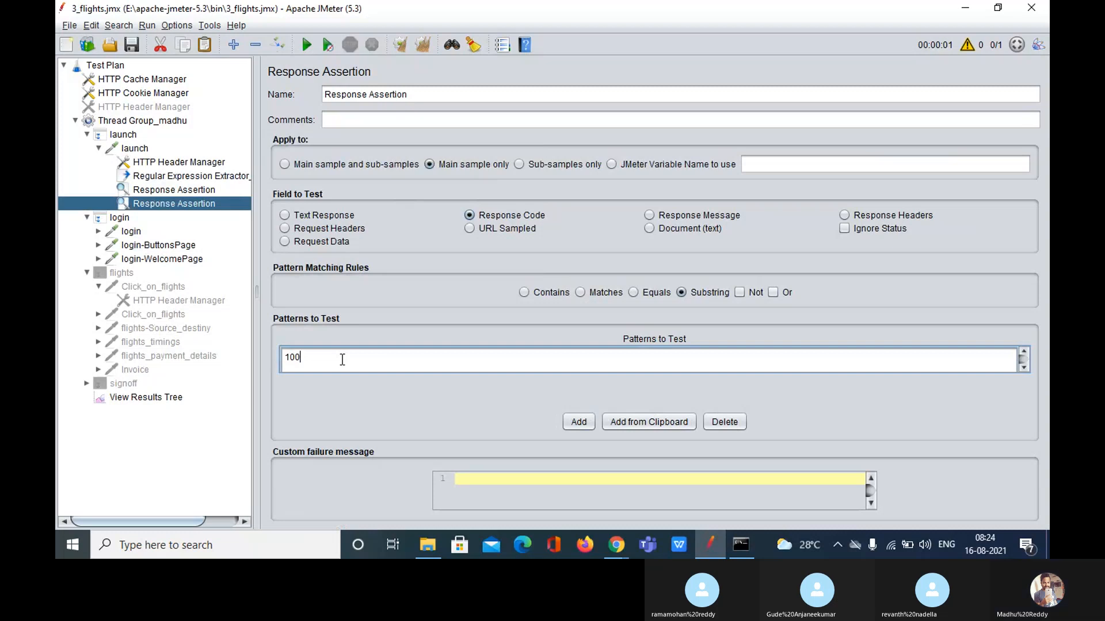
- Clear all recorded results in View Results Tree and rerun the test plan
left_click(184, 397)
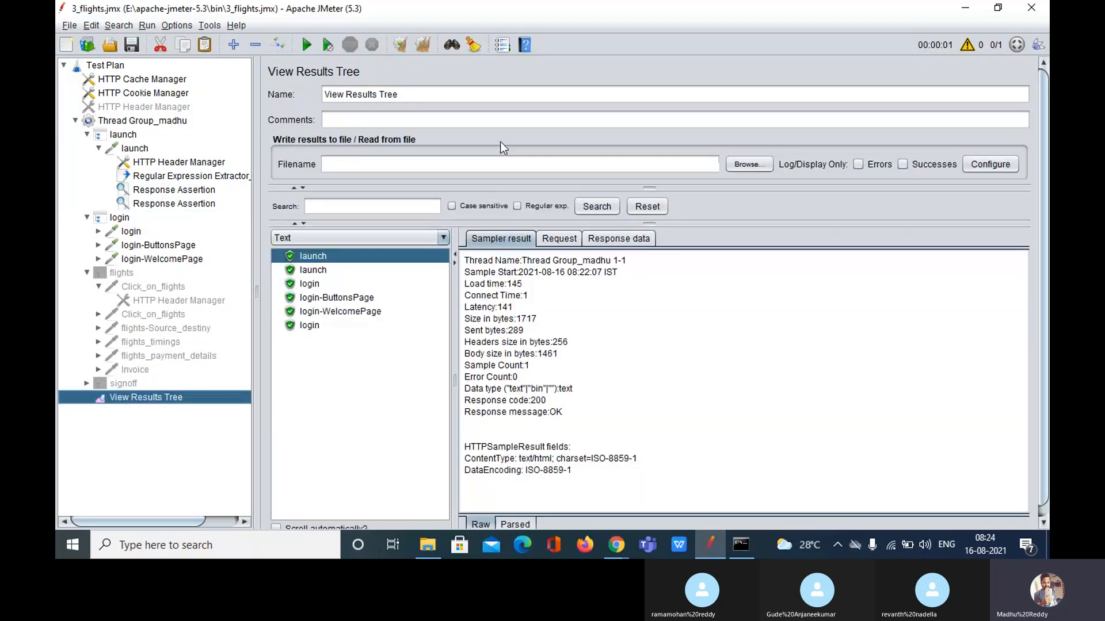
left_click(423, 44)
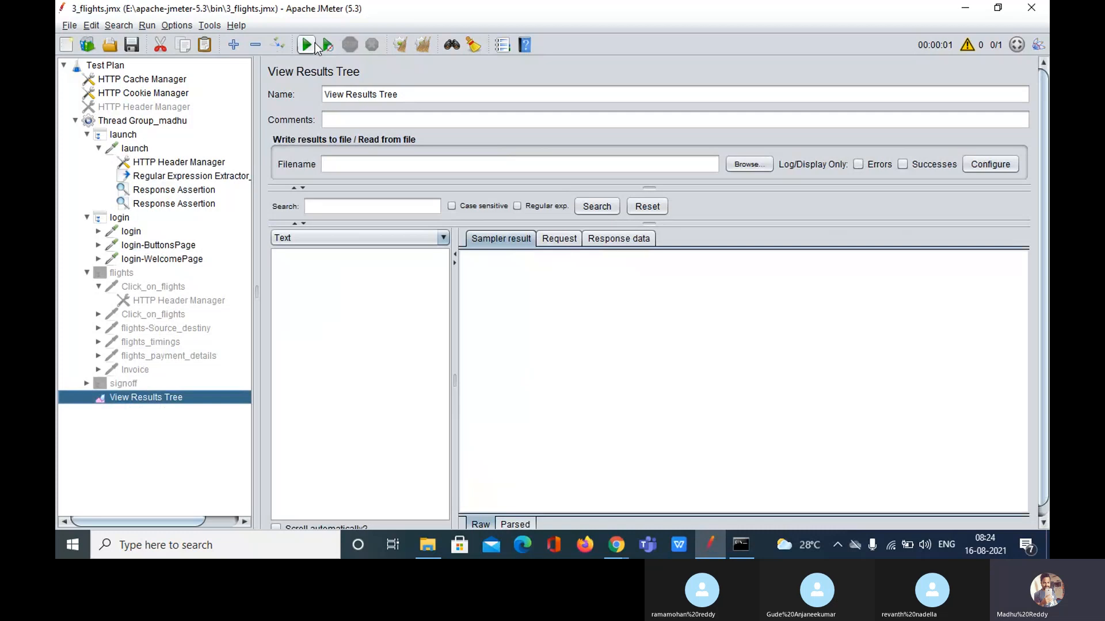
left_click(316, 42)
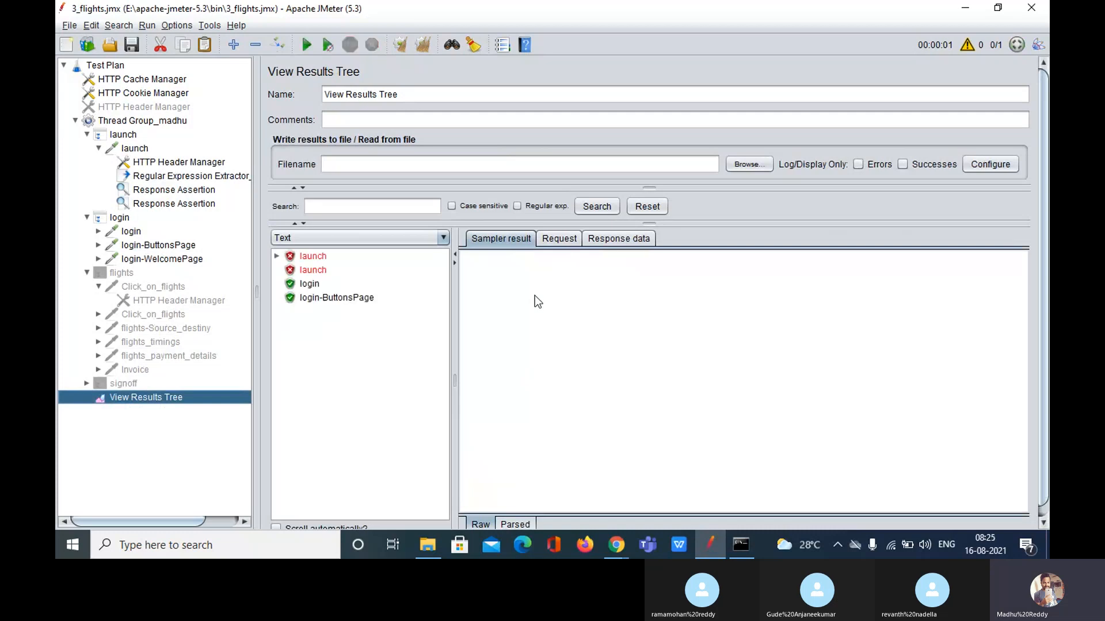
- Examine the Response Assertion's failure message and expected code under the first launch sample
double_click(315, 256)
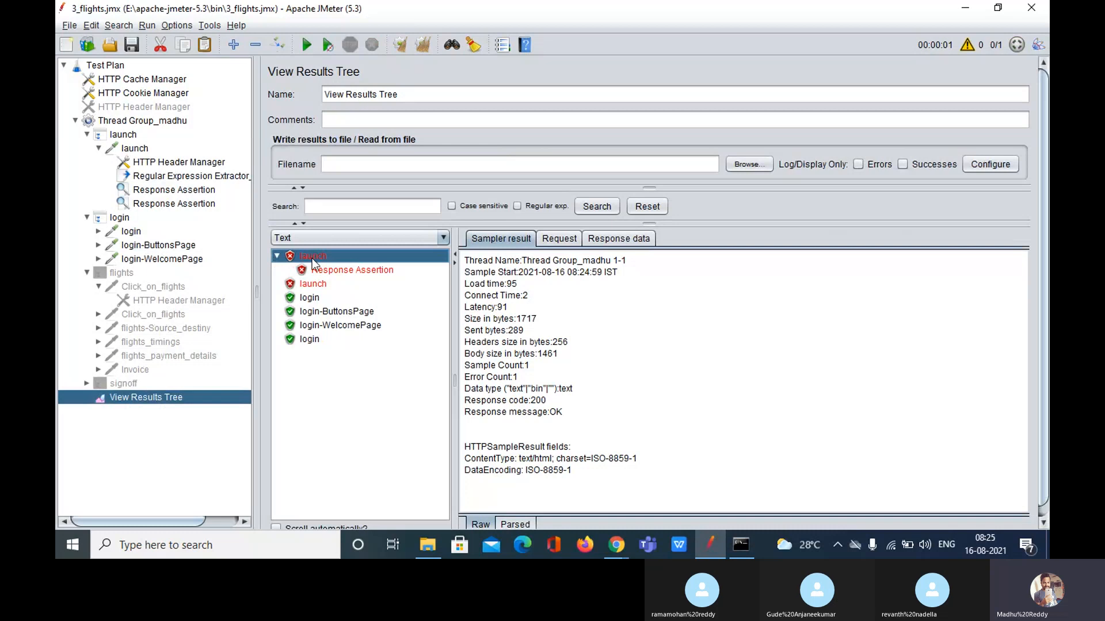
left_click(343, 269)
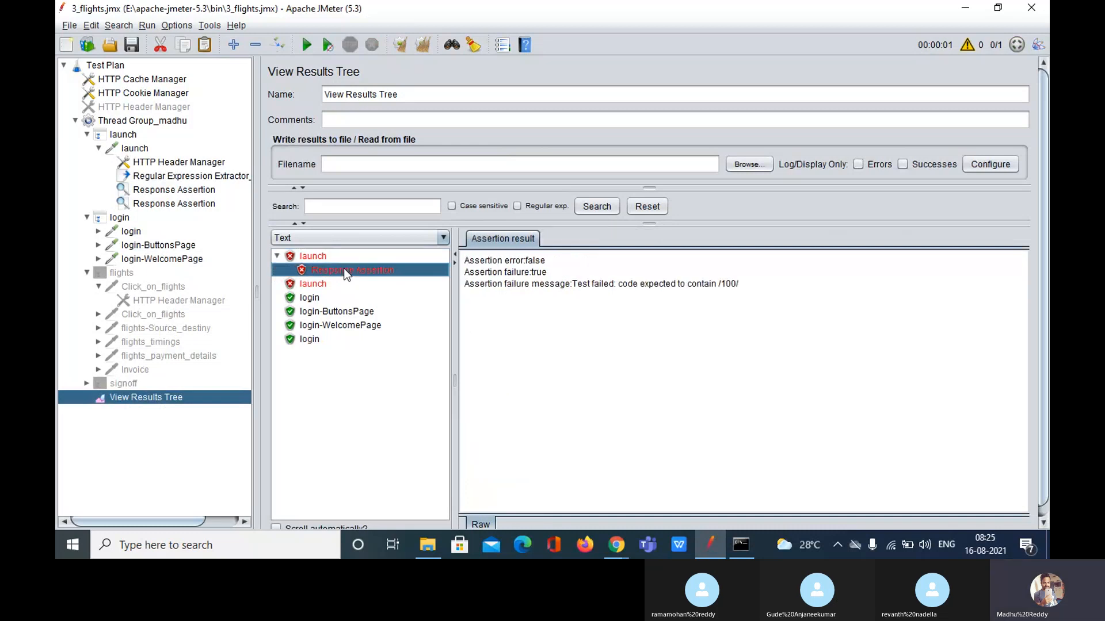
triple_click(478, 285)
left_click(570, 288)
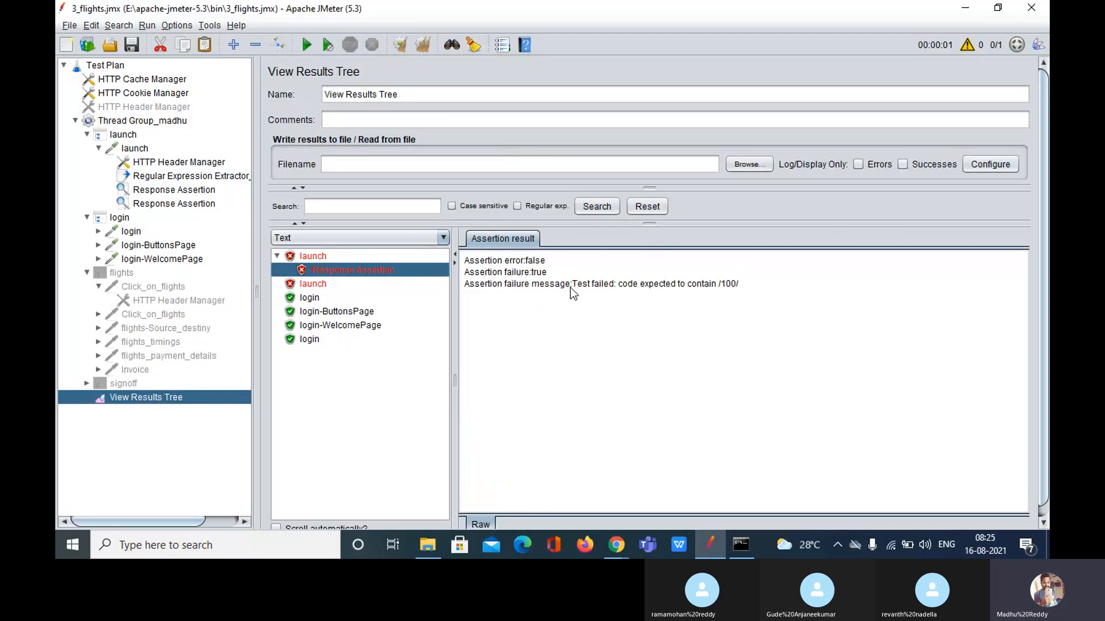
left_click_drag(572, 284, 731, 291)
left_click(621, 289)
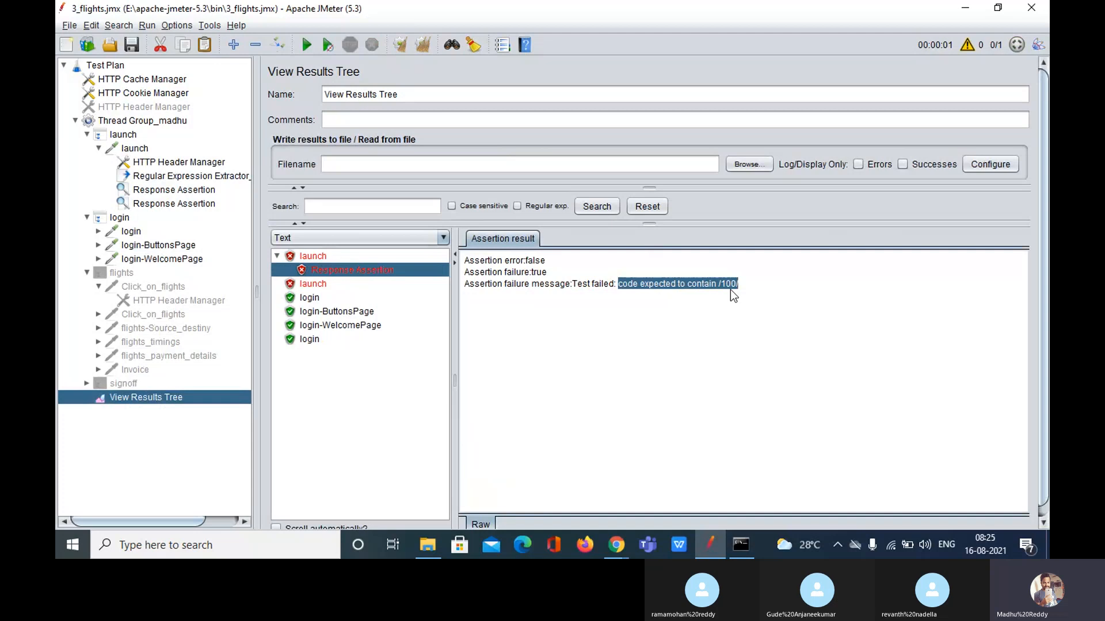
mouse_move(619, 555)
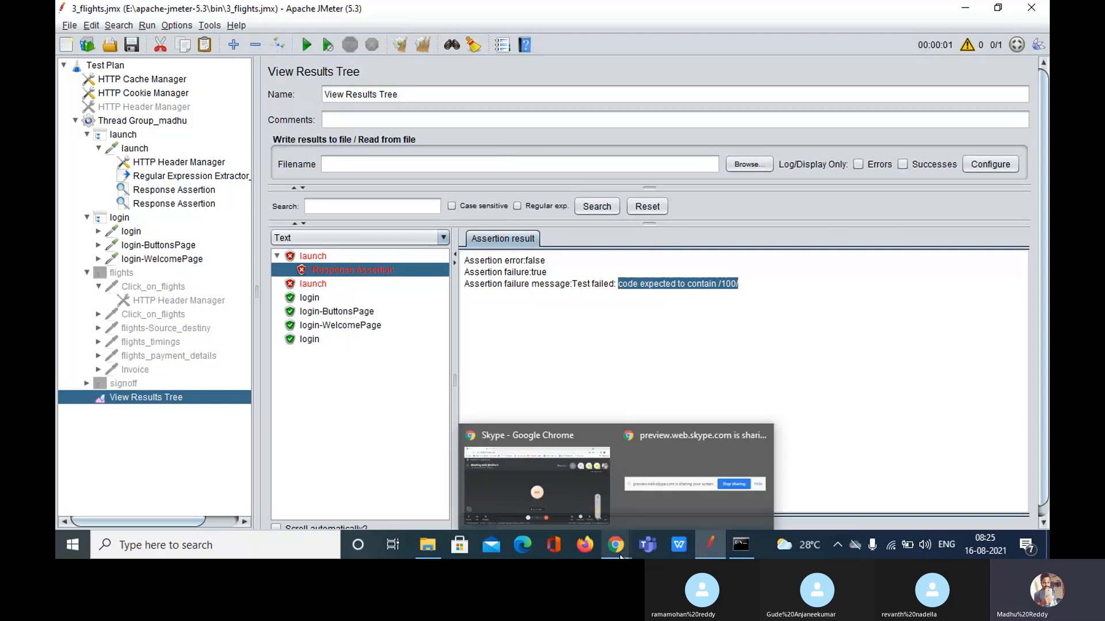
left_click(537, 484)
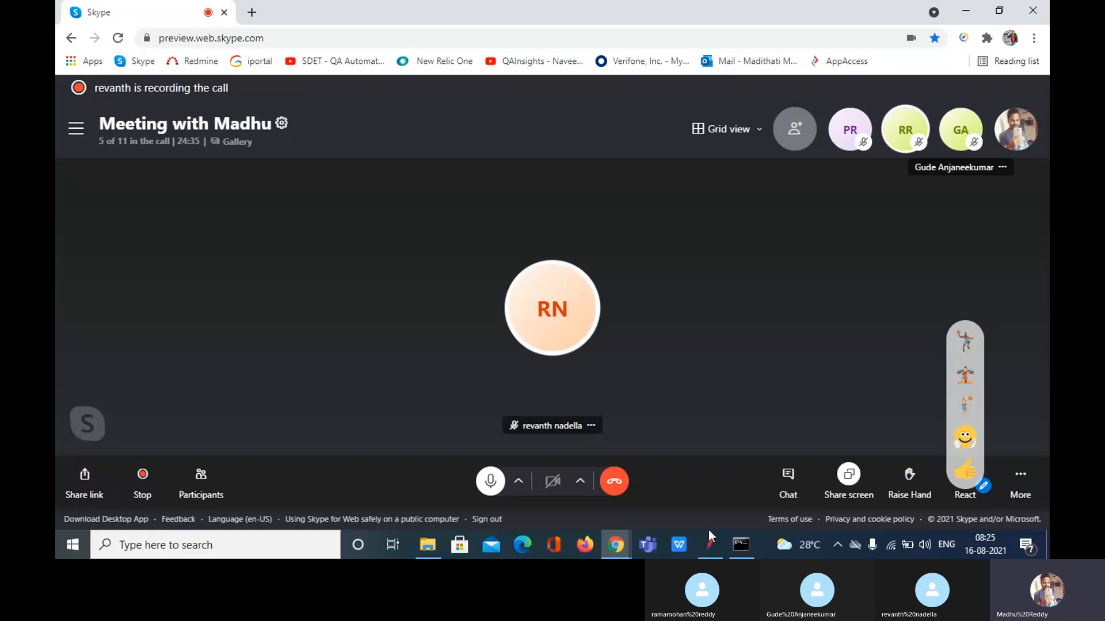
left_click(709, 545)
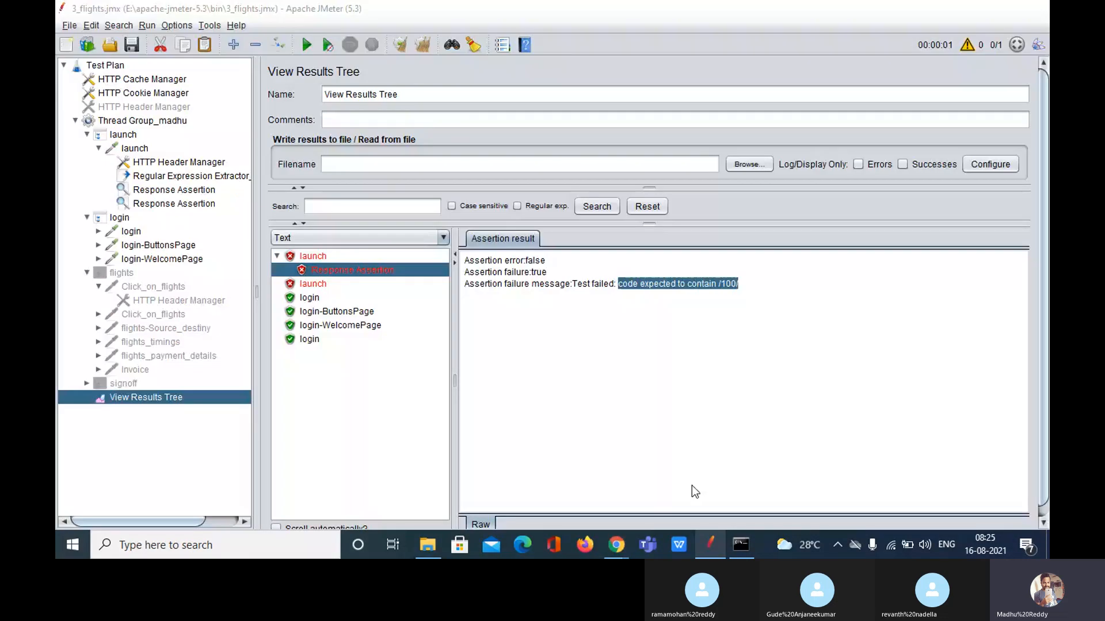
- Replace the response code assertion's test pattern with 200
left_click(174, 204)
left_click(373, 362)
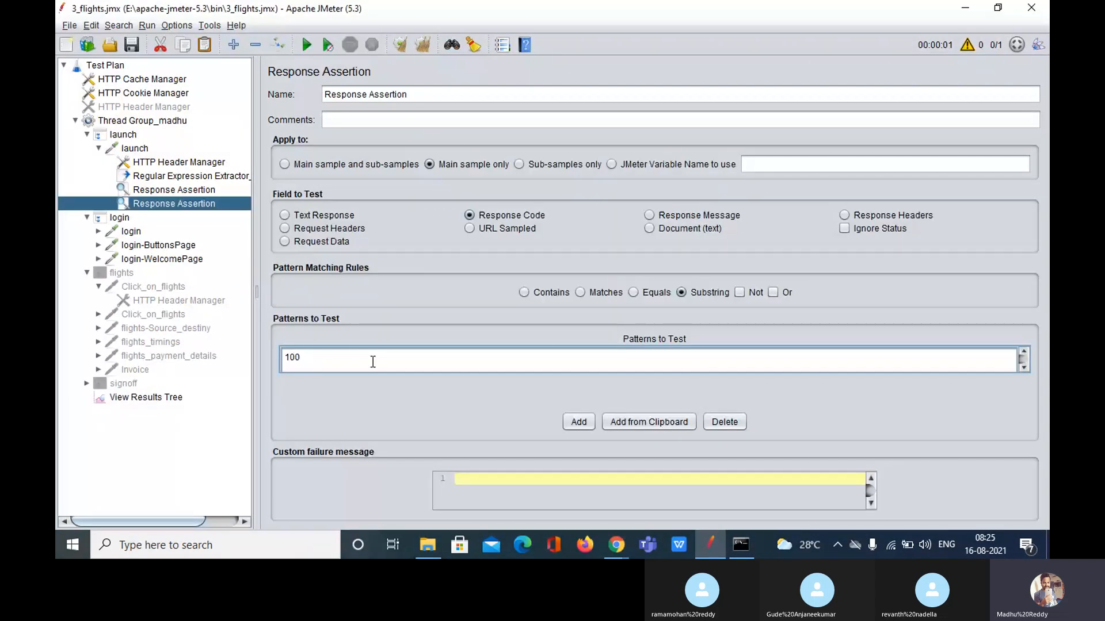
key("BackSpace")
key("BackSpace")
key("BackSpace")
type("200")
- Run the test plan and compare the first launch sample's response code with the pattern in the second Response Assertion
left_click(146, 397)
left_click(307, 46)
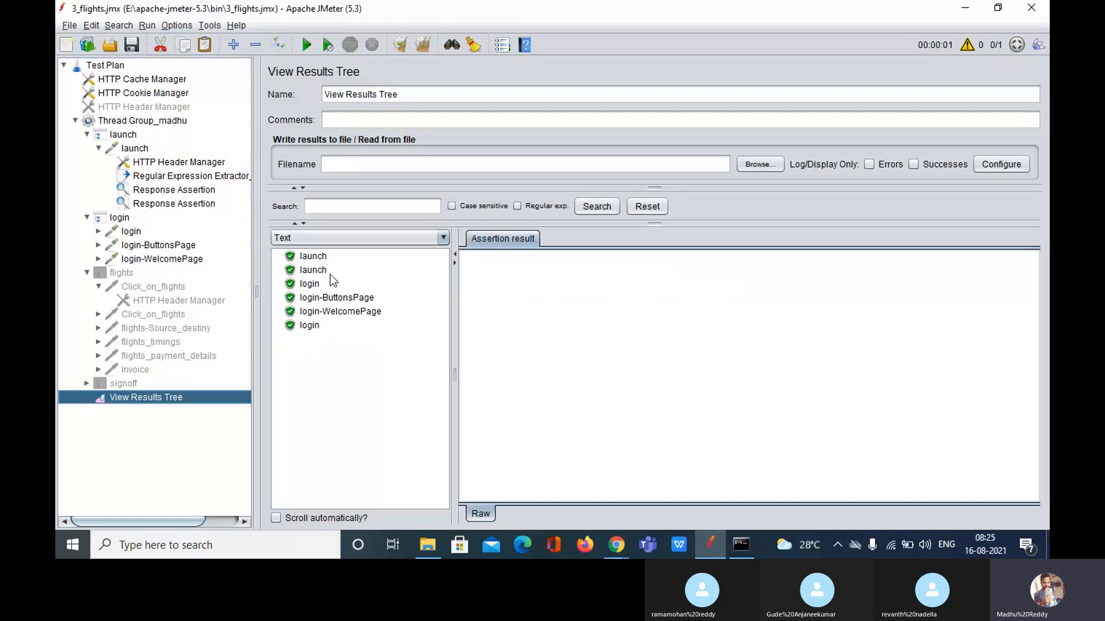
left_click(320, 259)
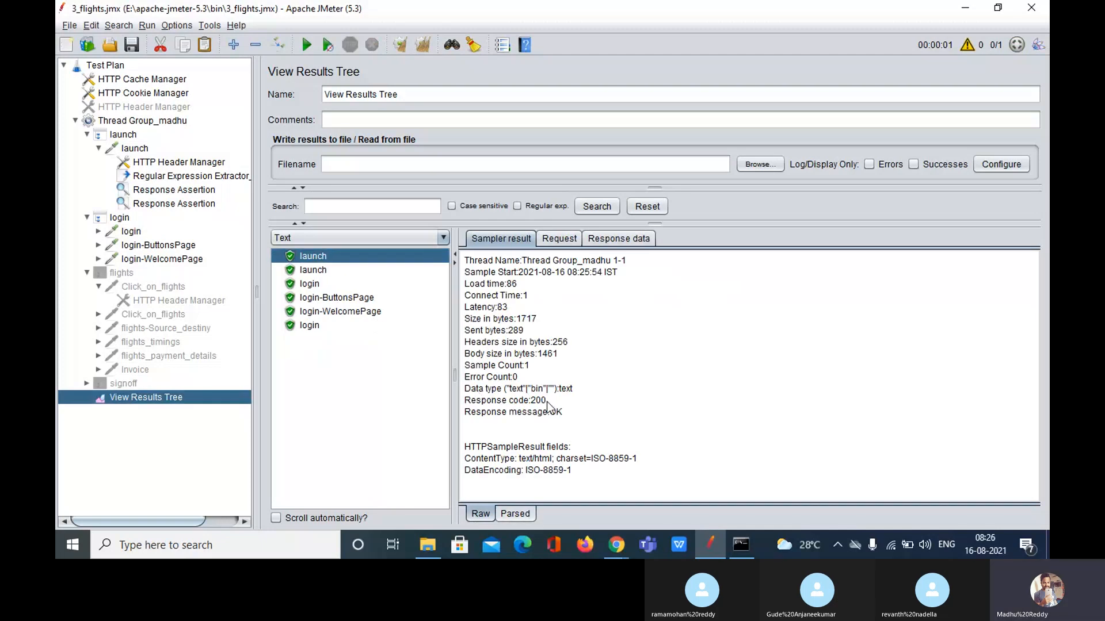
left_click_drag(547, 401, 531, 401)
left_click(189, 203)
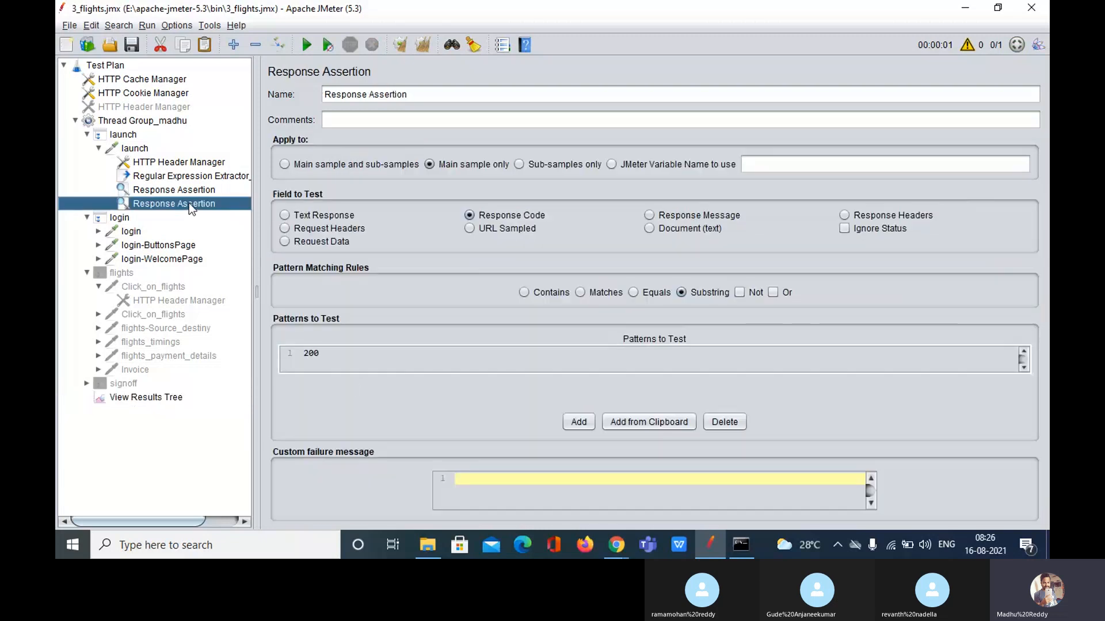
- Check the 200 pattern in the second Response Assertion against the launch sample in View Results Tree
double_click(348, 357)
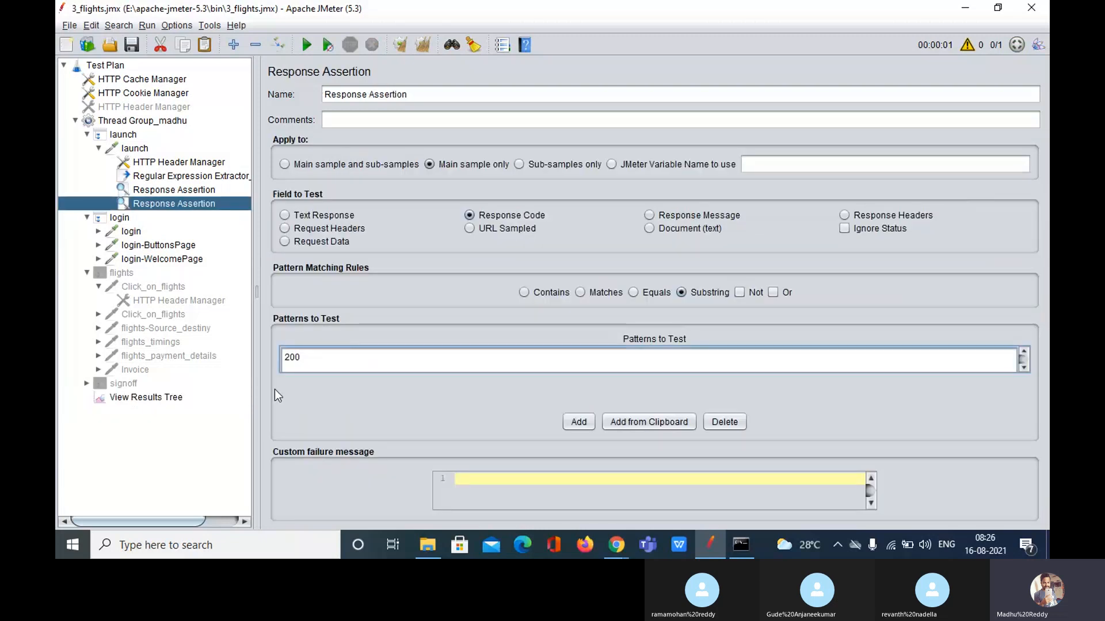
left_click(185, 434)
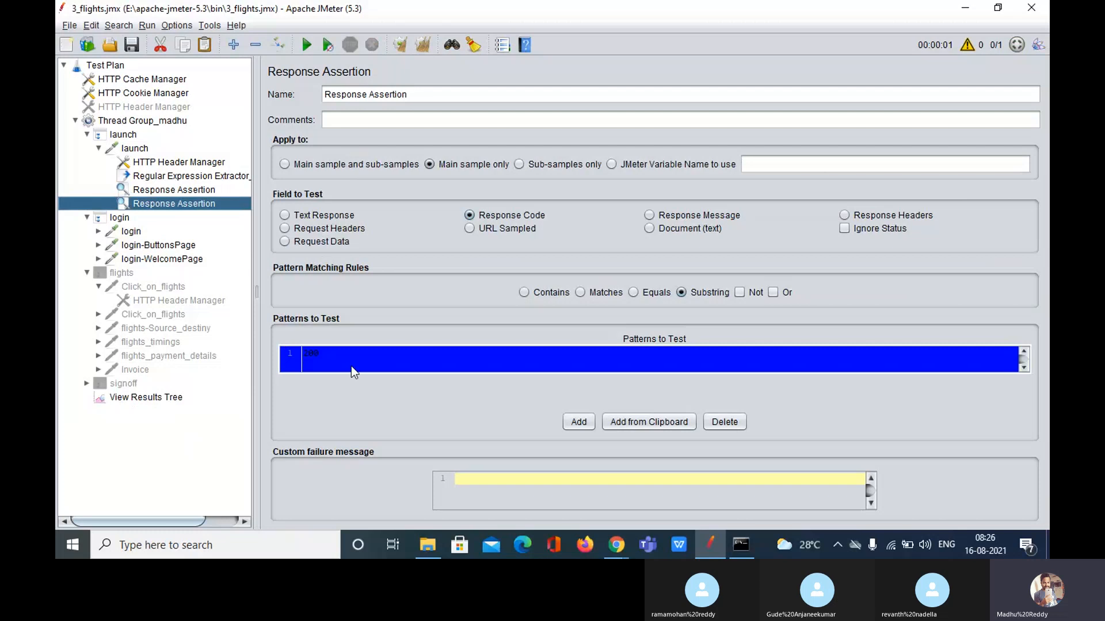
left_click(151, 397)
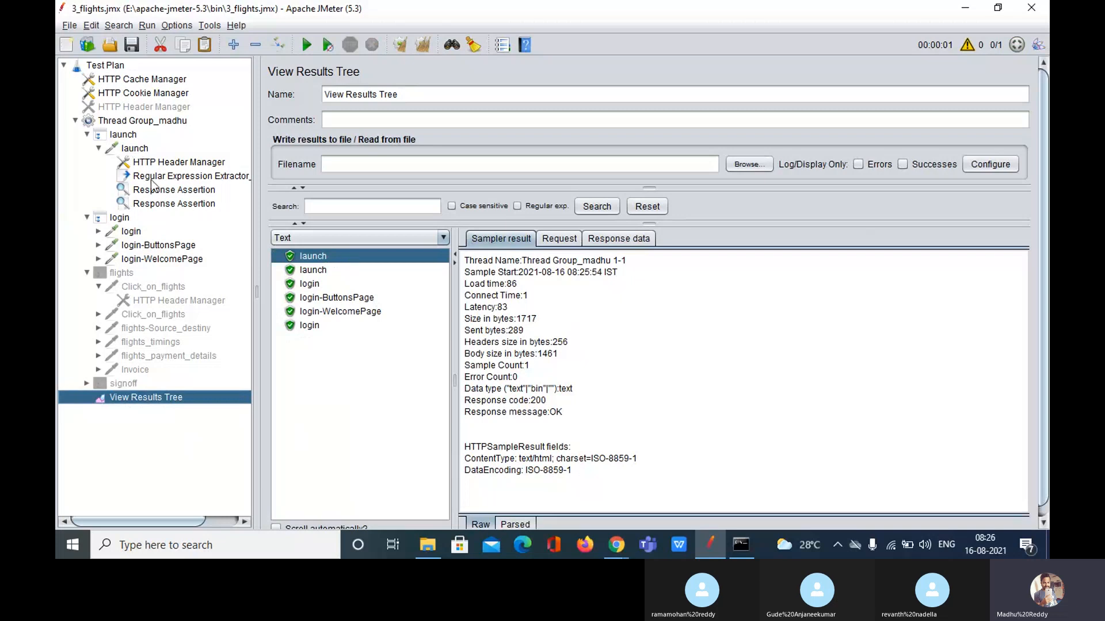
- Add a third Response Assertion to the launch request and set its field to test to Response Message
right_click(141, 152)
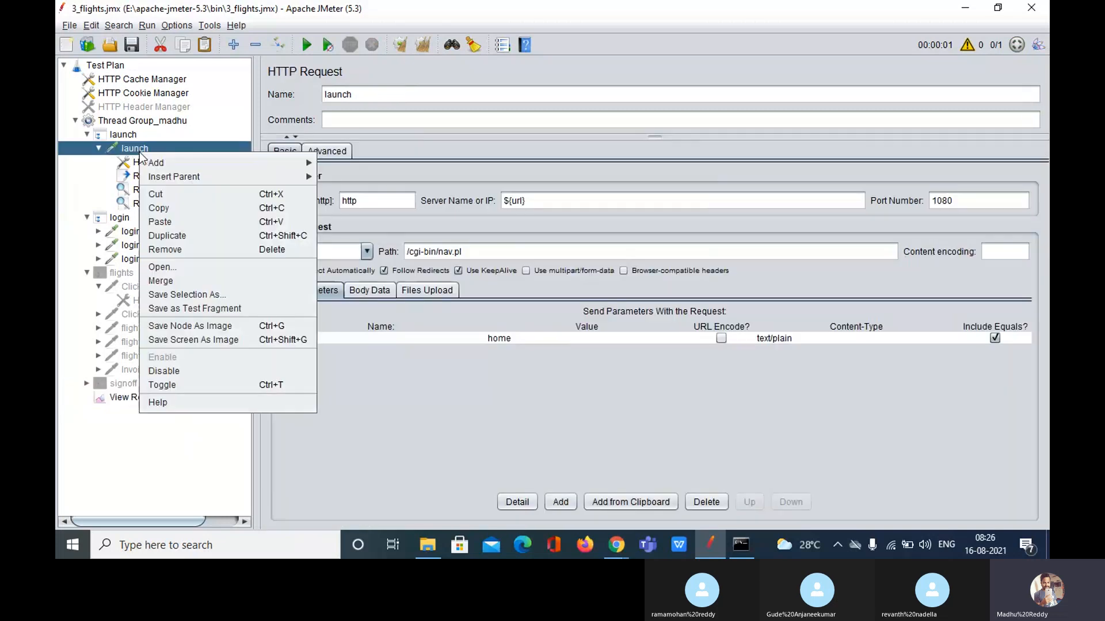
mouse_move(230, 163)
mouse_move(346, 168)
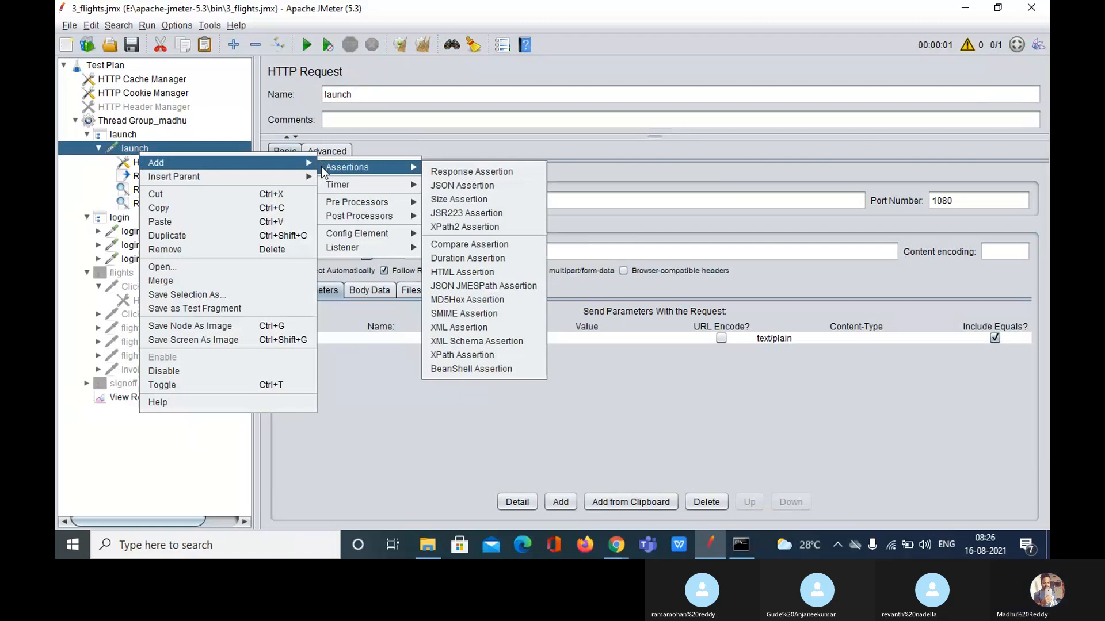
left_click(468, 172)
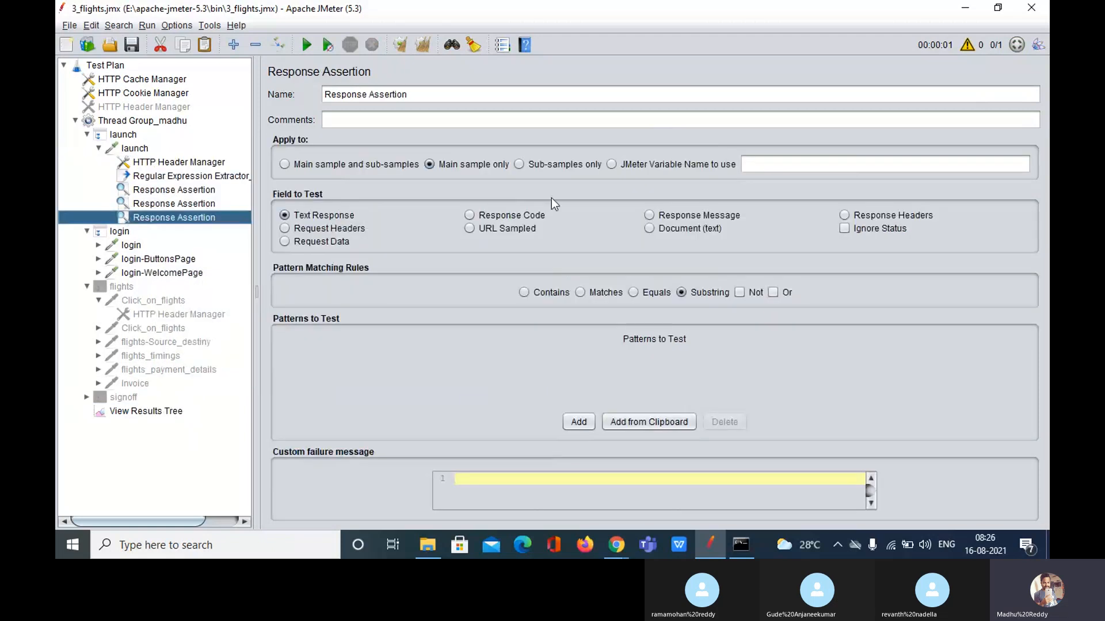
left_click(650, 216)
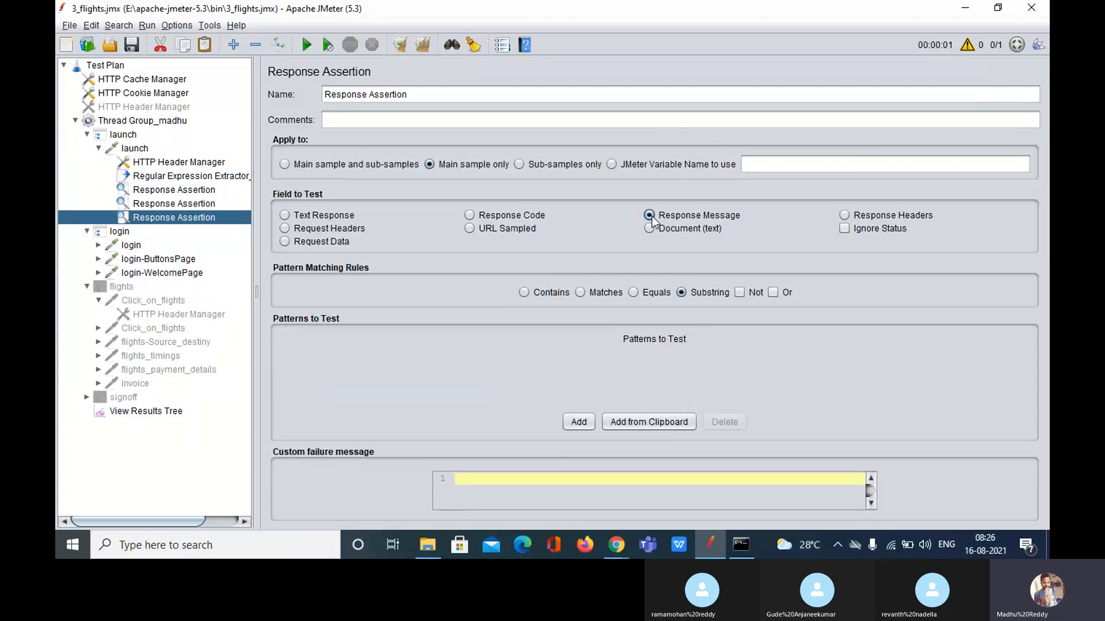
left_click(298, 222)
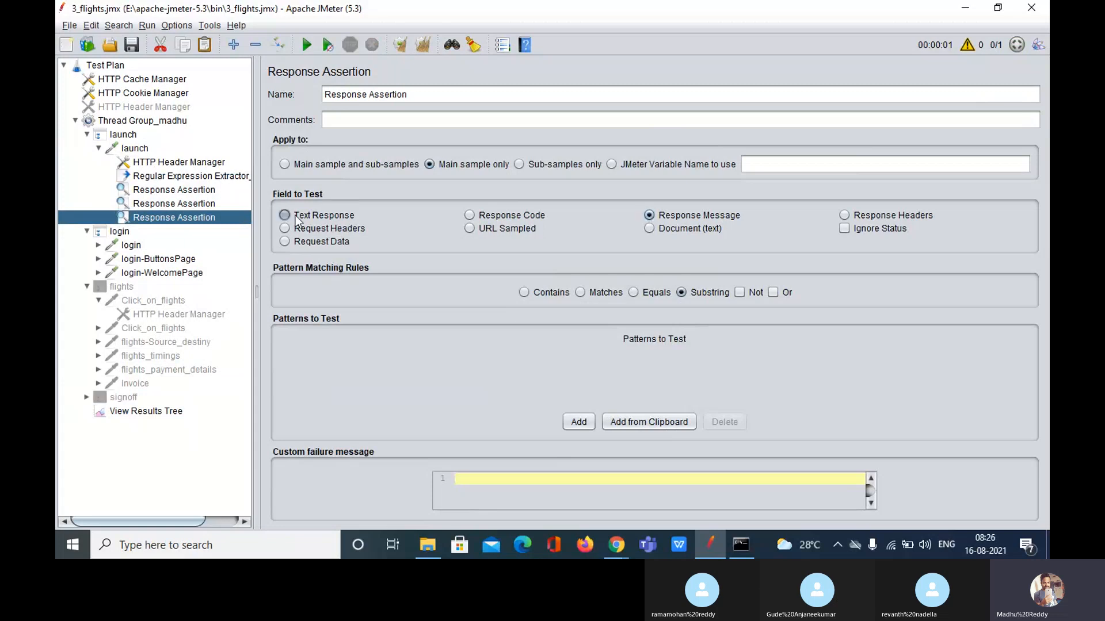
left_click(649, 216)
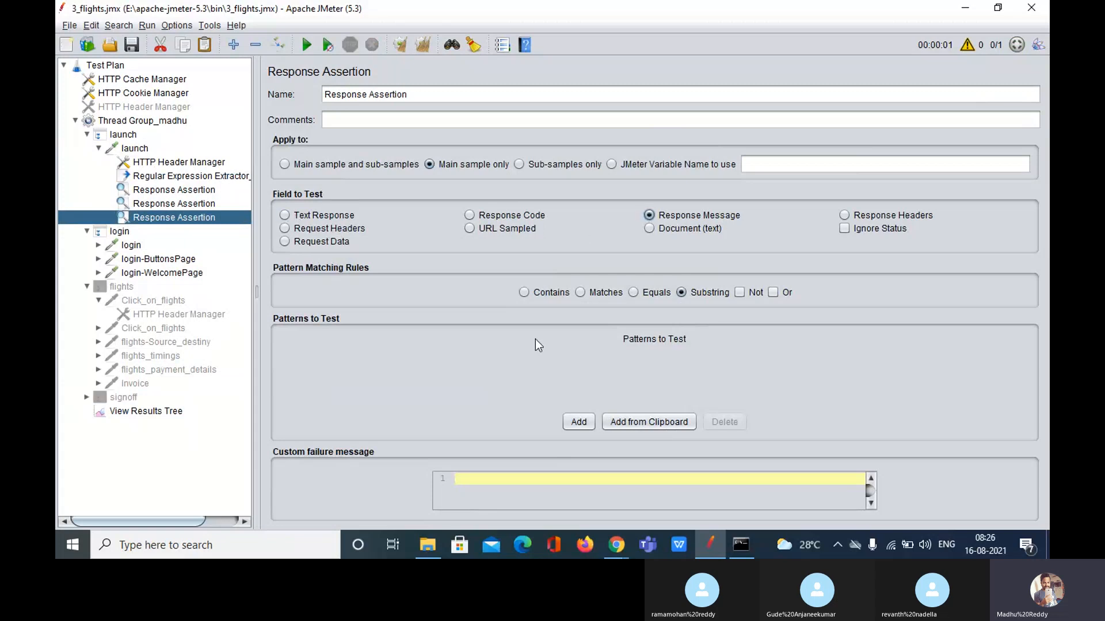
- Add the test pattern Username to the third Response Assertion
left_click(585, 424)
left_click(371, 360)
left_click(368, 360)
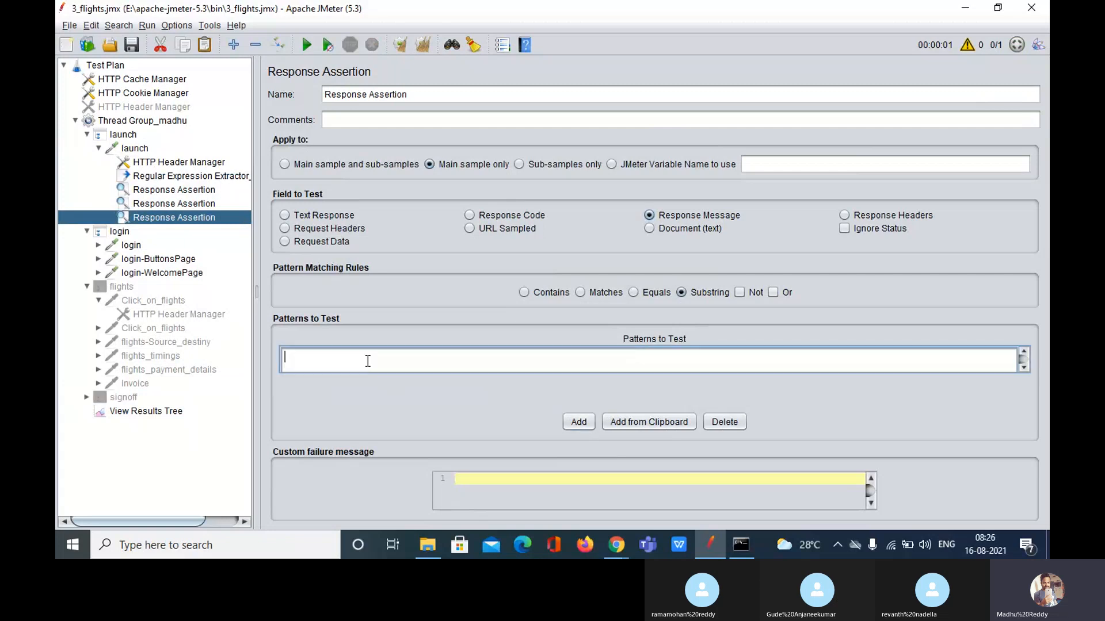
type("Username")
- Set the third Response Assertion's field to test to Response Headers
left_click(896, 215)
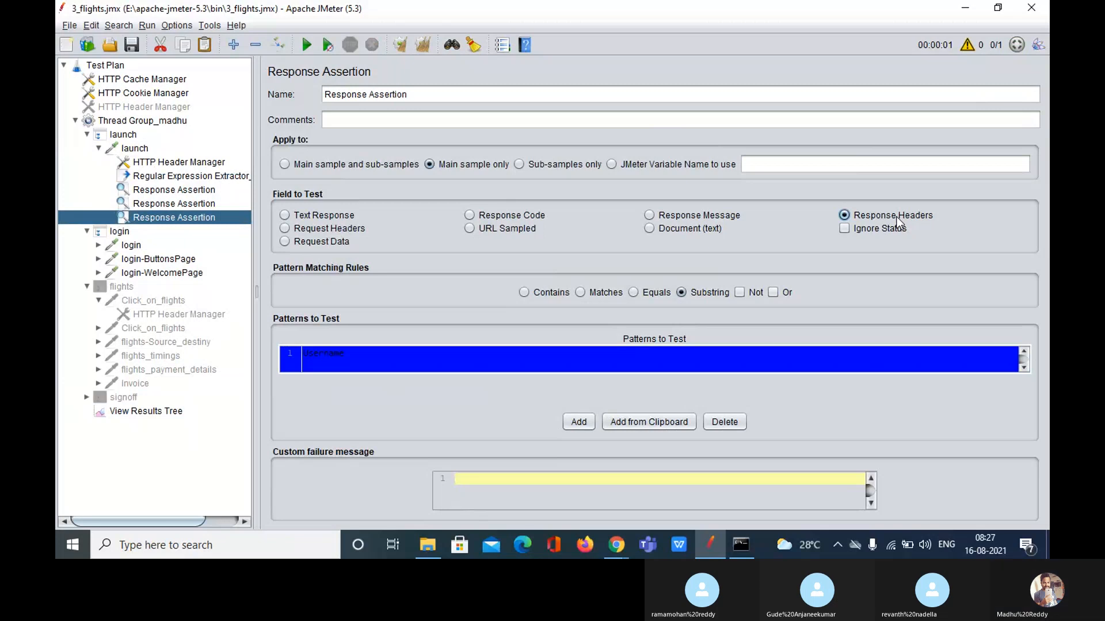
left_click(346, 227)
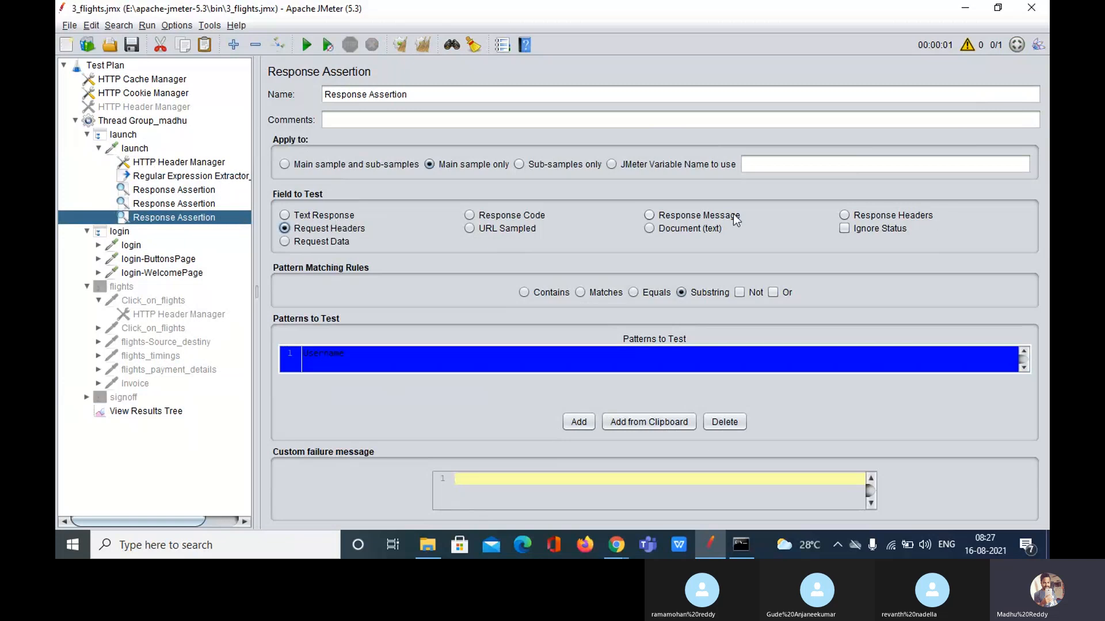
left_click(301, 218)
left_click(519, 216)
left_click(922, 217)
double_click(354, 358)
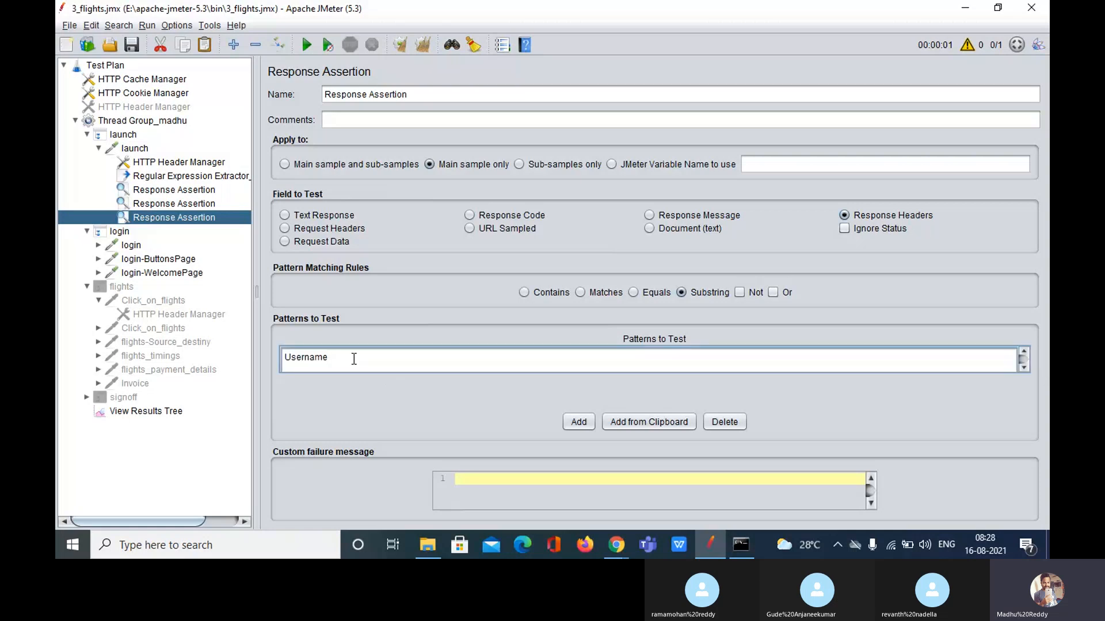
- Clear all recorded results in View Results Tree and run the test plan again
left_click(164, 410)
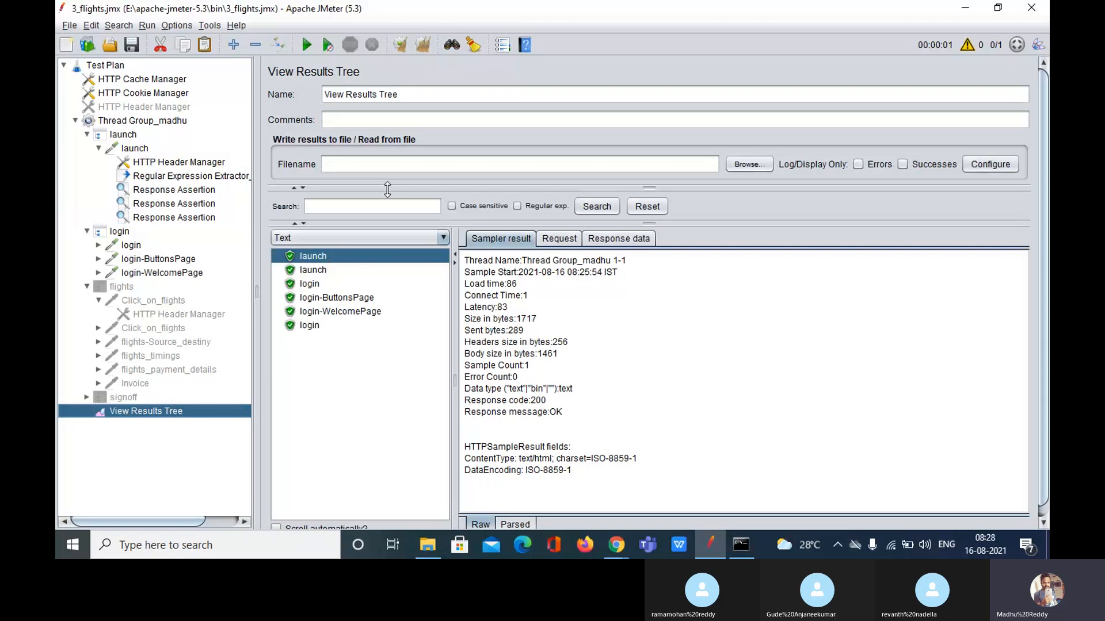
left_click(424, 44)
key("ctrl+r")
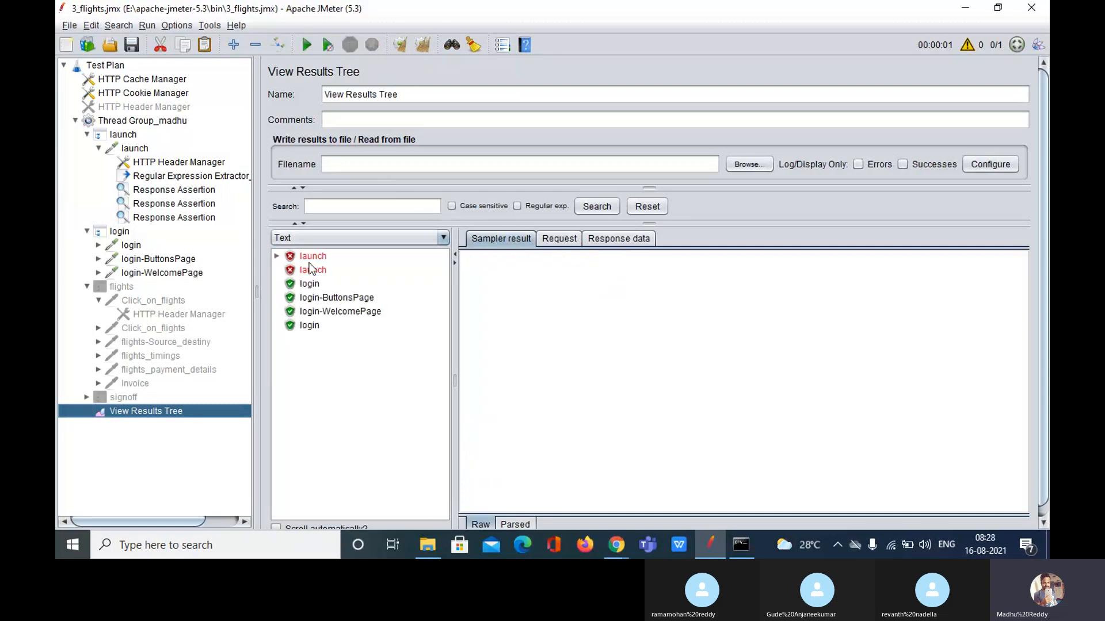
- Examine the Response Assertion result and its failure message under the first launch sample
left_click(312, 258)
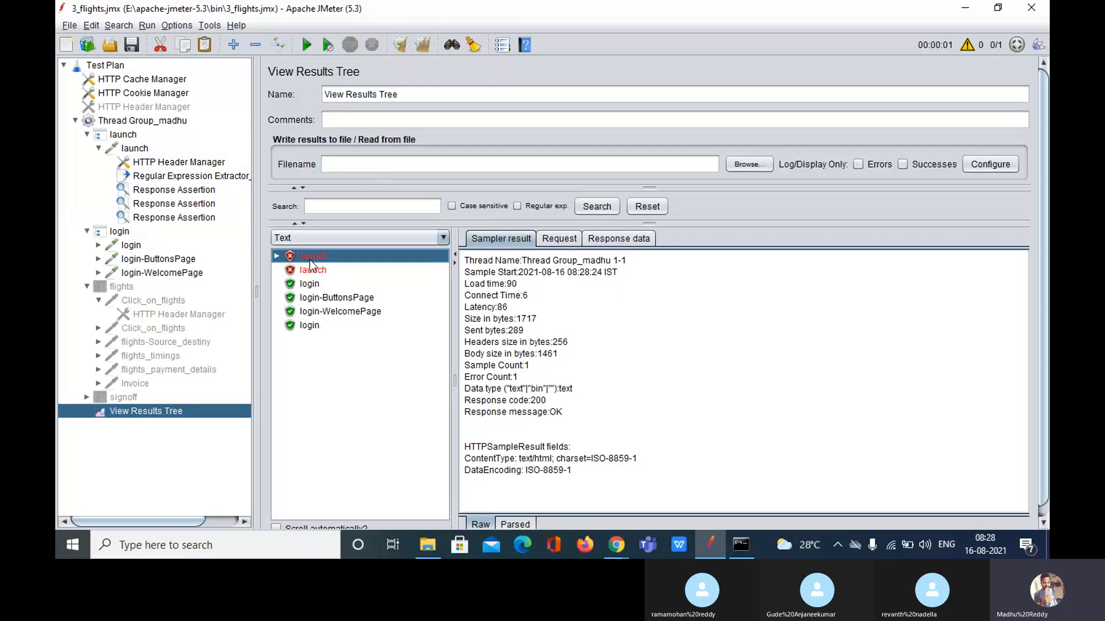
double_click(311, 260)
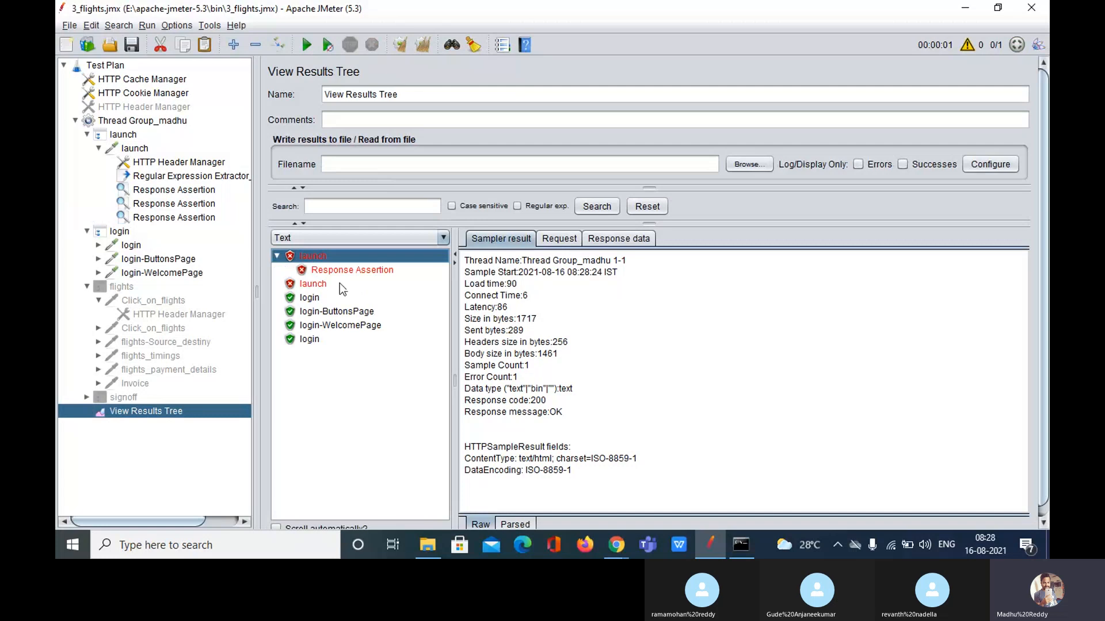
left_click(347, 271)
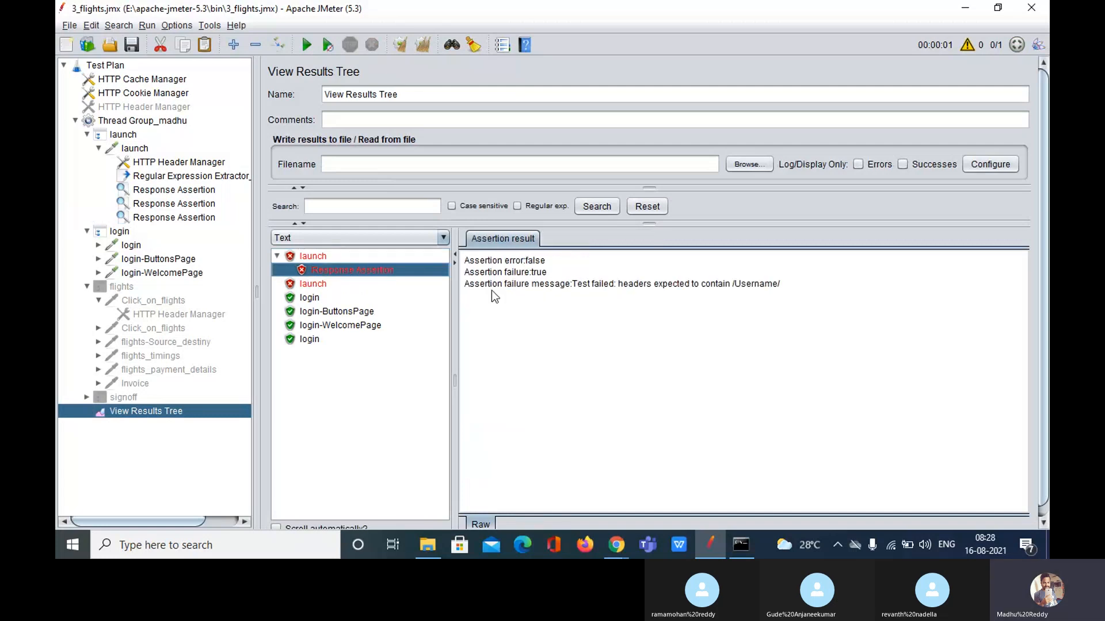
mouse_move(619, 284)
left_mouse_down()
mouse_move(700, 293)
mouse_move(789, 283)
mouse_move(615, 278)
mouse_move(623, 286)
left_mouse_up()
left_click(789, 282)
left_click(617, 285)
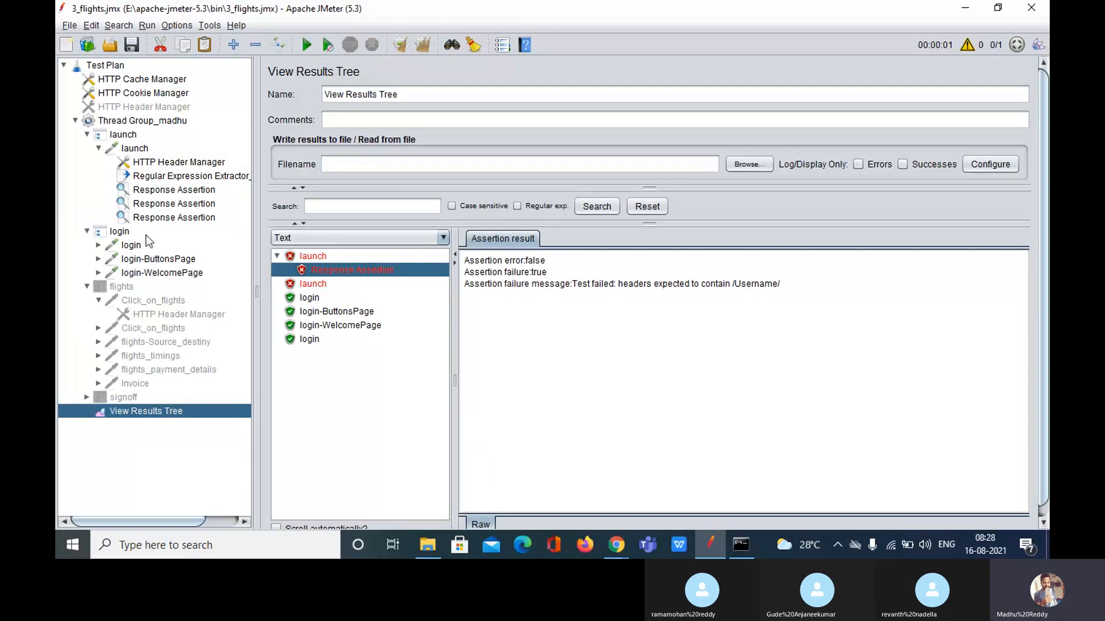
- Examine the first launch sample's response headers and compare them with the third Response Assertion's settings
left_click(311, 256)
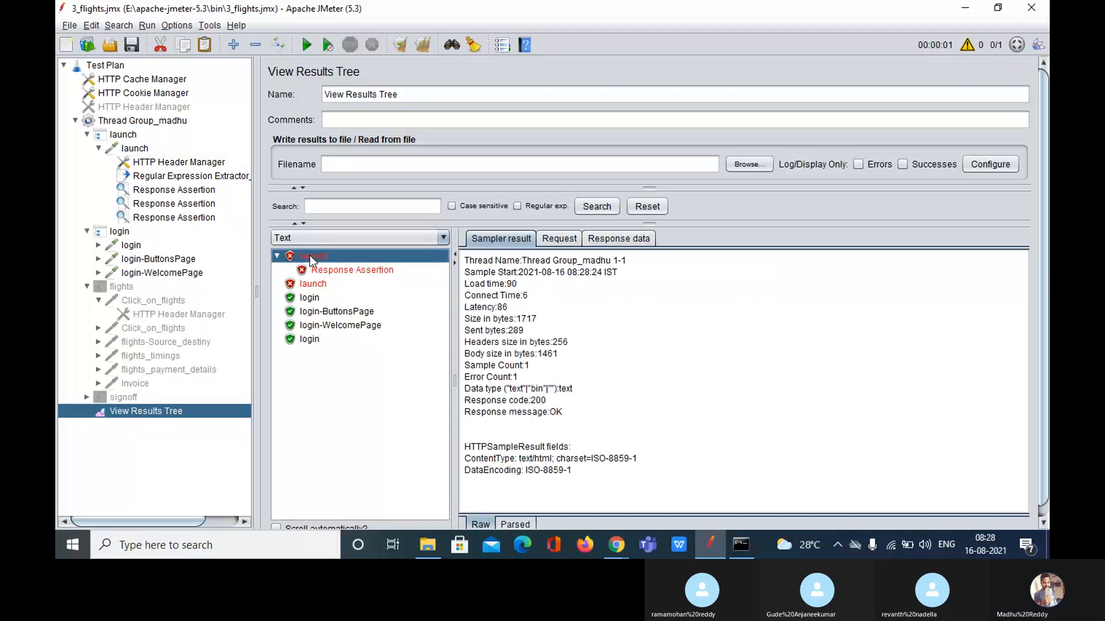
left_click(567, 240)
left_click(180, 218)
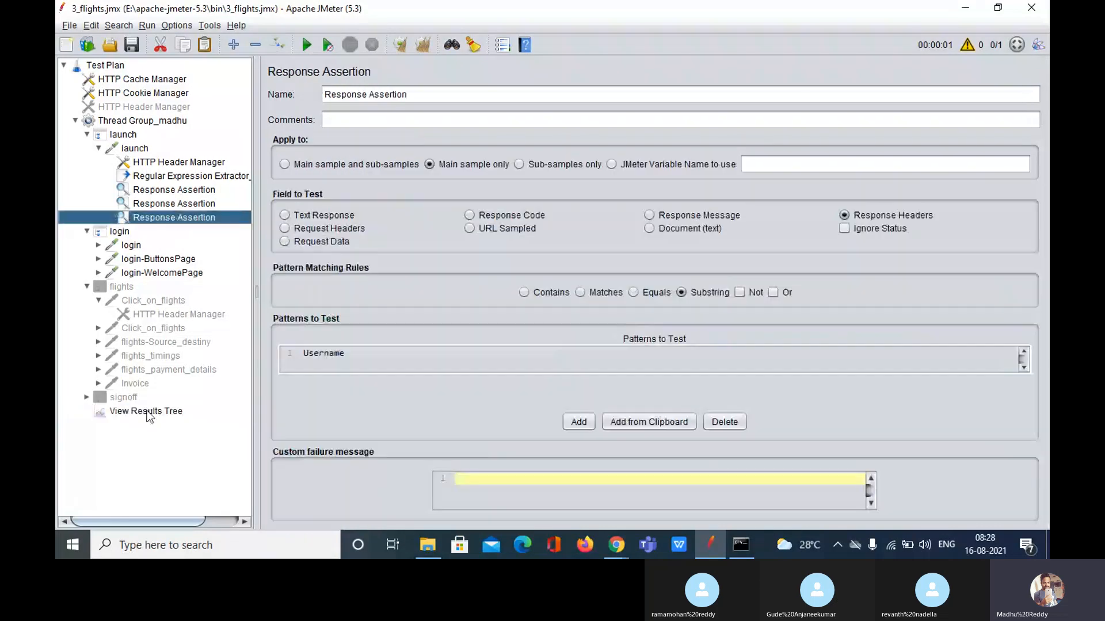
left_click(148, 412)
left_click(645, 239)
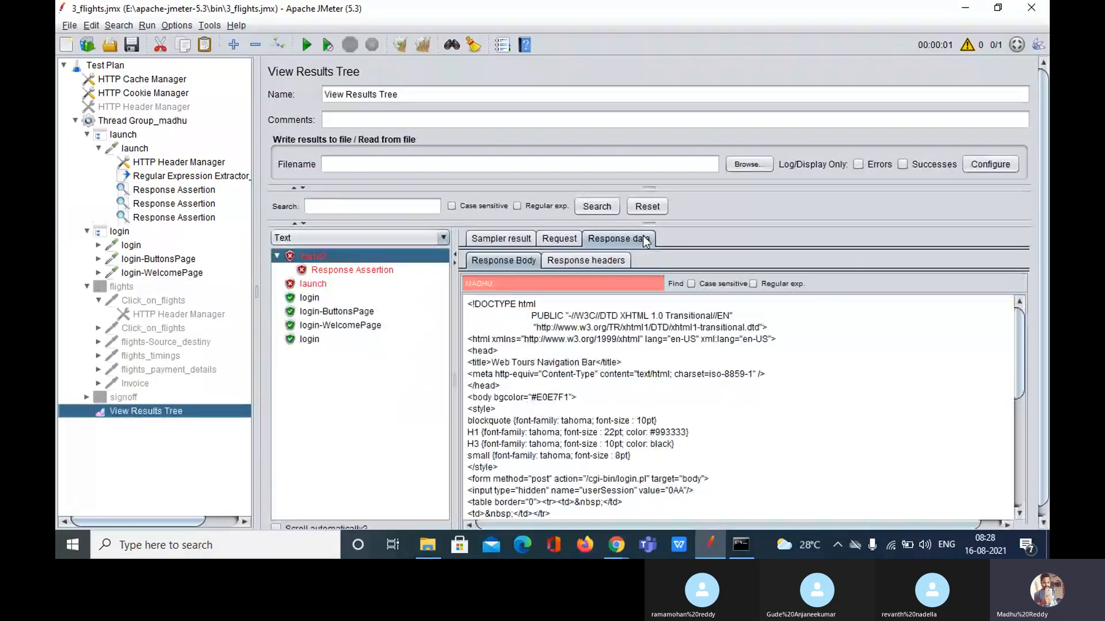
left_click(585, 261)
left_click(710, 385)
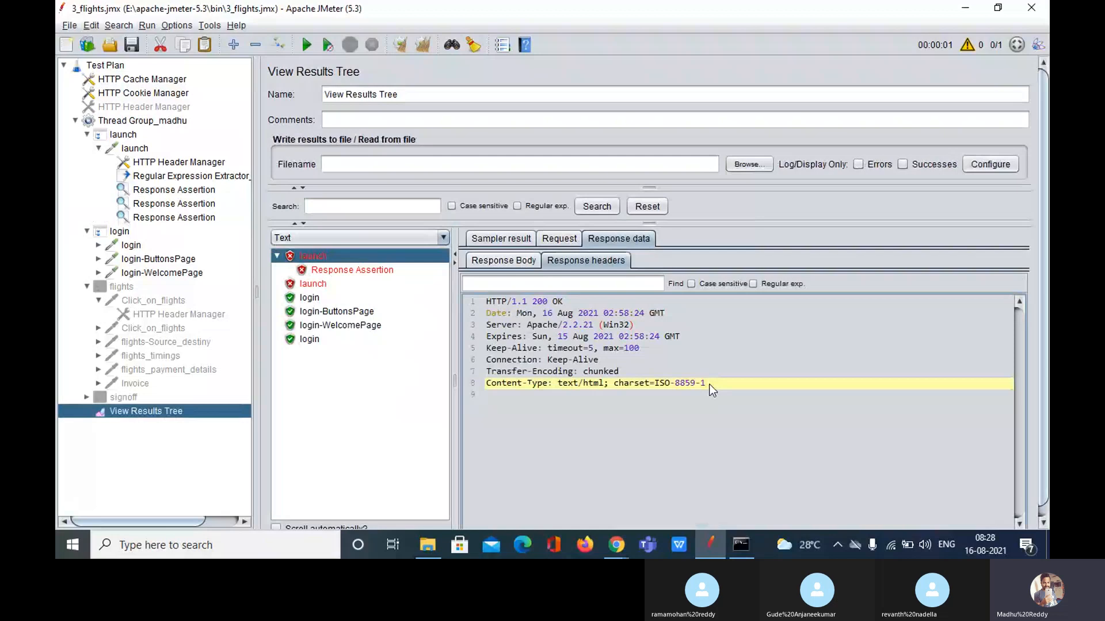
left_click_drag(709, 386, 486, 308)
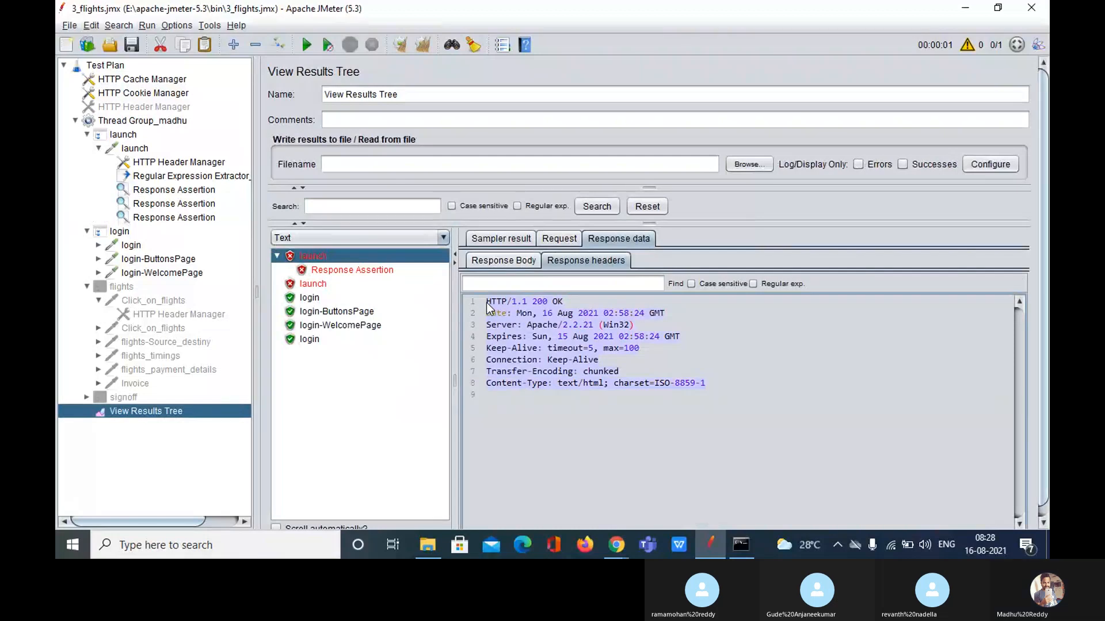
- Search the first launch sample's response headers for Username
left_click(590, 283)
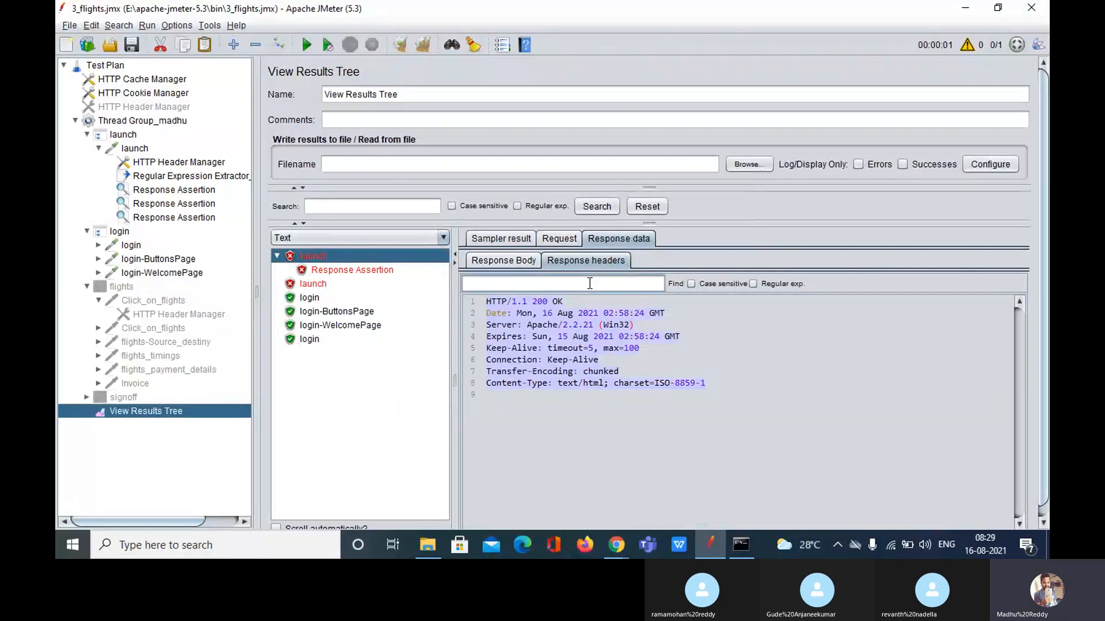
type("Username")
left_click(681, 282)
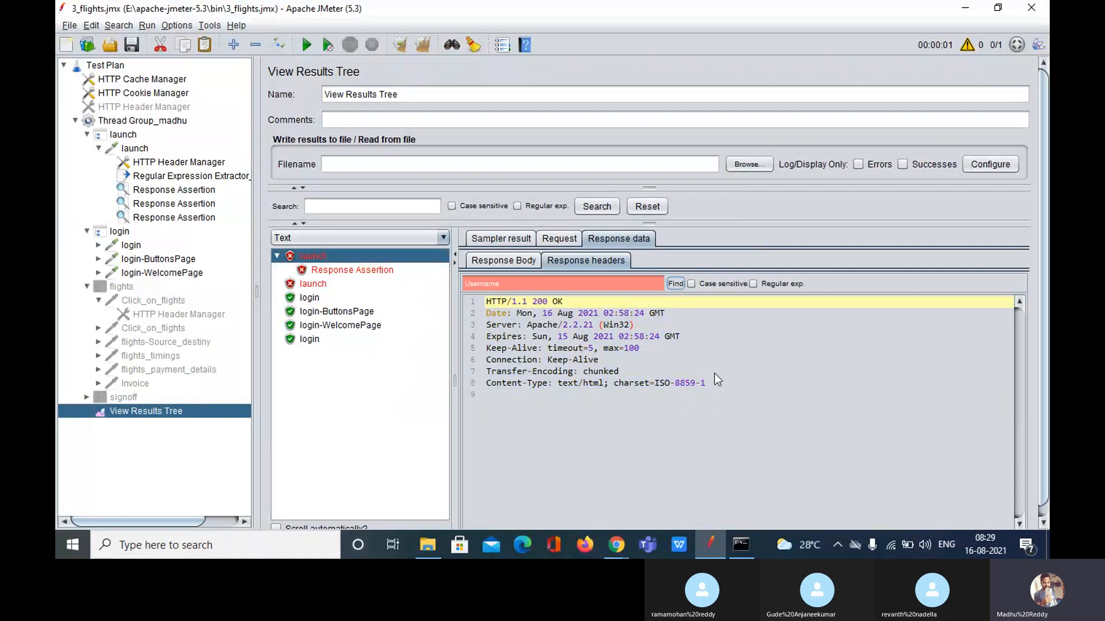
left_click_drag(716, 383, 486, 301)
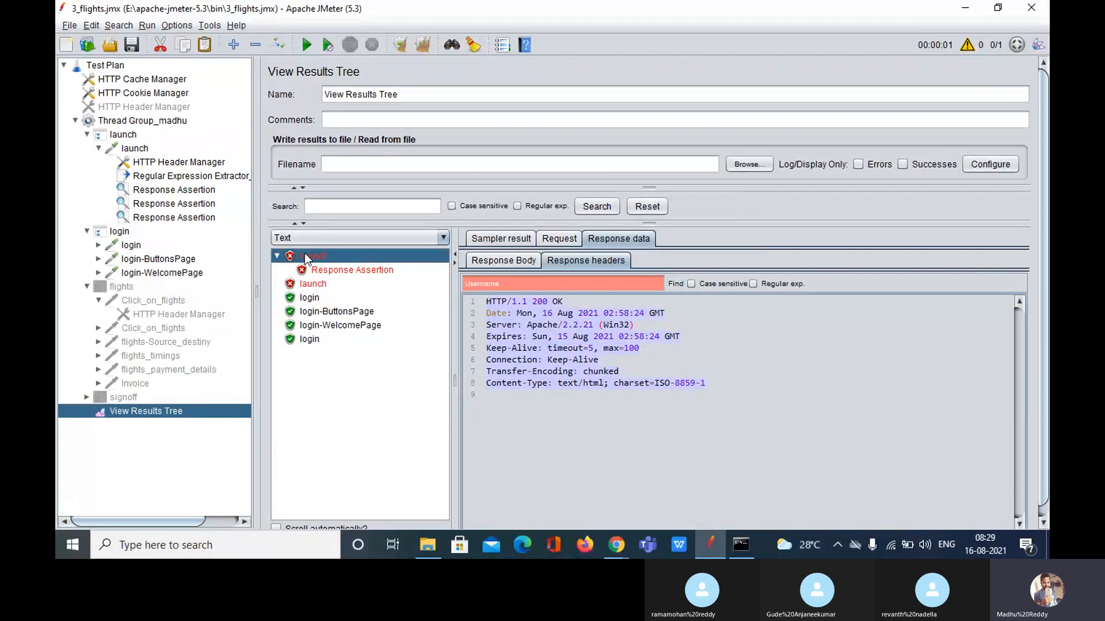
- Set the third Response Assertion's field to test to Request Headers
left_click(190, 217)
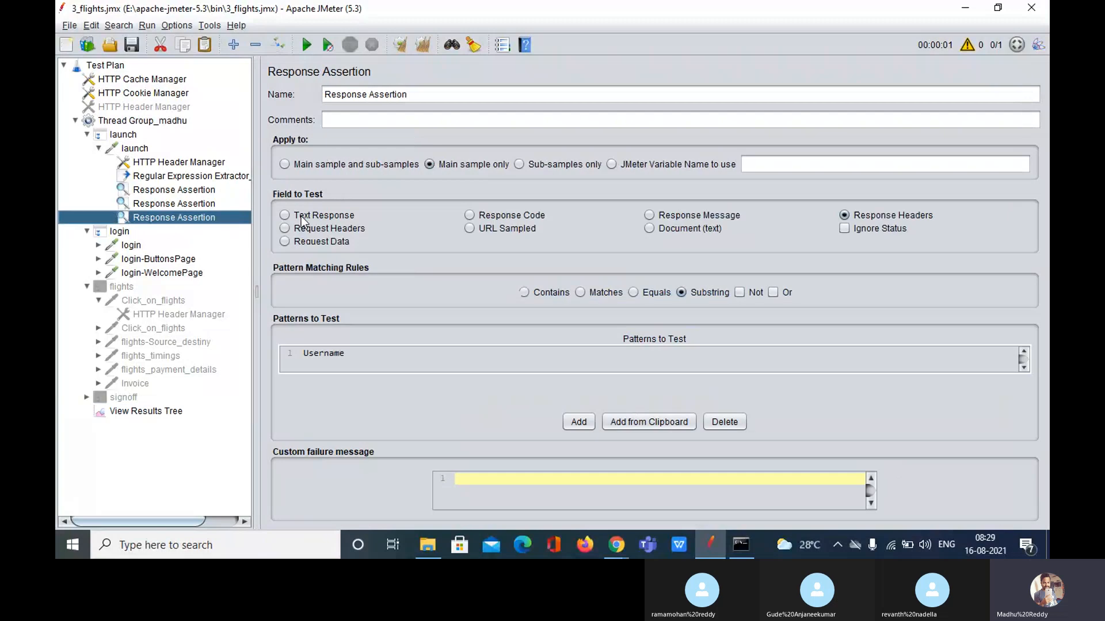
left_click(326, 229)
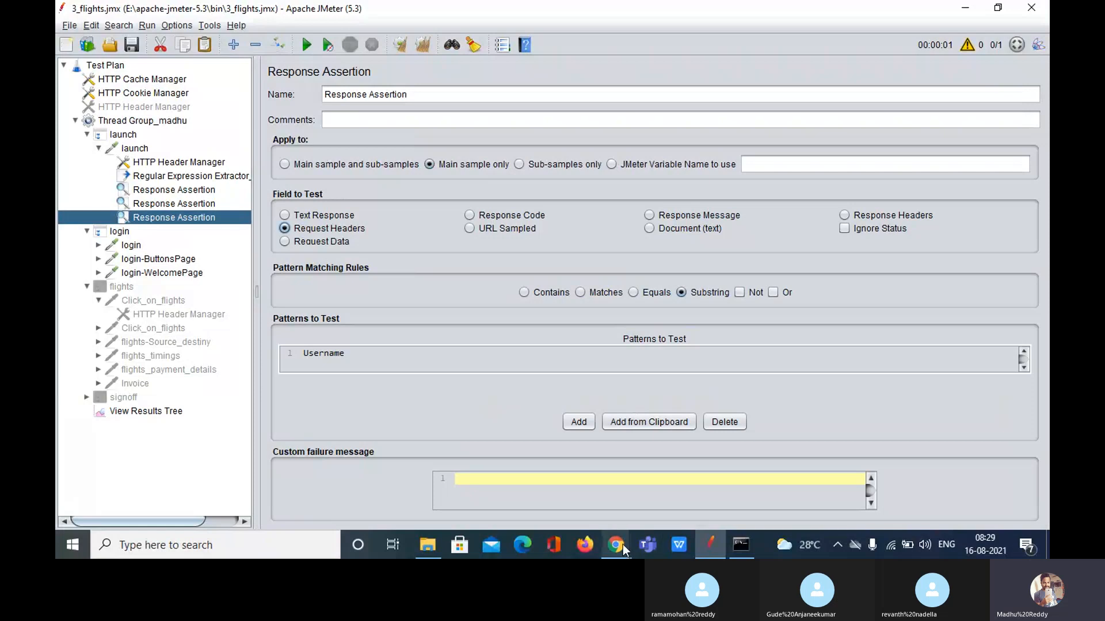
mouse_move(622, 545)
left_click(557, 488)
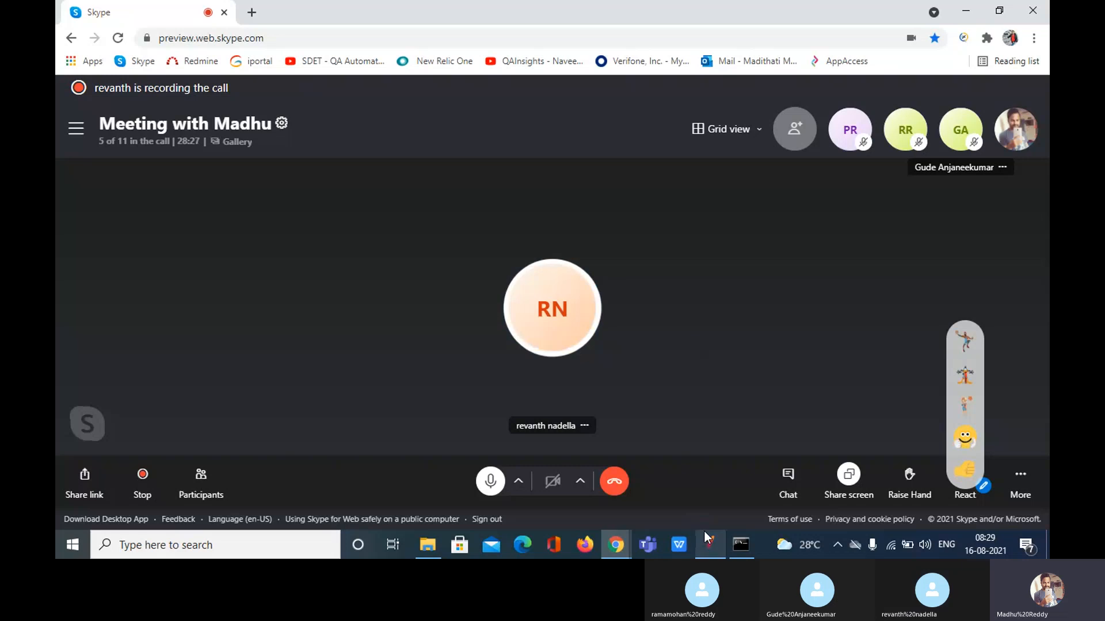
left_click(709, 543)
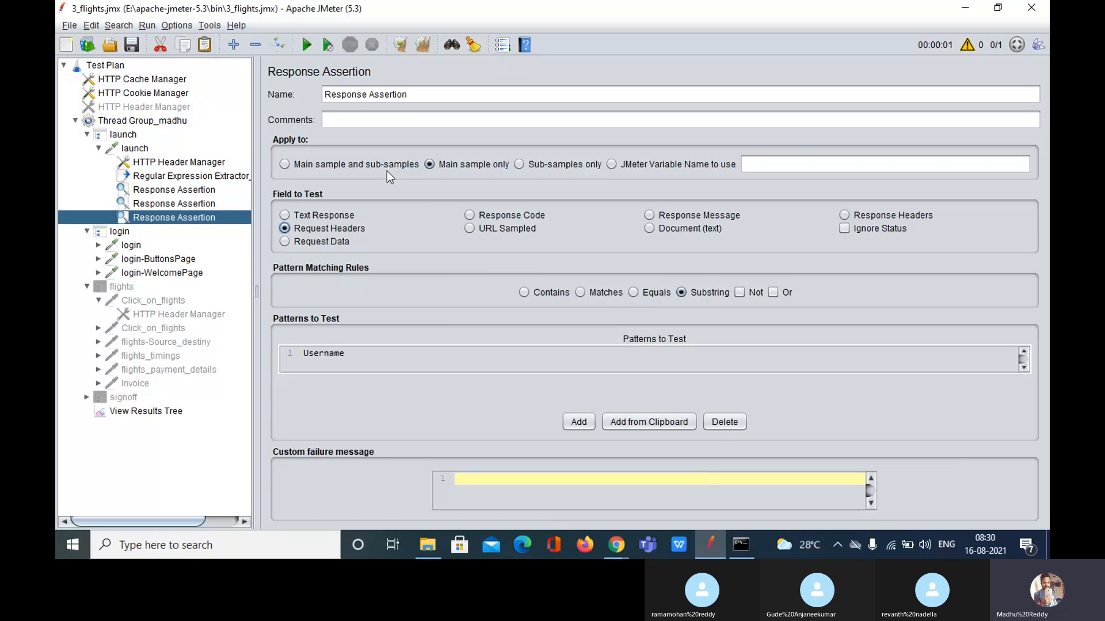
- Apply the third Response Assertion to the main sample and sub-samples, testing Text Response
left_click(284, 164)
double_click(326, 360)
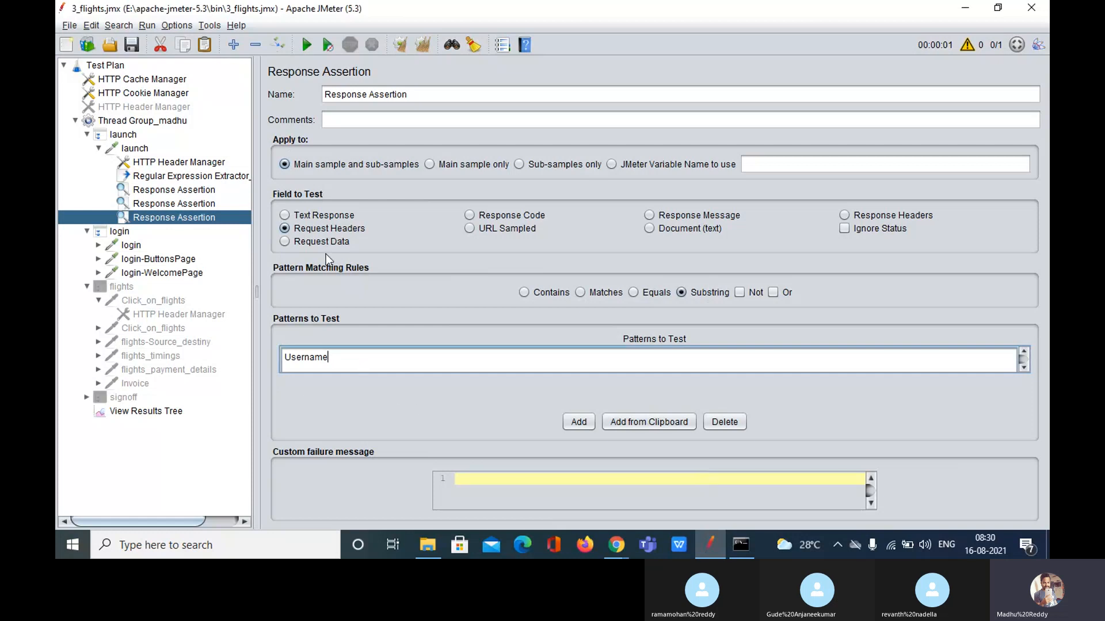
left_click(315, 215)
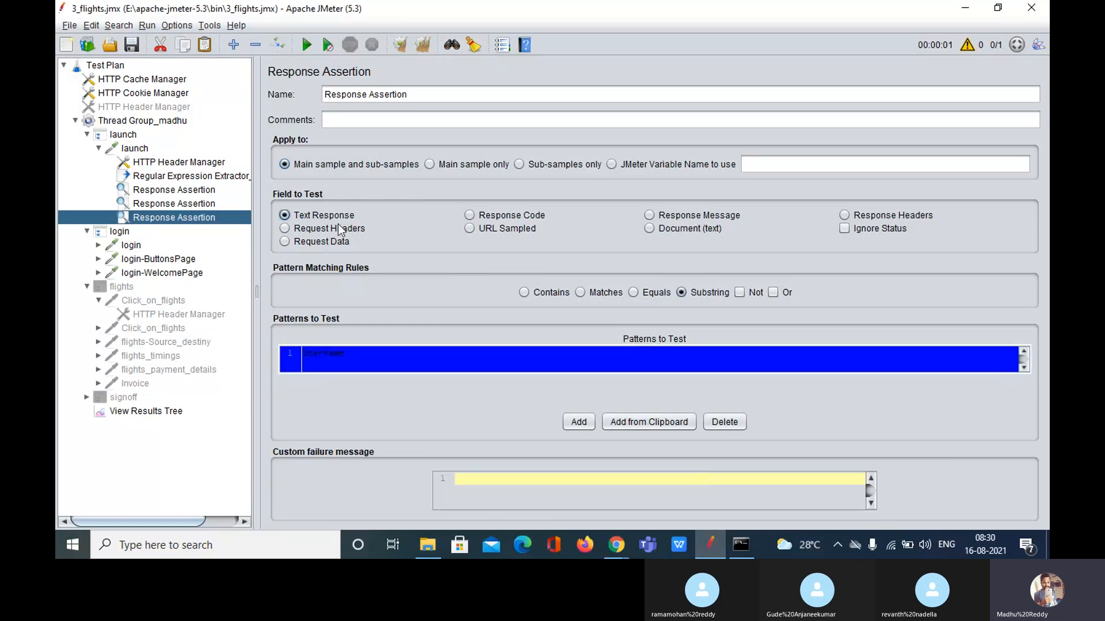
- Add a second, empty pattern row below Username in the third Response Assertion
left_click(578, 423)
left_click(403, 387)
left_click(402, 386)
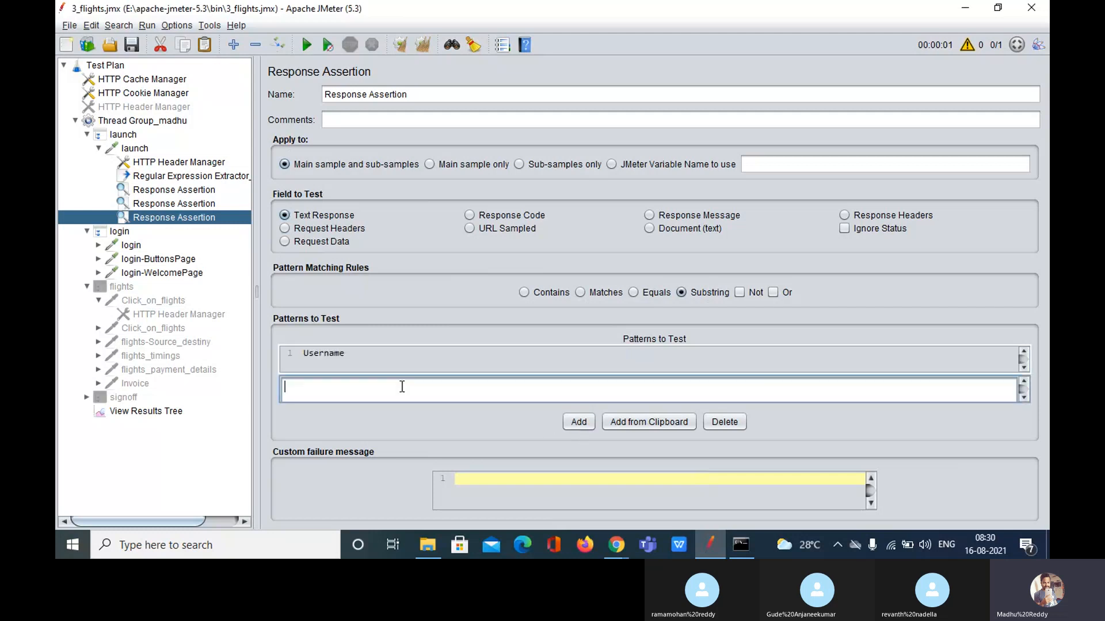
- Enter shcascsdjvb as the second example pattern and erase it again
type("shcascsdjvb")
key("BackSpace")
key("BackSpace")
key("BackSpace")
key("BackSpace")
key("BackSpace")
key("BackSpace")
key("BackSpace")
key("BackSpace")
key("BackSpace")
key("BackSpace")
key("BackSpace")
left_click(412, 361)
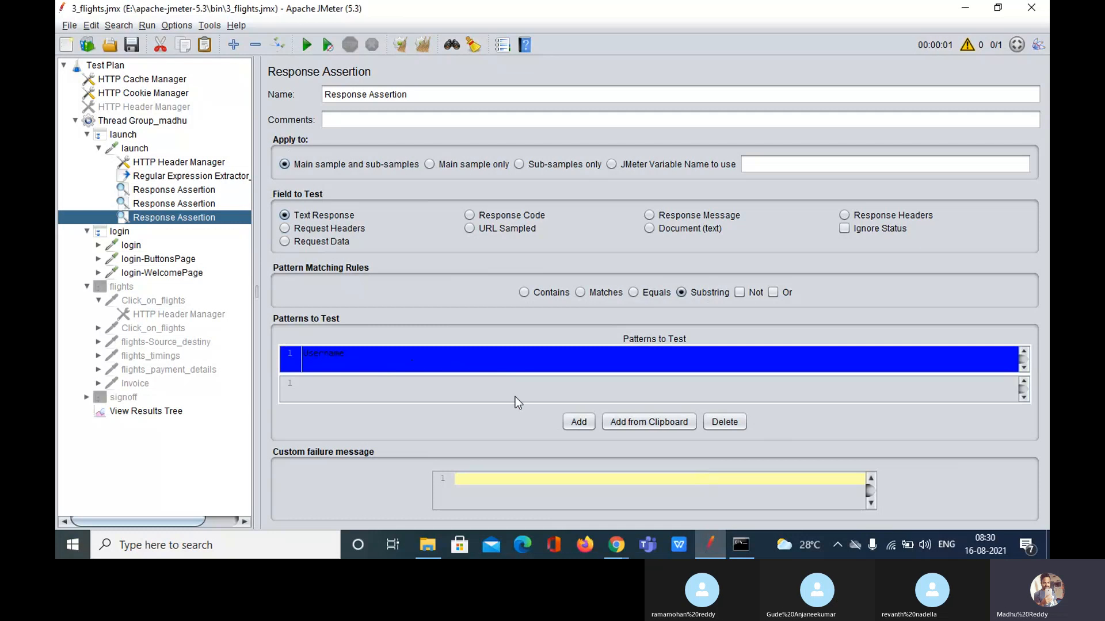
- Delete the Username pattern and the empty pattern row from the third Response Assertion
left_click(727, 421)
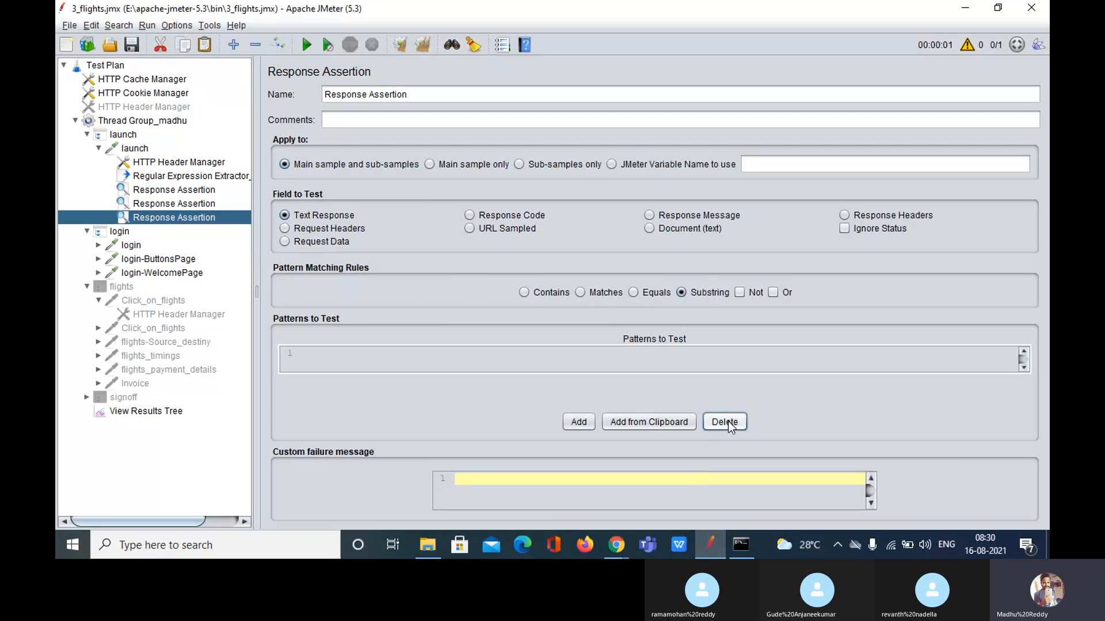
left_click(381, 357)
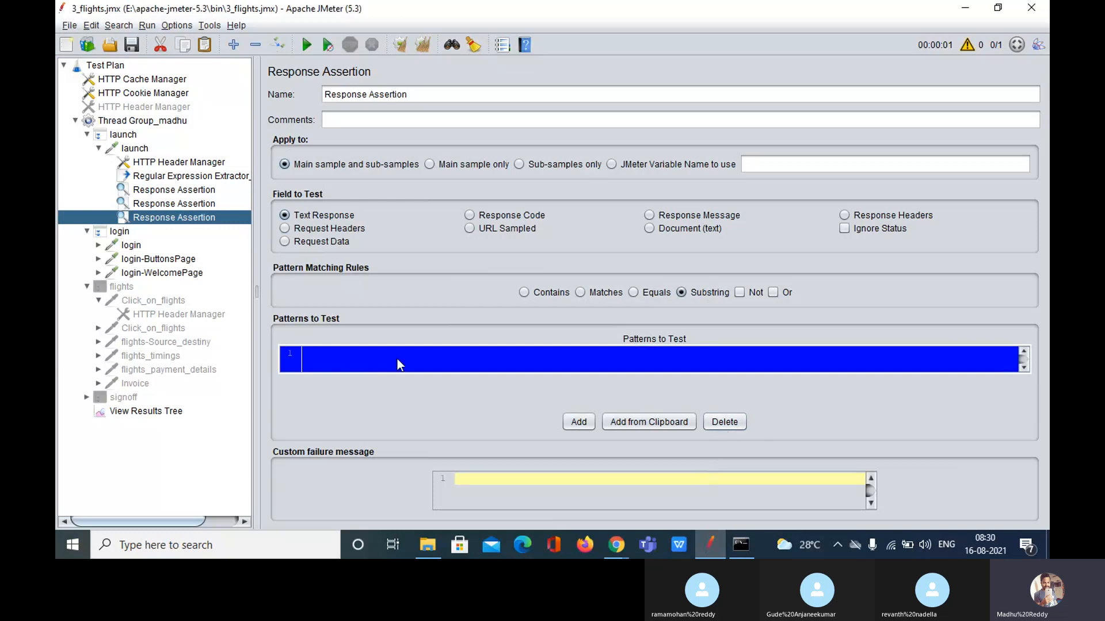
left_click(716, 423)
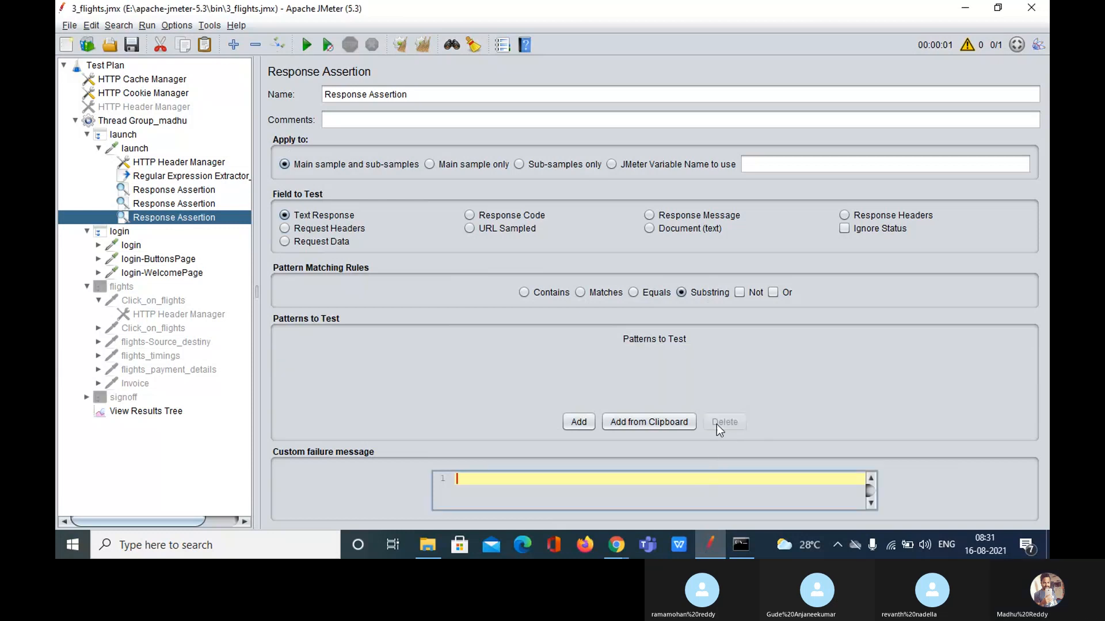
- Add an empty pattern row to the third Response Assertion and delete it again
left_click(588, 429)
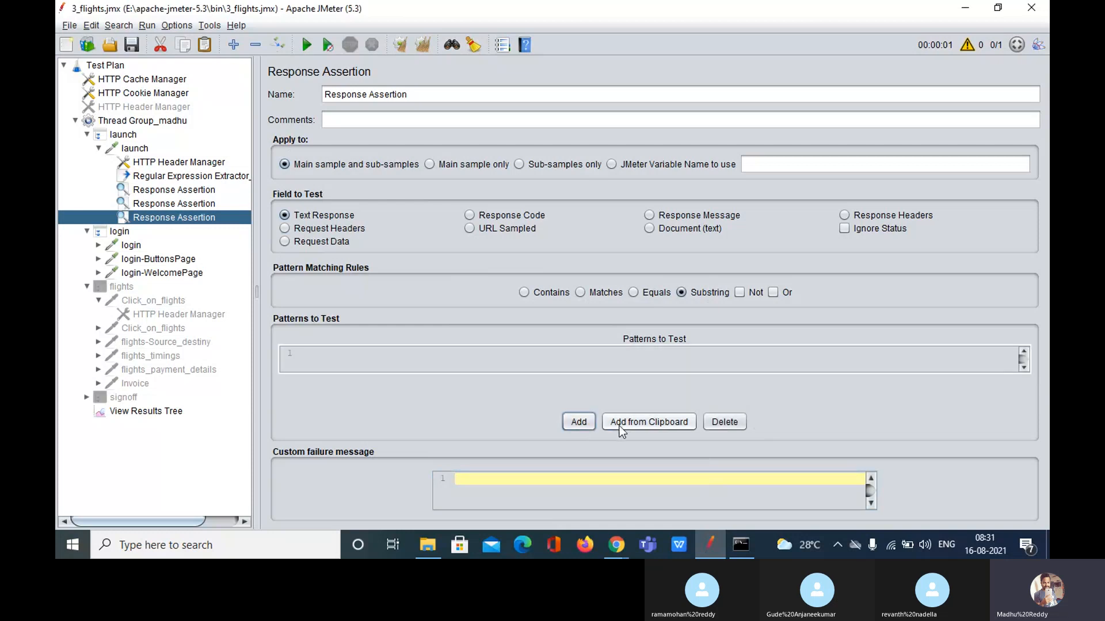
left_click(678, 357)
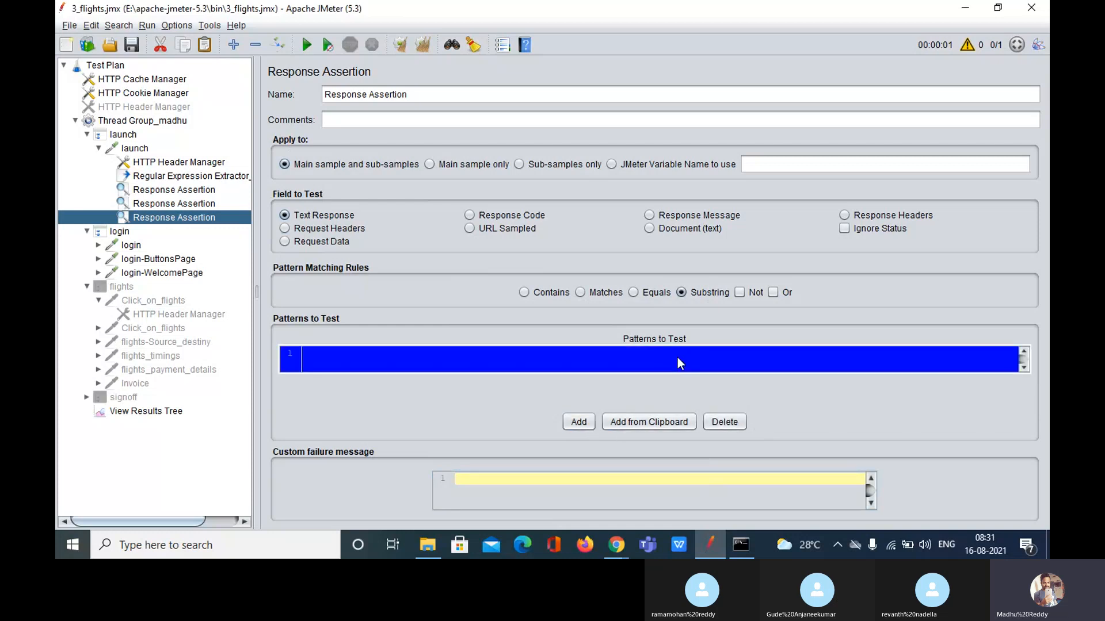
left_click(733, 422)
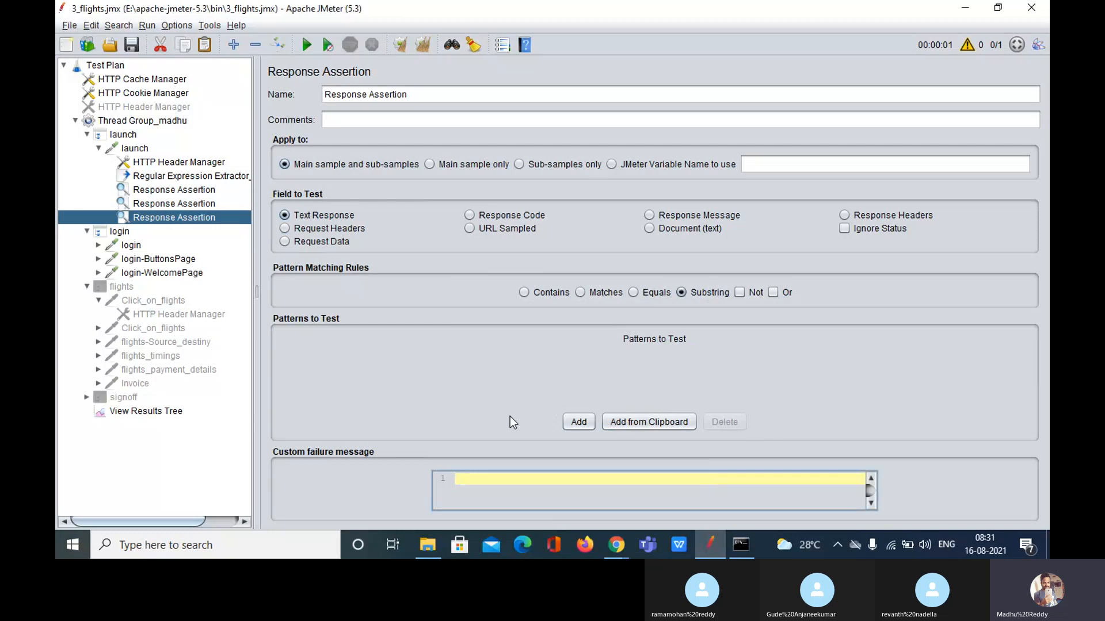
- Add the clipboard text hjcgECSADKVSADKVDSAHVSADKJV as two patterns in the third Response Assertion and delete both rows
left_click(652, 422)
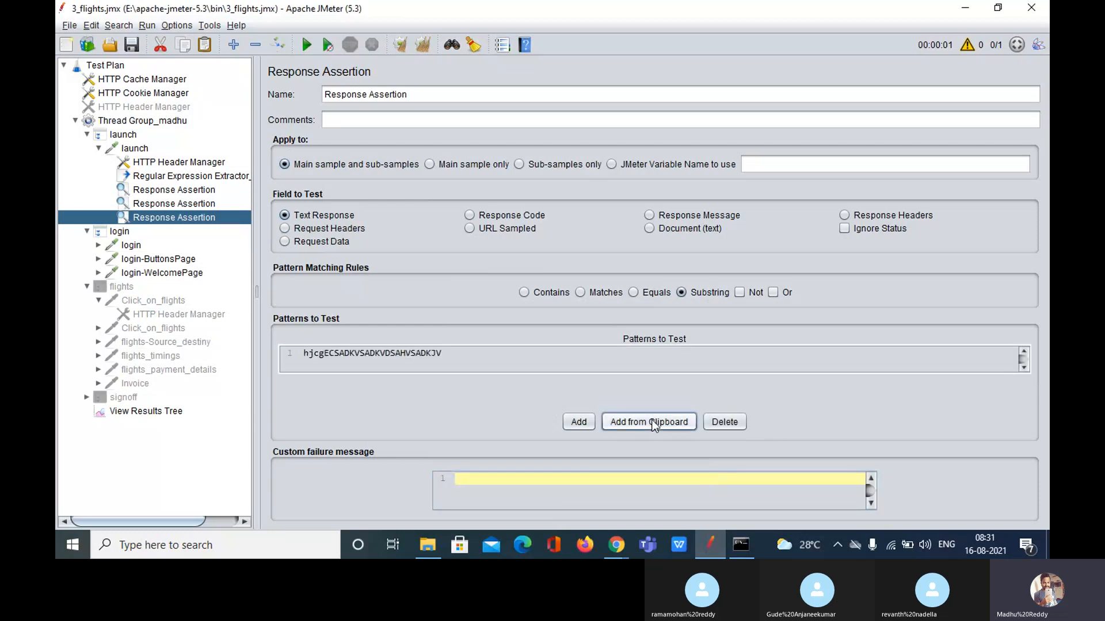
left_click(651, 423)
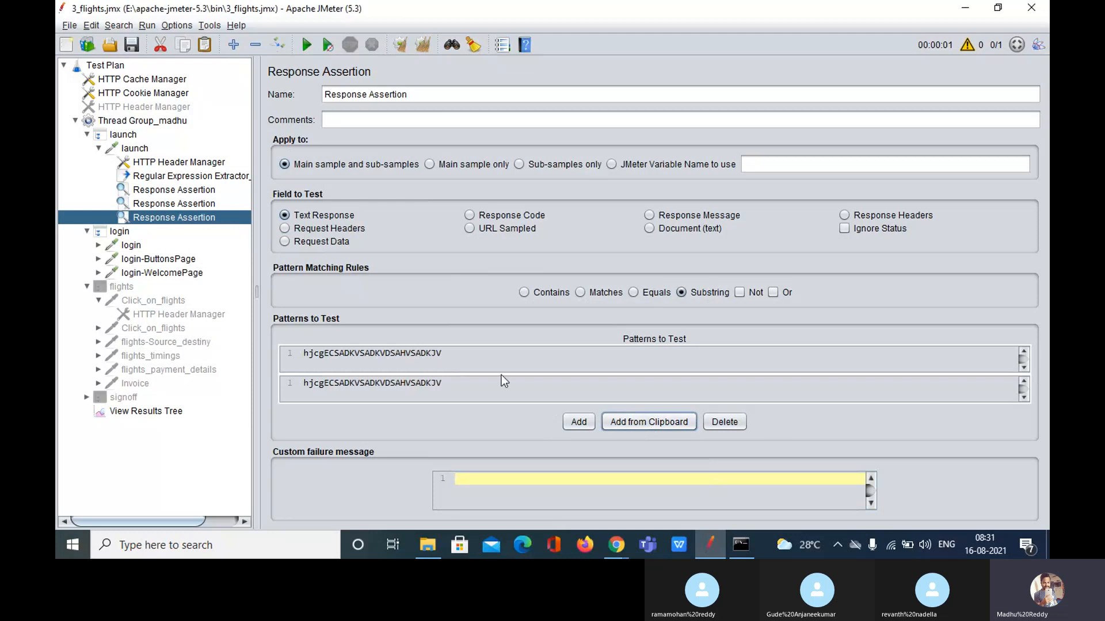
left_click(494, 358)
left_click(737, 425)
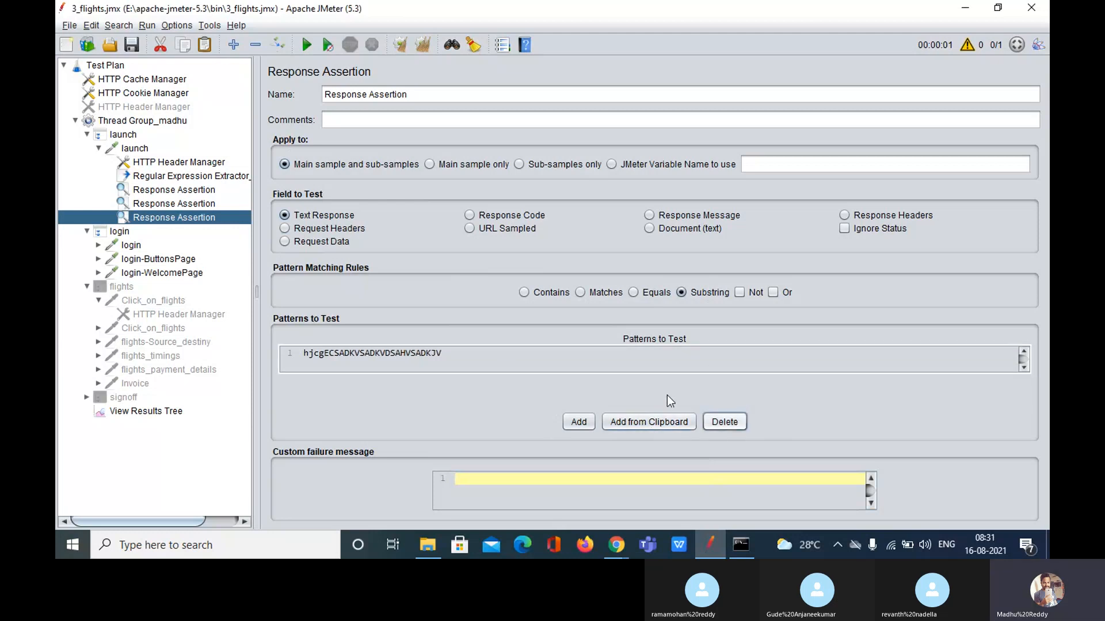
left_click(554, 363)
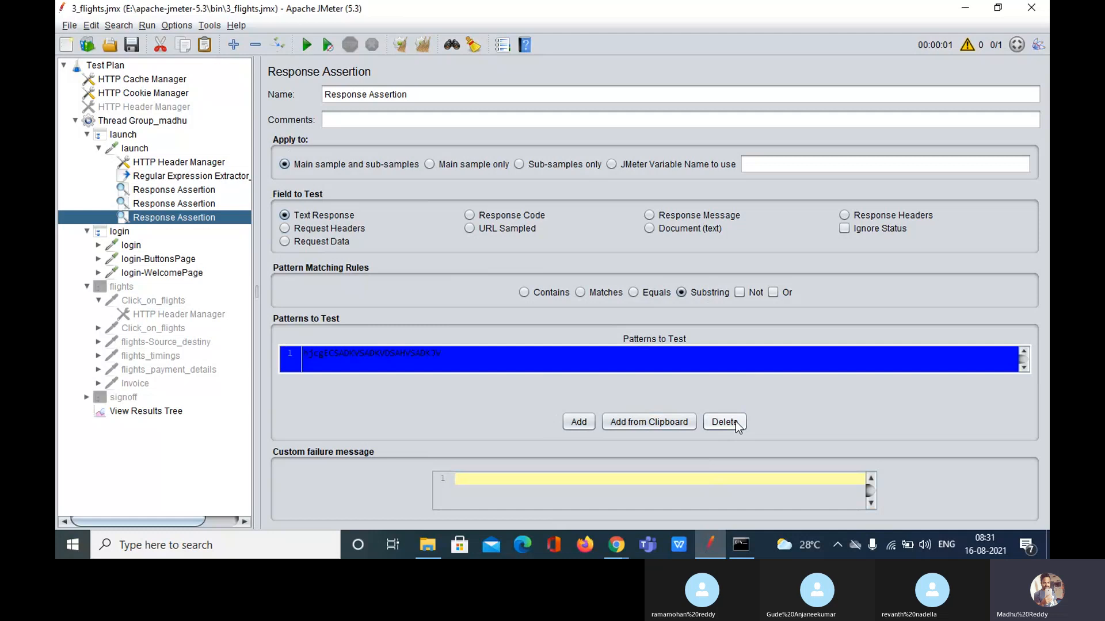
left_click(736, 421)
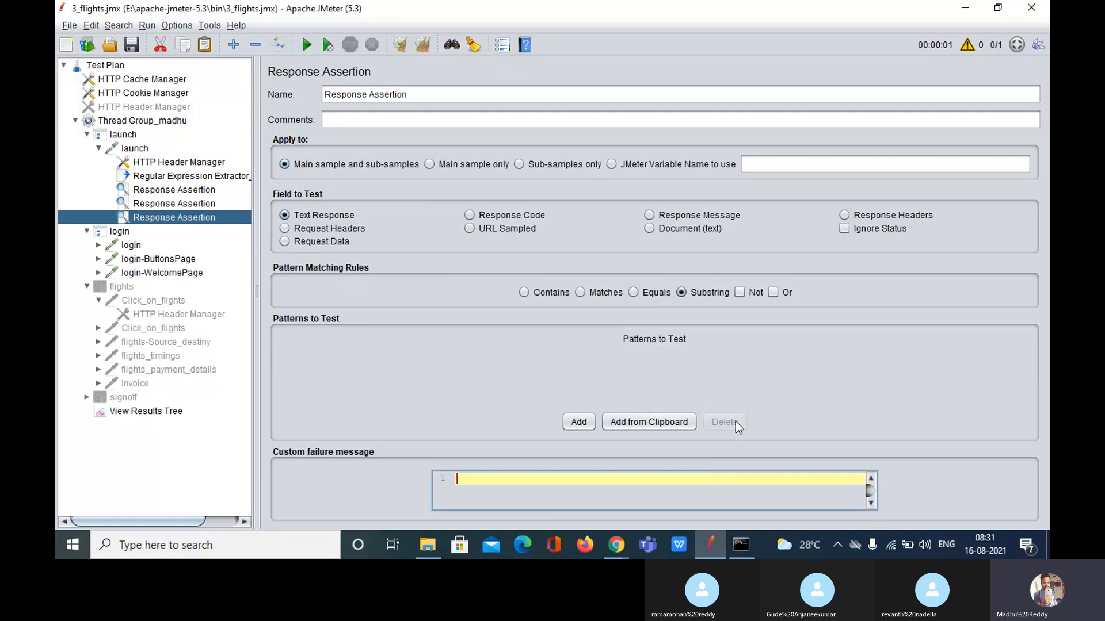
- Add the clipboard text as a pattern, select its text and add it from the clipboard again, and delete both rows
left_click(649, 422)
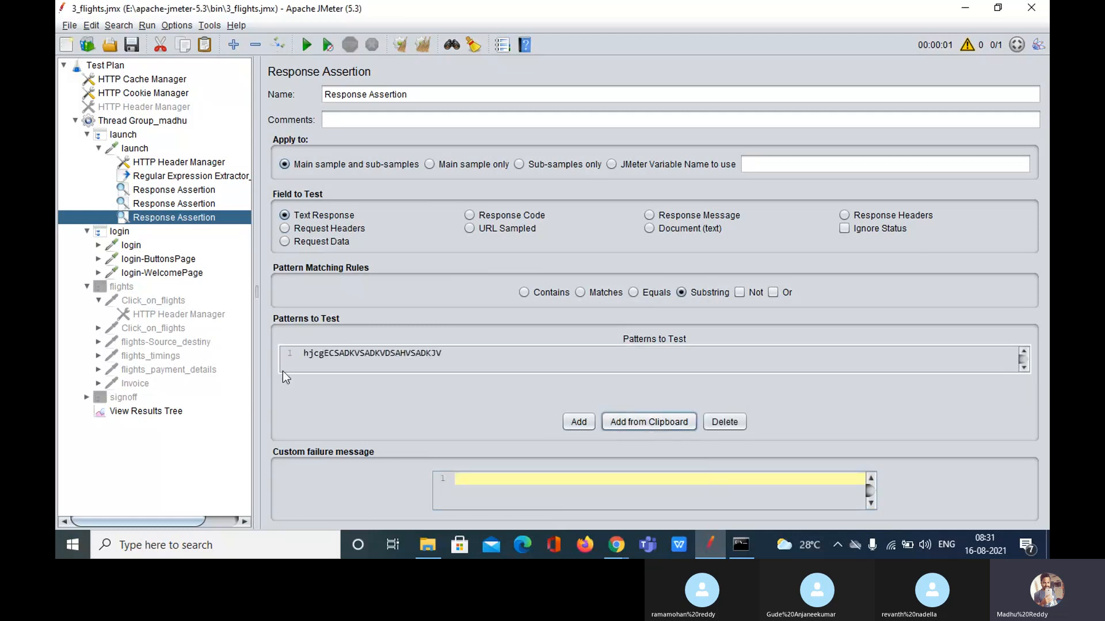
double_click(509, 352)
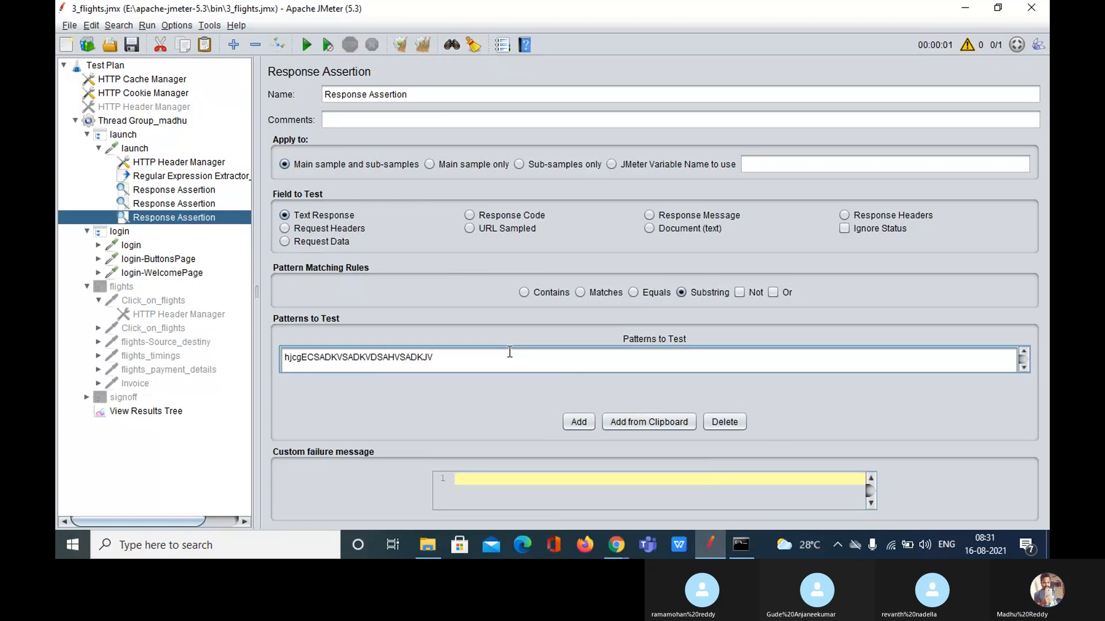
key("ctrl+a")
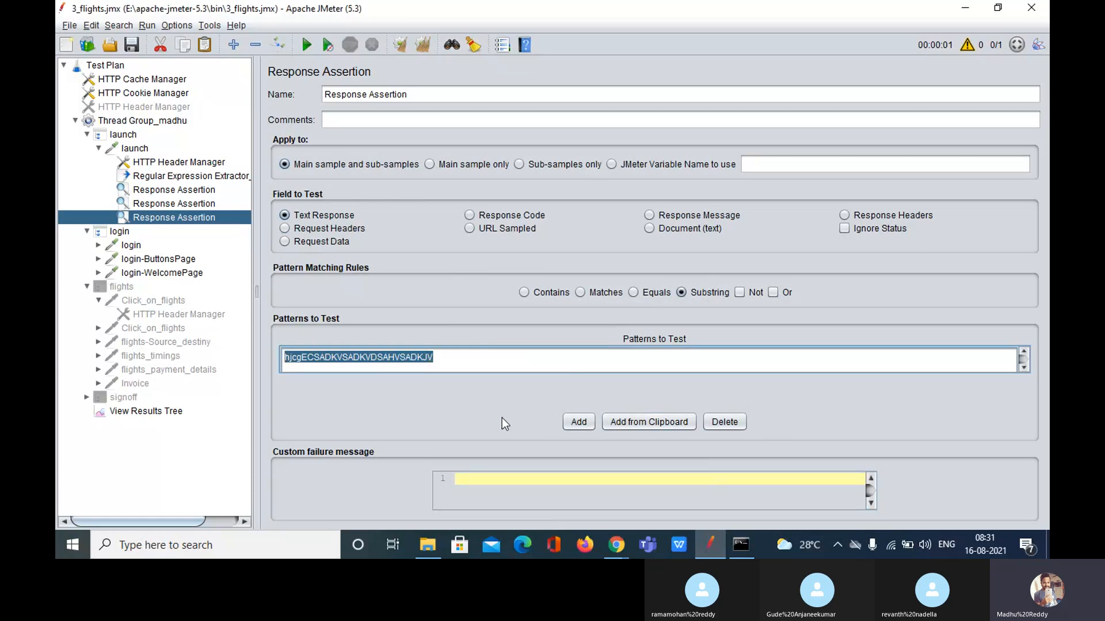
left_click(629, 419)
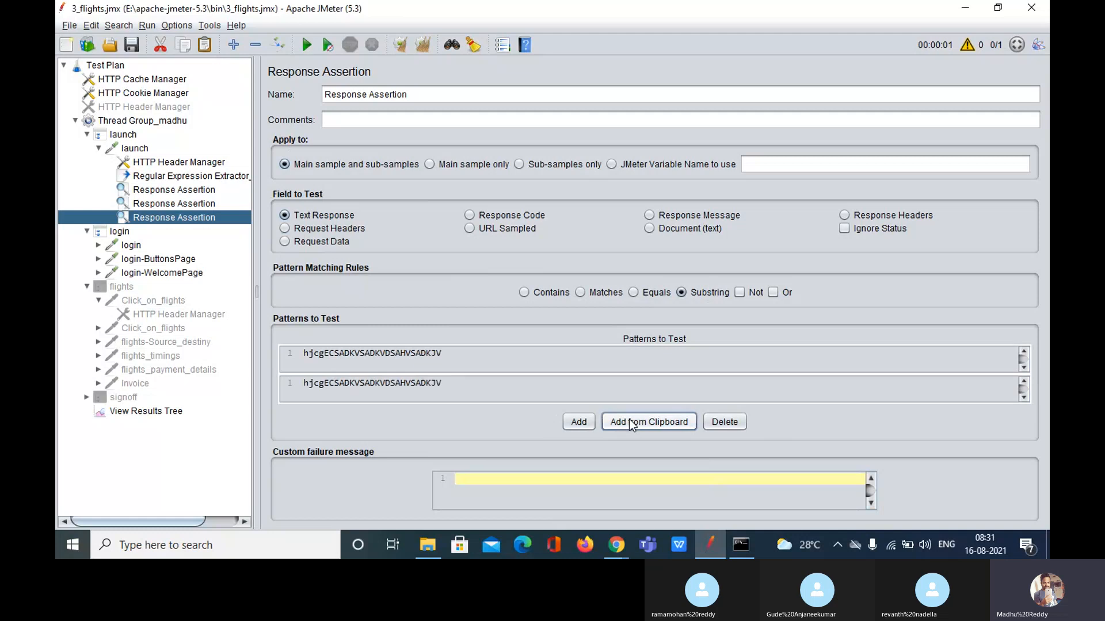
left_click(465, 363)
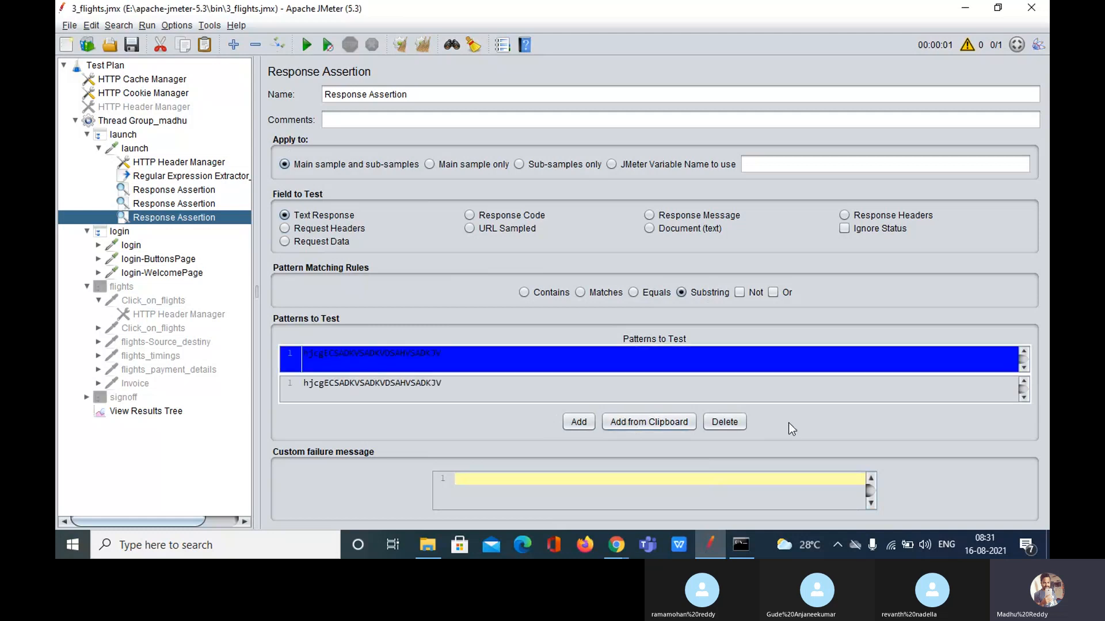
left_click(726, 422)
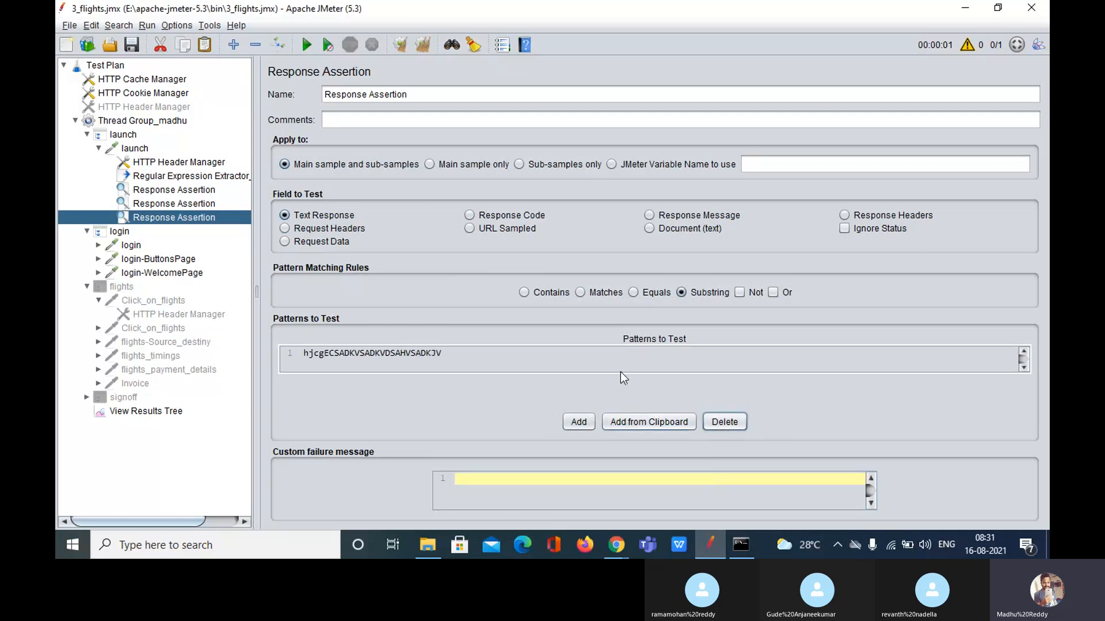
left_click(595, 361)
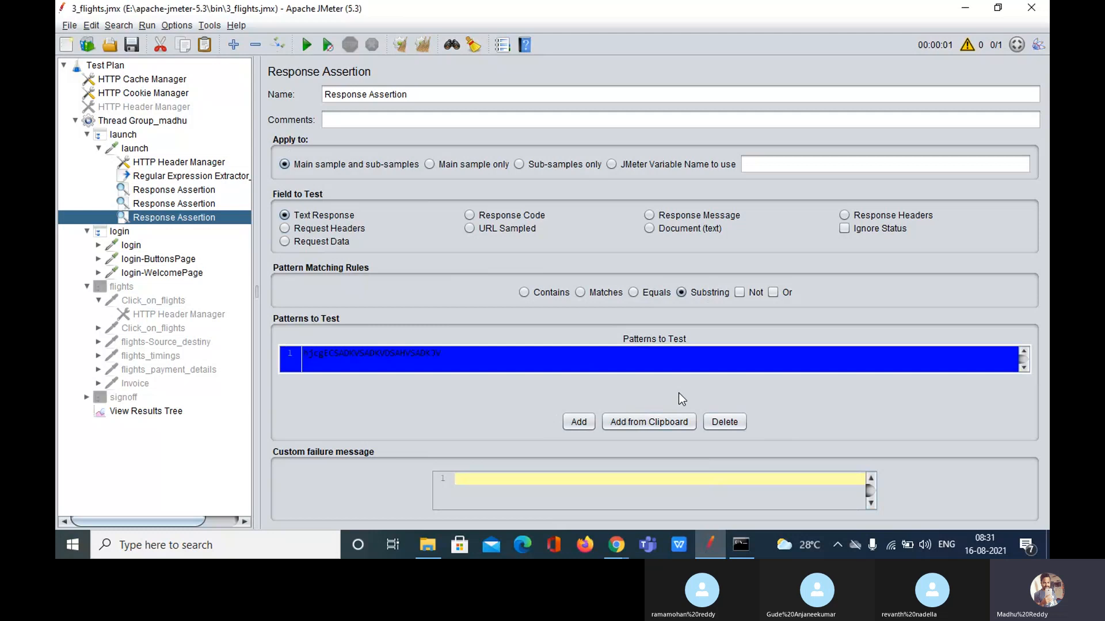
left_click(724, 422)
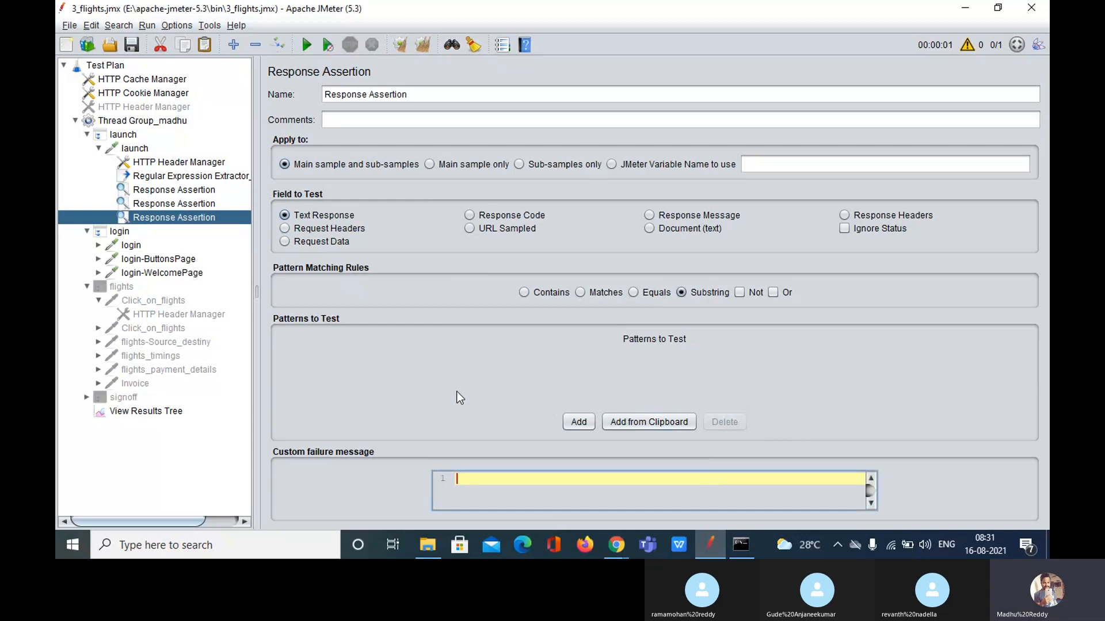
- Remove all three Response Assertions under the launch request, checking the Skype meeting in Chrome before confirming the removal
left_click(170, 192)
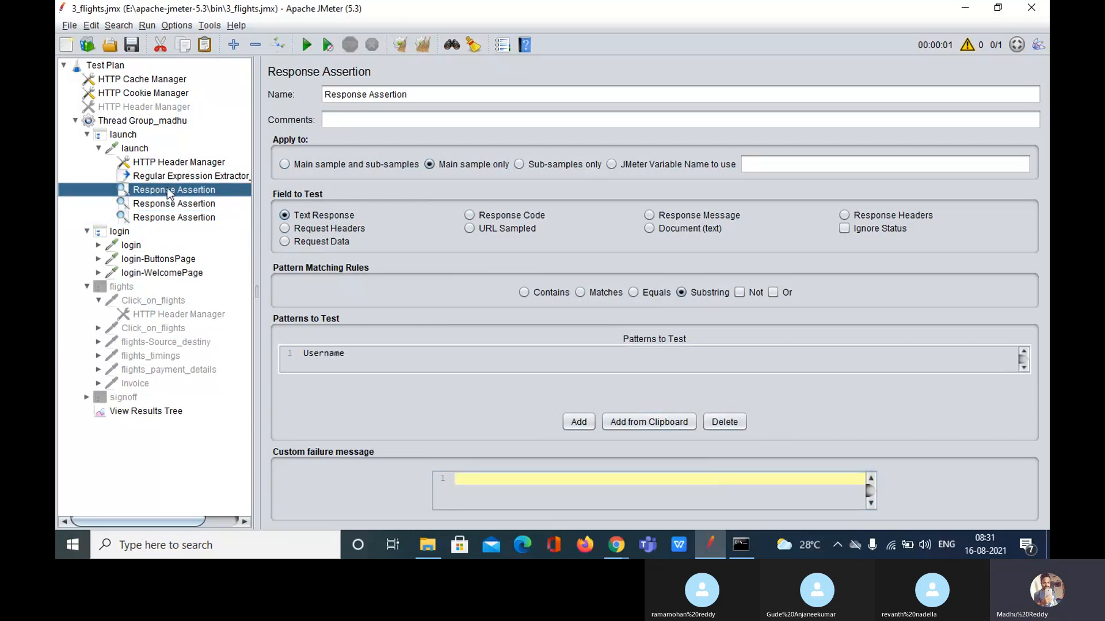
key("shift+Down")
key("shift+Down")
key("Delete")
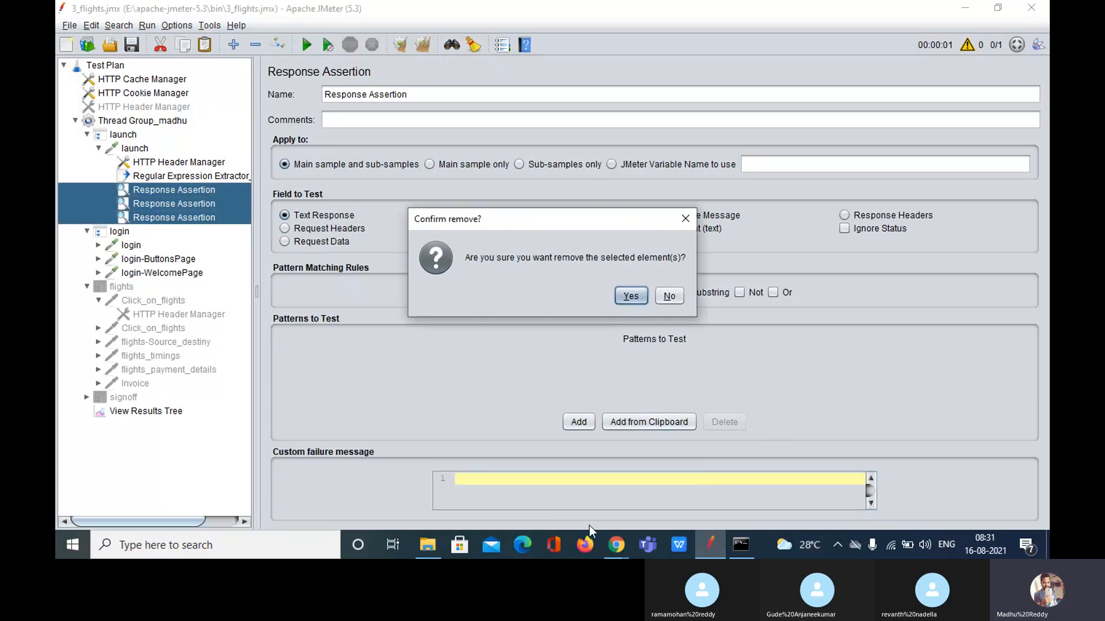
mouse_move(615, 545)
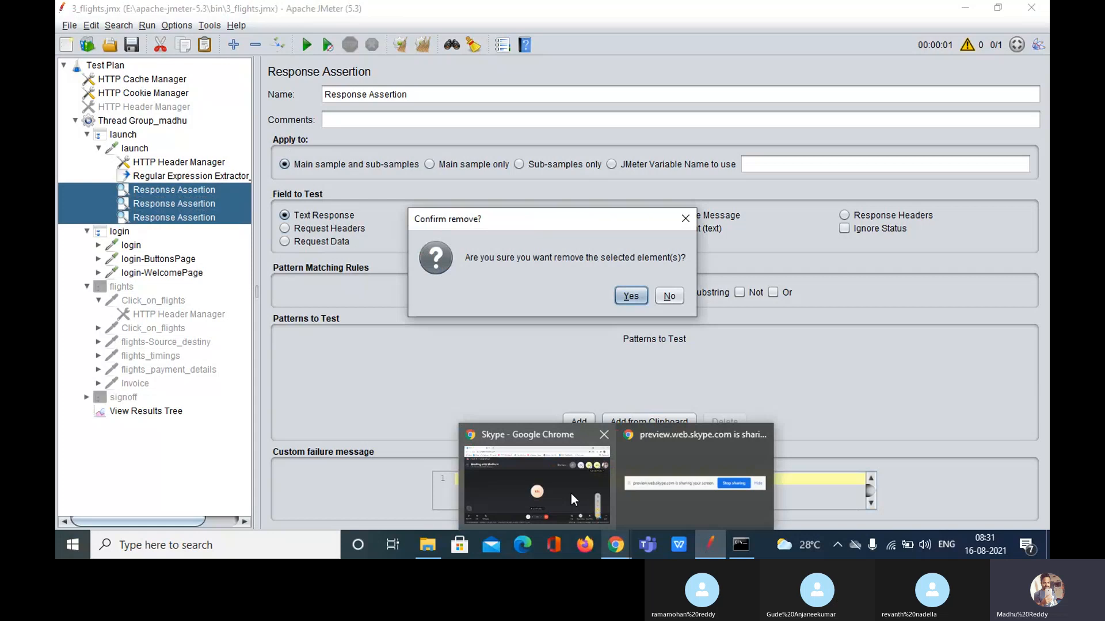
left_click(571, 494)
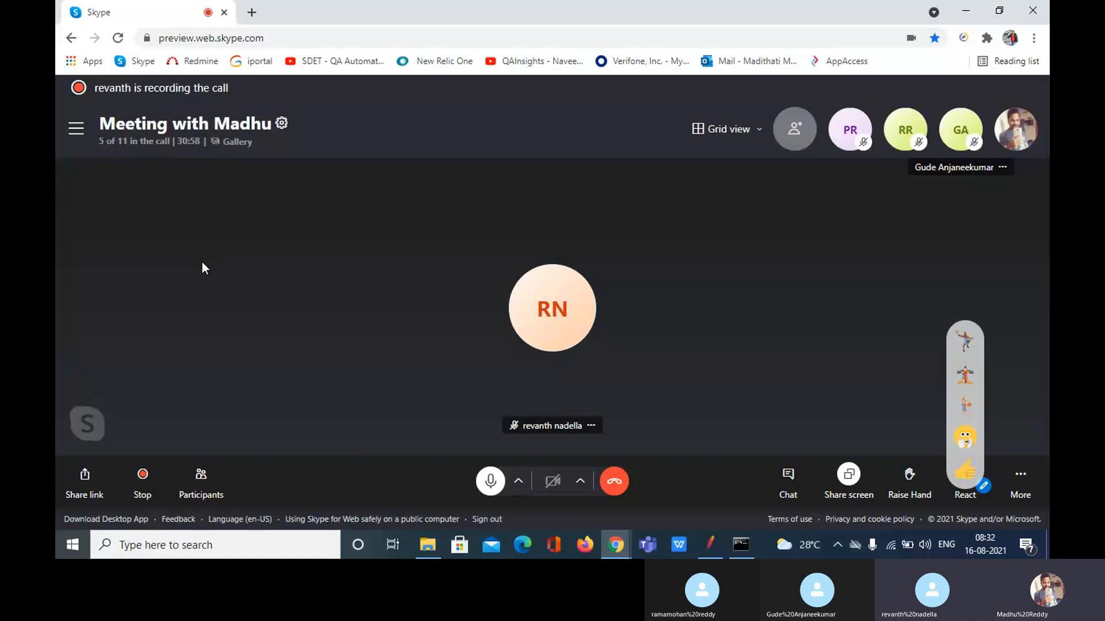
left_click(711, 545)
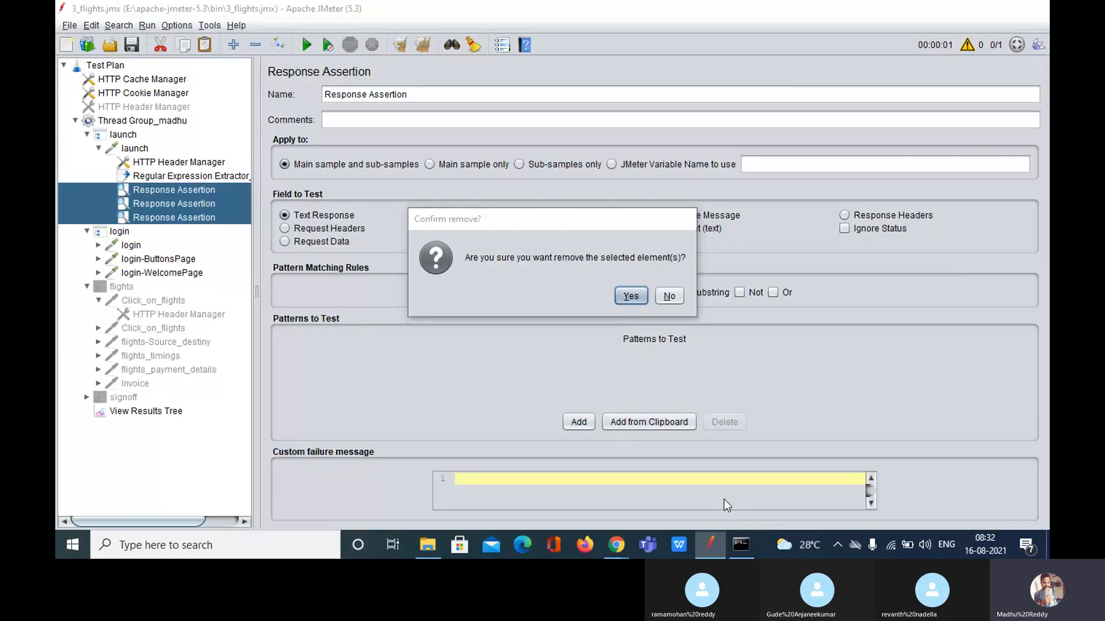
left_click(633, 293)
- Add a Size Assertion to the launch HTTP request, keeping its default name and an empty comment
right_click(128, 152)
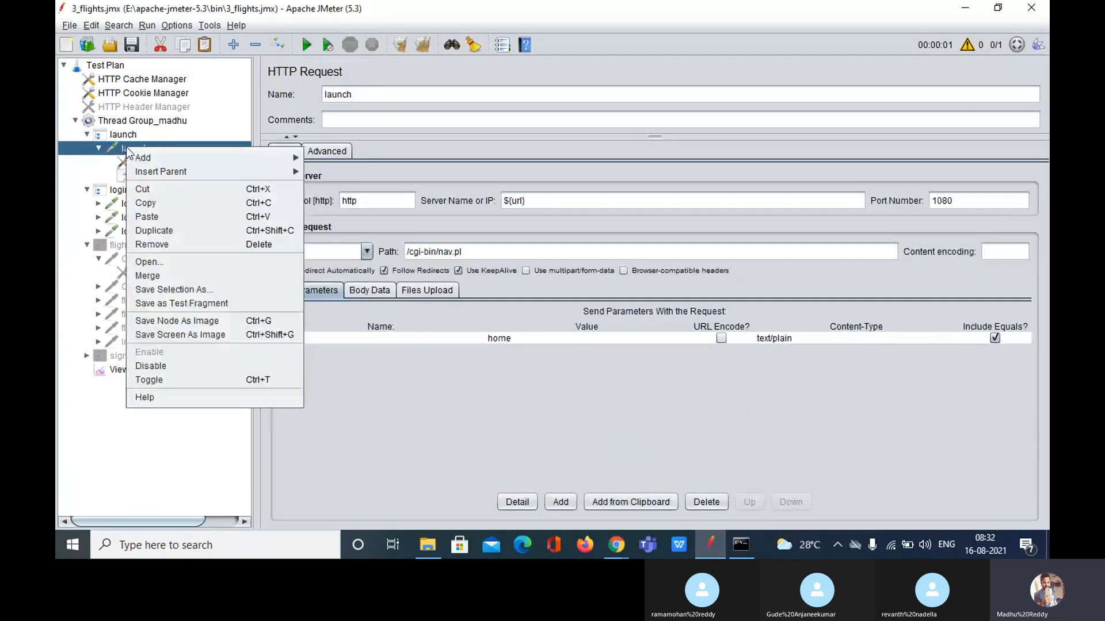
mouse_move(144, 157)
mouse_move(320, 161)
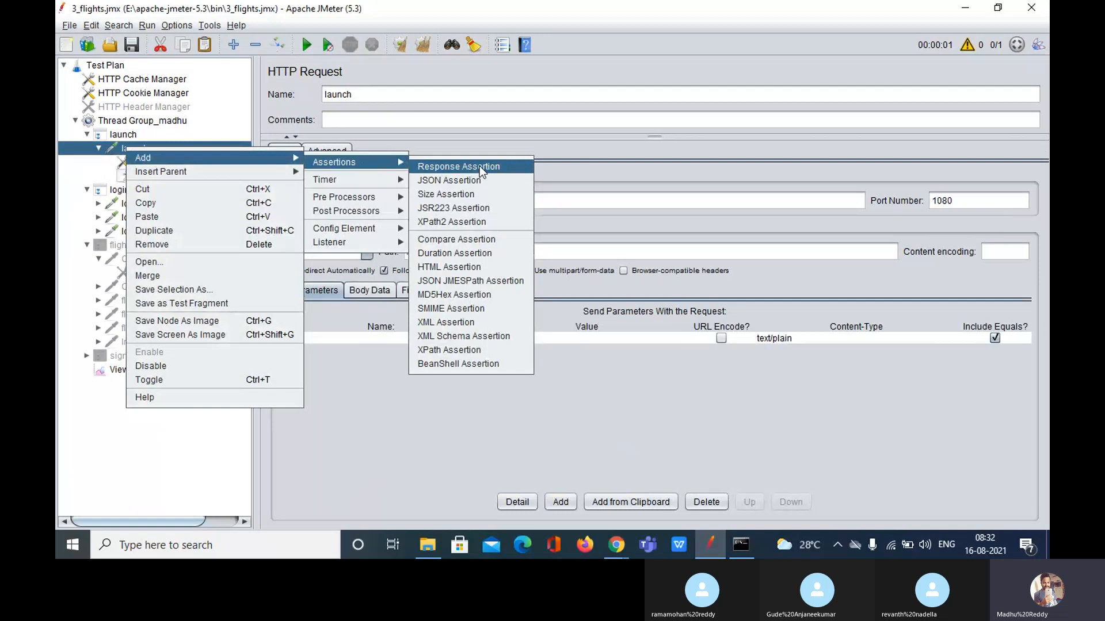
left_click(477, 195)
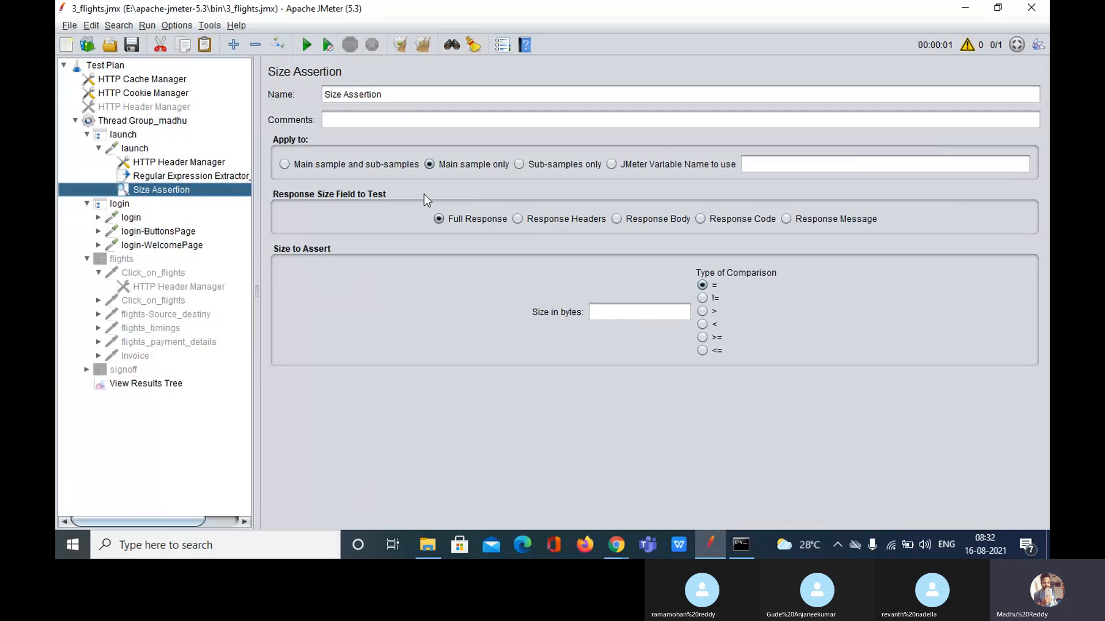
left_click(414, 97)
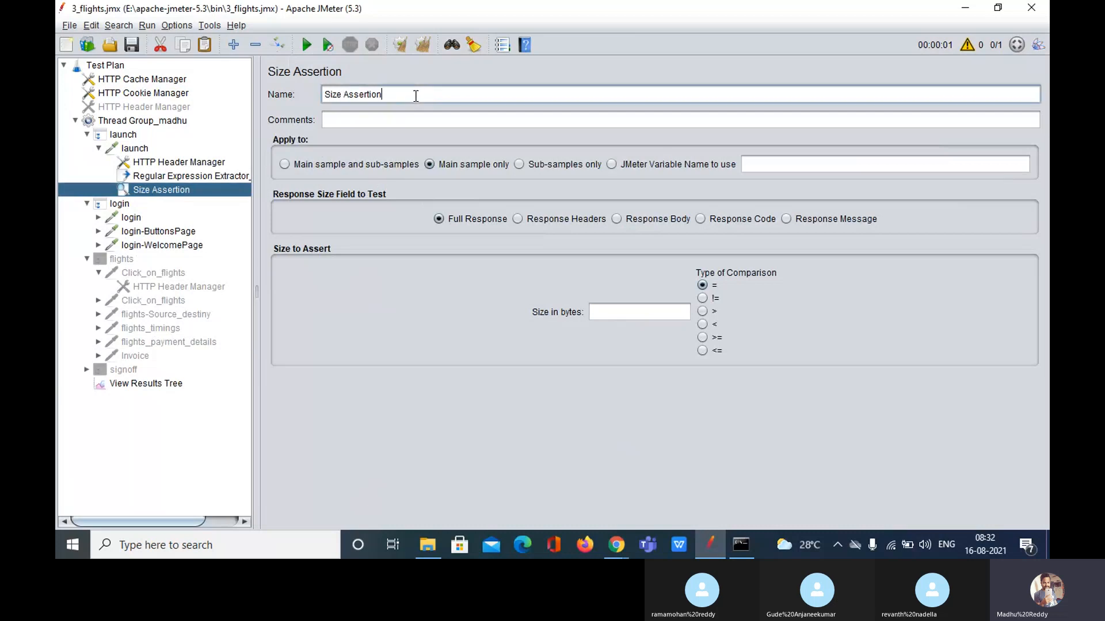
left_click(392, 122)
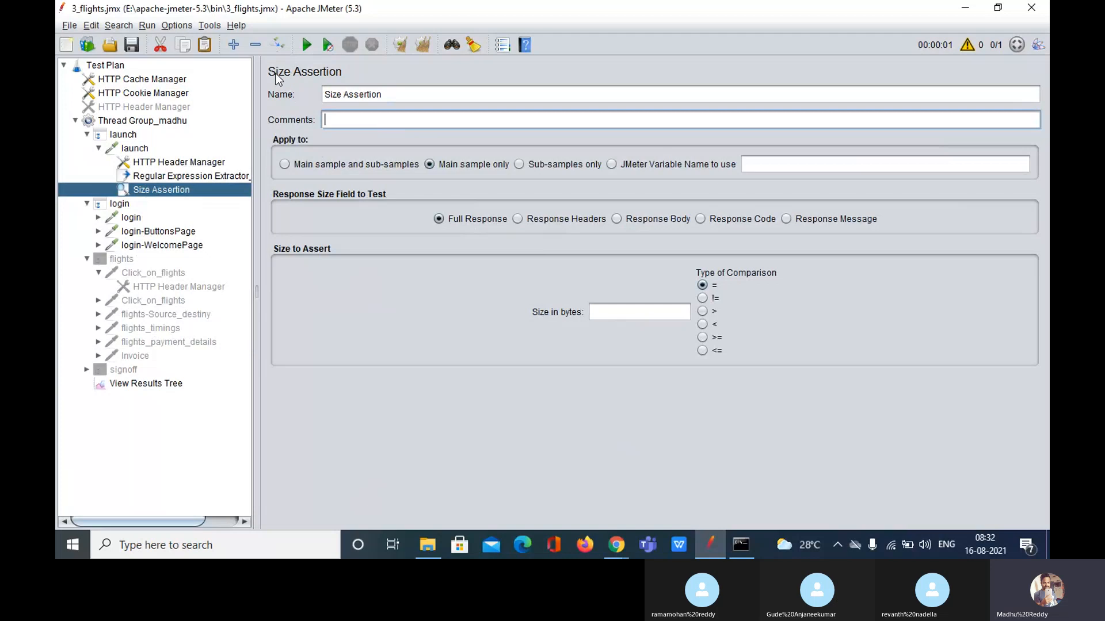
- Clear the old results in View Results Tree, rerun the test and view the first launch sample's sampler result
left_click(146, 385)
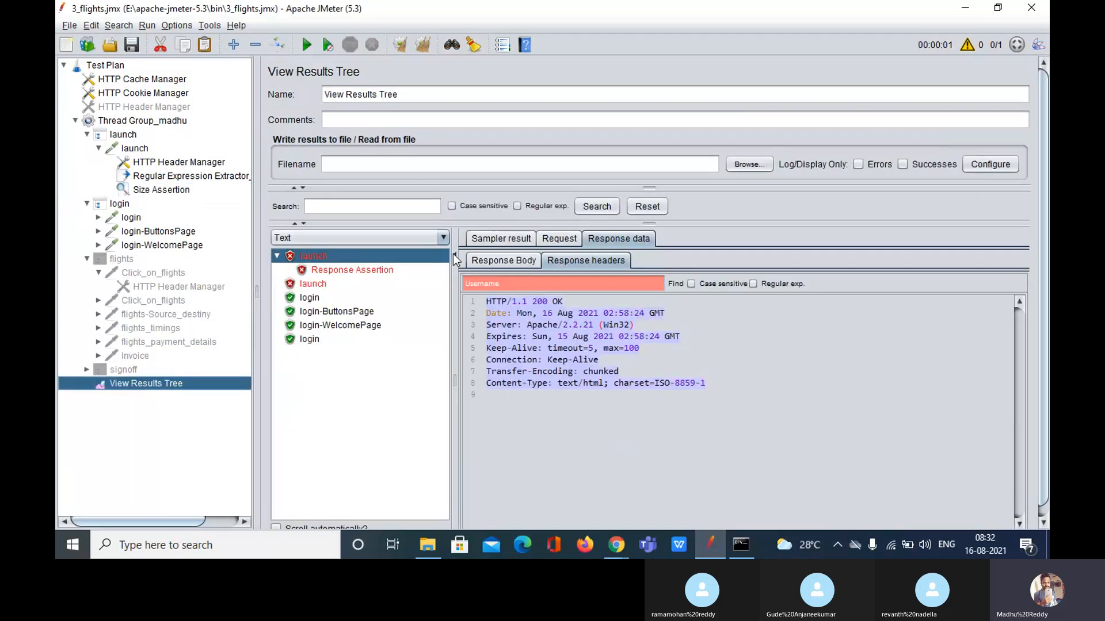
left_click(498, 239)
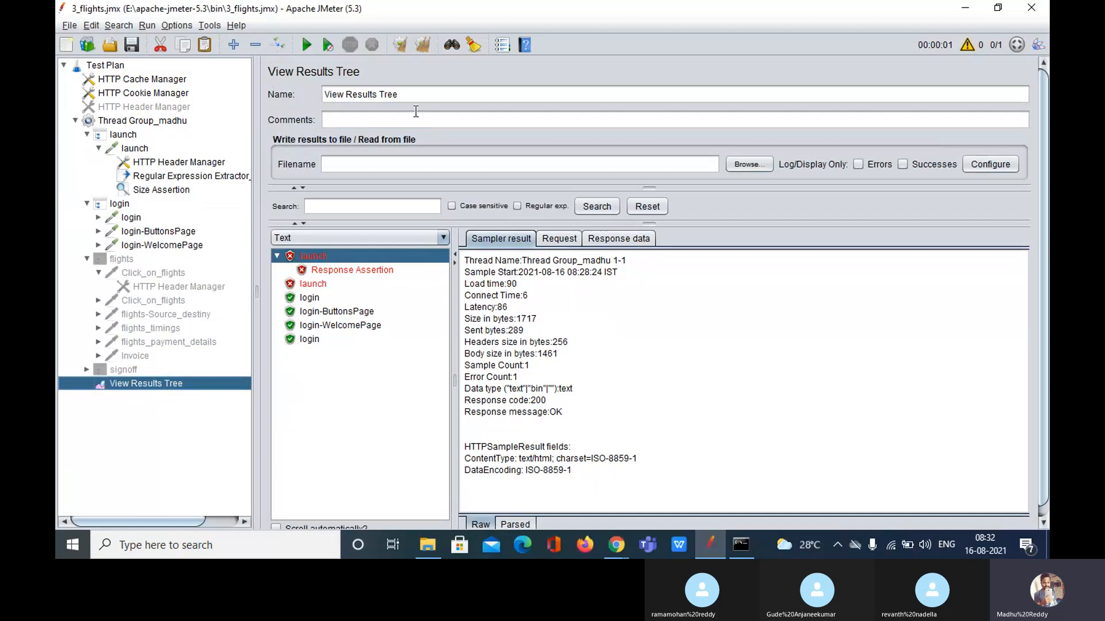
left_click(427, 46)
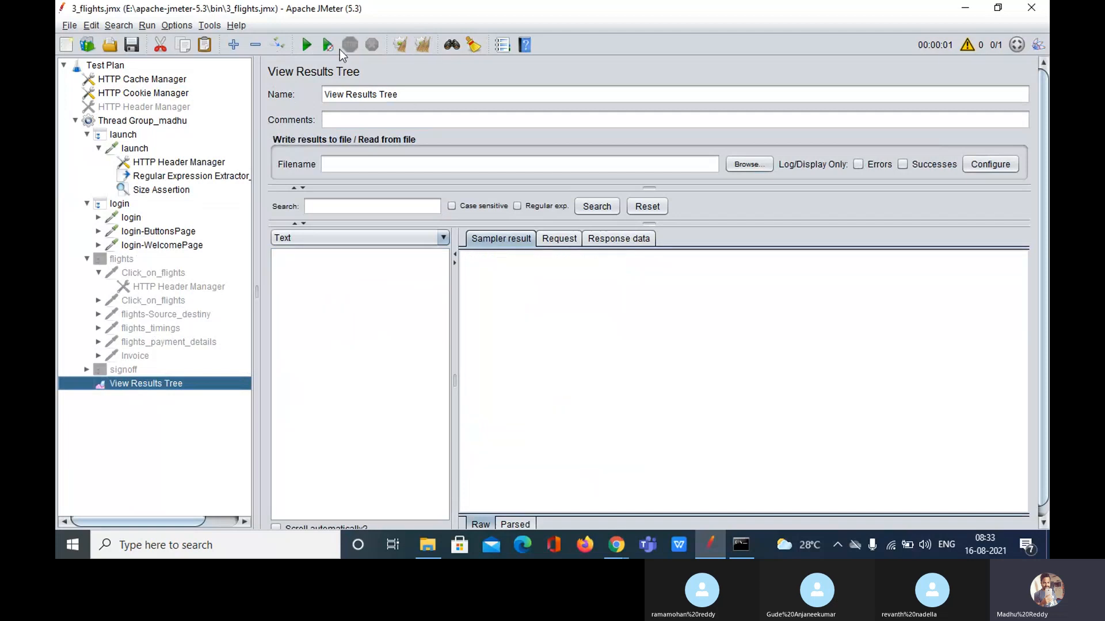
left_click(306, 45)
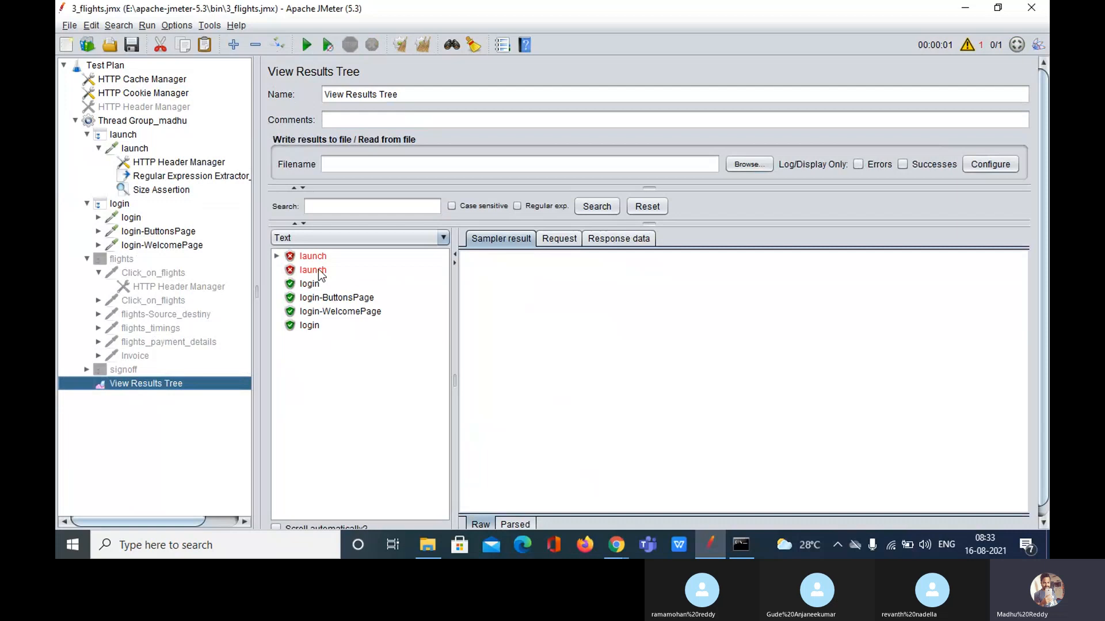
left_click(315, 256)
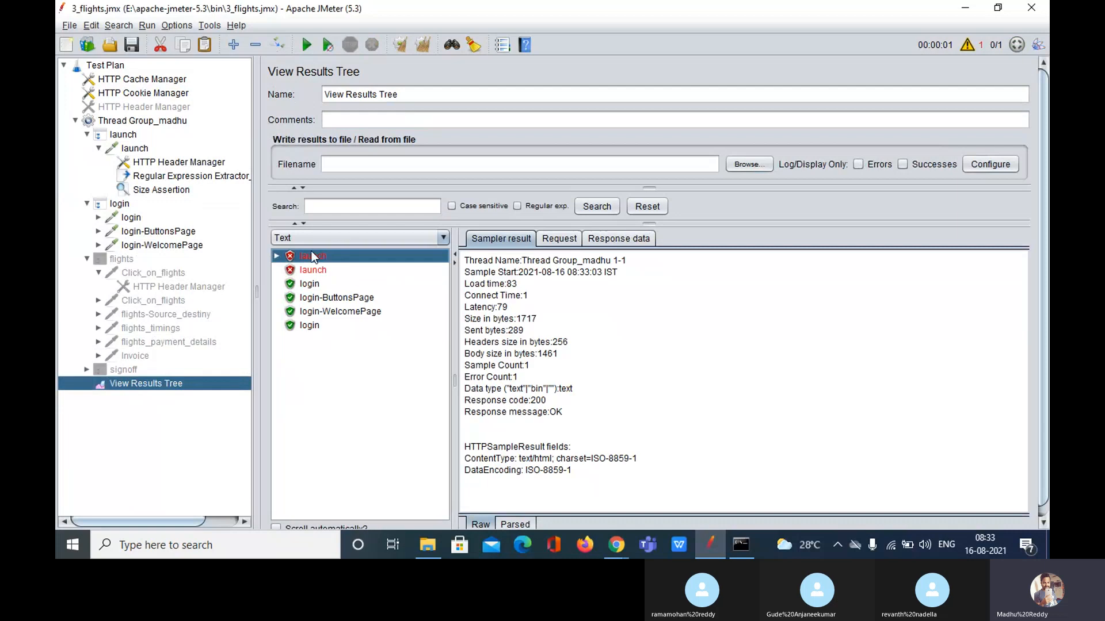
left_click(495, 241)
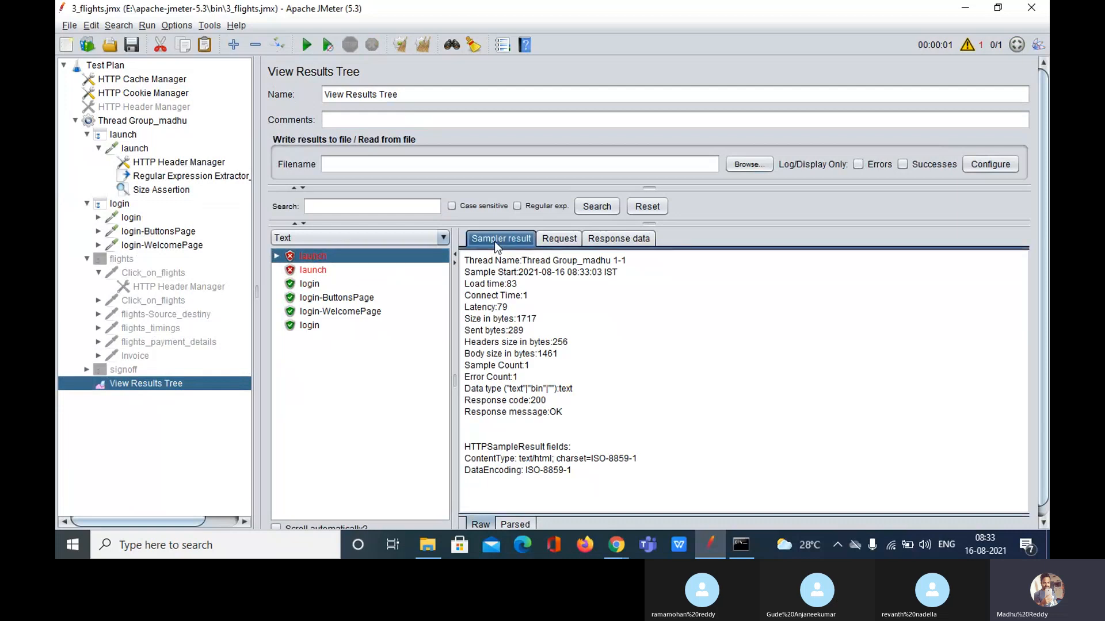
- Examine the body size and headers size lines in the first launch sample's sampler result
left_click_drag(465, 353, 561, 356)
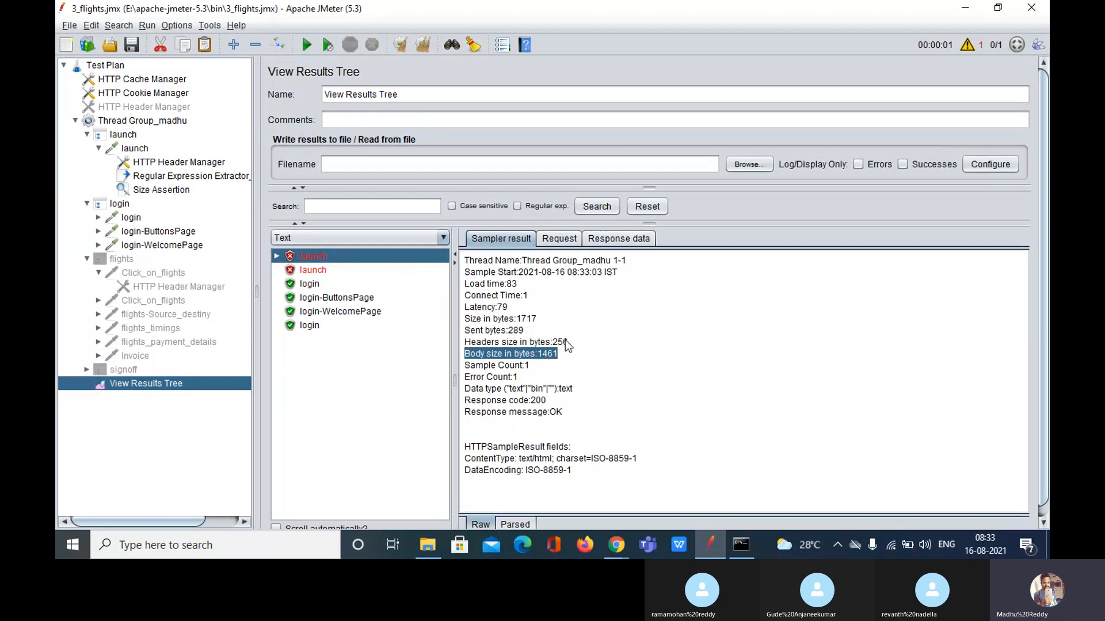
left_click_drag(565, 343, 464, 344)
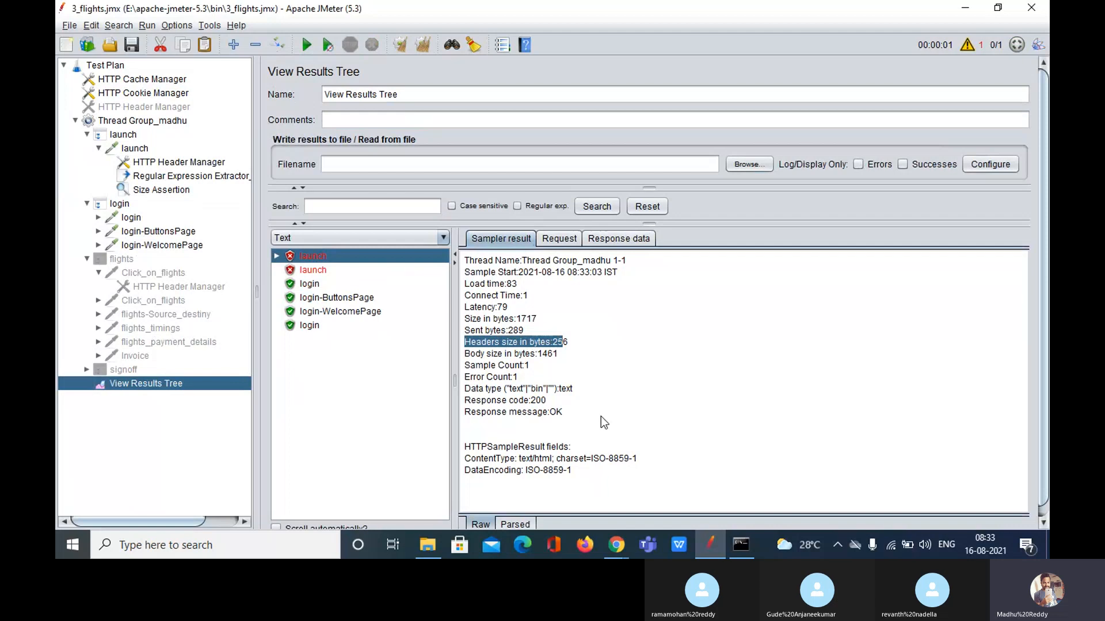
mouse_move(581, 340)
left_mouse_down()
mouse_move(465, 344)
mouse_move(567, 348)
left_mouse_up()
left_click(573, 343)
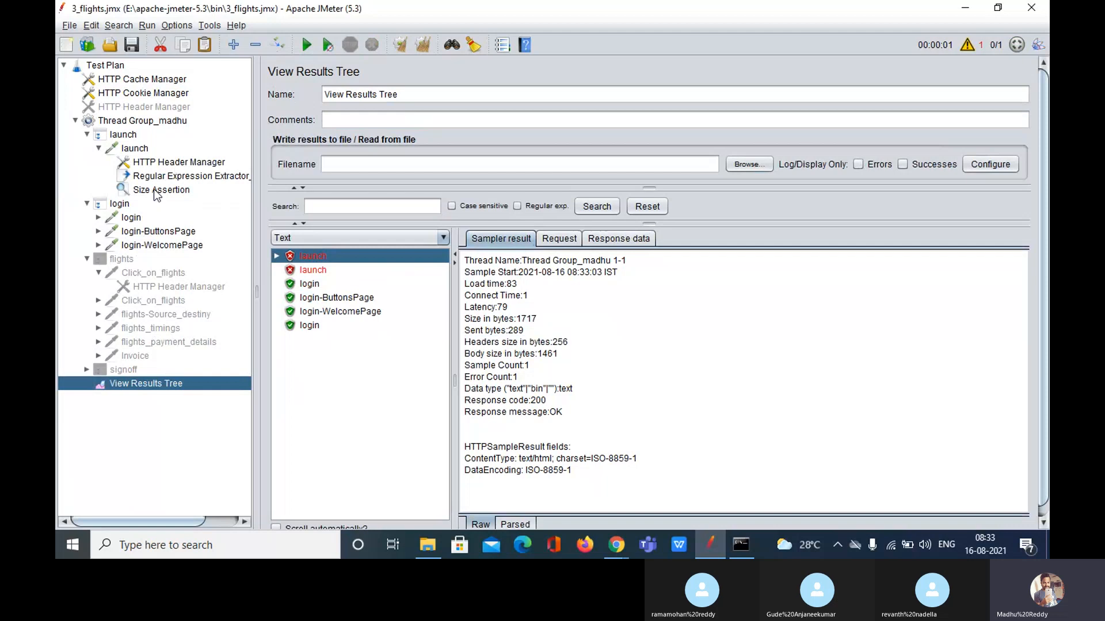
left_click(133, 150)
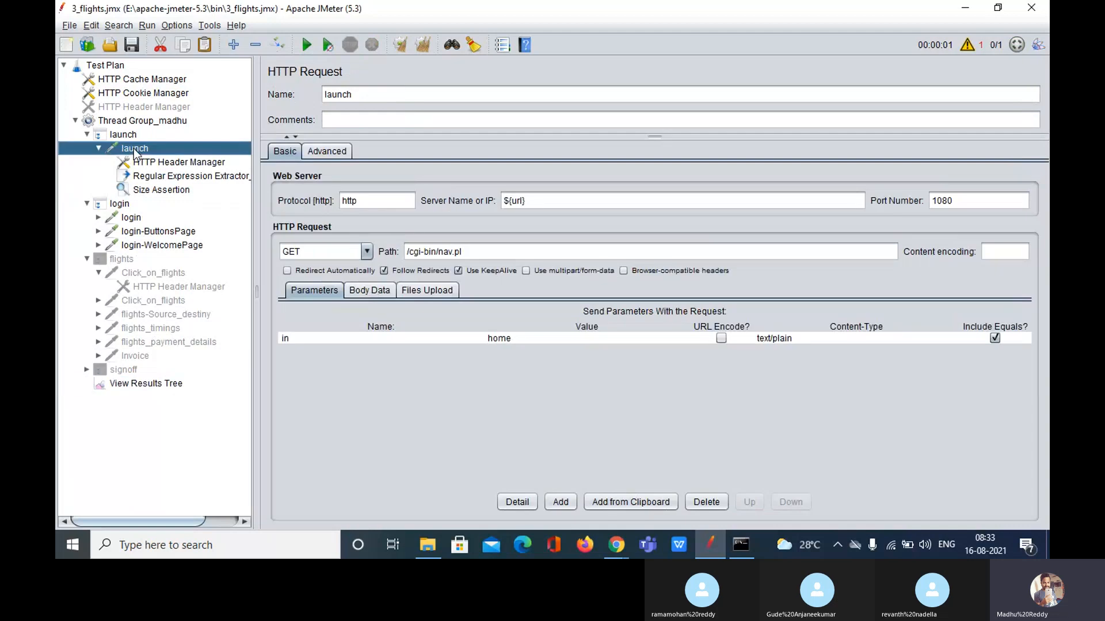
right_click(134, 150)
mouse_move(276, 159)
mouse_move(402, 164)
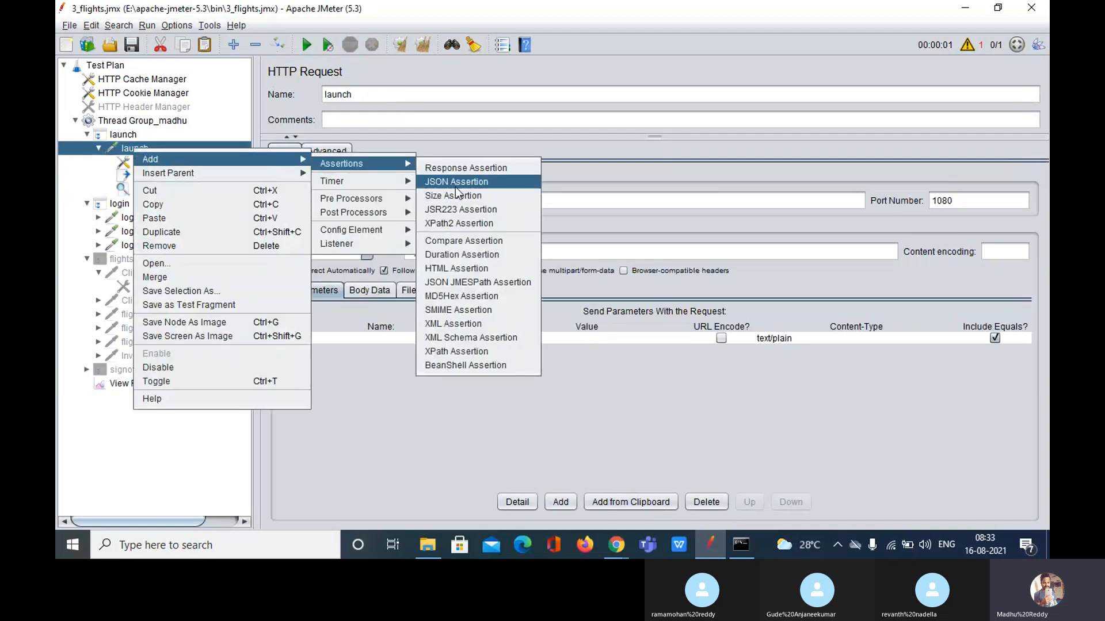
left_click(117, 182)
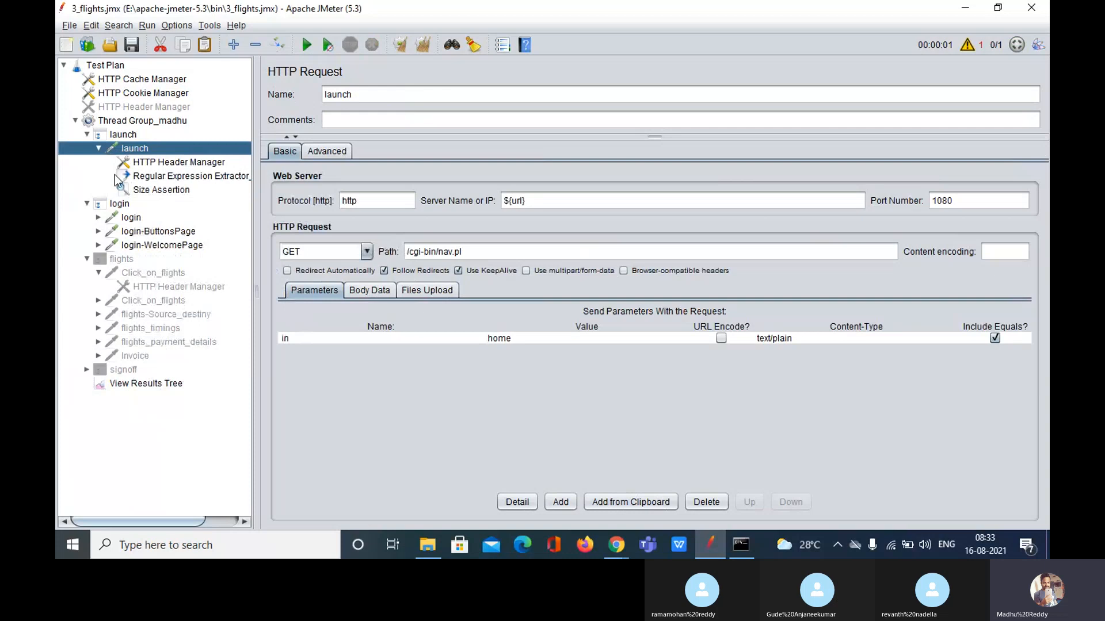
- Open the settings of the Size Assertion under the launch HTTP request
left_click(155, 189)
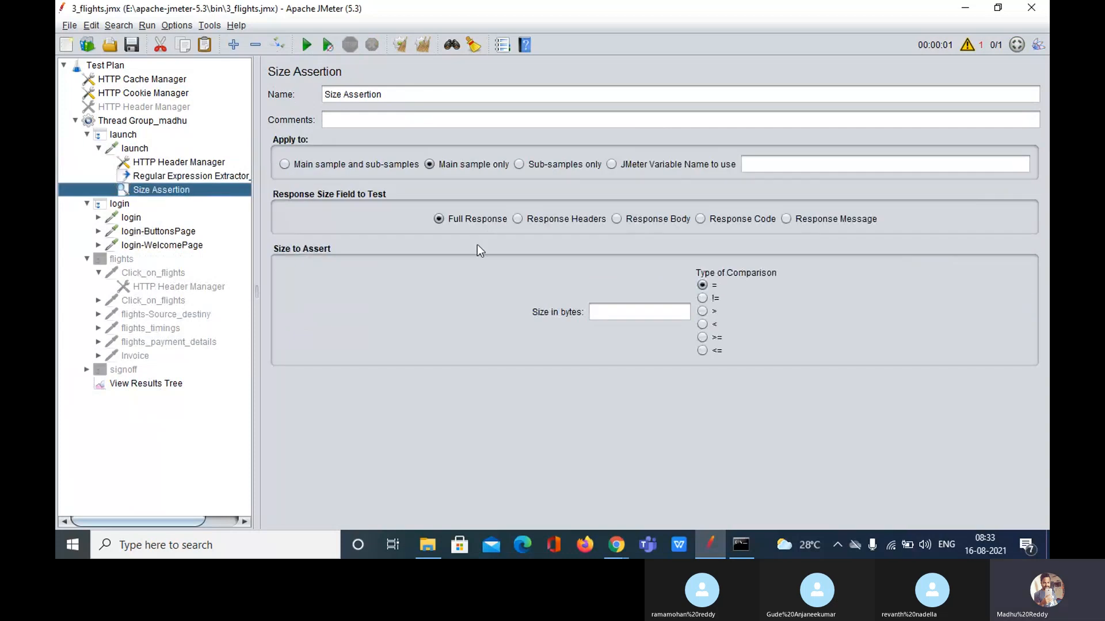
- Set the Size Assertion to test Response Headers and check the launch sample's header size in the results tree
left_click(551, 219)
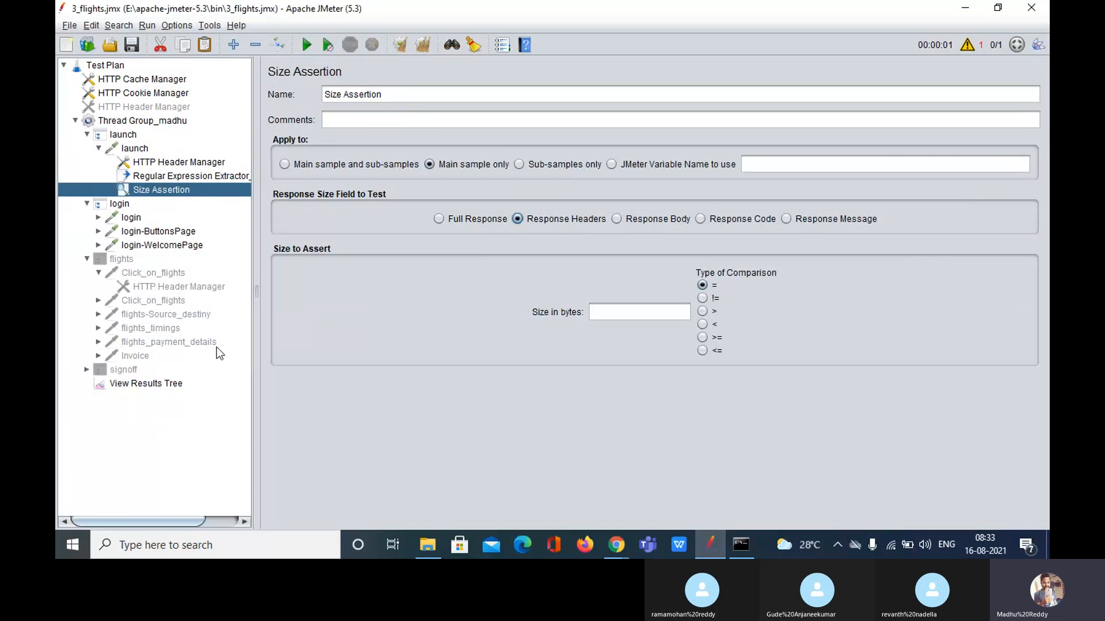
left_click(155, 384)
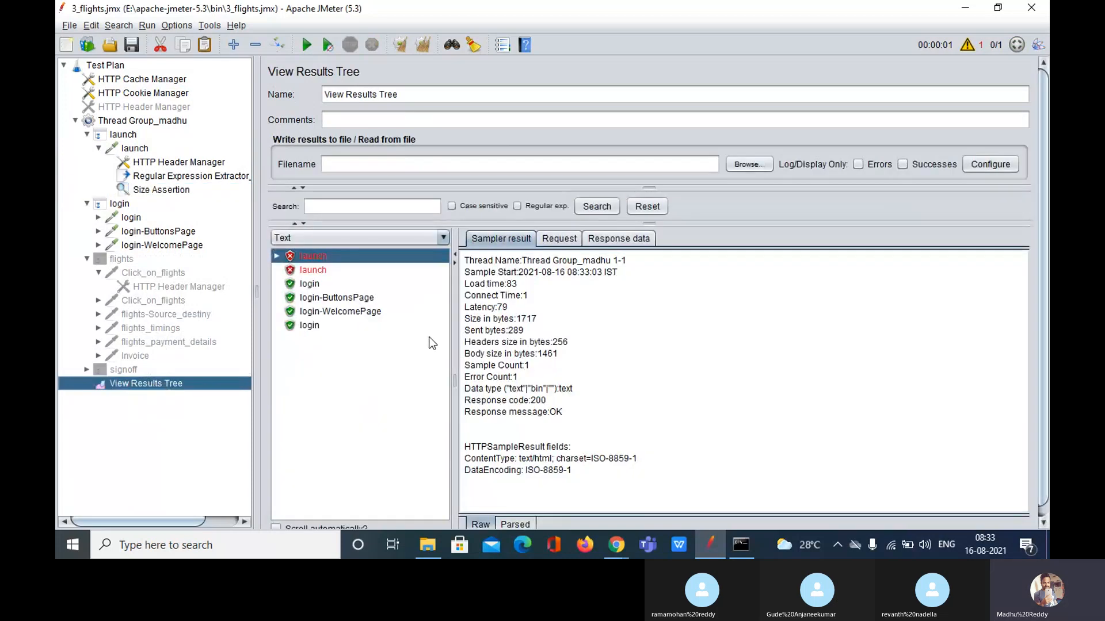
left_click(619, 239)
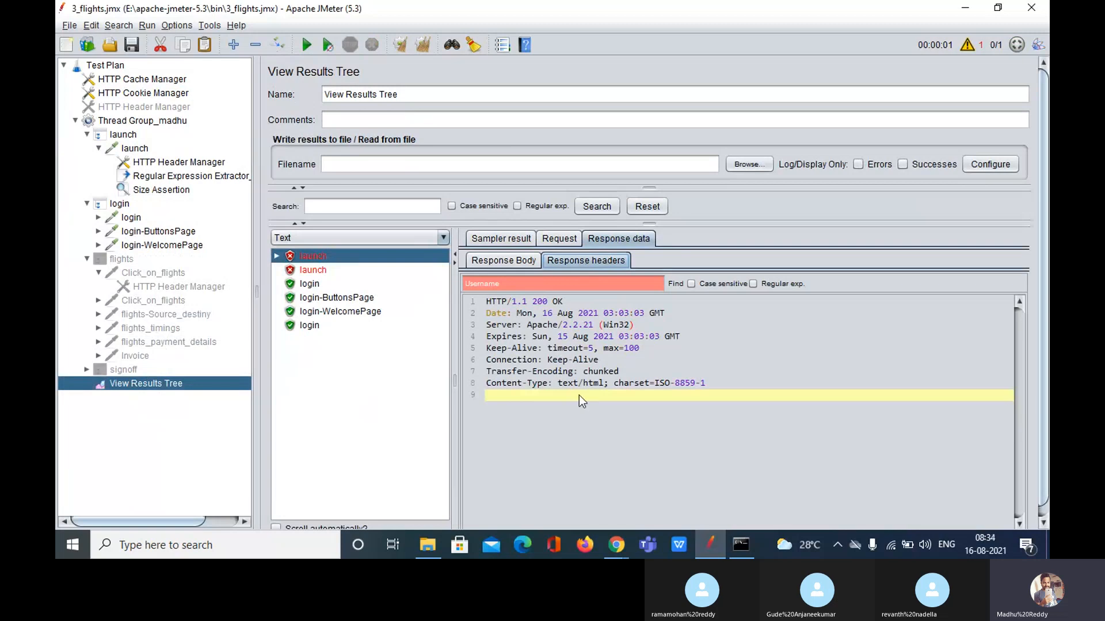
left_click(508, 237)
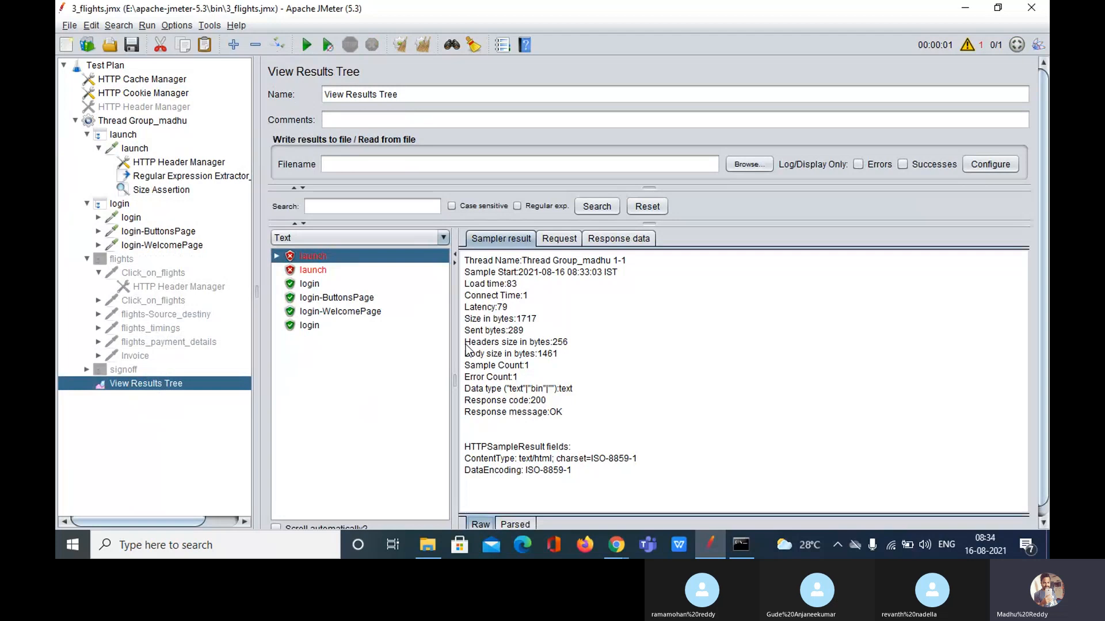
left_click_drag(465, 344, 491, 350)
left_click(492, 349)
left_click_drag(572, 340, 555, 345)
- Set the Size Assertion under launch to 256 bytes with the = comparison
left_click(151, 189)
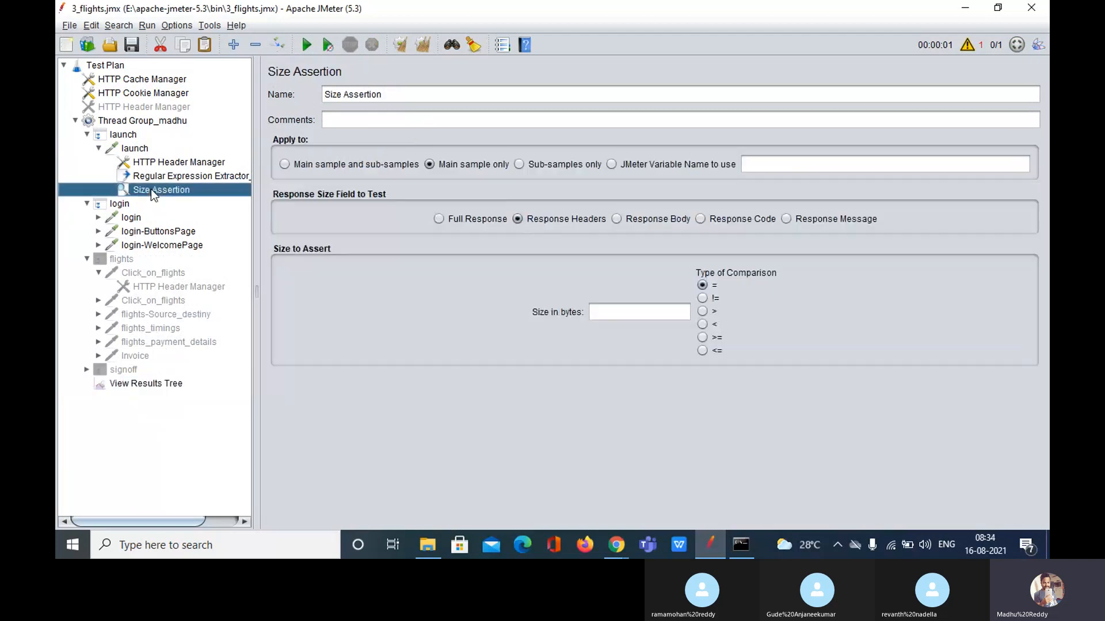
left_click(597, 311)
type("25")
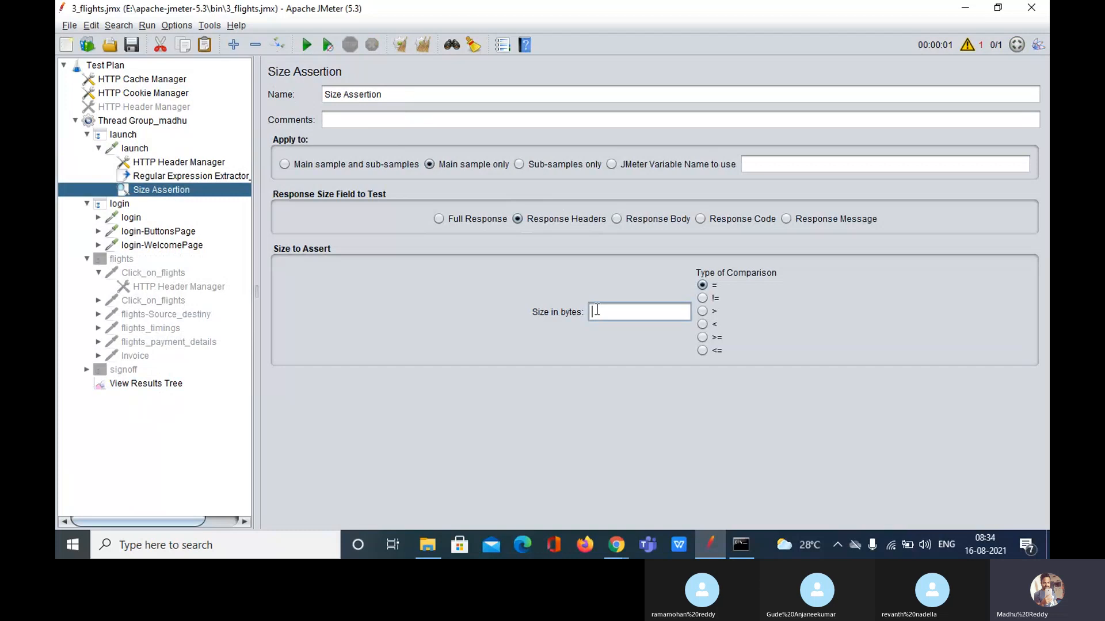
type("6")
left_click(703, 287)
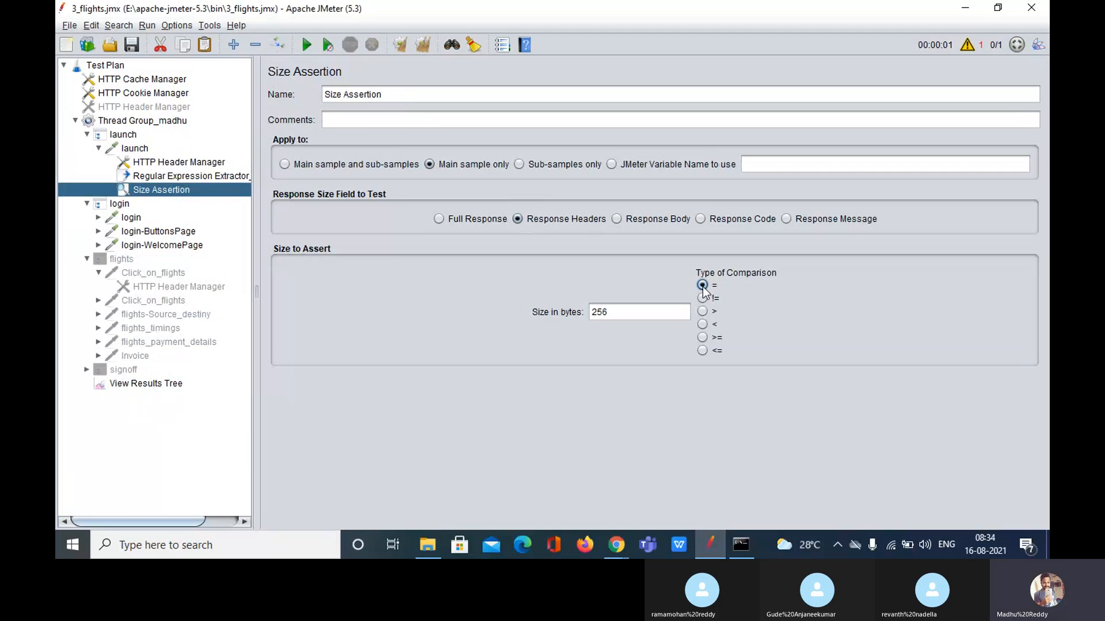
left_click_drag(609, 311, 575, 316)
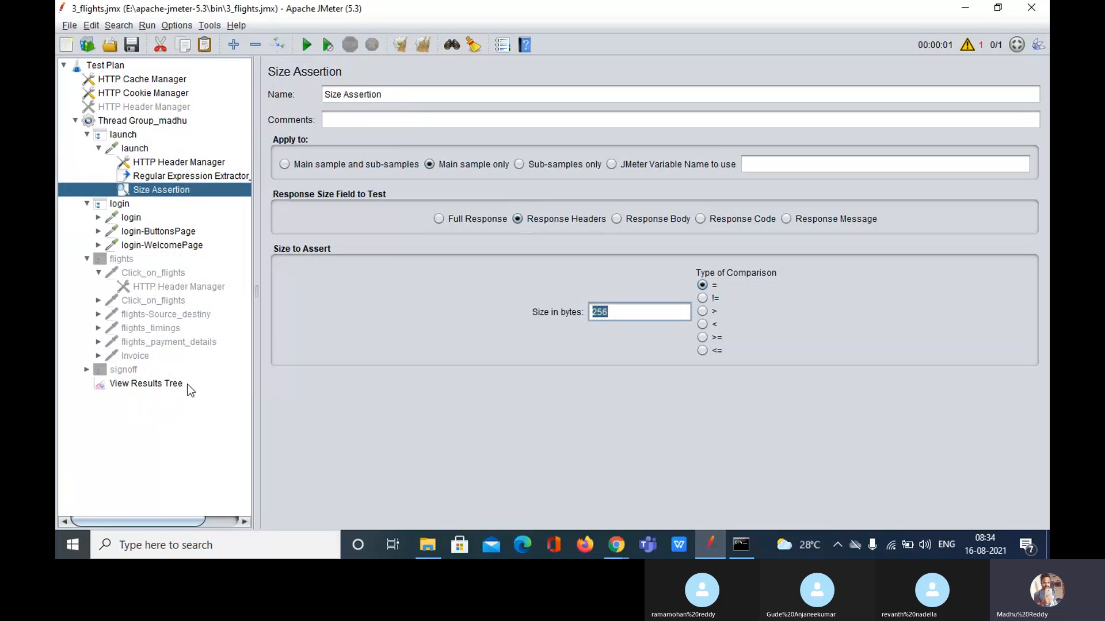
- Clear all previous results, run the test plan and check the header size of the first launch sample
left_click(173, 383)
left_click(423, 45)
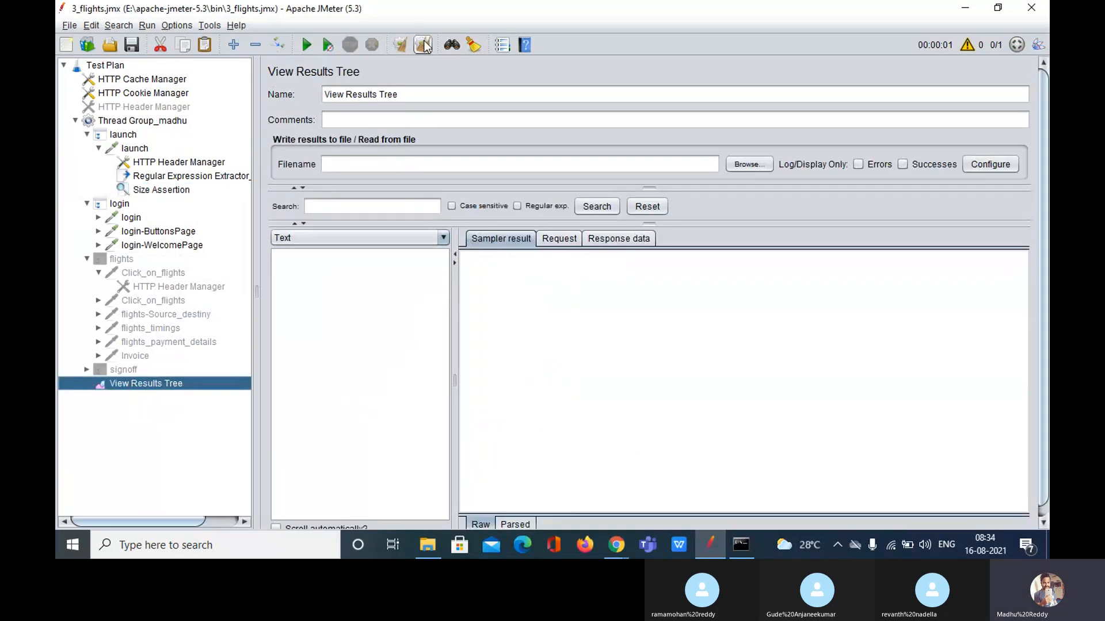
left_click(307, 45)
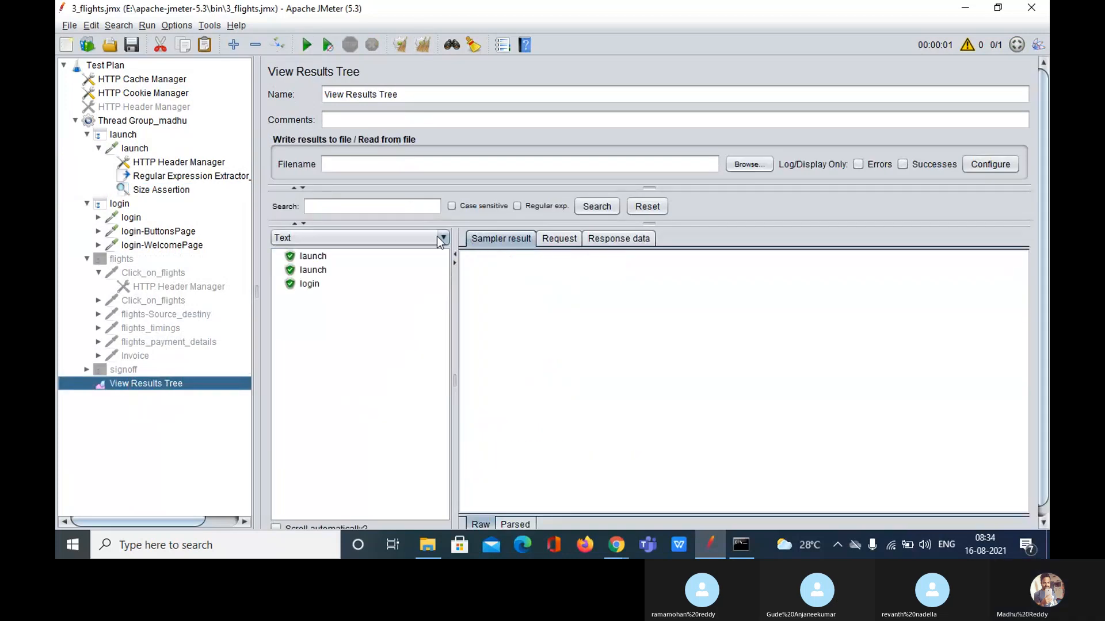
left_click(316, 258)
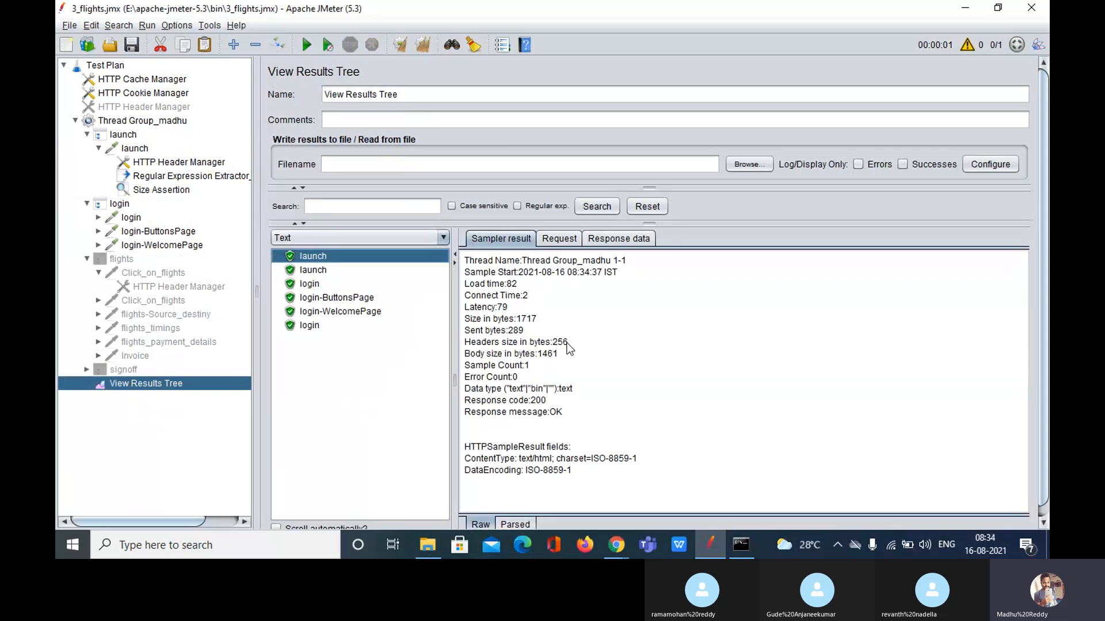
left_click_drag(567, 343, 465, 343)
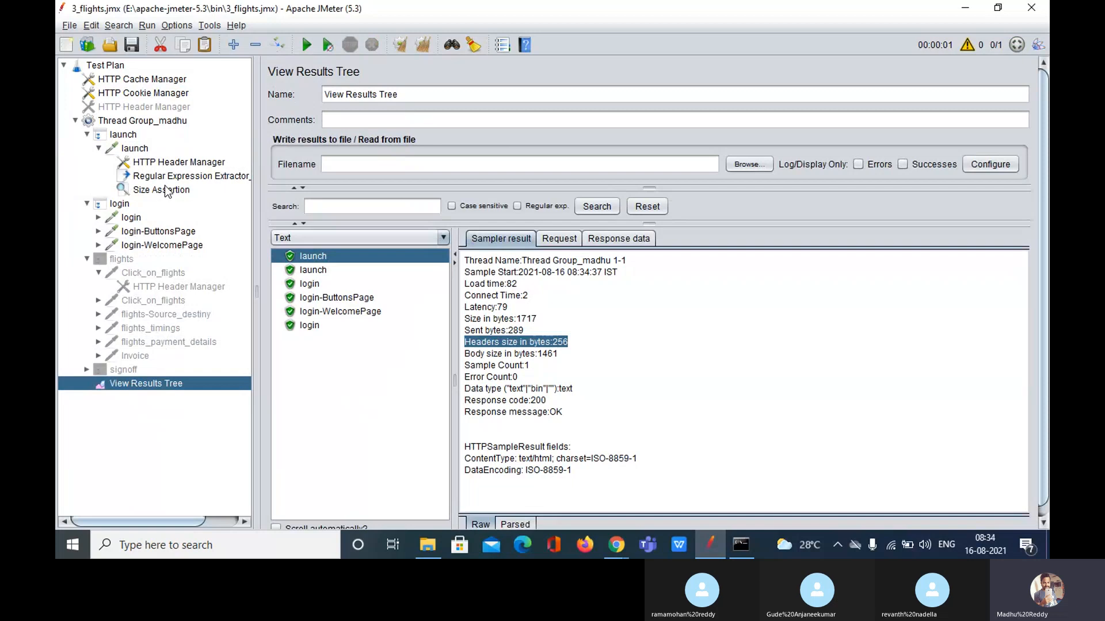
- Set the size in bytes of the Size Assertion to 300
left_click(166, 191)
left_click(645, 313)
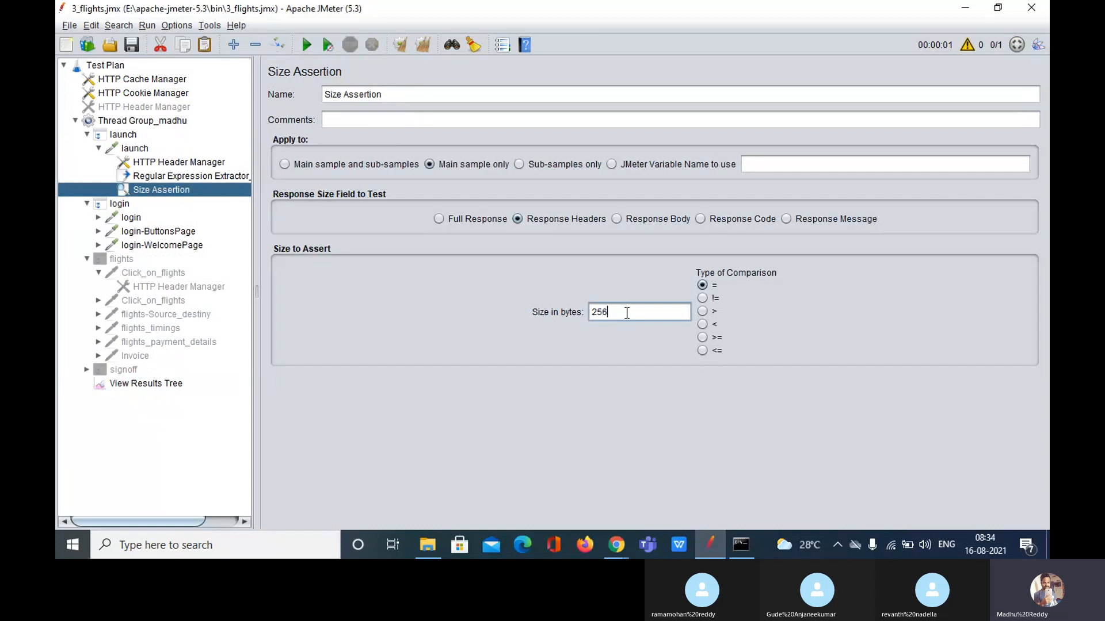
key("BackSpace")
key("BackSpace")
key("BackSpace")
type("300")
- Run the test without pauses and read the Size Assertion failure message under the new launch sample
left_click(156, 383)
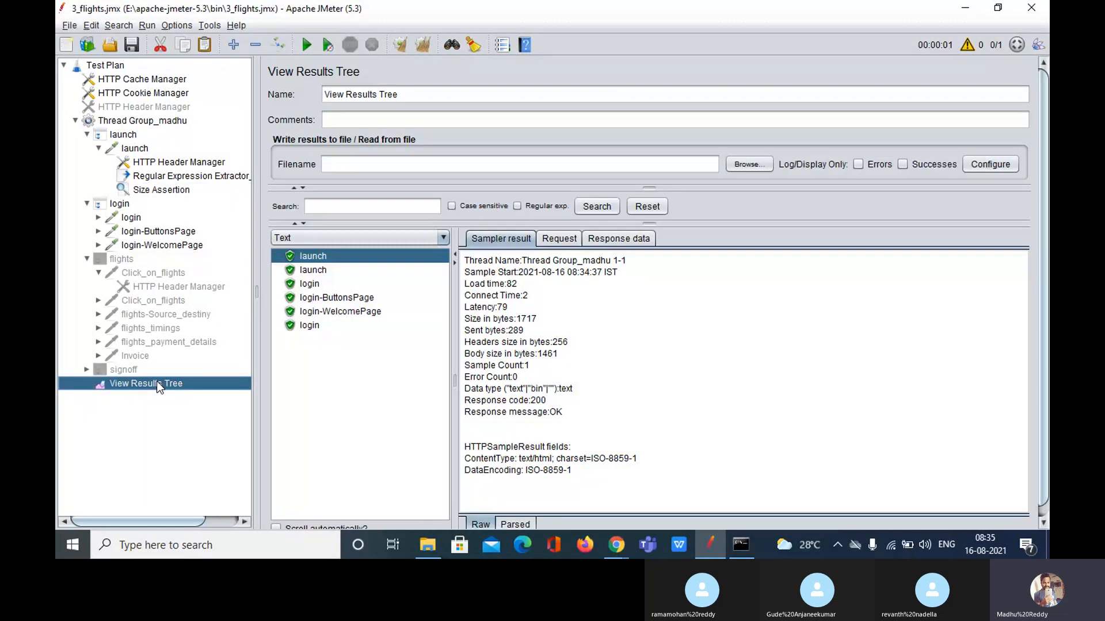
left_click(326, 45)
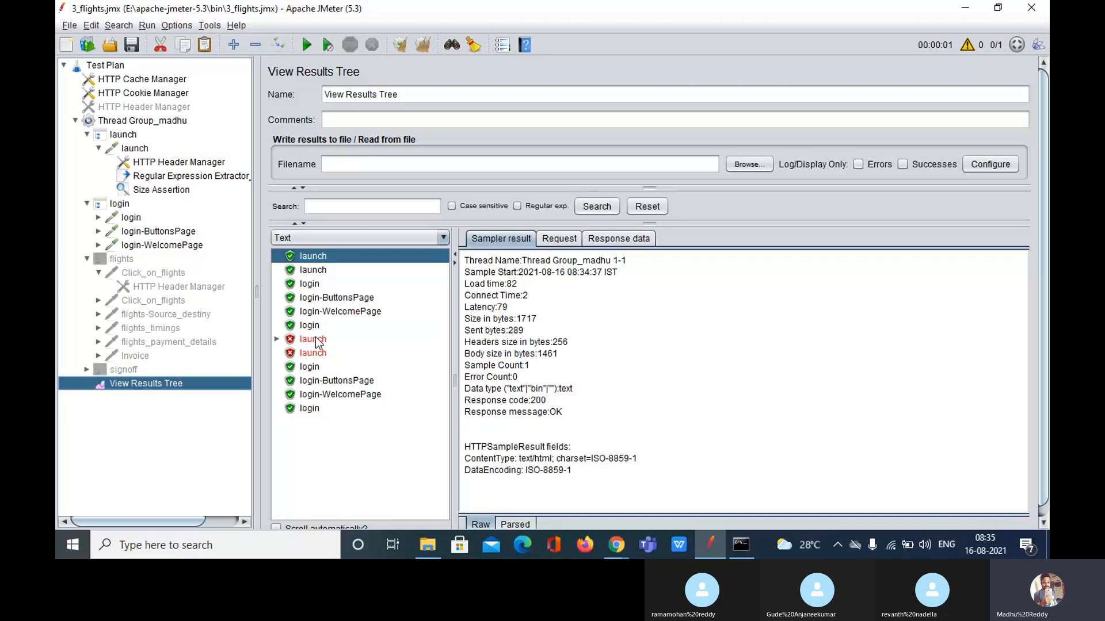
double_click(317, 341)
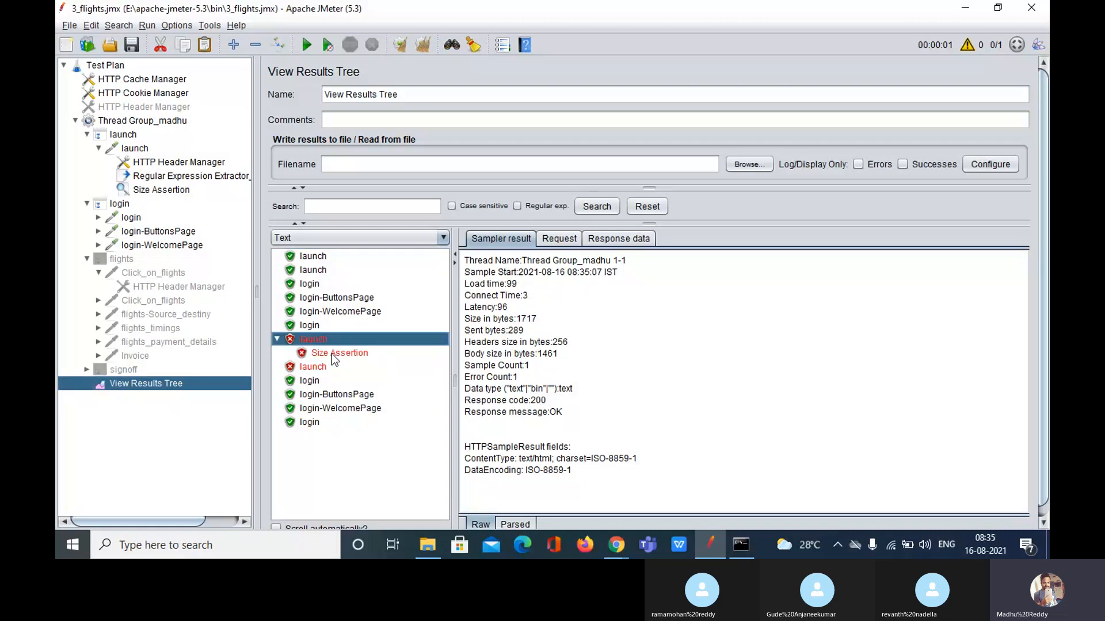
left_click(335, 355)
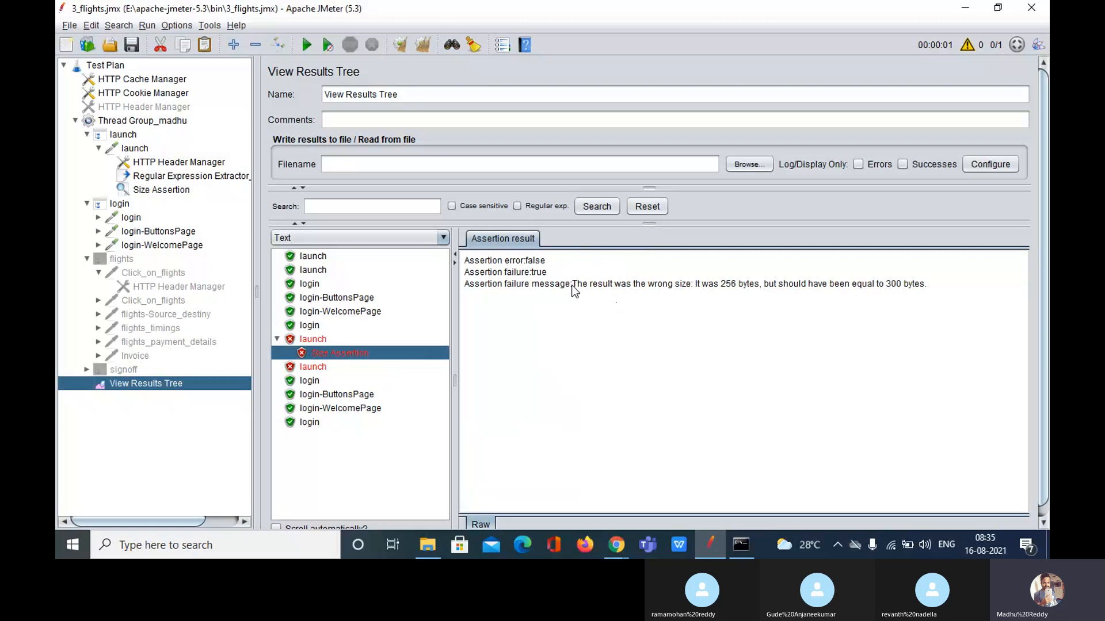
left_click_drag(573, 286, 697, 292)
left_click(698, 292)
left_click_drag(695, 284, 765, 289)
left_click(771, 293)
left_click_drag(762, 286, 905, 297)
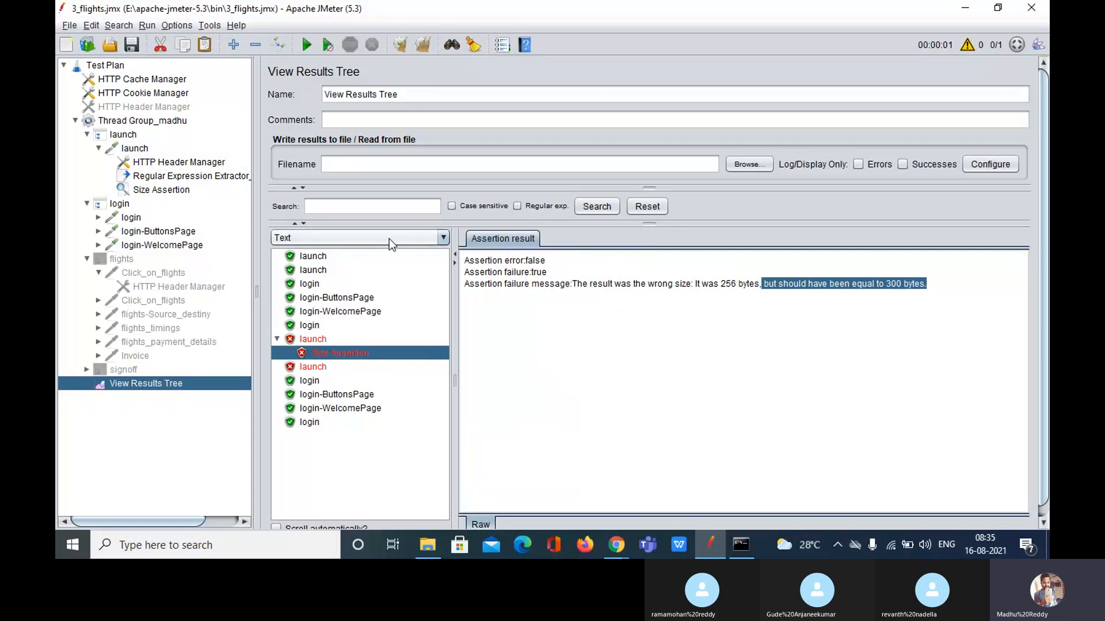
- Change the Size Assertion's type of comparison to <=
left_click(143, 191)
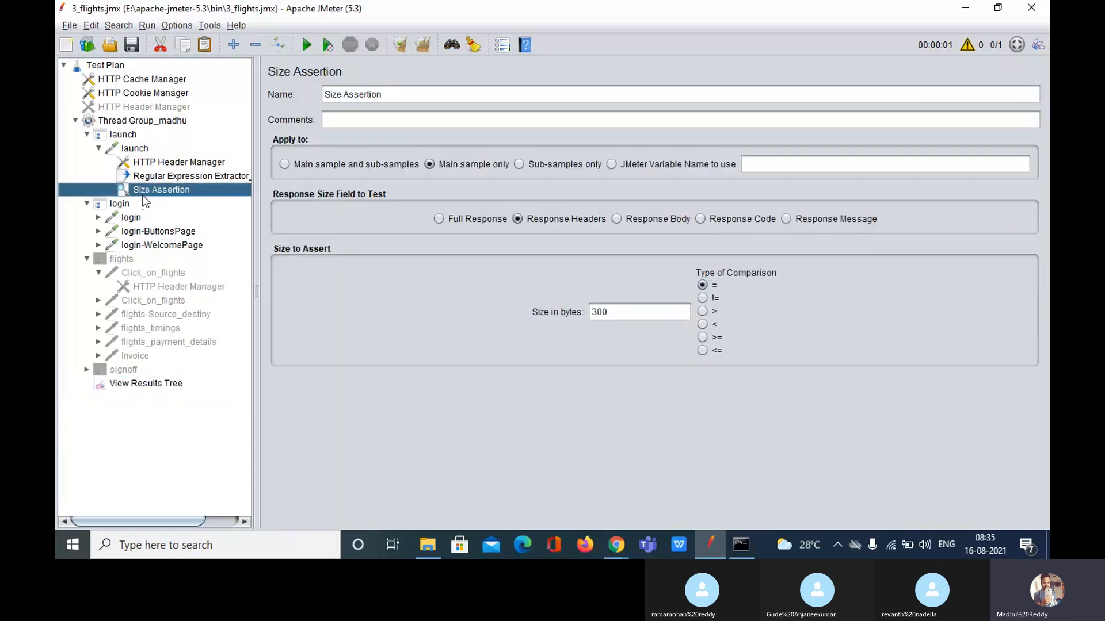
left_click(670, 311)
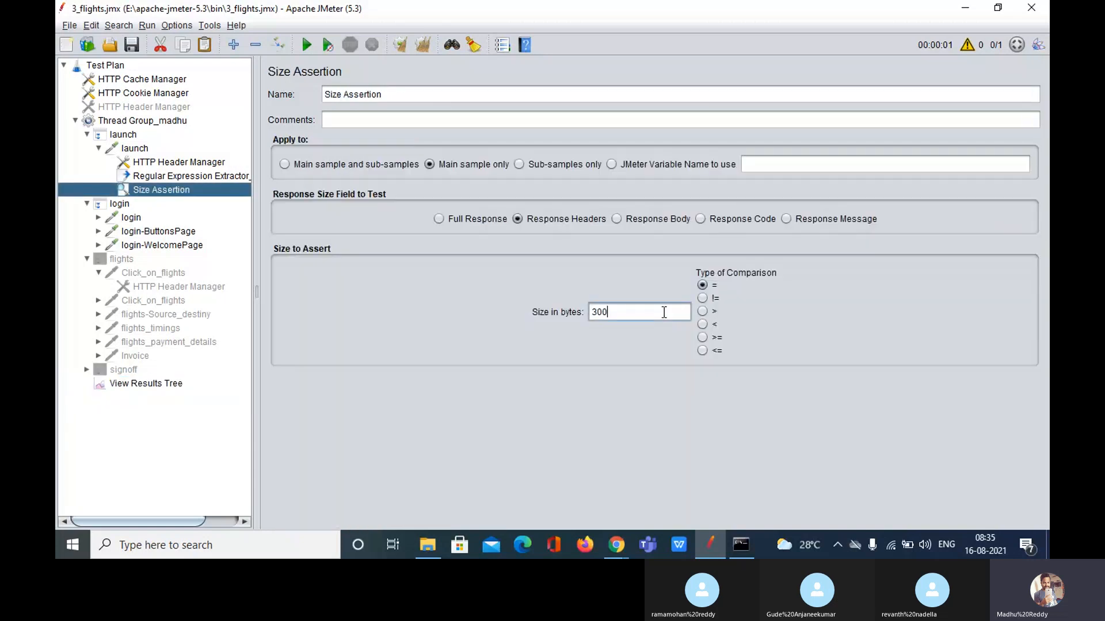
left_click(705, 300)
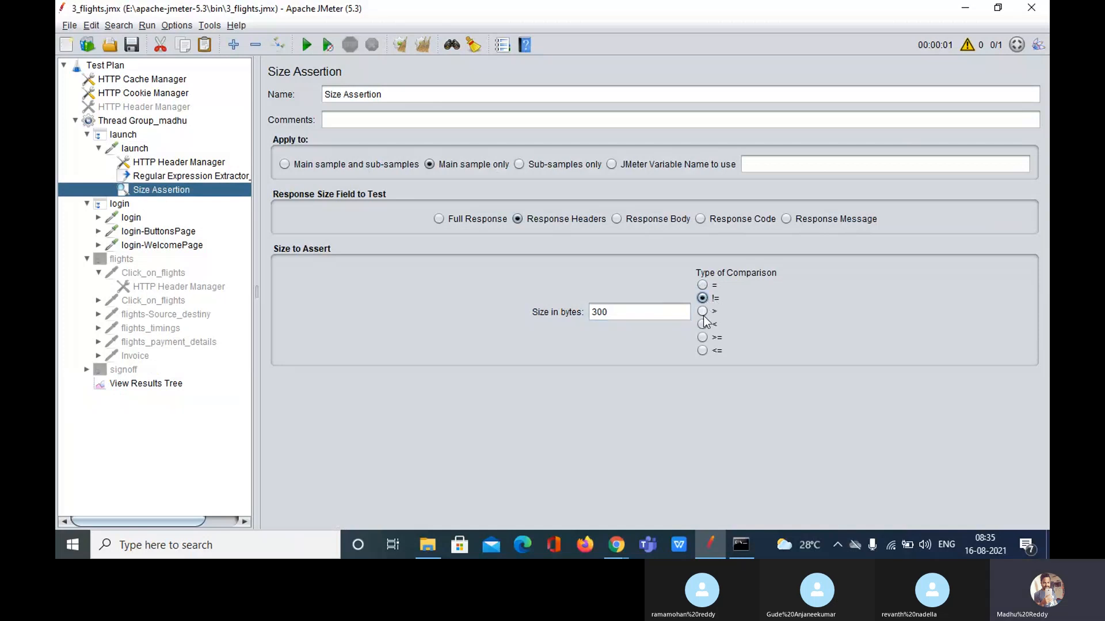
left_click(703, 311)
left_click(702, 325)
left_click(702, 338)
left_click(703, 351)
left_click(702, 337)
left_click(703, 350)
- Clear the results, rerun the test plan and check the launch sample's header size against the <= assertion
left_click(163, 383)
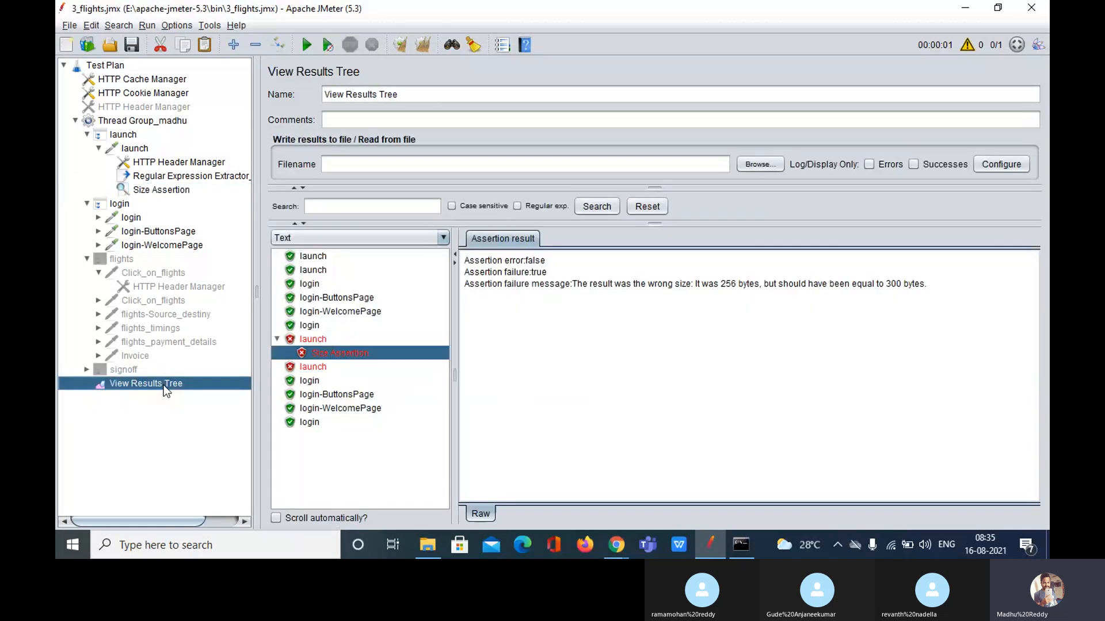
left_click(430, 49)
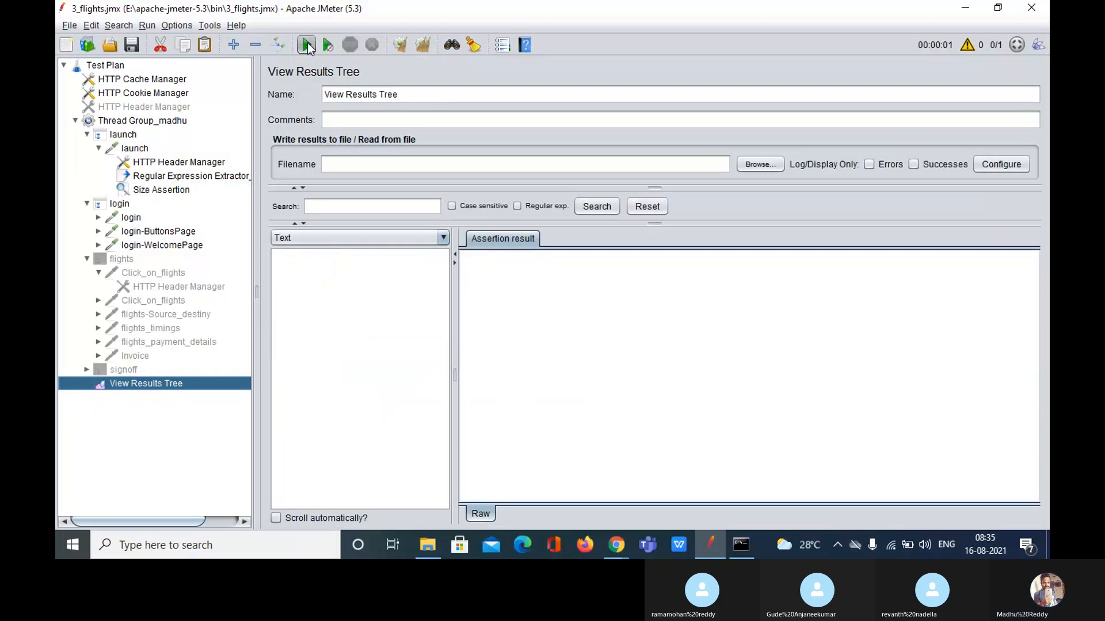
left_click(307, 45)
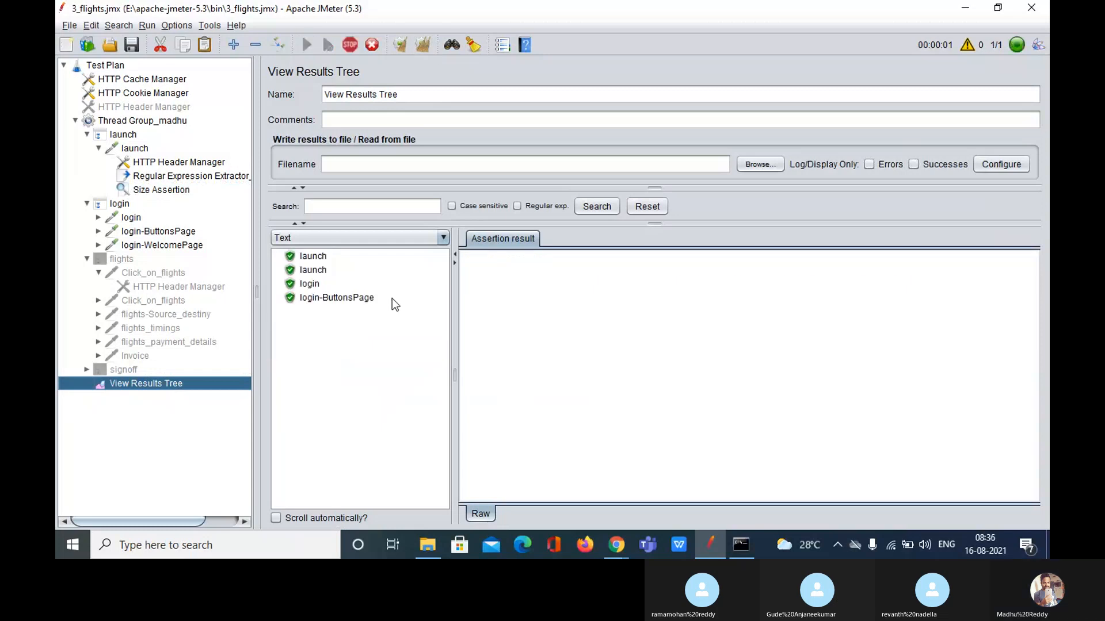
left_click(316, 259)
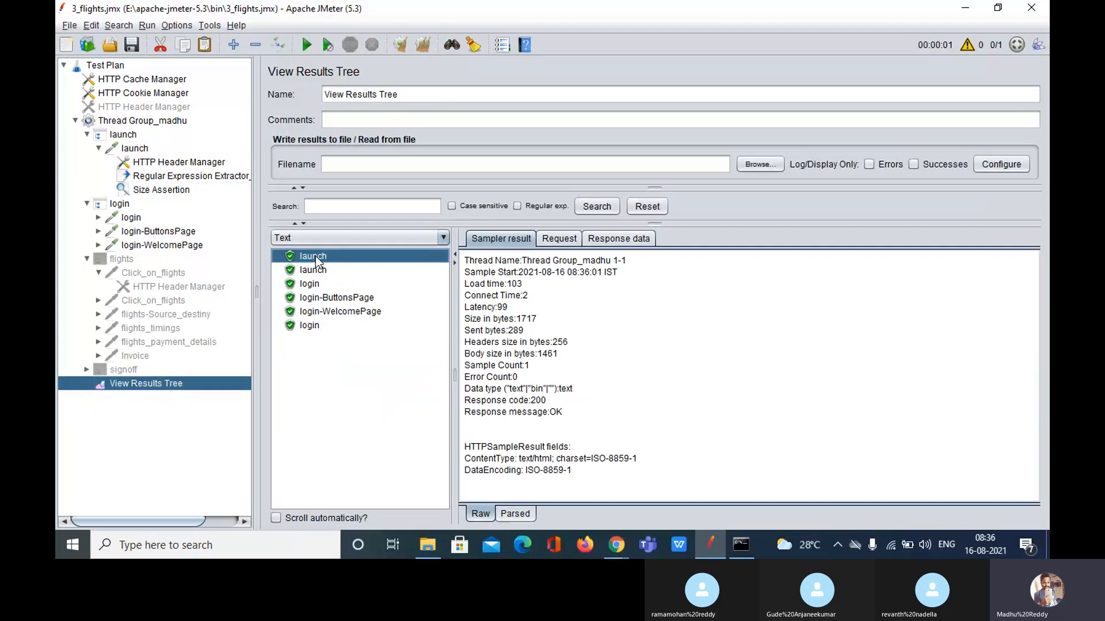
left_click_drag(568, 343, 466, 347)
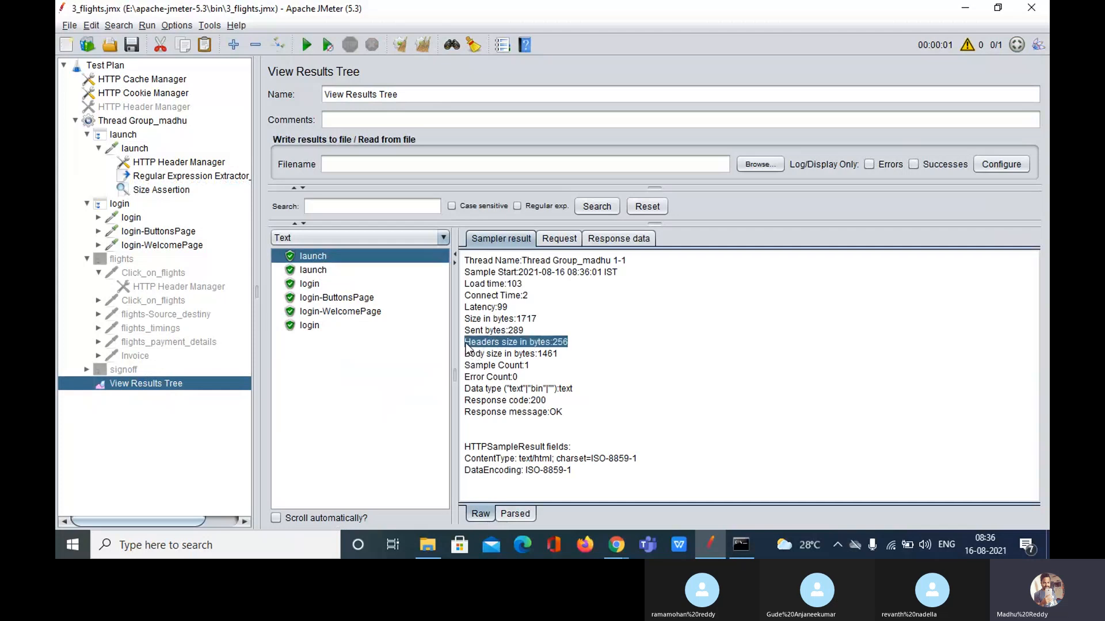
- Set the Size Assertion to test the Full Response and check the launch sample's body size in the results tree
left_click(171, 191)
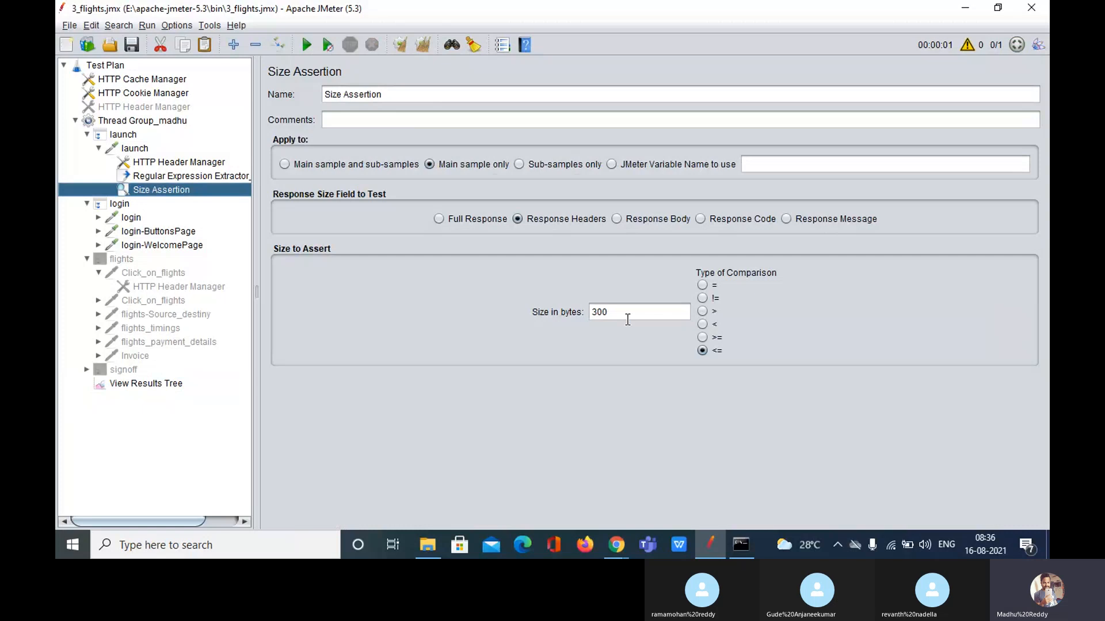
left_click(475, 220)
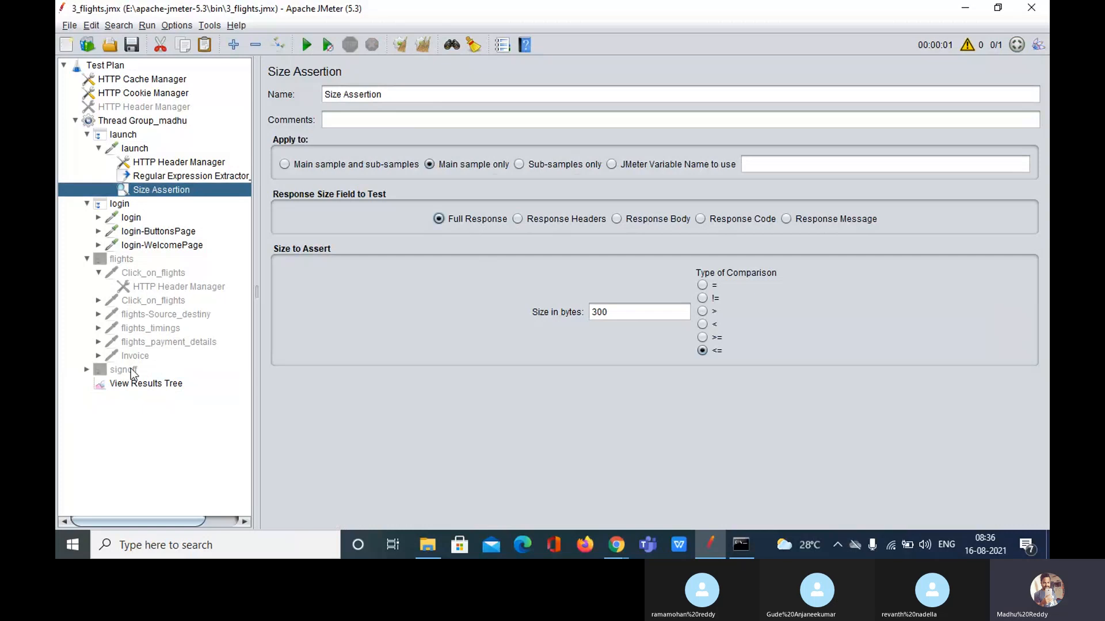
left_click(136, 384)
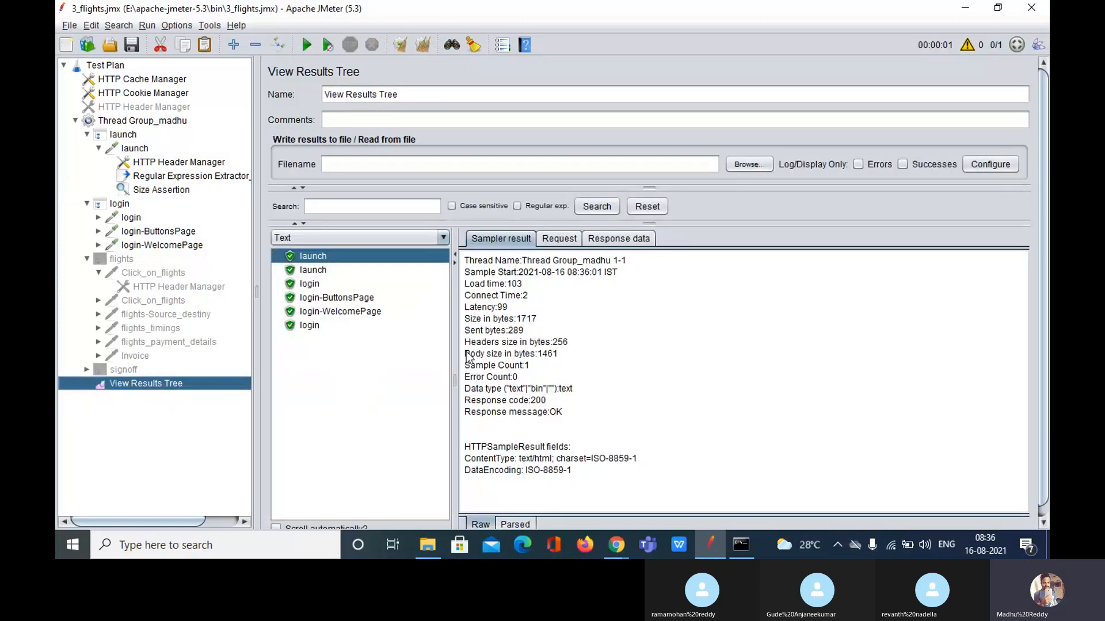
left_click_drag(465, 354, 537, 355)
left_click(556, 352)
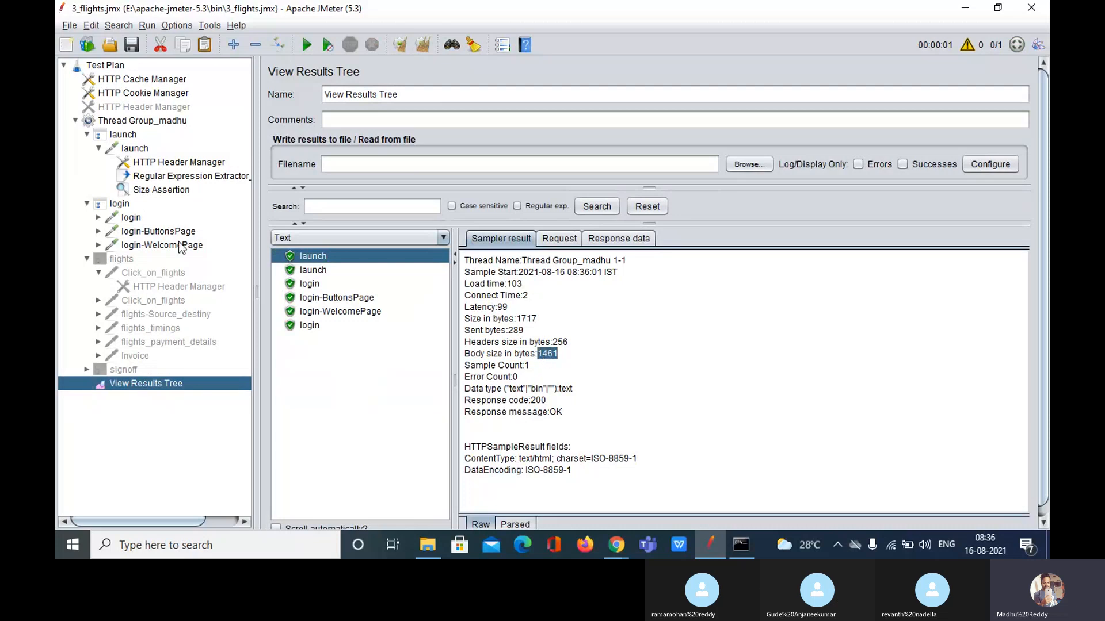
- Set the Full Response size assertion to 1500 bytes with the <= comparison
left_click(161, 191)
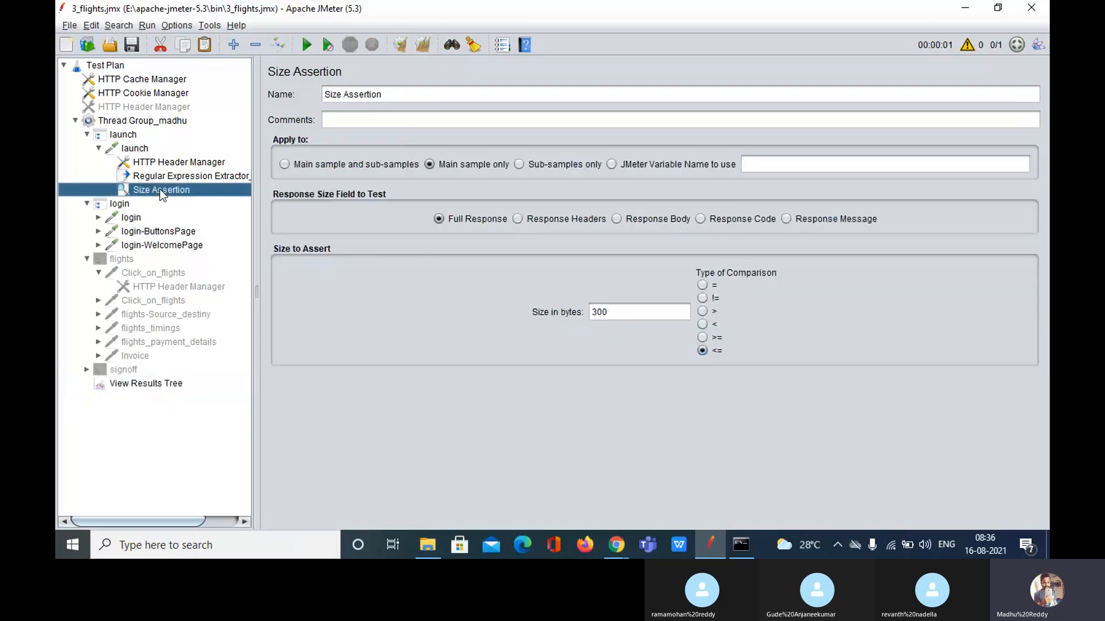
left_click(471, 216)
left_click(645, 313)
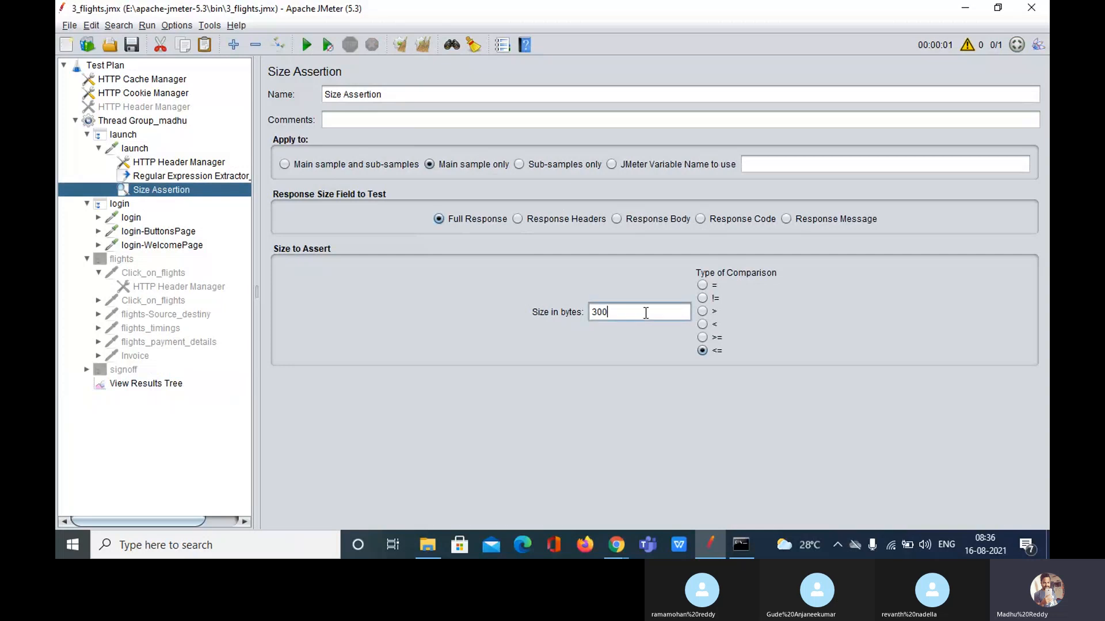
key("BackSpace")
key("BackSpace")
key("BackSpace")
type("1500")
left_click(718, 352)
- Clear the results, rerun the test plan and inspect the sampler result of the first launch sample
left_click(161, 383)
left_click(422, 44)
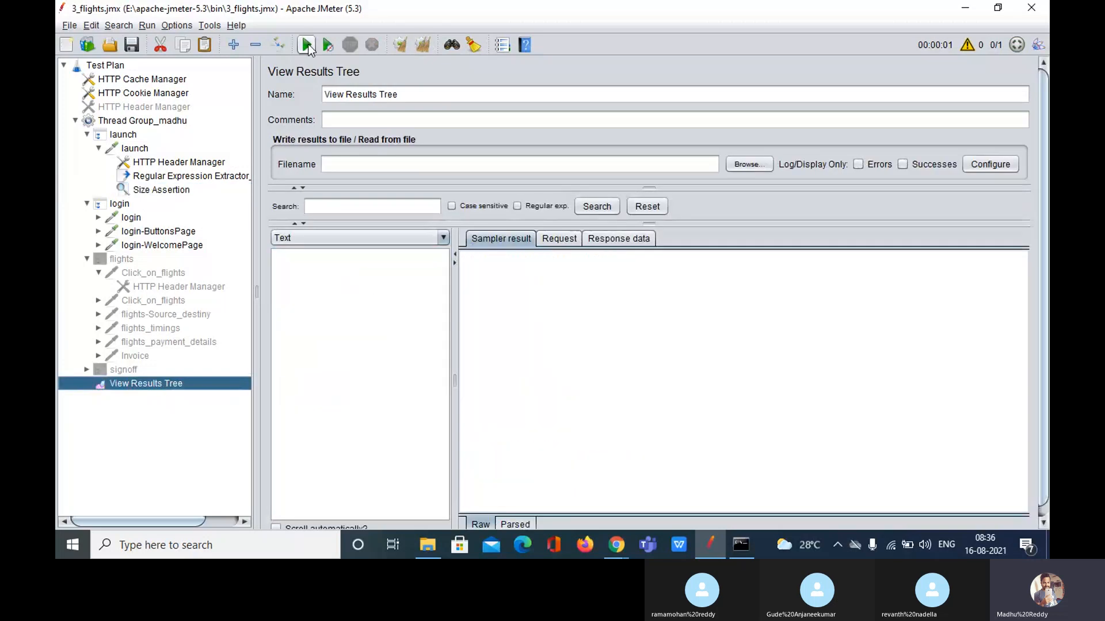
left_click(307, 45)
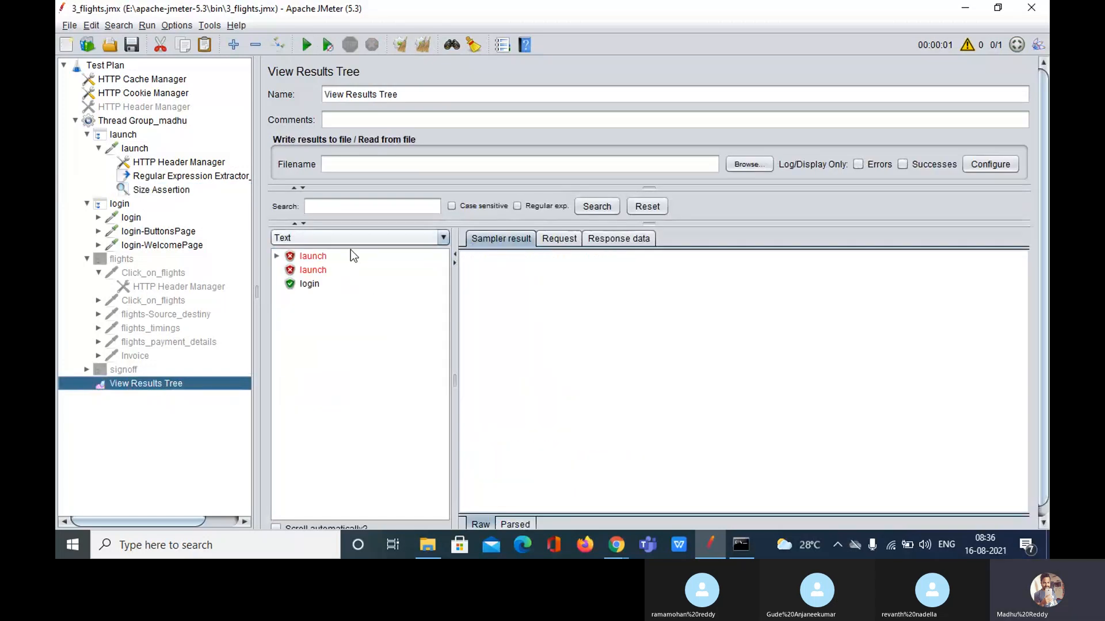
left_click(319, 257)
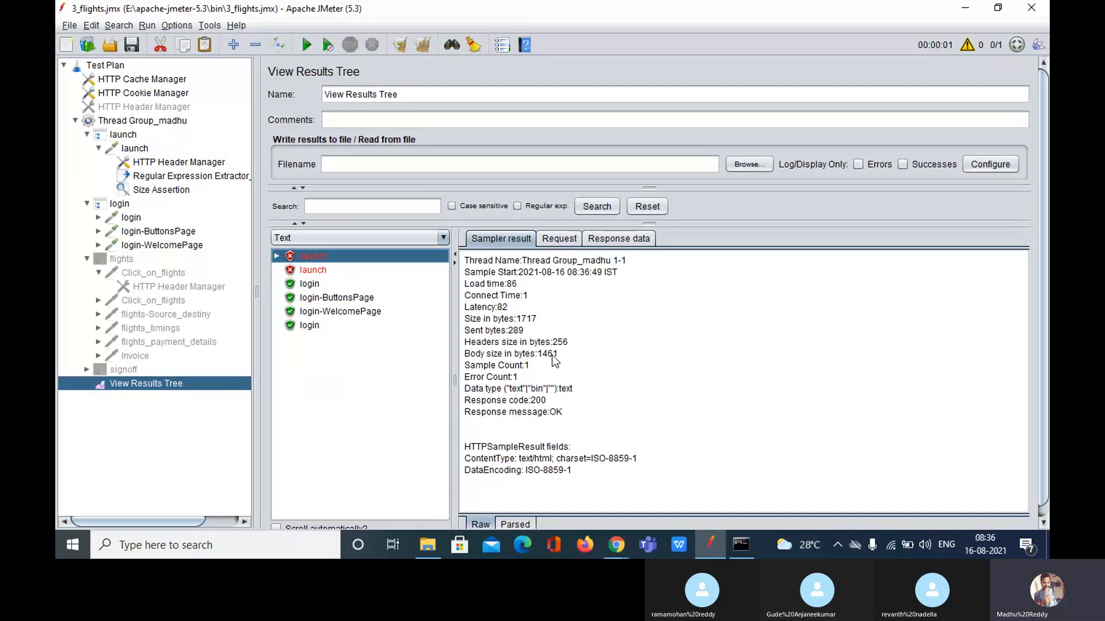
- Compare the launch sample's body size and total size in bytes with the Size Assertion's Full Response setting
left_click_drag(557, 355, 467, 354)
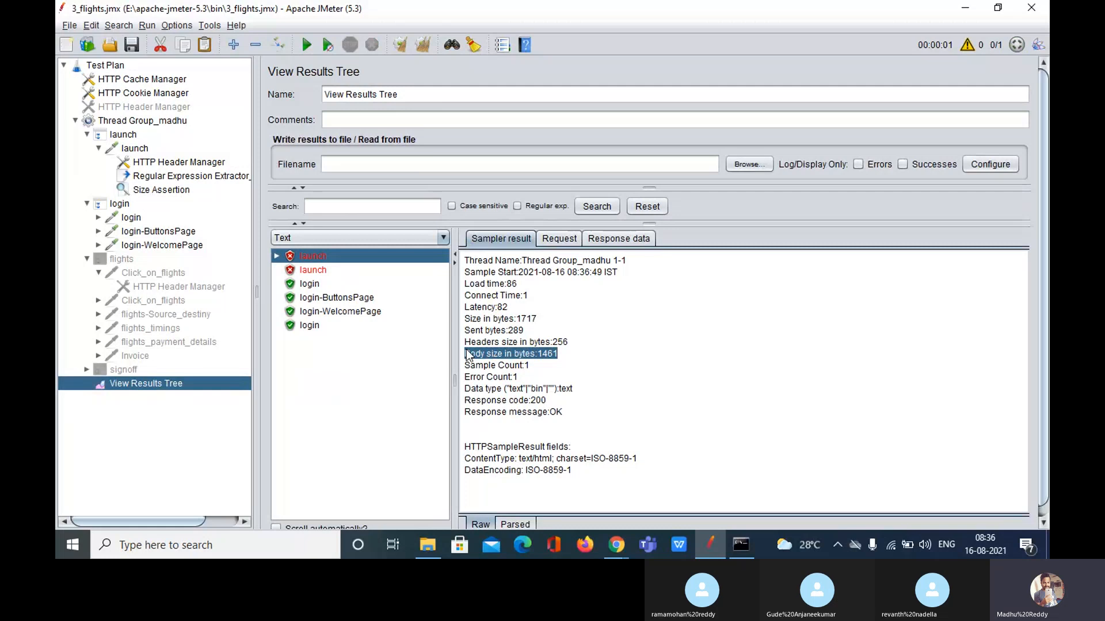
left_click(535, 320)
left_click_drag(535, 320, 471, 320)
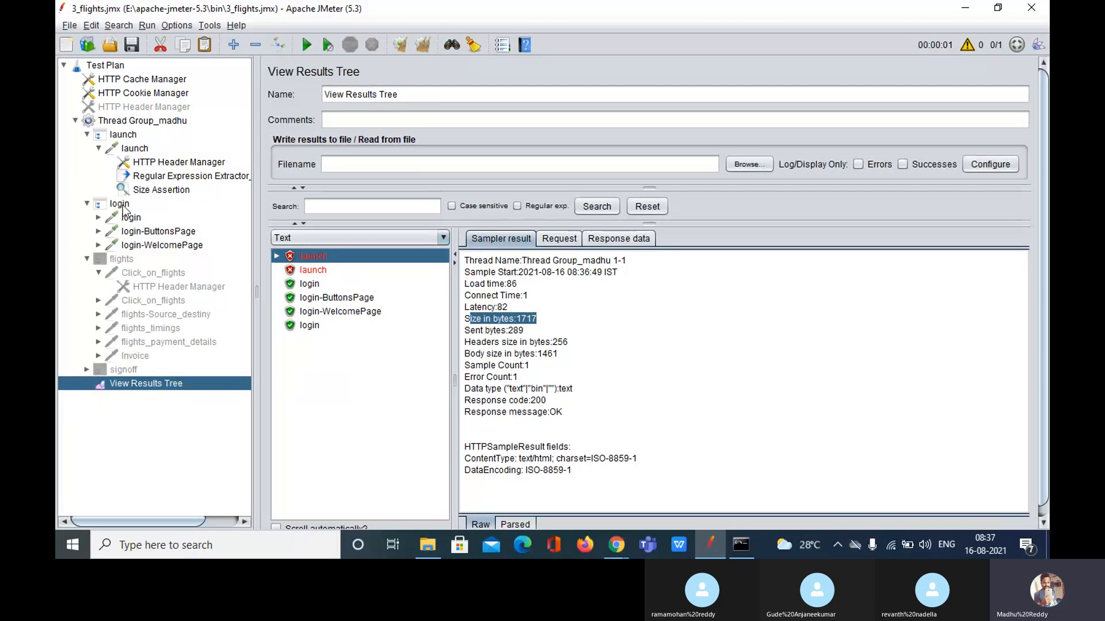
left_click(150, 190)
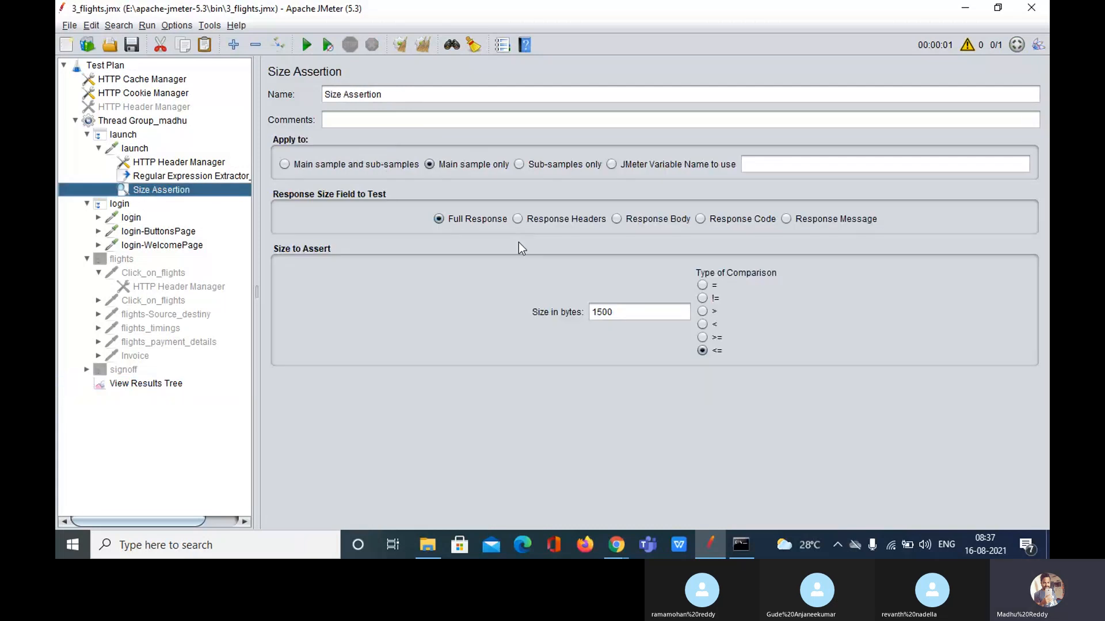
left_click(207, 384)
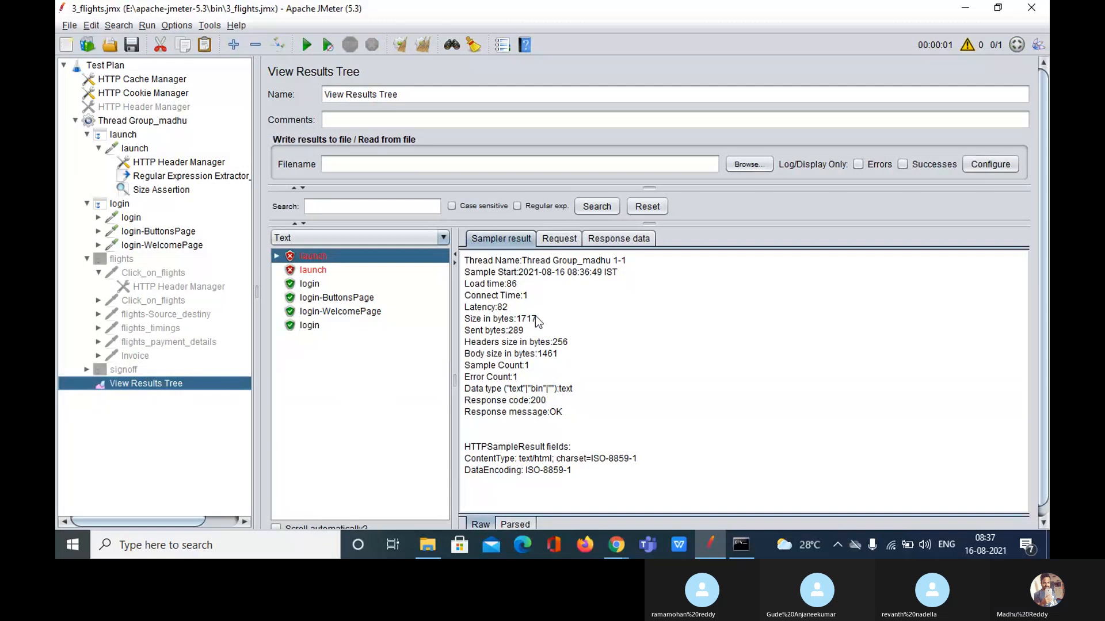
left_click_drag(538, 319, 464, 320)
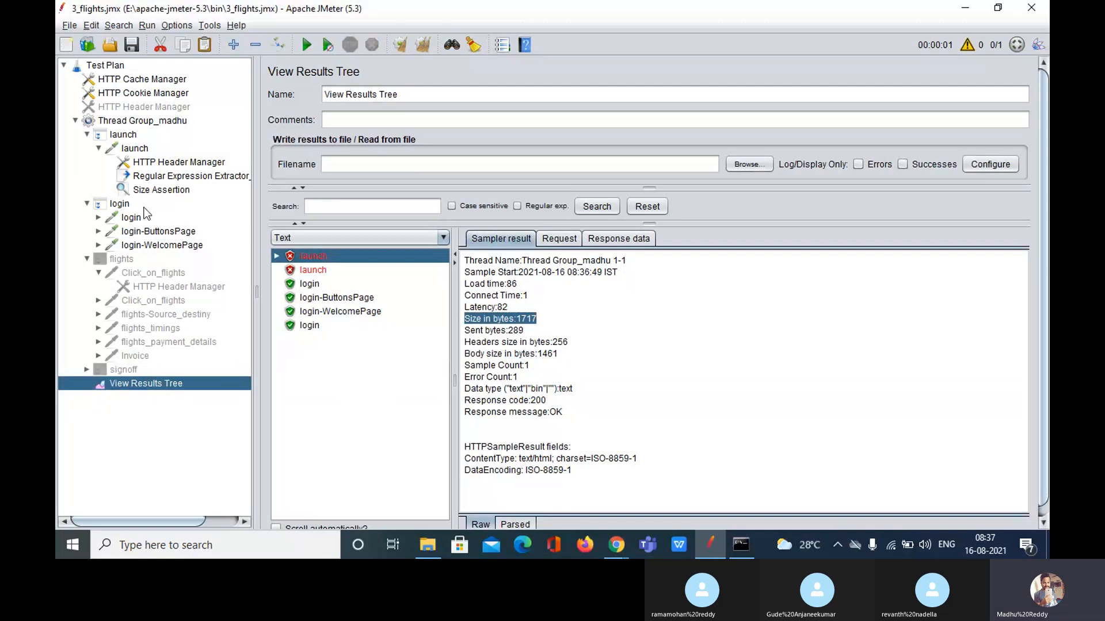
- Set the Size Assertion's size to 1800 bytes
left_click(161, 190)
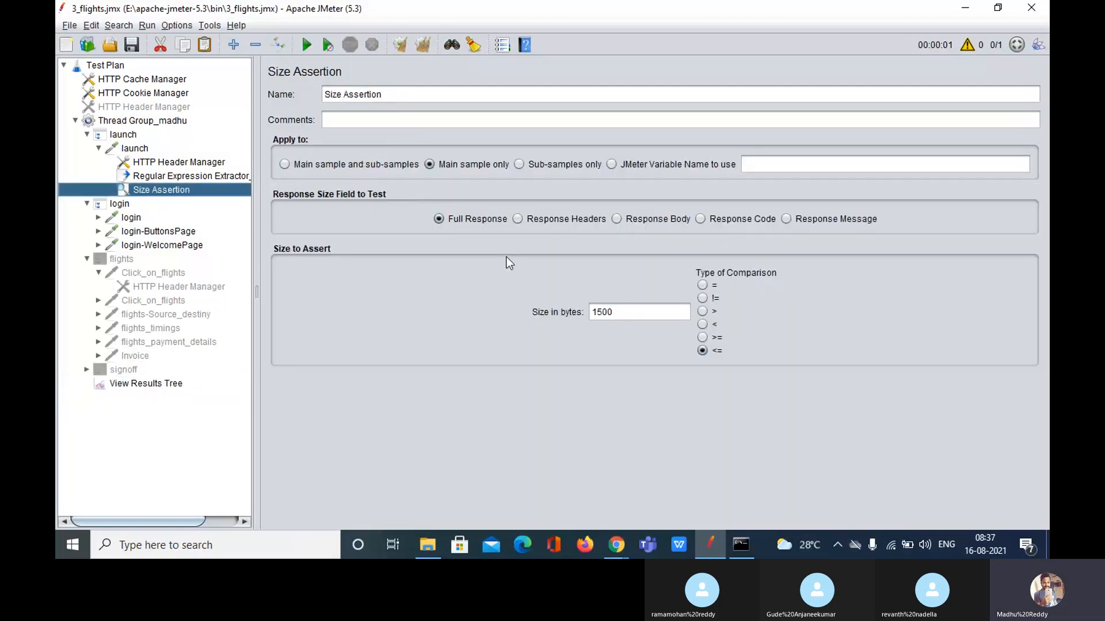
double_click(657, 315)
type("150")
key("BackSpace")
key("BackSpace")
key("BackSpace")
type("1800")
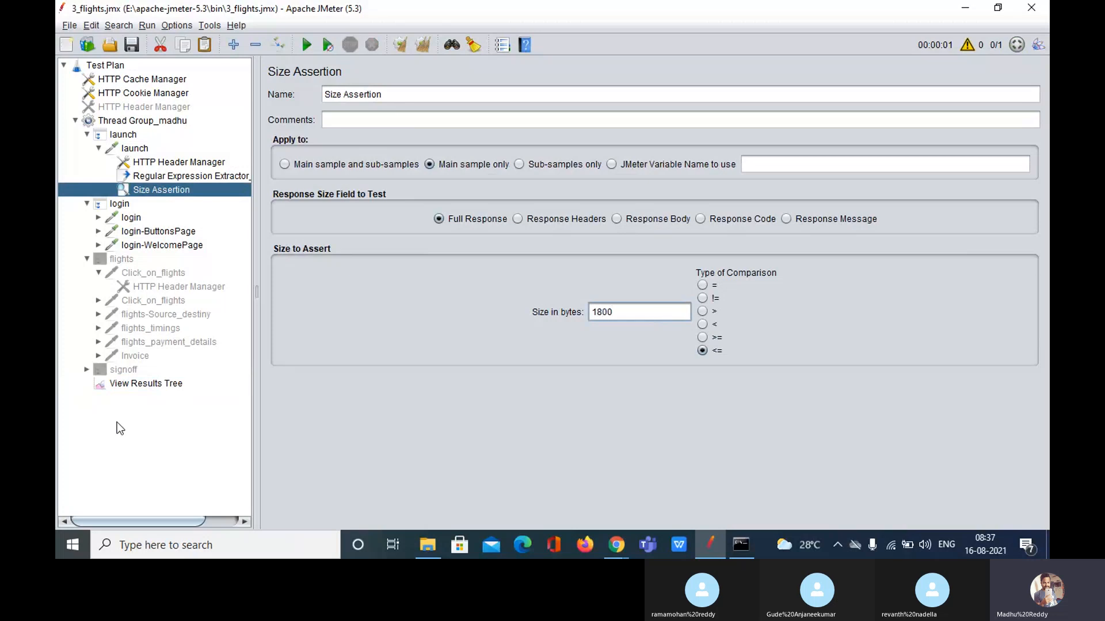
- Clear the results, rerun the test plan and check the first launch sample's body size and total size
left_click(138, 383)
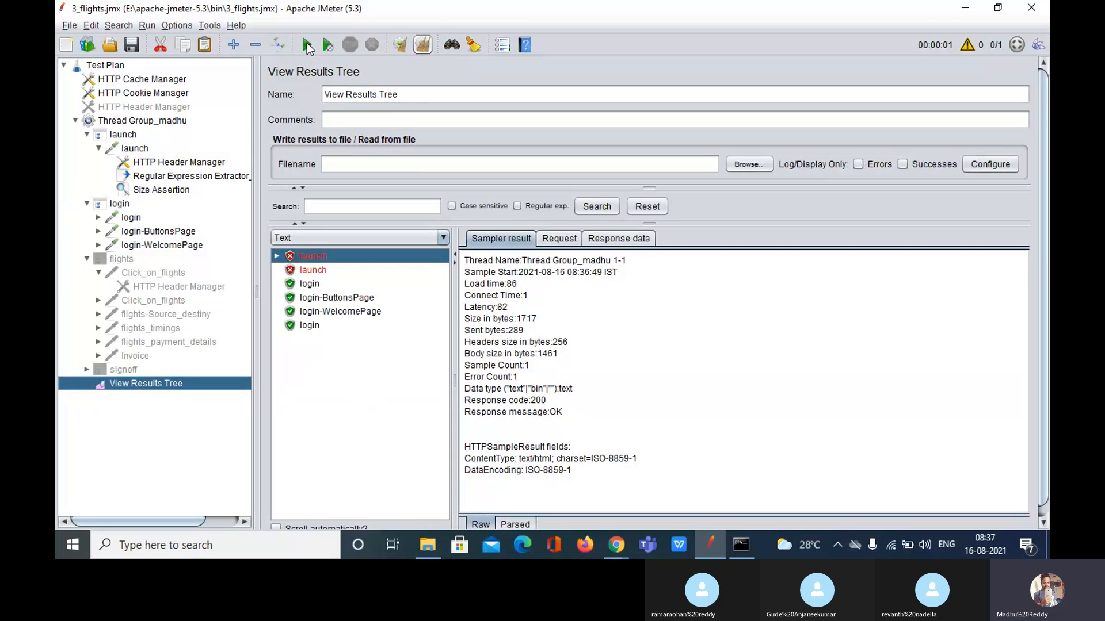
left_click(429, 49)
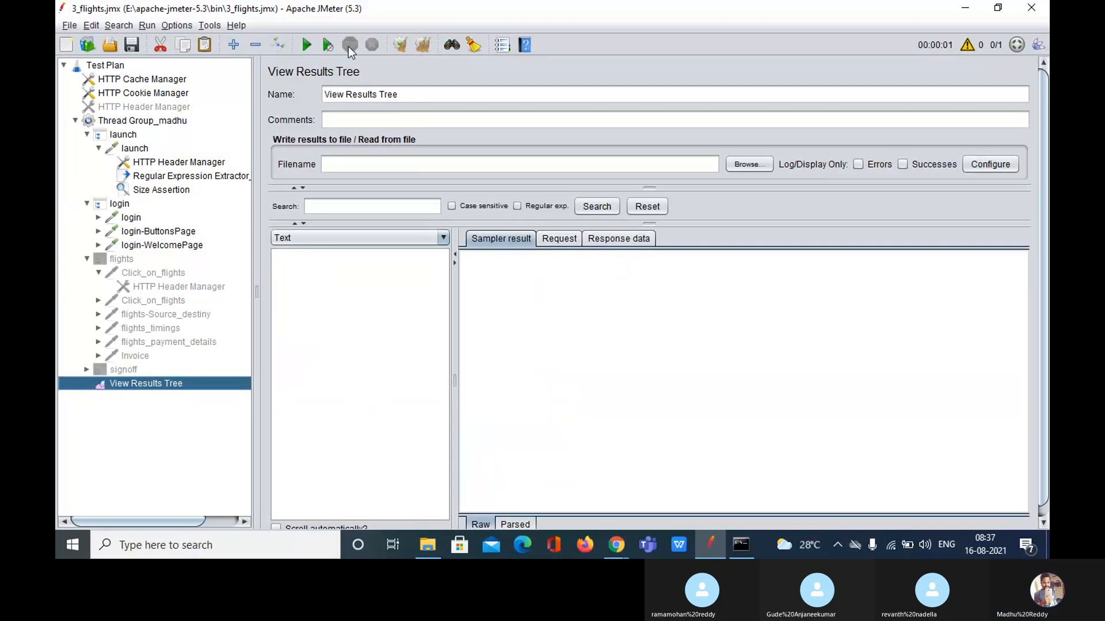
left_click(309, 46)
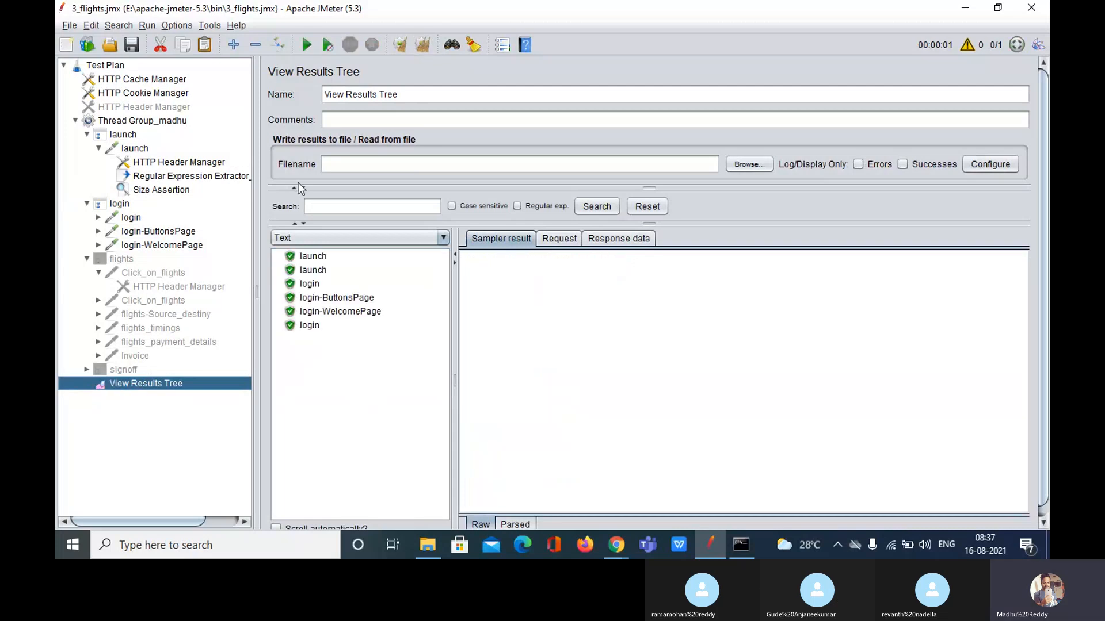
left_click(312, 257)
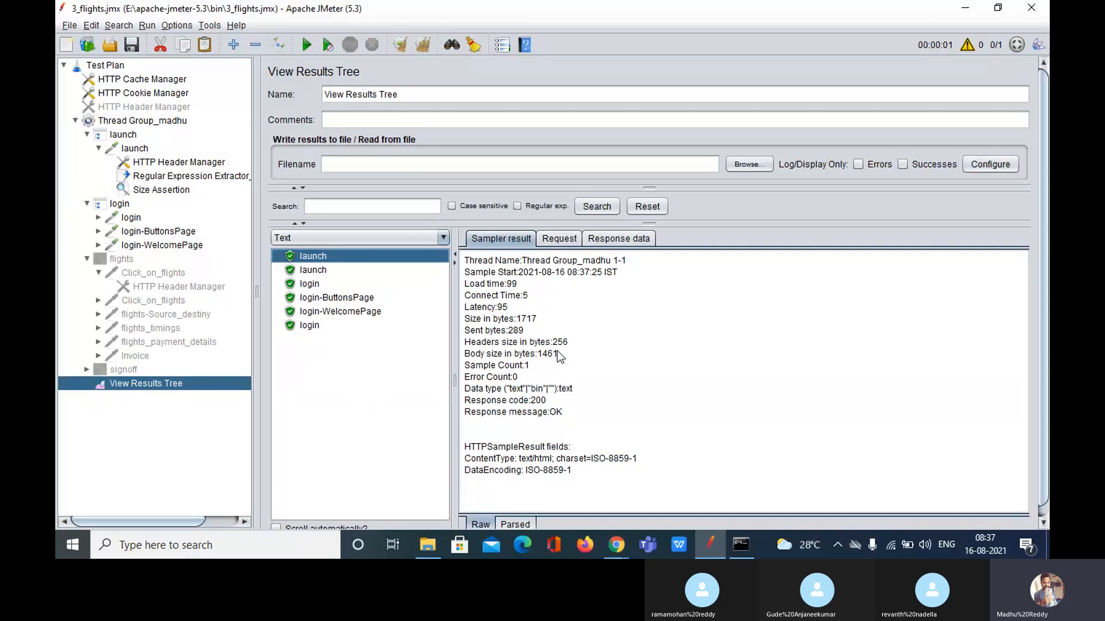
left_click_drag(557, 352, 466, 358)
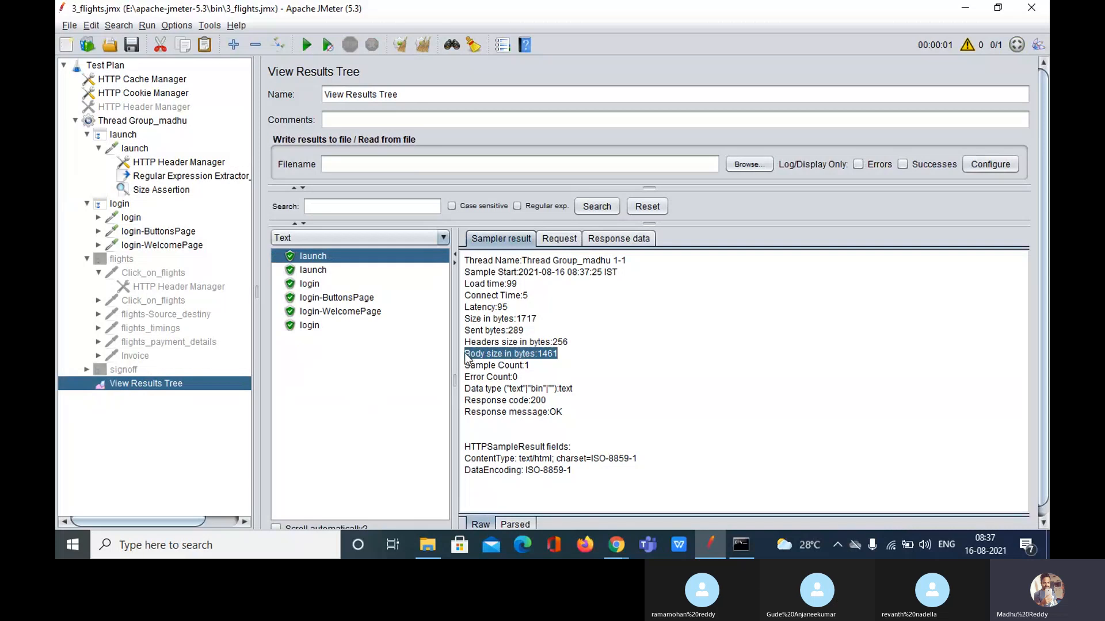
left_click_drag(536, 320, 466, 327)
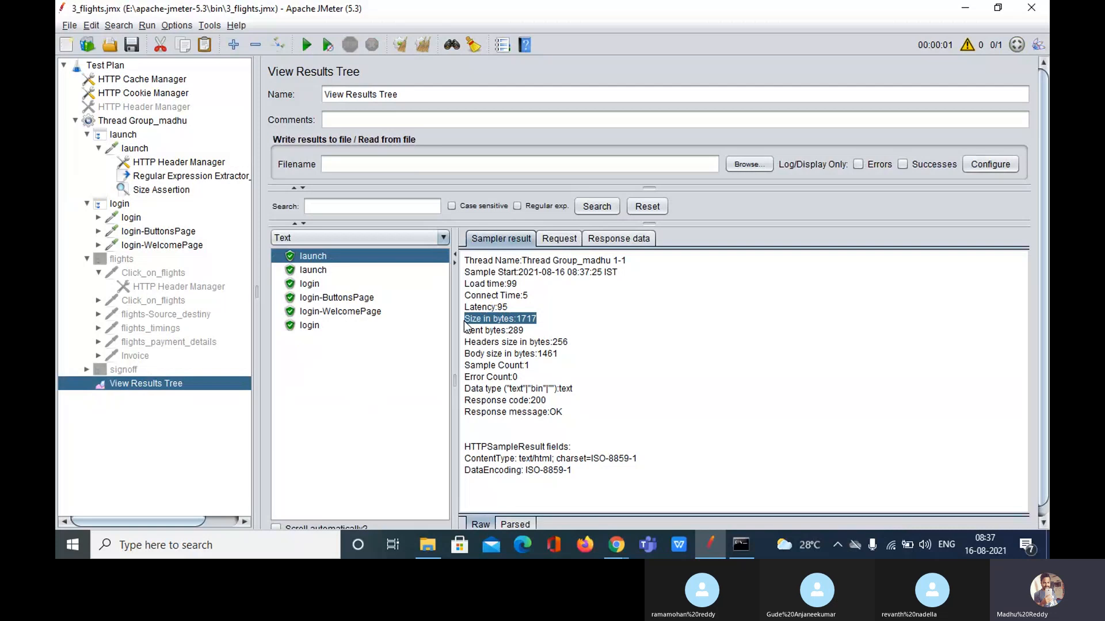
- Review the Size Assertion settings and check the Skype call in Chrome, returning to JMeter after each check
left_click(143, 190)
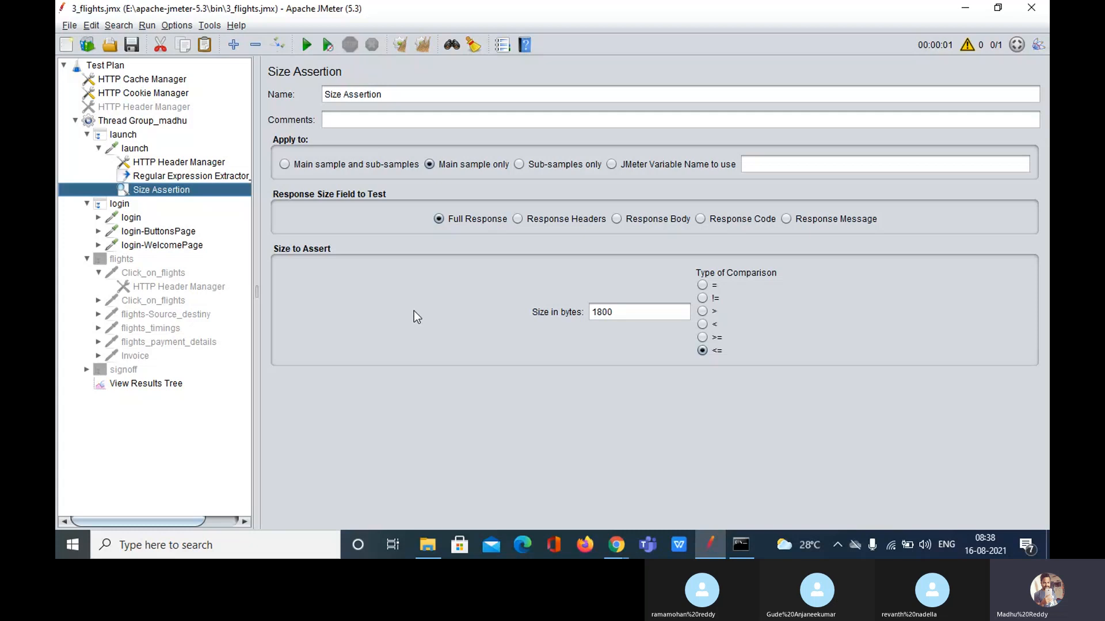
mouse_move(615, 545)
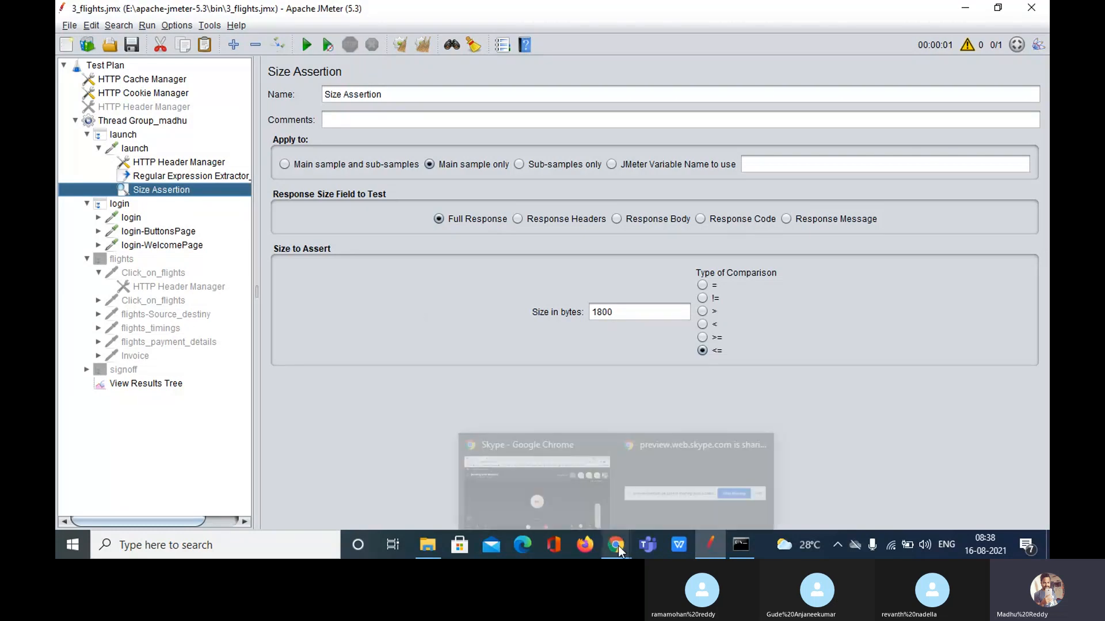
left_click(550, 464)
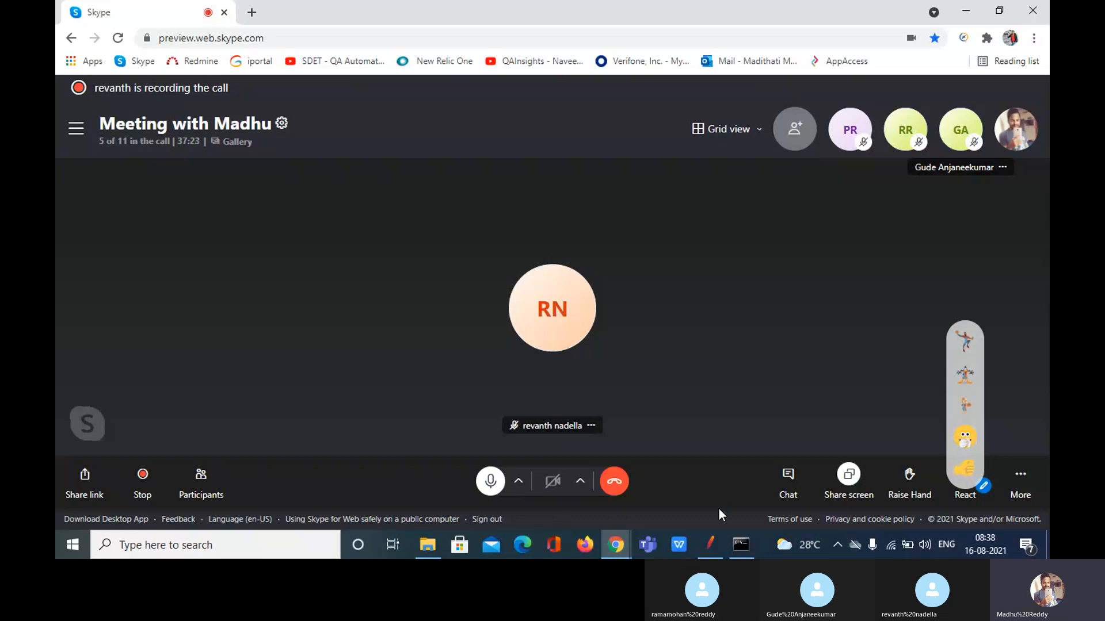
left_click(718, 543)
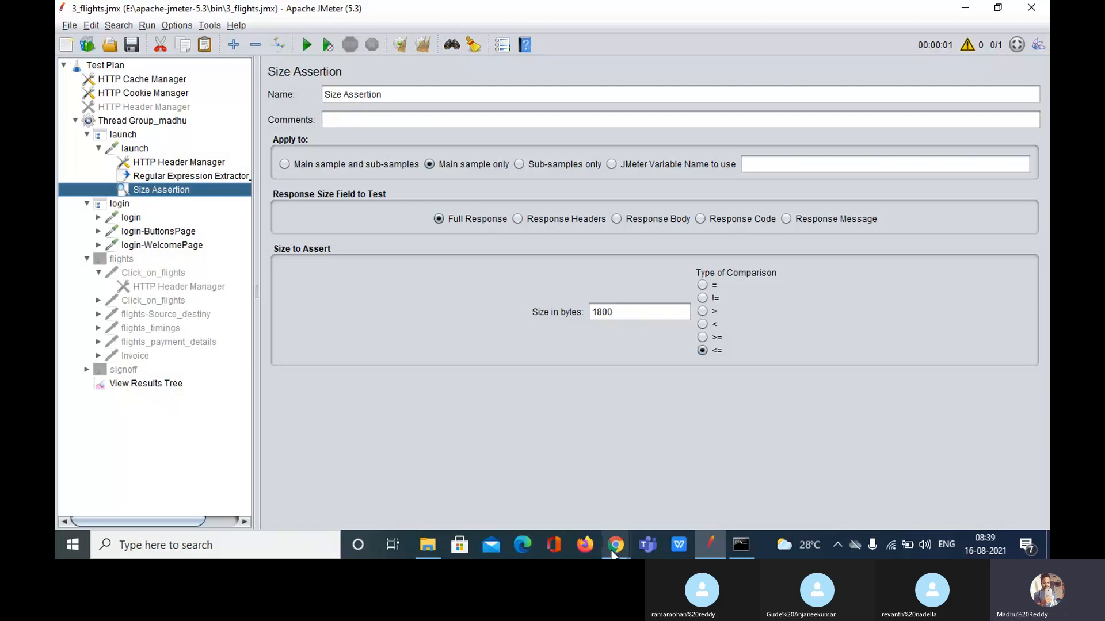
mouse_move(613, 555)
left_click(557, 495)
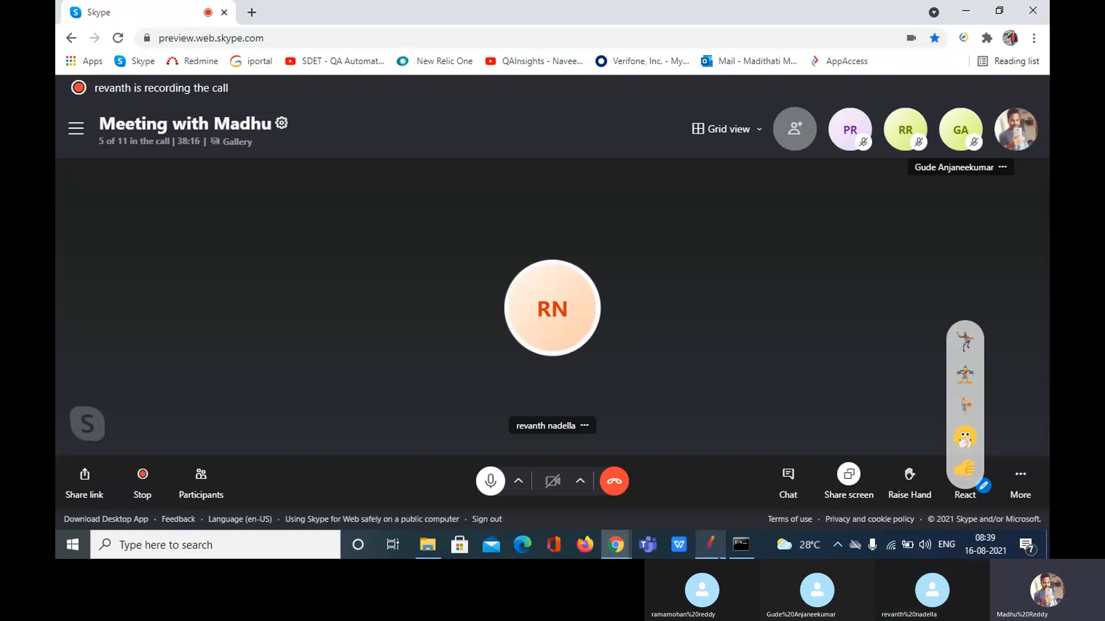
left_click(710, 544)
left_click(124, 150)
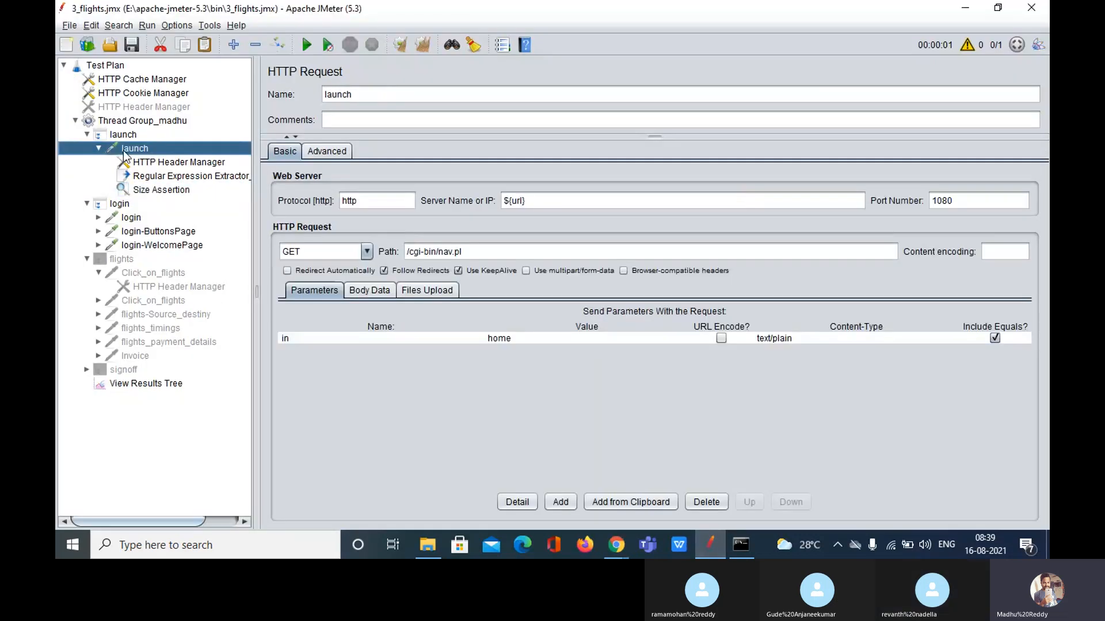
right_click(124, 151)
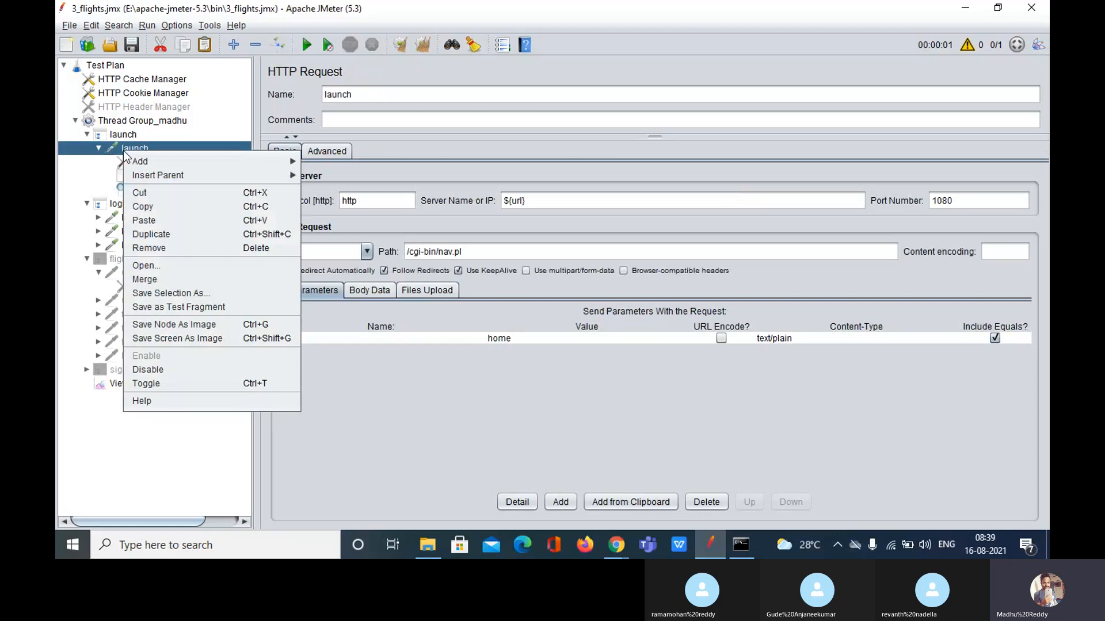
left_click(614, 544)
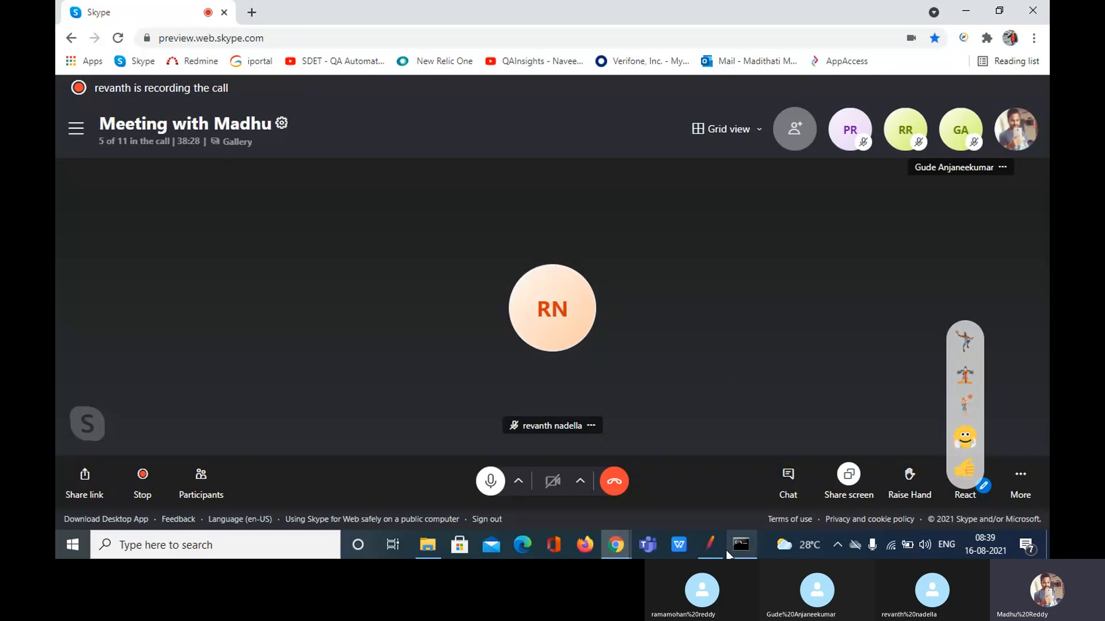
left_click(710, 544)
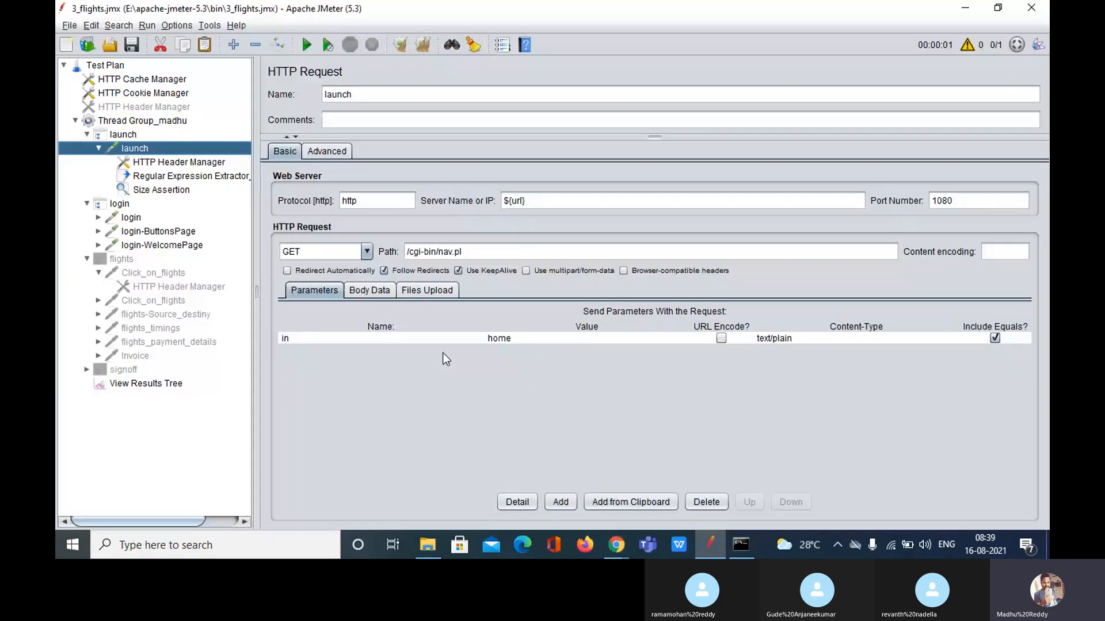
- Add a Duration Assertion to the launch HTTP request
right_click(133, 149)
mouse_move(408, 166)
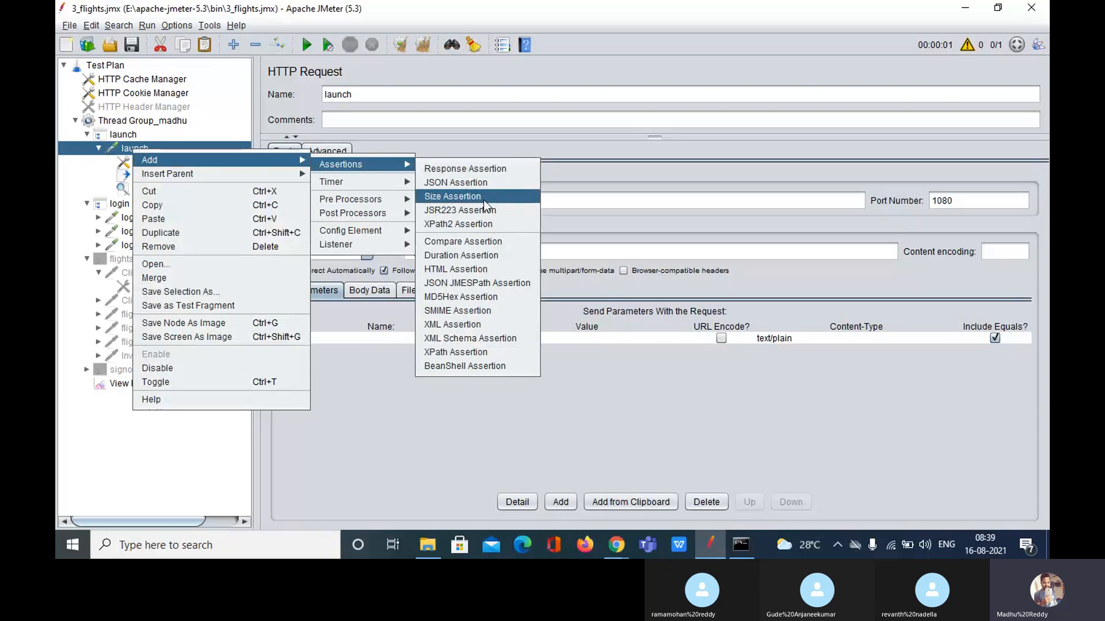
left_click(494, 260)
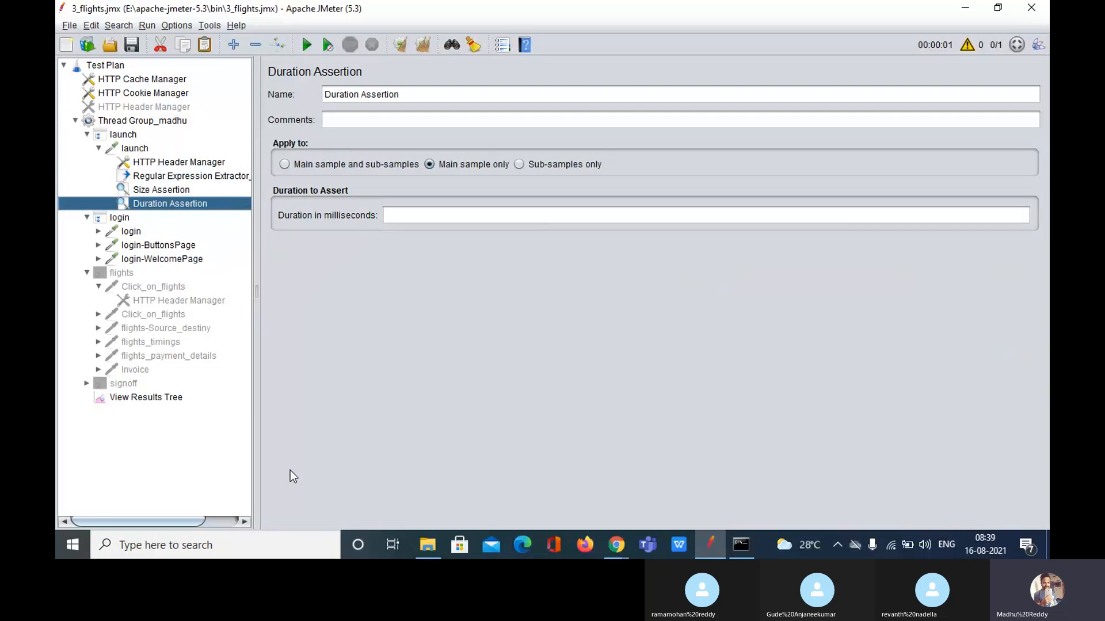
- Examine the launch sample's load time, latency and other sampler result values in View Results Tree
left_click(145, 397)
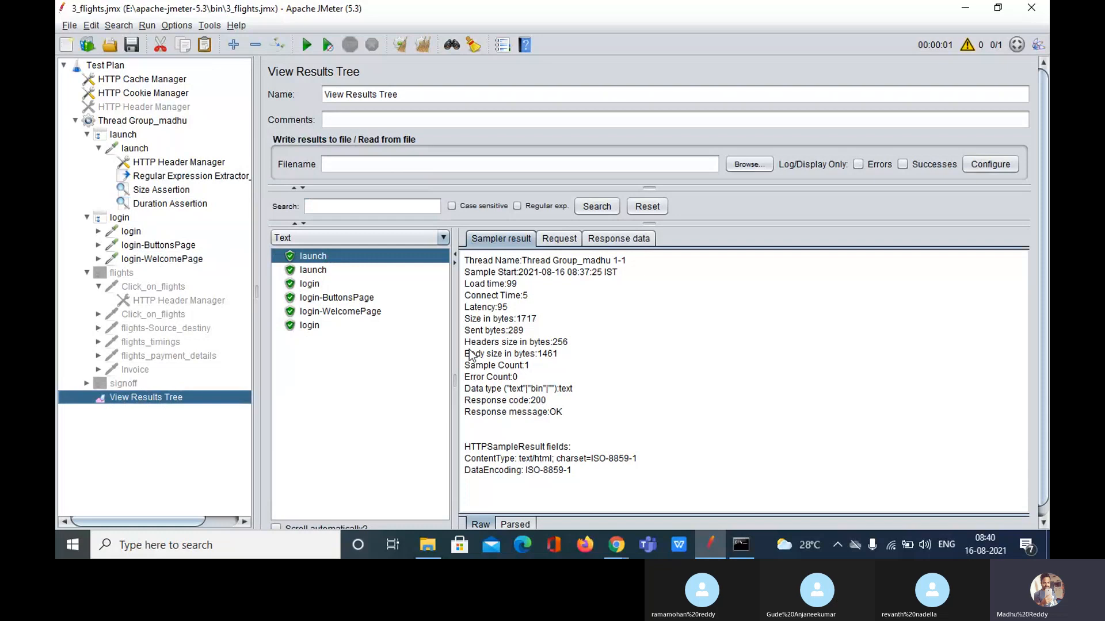
left_click_drag(464, 283, 568, 418)
left_click(568, 419)
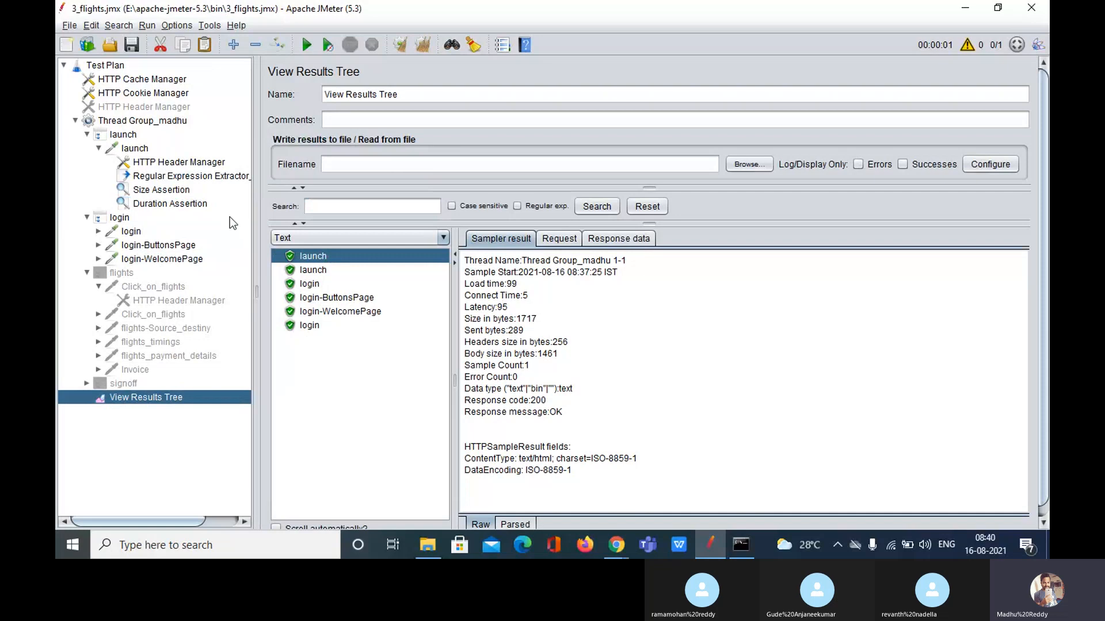
- Review the Duration Assertion's name, comments and duration fields
left_click(170, 204)
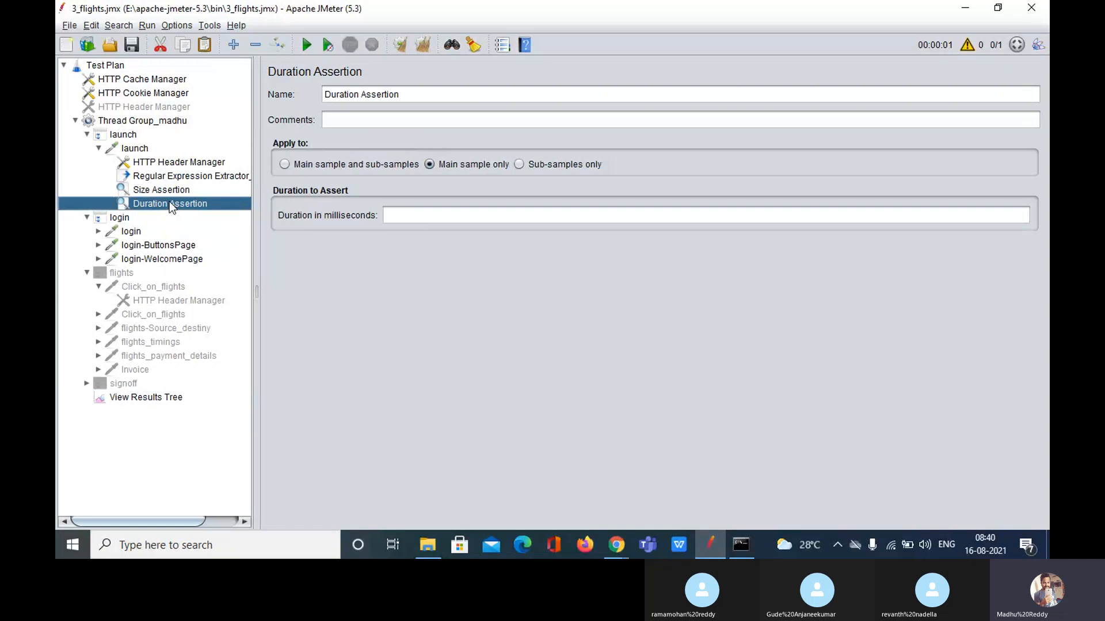
left_click(439, 210)
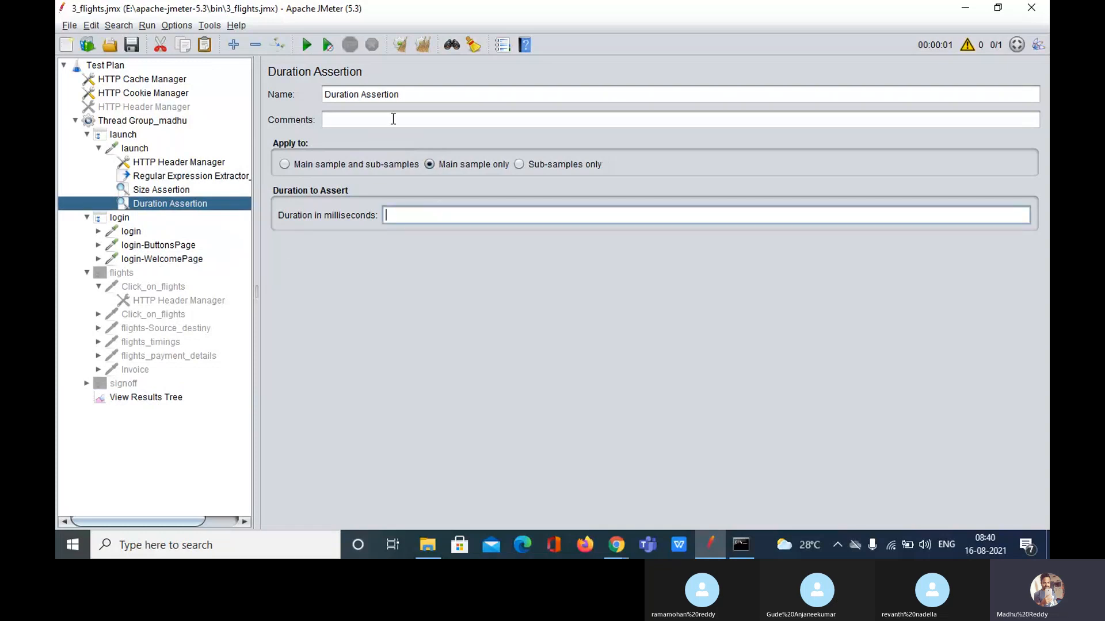
left_click(418, 95)
triple_click(418, 96)
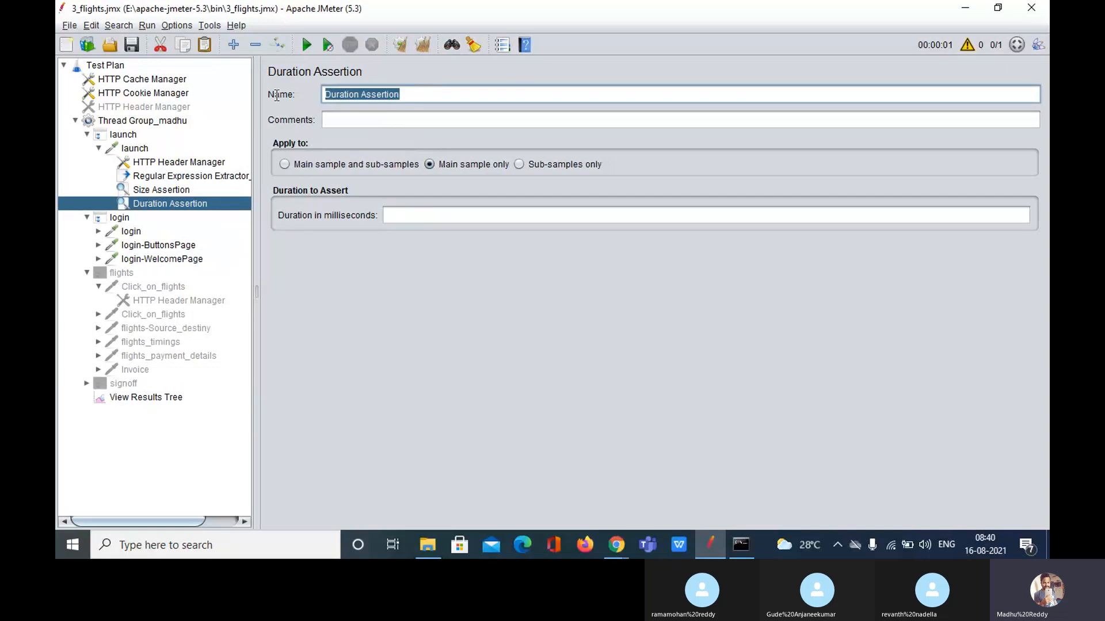
left_click(436, 98)
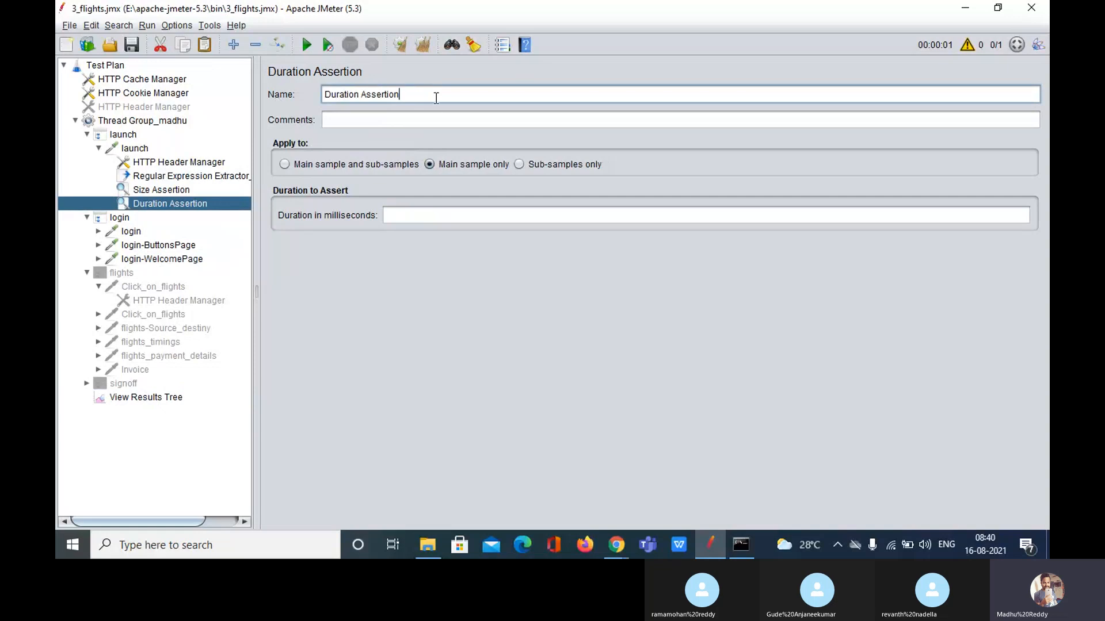
left_click(383, 121)
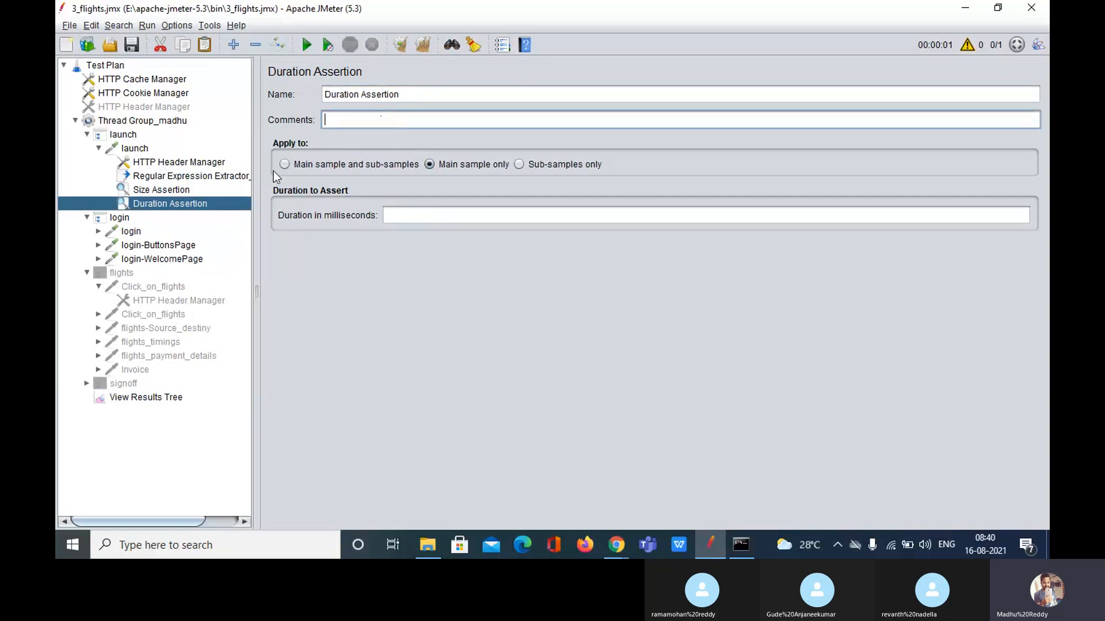
- Go through the Duration Assertion's scope options, settle on Main sample only and set the duration to 1 millisecond
left_click(306, 166)
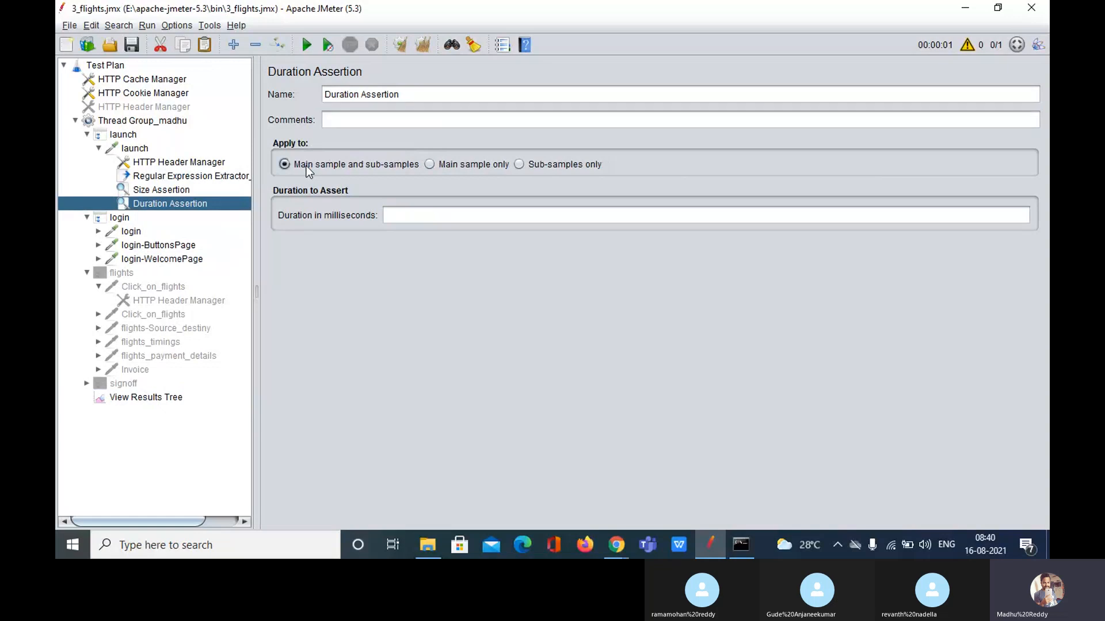
left_click(498, 167)
left_click(551, 168)
left_click(444, 168)
left_click(417, 217)
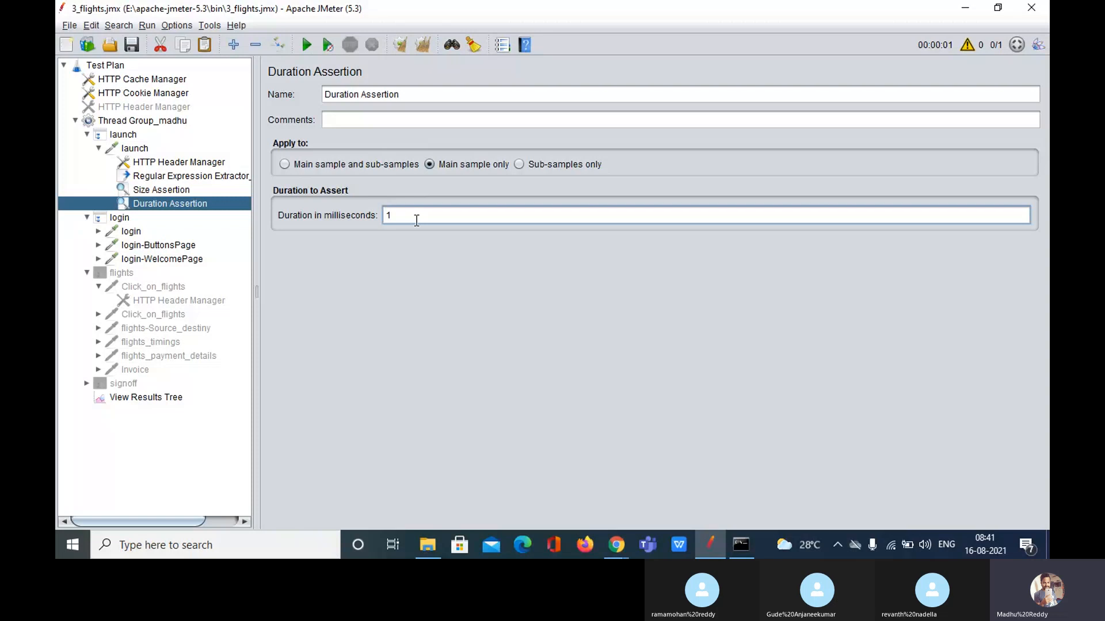
- Clear the old results in View Results Tree and rerun the test plan
left_click(153, 398)
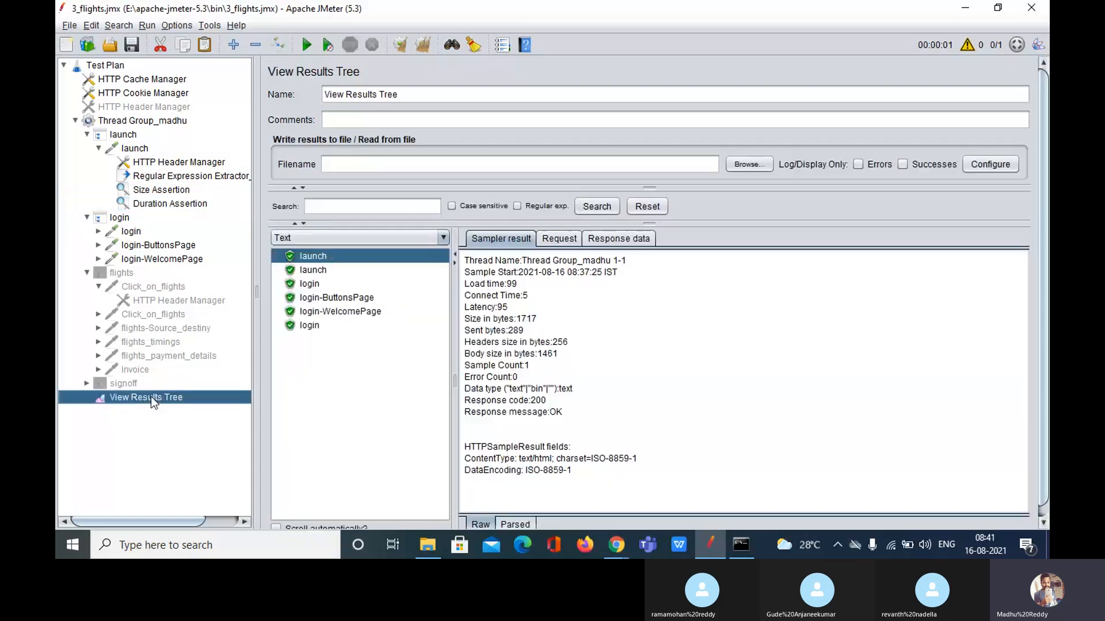
left_click(423, 44)
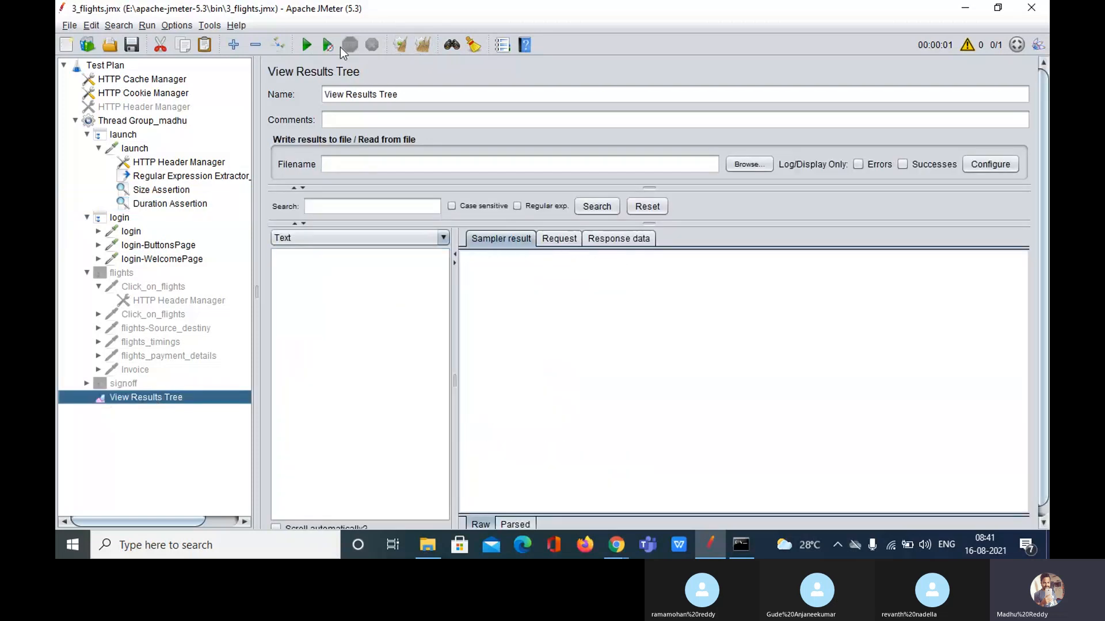
left_click(306, 45)
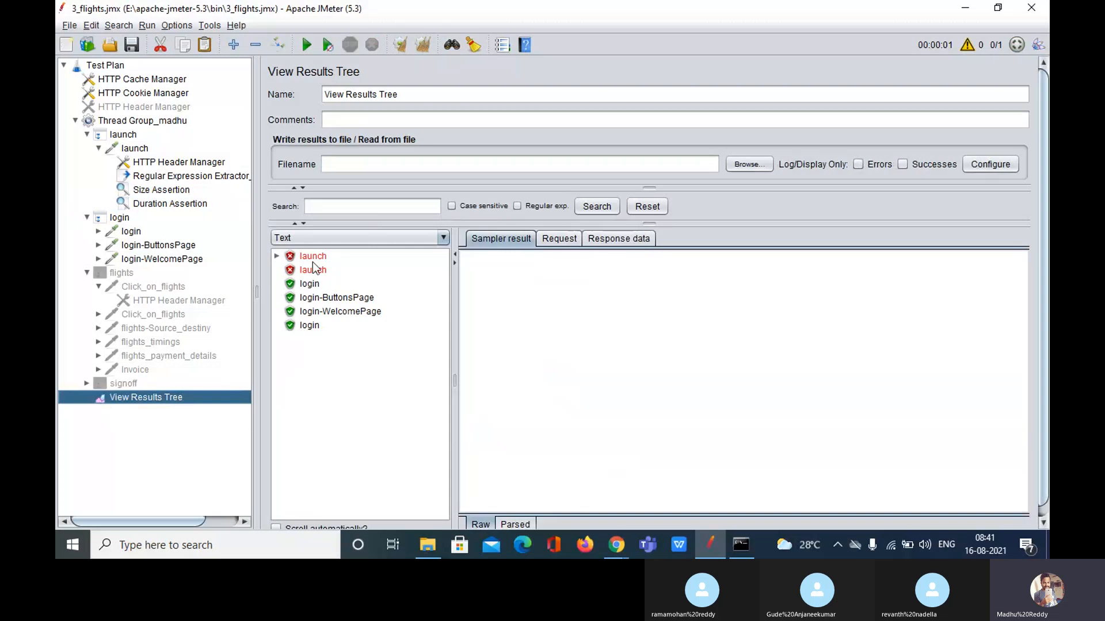
- Expand the first launch sample and examine its Duration Assertion failure message, including the time taken and the allowed limit
left_click(313, 262)
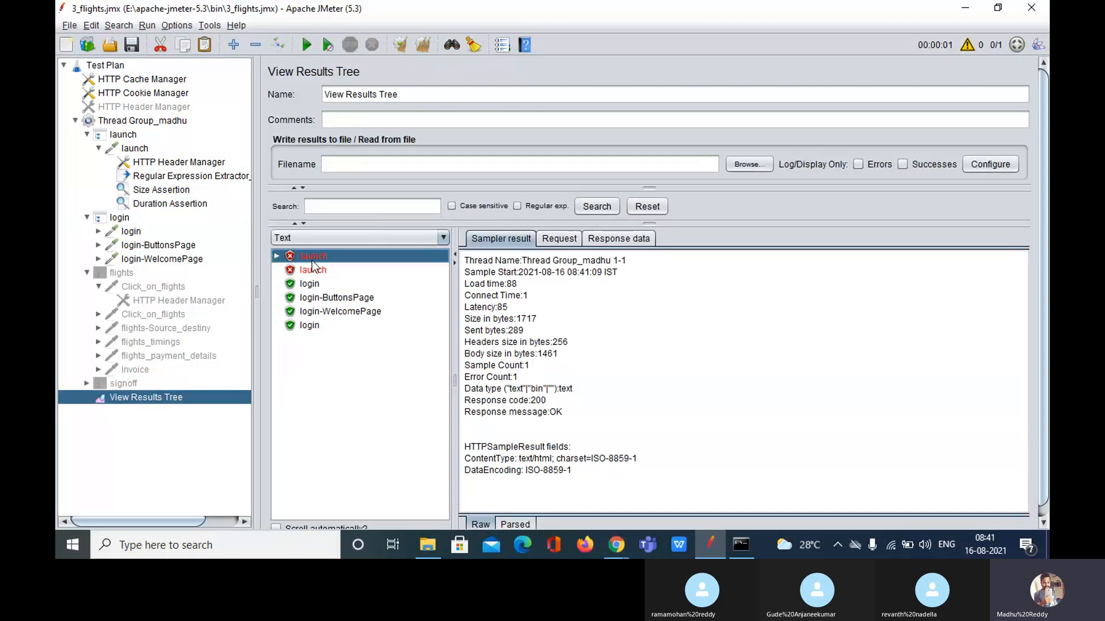
double_click(312, 262)
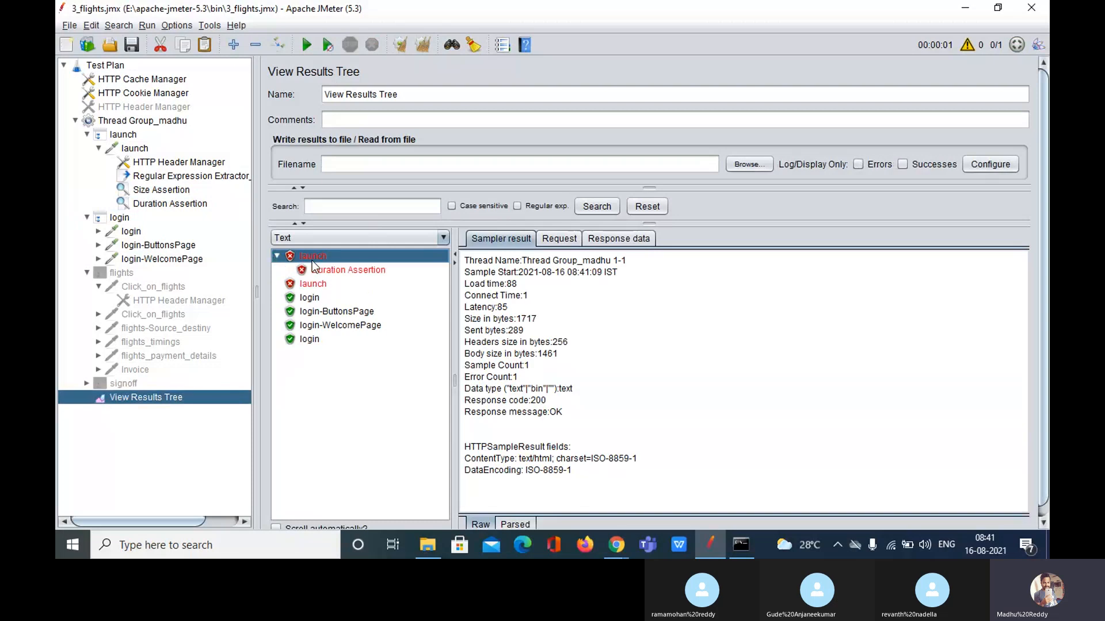
left_click(346, 273)
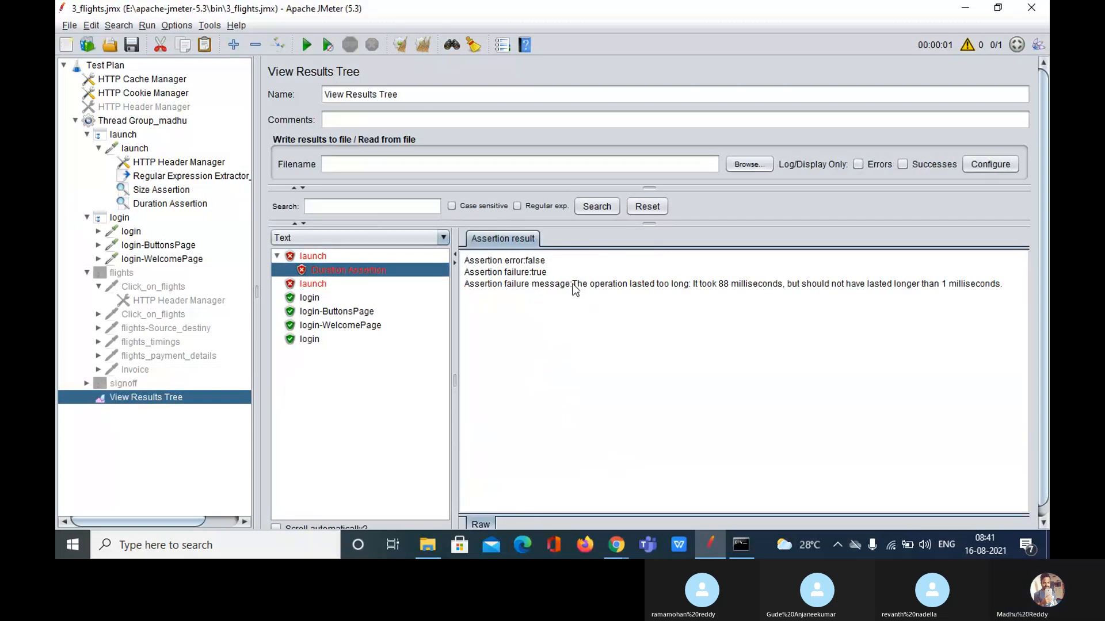
left_click_drag(573, 284, 630, 284)
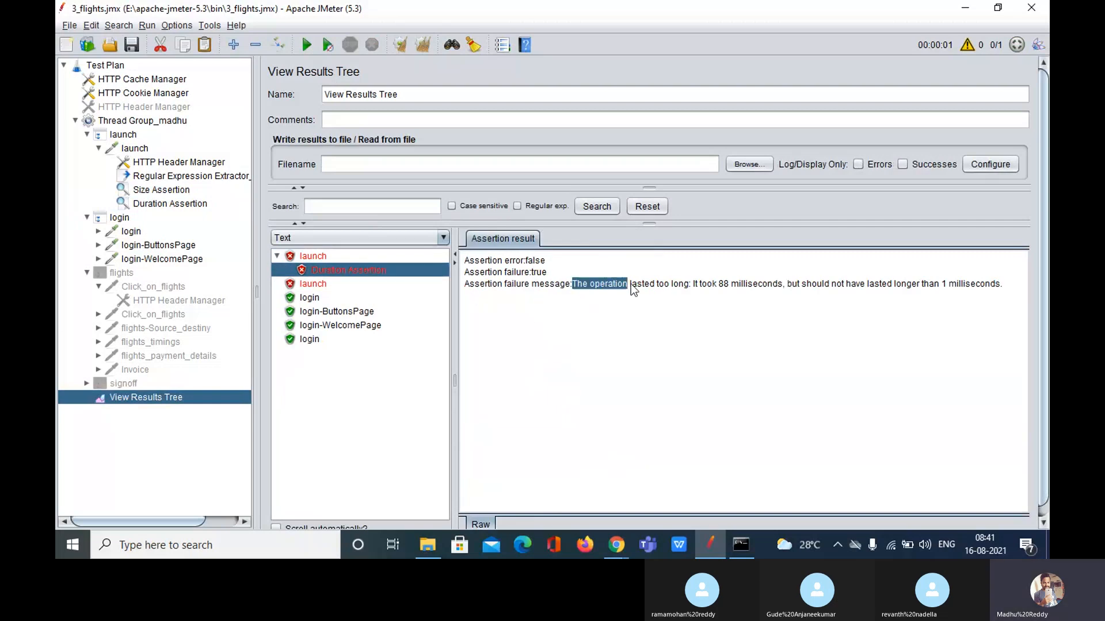
left_click(691, 291)
left_click_drag(786, 285, 695, 284)
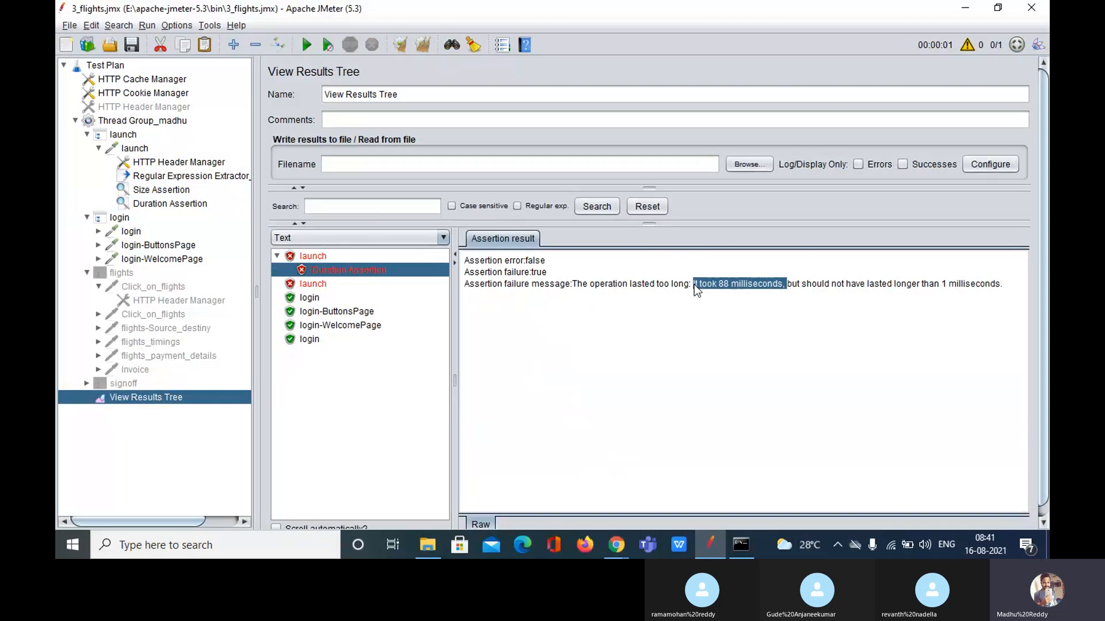
left_click(837, 285)
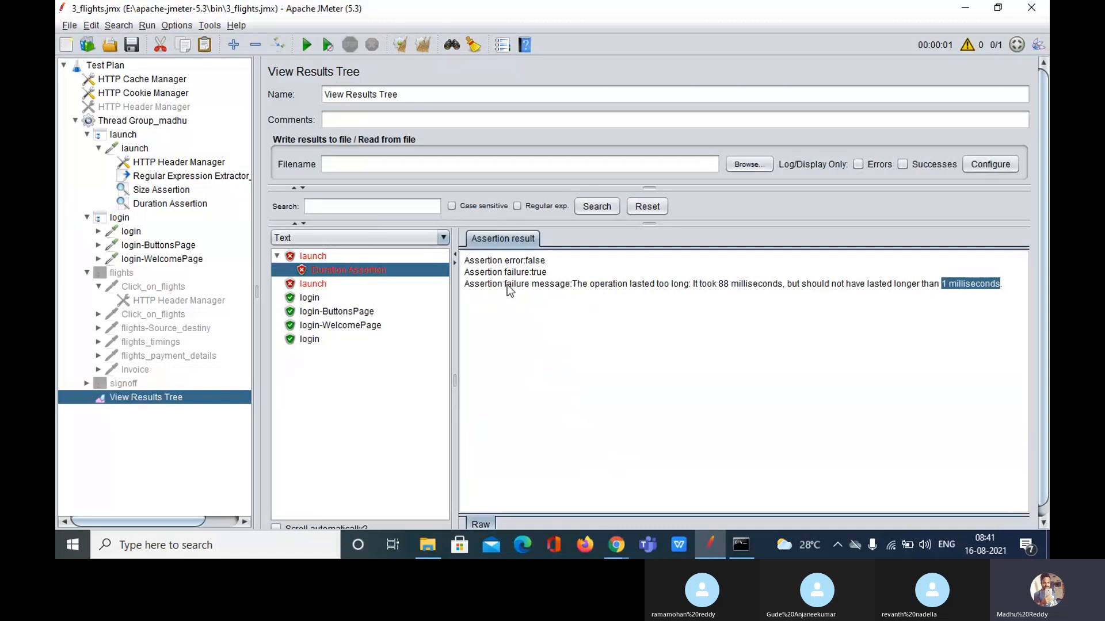
- Compare the launch sample's load time with the duration configured in the Duration Assertion
left_click(312, 256)
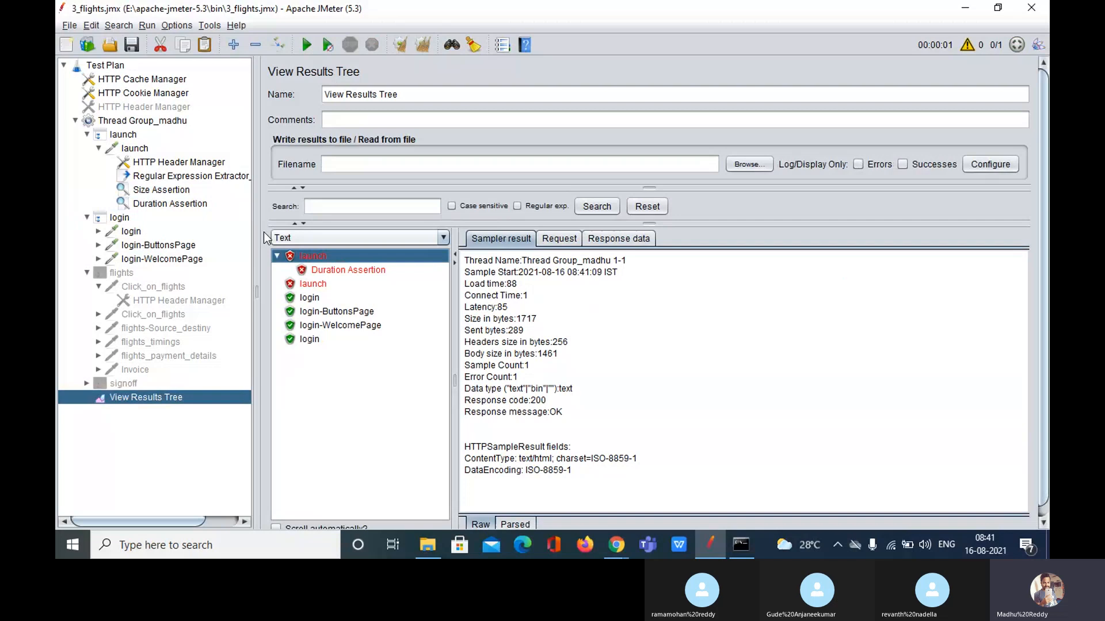
left_click(191, 204)
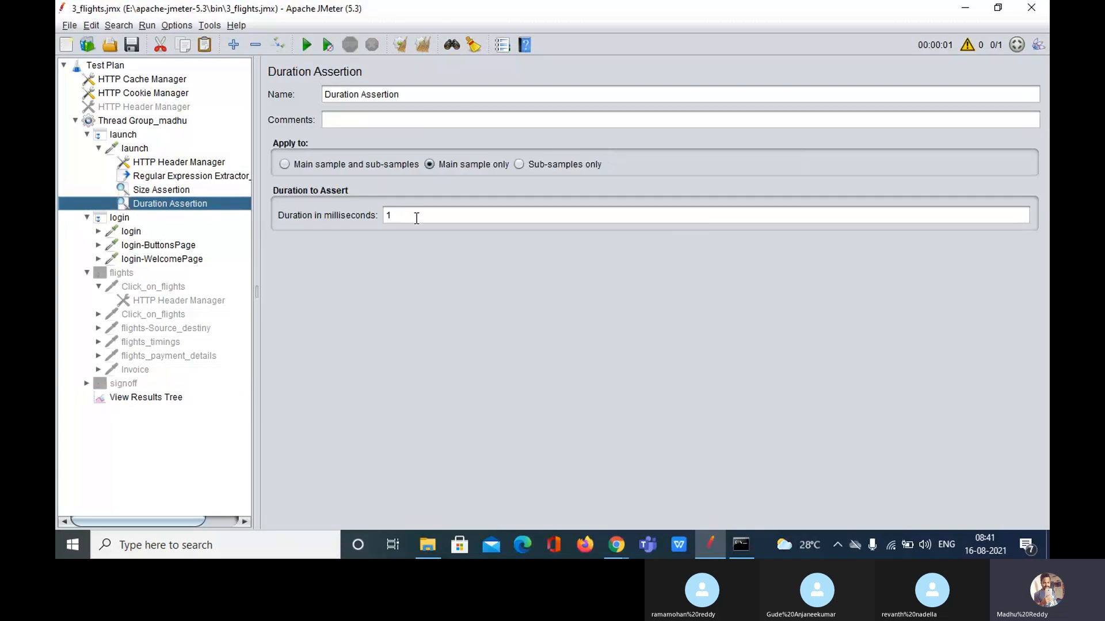
left_click_drag(417, 218, 367, 220)
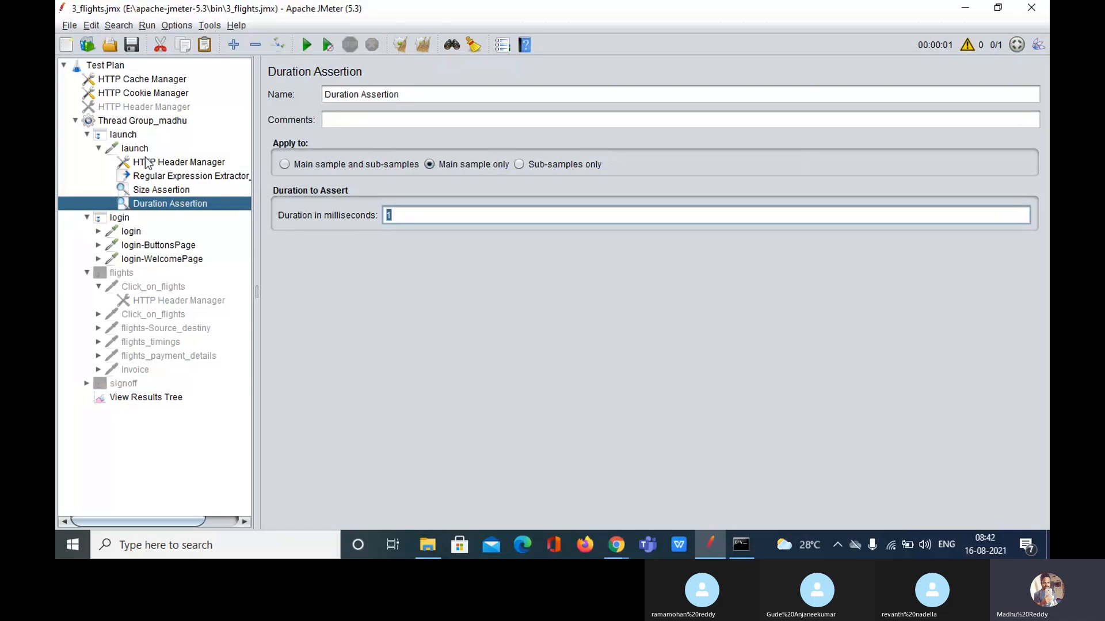
left_click(141, 149)
left_click(147, 397)
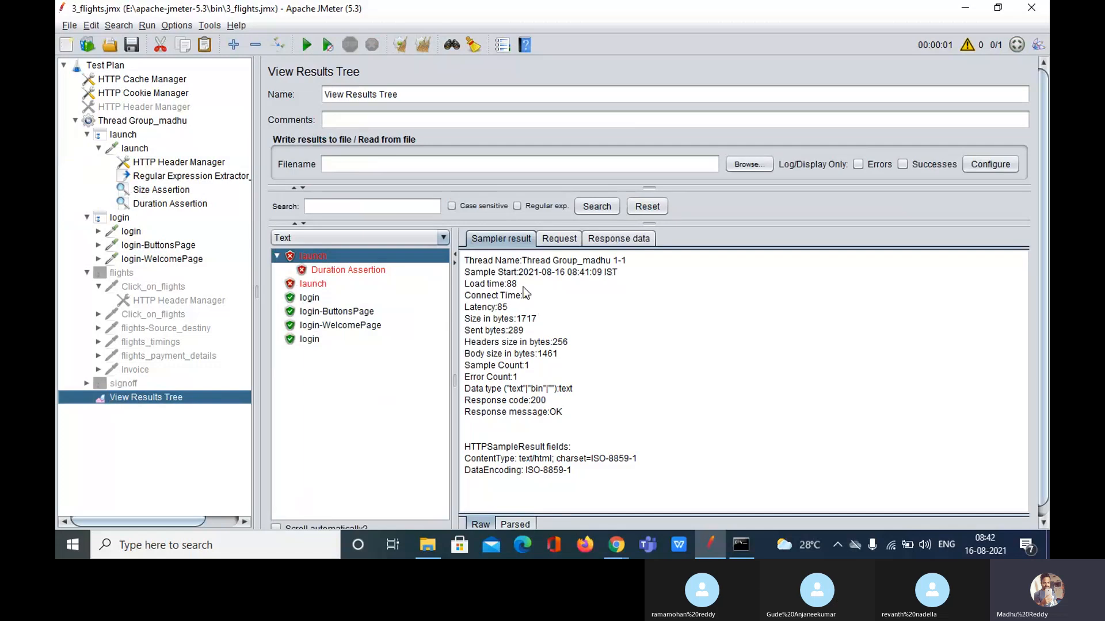
left_click_drag(522, 282, 468, 291)
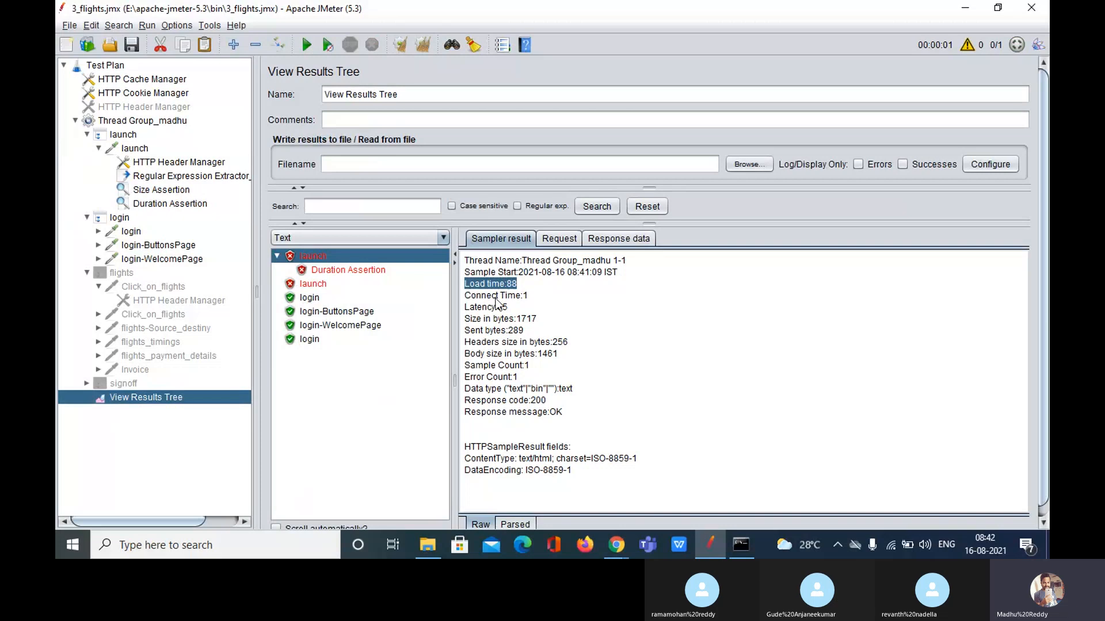
- Switch to the Skype meeting in Chrome to check the call, and return to JMeter
left_click(615, 555)
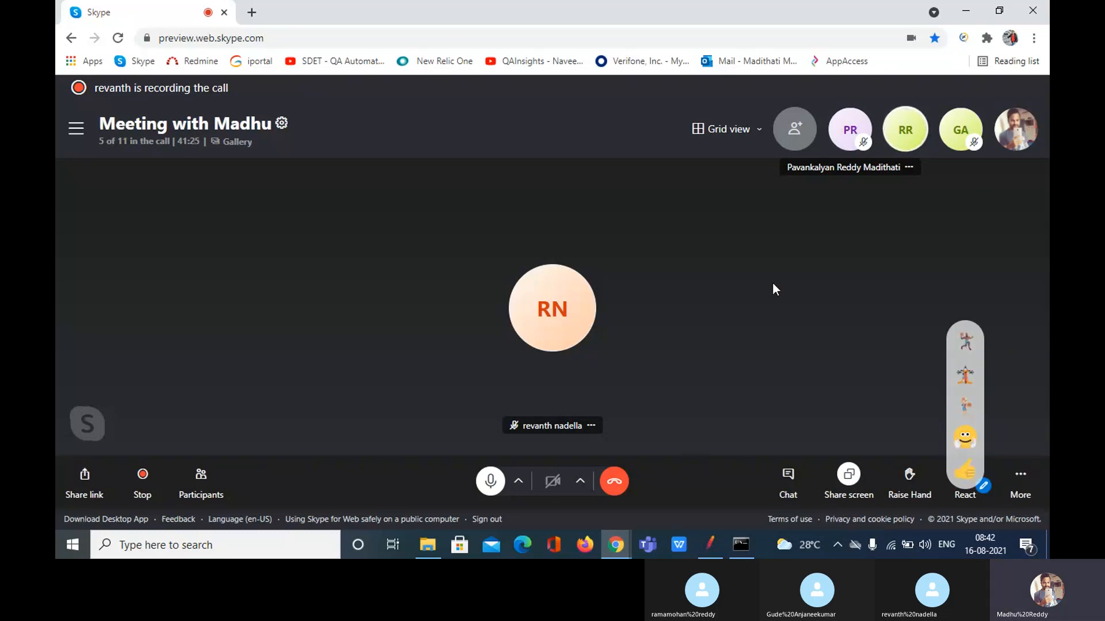
mouse_move(710, 544)
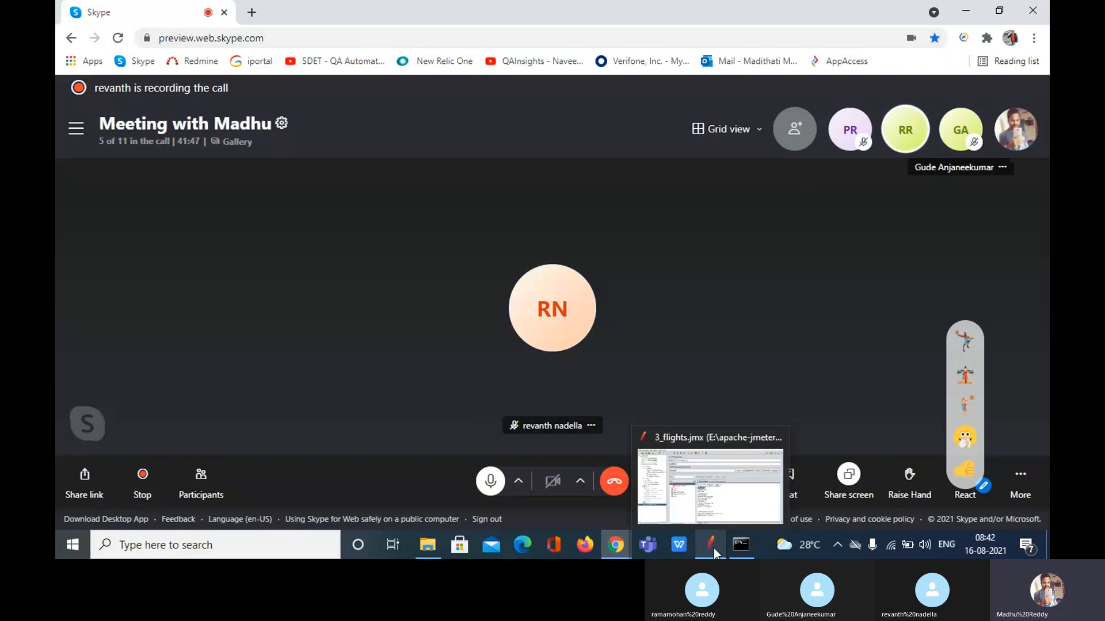
left_click(707, 491)
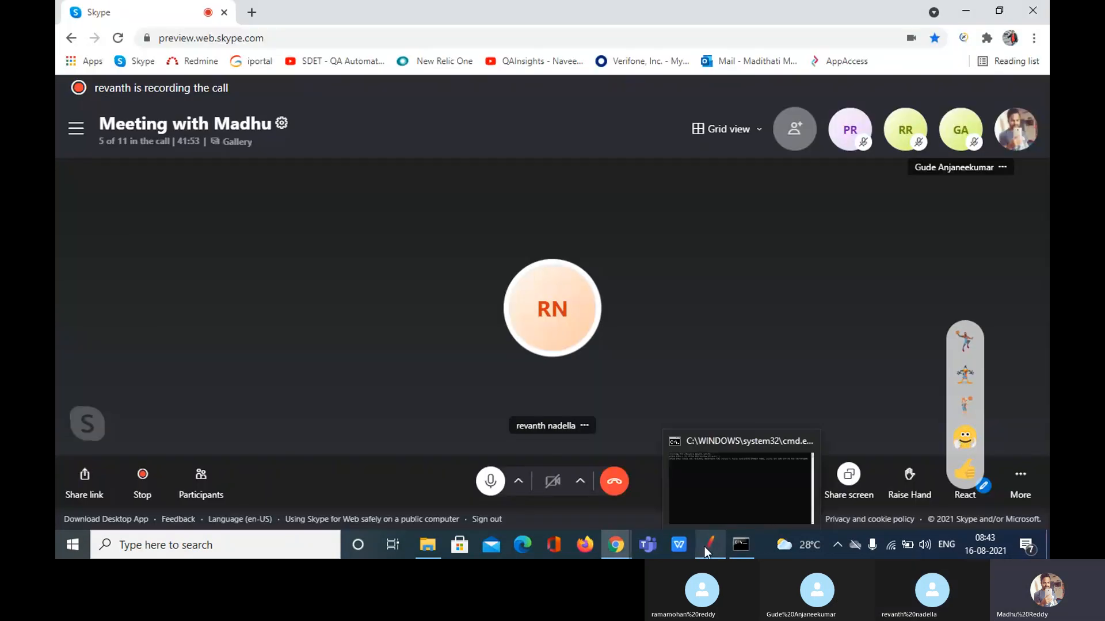
mouse_move(704, 546)
left_click(689, 501)
- Recheck the launch sample's load time against the Duration Assertion's failure message
left_click(522, 281)
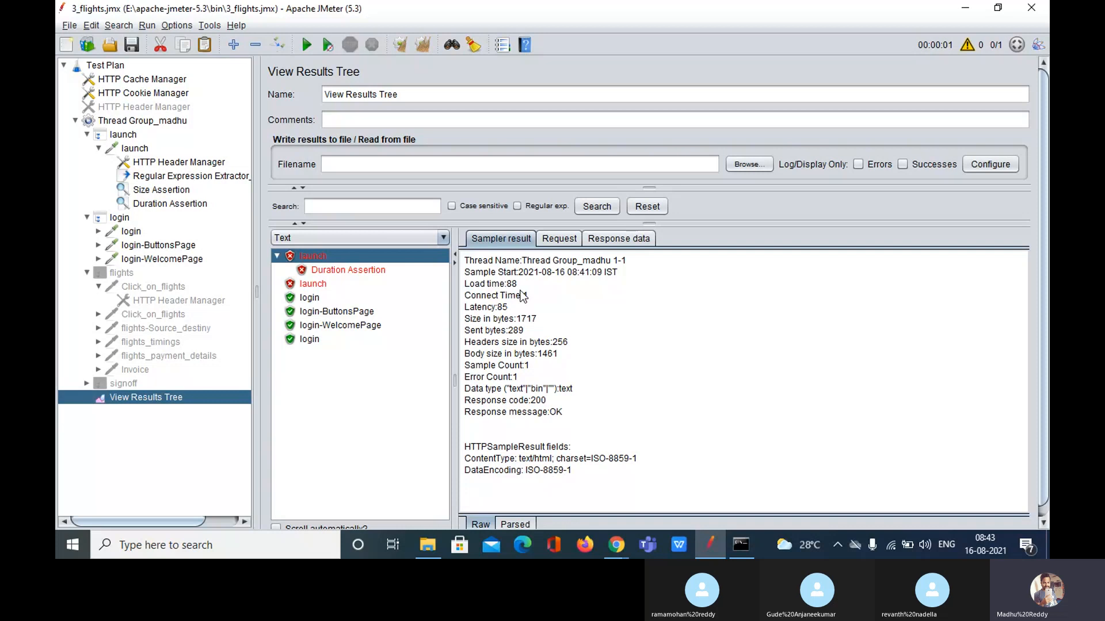
left_click(520, 285)
double_click(514, 284)
left_click(344, 271)
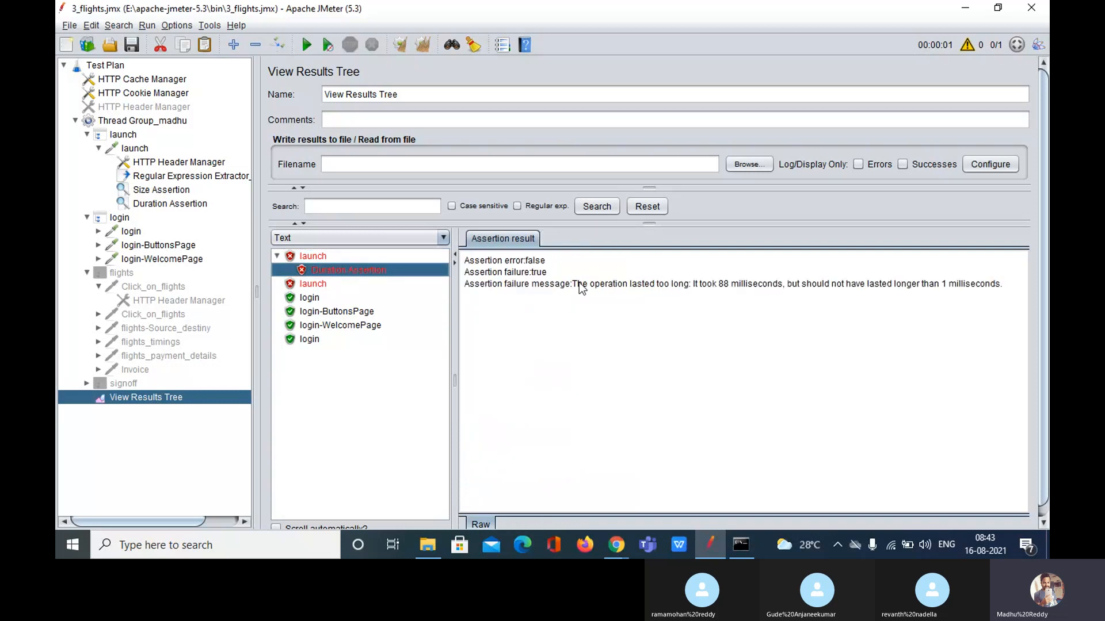
- Set the Duration Assertion's duration to 100 milliseconds
left_click(171, 203)
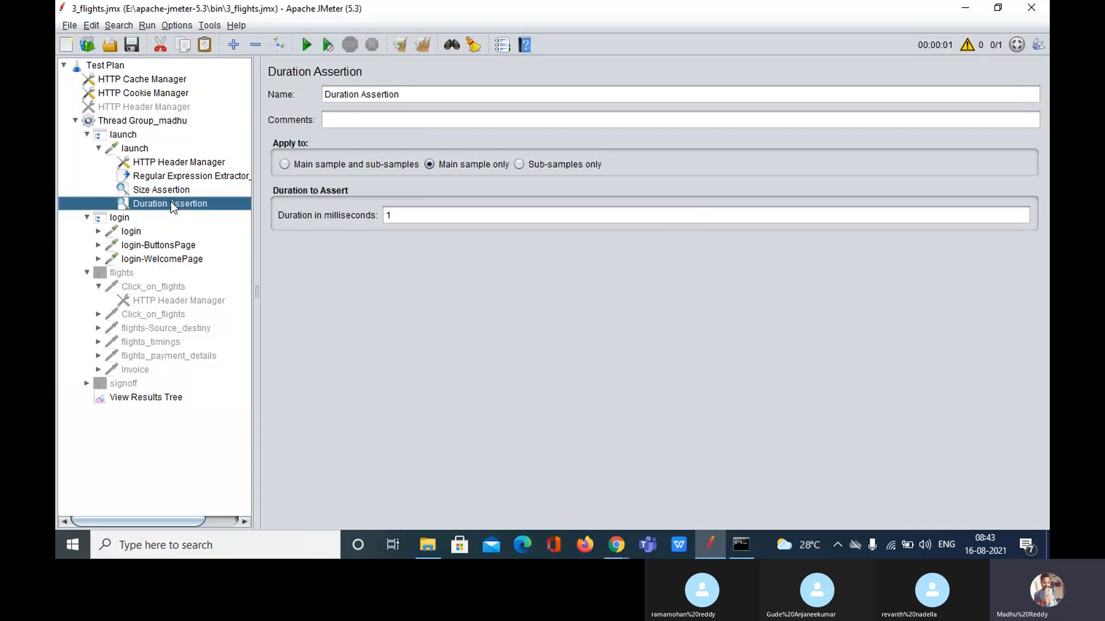
left_click(394, 216)
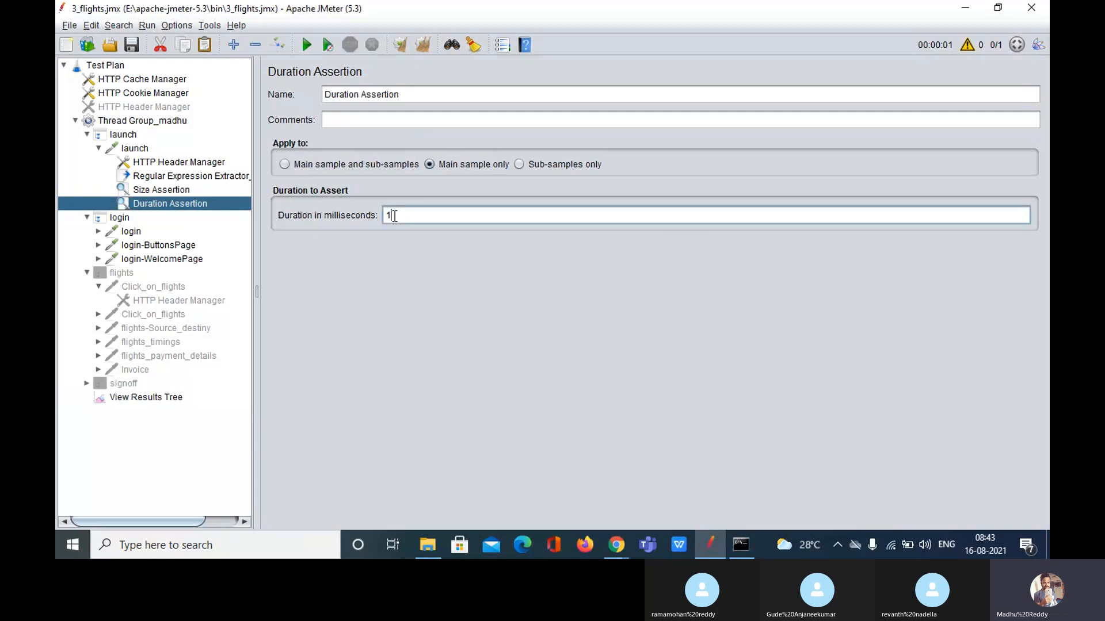
type("00")
- Rerun the test plan with the new duration limit and clear the earlier results from View Results Tree
left_click(160, 398)
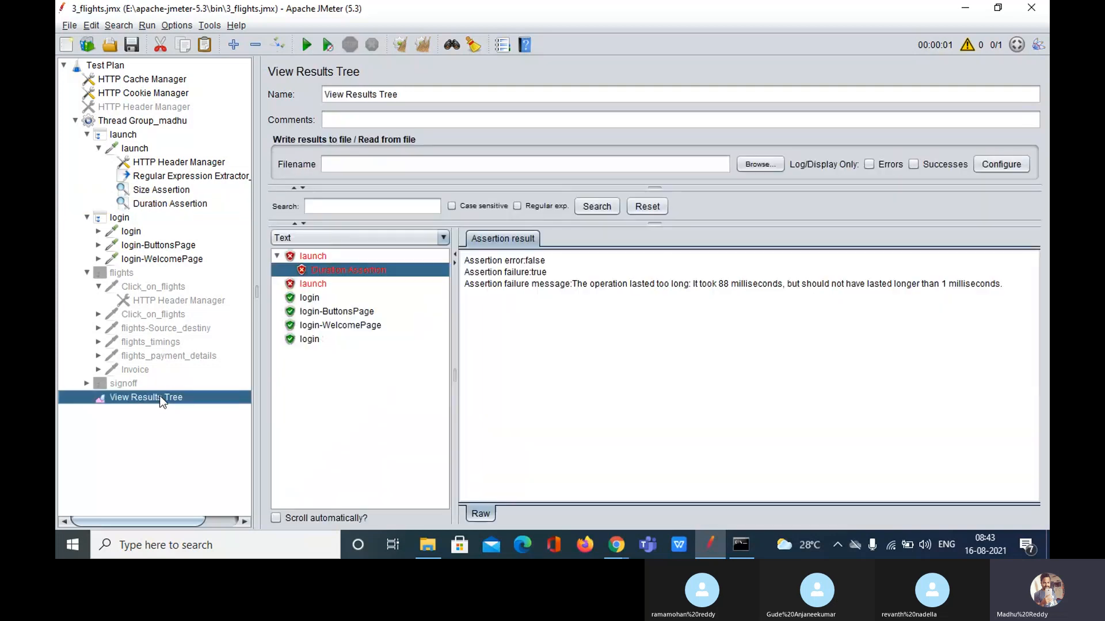
left_click(302, 44)
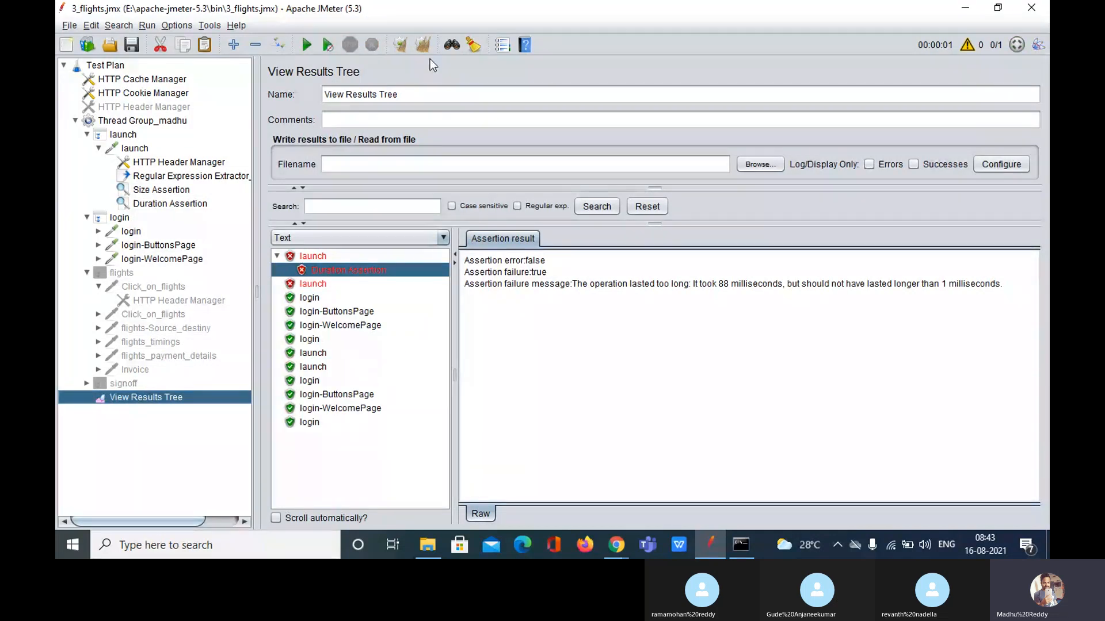
left_click(307, 45)
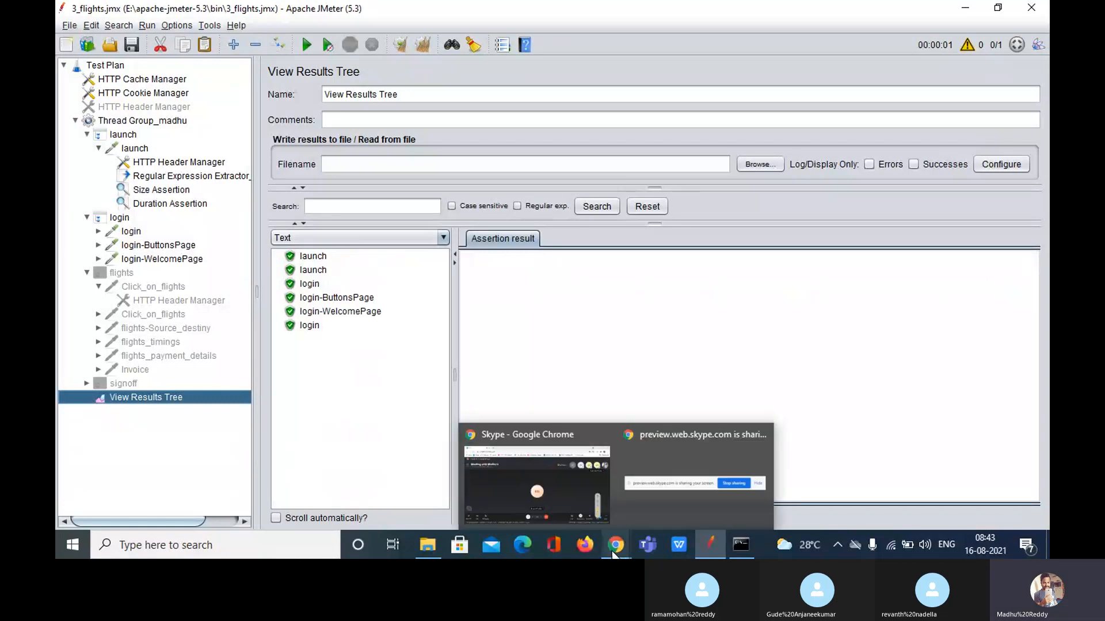
- Review the Duration Assertion's limit and compare it with the load time of the first launch sample in the new results
left_click(181, 204)
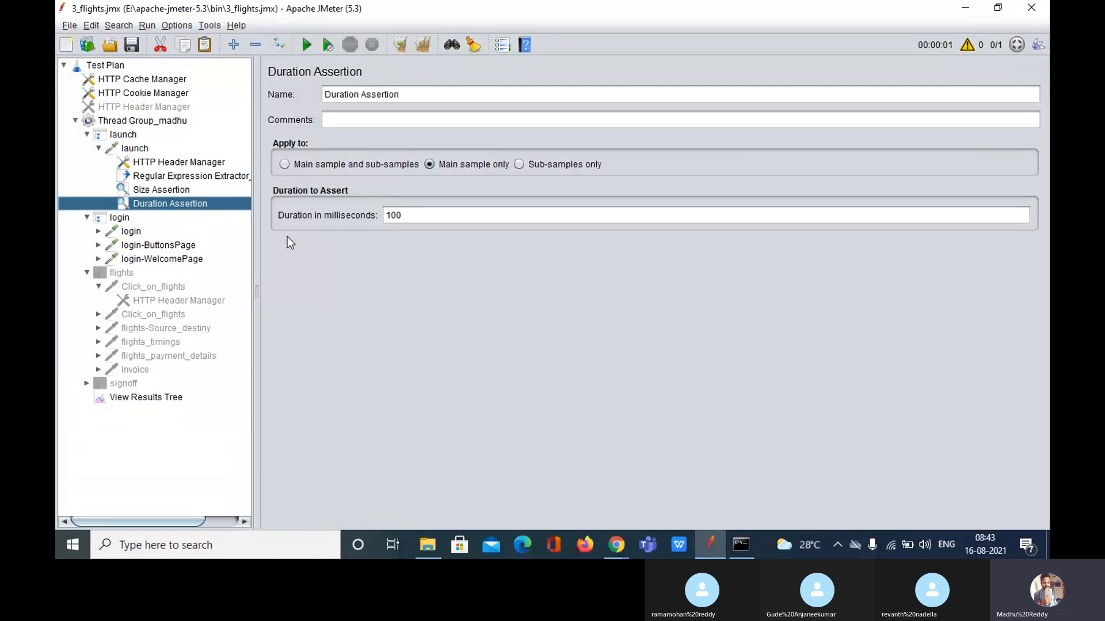
left_click_drag(419, 217, 375, 215)
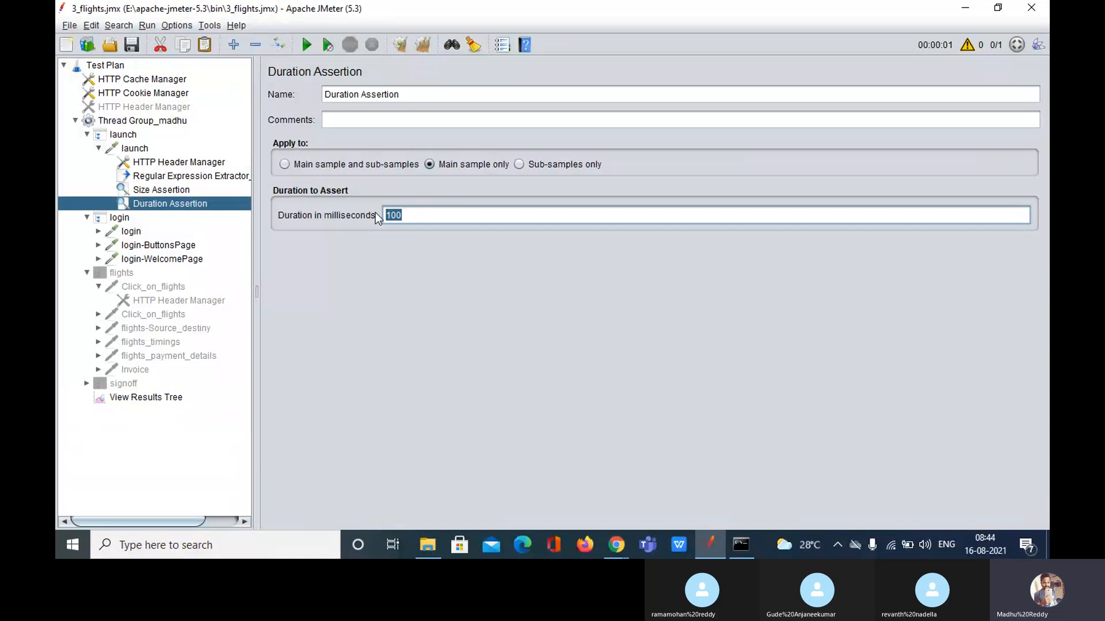
left_click(441, 215)
left_click_drag(441, 215, 356, 214)
left_click(442, 220)
left_click(151, 397)
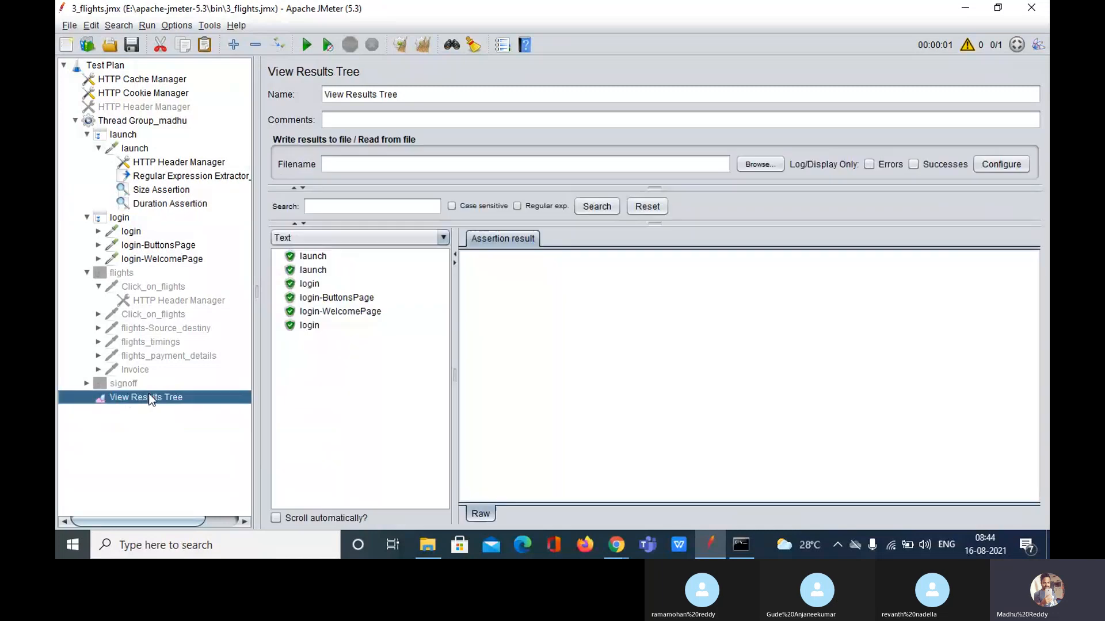
left_click(314, 257)
left_click_drag(520, 284, 447, 282)
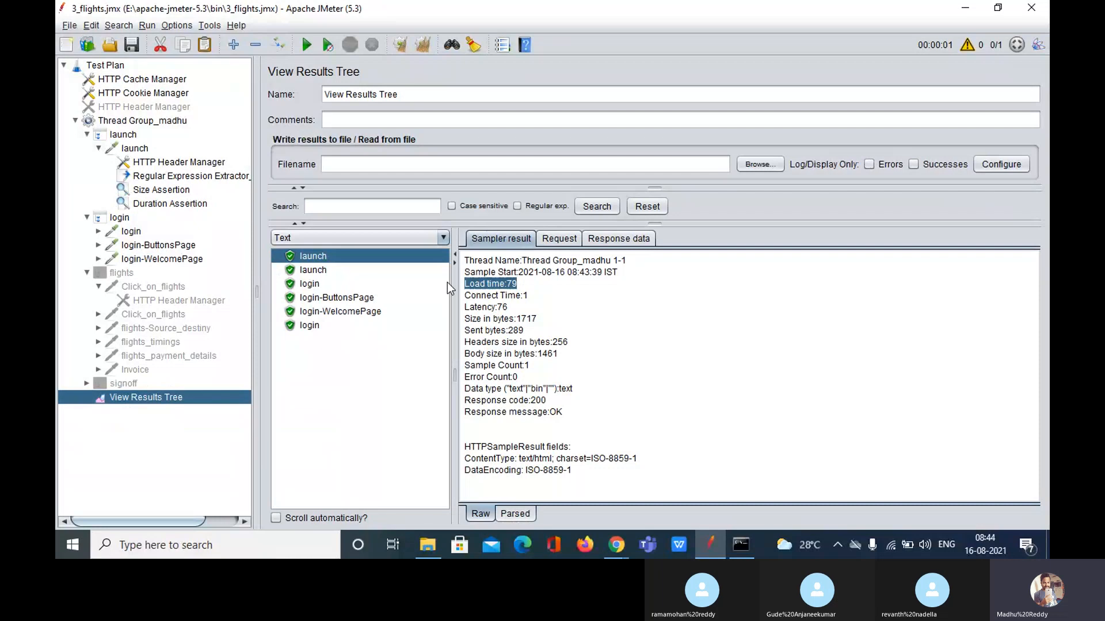
left_click(584, 292)
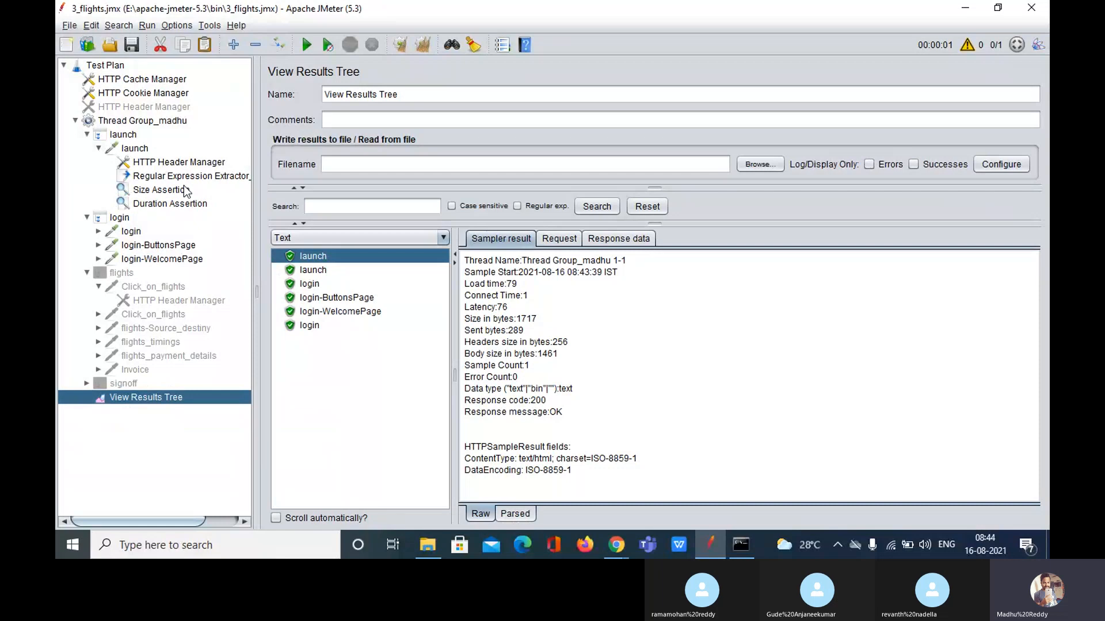
- Clear the Duration Assertion's duration and enter 100 milliseconds again
left_click(173, 204)
left_click(420, 215)
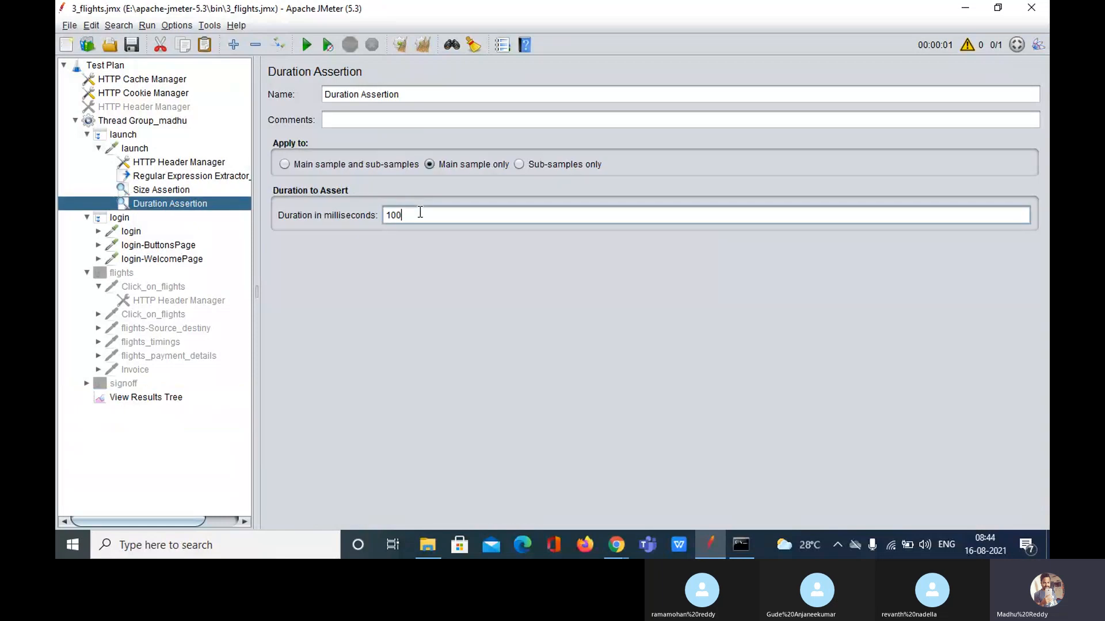
key("BackSpace")
key("BackSpace")
key("BackSpace")
type("100")
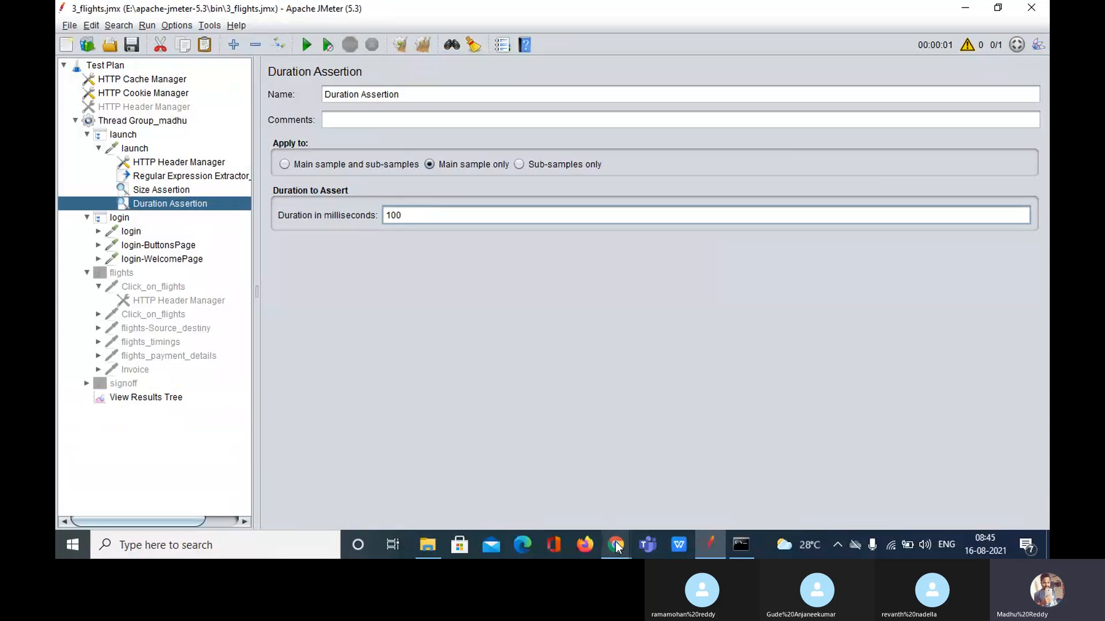
- Check the Skype meeting in Chrome again and switch back to JMeter
mouse_move(616, 547)
left_click(551, 477)
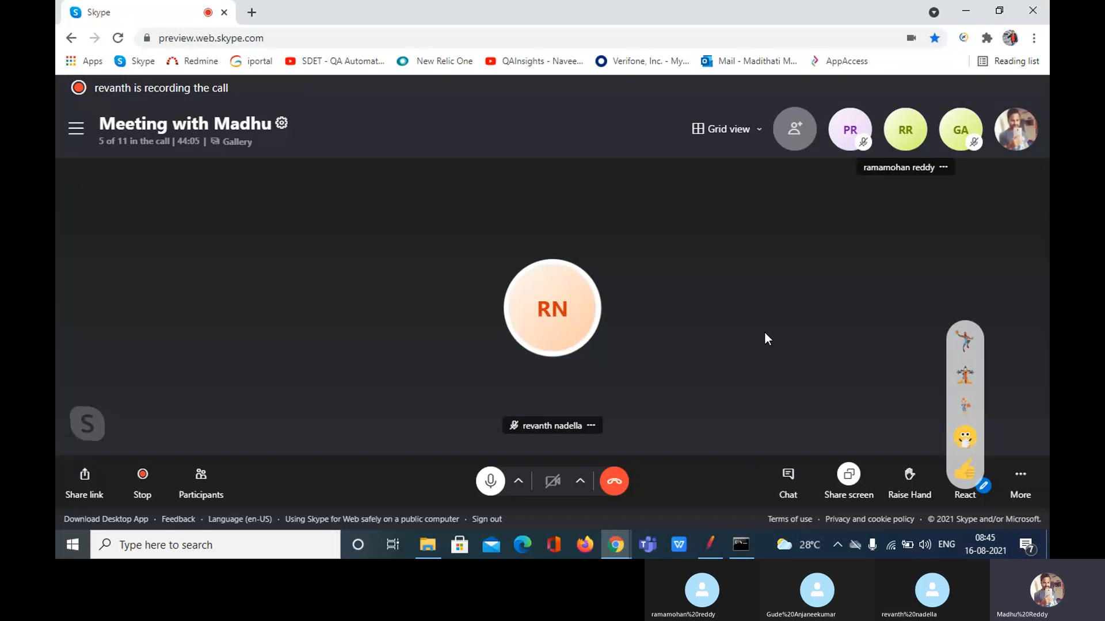
left_click(711, 541)
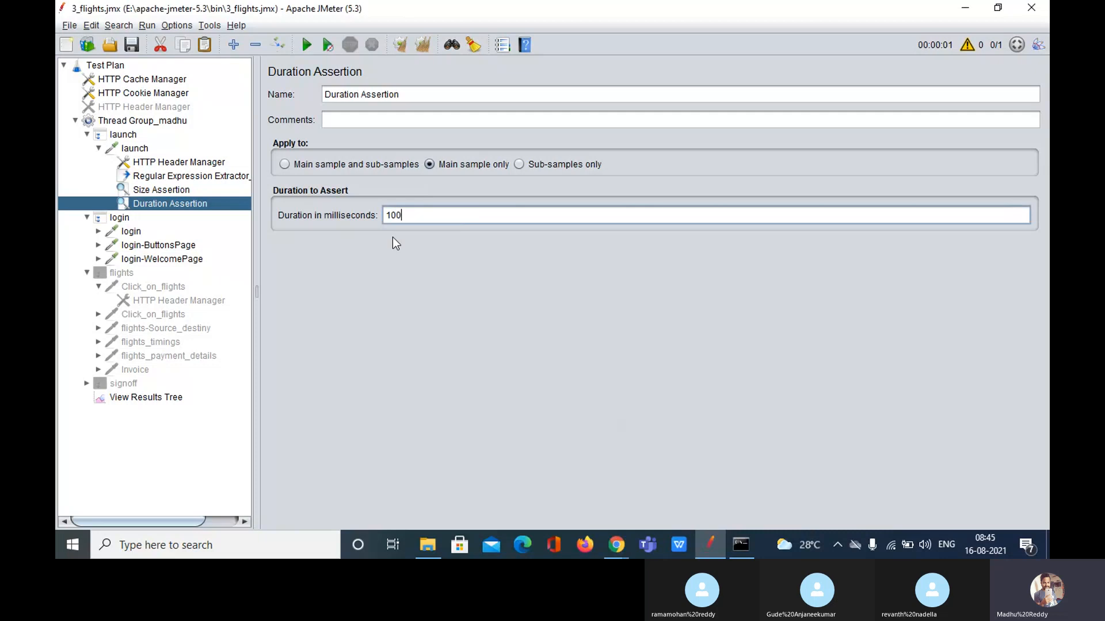
- Highlight and review the duration value in the Duration Assertion
left_click_drag(403, 215, 371, 217)
left_click(428, 216)
left_click_drag(428, 216, 370, 216)
left_click(407, 221)
left_click_drag(407, 220, 349, 208)
- Add a Compare Assertion to the launch request and review its Compare Content and Compare Time settings
right_click(136, 150)
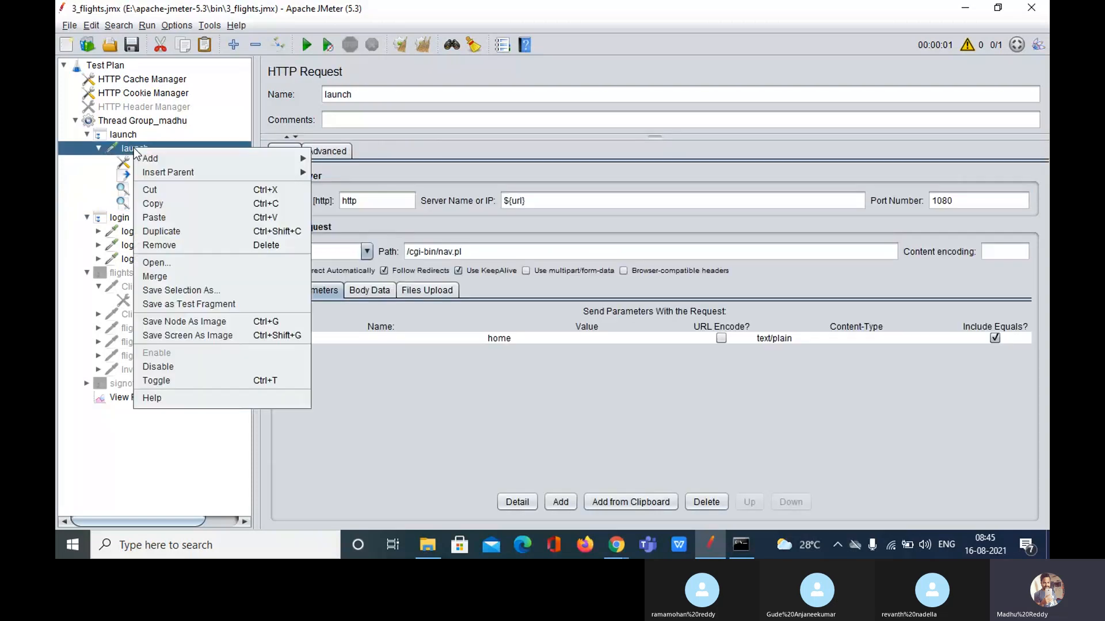
mouse_move(247, 159)
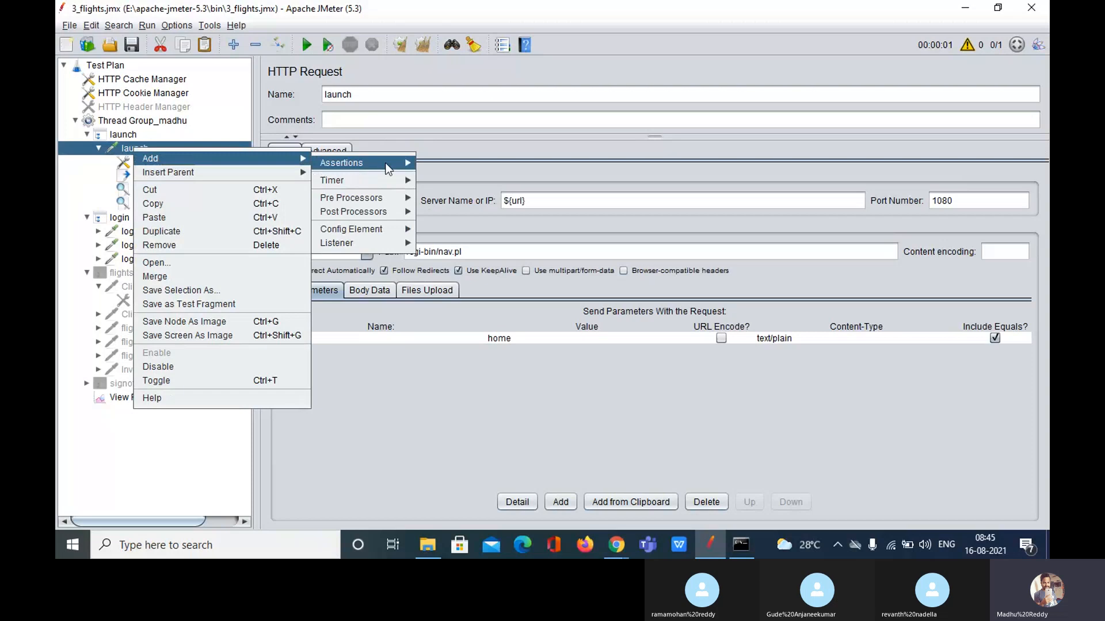
mouse_move(358, 166)
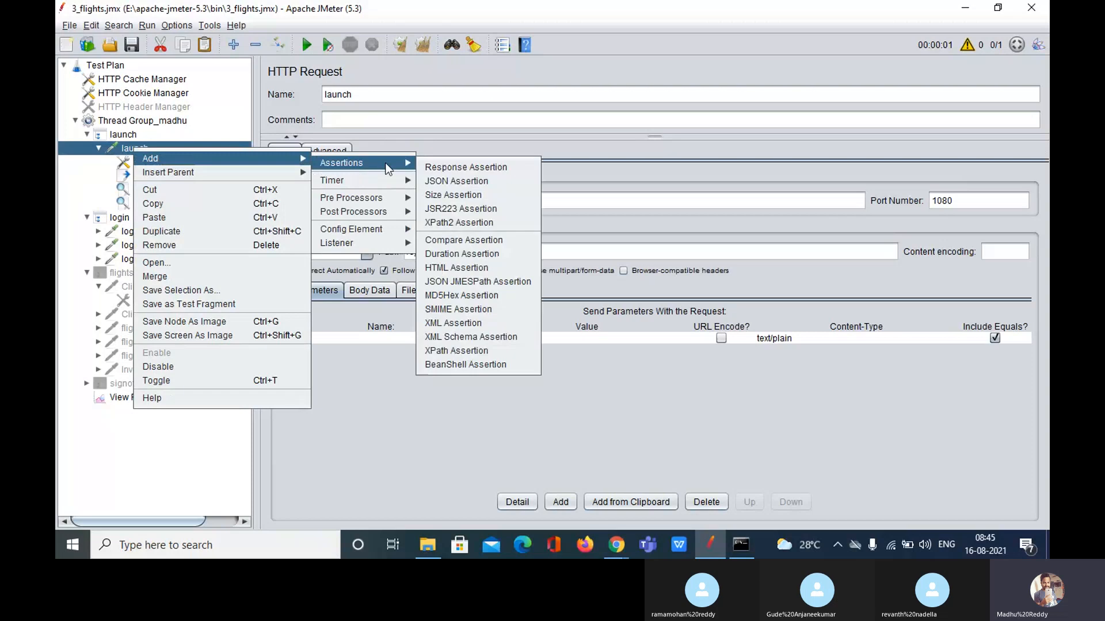
left_click(485, 246)
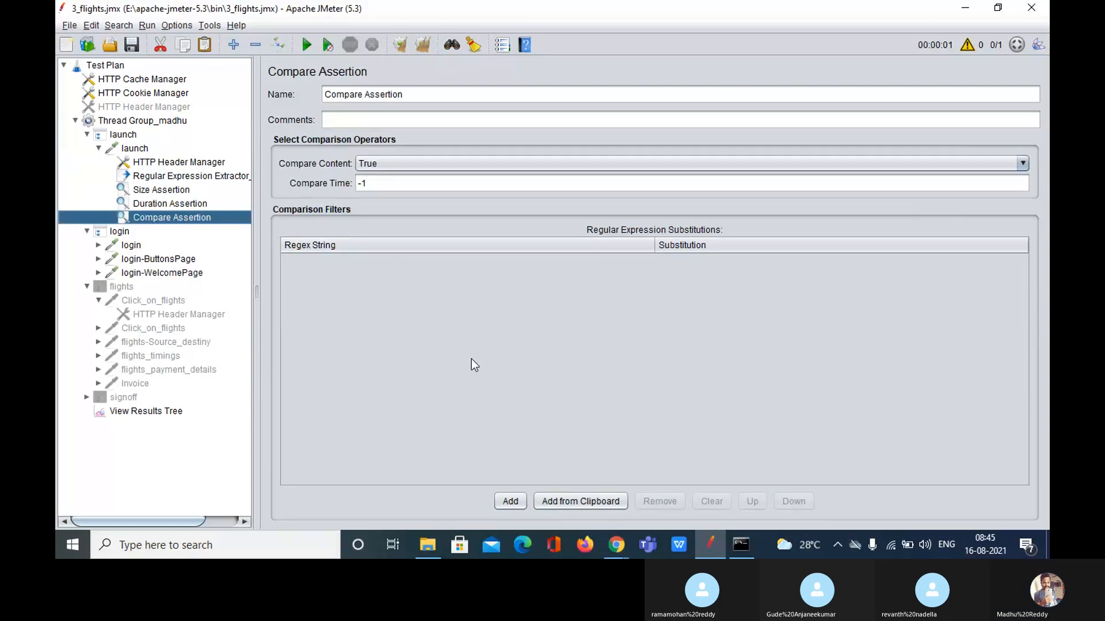
left_click(416, 165)
left_click(416, 165)
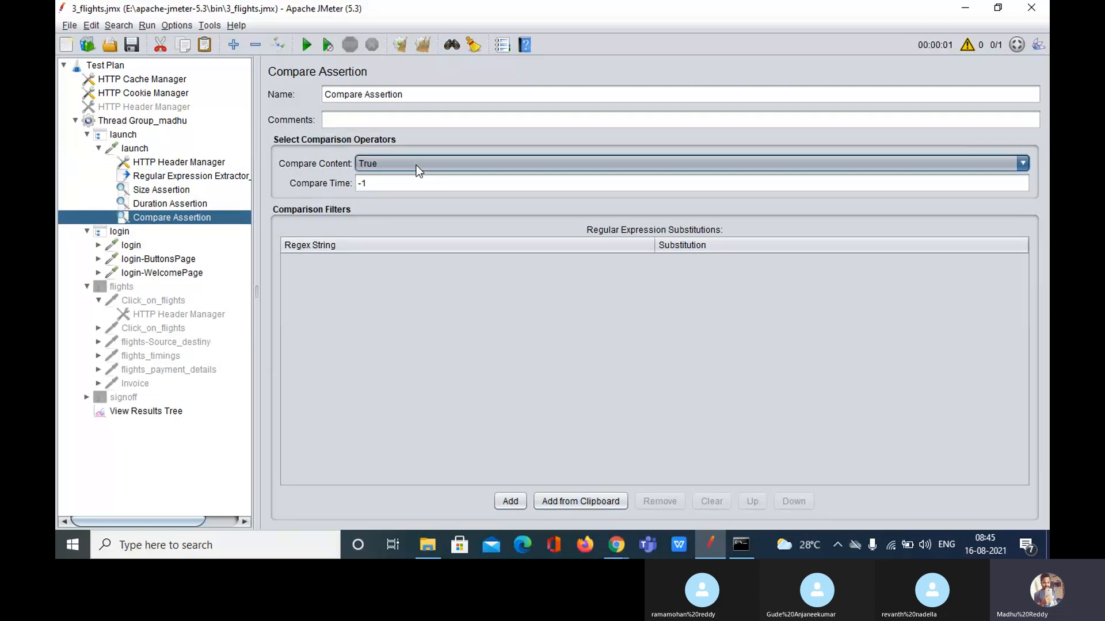
left_click(463, 191)
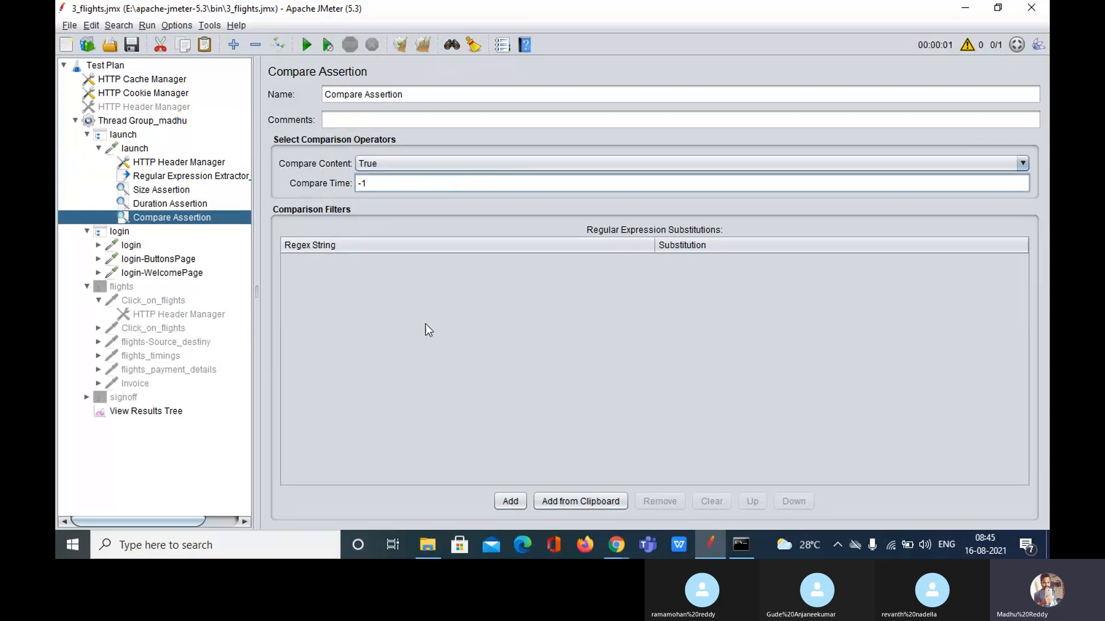
- Add an empty regular expression substitution row to the Compare Assertion's comparison filters
left_click(523, 499)
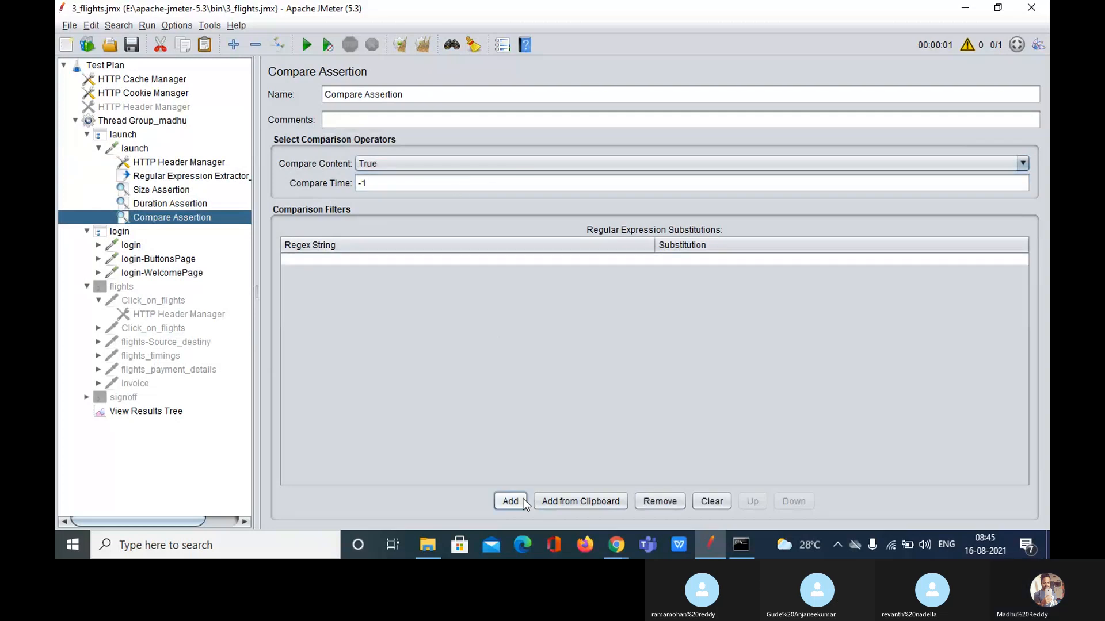
left_click(375, 259)
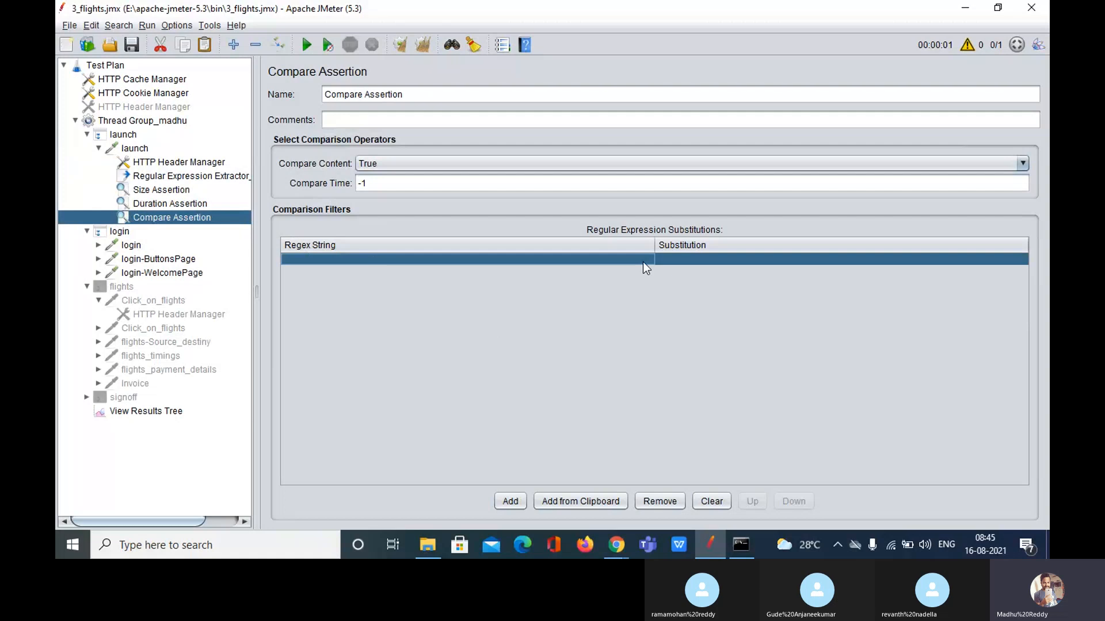
double_click(402, 259)
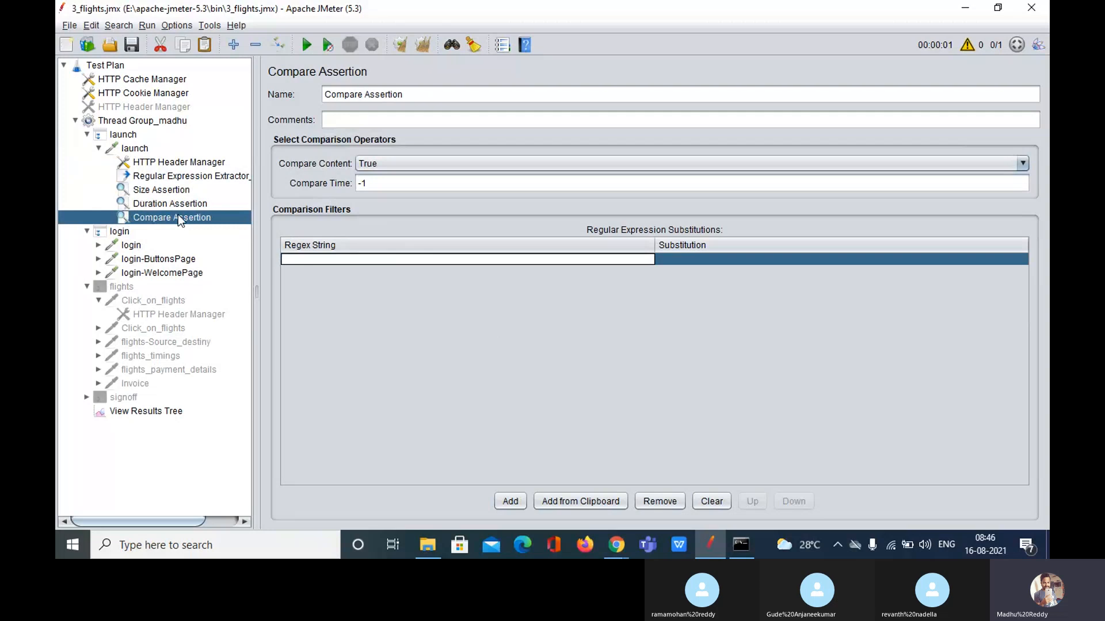
- Disable the Compare Assertion and remove it from the launch request
left_click(276, 53)
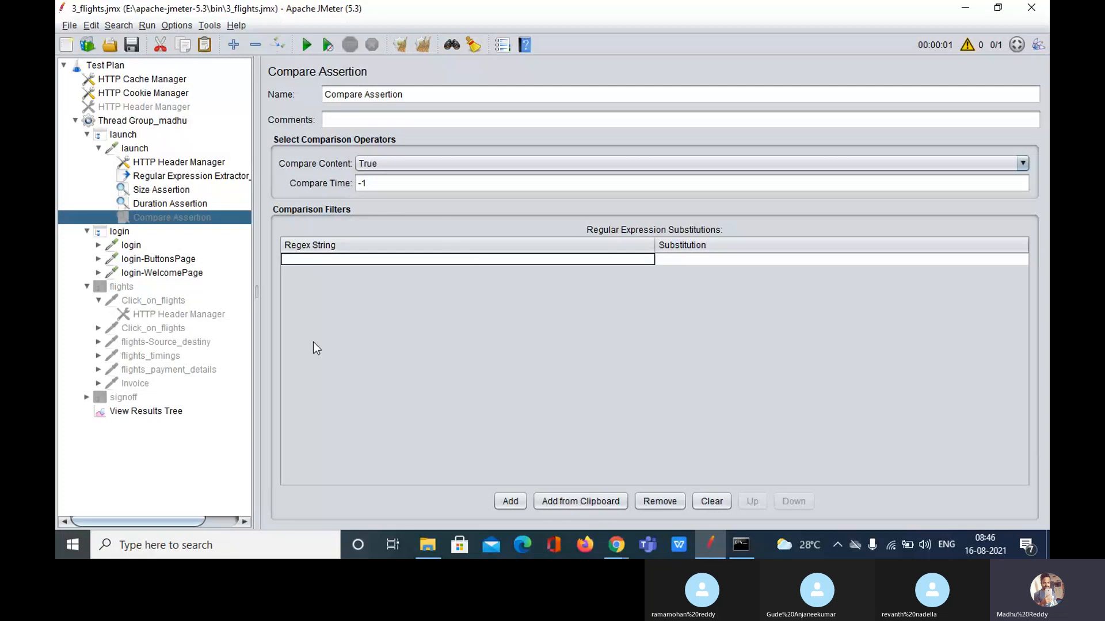
right_click(184, 216)
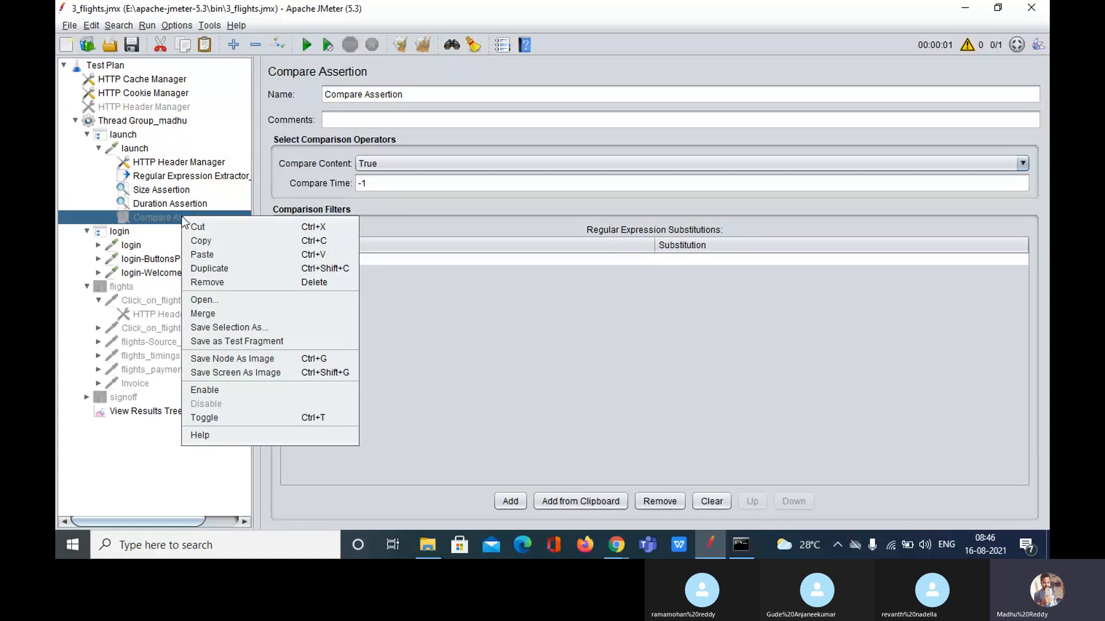
left_click(222, 284)
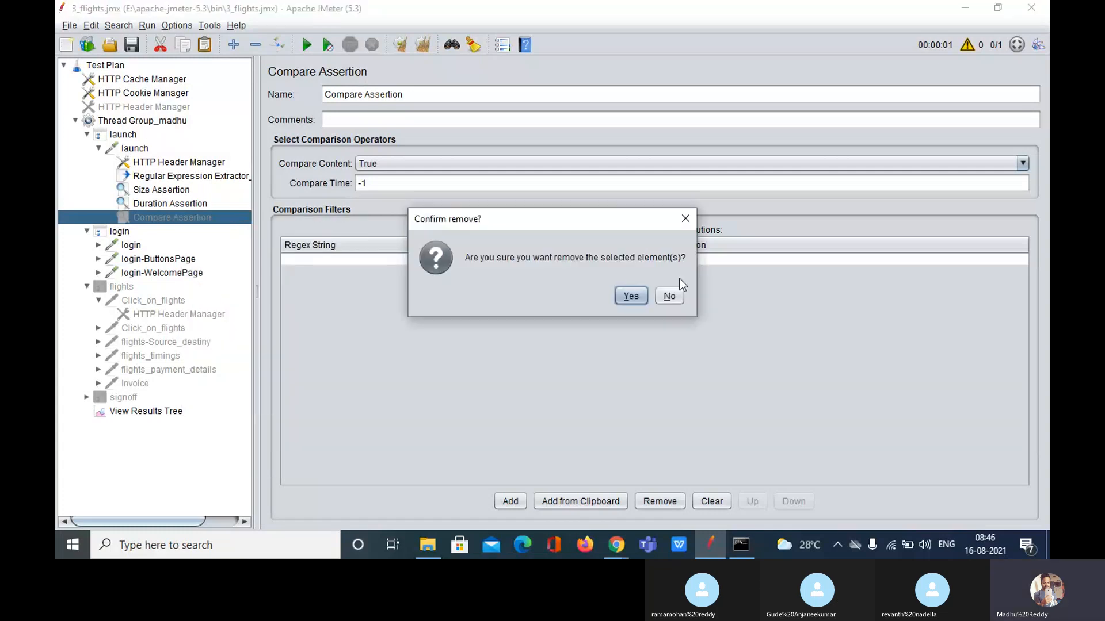
left_click(642, 292)
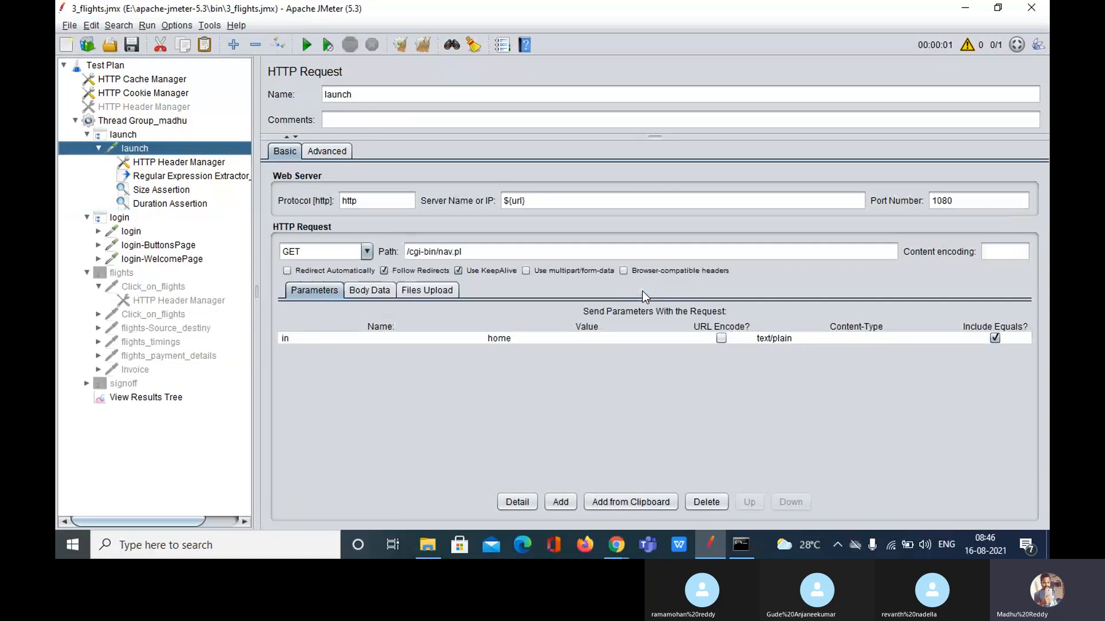
- Browse the assertion types that can be added to the launch request
right_click(140, 149)
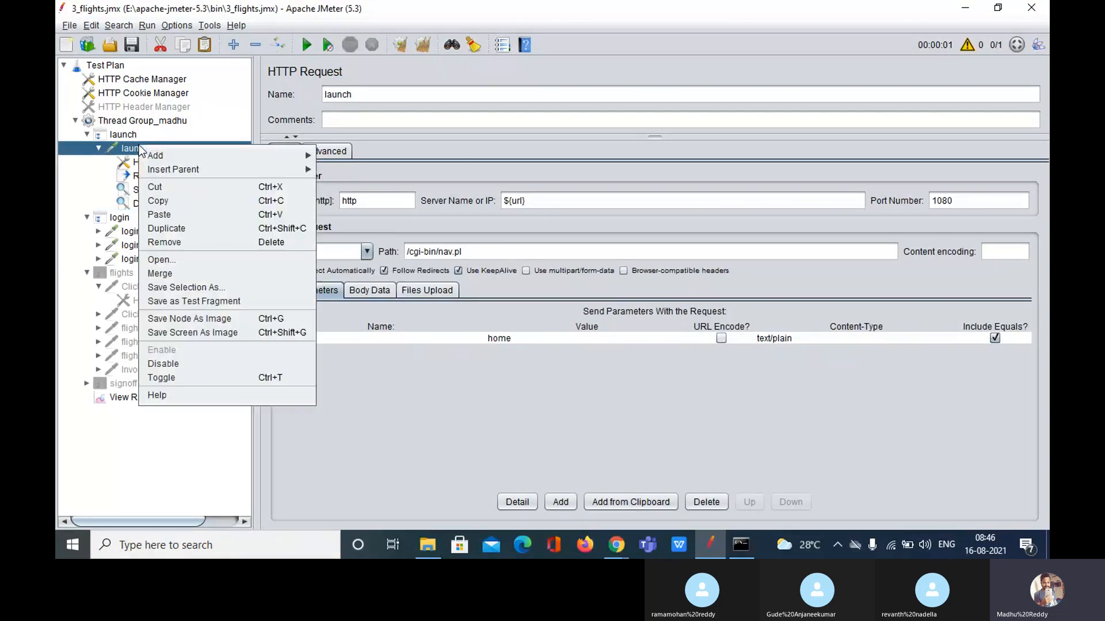
mouse_move(166, 156)
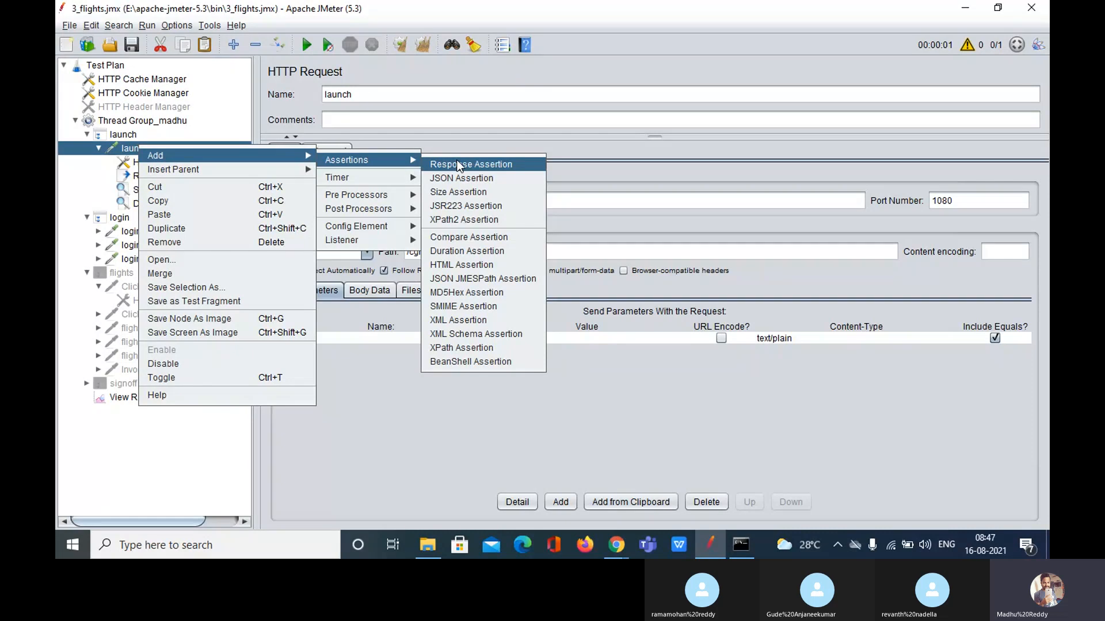
- Switch to the Skype meeting in Chrome, mute the unmuted participant, and return to JMeter
left_click(629, 550)
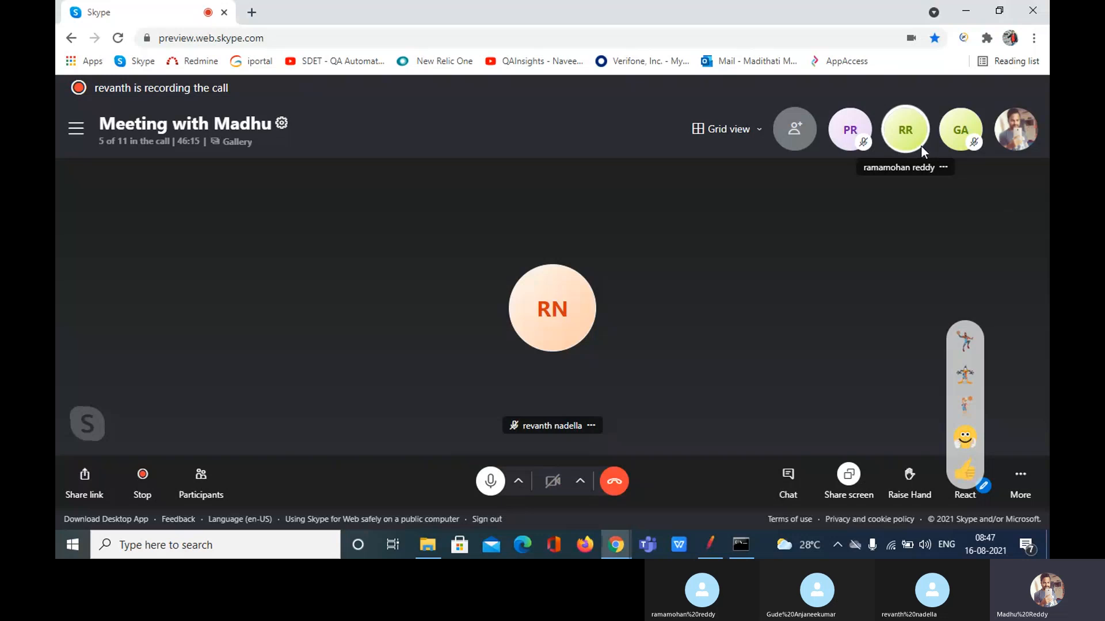
left_click(942, 167)
left_click(902, 183)
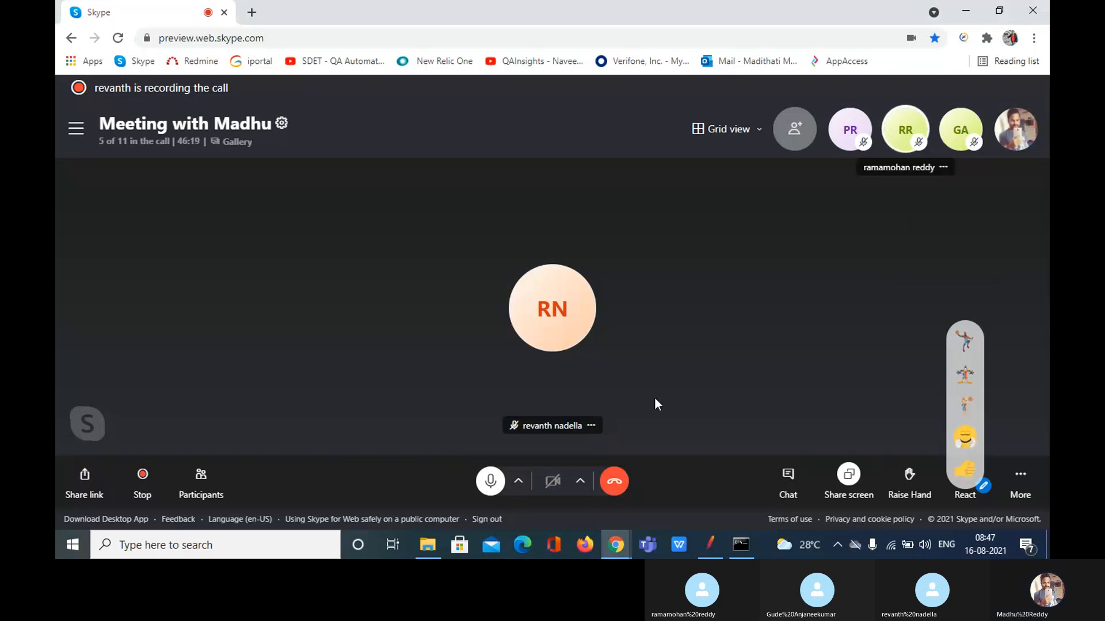
mouse_move(697, 546)
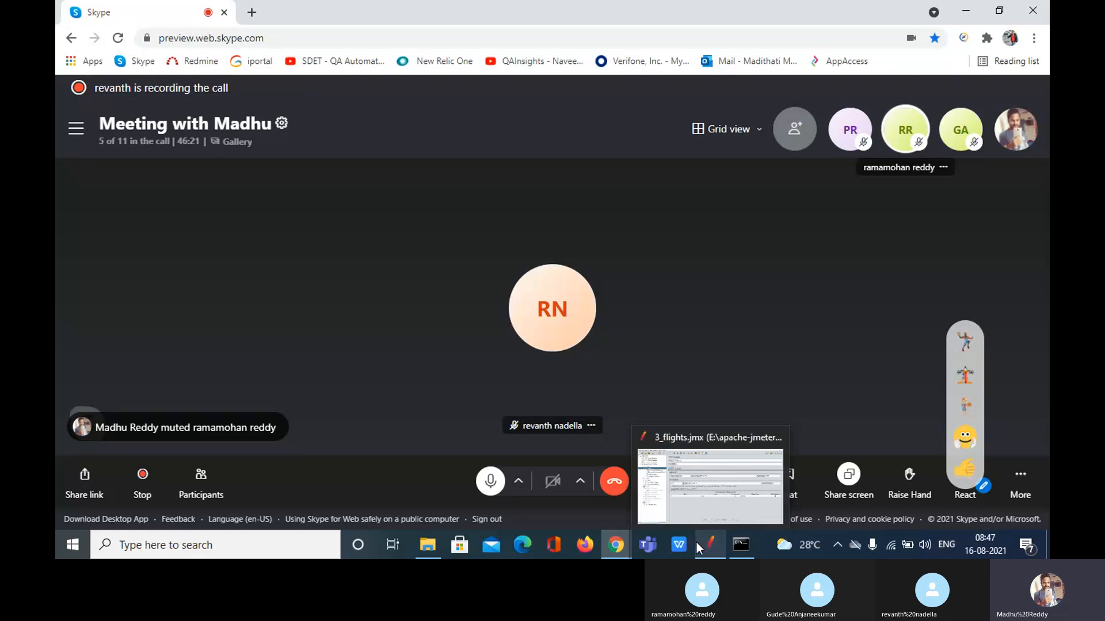
left_click(689, 498)
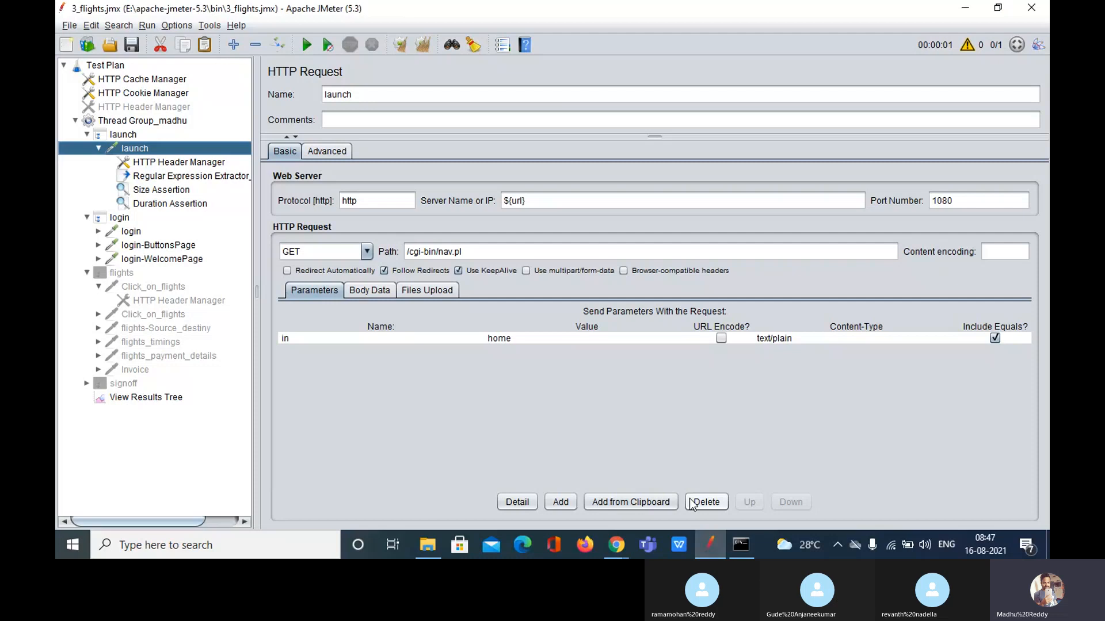
- Check the previous run in View Results Tree and revisit the options for adding assertions to the launch request
left_click(148, 399)
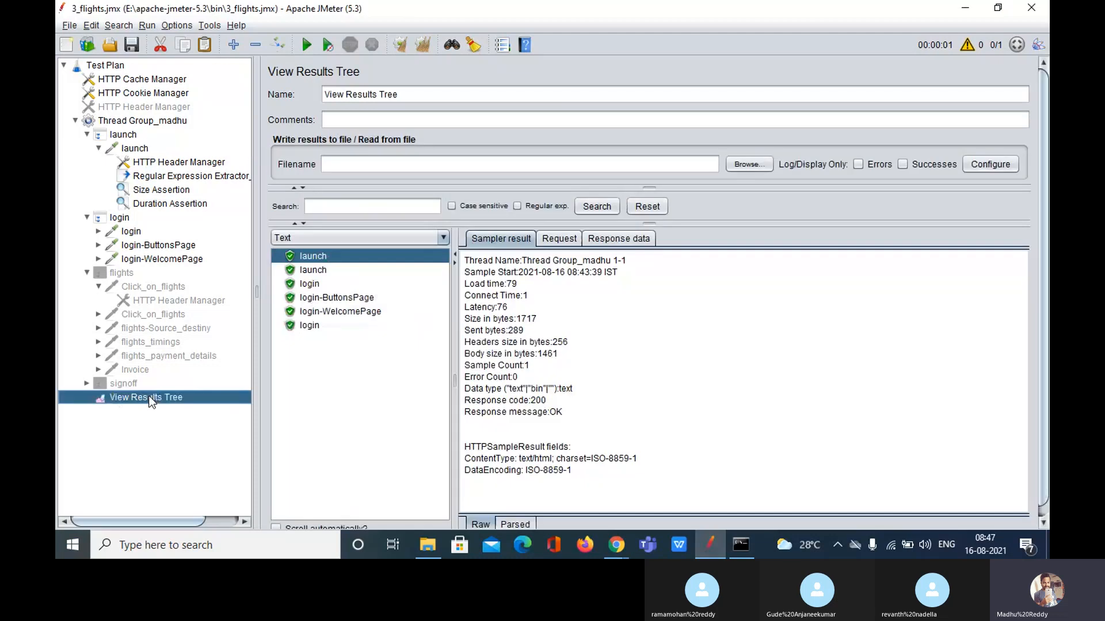
right_click(143, 153)
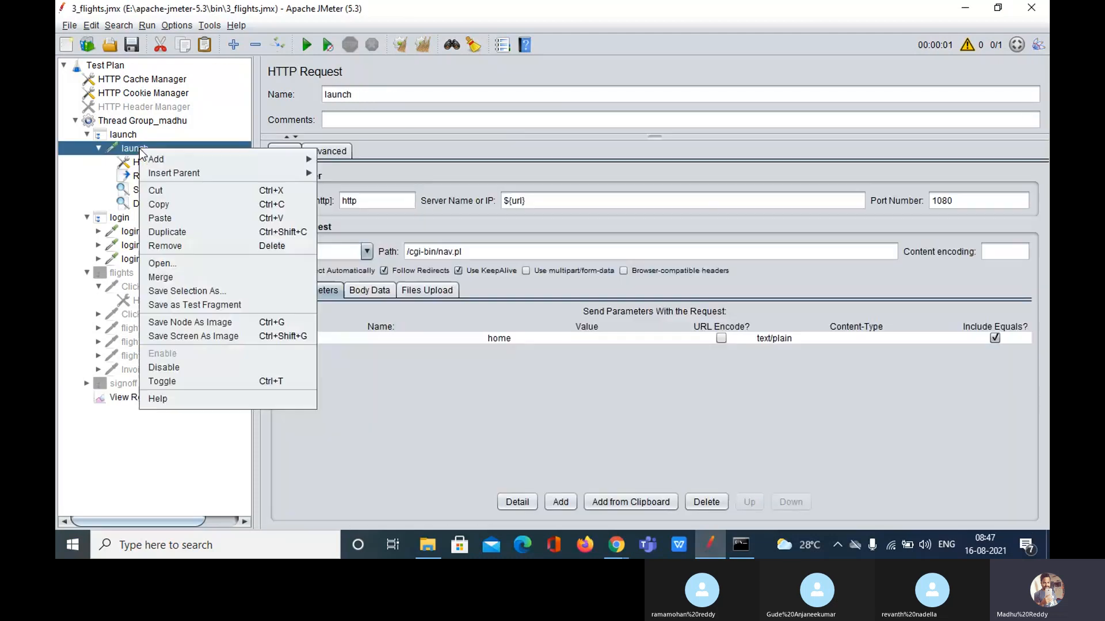
mouse_move(203, 161)
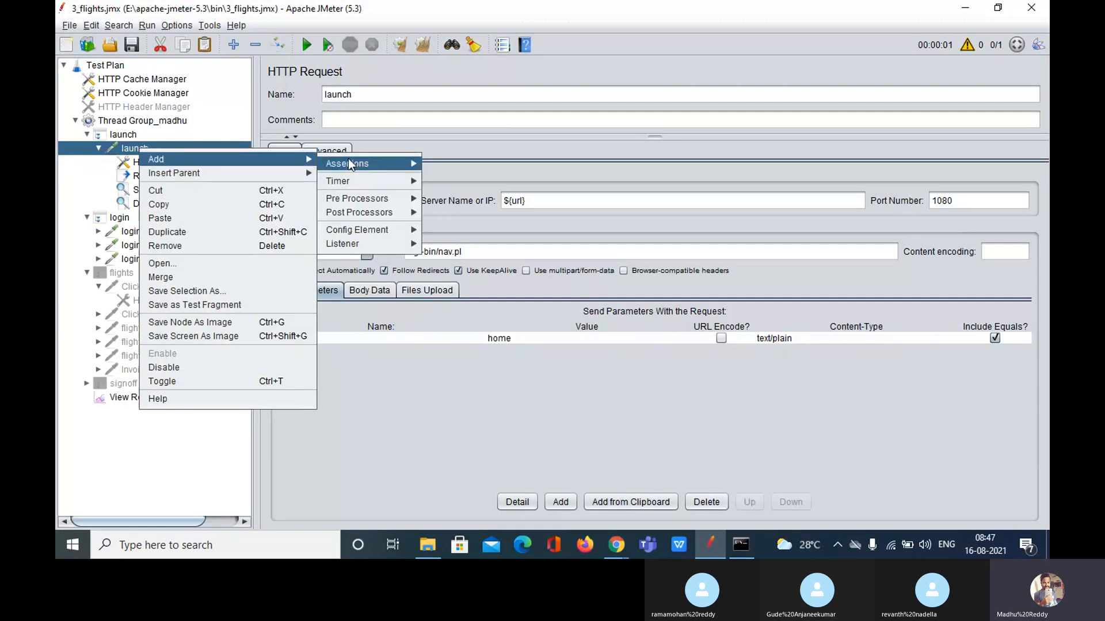
mouse_move(352, 165)
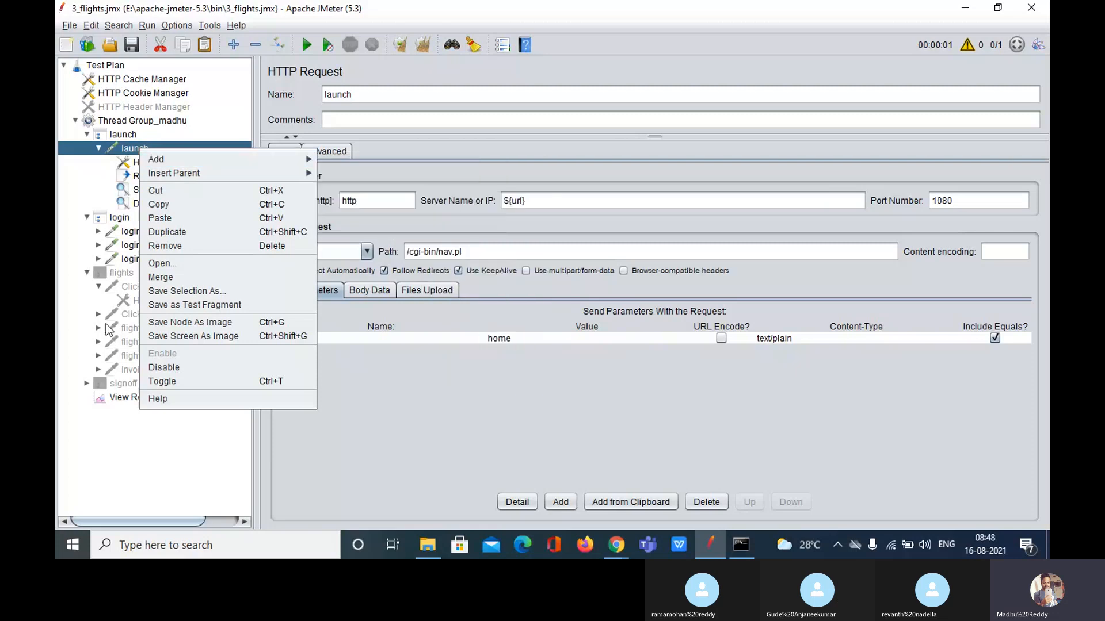
left_click(132, 406)
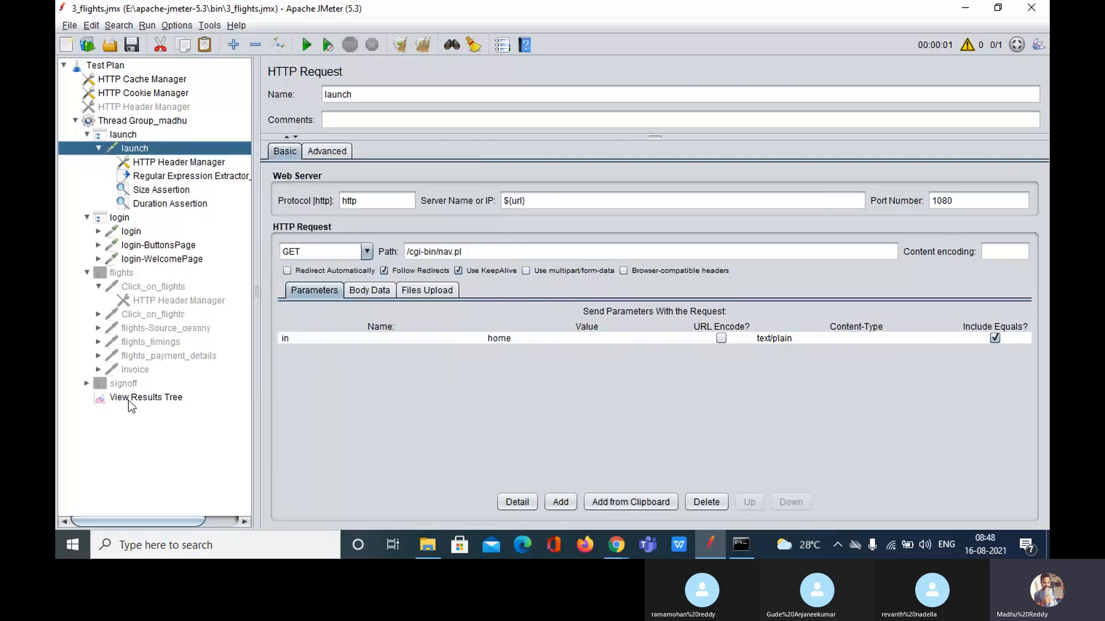
- Set the loop count of the thread group to Infinite
left_click(130, 121)
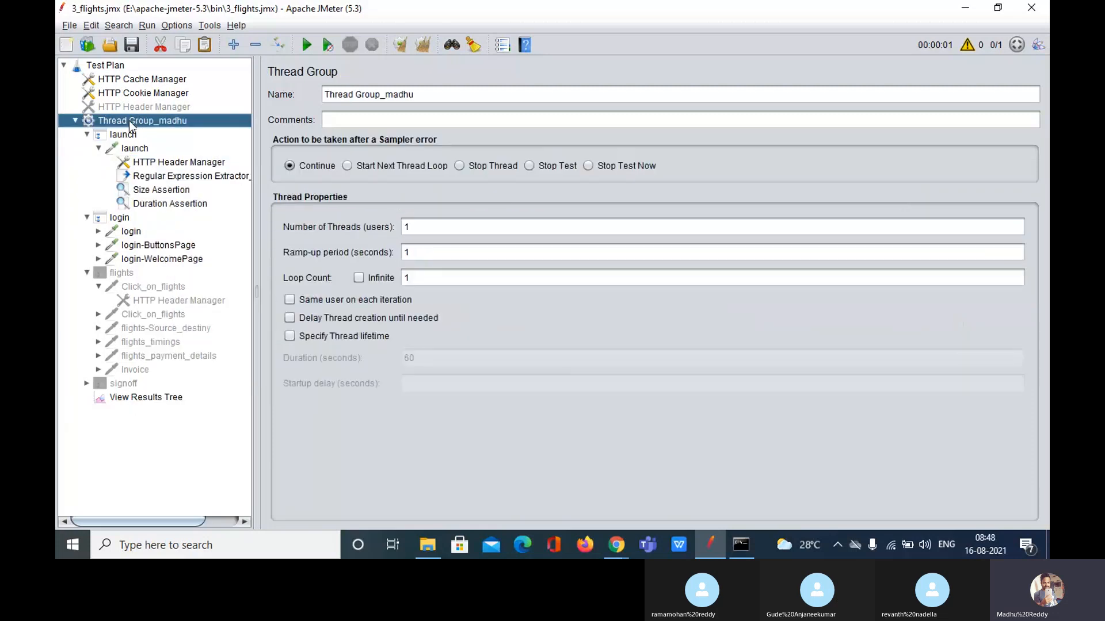
left_click(358, 279)
- Clear the old results in View Results Tree, run the test, and enable automatic scrolling of the samples
left_click(154, 399)
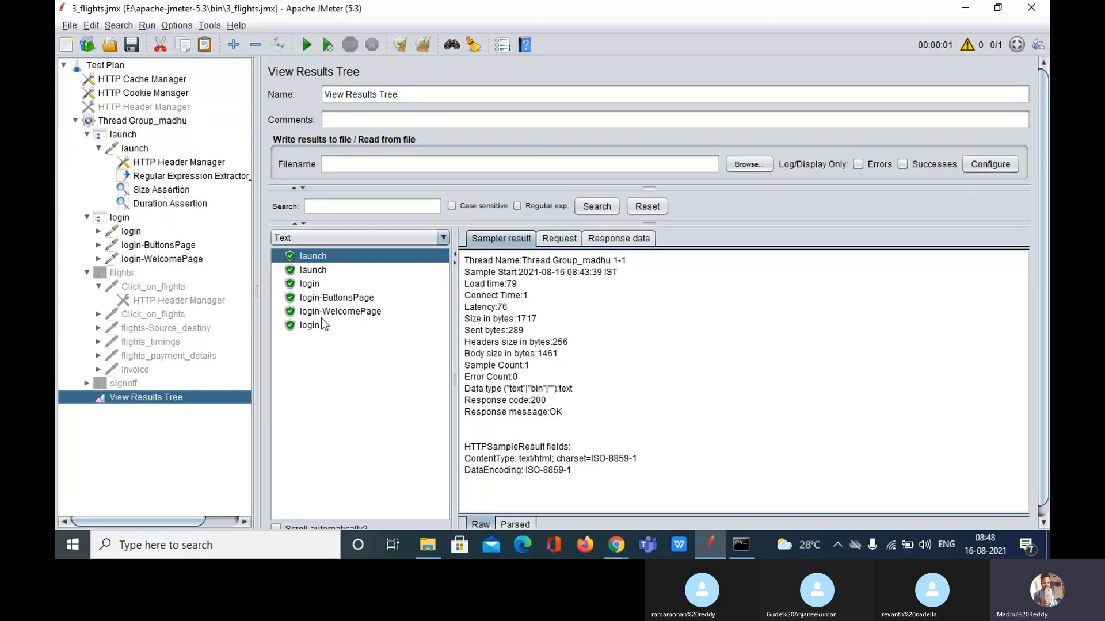
left_click(422, 44)
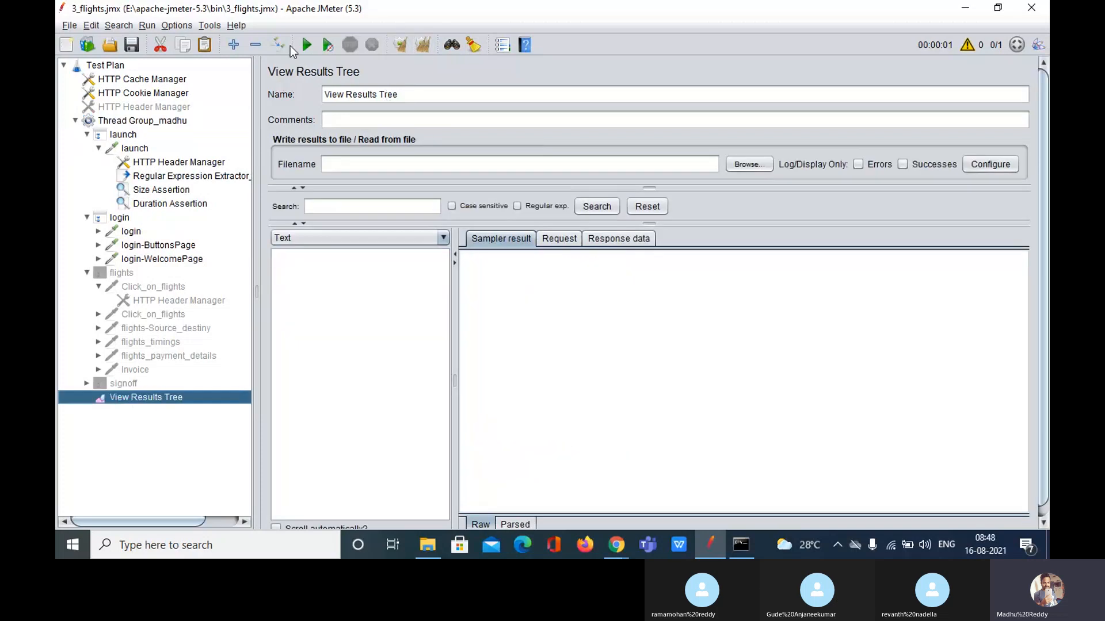
key("ctrl+r")
left_click(276, 526)
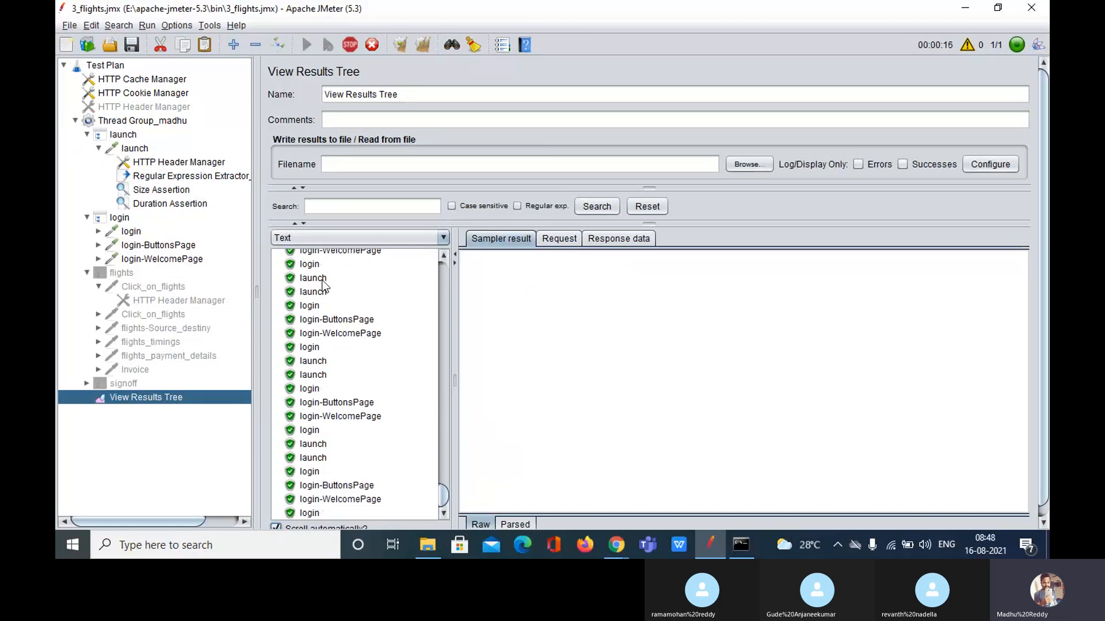
- Inspect a launch sample's sampler result, response headers and response body
left_click(321, 279)
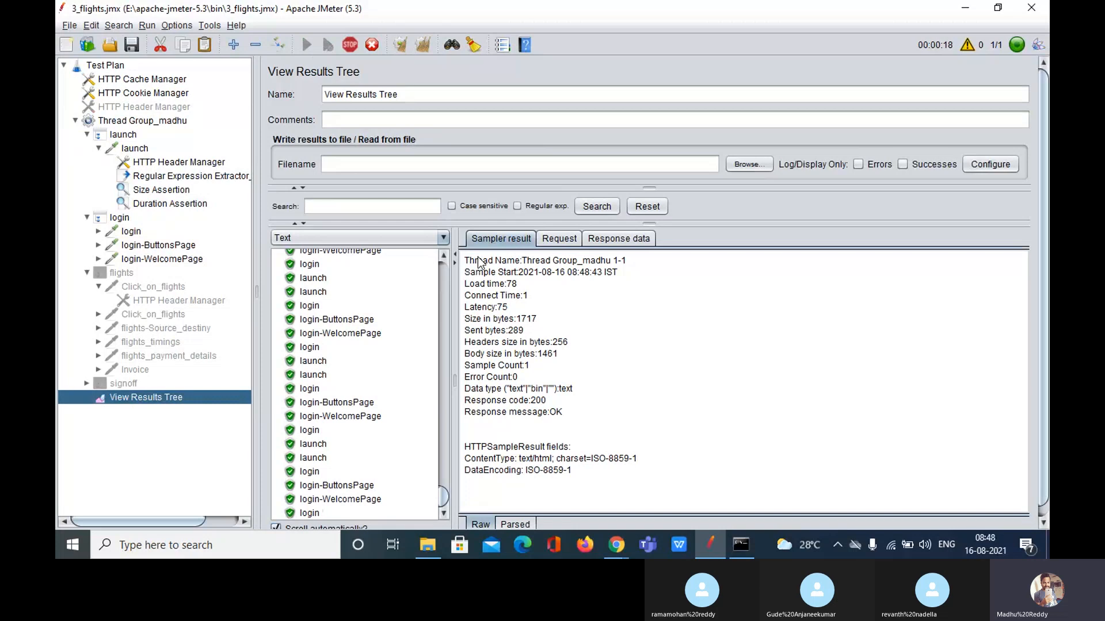
left_click(613, 239)
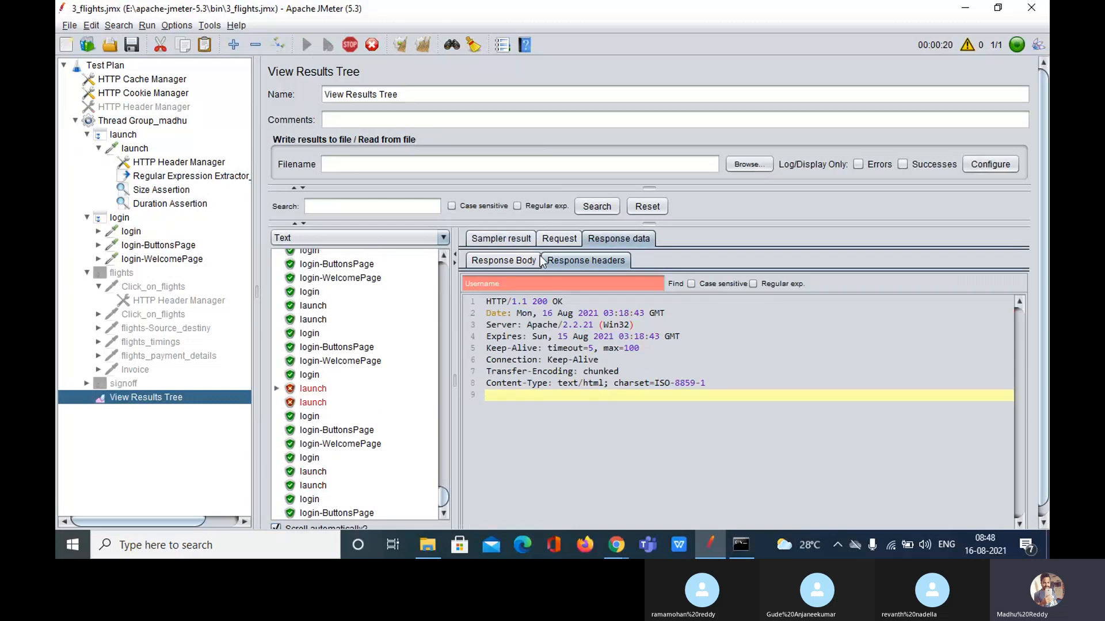
left_click(495, 260)
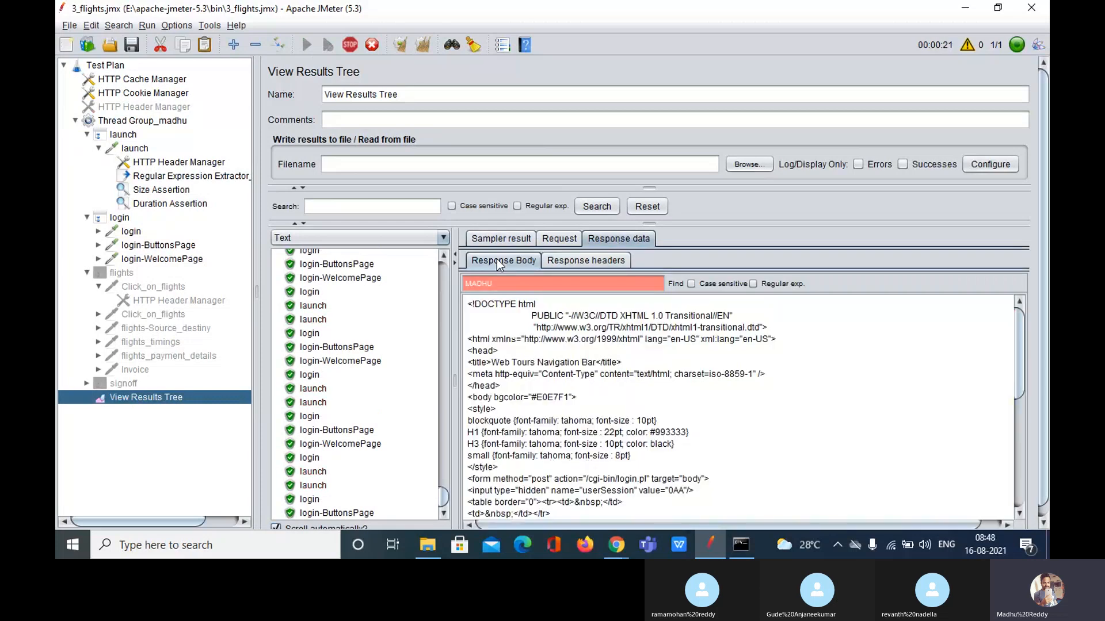
- Render the responses in the Browser view and look back through the samples for passed and failed requests
left_click(439, 240)
scroll(381, 295, "down", 3)
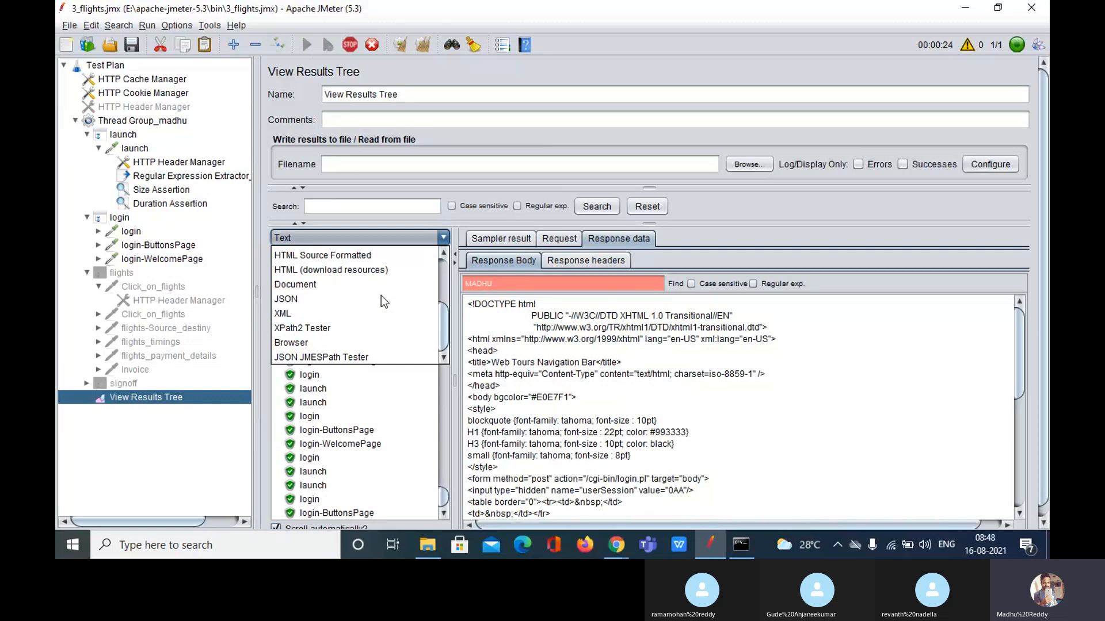
left_click(331, 342)
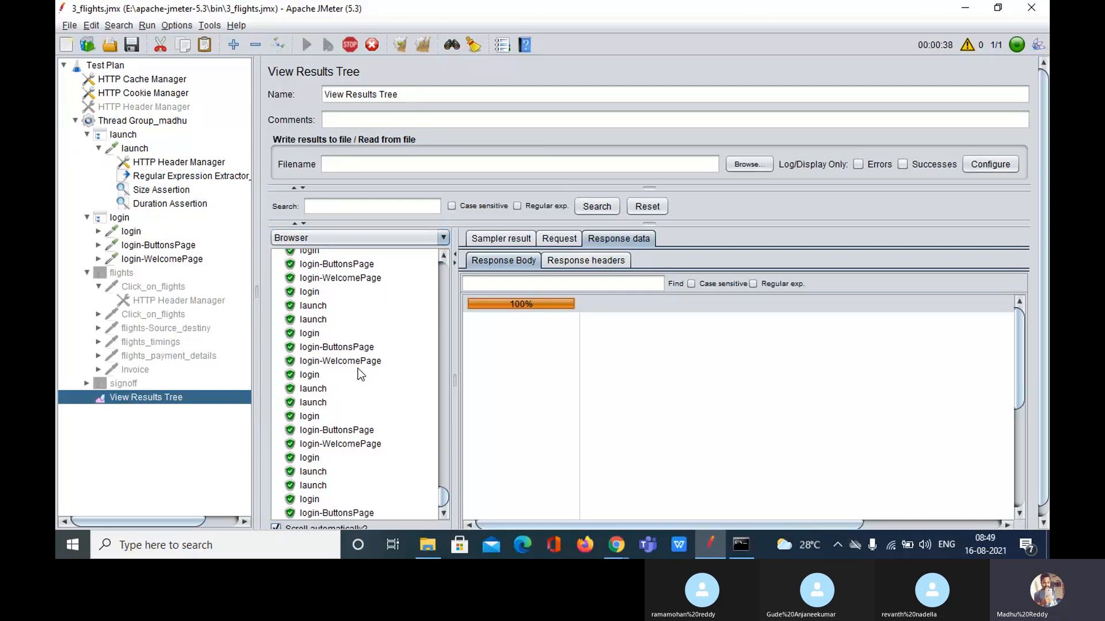
scroll(360, 374, "up", 5)
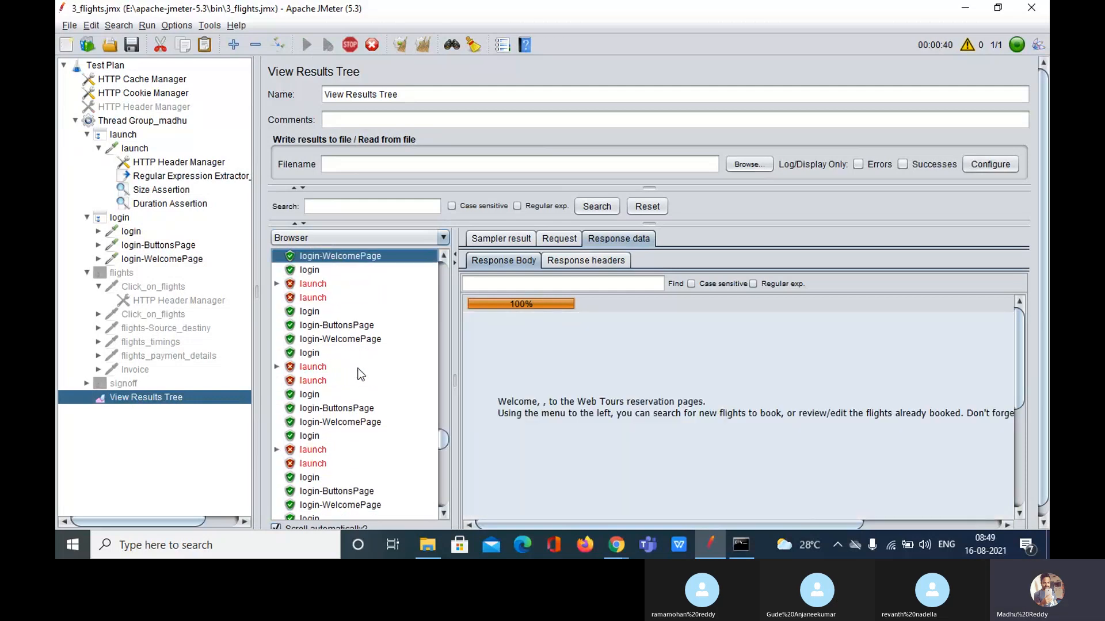
scroll(360, 374, "up", 1)
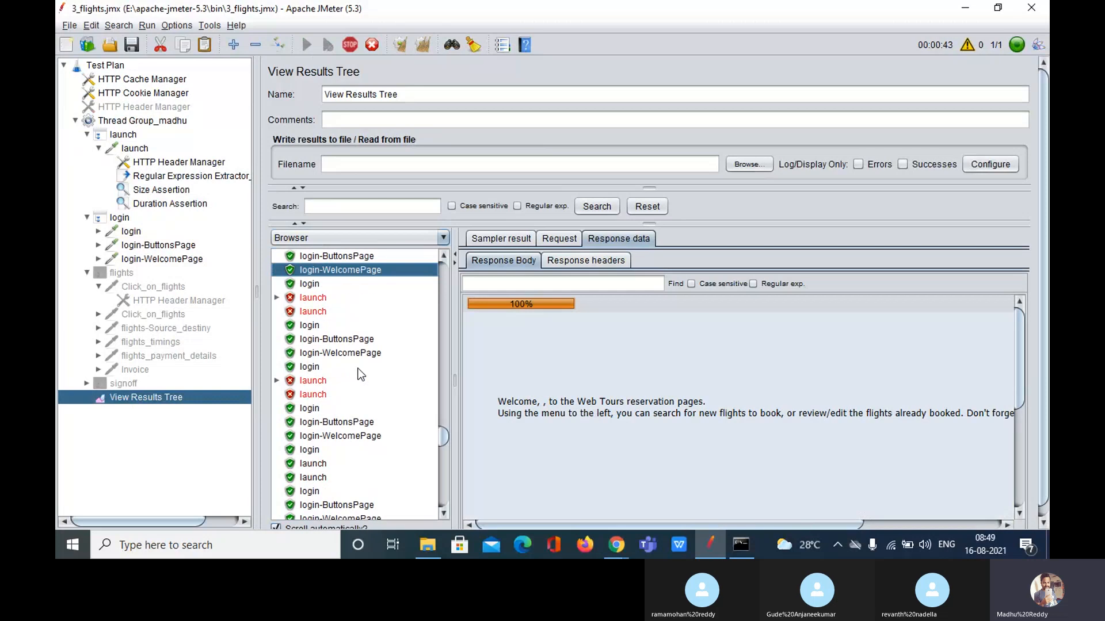
- Stop the looping test run and look back through the collected samples in the results tree
left_click(350, 46)
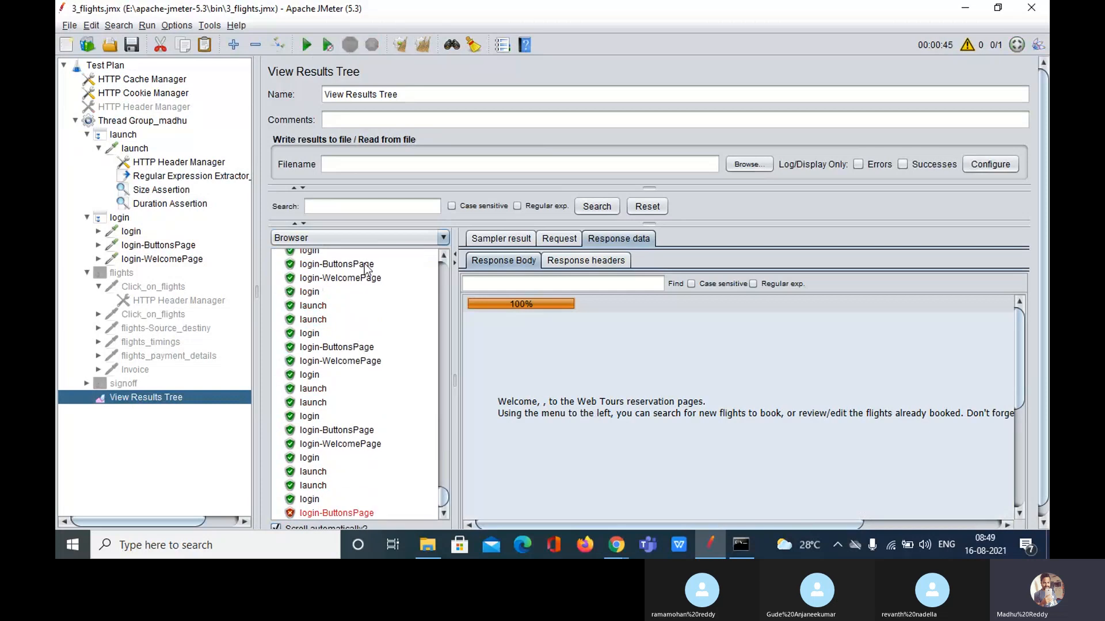
scroll(356, 403, "up", 5)
scroll(354, 410, "up", 1)
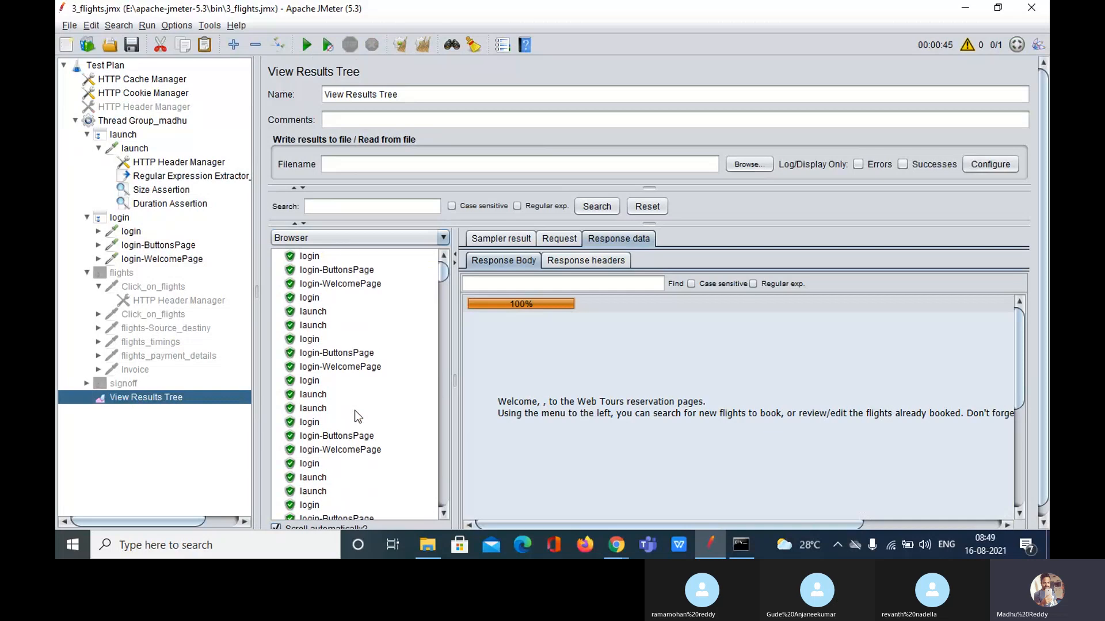
- Review the assertion types that can be added to the launch HTTP request, without adding one
right_click(144, 148)
mouse_move(287, 156)
mouse_move(378, 156)
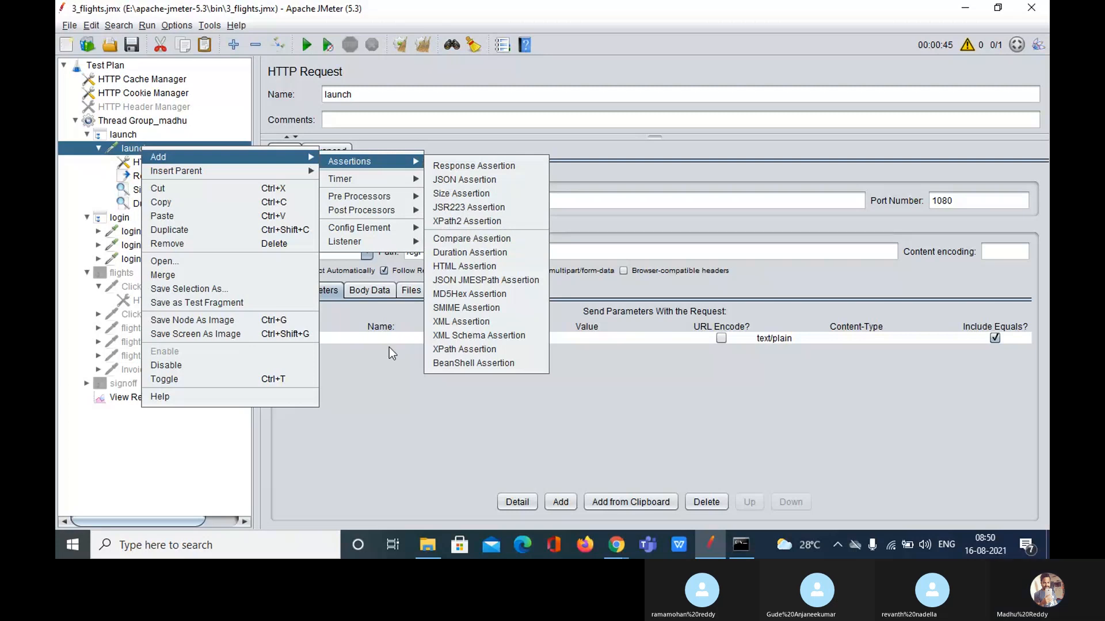
left_click(387, 417)
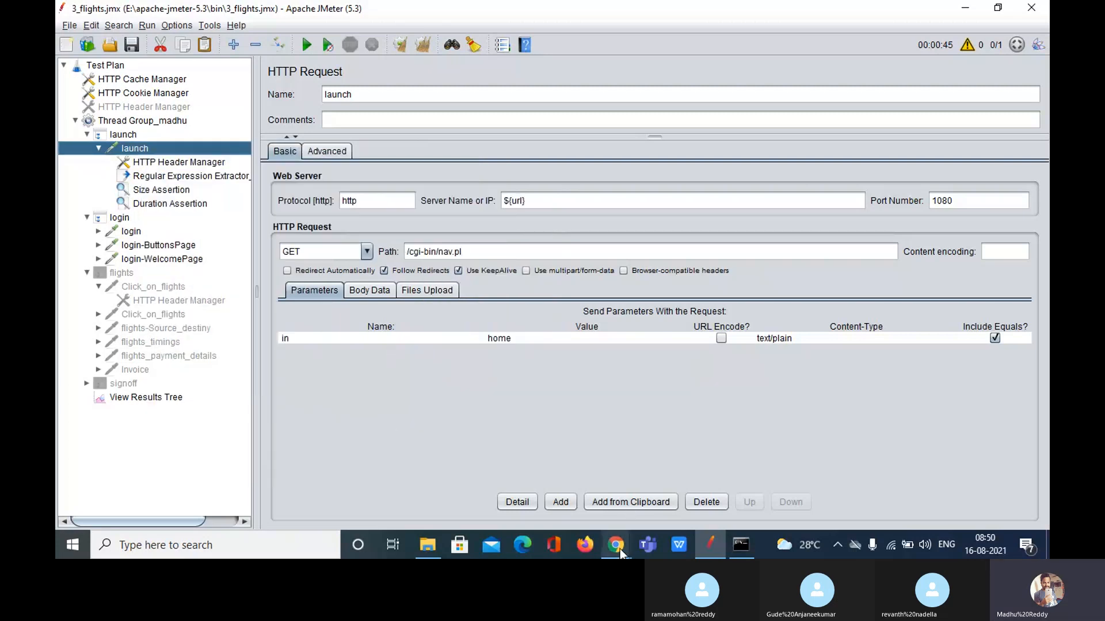
mouse_move(619, 548)
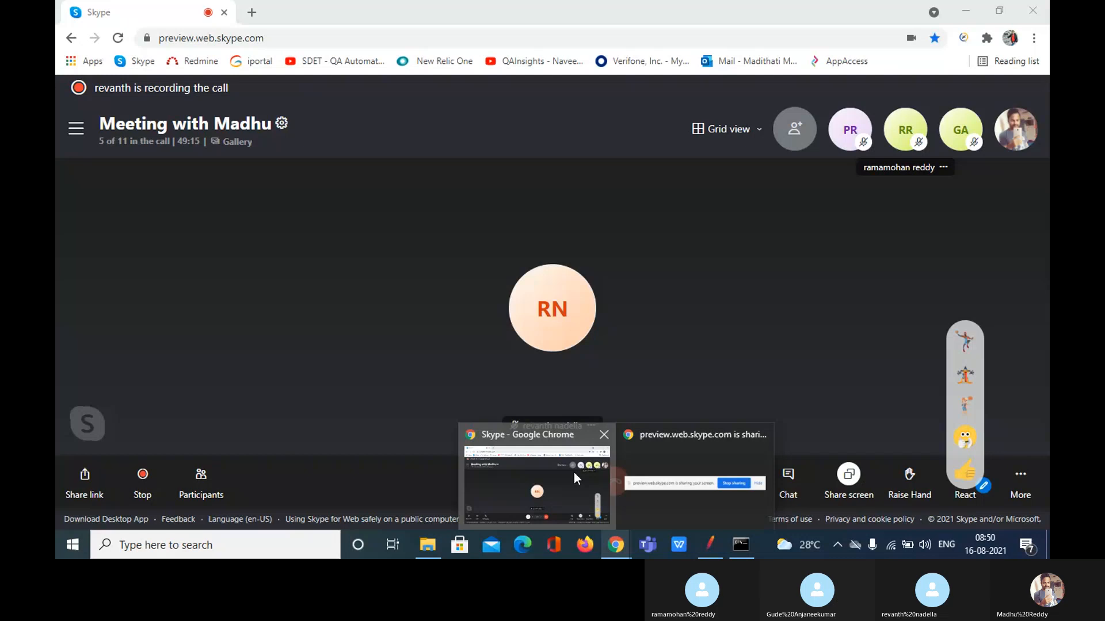
left_click(574, 473)
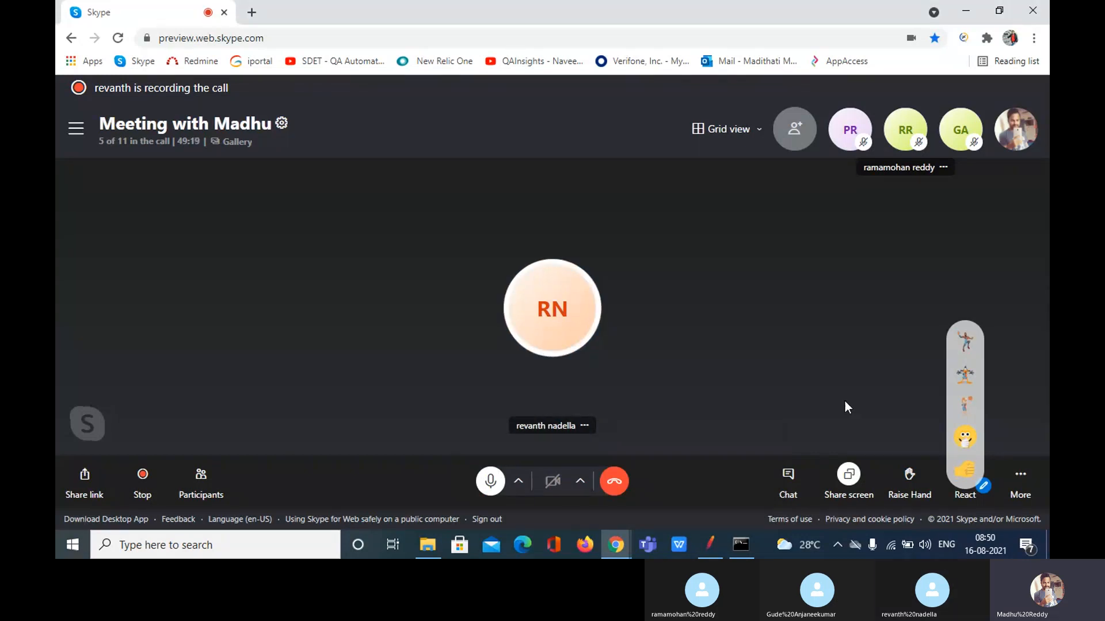
key("alt+Tab")
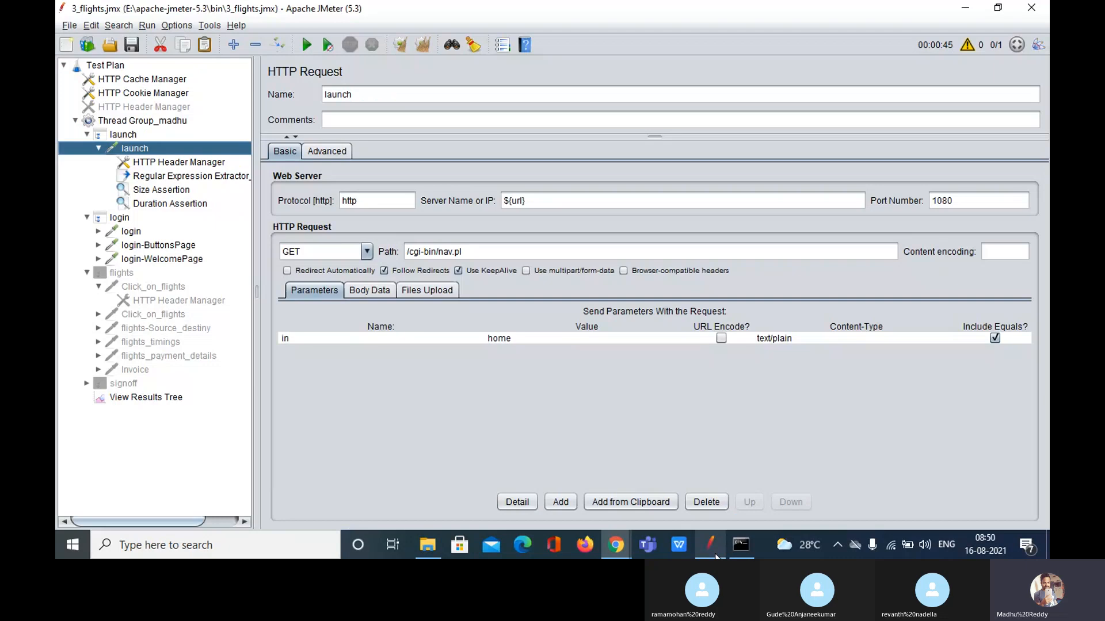
- Review the timer and listener types that can be added to the Thread Group_madhu thread group
right_click(125, 123)
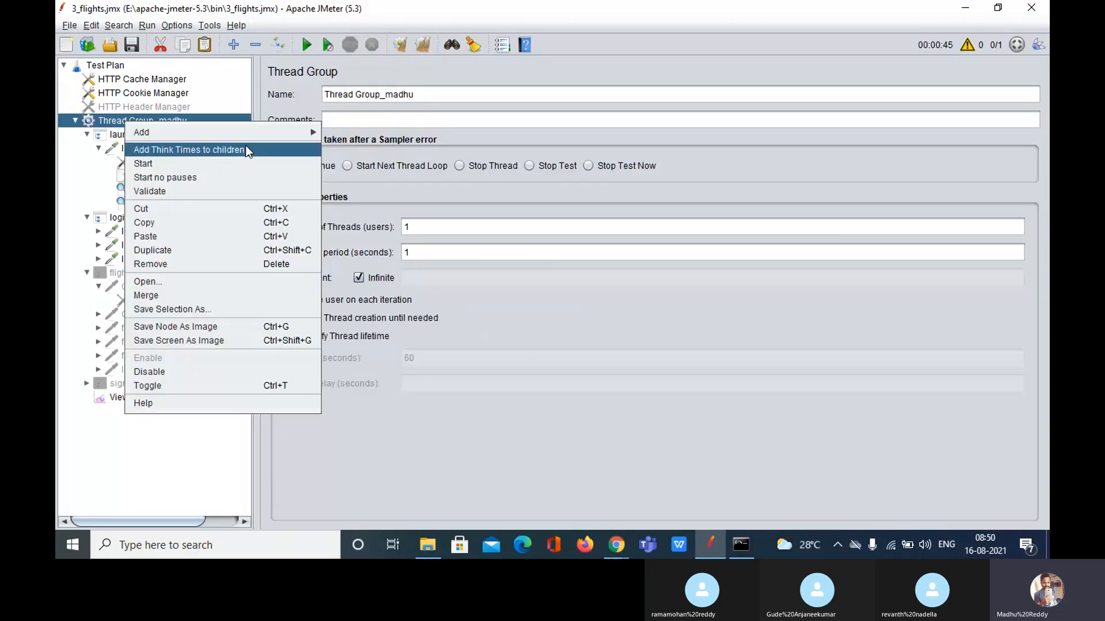
mouse_move(297, 135)
mouse_move(381, 141)
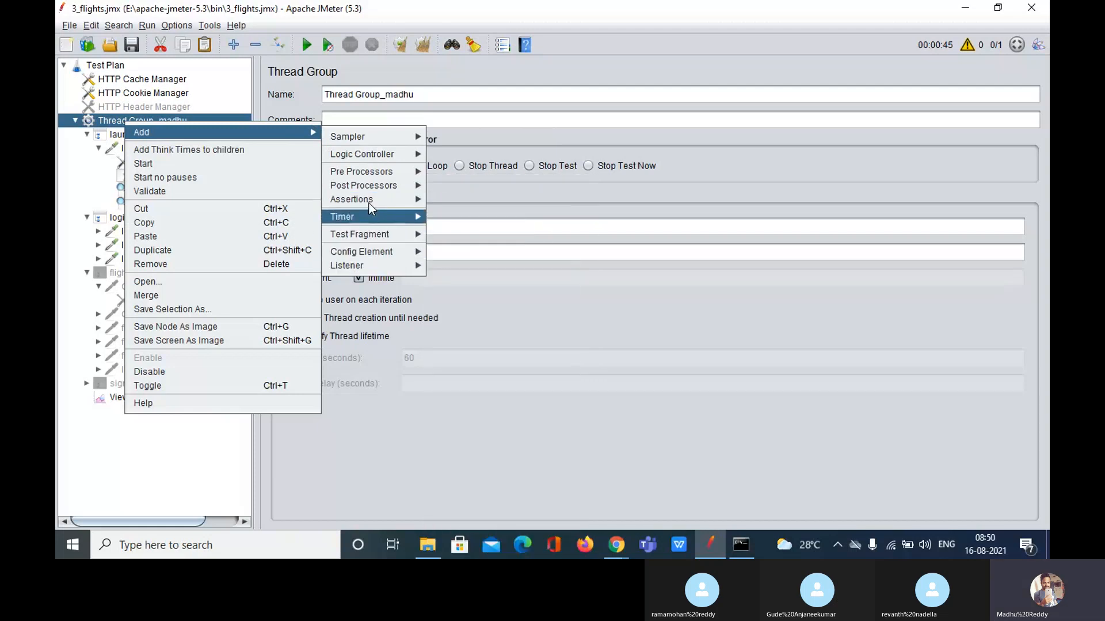
mouse_move(372, 213)
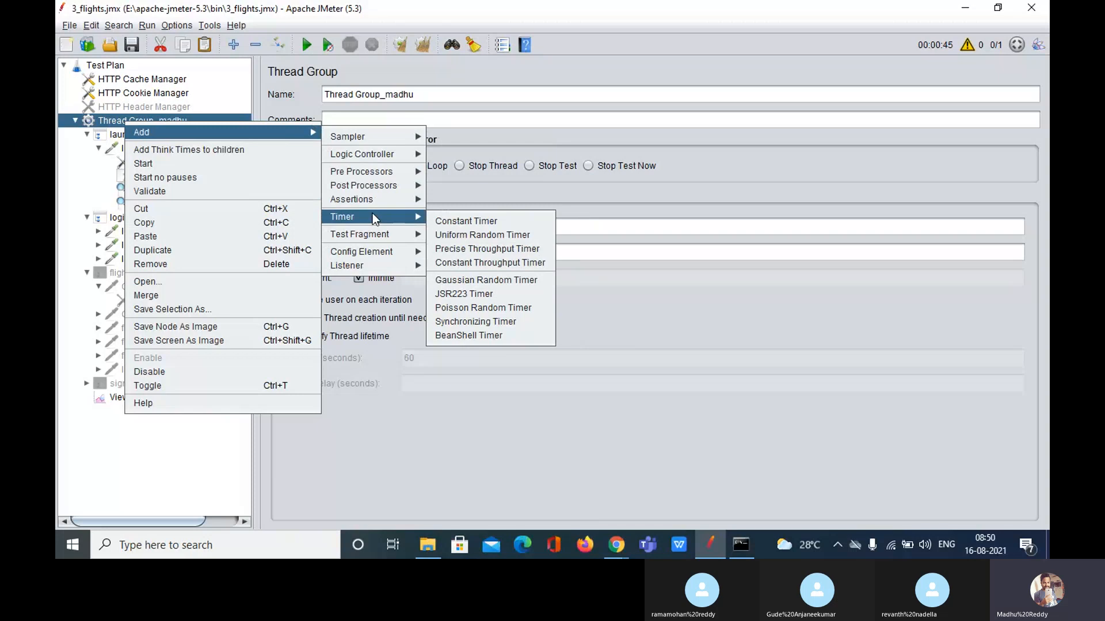
mouse_move(363, 252)
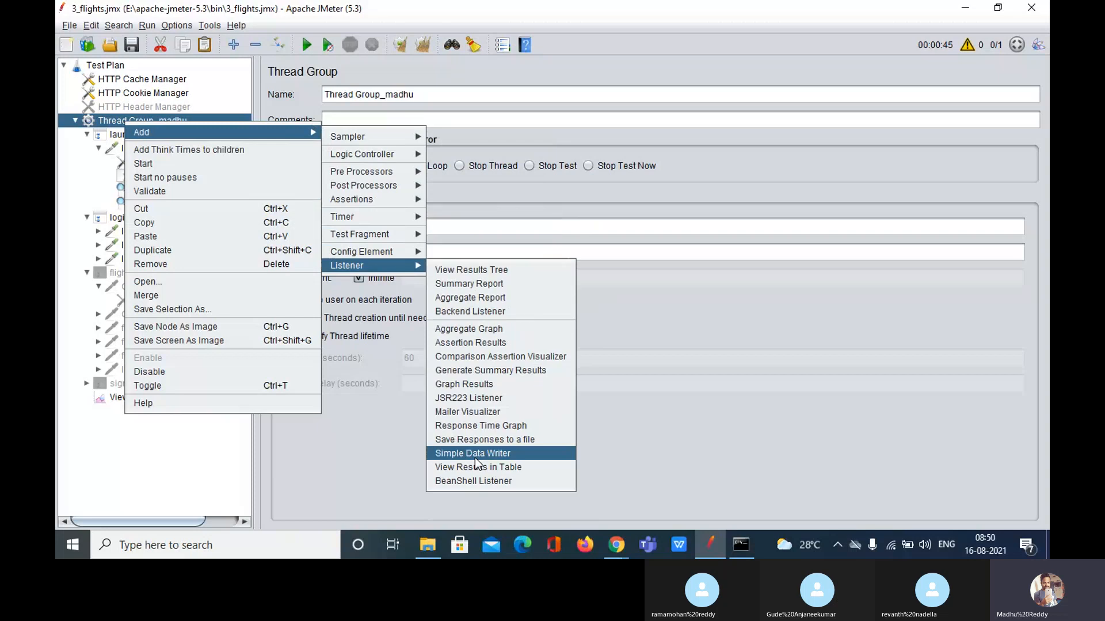
- Switch to Chrome, open the JPetStore Demo site petstore.octoperf.com in a new tab, and select its address
mouse_move(614, 552)
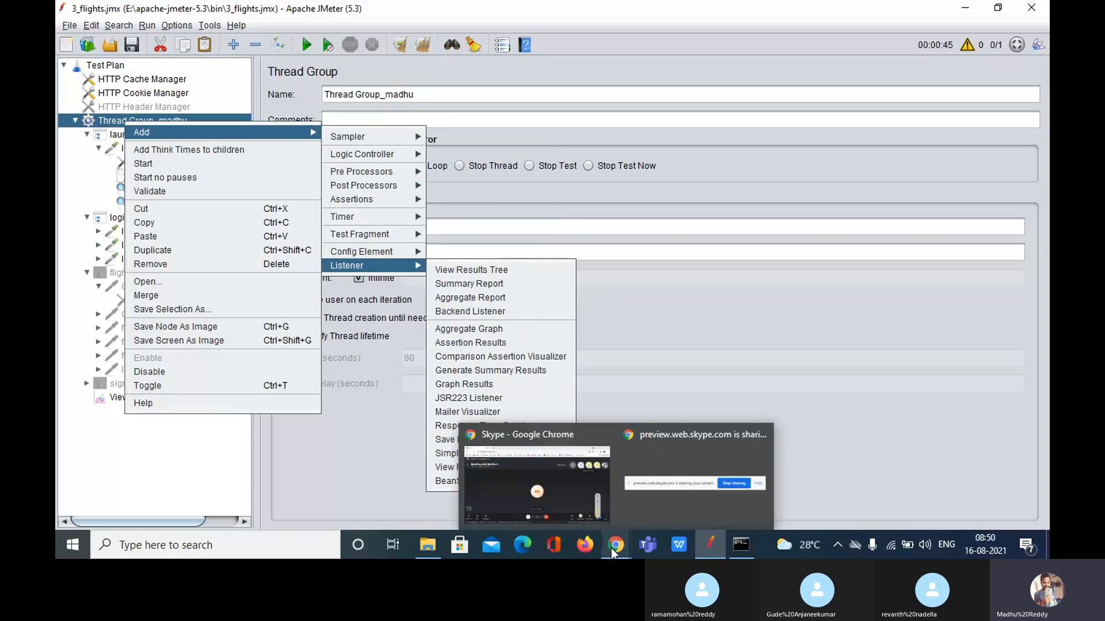
left_click(557, 473)
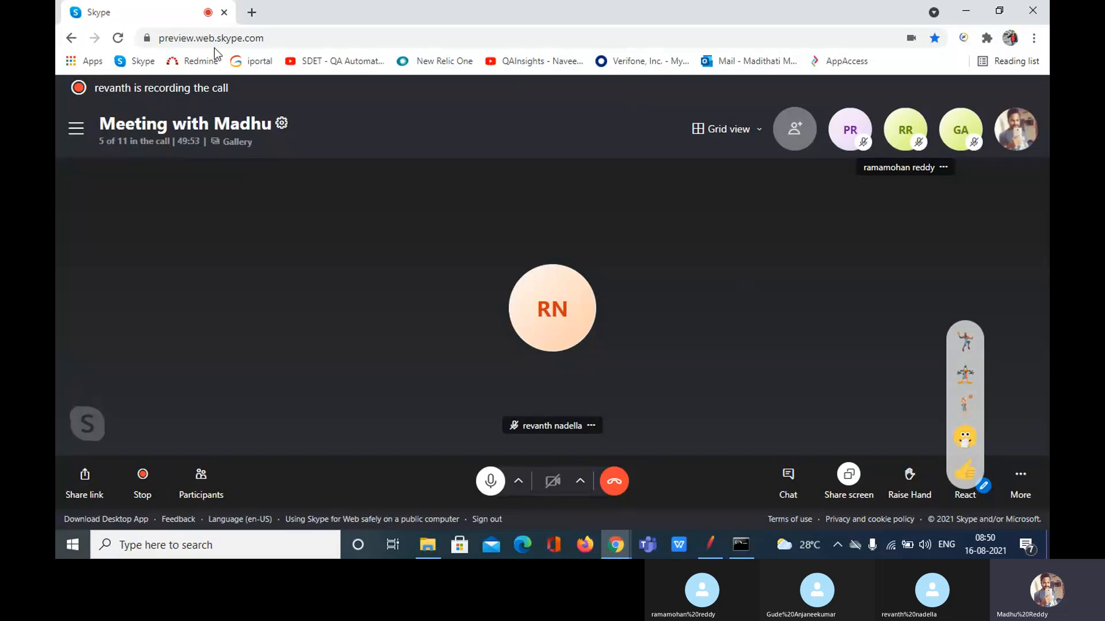
left_click(251, 12)
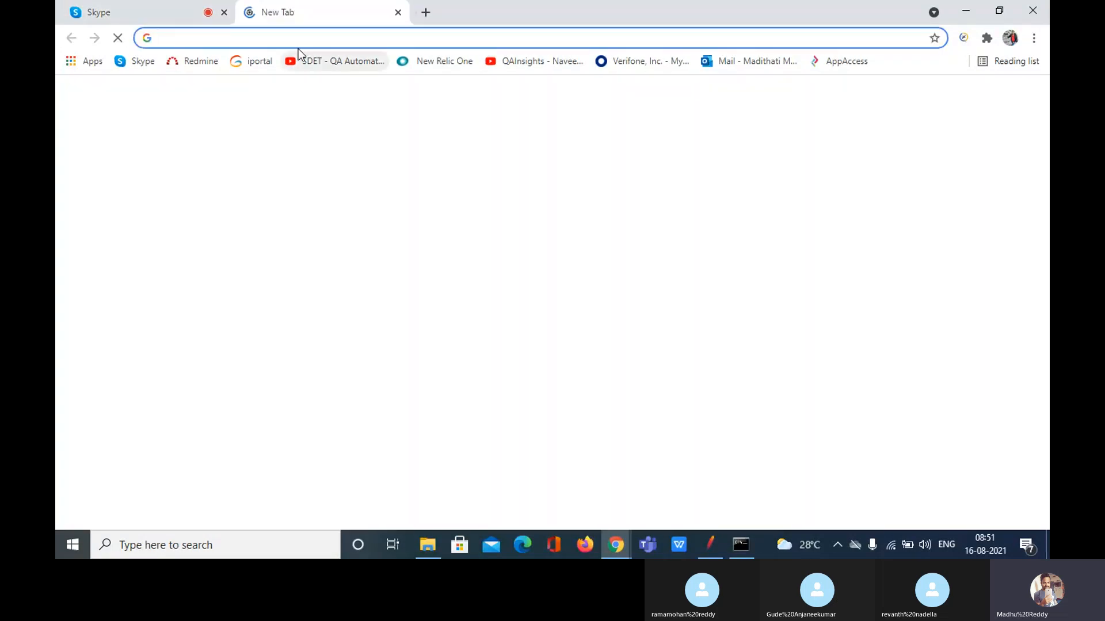
left_click(264, 37)
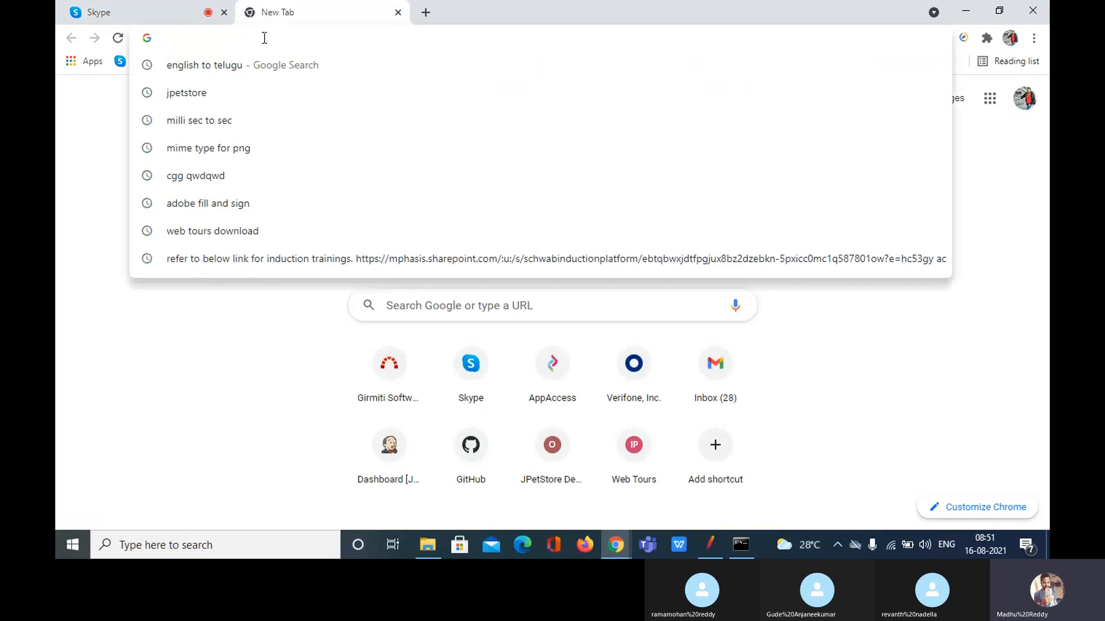
type("jet")
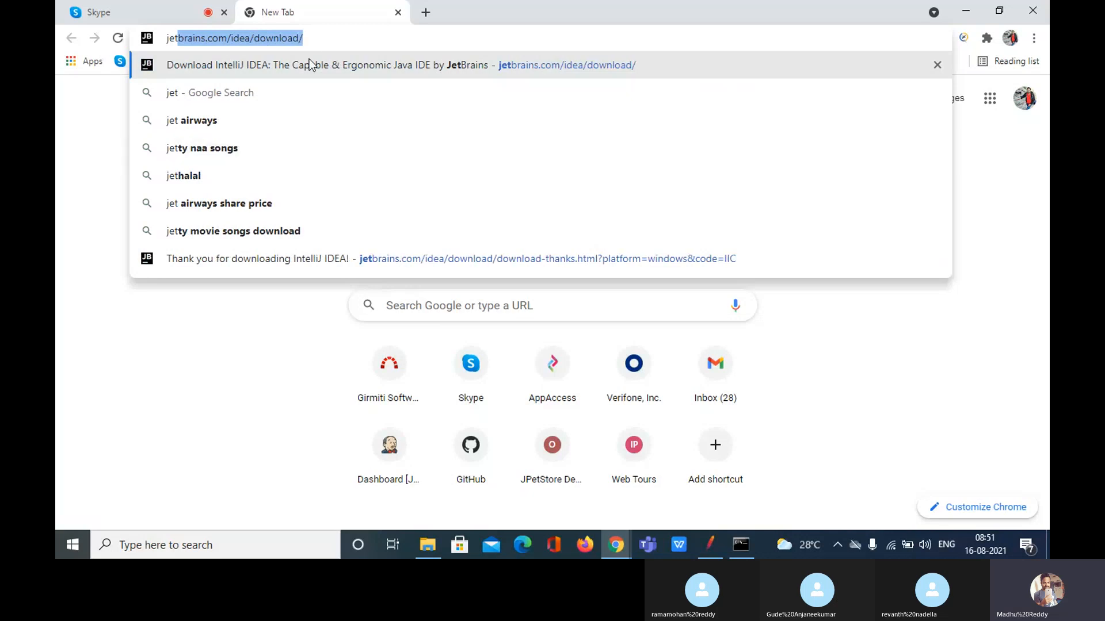
key("BackSpace")
key("BackSpace")
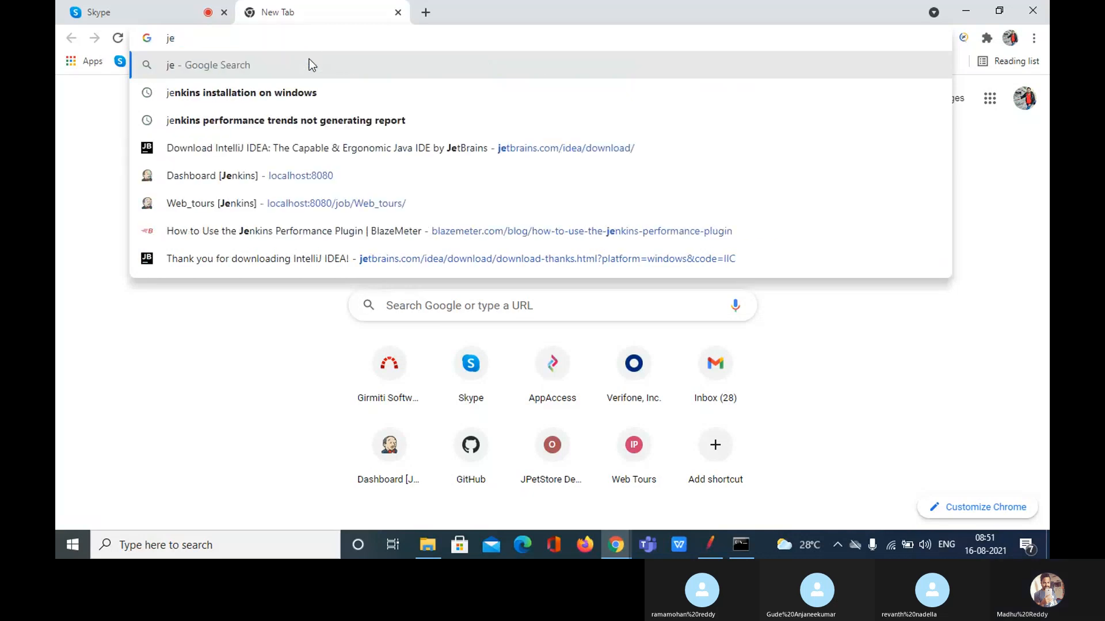
key("BackSpace")
type("pet")
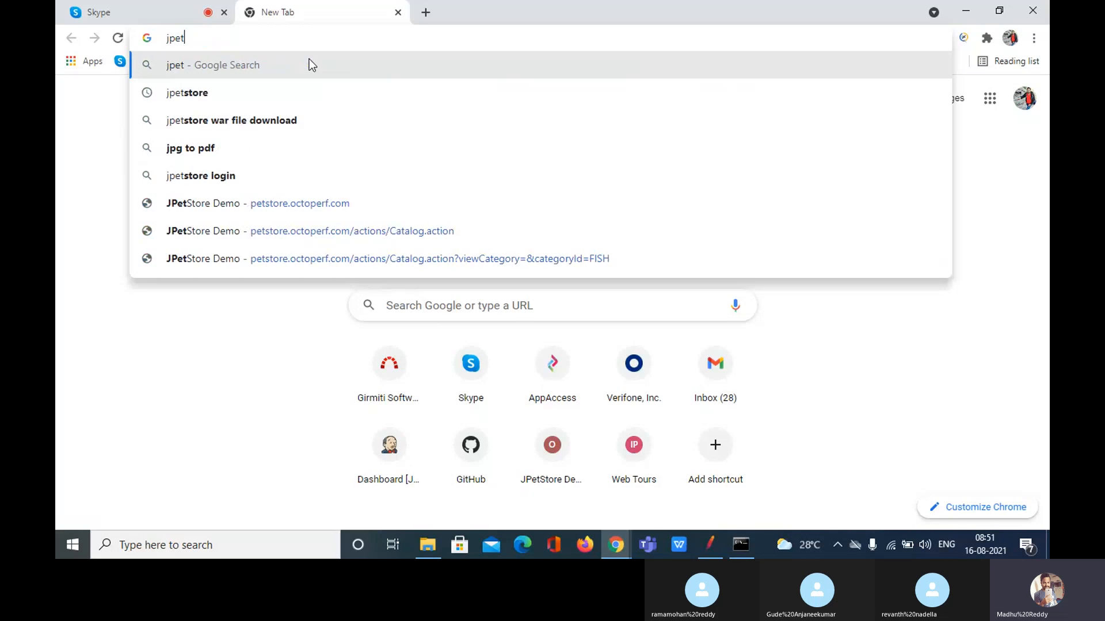
left_click(290, 207)
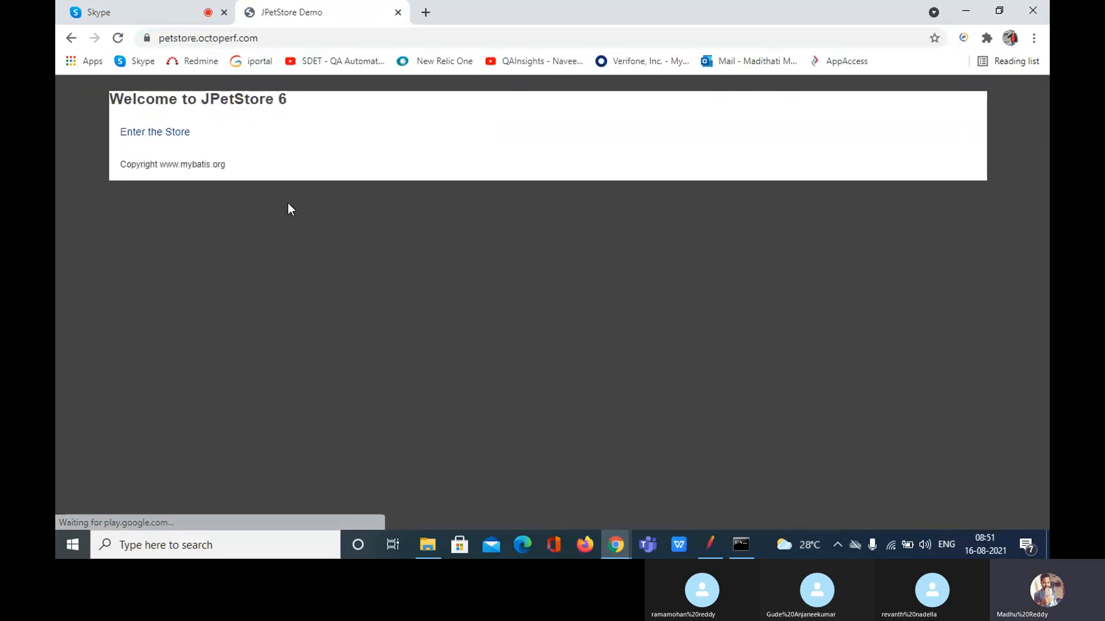
double_click(312, 37)
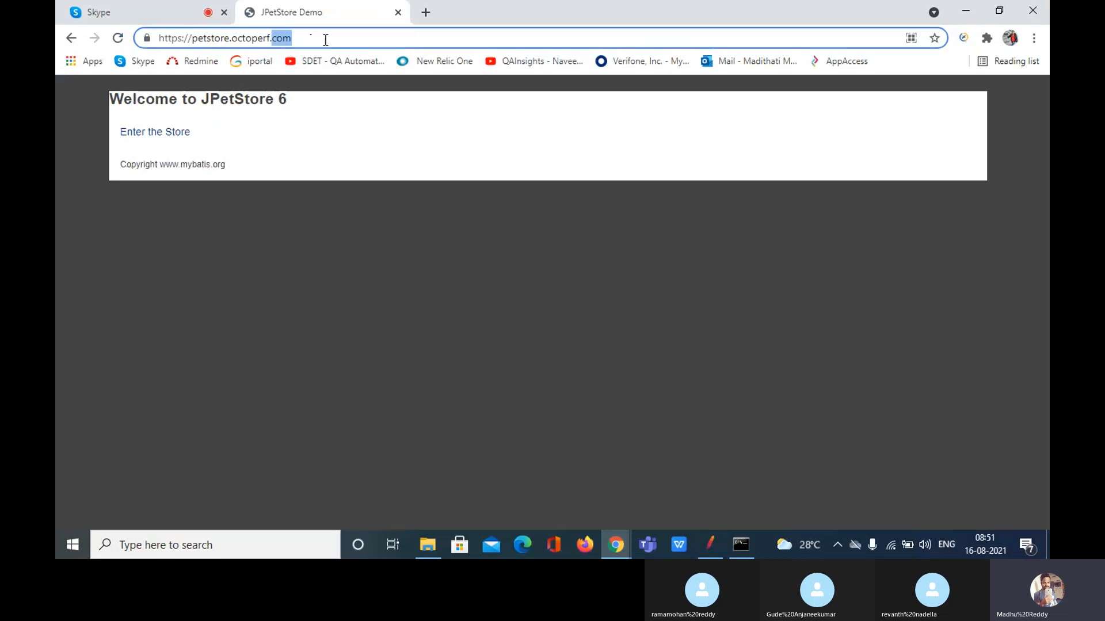
left_click(325, 38)
left_click(426, 12)
left_click(237, 39)
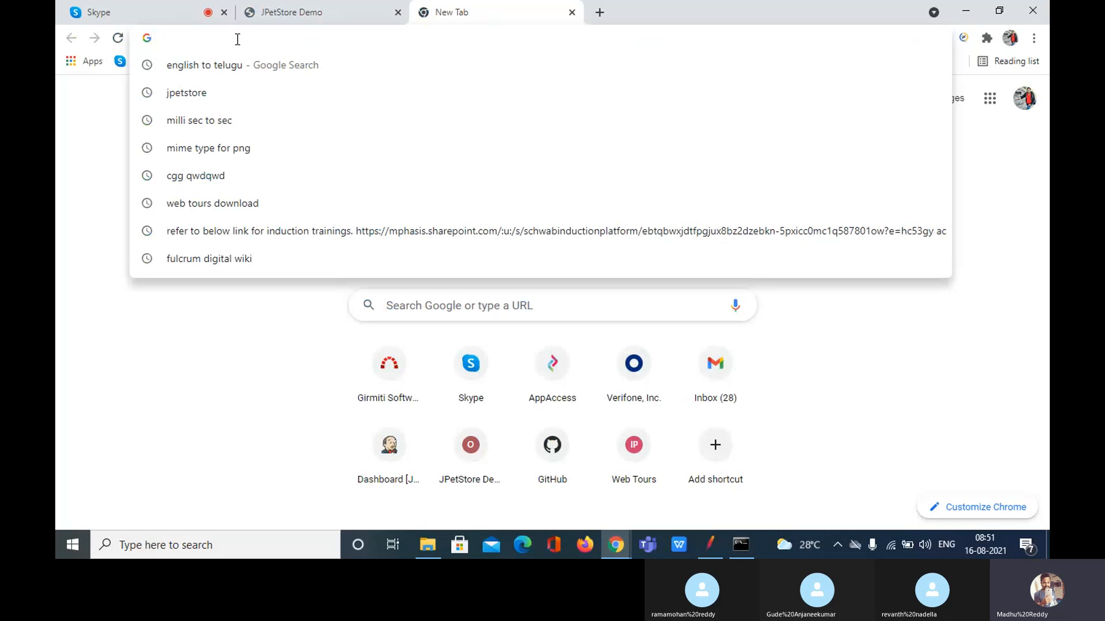
type("jeptstope")
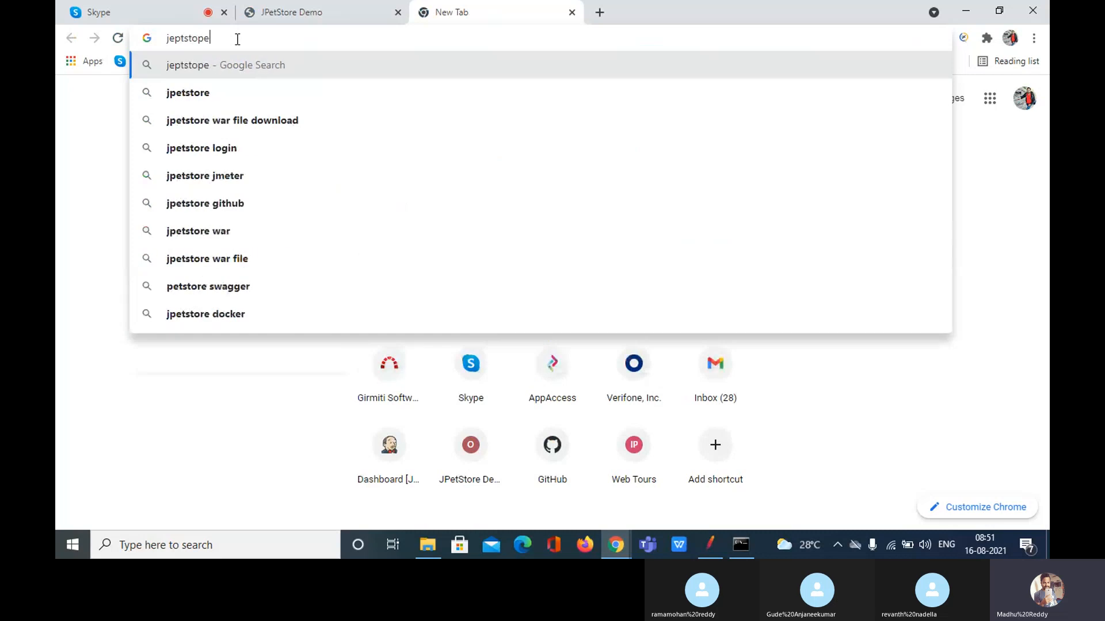
type(".octo.")
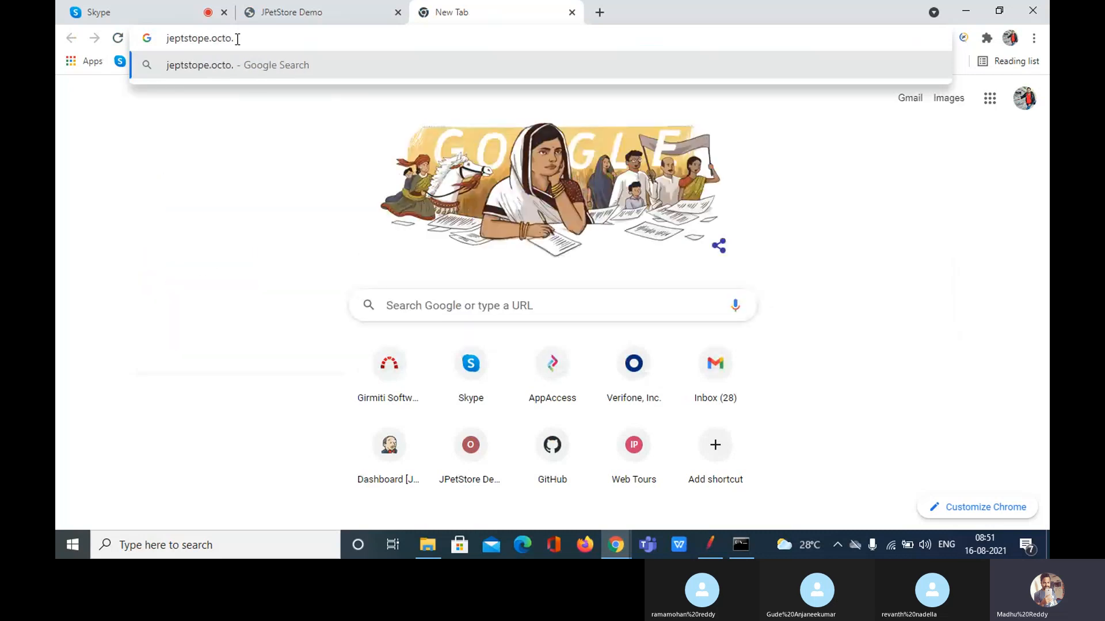
key("BackSpace")
key("Escape")
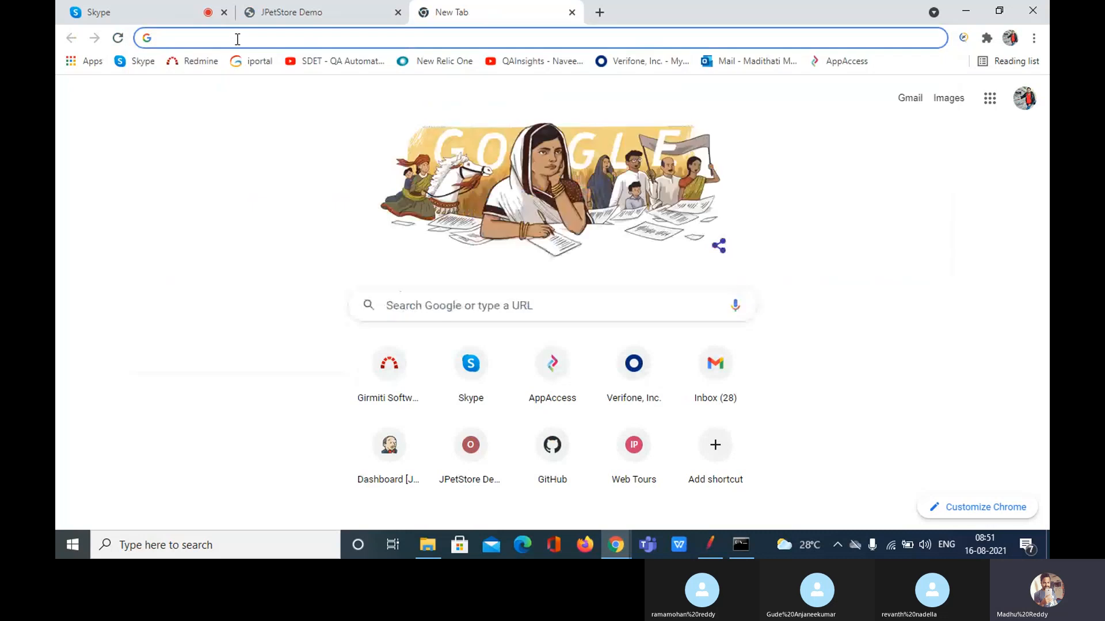
key("ctrl+shift+Tab")
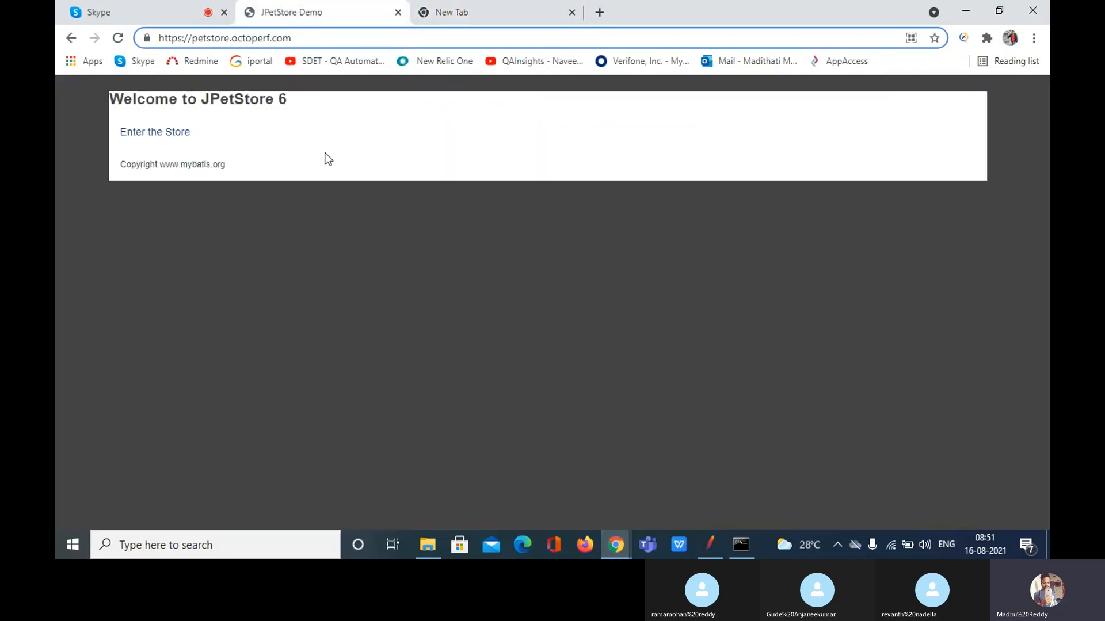
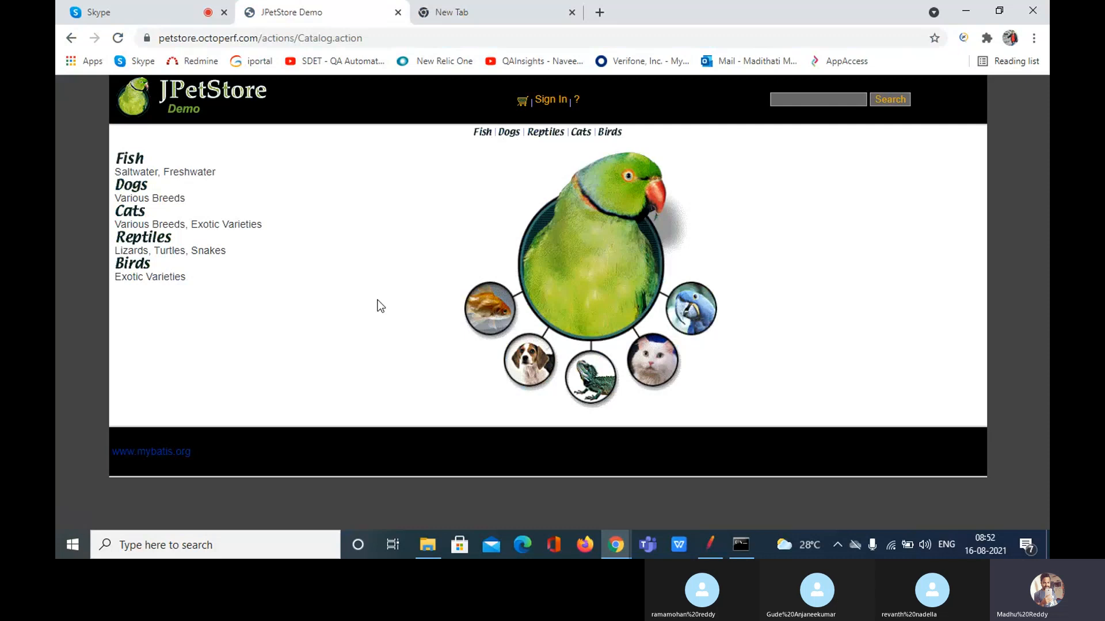
- Browse the JPetStore catalog's Fish category and open the Angelfish product FI-SW-01
left_click(135, 164)
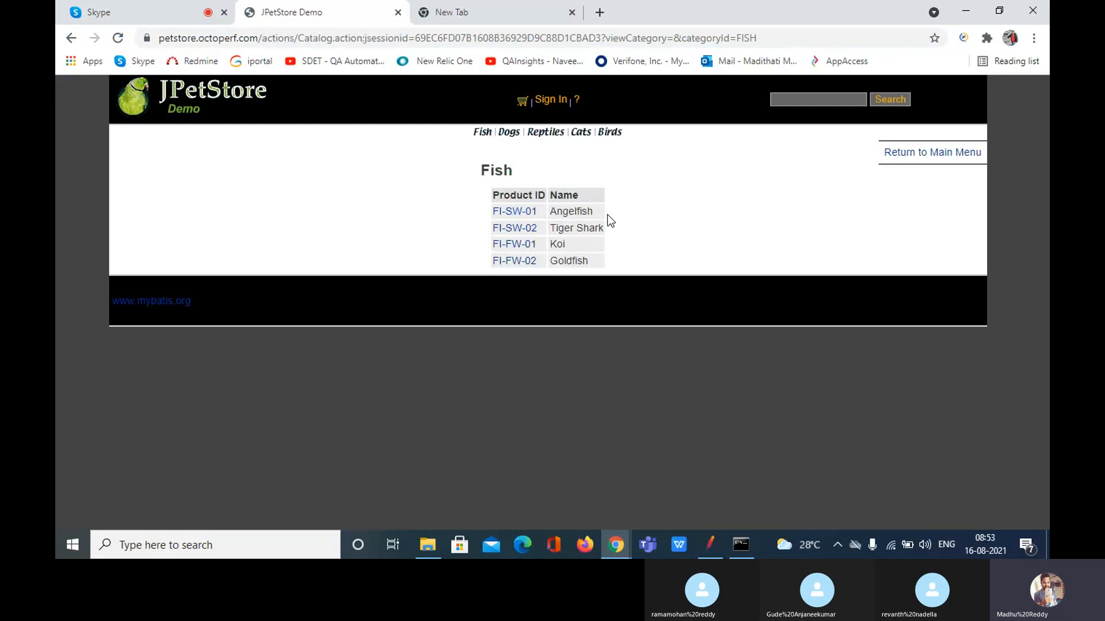
left_click(513, 219)
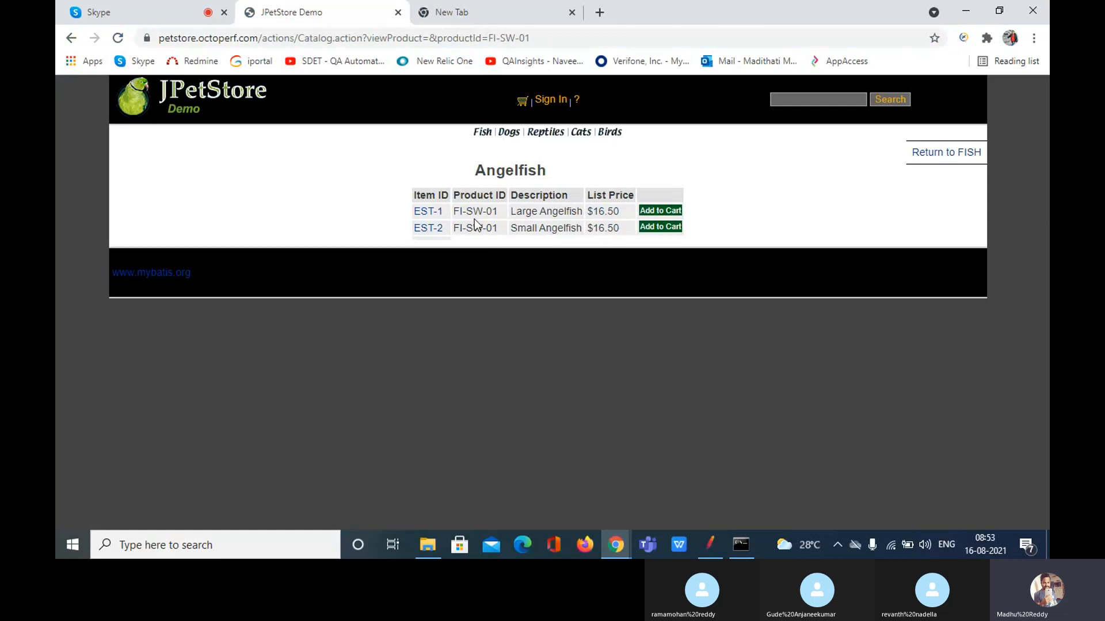
left_click(112, 5)
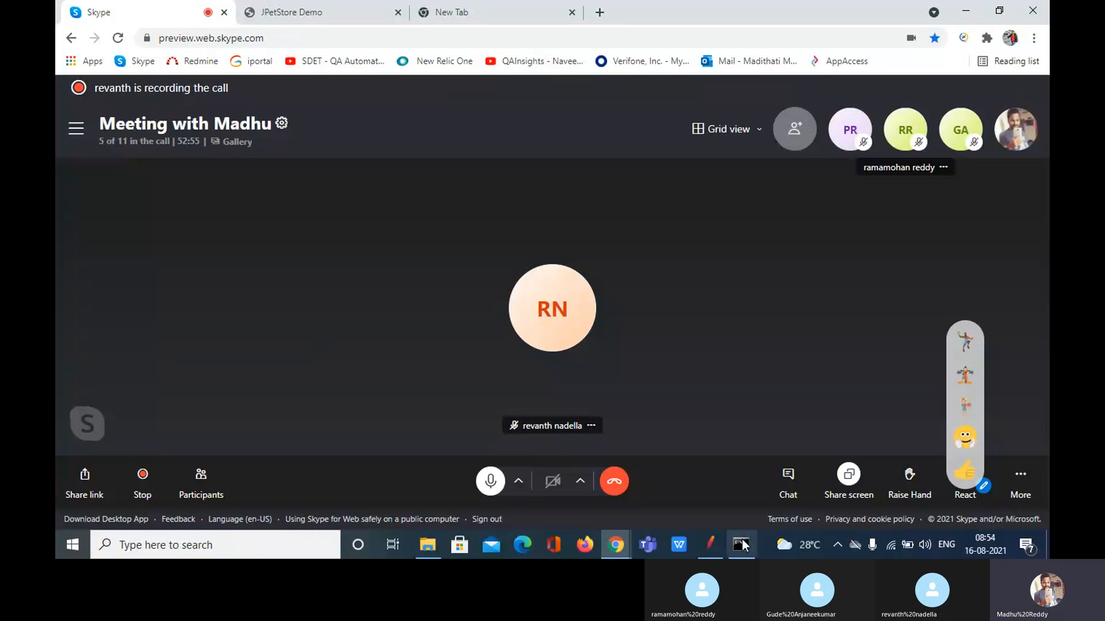
left_click(710, 543)
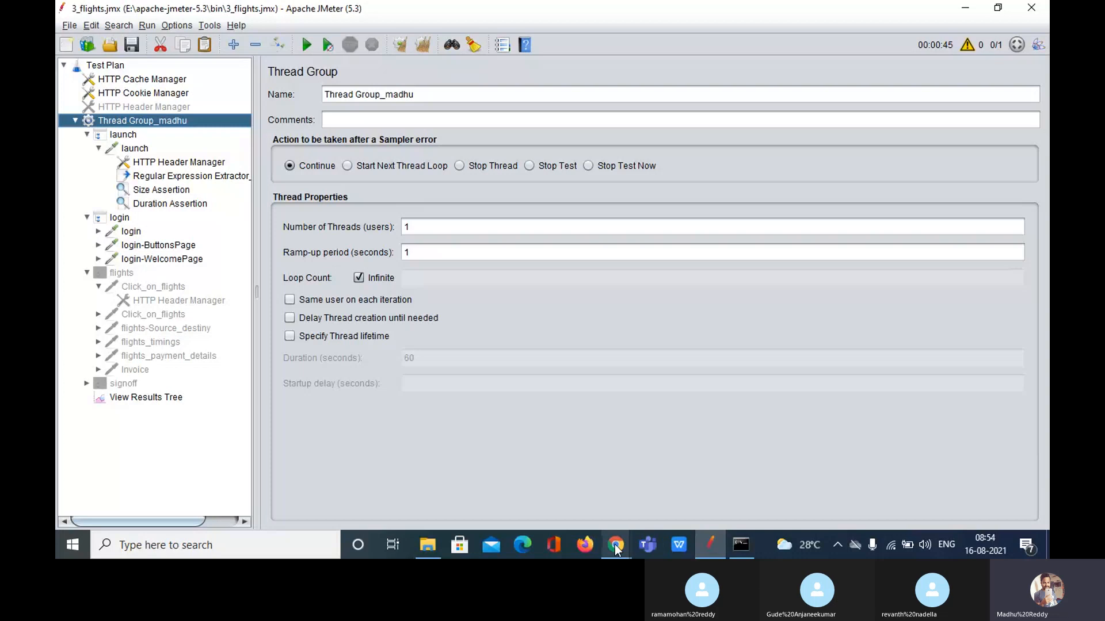
mouse_move(614, 544)
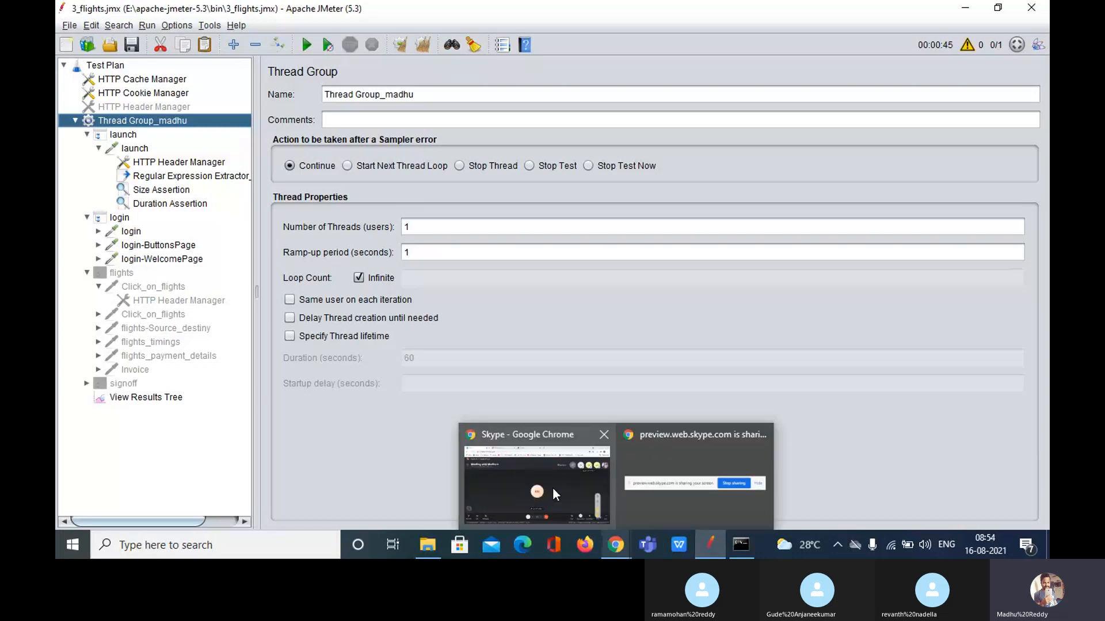
left_click(552, 490)
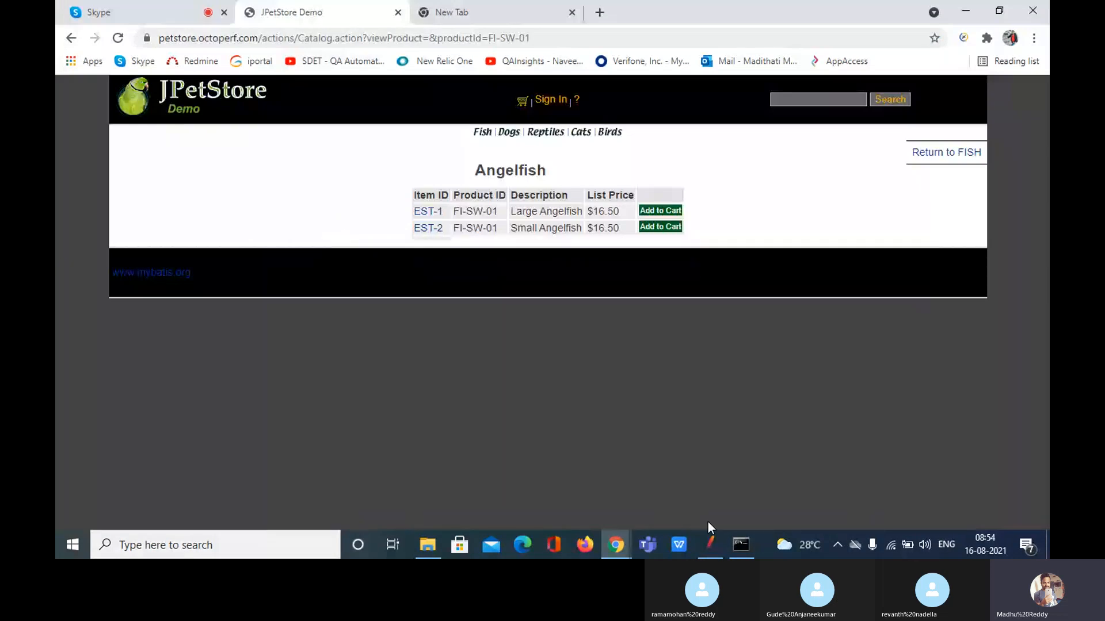
- Switch to JMeter and add a Constant Timer to the launch HTTP request
left_click(710, 544)
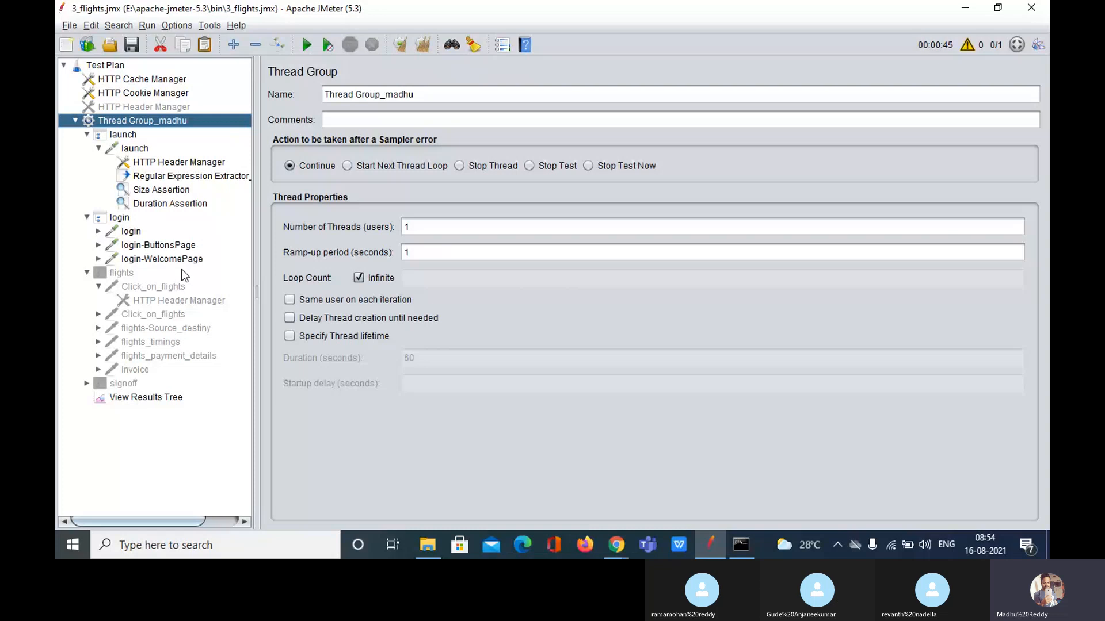
left_click(130, 150)
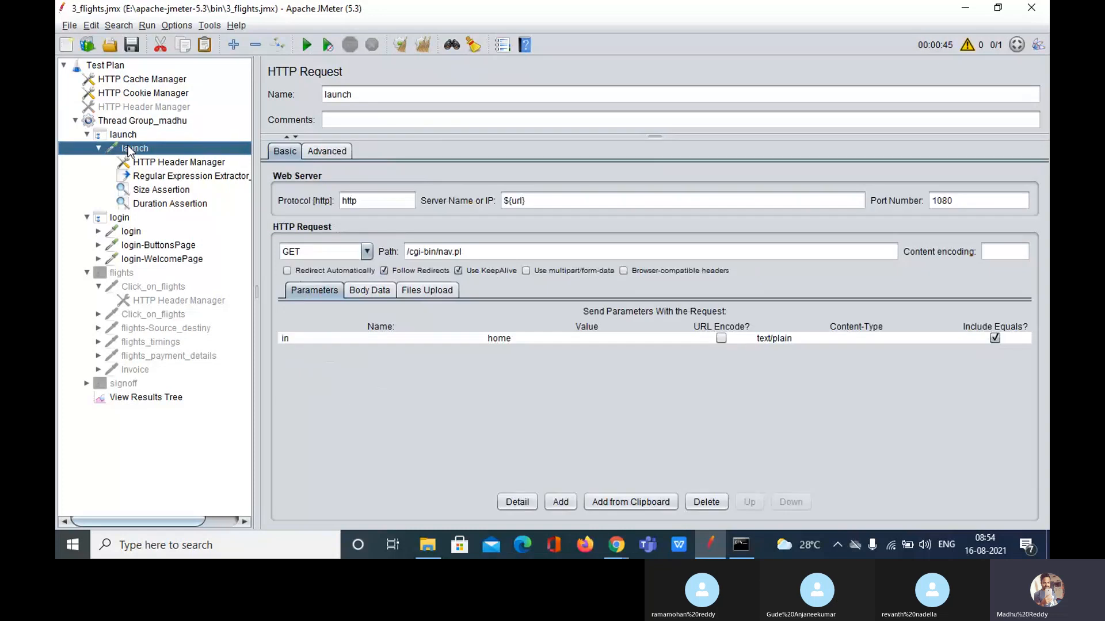
right_click(129, 150)
mouse_move(275, 154)
mouse_move(351, 164)
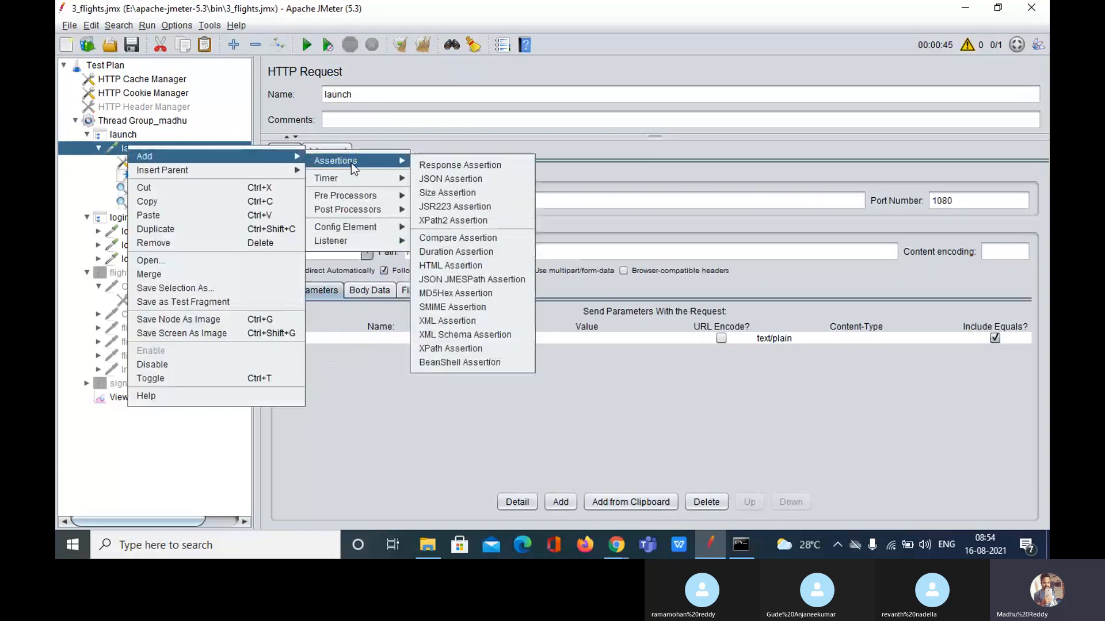
mouse_move(370, 182)
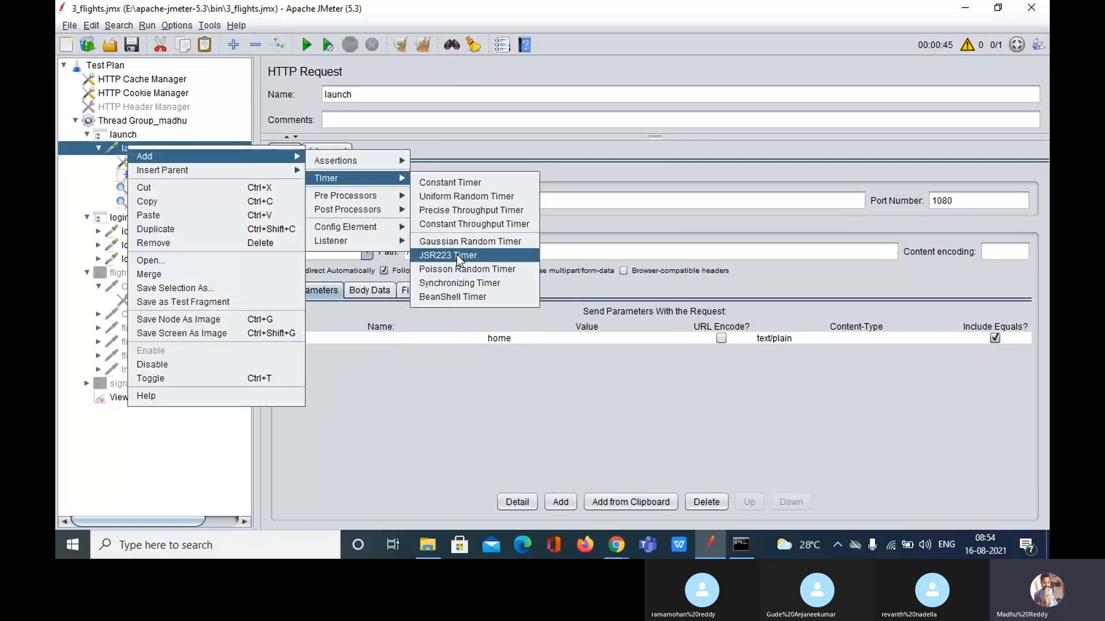
left_click(449, 182)
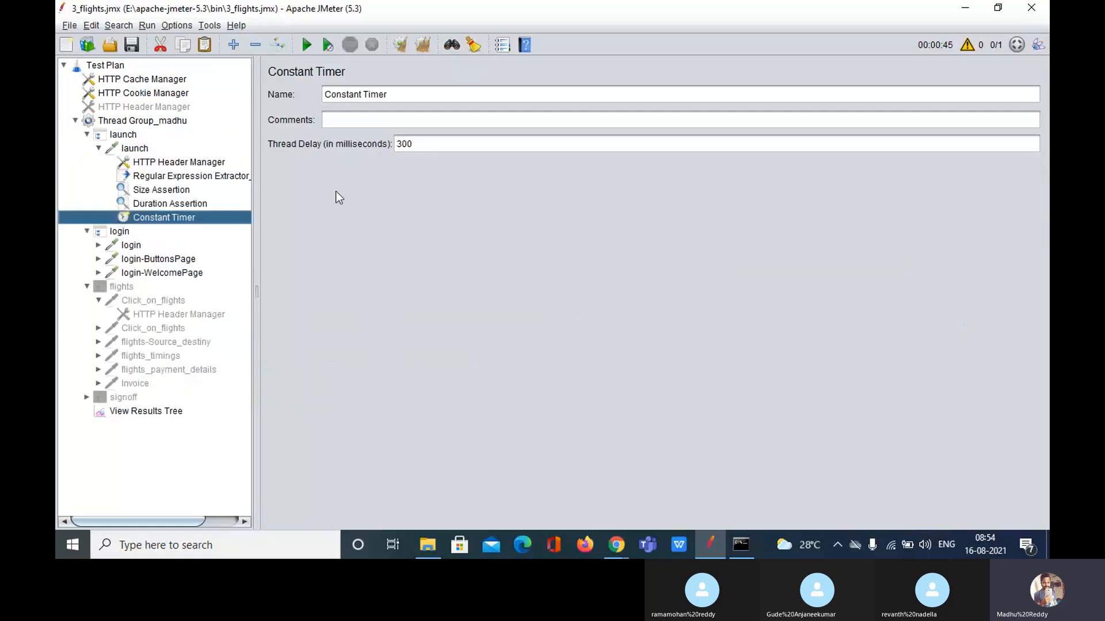
- Set the Constant Timer's thread delay to 1000 milliseconds
left_click(446, 148)
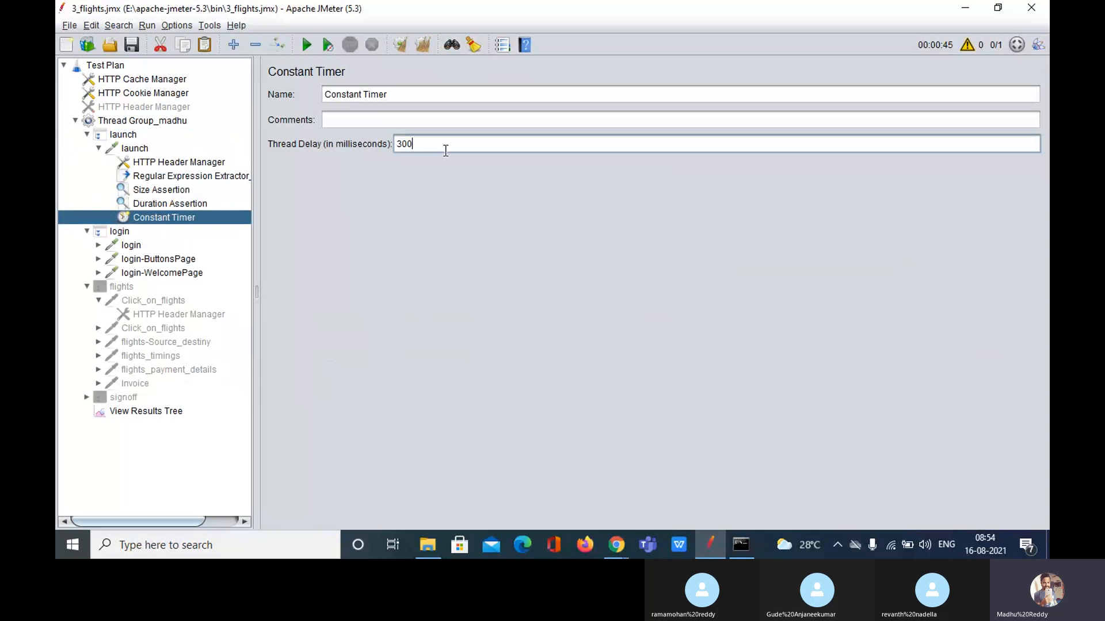
key("BackSpace")
key("BackSpace")
key("BackSpace")
type("1000")
double_click(448, 151)
left_click(441, 148)
left_click_drag(449, 143, 380, 141)
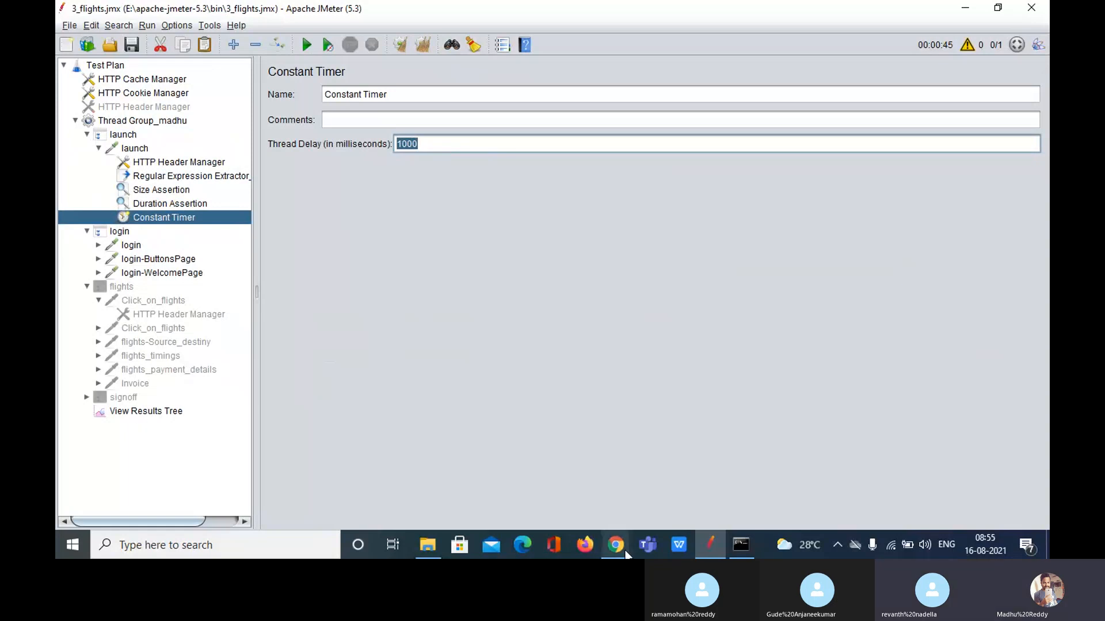
- Switch to Chrome to view the JPetStore Angelfish product page, and return to JMeter
mouse_move(626, 554)
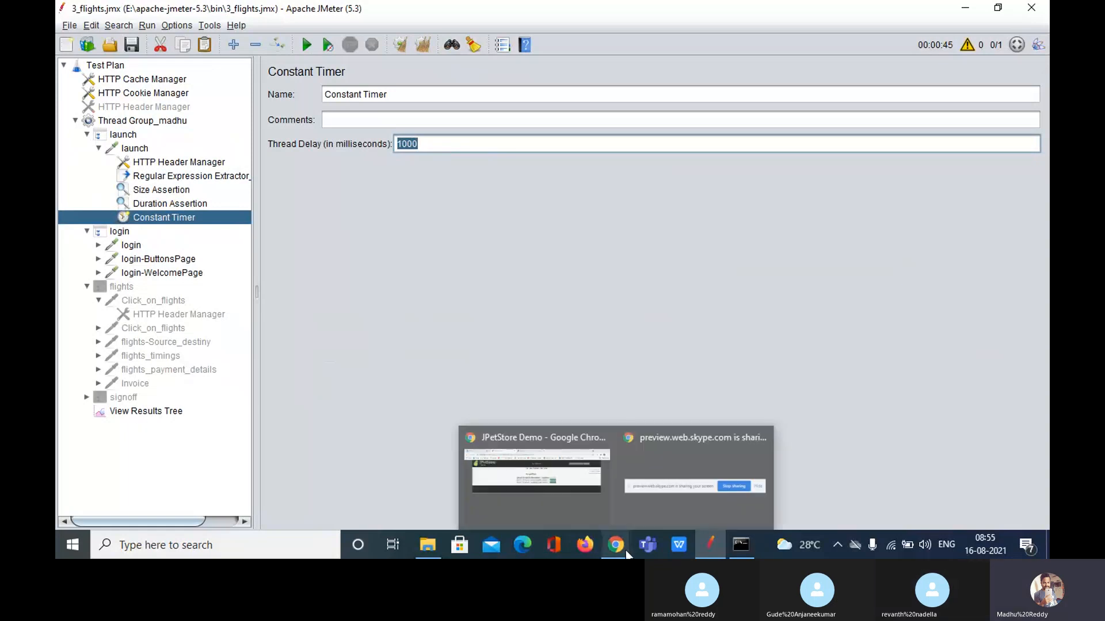
left_click(571, 492)
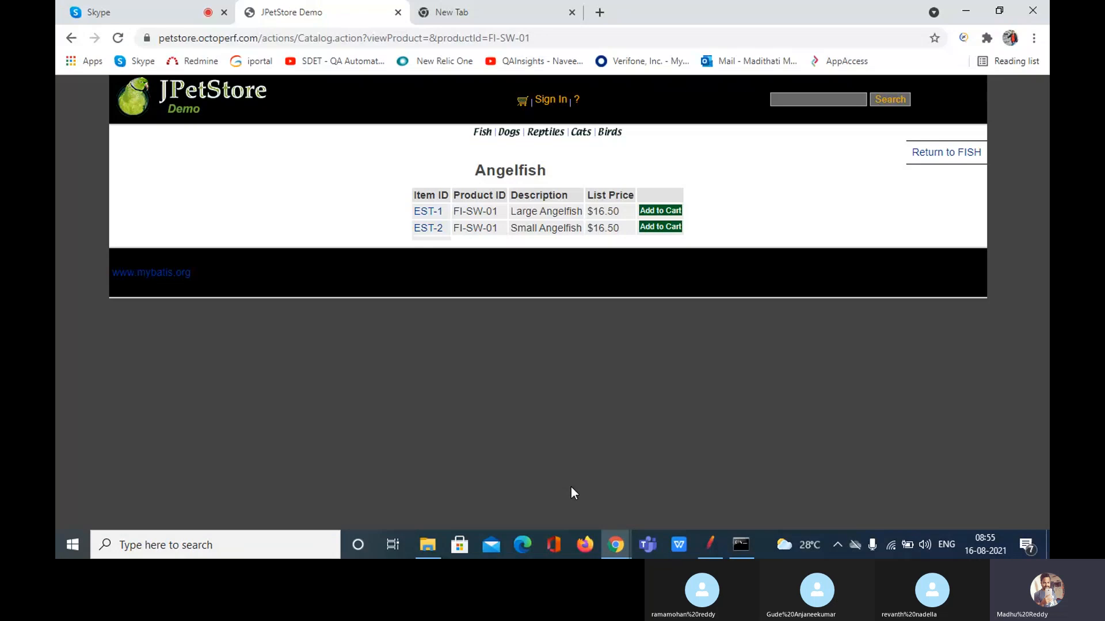
key("alt+Tab")
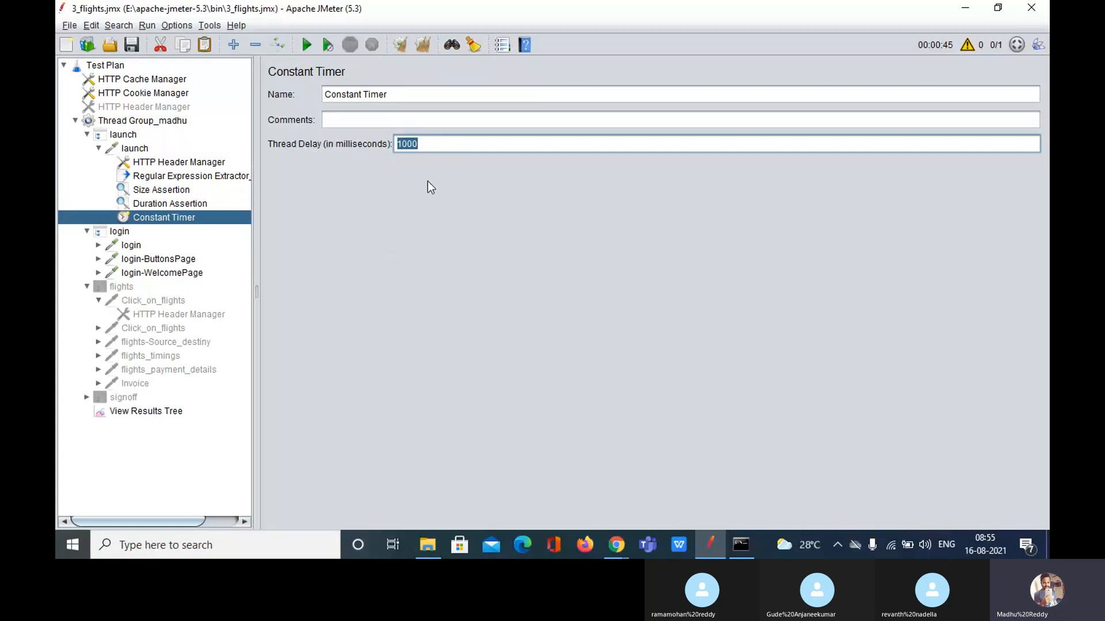
- Change the Constant Timer's thread delay to 2000 milliseconds
left_click(438, 141)
key("Home")
key("Delete")
type("2")
left_click(438, 142)
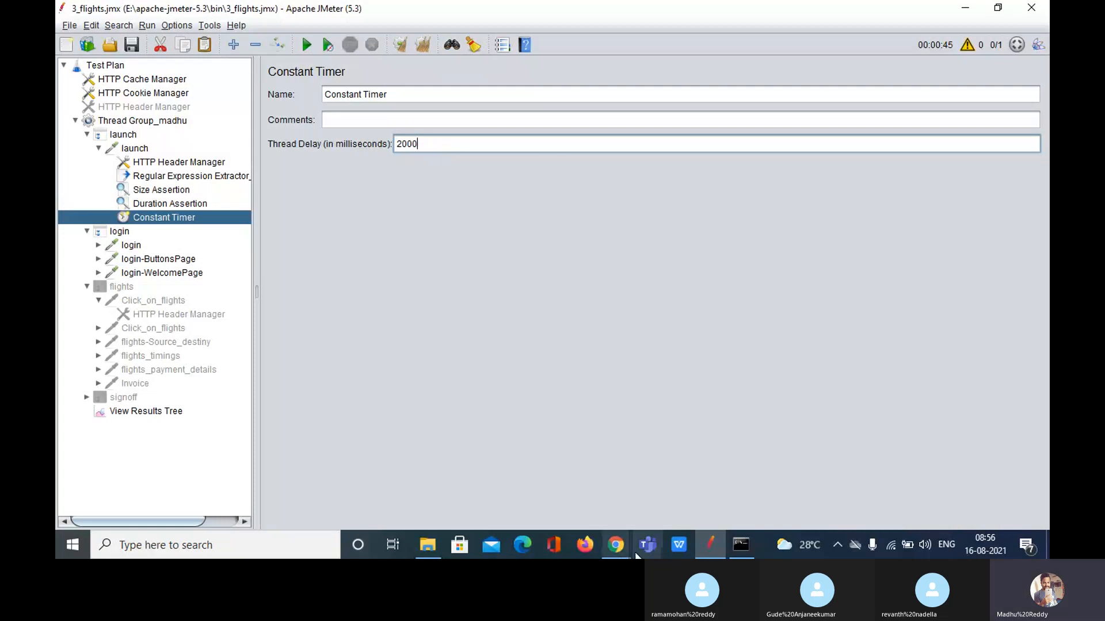
- Check the Skype meeting in Chrome and return to the Constant Timer in JMeter
left_click(615, 546)
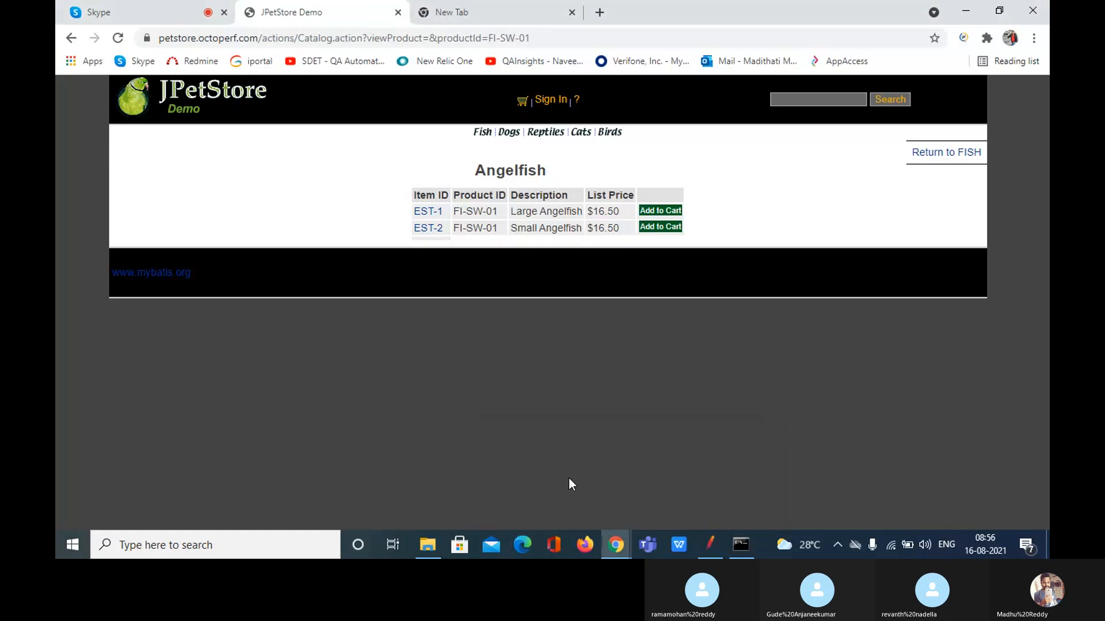
left_click(190, 12)
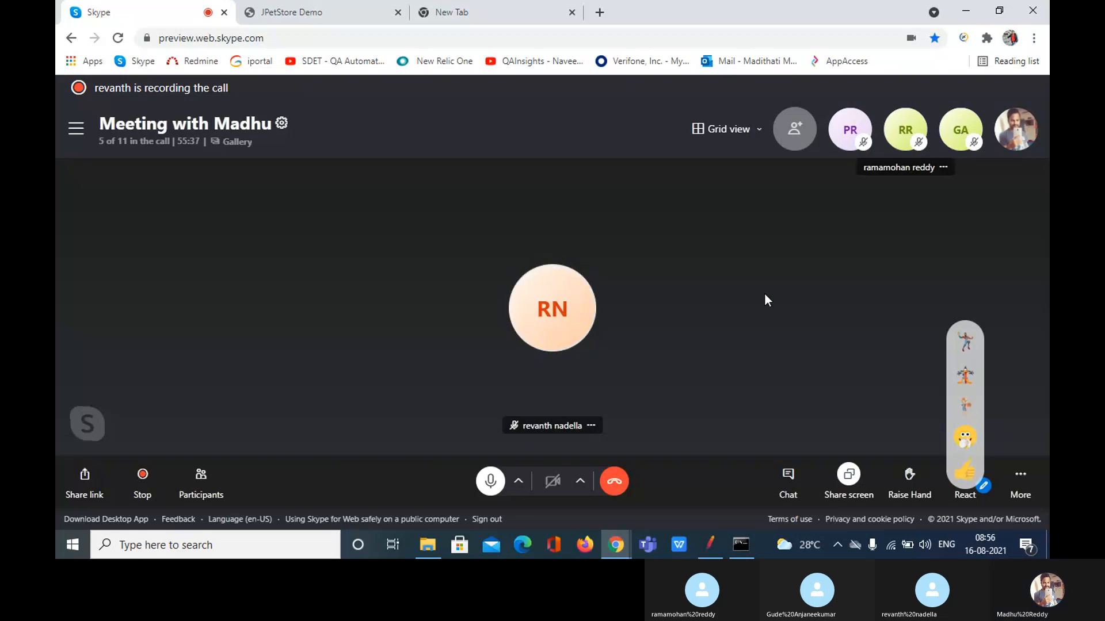
mouse_move(713, 556)
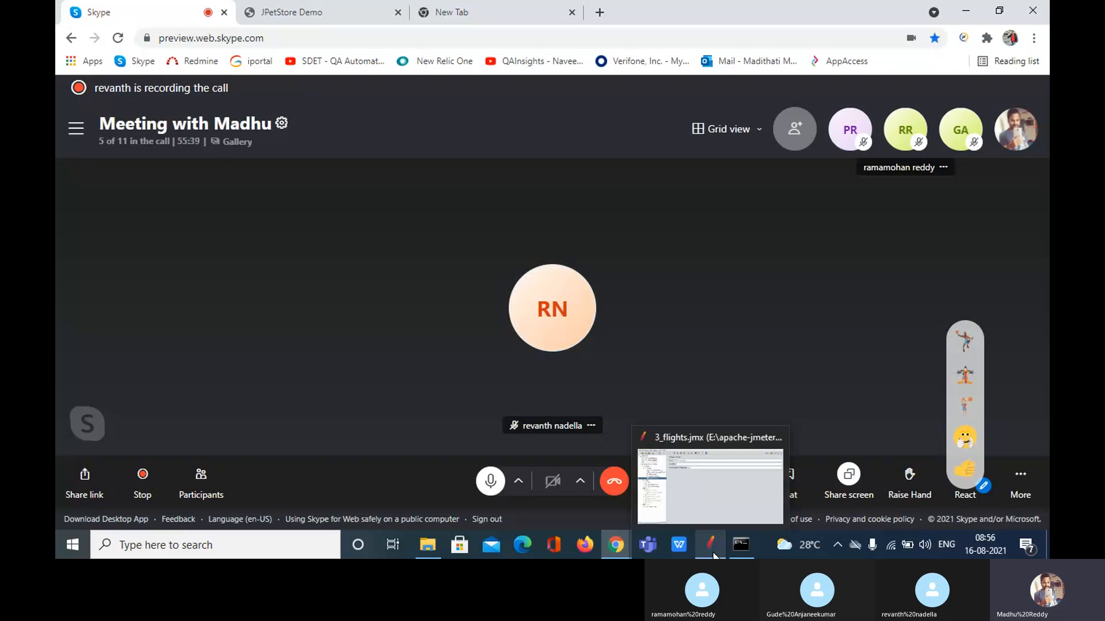
left_click(713, 553)
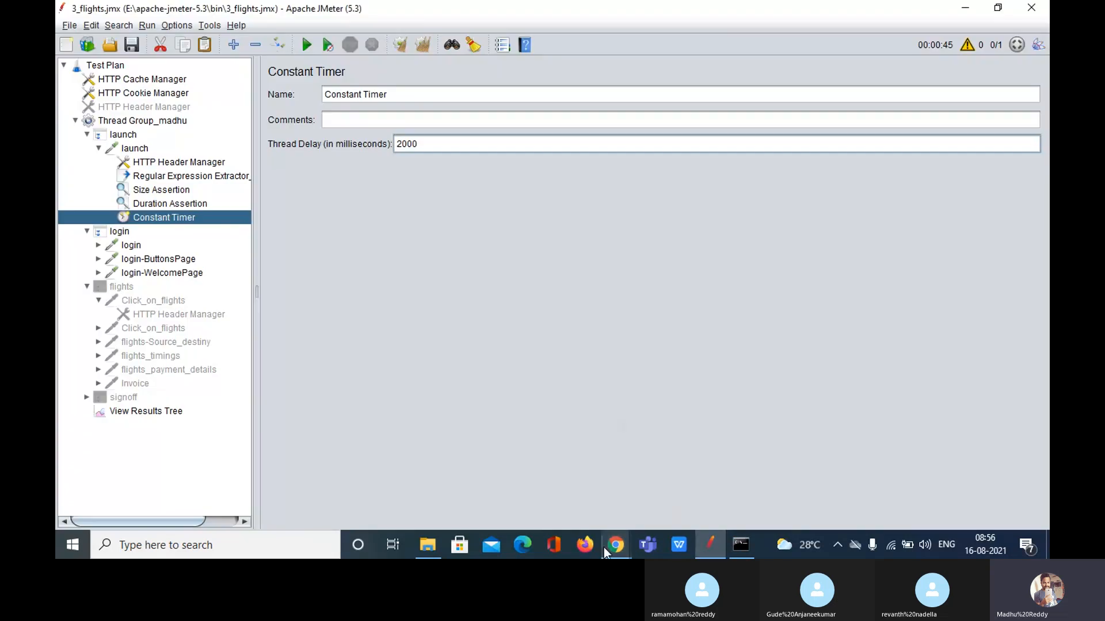
mouse_move(603, 546)
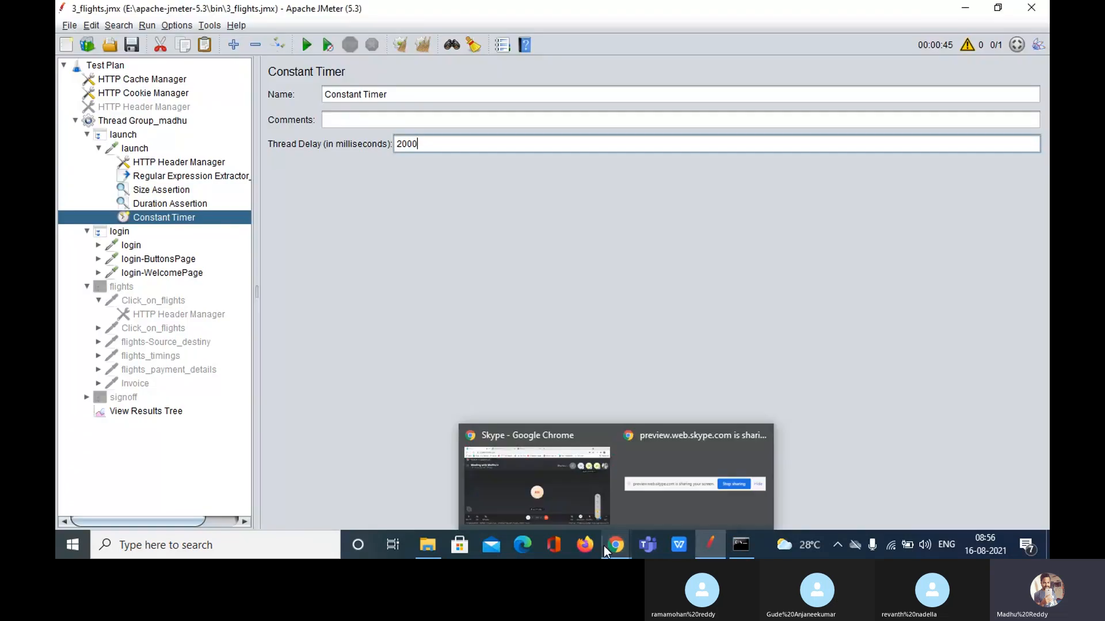
left_click(543, 466)
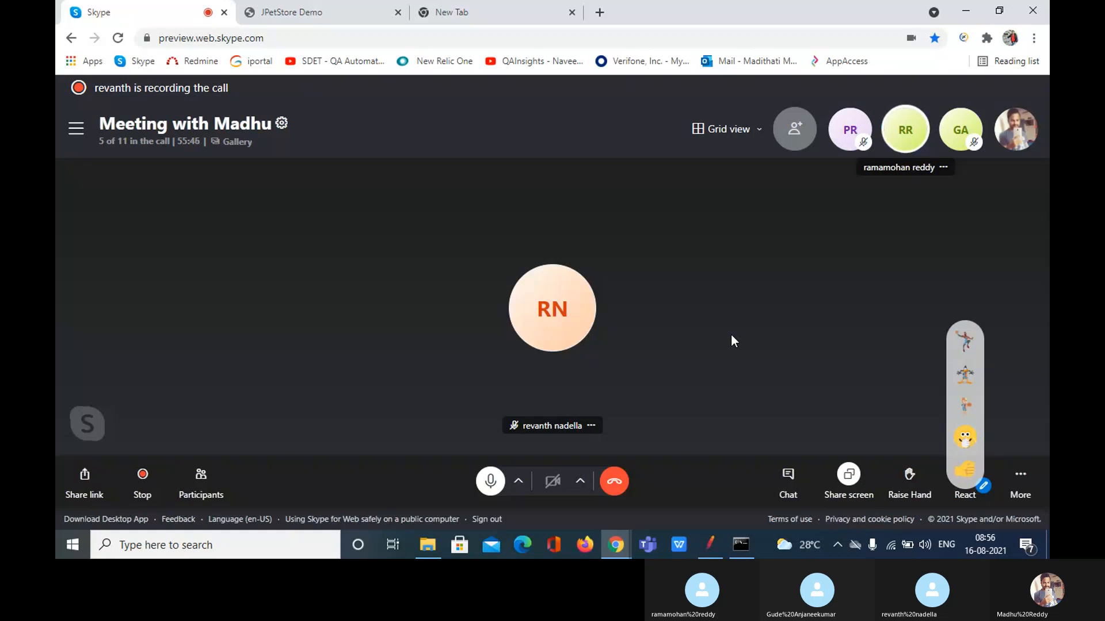
left_click(708, 543)
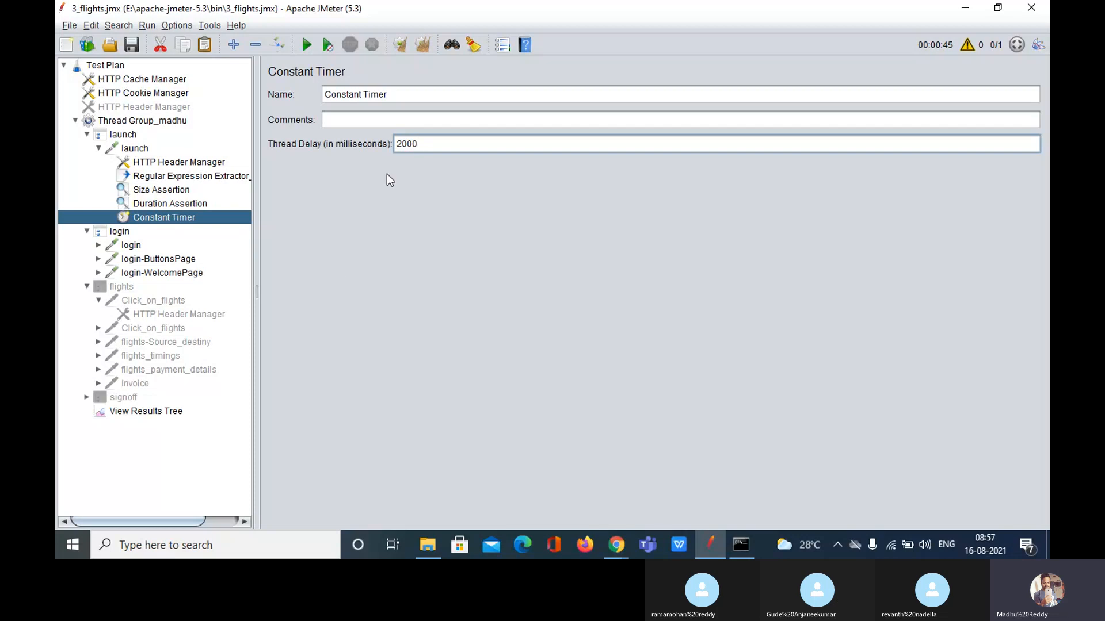
- Set the Constant Timer's thread delay to 500 milliseconds and slightly widen the test plan tree
left_click_drag(436, 143, 369, 143)
type("1000")
key("BackSpace")
key("BackSpace")
key("BackSpace")
key("BackSpace")
type("500")
mouse_move(254, 246)
left_mouse_down()
mouse_move(295, 239)
mouse_move(267, 237)
left_mouse_up()
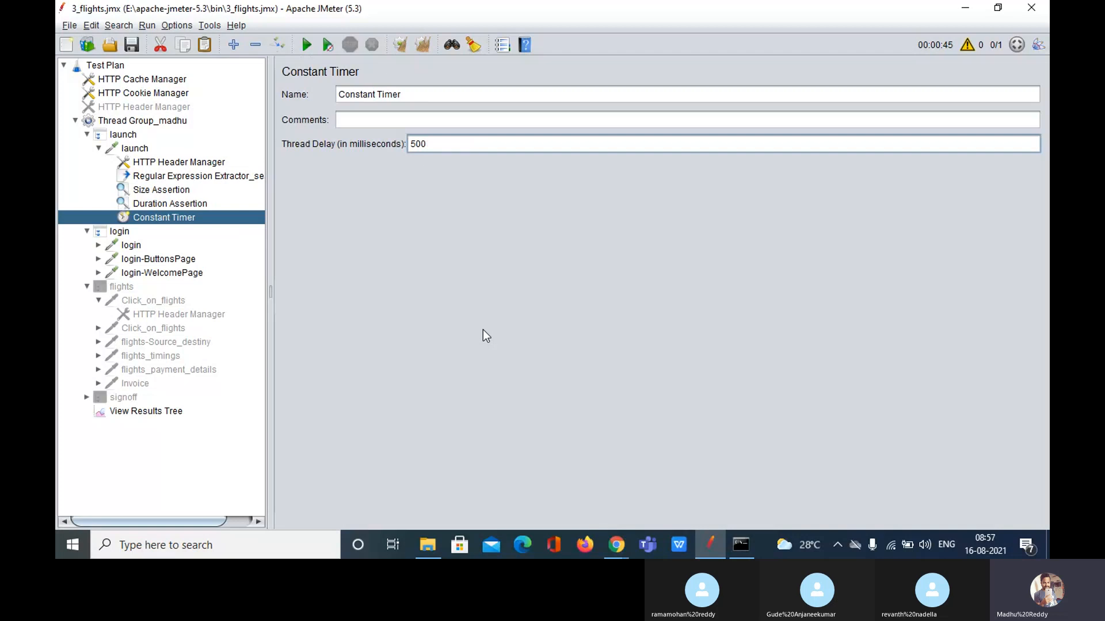
- Switch to JPetStore in Chrome, open the new account registration form from the sign-in page, and review its fields
mouse_move(614, 547)
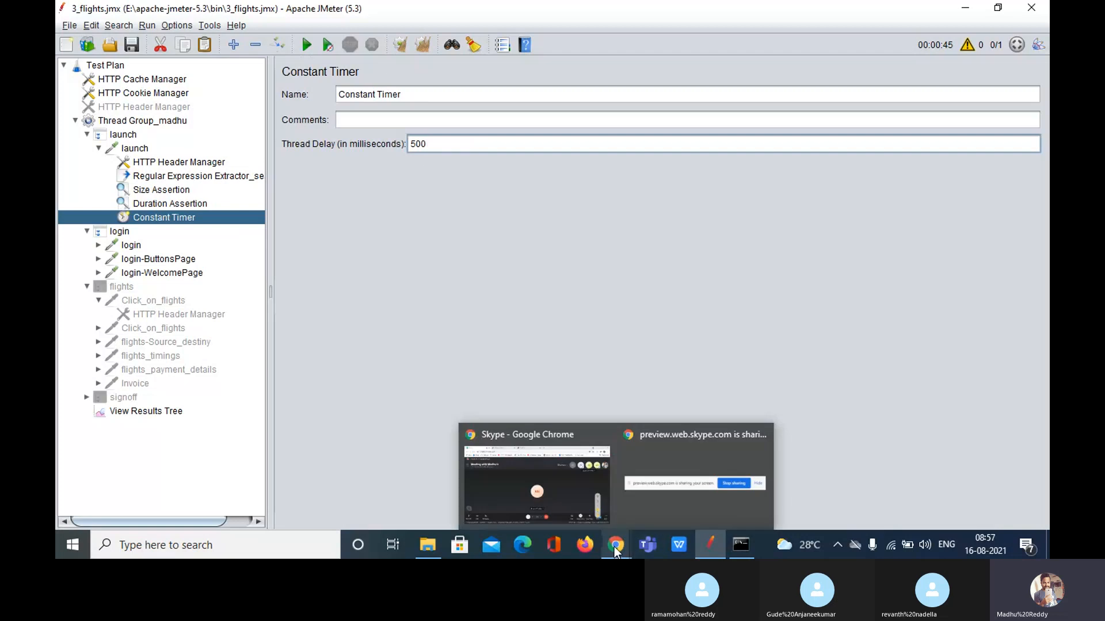
left_click(544, 485)
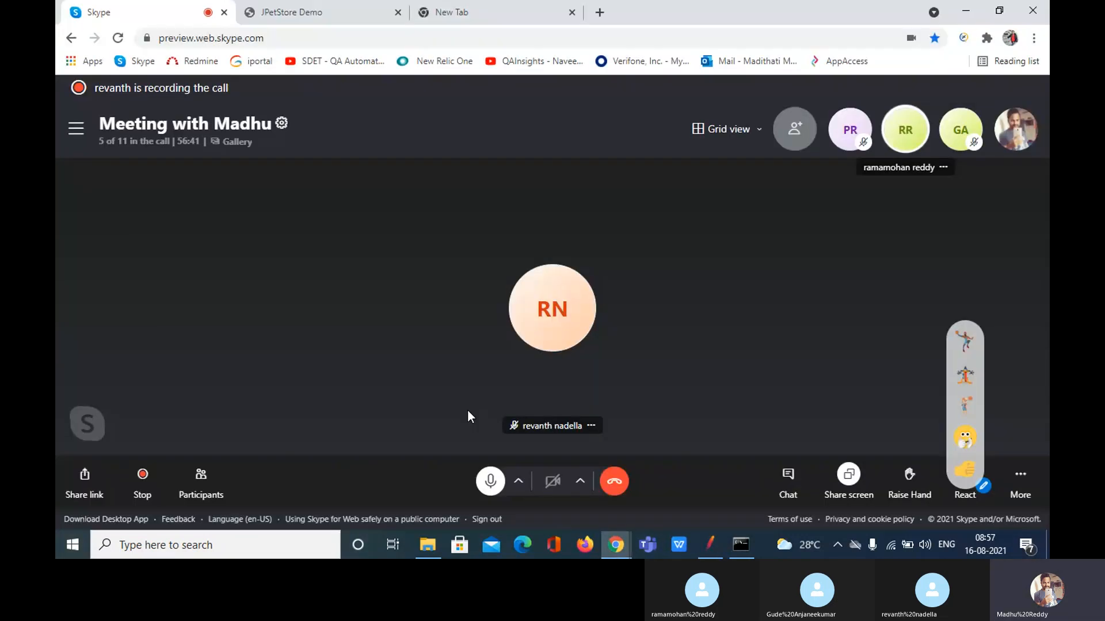
left_click(366, 14)
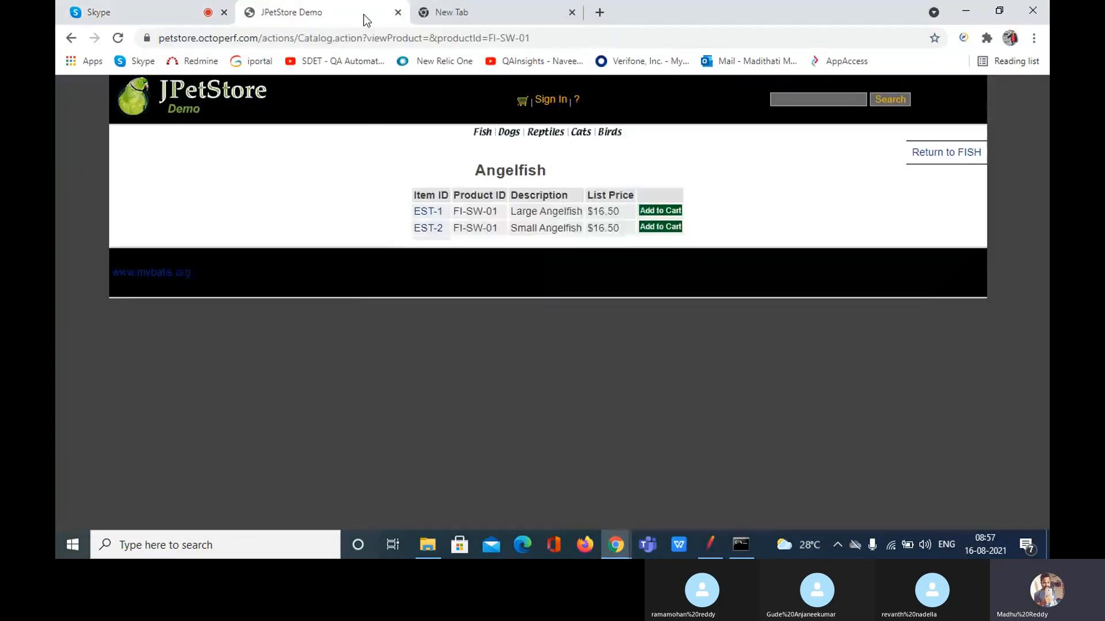
left_click(549, 101)
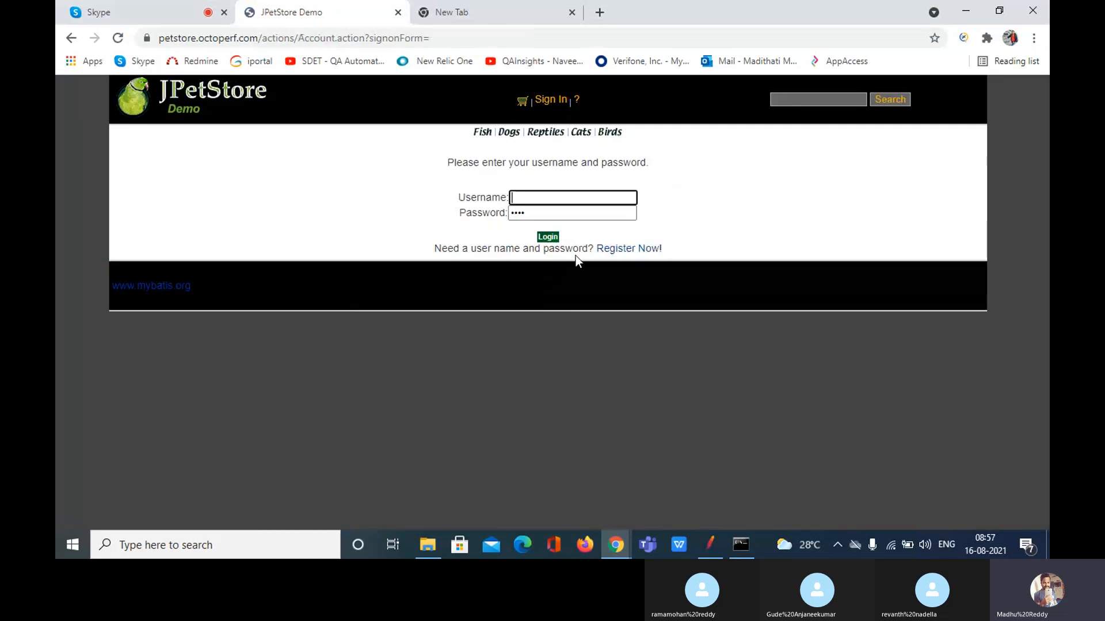
left_click(618, 248)
scroll(723, 335, "down", 2)
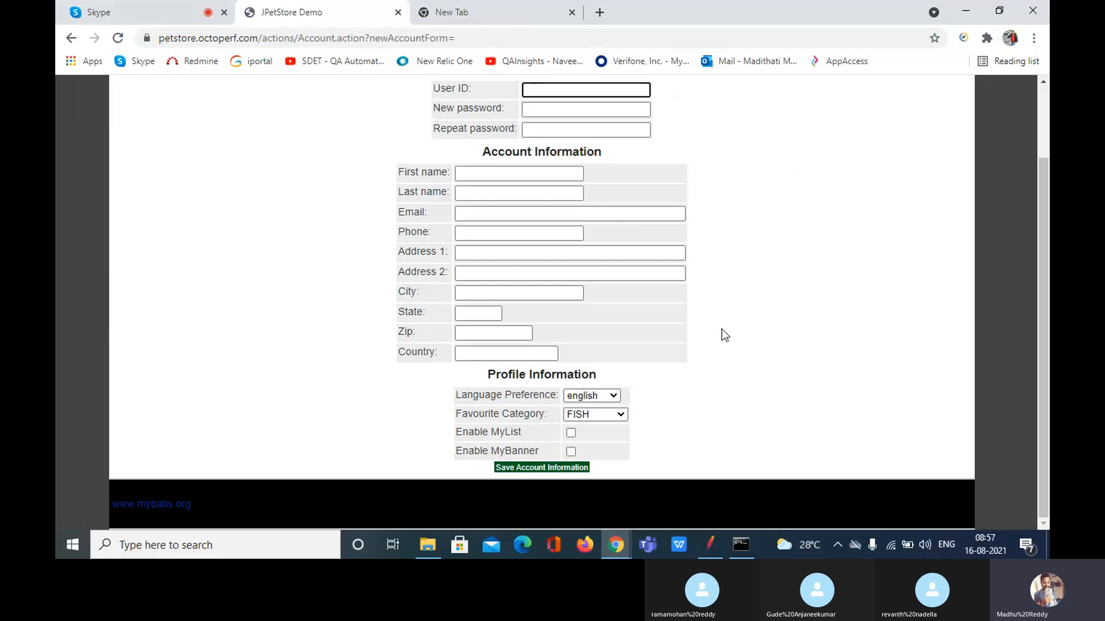
scroll(721, 329, "up", 2)
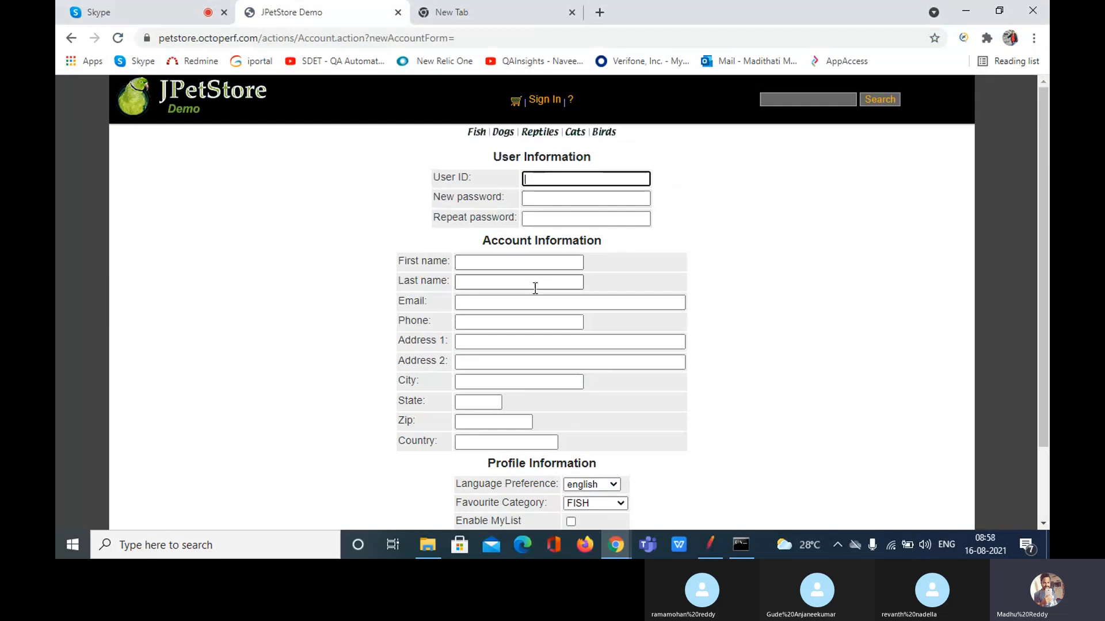
scroll(517, 401, "down", 2)
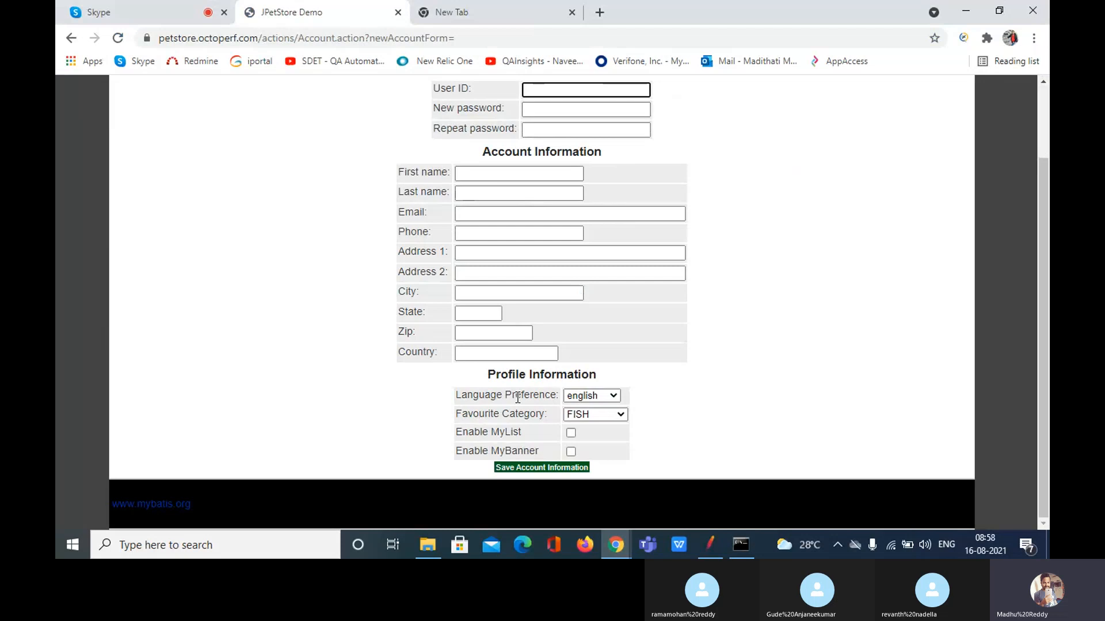
- Check the Skype meeting briefly, then reopen the JPetStore sign-in page and examine its Username and Password fields
left_click(151, 12)
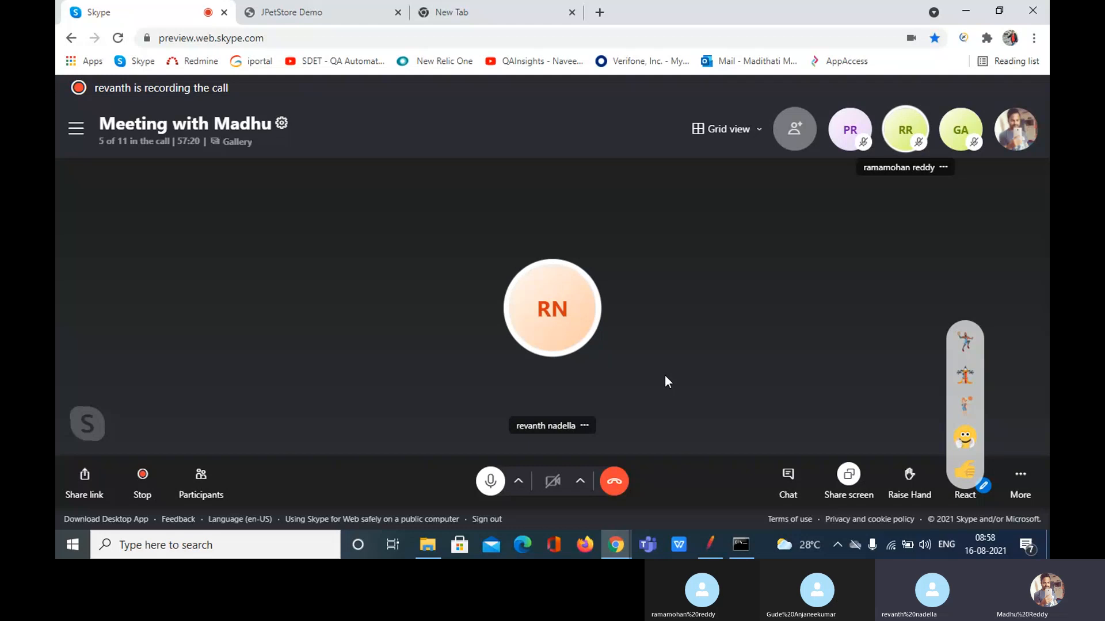
left_click(358, 7)
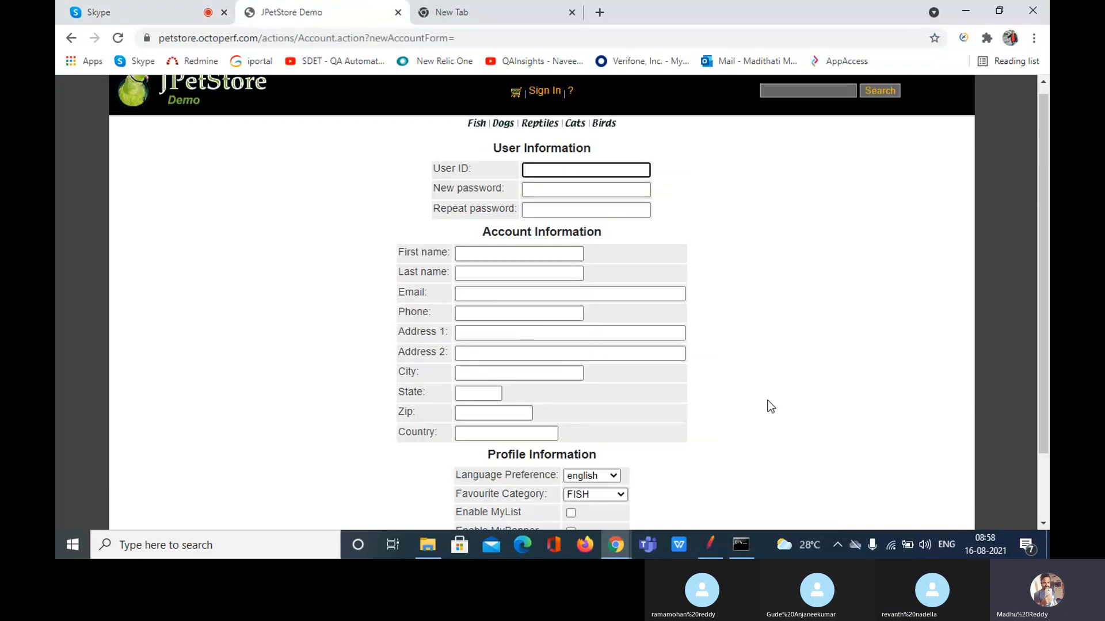
scroll(767, 400, "up", 1)
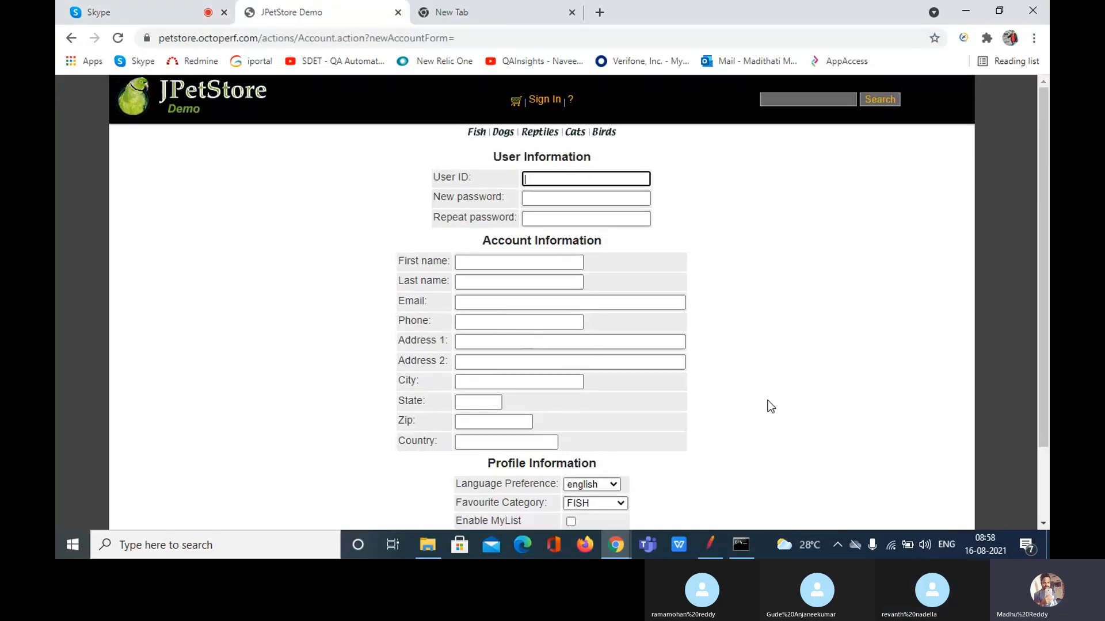
left_click(544, 104)
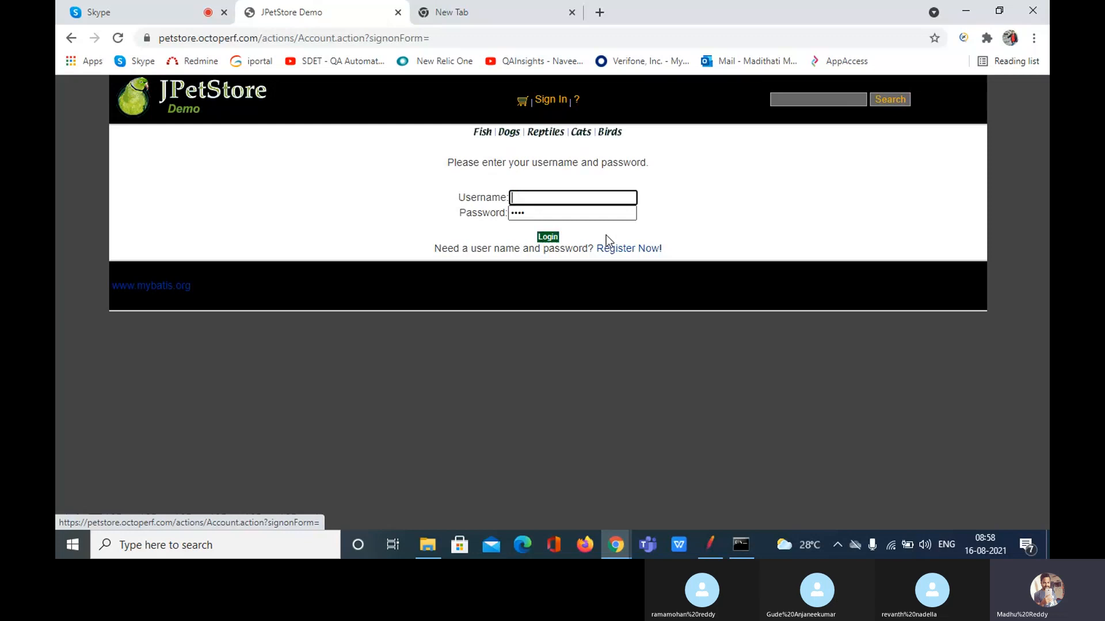
left_click(543, 197)
left_click(705, 216)
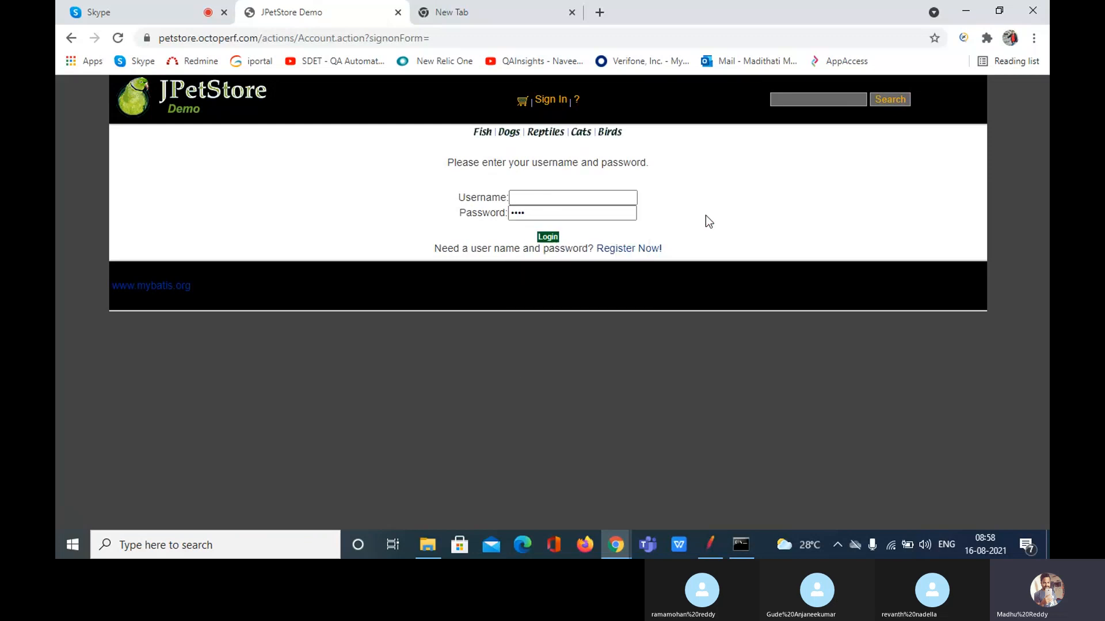
left_click(608, 199)
left_click(588, 200)
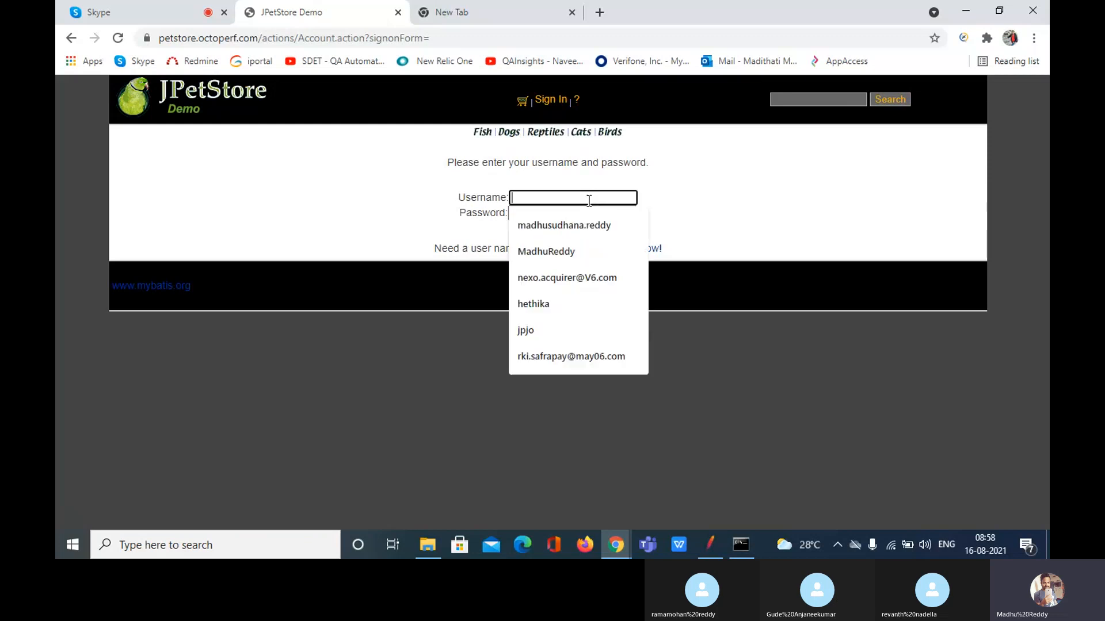
left_click(727, 205)
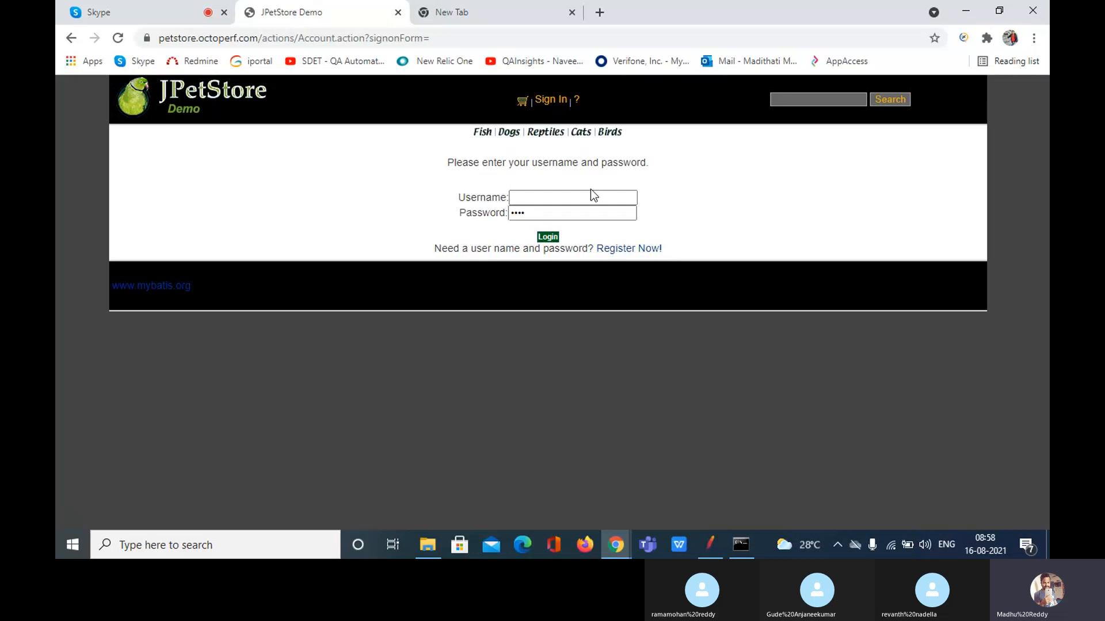
left_click(535, 212)
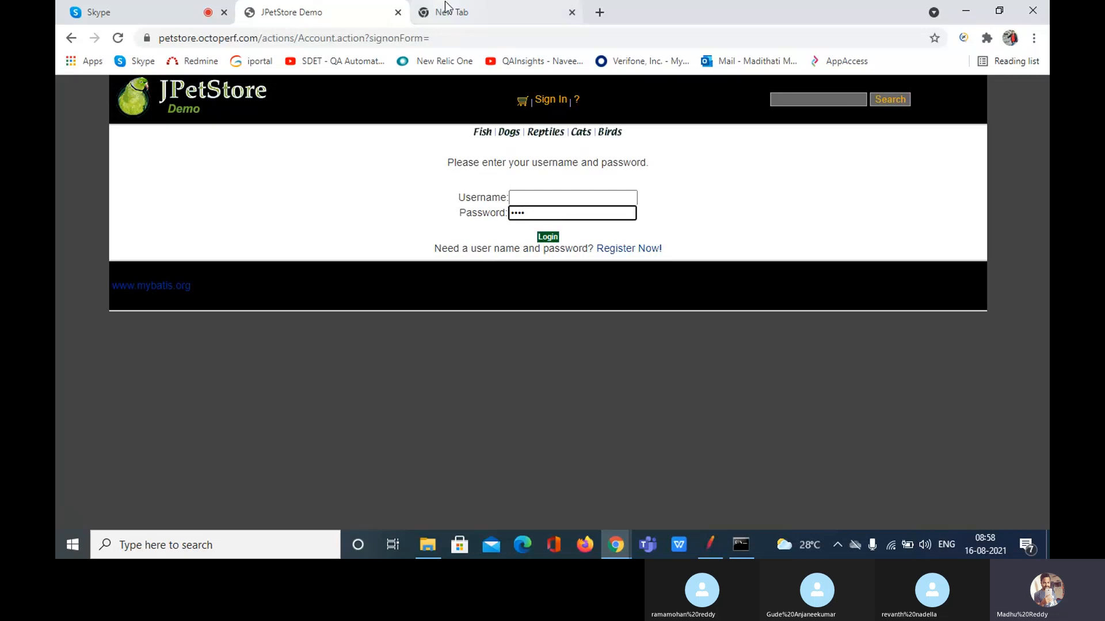
left_click(640, 241)
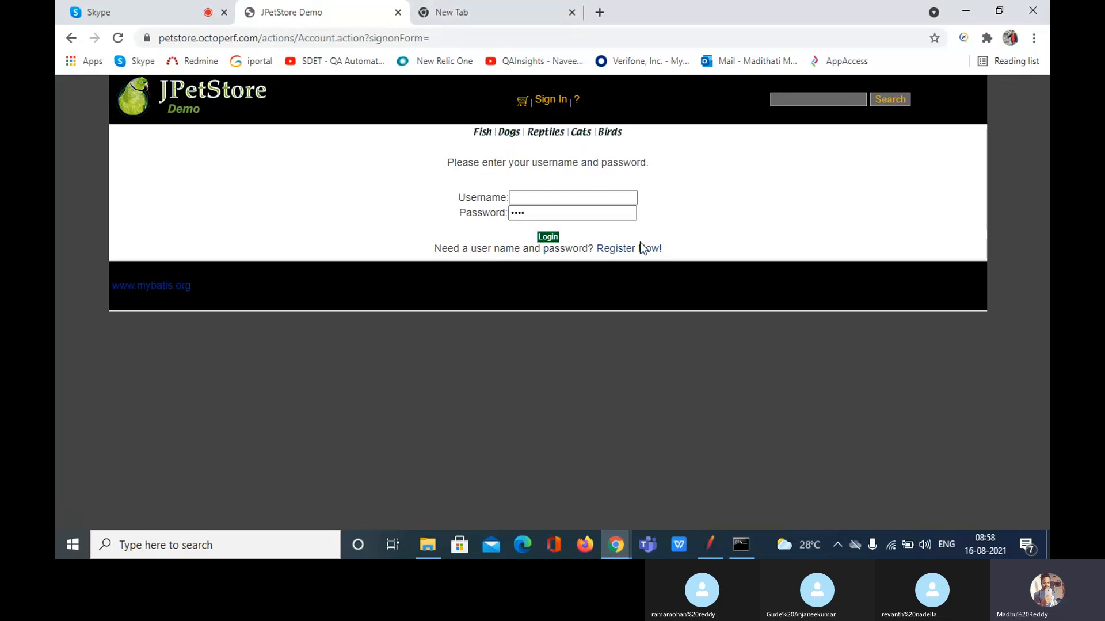
- Open the JPetStore new account registration form and review its user, account and profile information fields
left_click(626, 252)
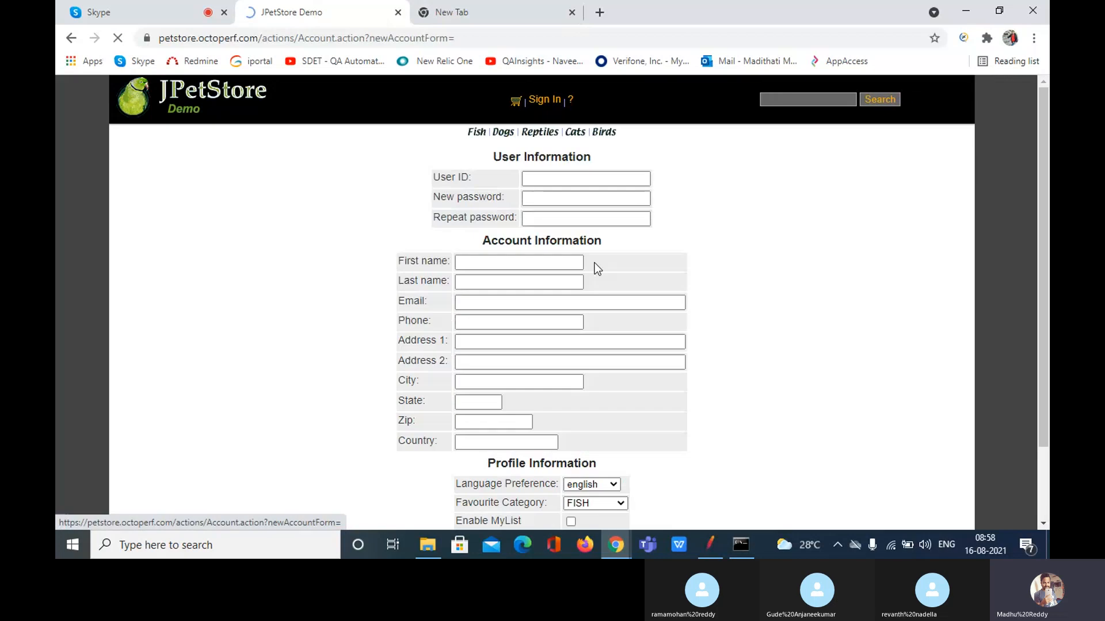
scroll(693, 447, "down", 2)
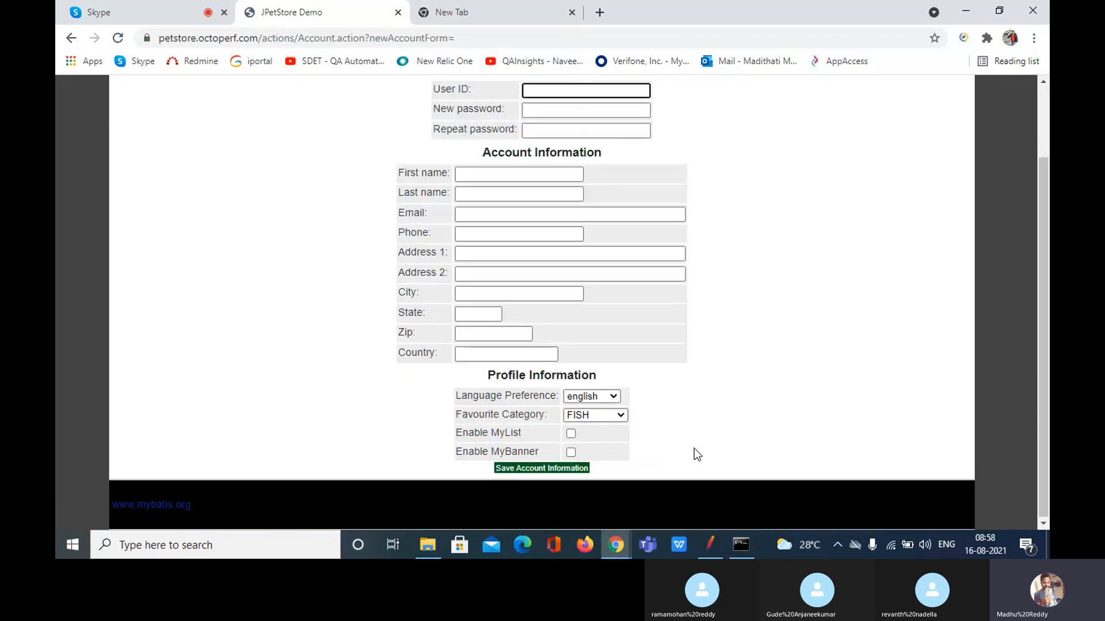
scroll(694, 448, "up", 3)
scroll(694, 447, "down", 3)
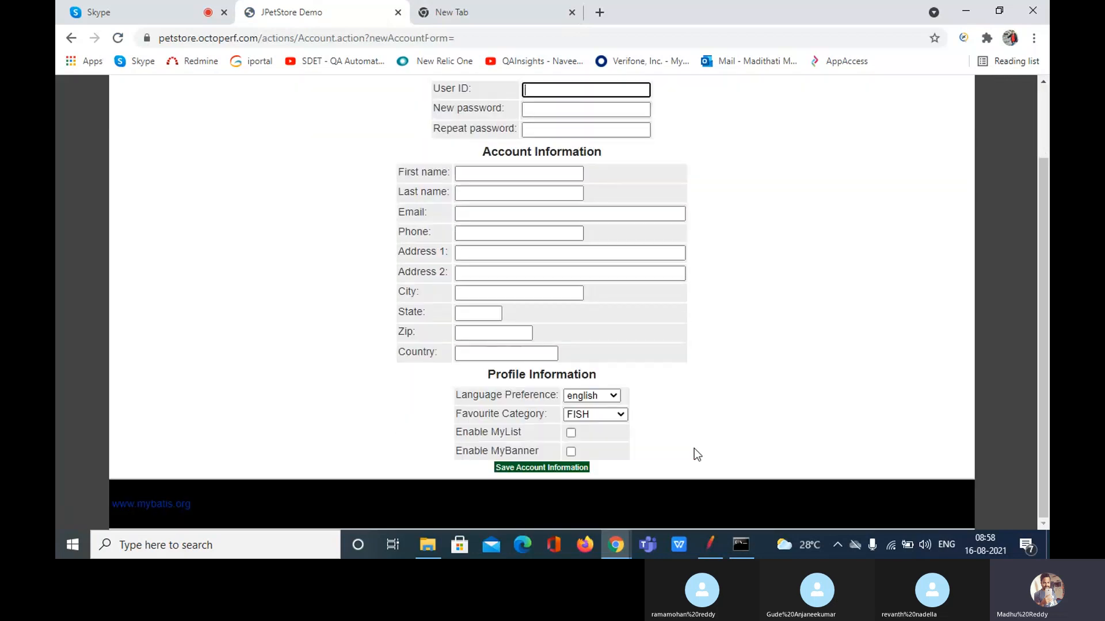
scroll(694, 449, "up", 2)
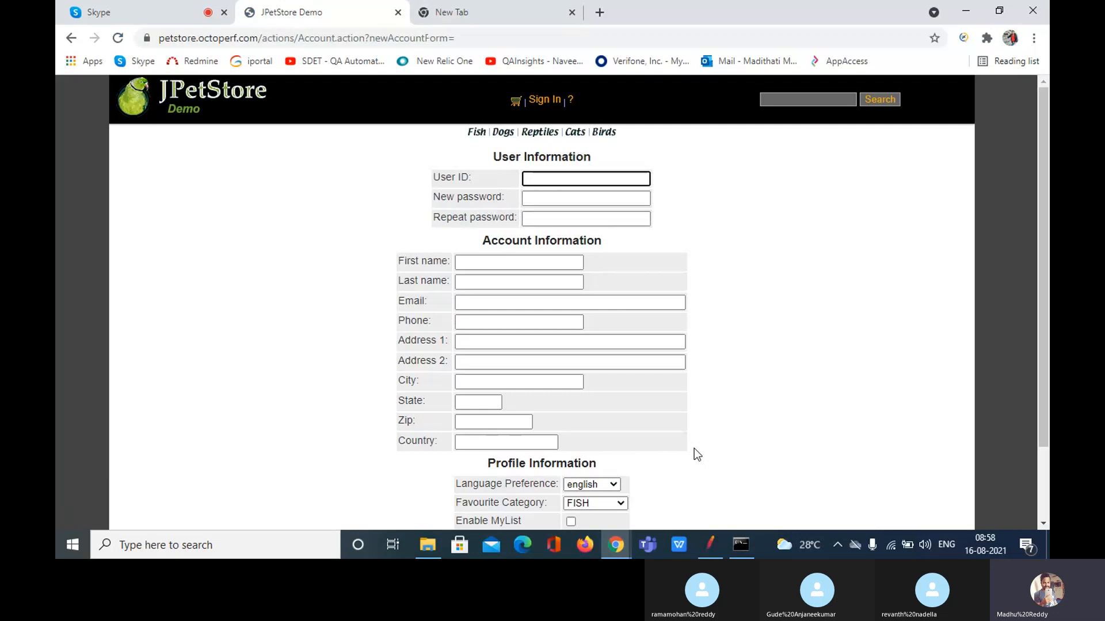
scroll(694, 454, "down", 2)
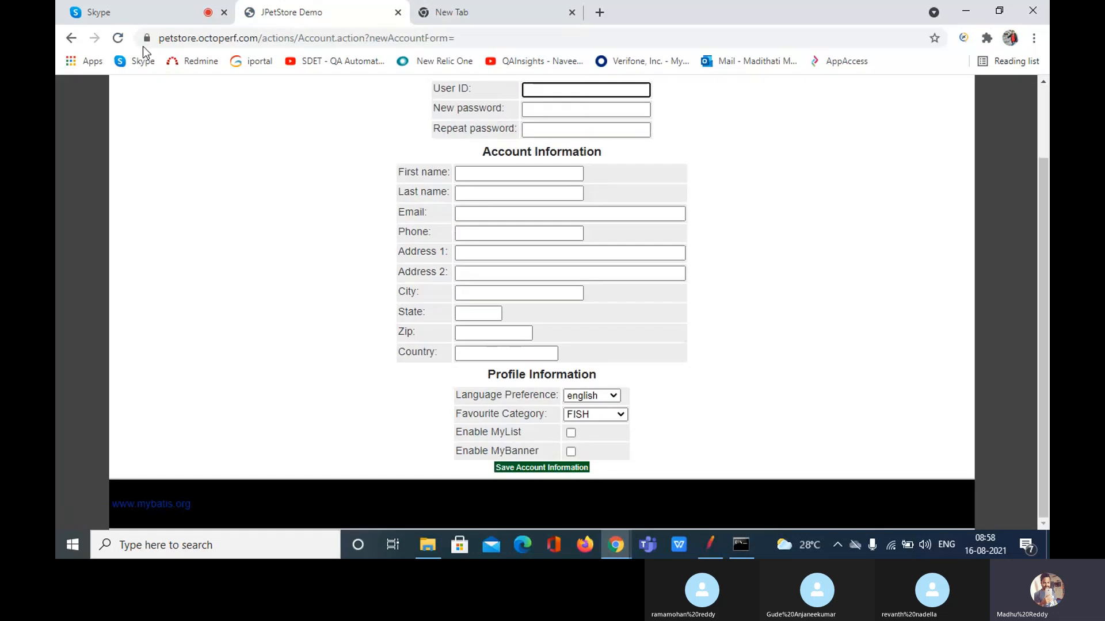
- Switch to JMeter and review the launch request's Duration Assertion and Constant Timer settings
left_click(718, 537)
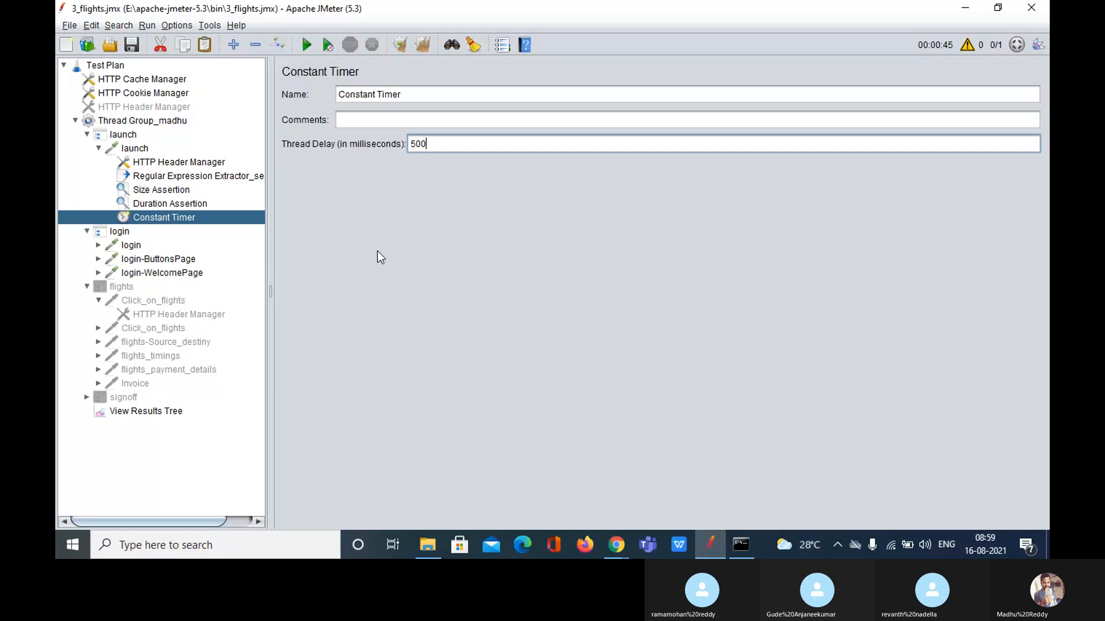
left_click(163, 205)
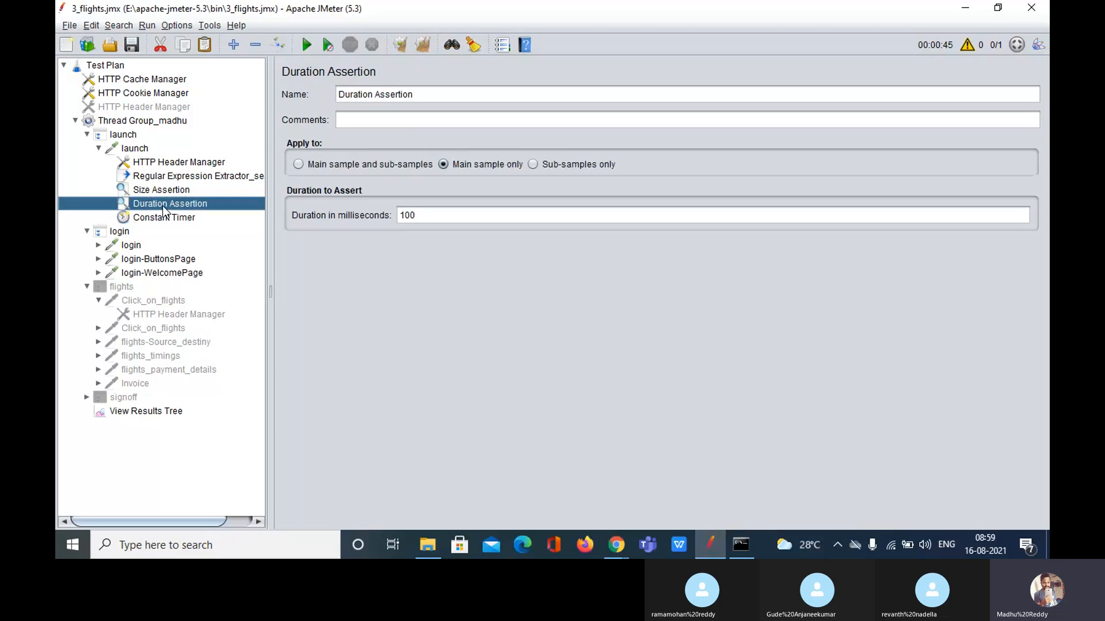
left_click(171, 221)
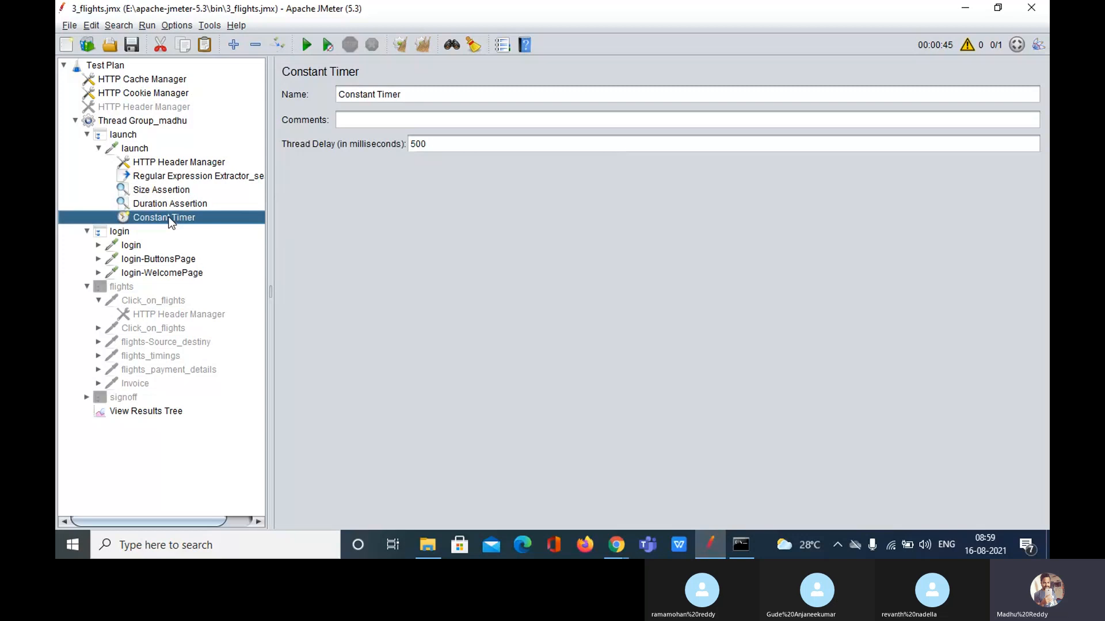
- Review the timer types available for the launch request and reopen its Constant Timer
right_click(139, 150)
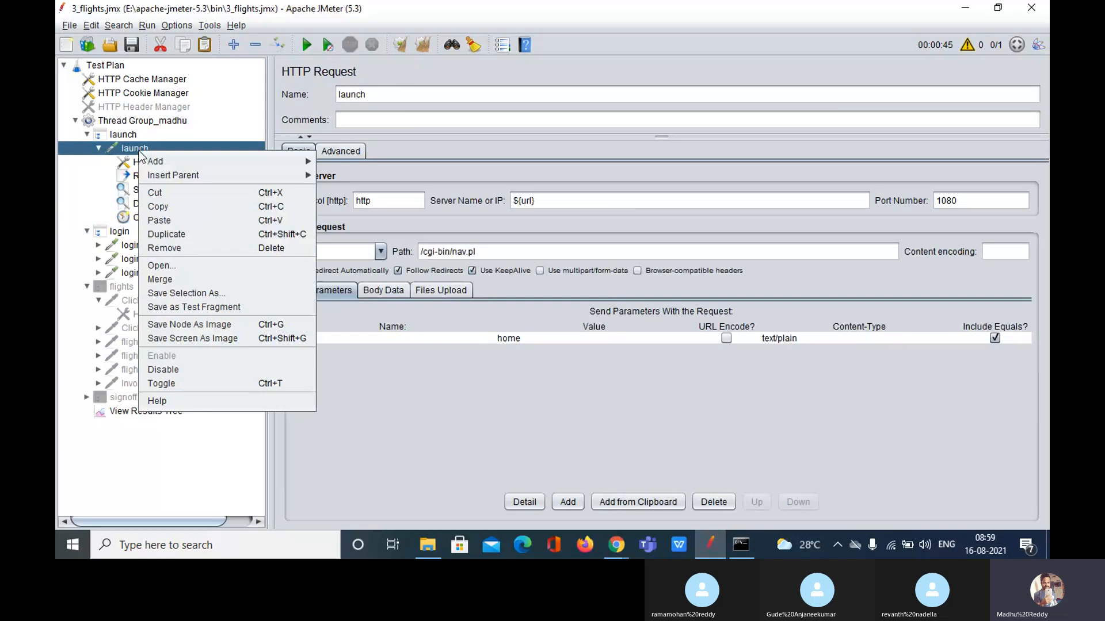
mouse_move(305, 164)
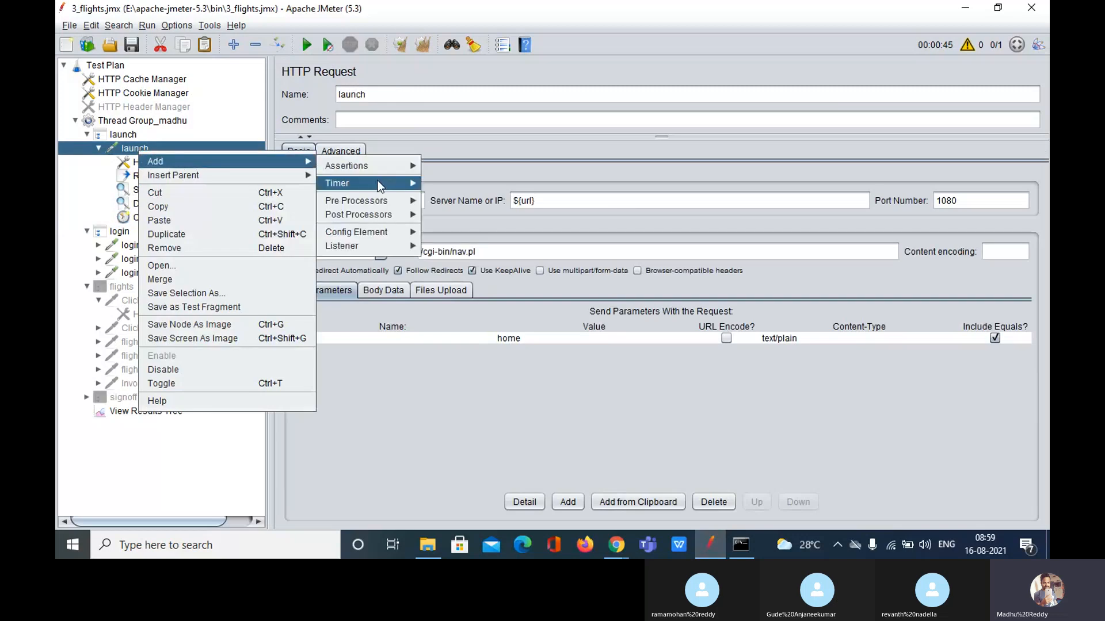
mouse_move(379, 186)
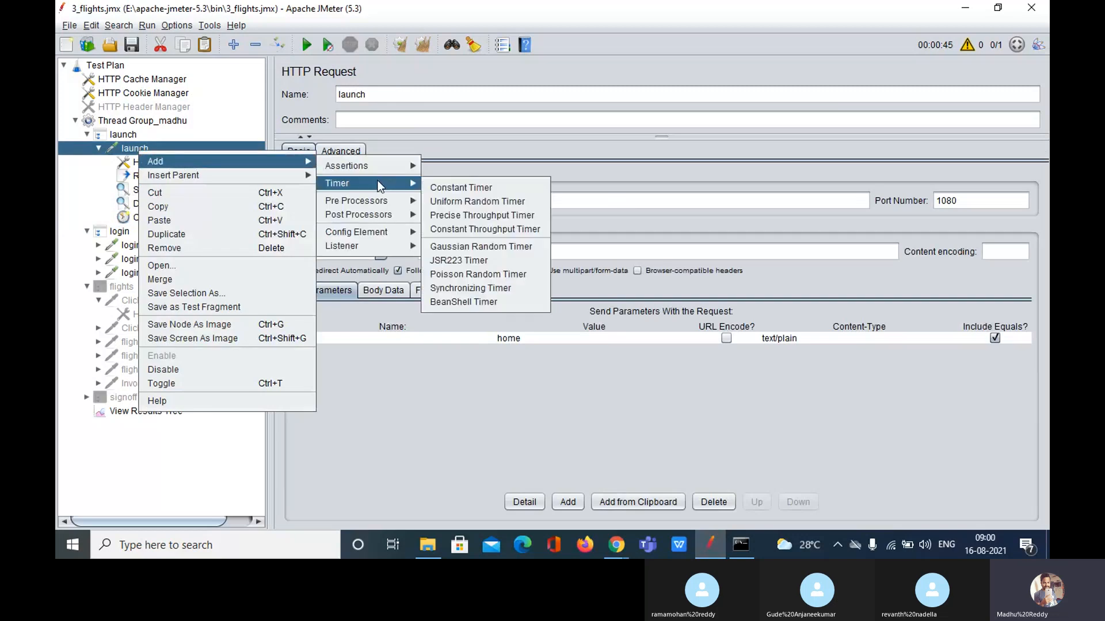
left_click(381, 384)
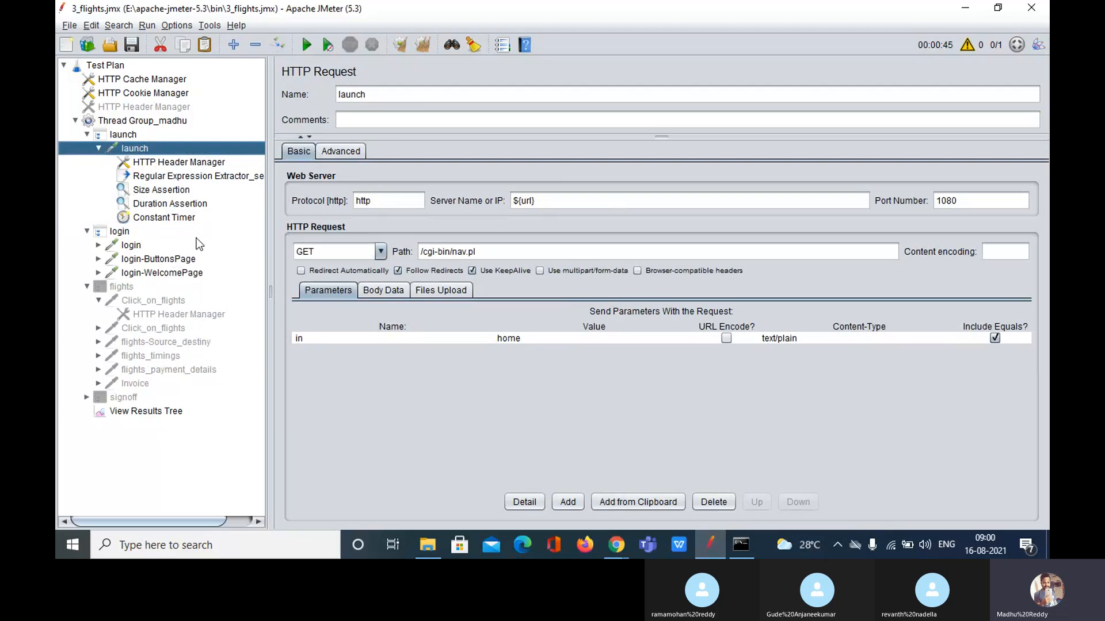
left_click(165, 218)
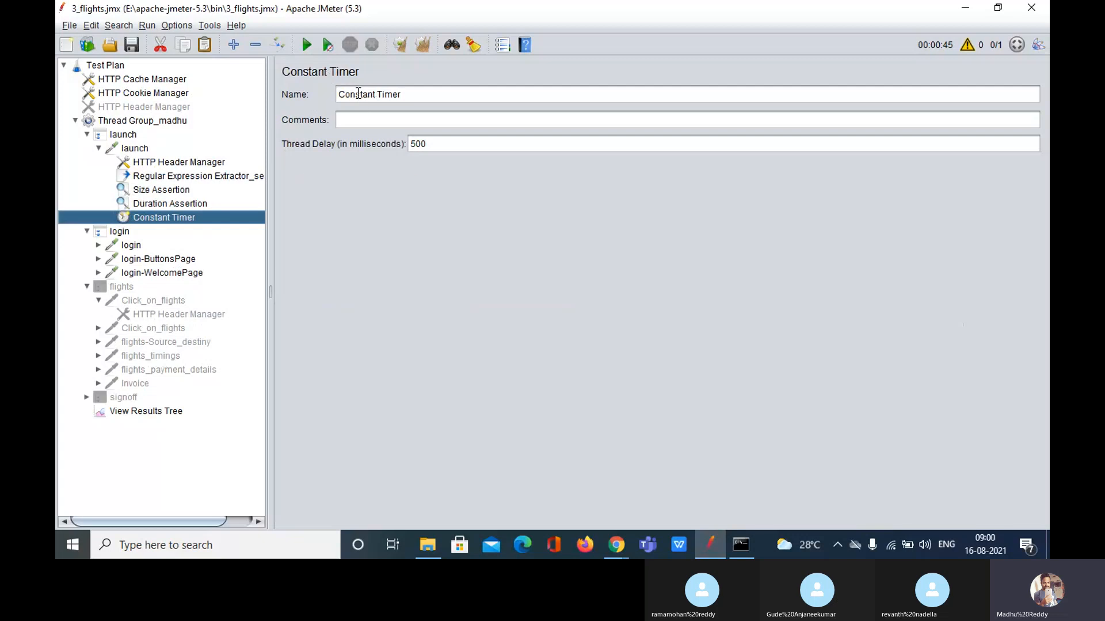
- Try replacing the Constant Timer's name with random sample text, and undo the renaming
left_click_drag(419, 94, 314, 86)
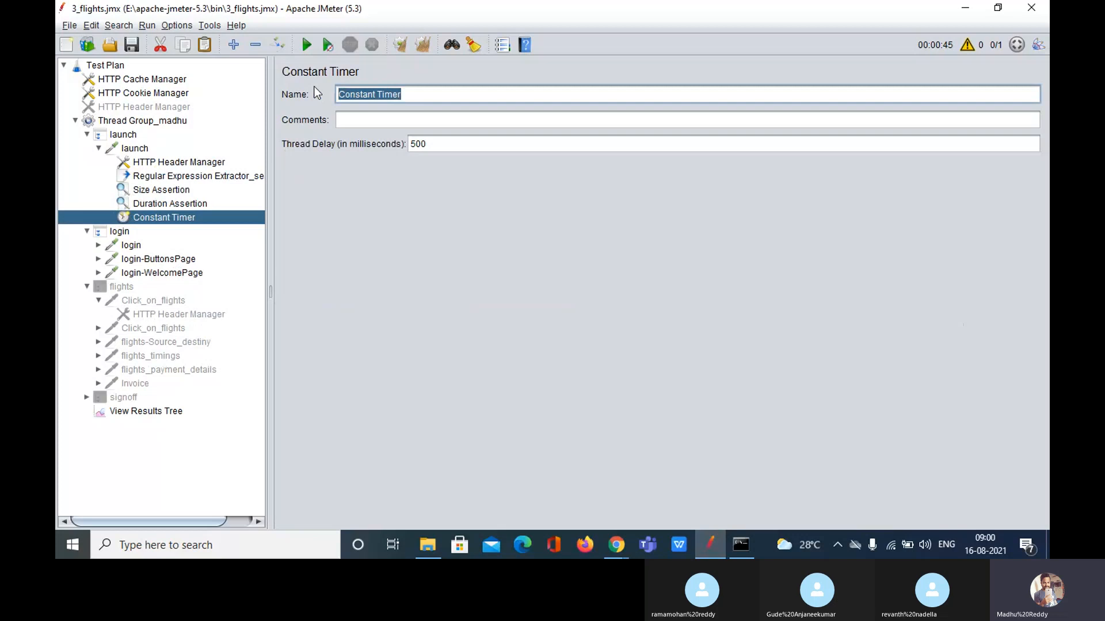
type("asagcvaScascvj")
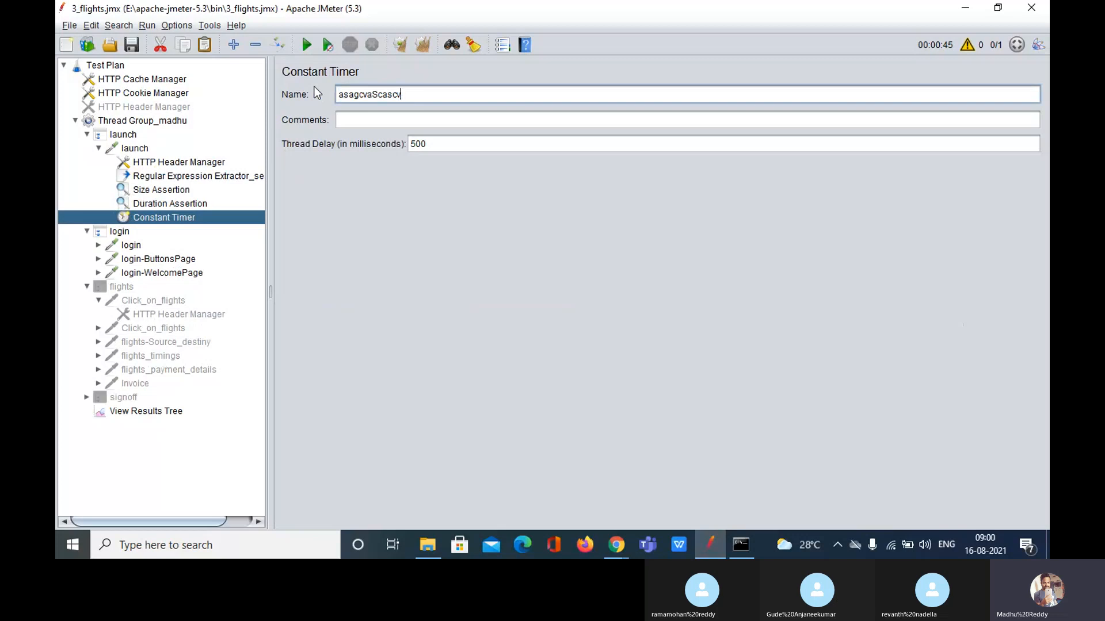
key("BackSpace")
key("BackSpace")
key("BackSpace")
key("BackSpace")
key("BackSpace")
key("BackSpace")
key("BackSpace")
key("BackSpace")
key("BackSpace")
key("BackSpace")
key("BackSpace")
key("BackSpace")
key("BackSpace")
type("sagcvaScasc")
key("BackSpace")
key("BackSpace")
key("BackSpace")
key("BackSpace")
key("BackSpace")
key("BackSpace")
key("BackSpace")
key("BackSpace")
key("BackSpace")
key("ctrl+z")
key("ctrl+z")
key("ctrl+z")
key("ctrl+z")
- Set the Constant Timer's thread delay to 5000 milliseconds and move the timer above the launch request inside the launch controller
left_click(387, 121)
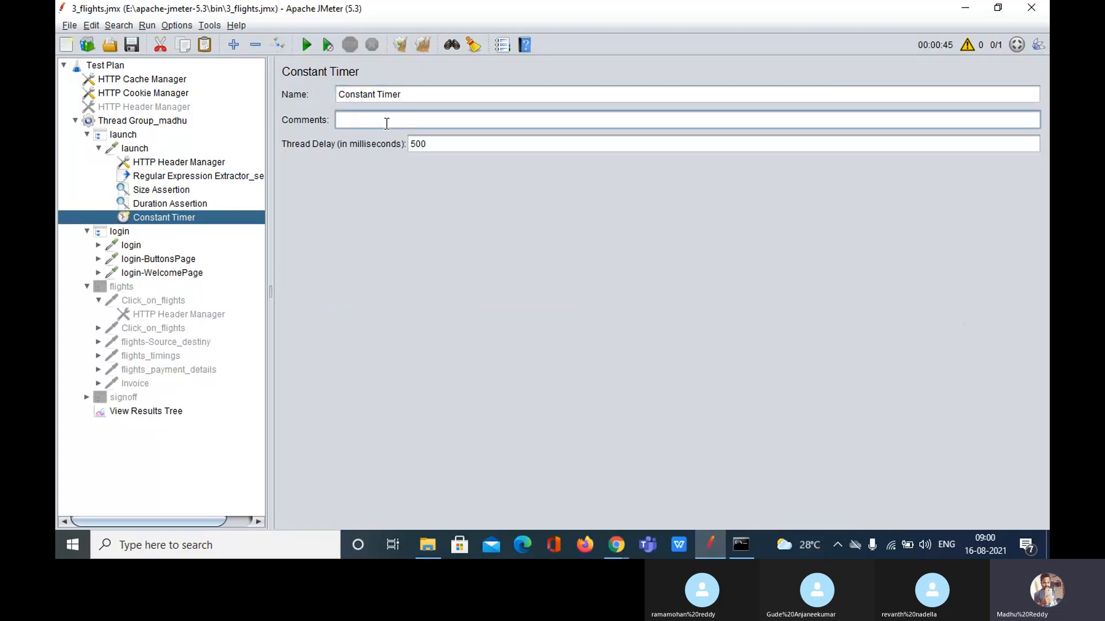
left_click(452, 148)
double_click(452, 148)
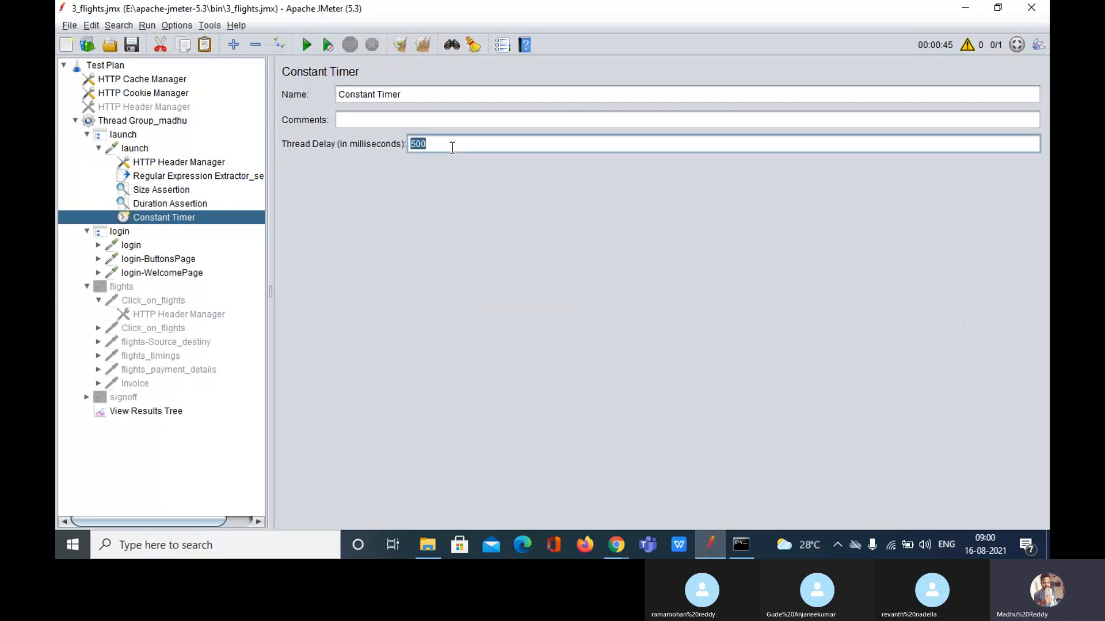
left_click(432, 143)
type("0")
left_click_drag(136, 188, 129, 140)
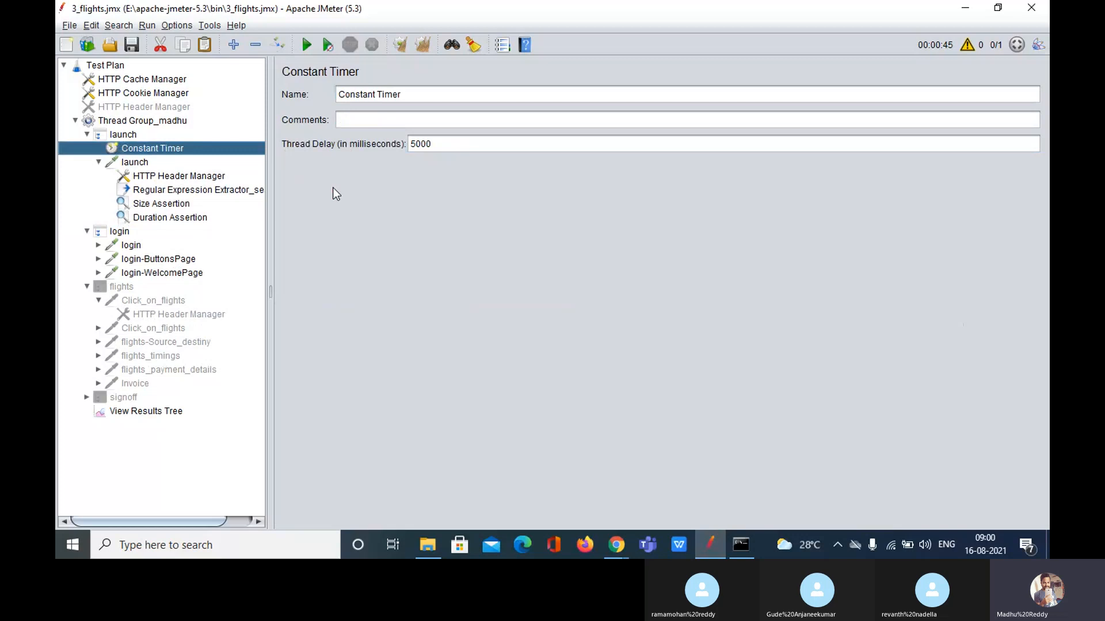
- Clear the old results in View Results Tree and start the test to observe the timer's effect
left_click(174, 410)
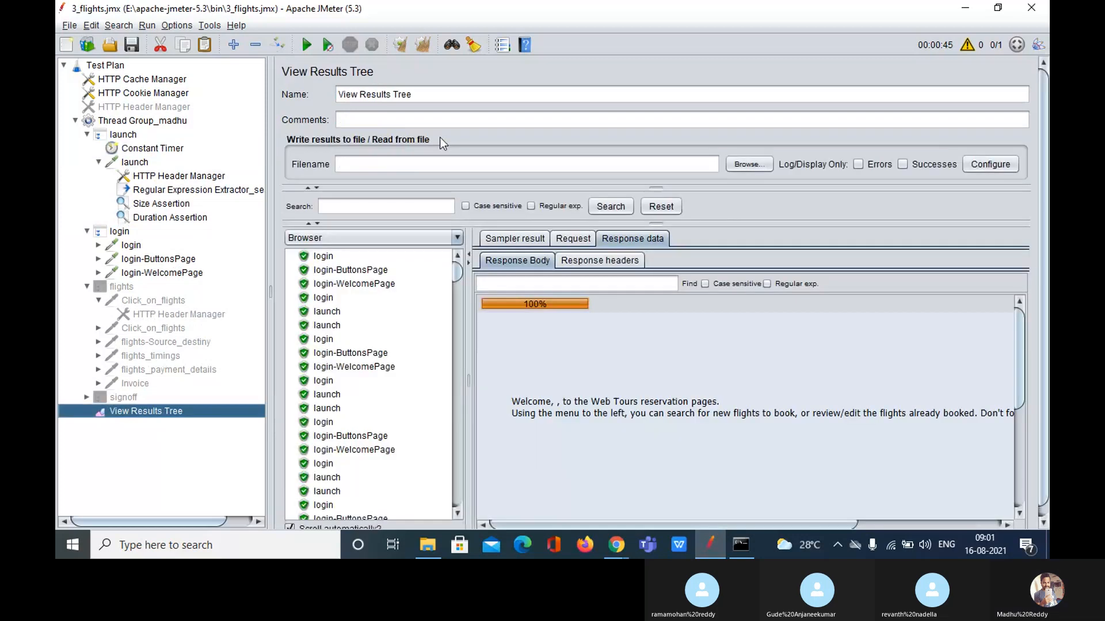
left_click(425, 43)
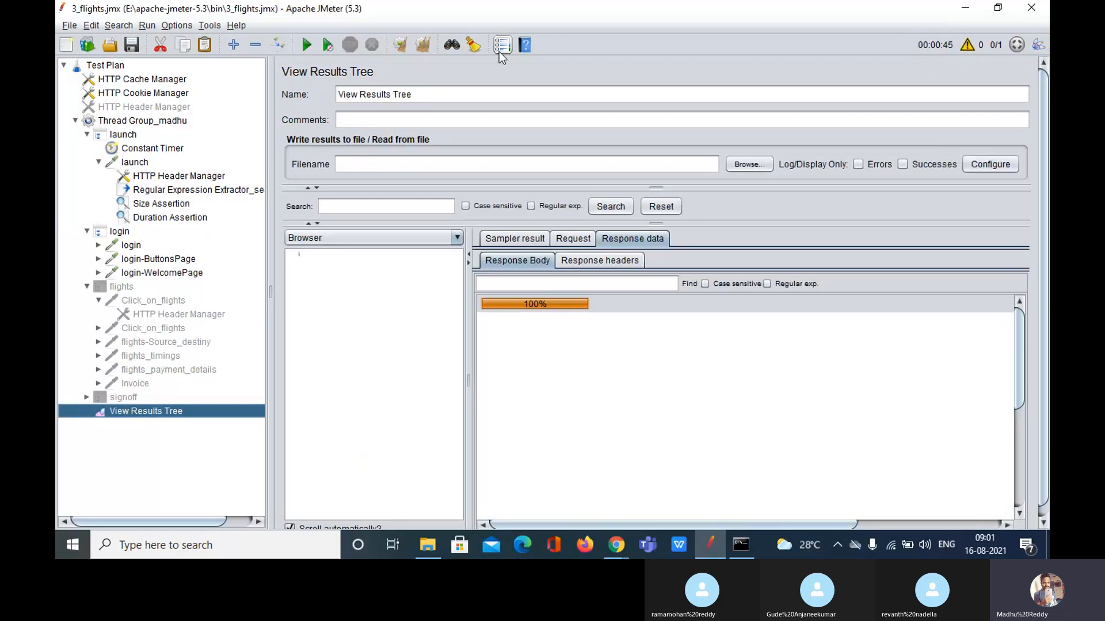
left_click(306, 50)
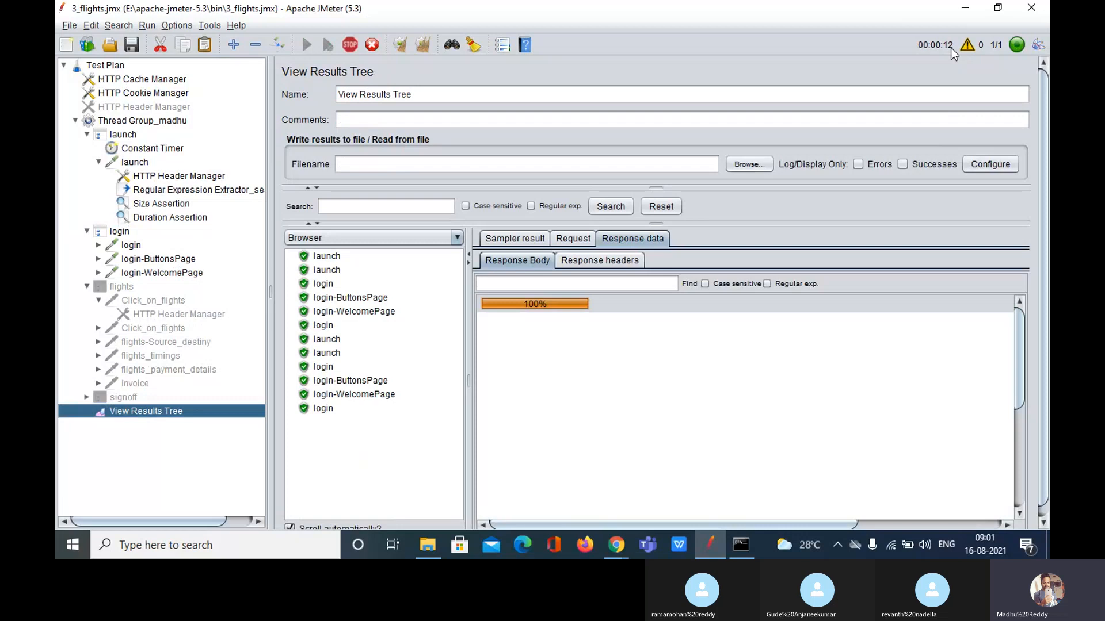
- Stop the running test and change Thread Group_madhu from infinite looping to a loop count of 1
left_click(134, 122)
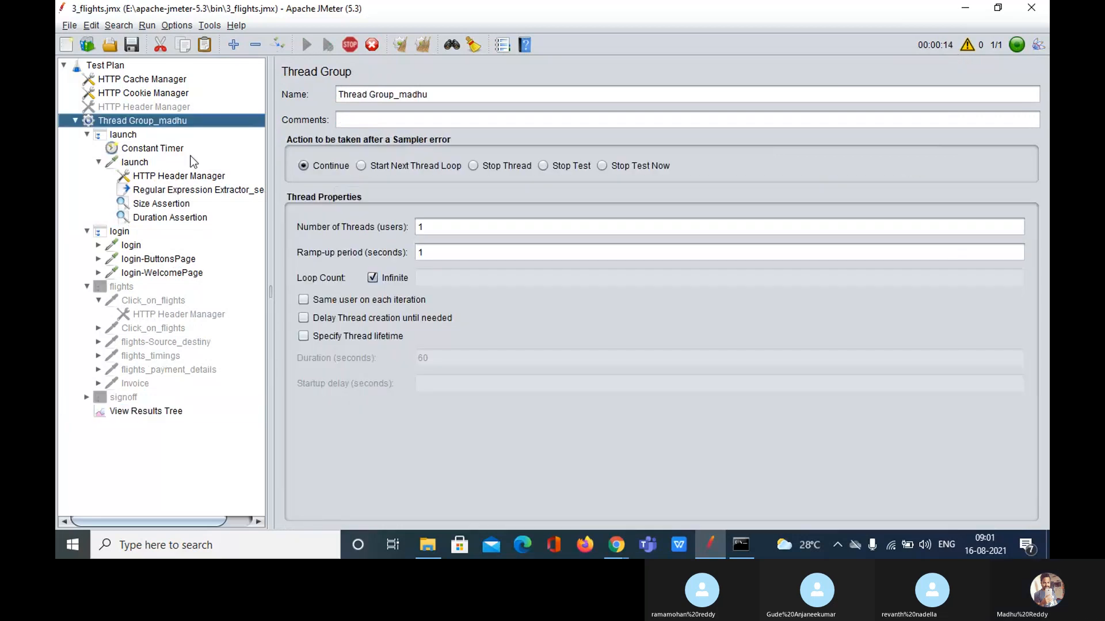
left_click(379, 279)
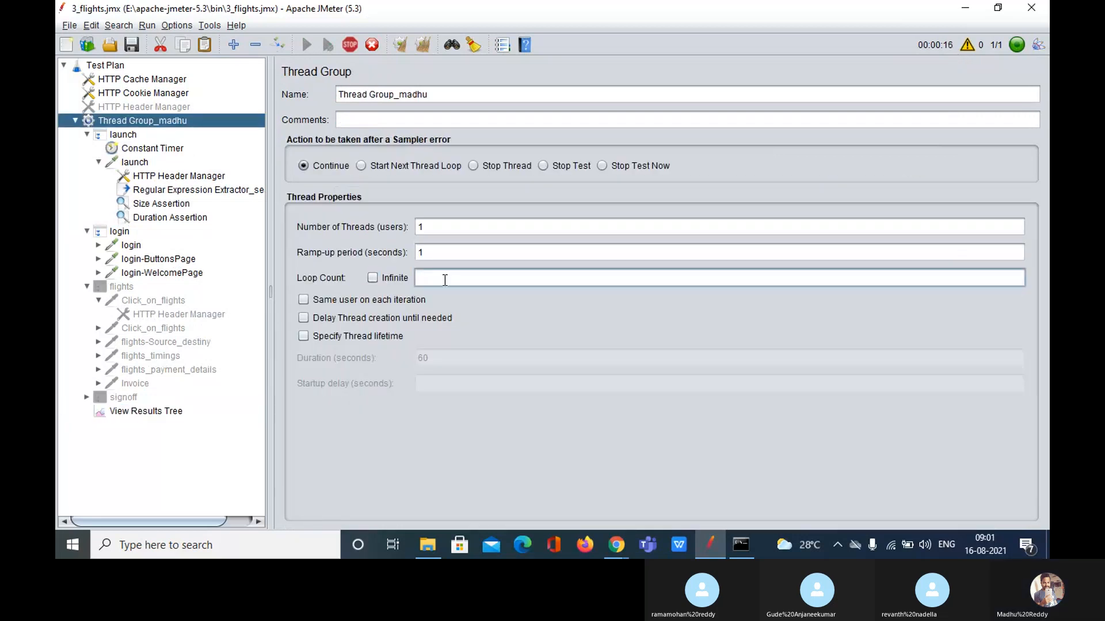
left_click(350, 45)
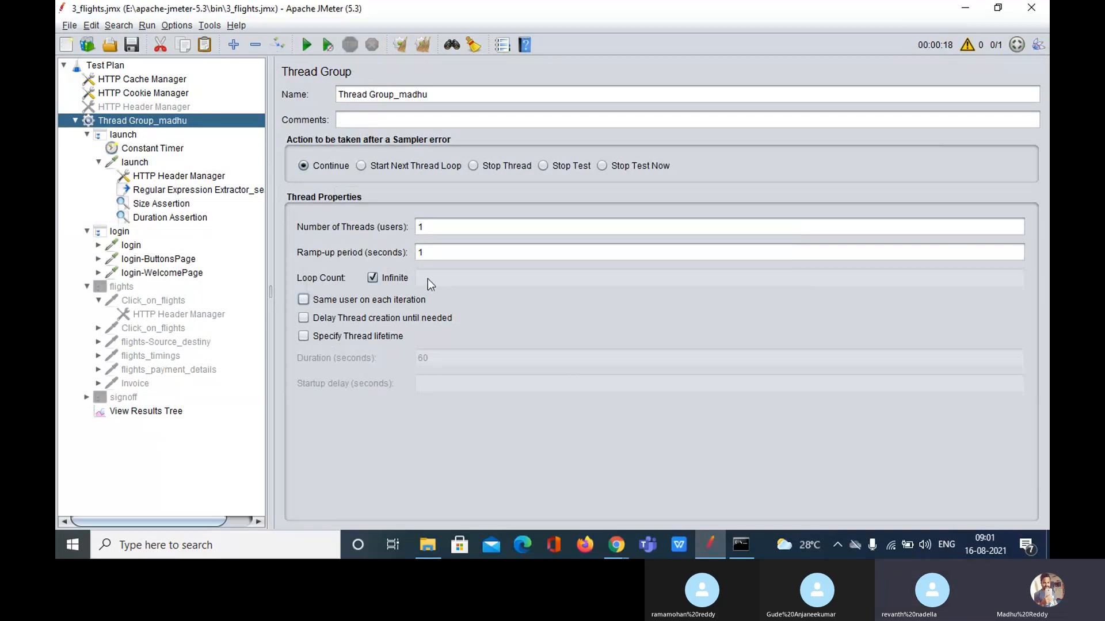
left_click(372, 277)
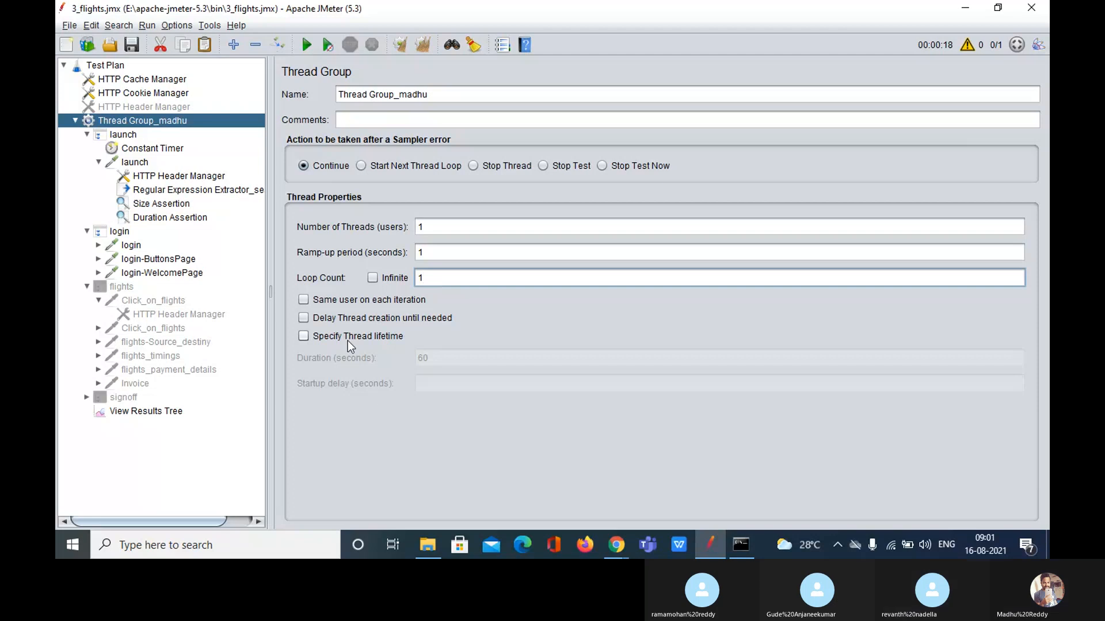
- Clear the View Results Tree again and rerun the test with the single loop
left_click(155, 411)
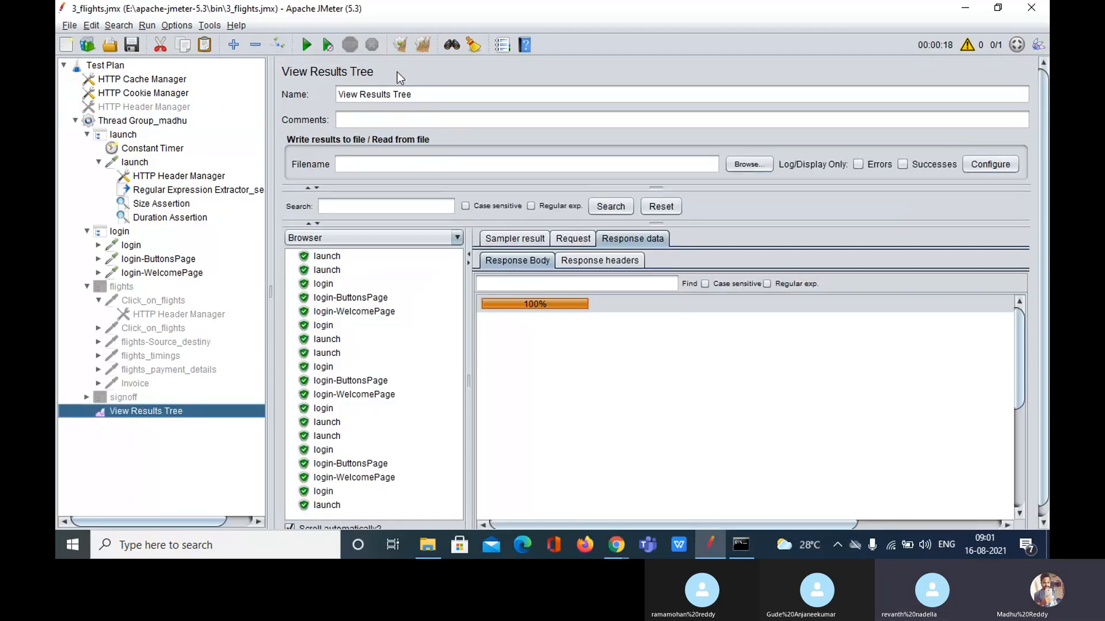
left_click(422, 48)
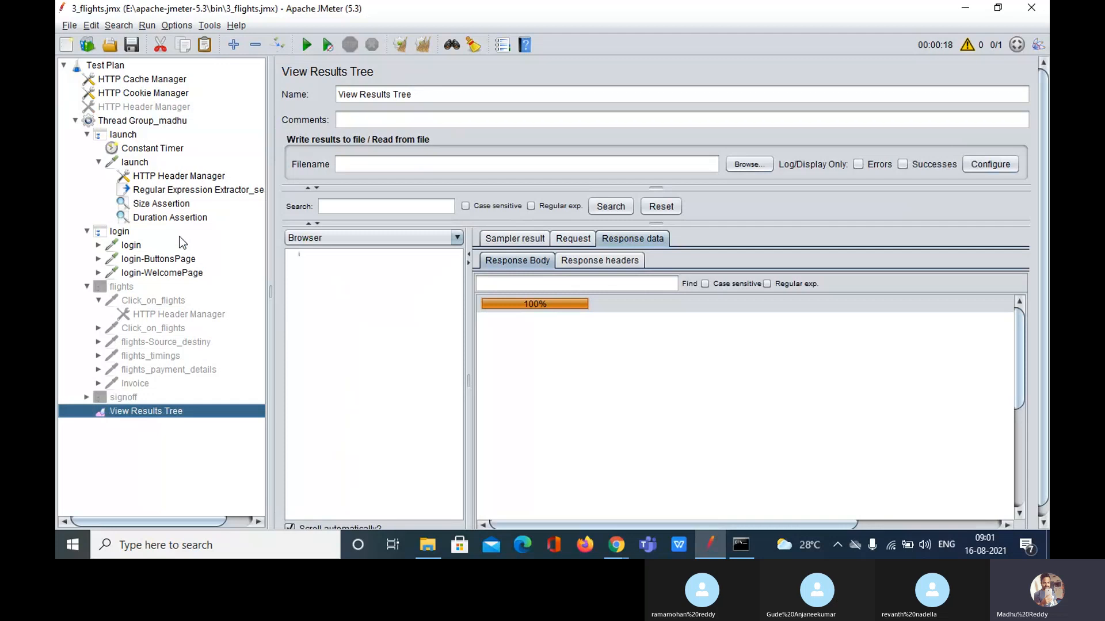
left_click(307, 45)
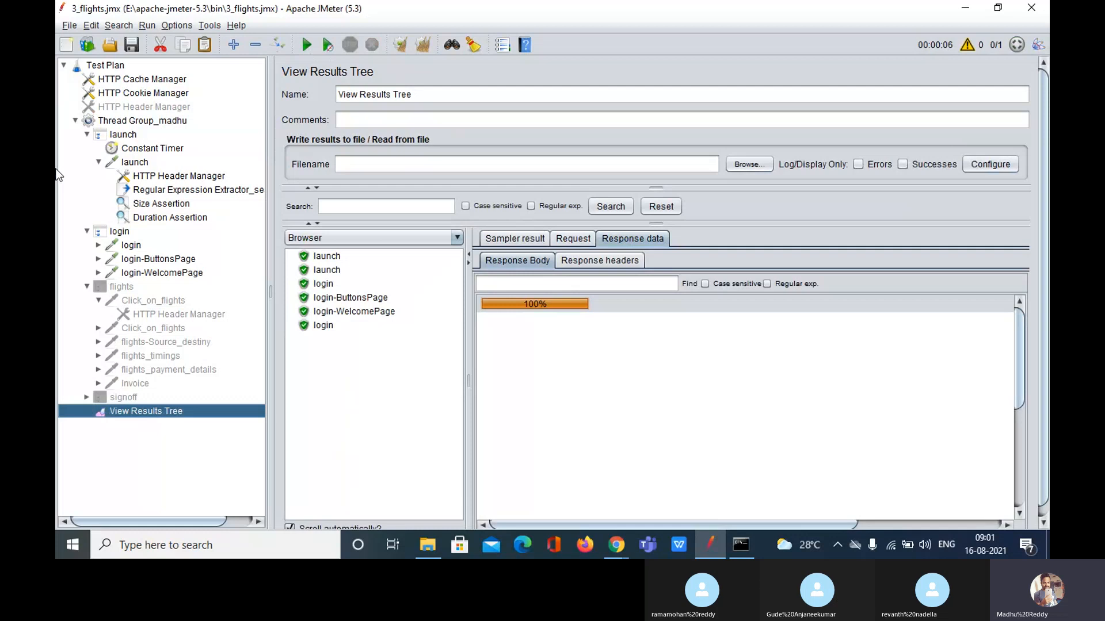
- Check the Constant Timer's thread delay and the launch request it precedes
left_click(138, 150)
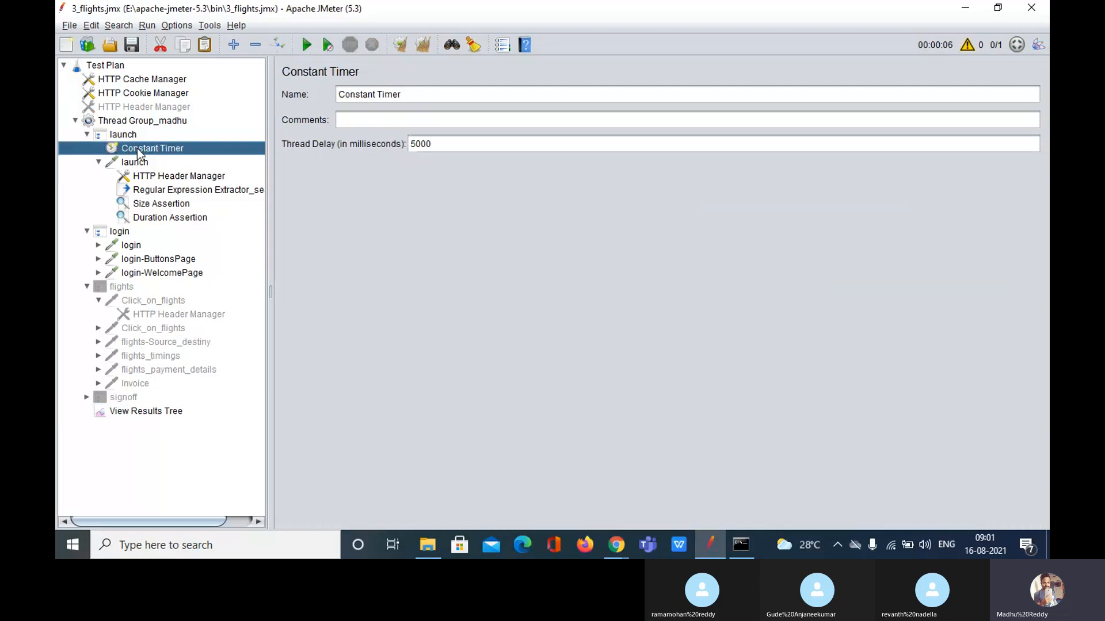
left_click(435, 148)
double_click(435, 148)
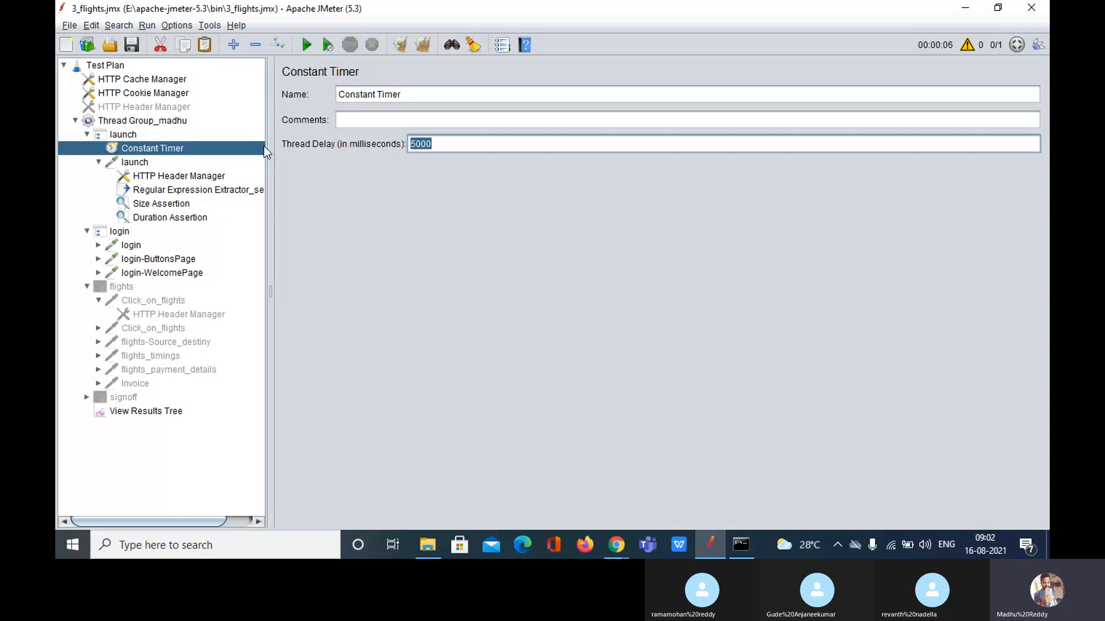
left_click(143, 159)
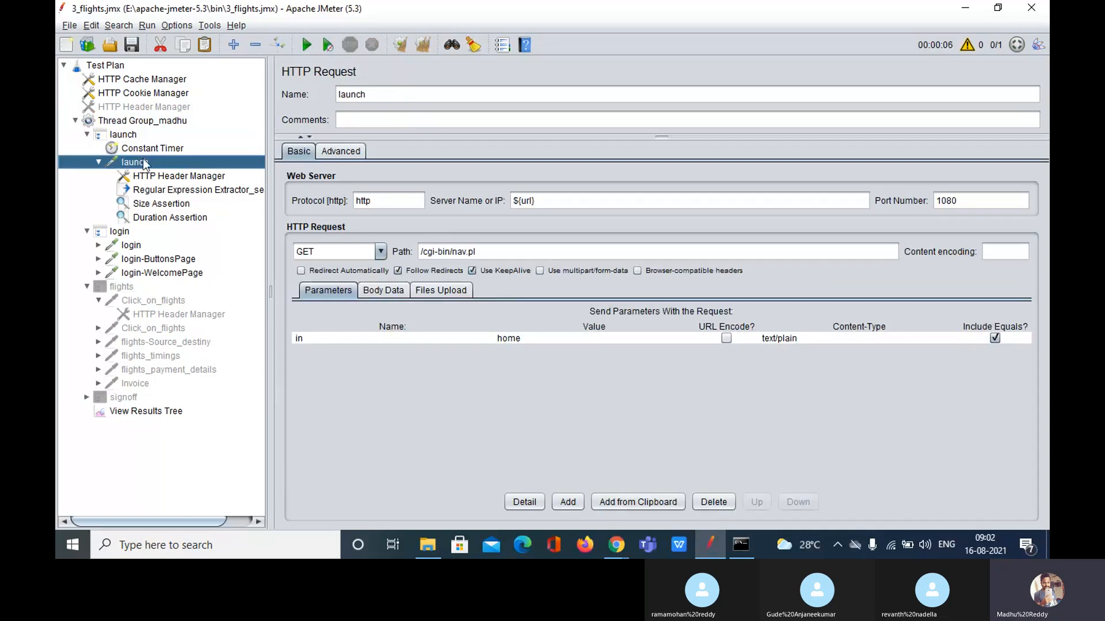
- Copy the launch controller's Constant Timer into the login controller and move the copy directly above that controller
left_click(159, 147)
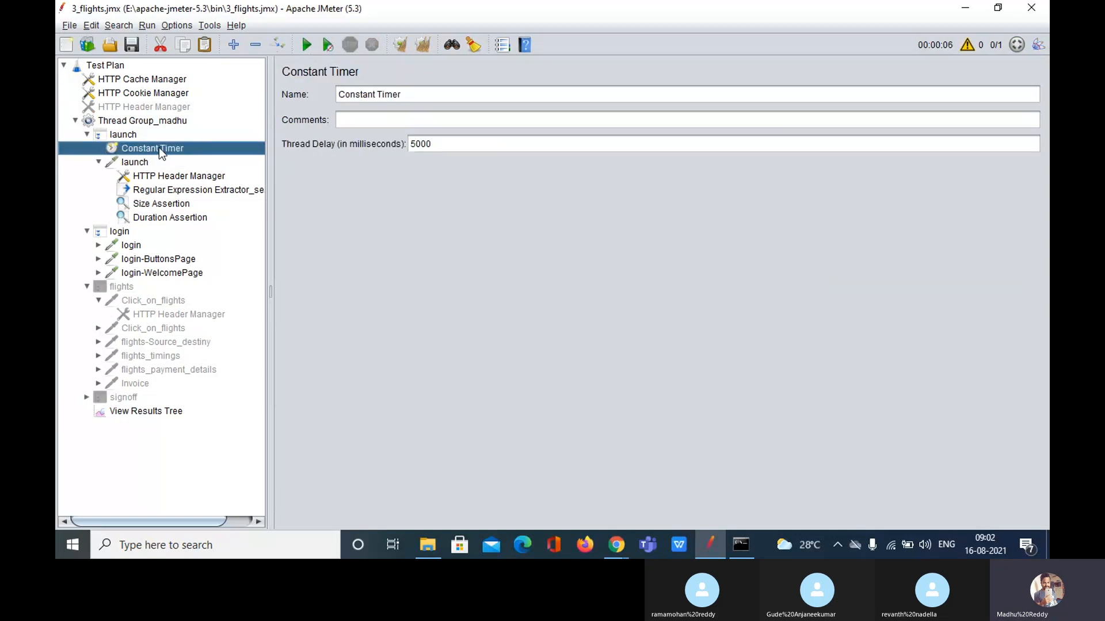
left_click(119, 233)
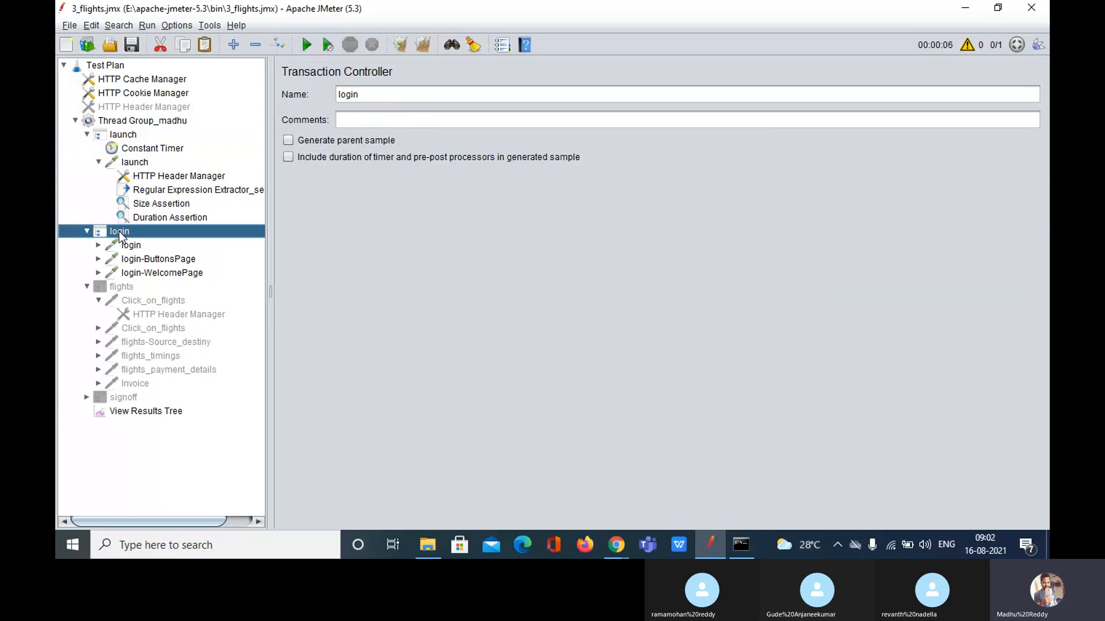
key("ctrl+v")
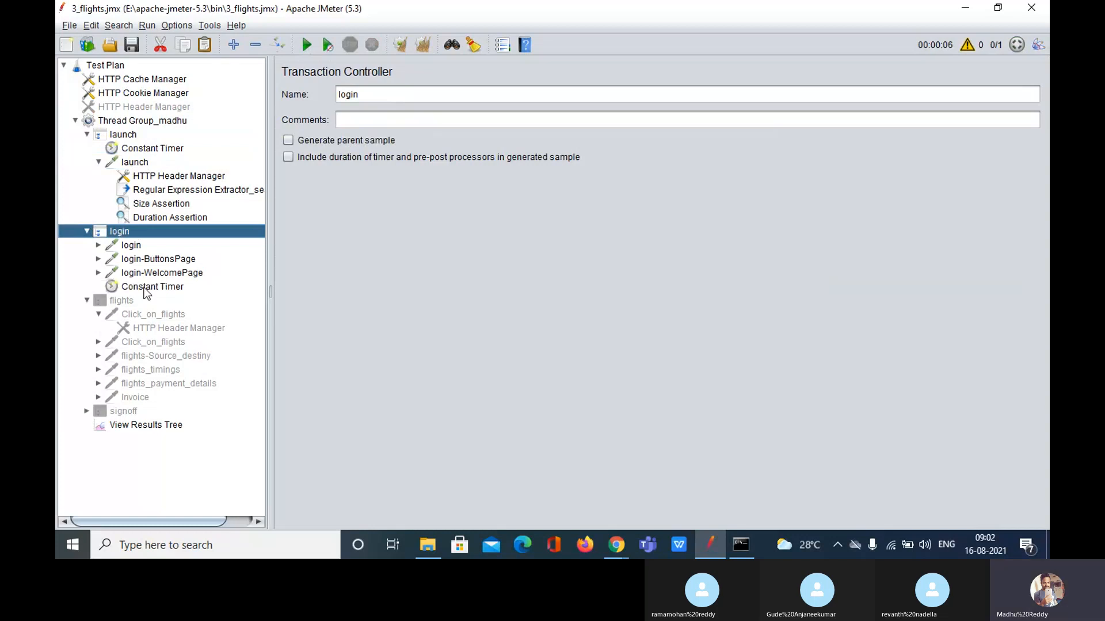
left_click_drag(147, 288, 132, 225)
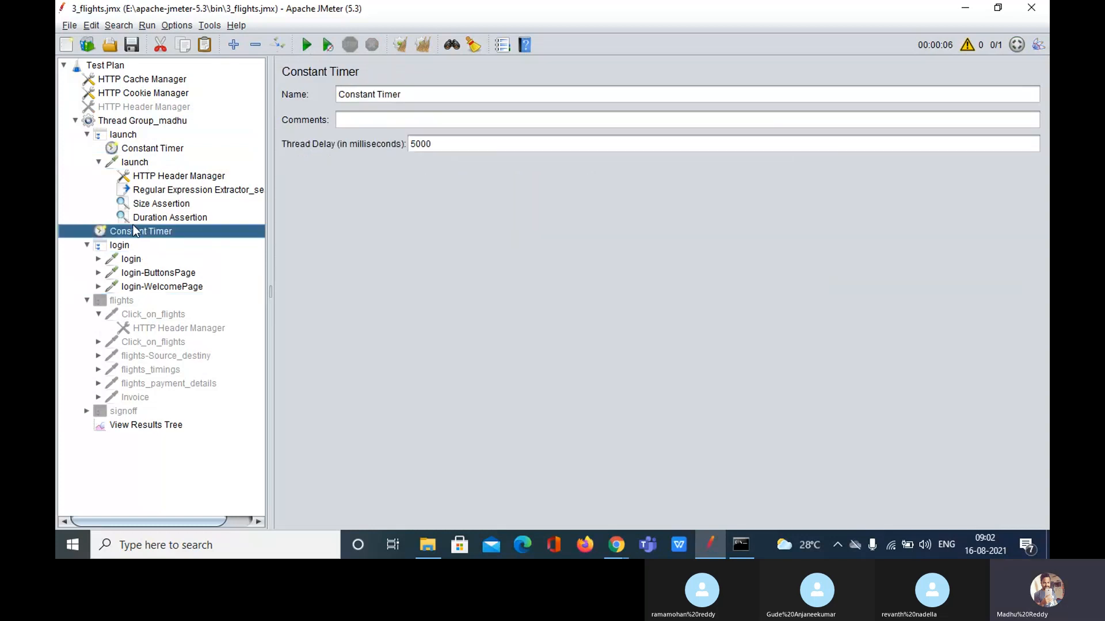
- Rerun the test on a cleared View Results Tree, stop the run and clear its results
left_click(153, 424)
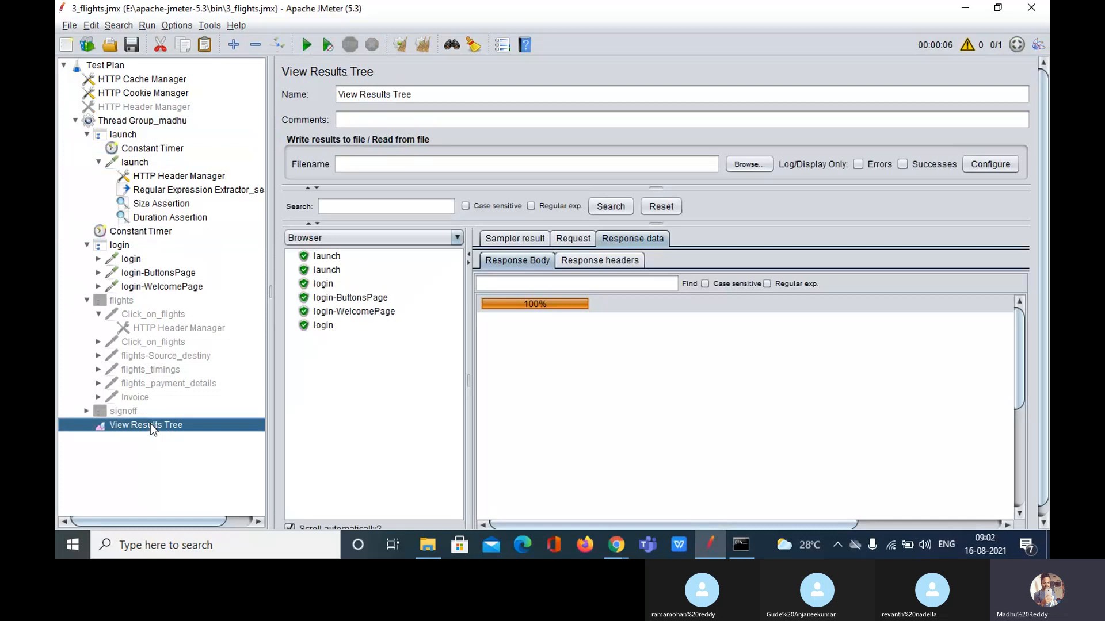
left_click(424, 45)
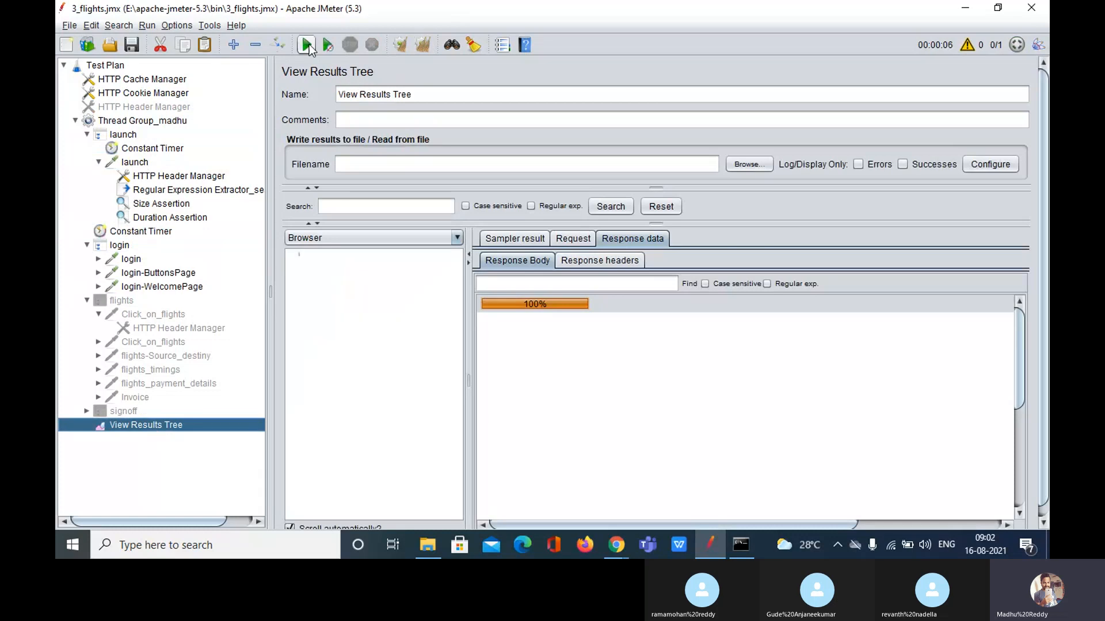
left_click(306, 44)
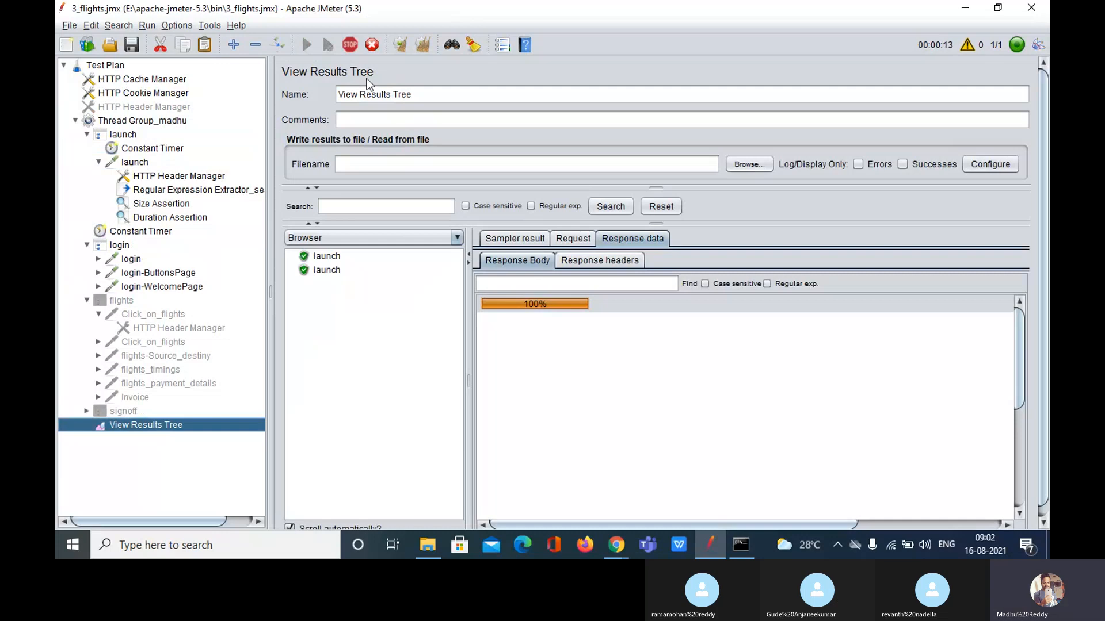
left_click(350, 45)
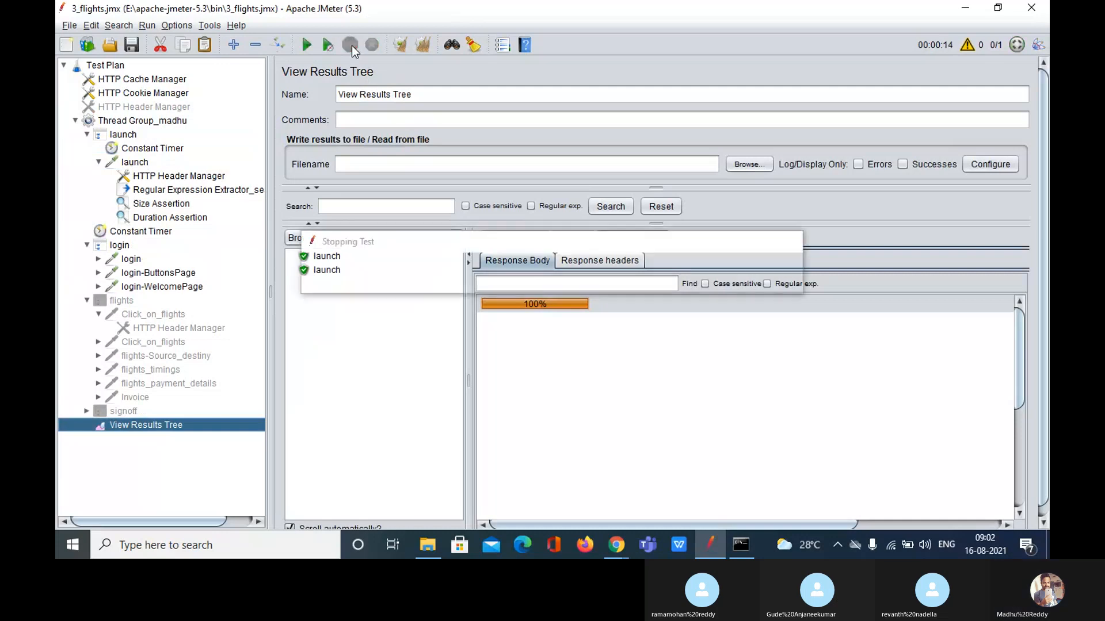
left_click(428, 46)
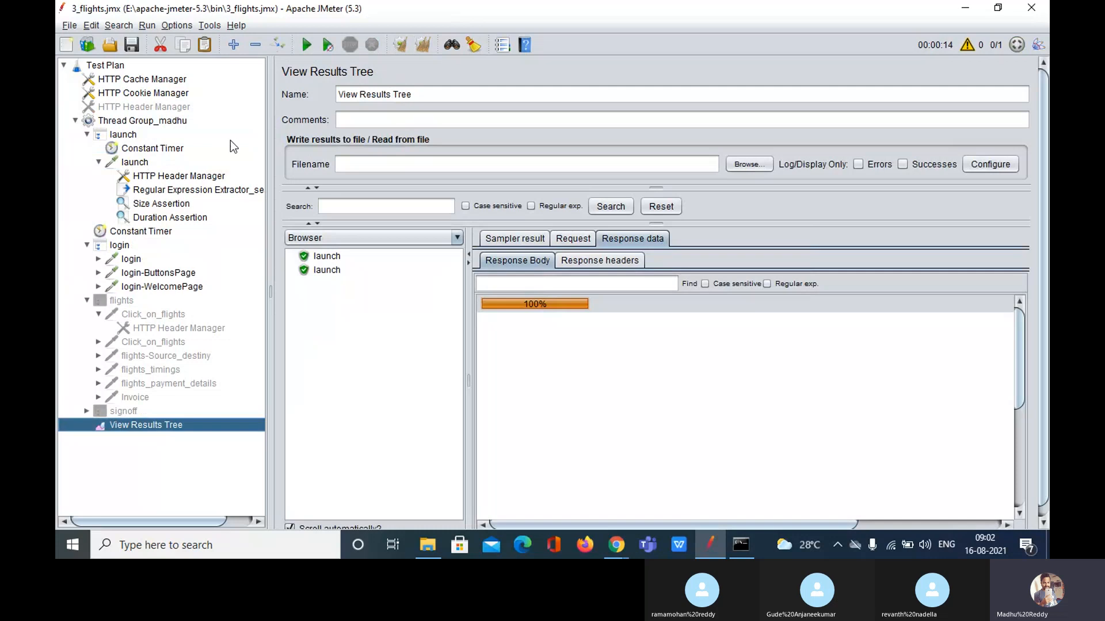
- Move the Constant Timer above the login controller into the launch HTTP request as its child
left_click(120, 233)
left_click_drag(118, 232, 147, 166)
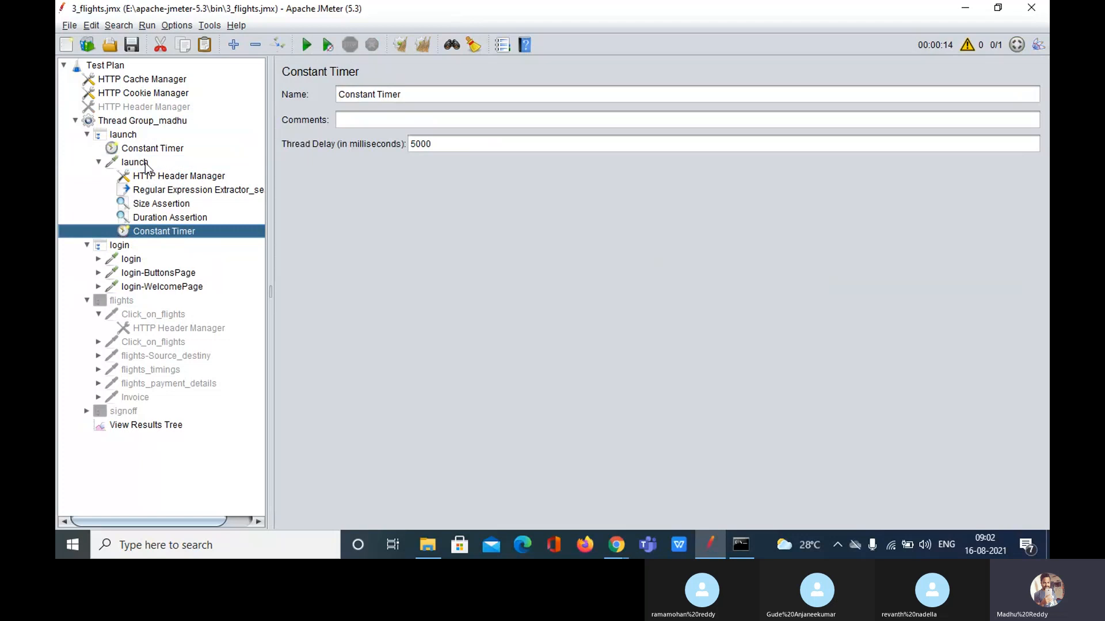
left_click(144, 426)
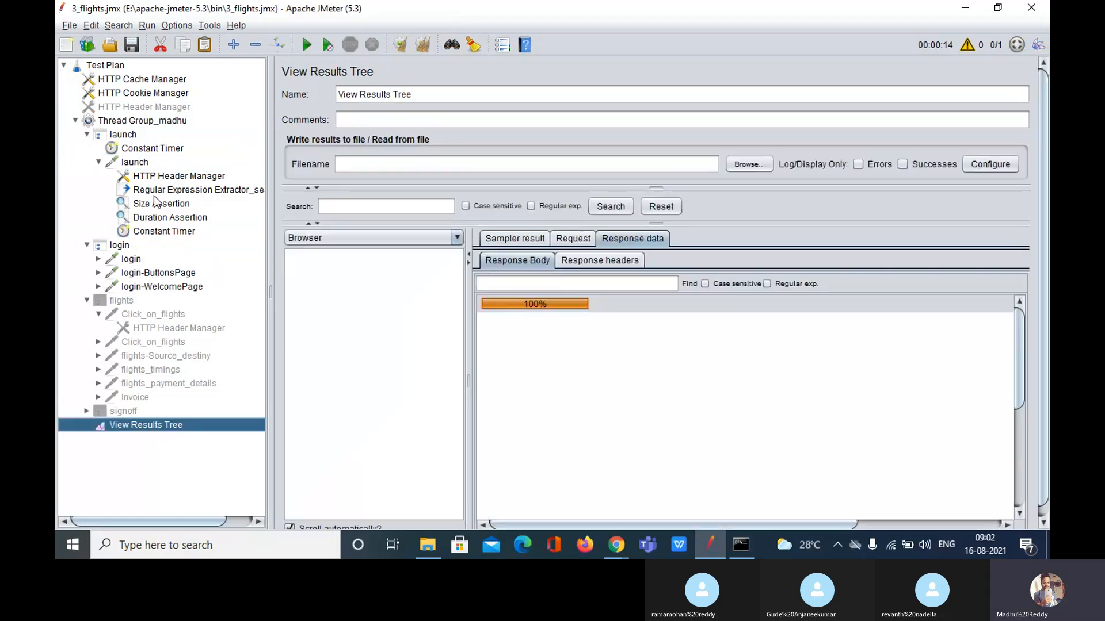
- Remove the other Constant Timer that sits directly under the launch transaction controller
left_click(152, 148)
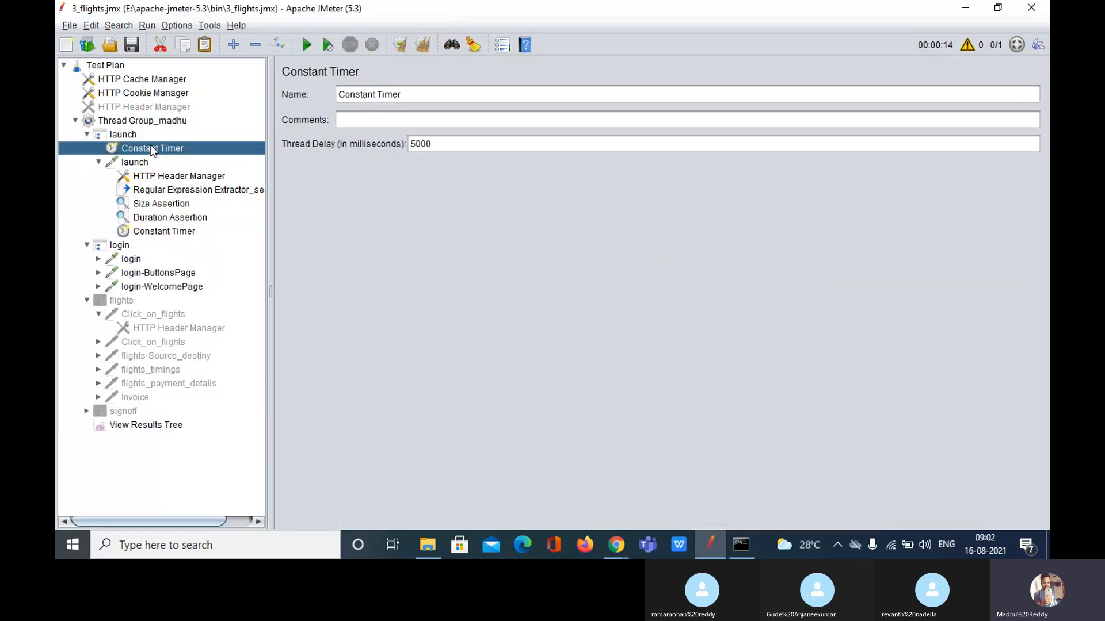
key("Delete")
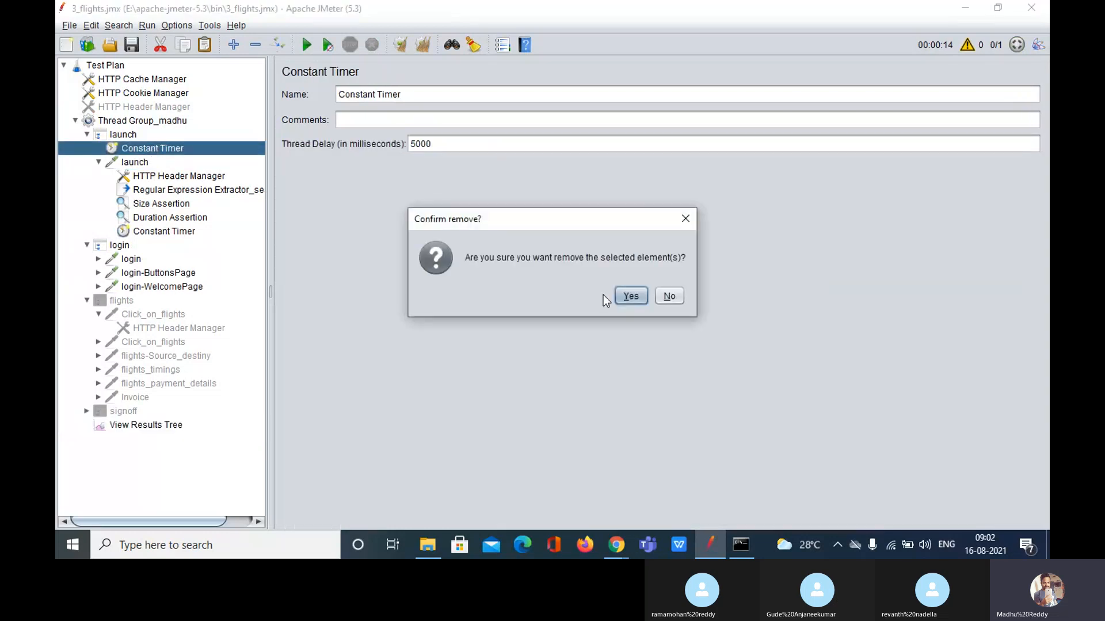
left_click(631, 296)
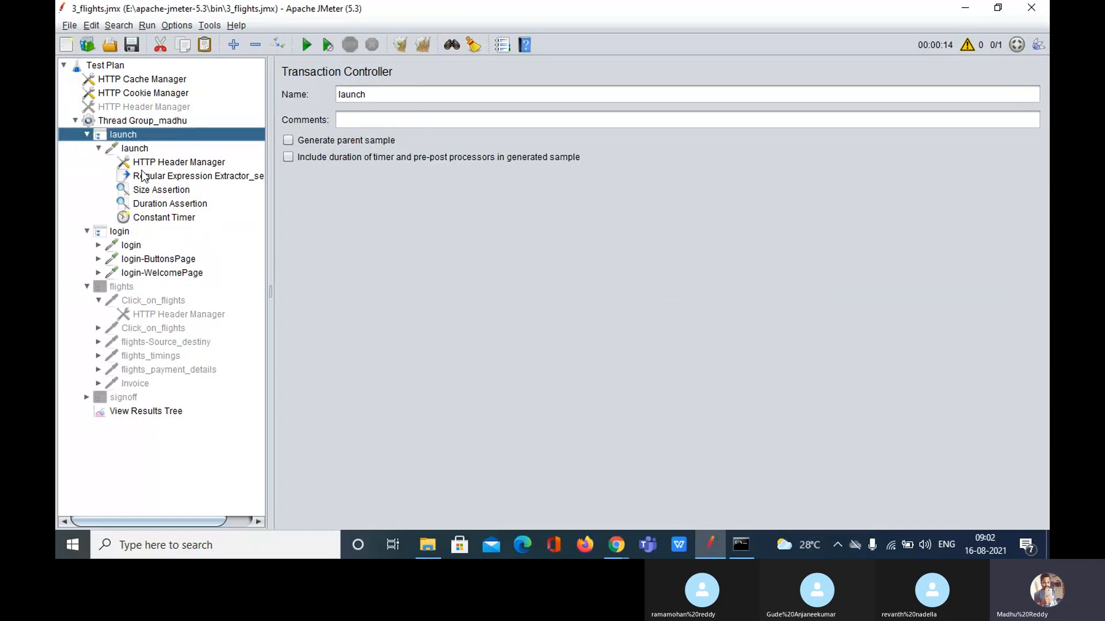
- Check the thread delay of the launch request's Constant Timer and run the test with the View Results Tree open
left_click(136, 148)
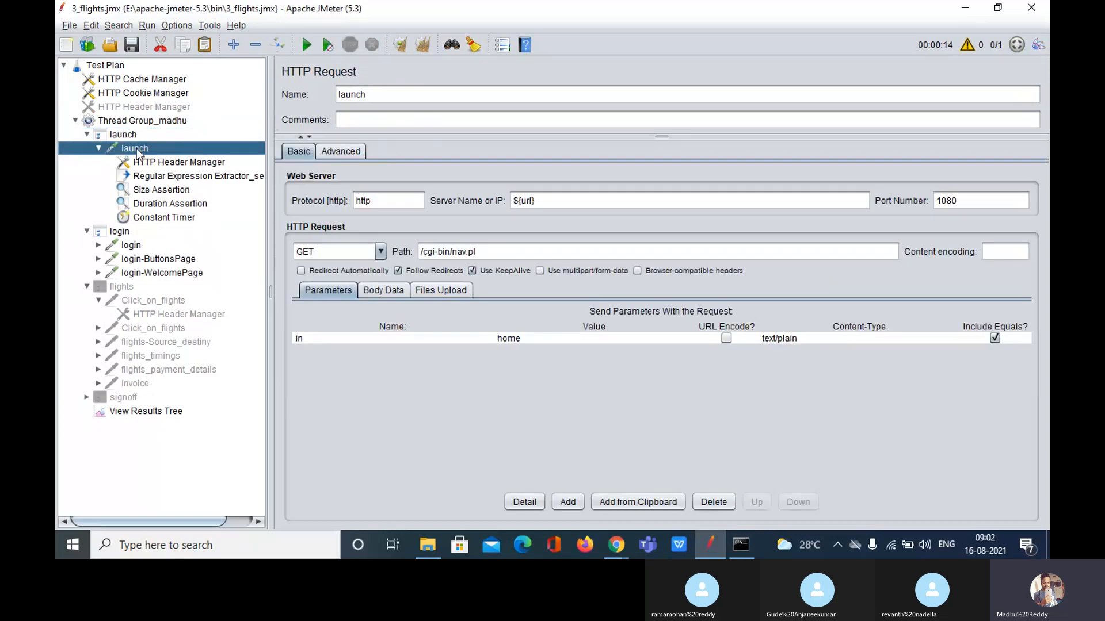
left_click(142, 411)
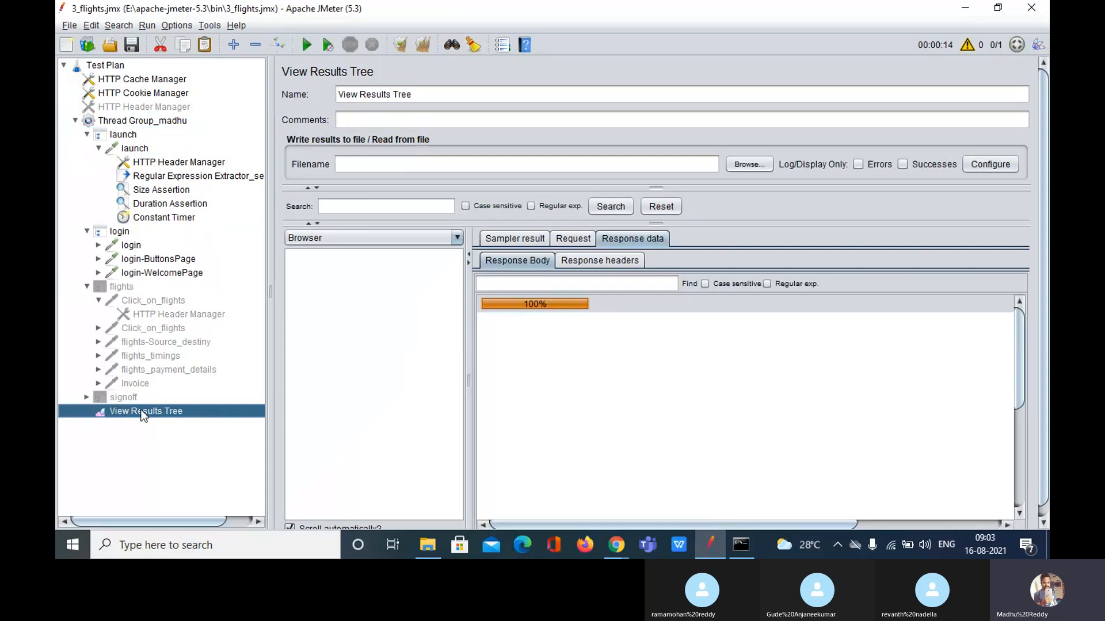
left_click(199, 218)
left_click_drag(432, 145, 410, 145)
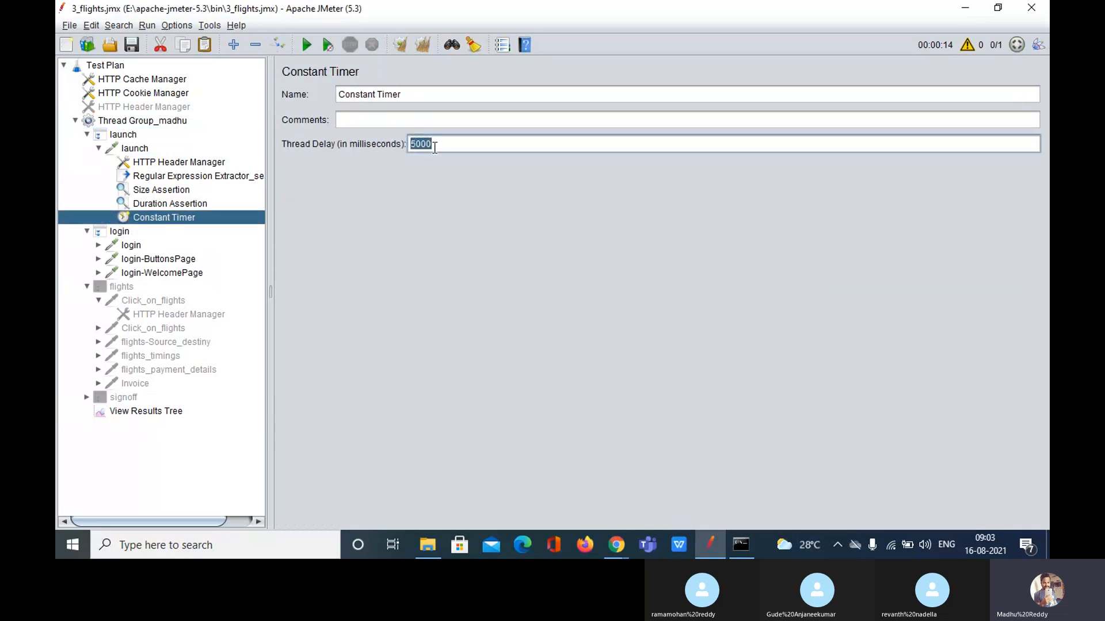
left_click(476, 147)
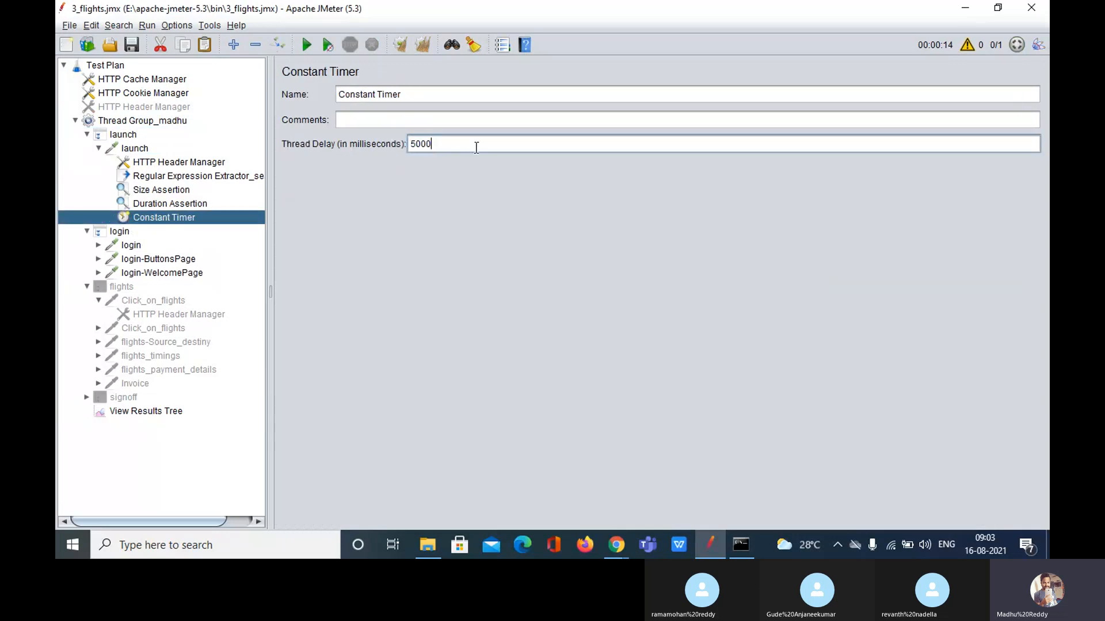
left_click(154, 413)
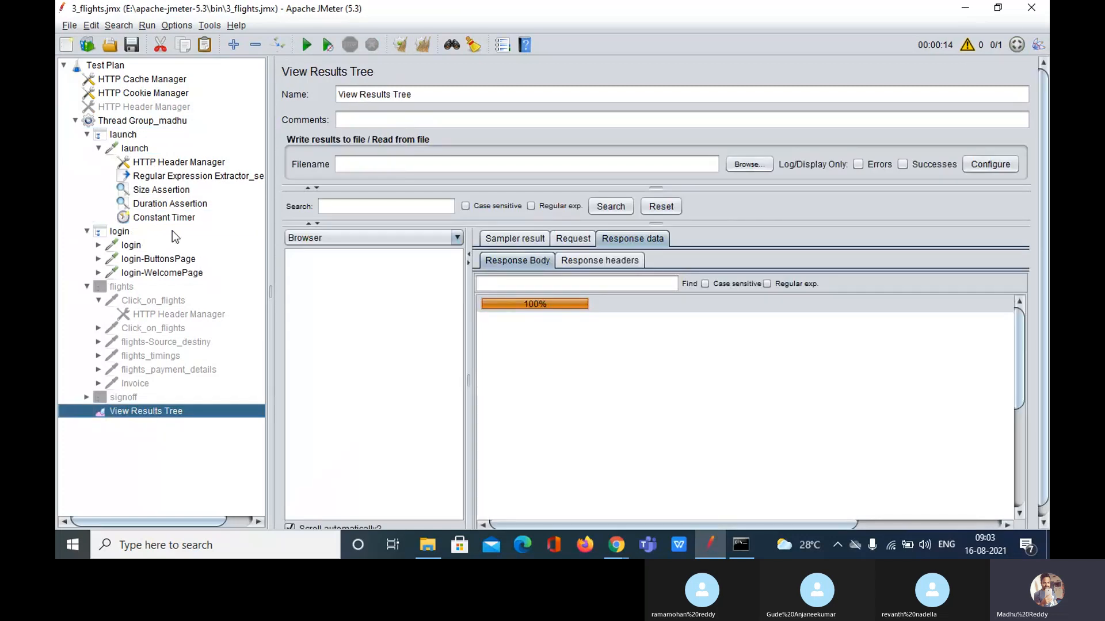
left_click(309, 51)
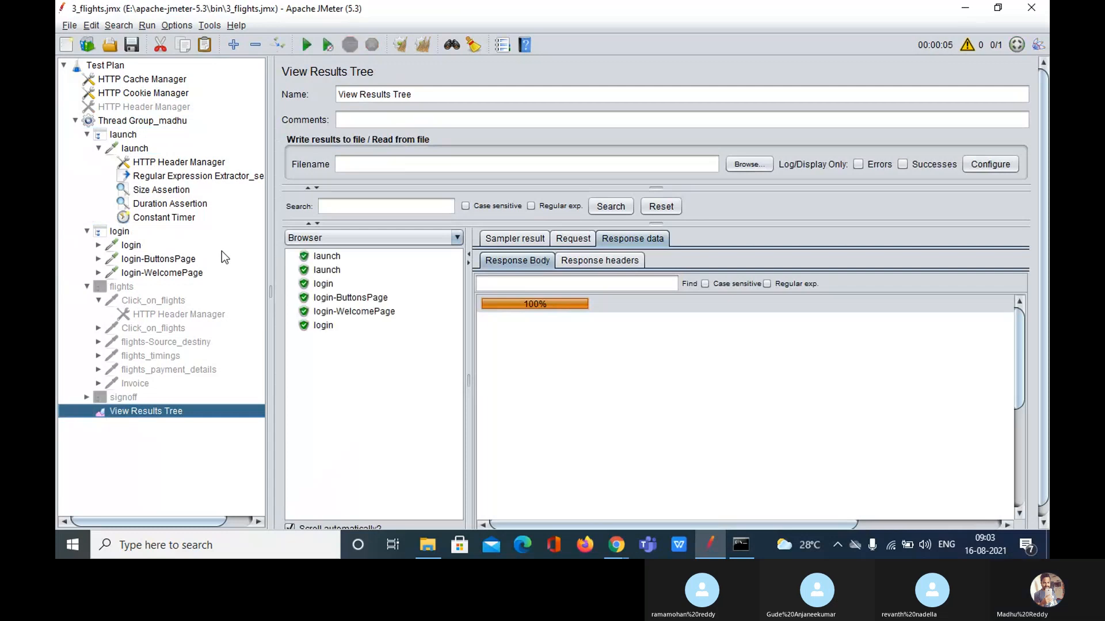
- Examine how the Constant Timer is nested under the launch HTTP request it applies to
left_click(147, 221)
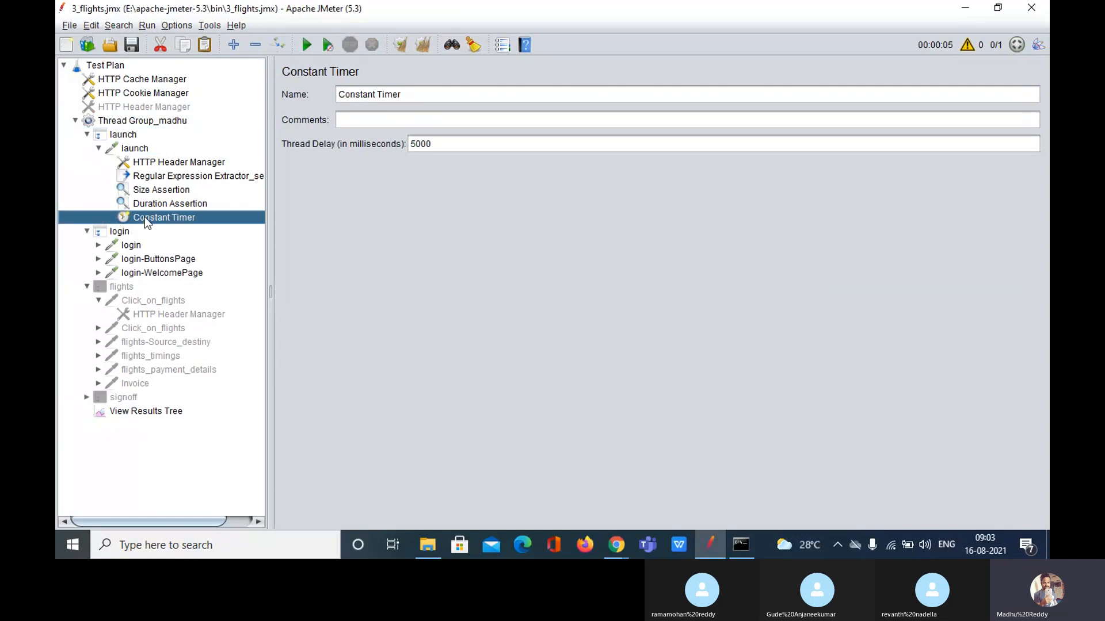
left_click_drag(144, 217, 139, 151)
mouse_move(160, 222)
left_mouse_down()
mouse_move(141, 170)
mouse_move(156, 215)
left_mouse_up()
double_click(127, 148)
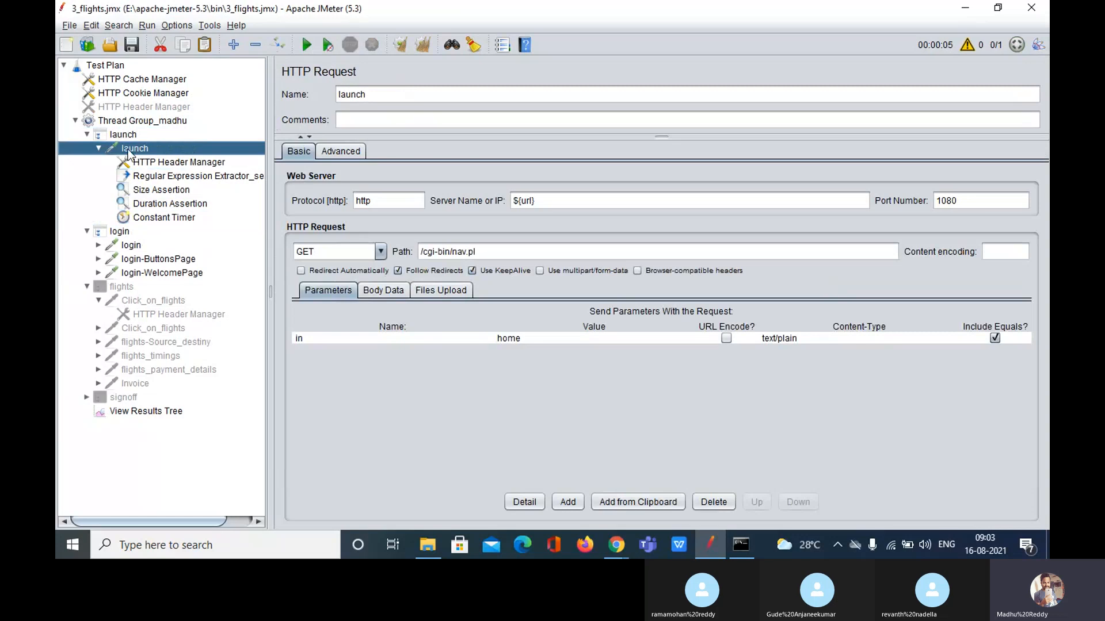
double_click(128, 148)
left_click(167, 219)
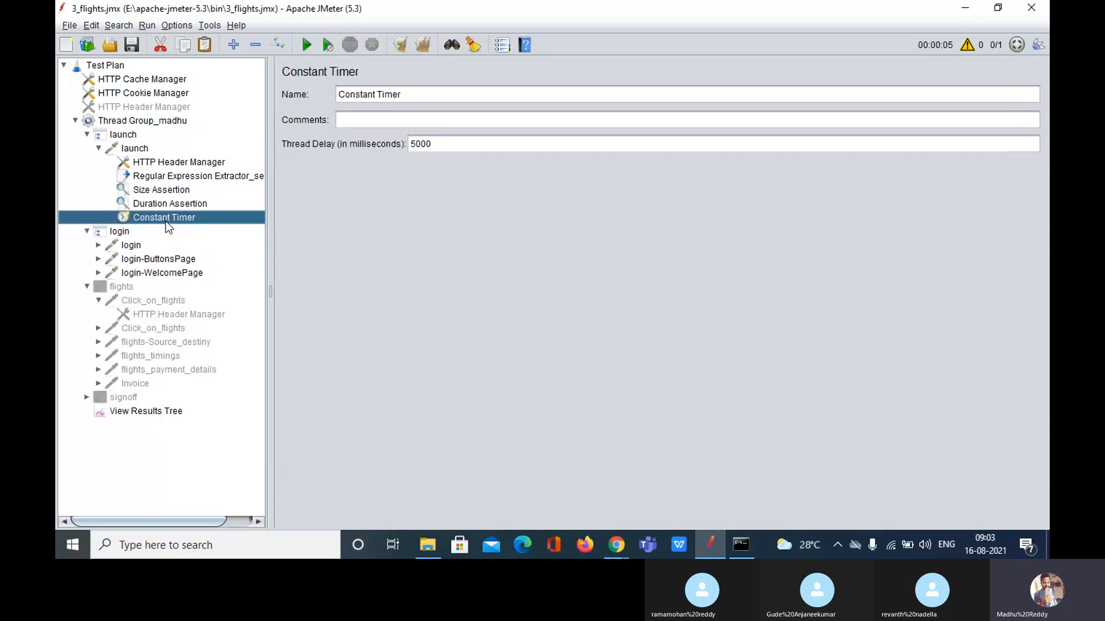
- Return to the View Results Tree and clear the results of the test run
left_click(153, 416)
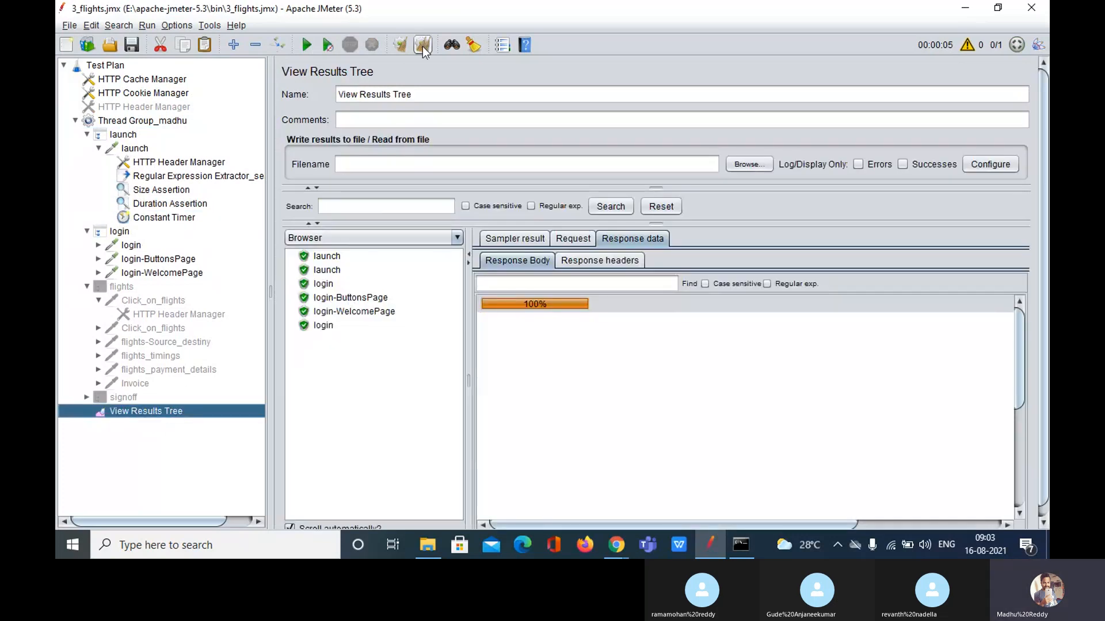
left_click(306, 45)
left_click(424, 47)
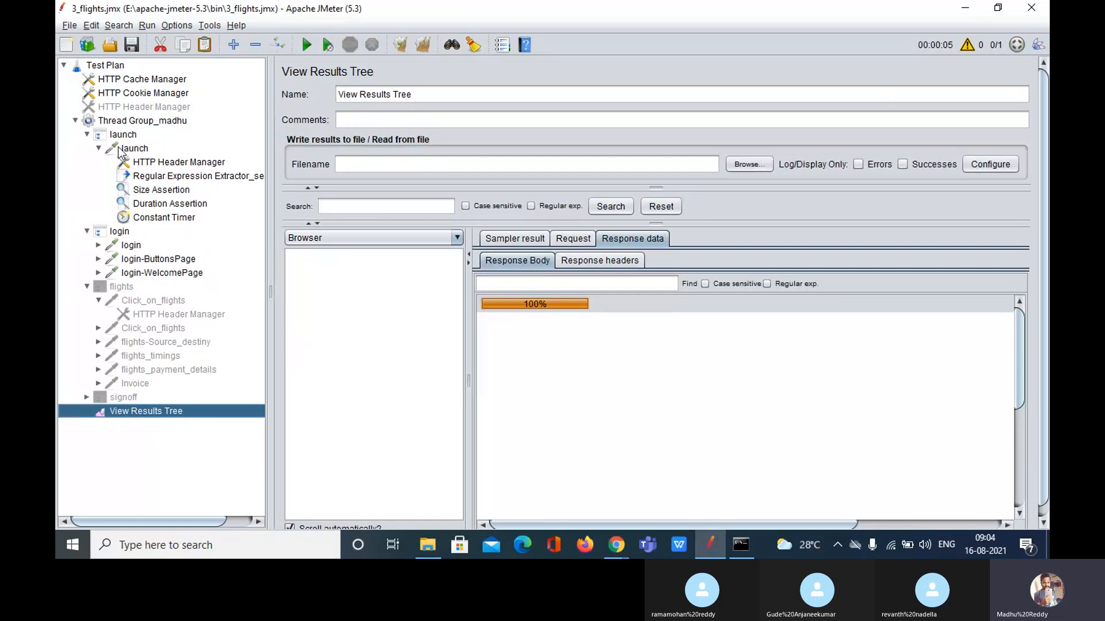
- Add a Uniform Random Timer to the launch HTTP request and look at its thread delay properties
right_click(138, 149)
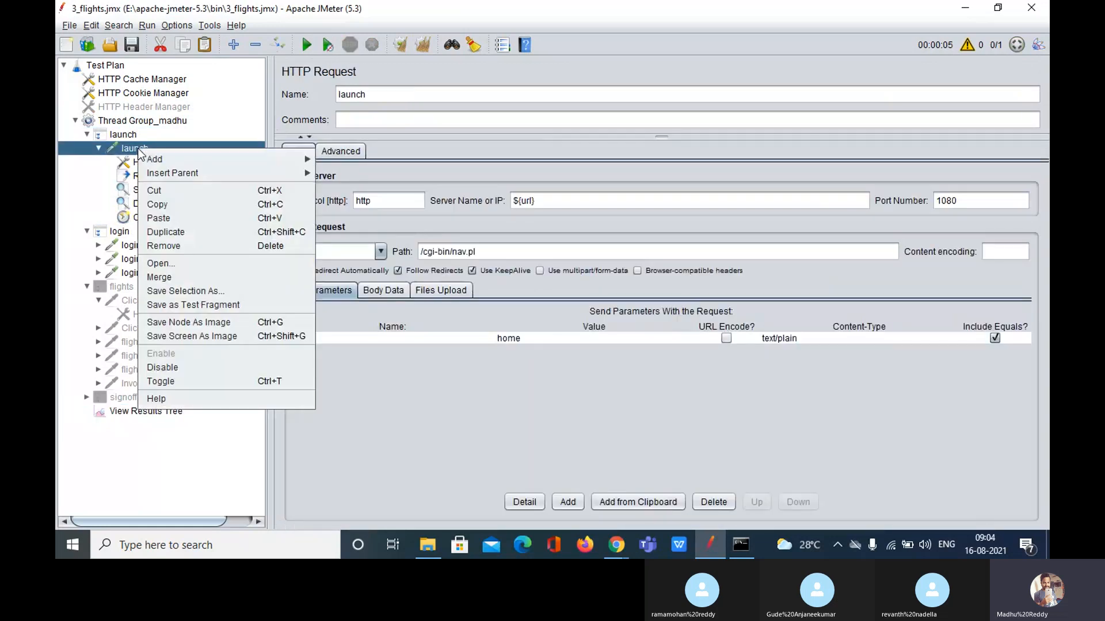
mouse_move(217, 156)
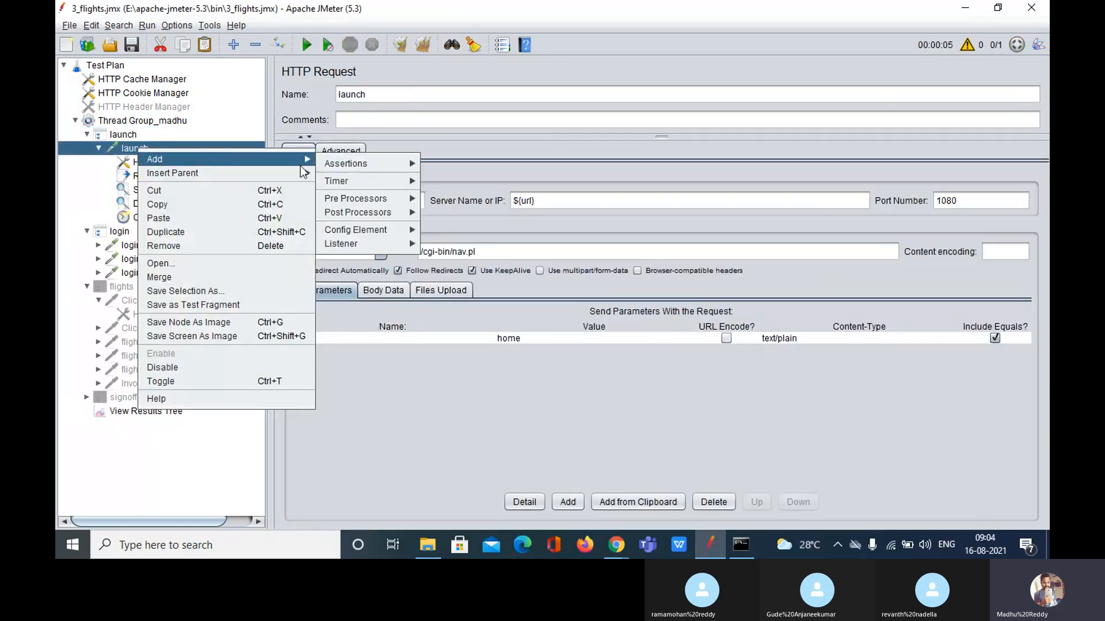
mouse_move(320, 160)
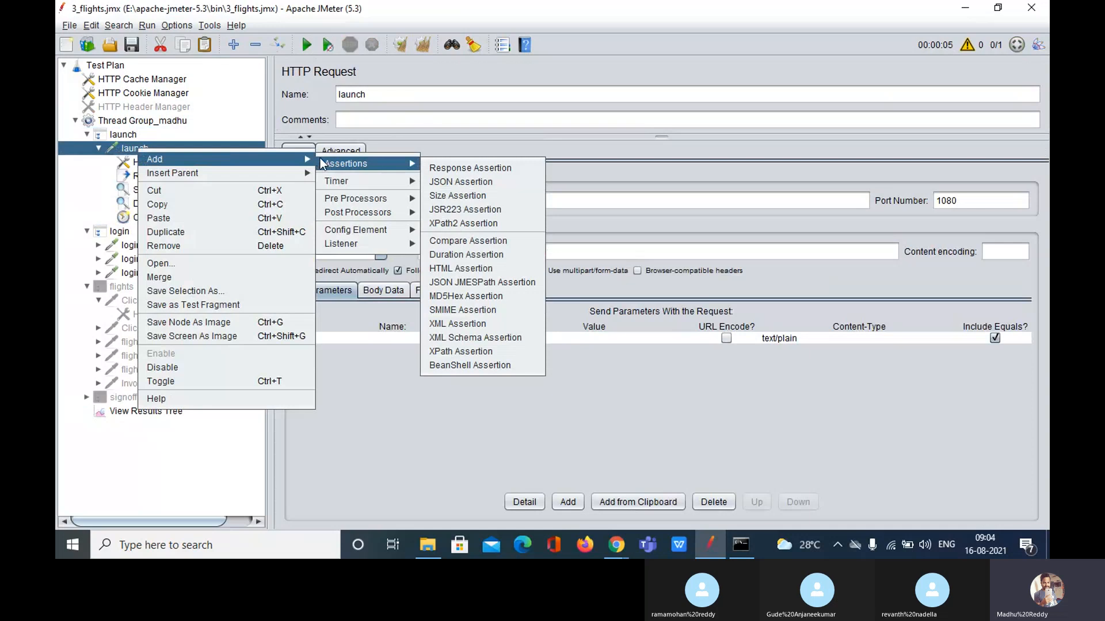
mouse_move(387, 179)
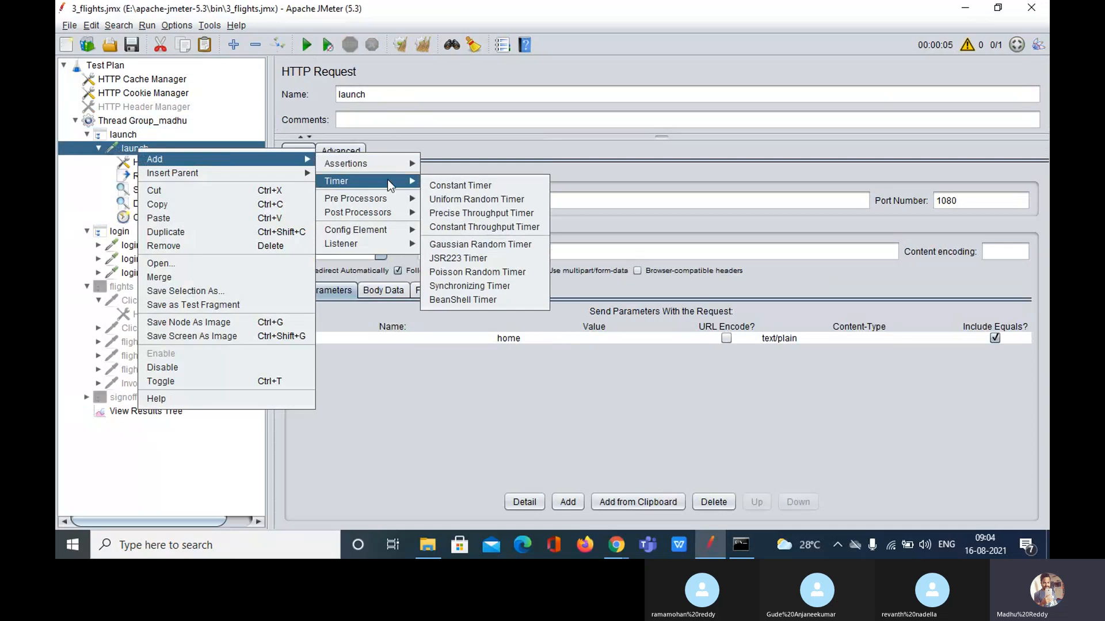
left_click(460, 198)
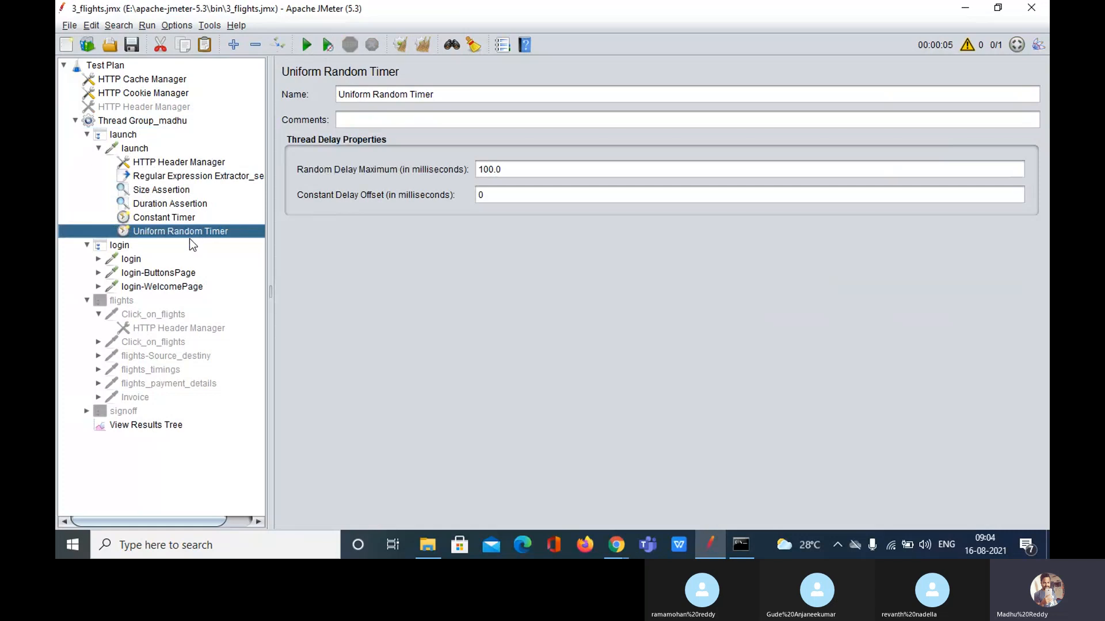
left_click(519, 198)
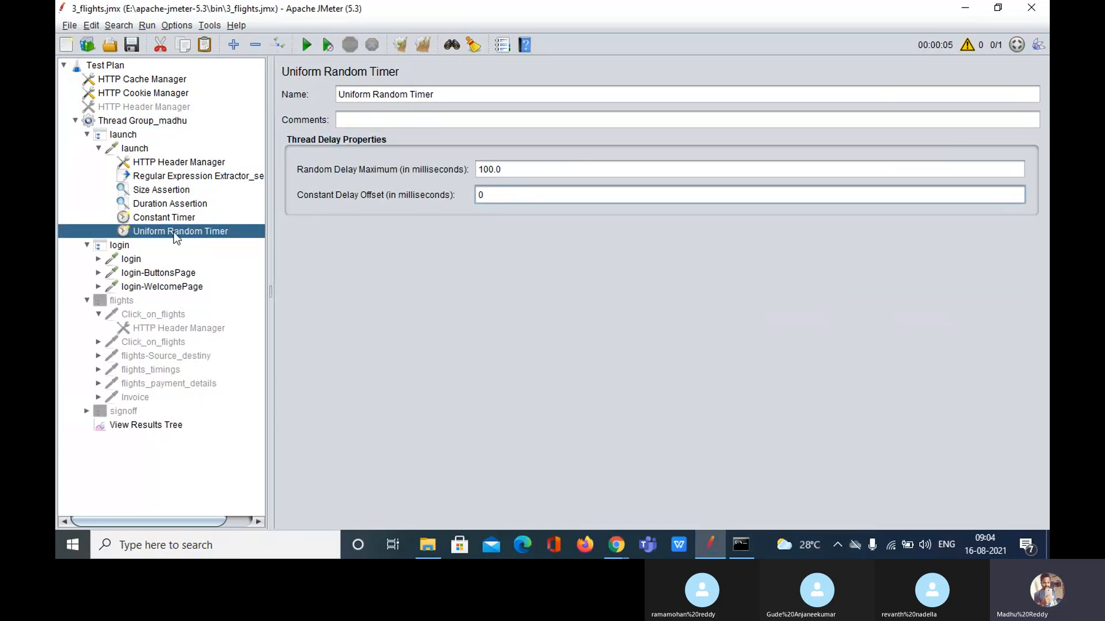
- Add a Constant Throughput Timer to the launch HTTP request
right_click(143, 149)
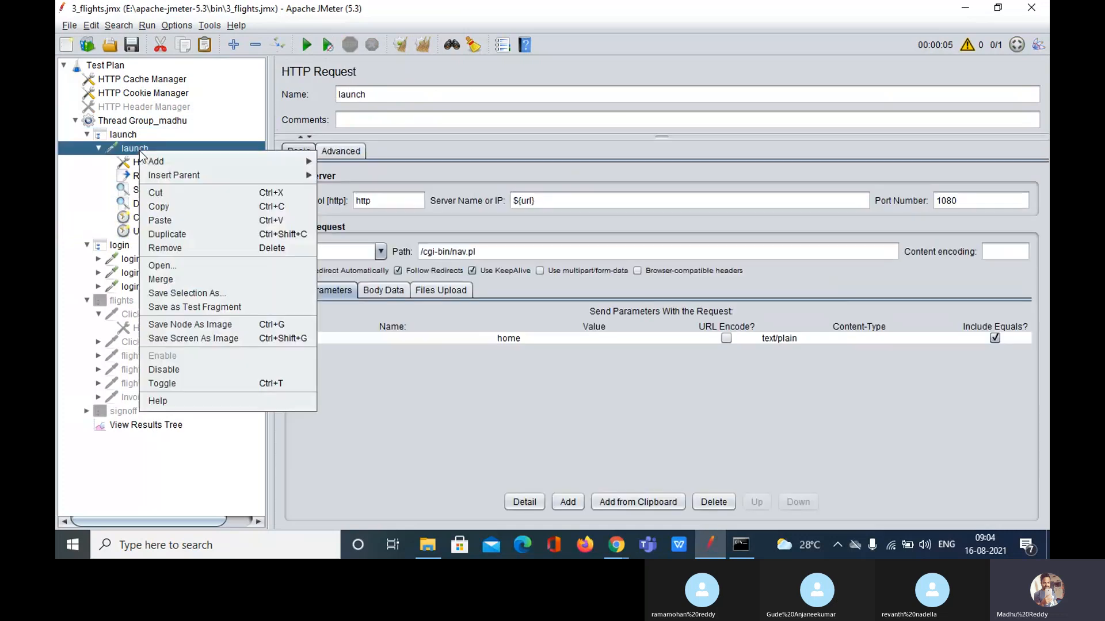
mouse_move(401, 190)
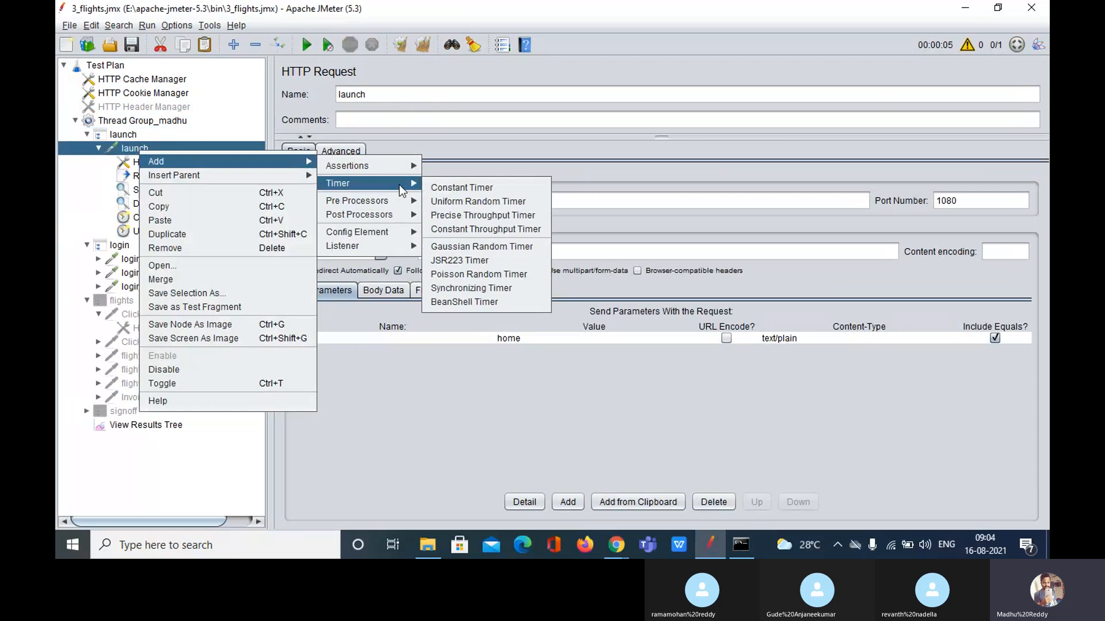
left_click(480, 230)
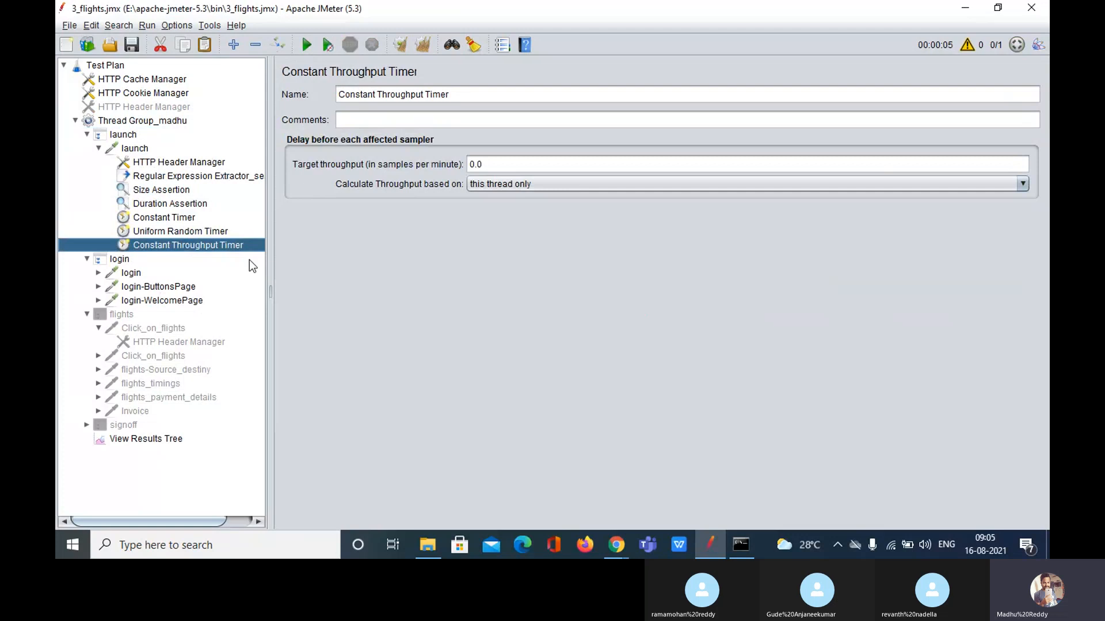
- Duplicate the Constant Throughput Timer under the launch HTTP request and remove both the original and the copy
right_click(211, 247)
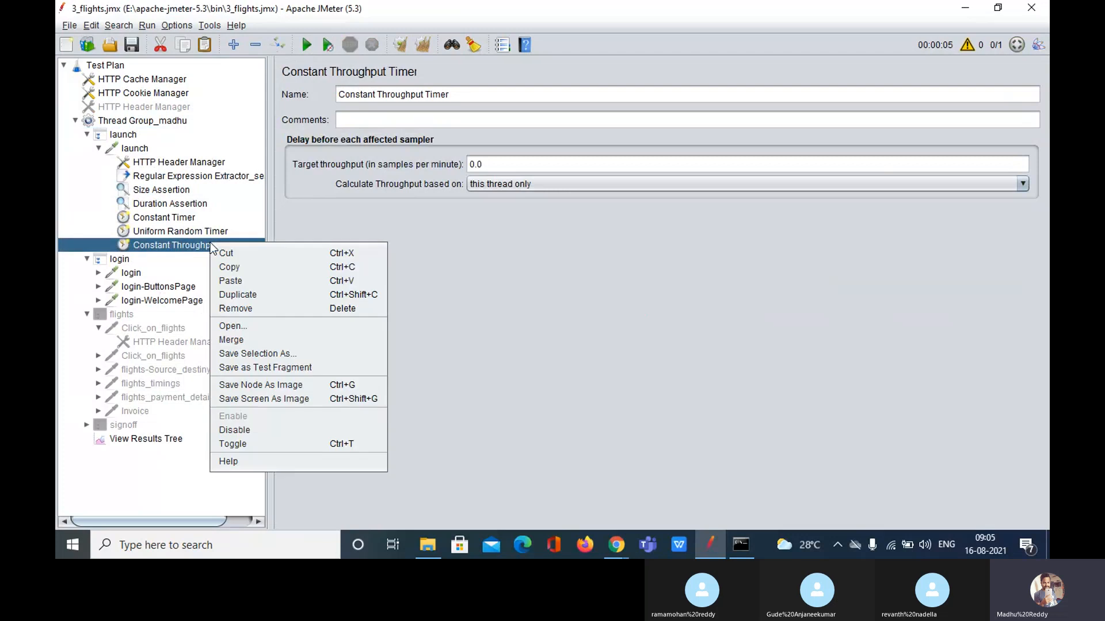
left_click(252, 300)
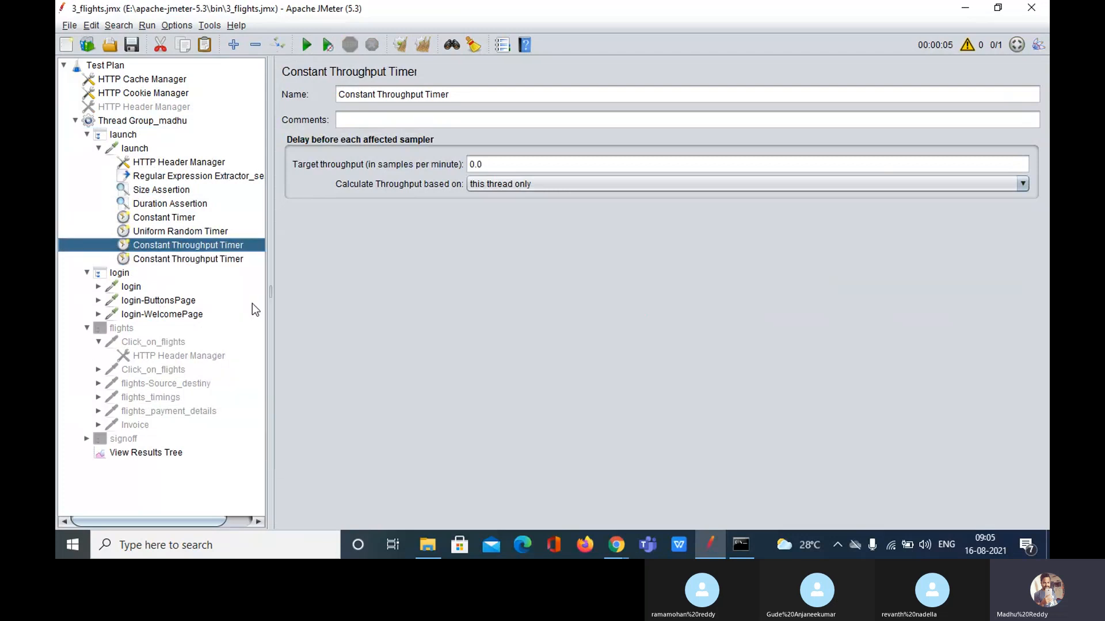
left_click(222, 260, "ctrl")
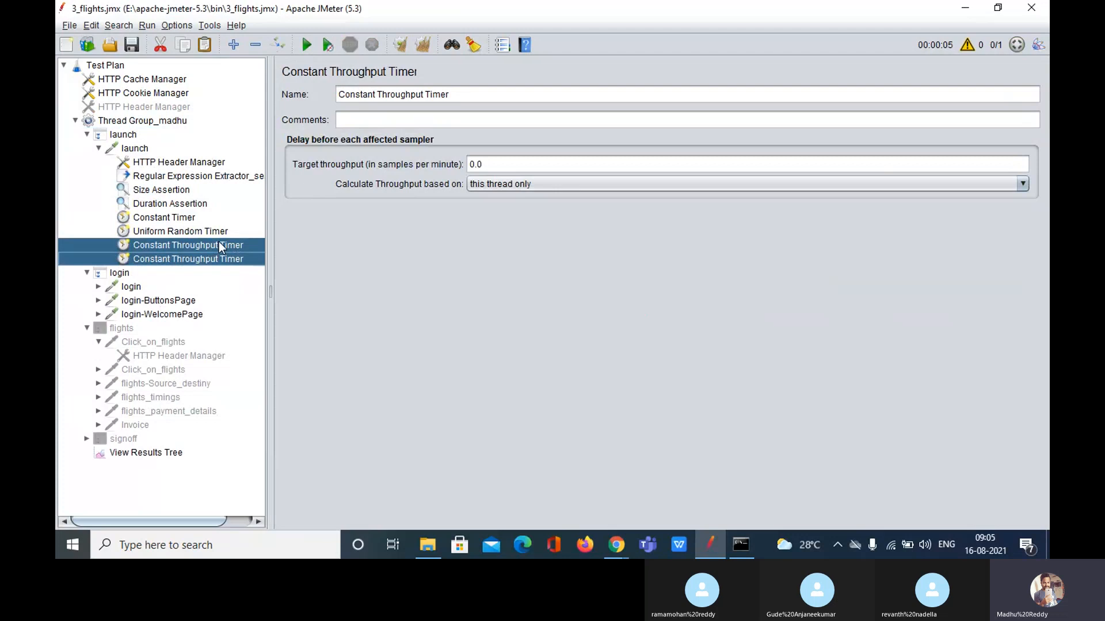
left_click(219, 242)
key("shift+Down")
right_click(218, 246)
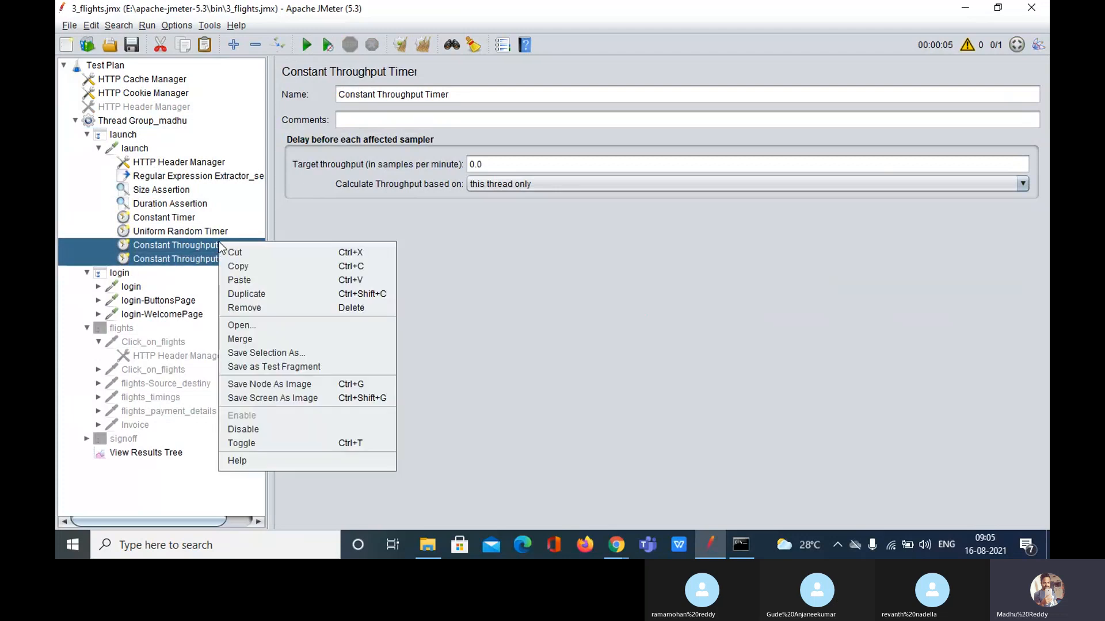
left_click(257, 309)
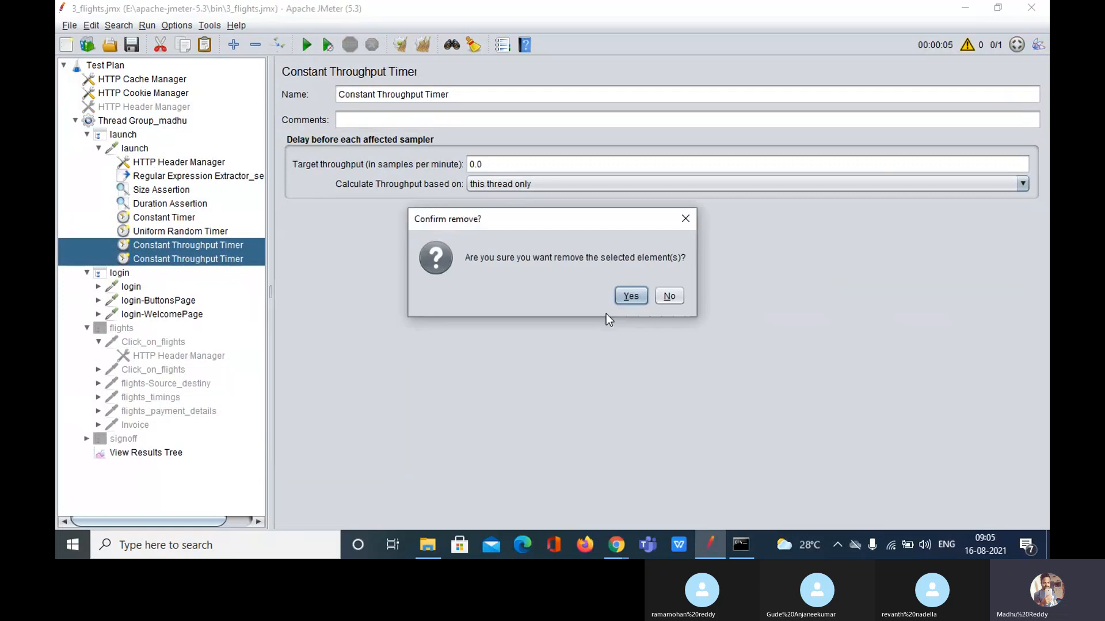
left_click(631, 295)
- Review the timer types that can be added to the launch HTTP request
right_click(169, 174)
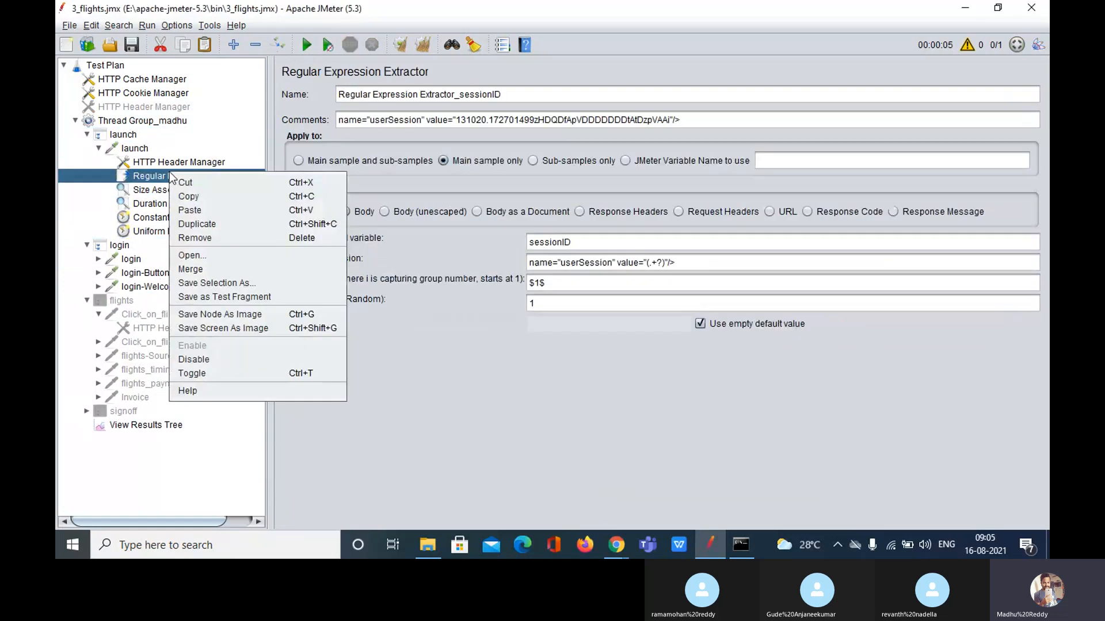
right_click(145, 151)
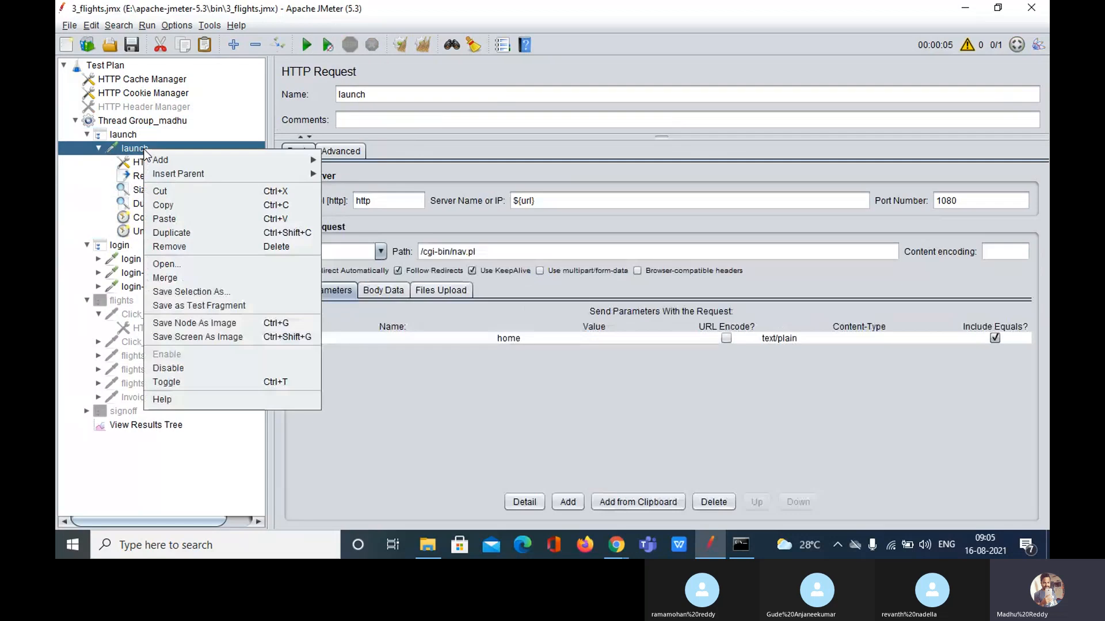
mouse_move(231, 160)
mouse_move(423, 183)
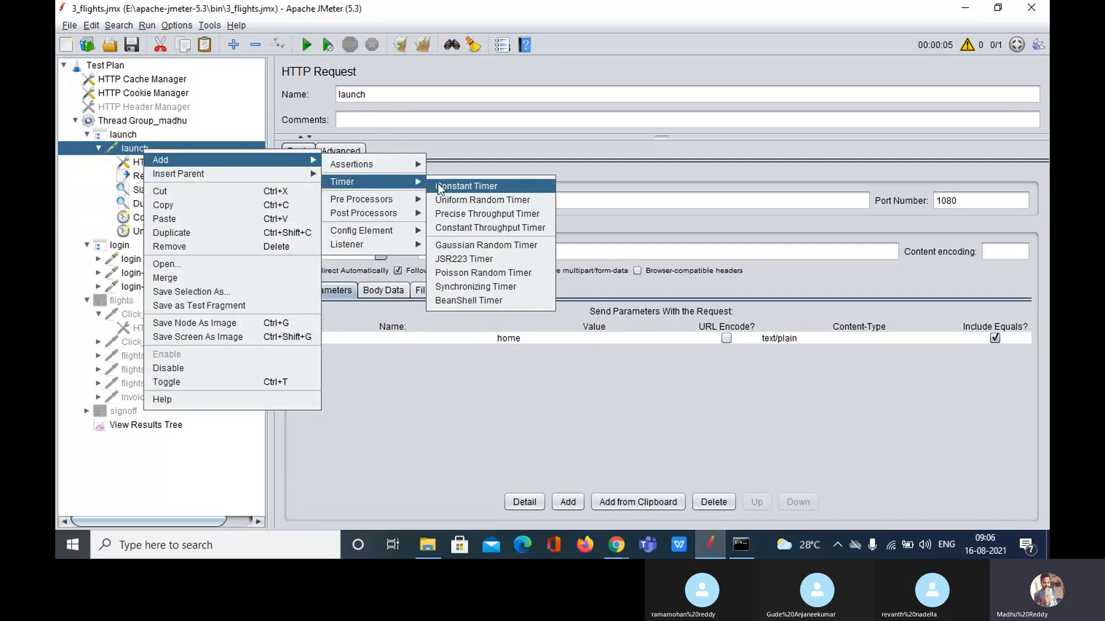
left_click(377, 438)
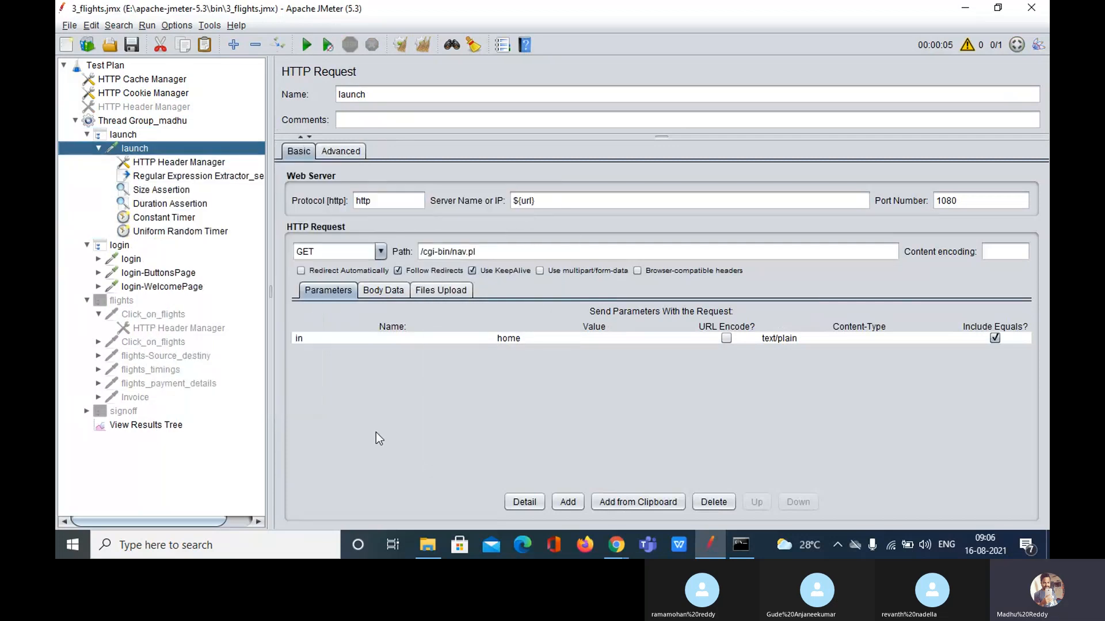
- Check the launch request's Constant Timer and review the timer types that can be added to the thread group
left_click(175, 219)
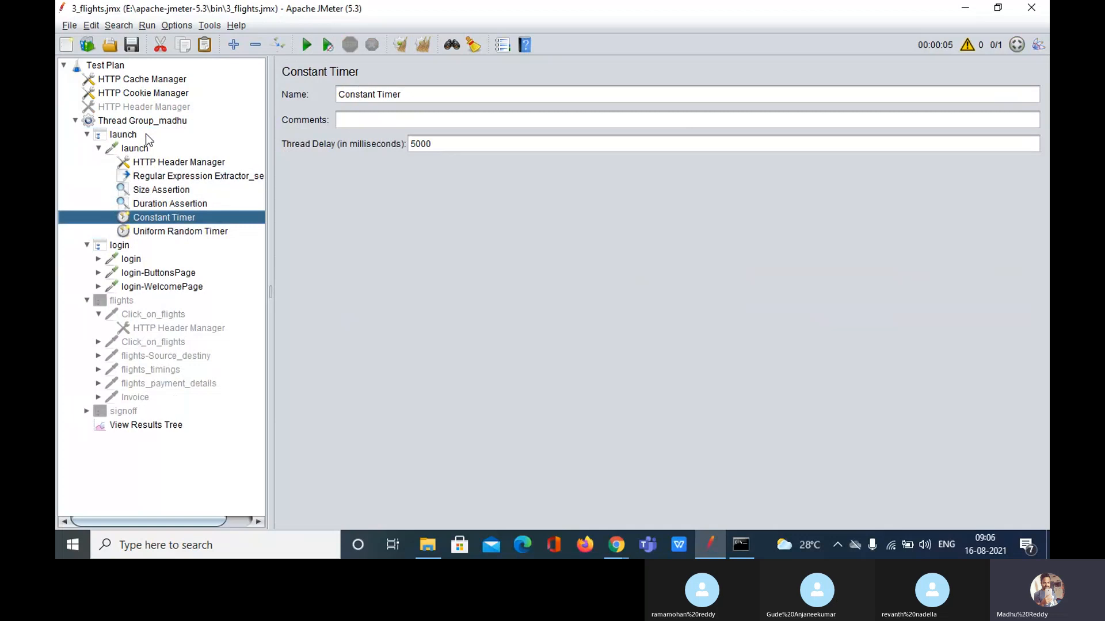
mouse_move(178, 124)
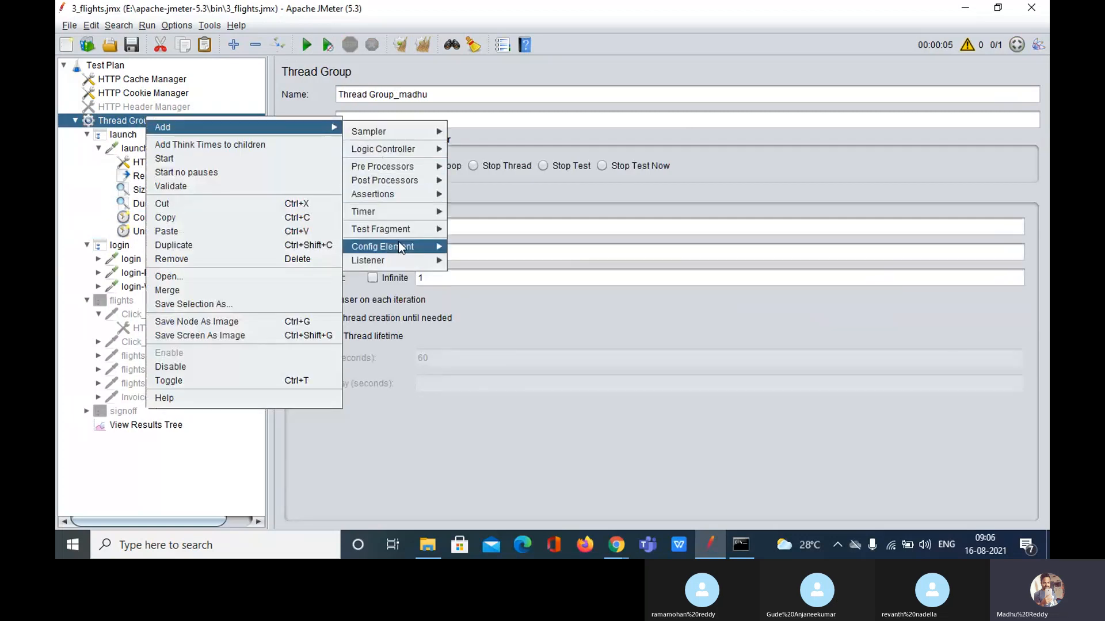
mouse_move(389, 212)
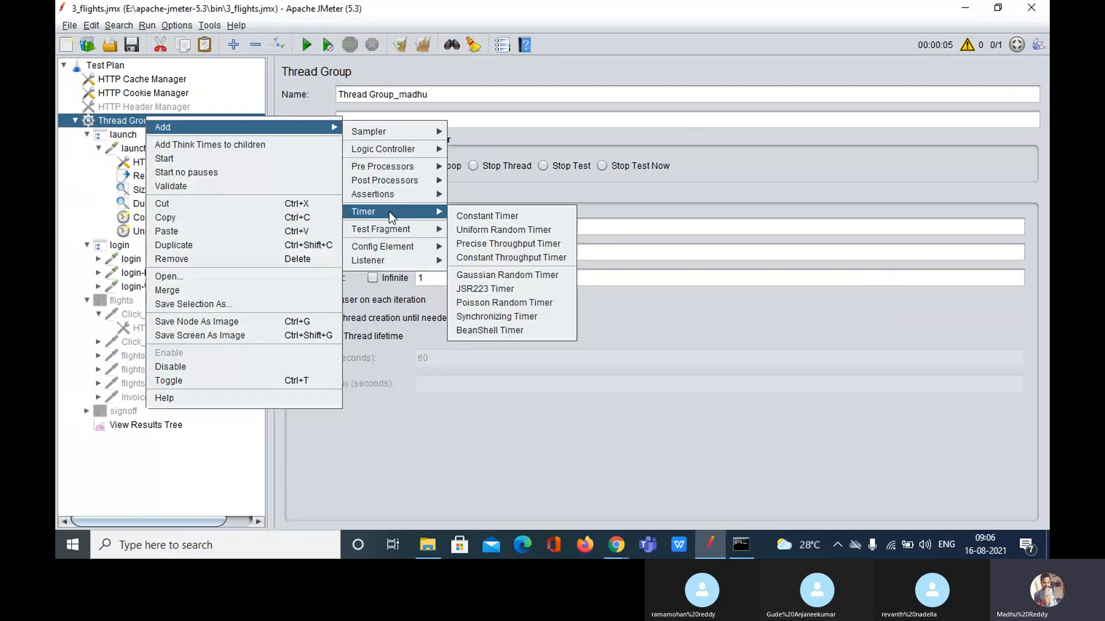
mouse_move(410, 230)
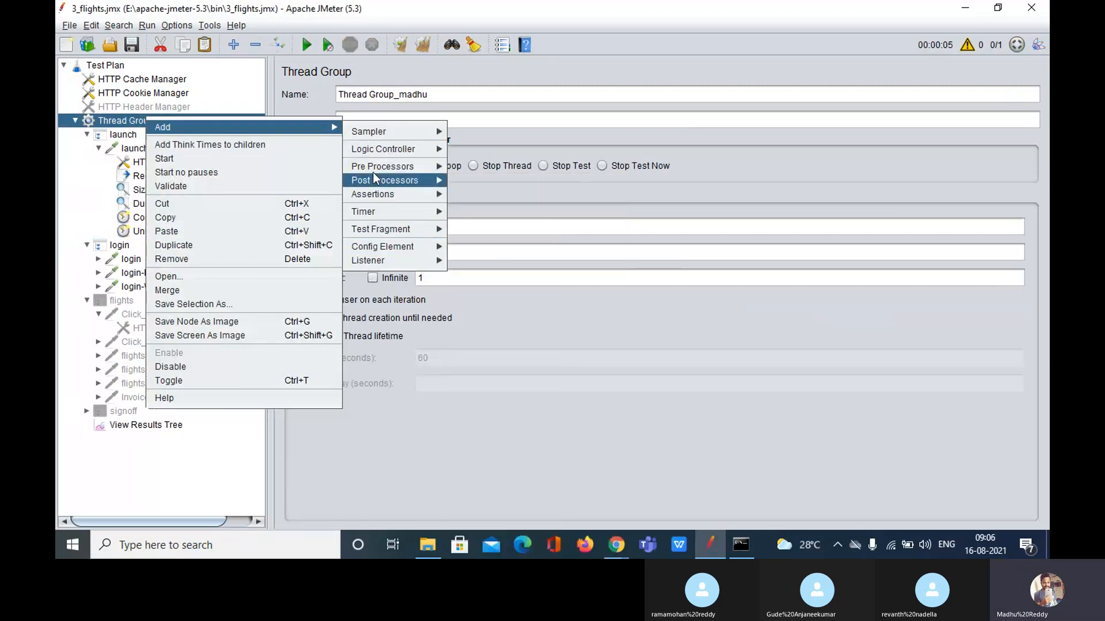
left_click(485, 456)
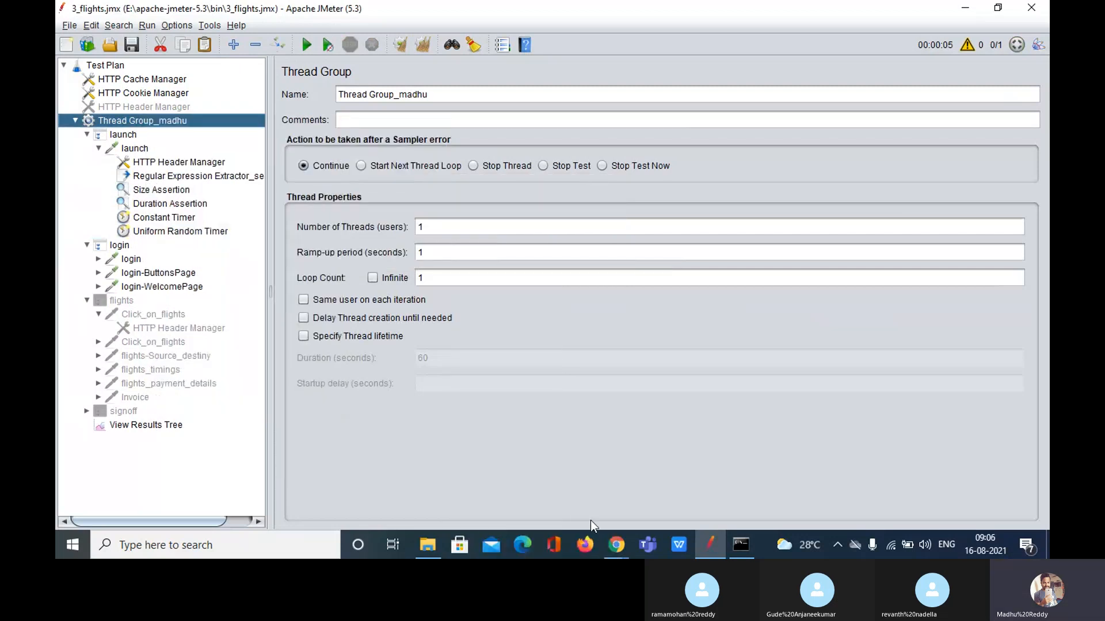
- Switch to Chrome and show the Skype meeting page
mouse_move(613, 553)
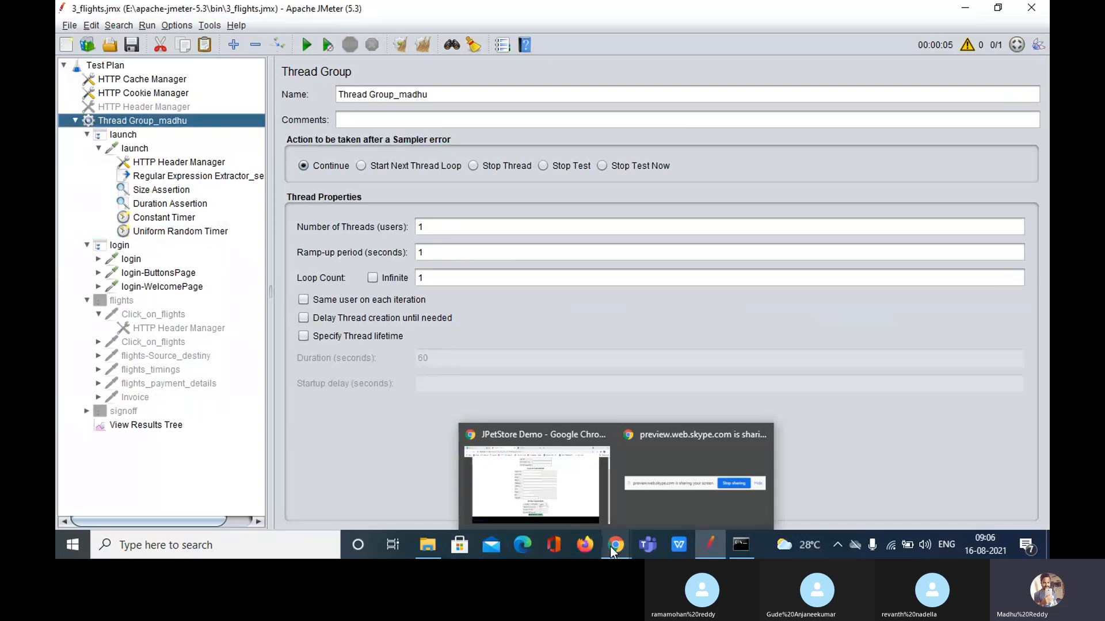
left_click(570, 478)
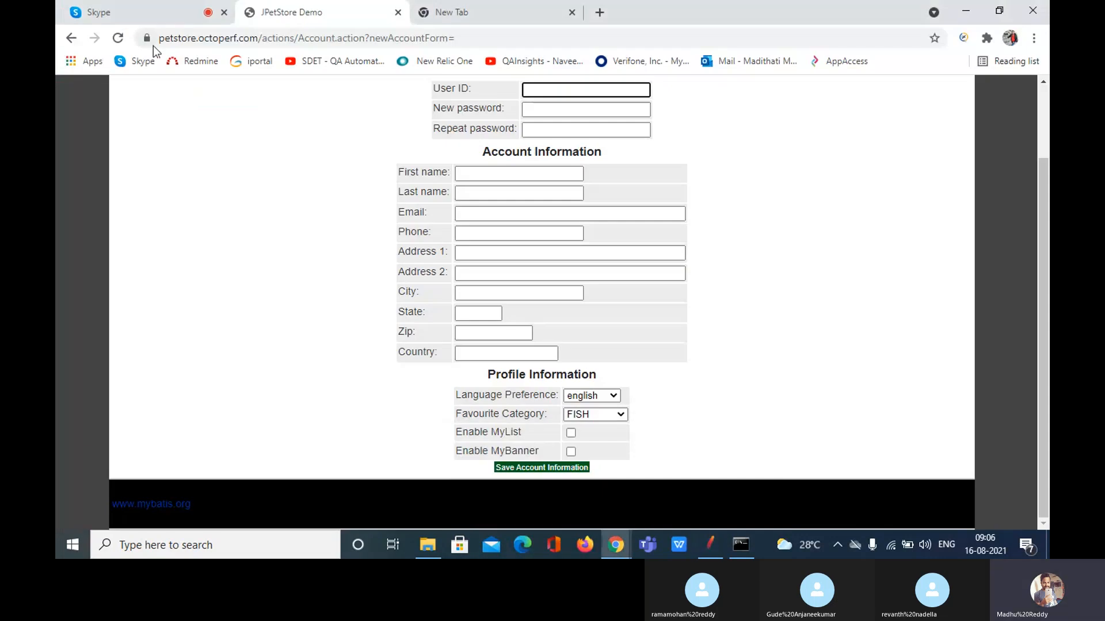
left_click(144, 12)
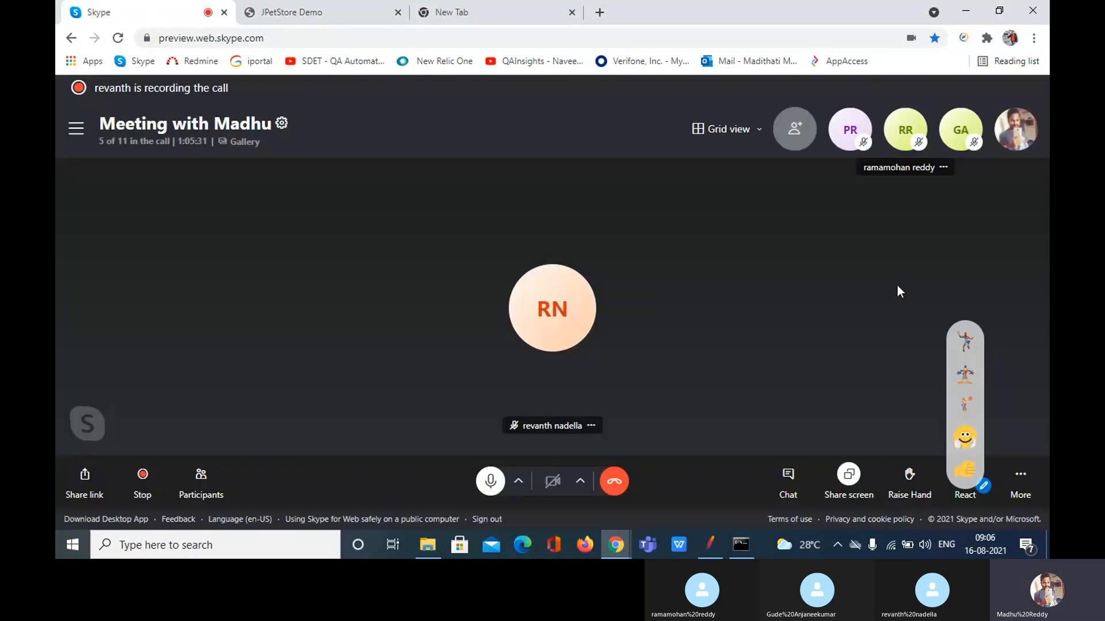